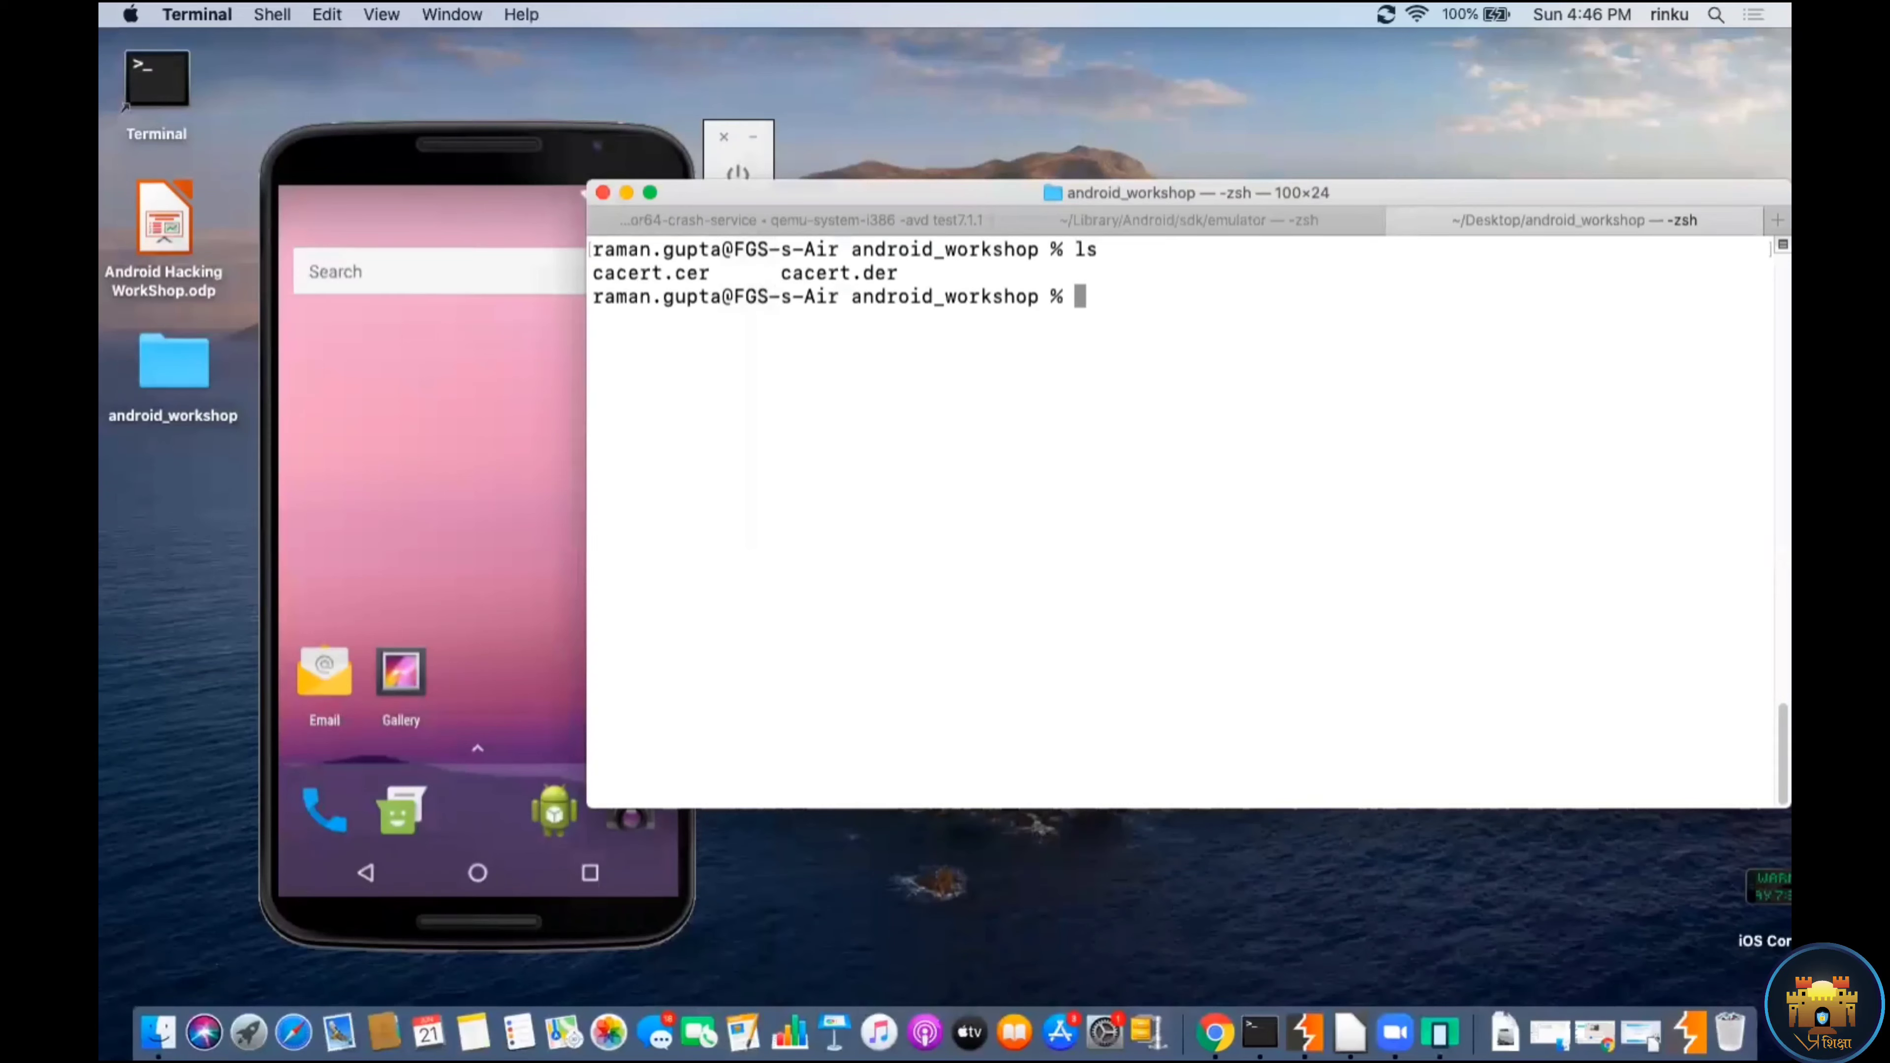
Step: Display the OpenSSL command list with openssl -h and highlight the x509 command in it
type("openssl -h")
key("Return")
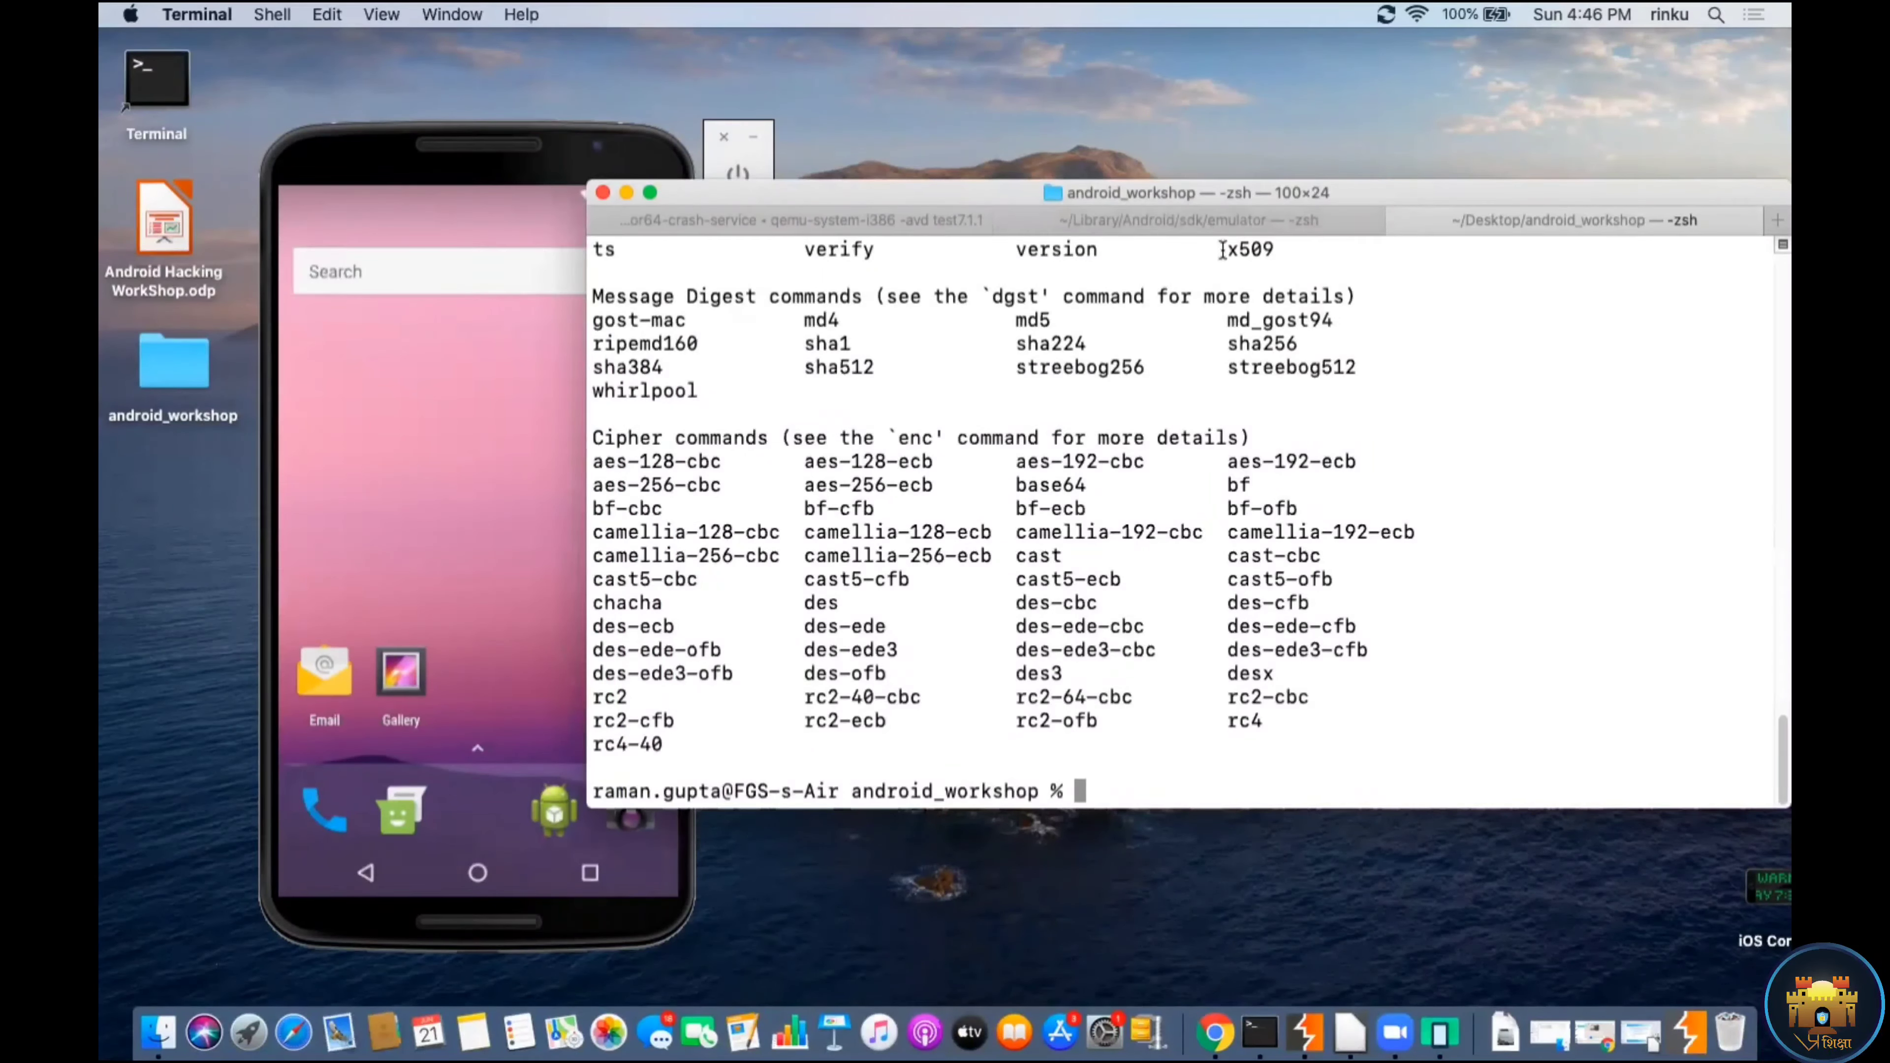
left_click_drag(1224, 251, 1277, 249)
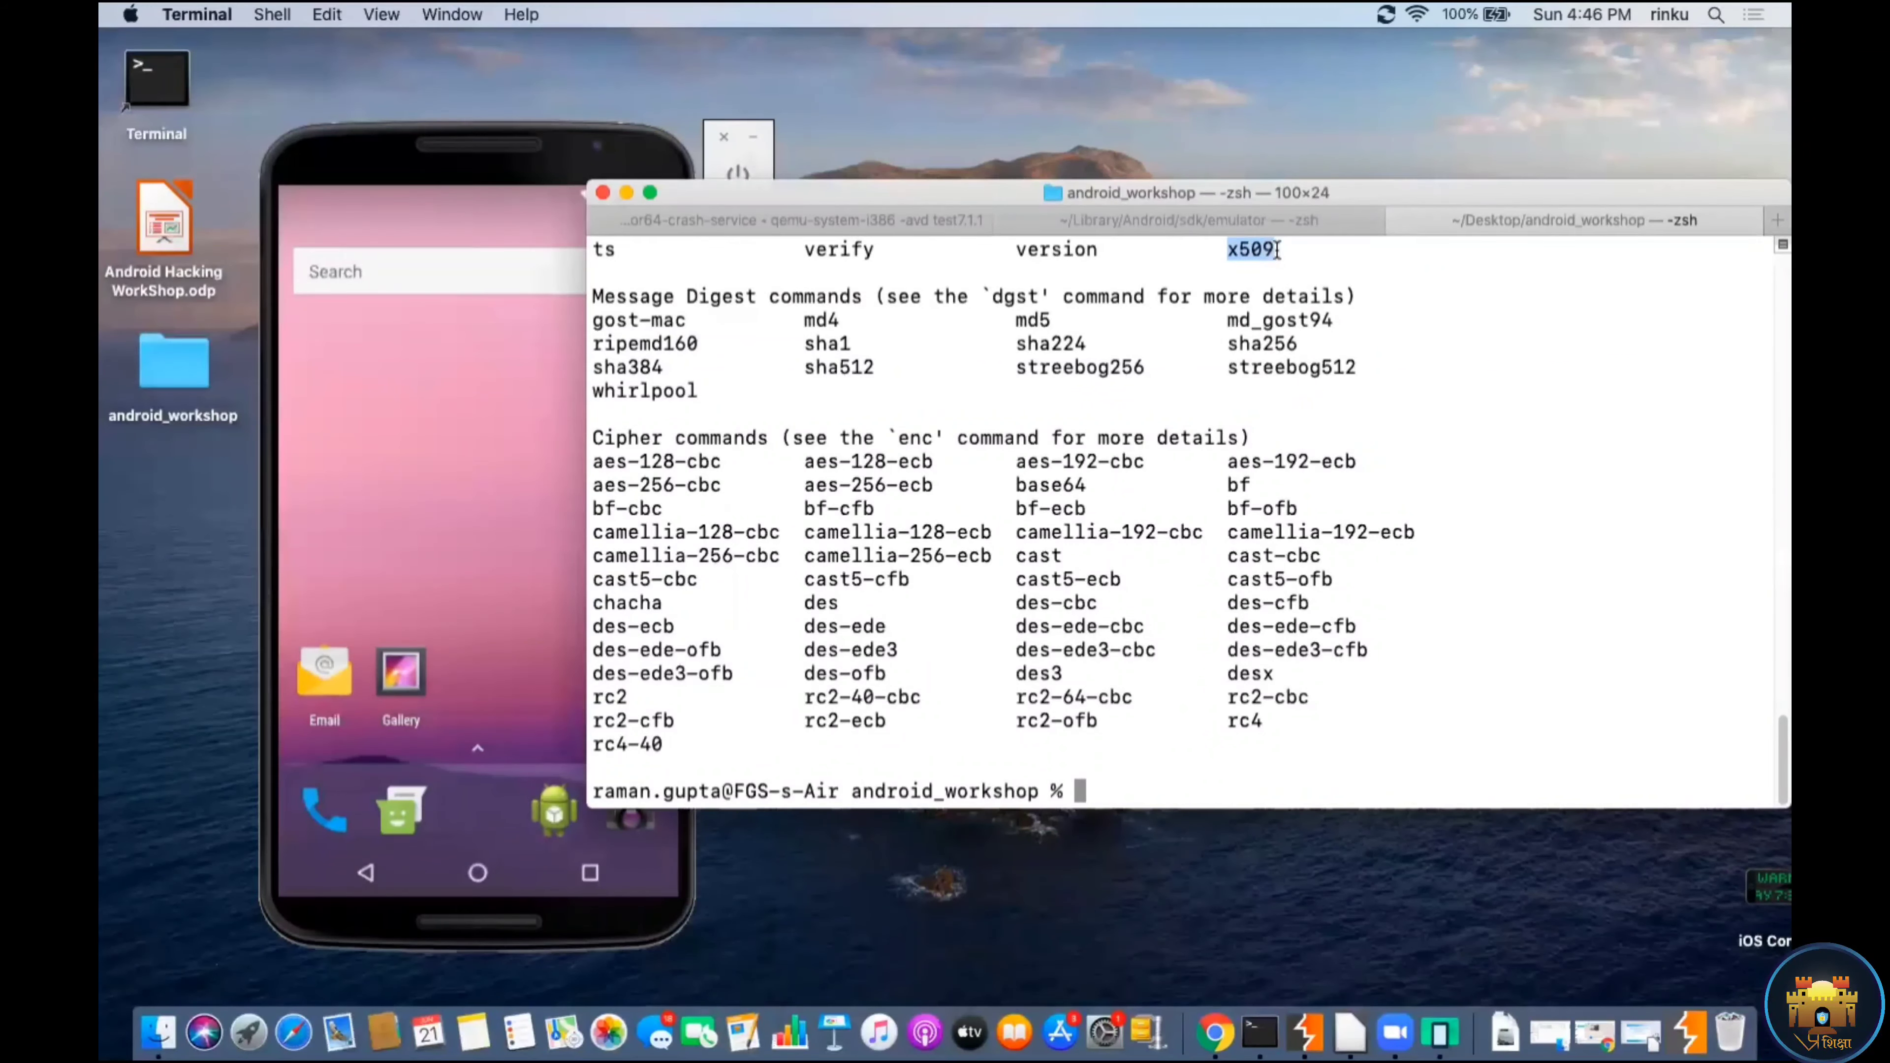
left_click(1439, 688)
Step: Convert cacert.der from DER into cacert.pem with the openssl x509 command, and list the folder's files
type("openssl ")
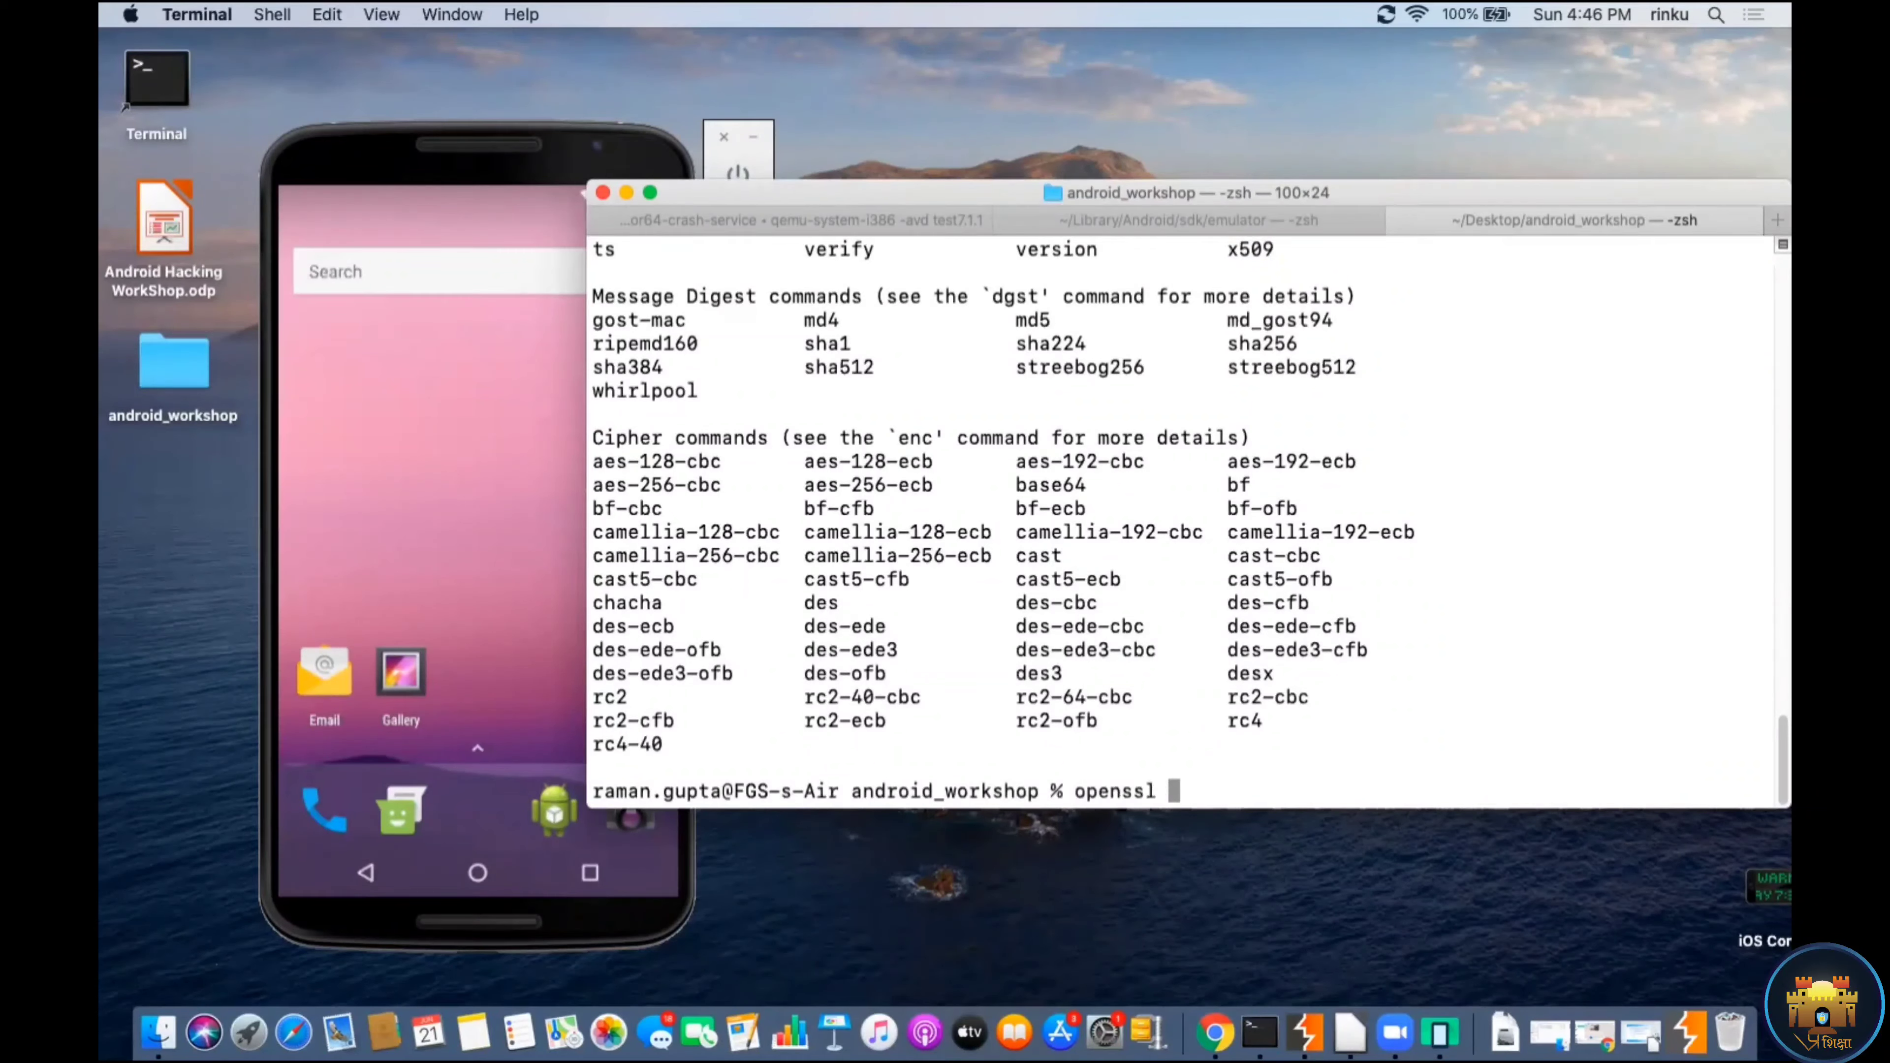
type("x509 -")
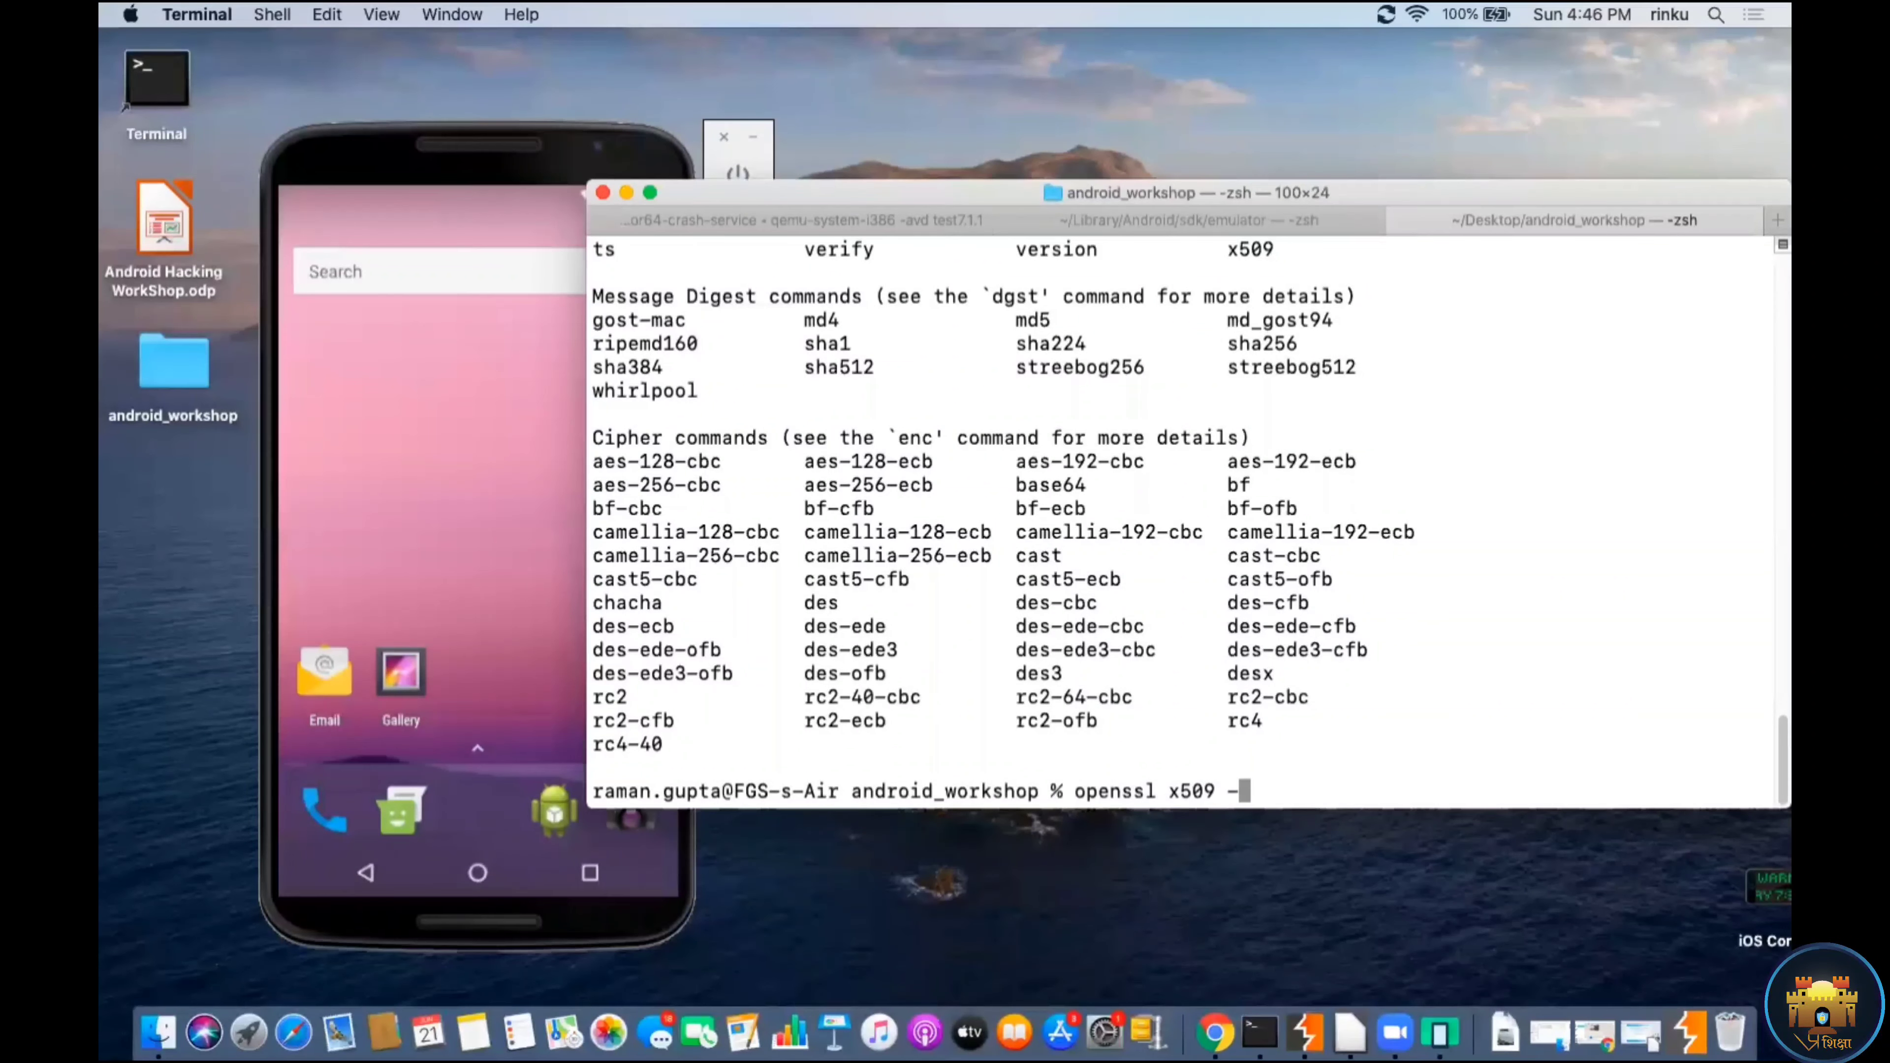
type("inform ")
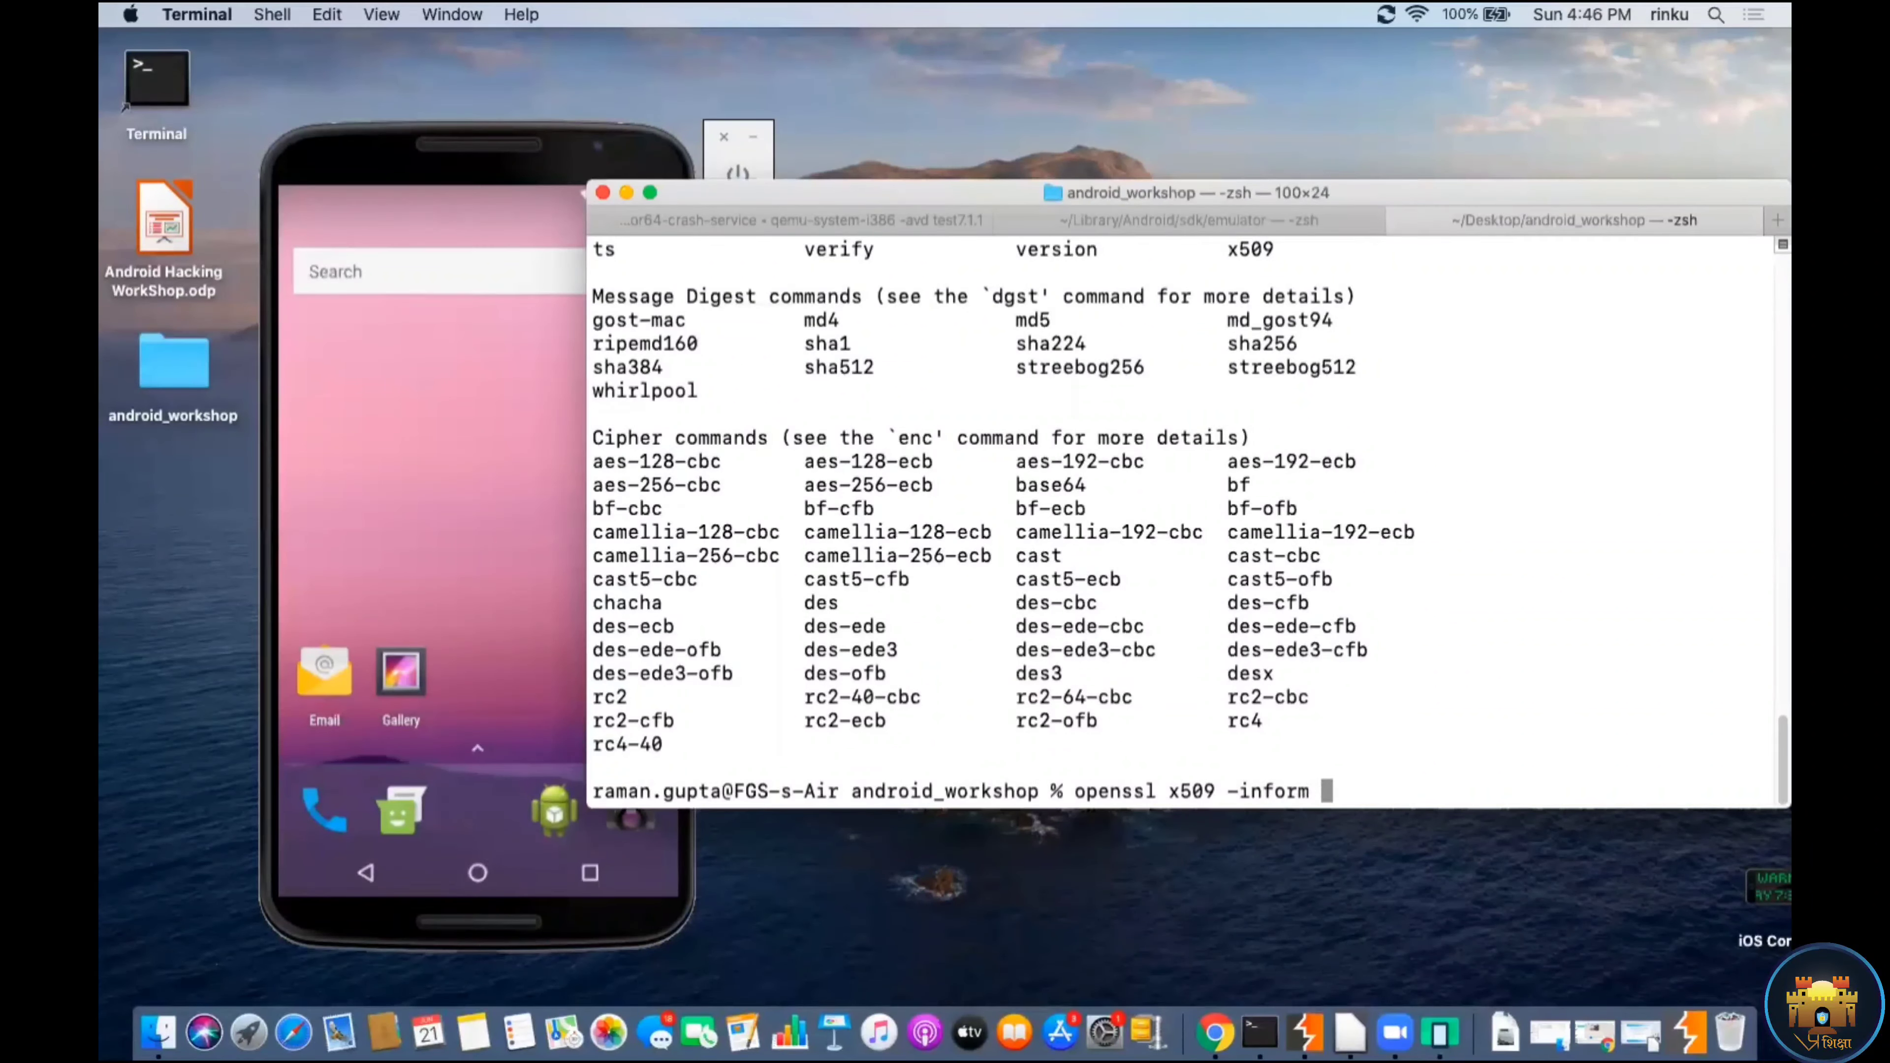
type("der -in cacert.")
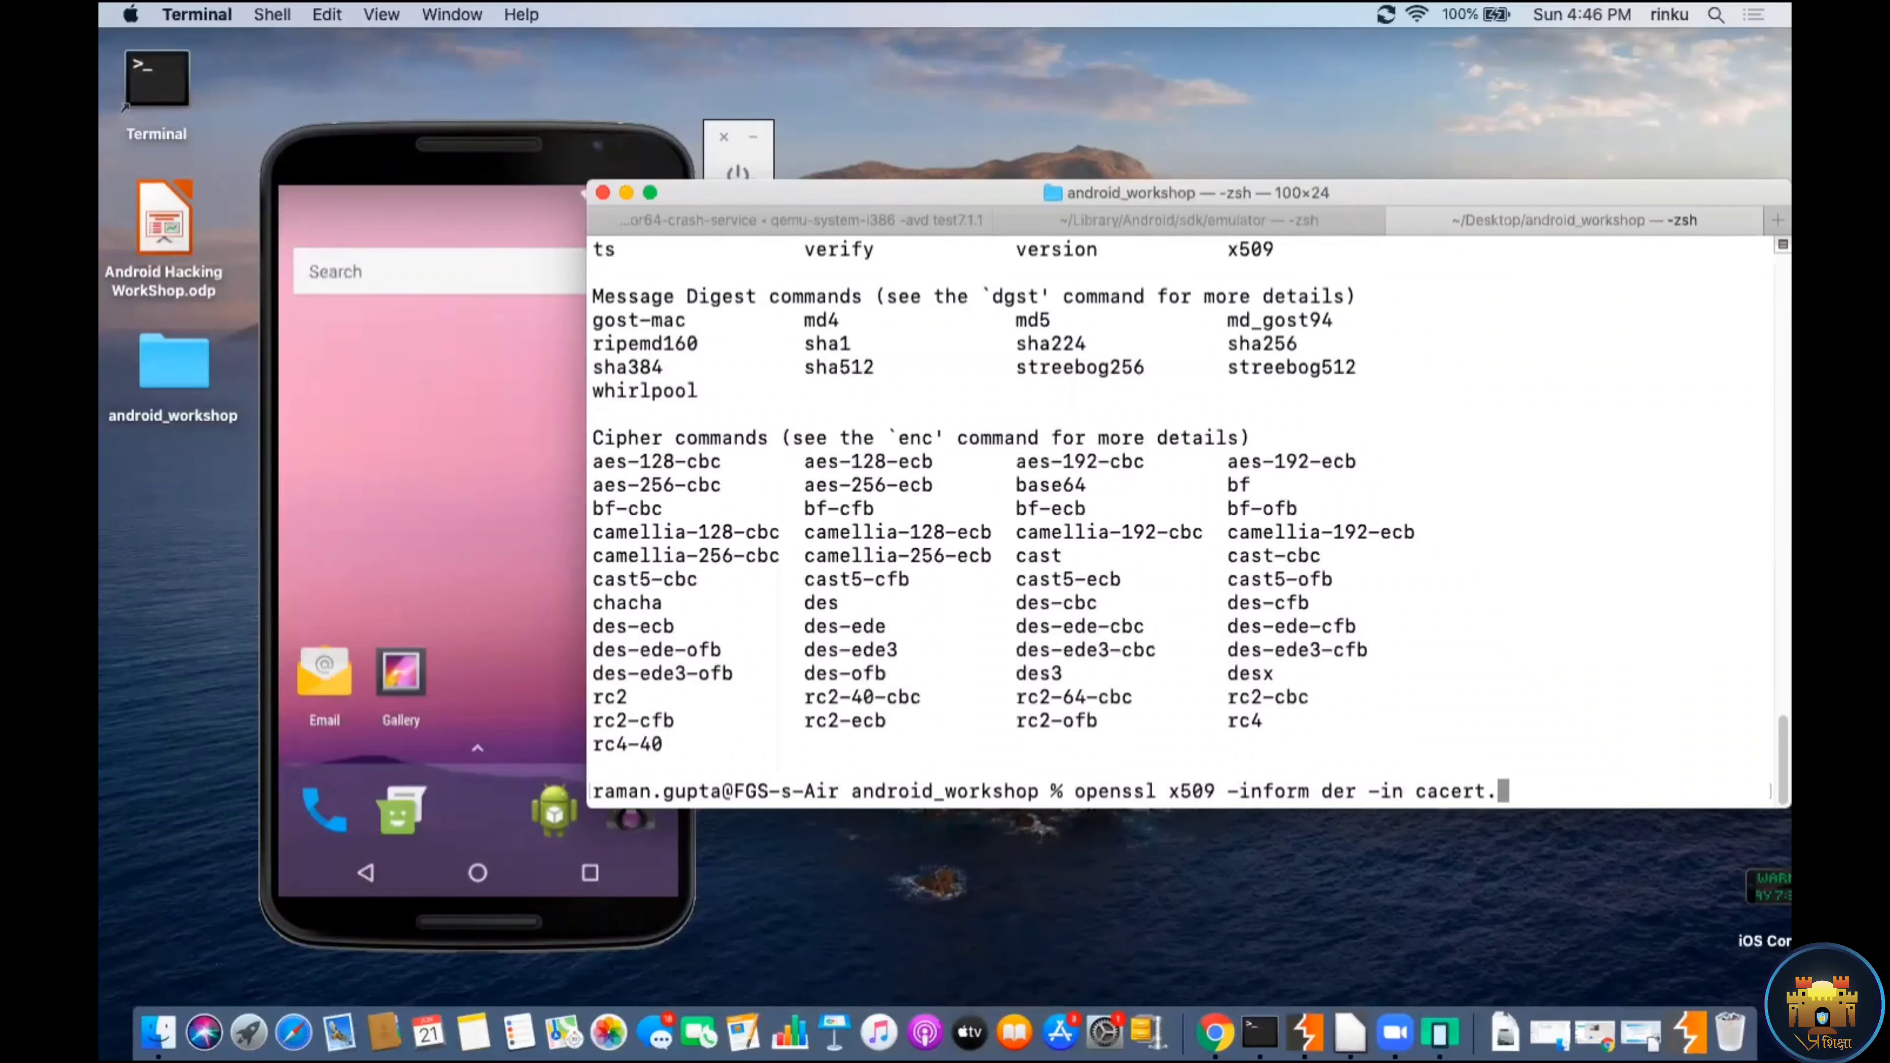
type("der -out cacert.")
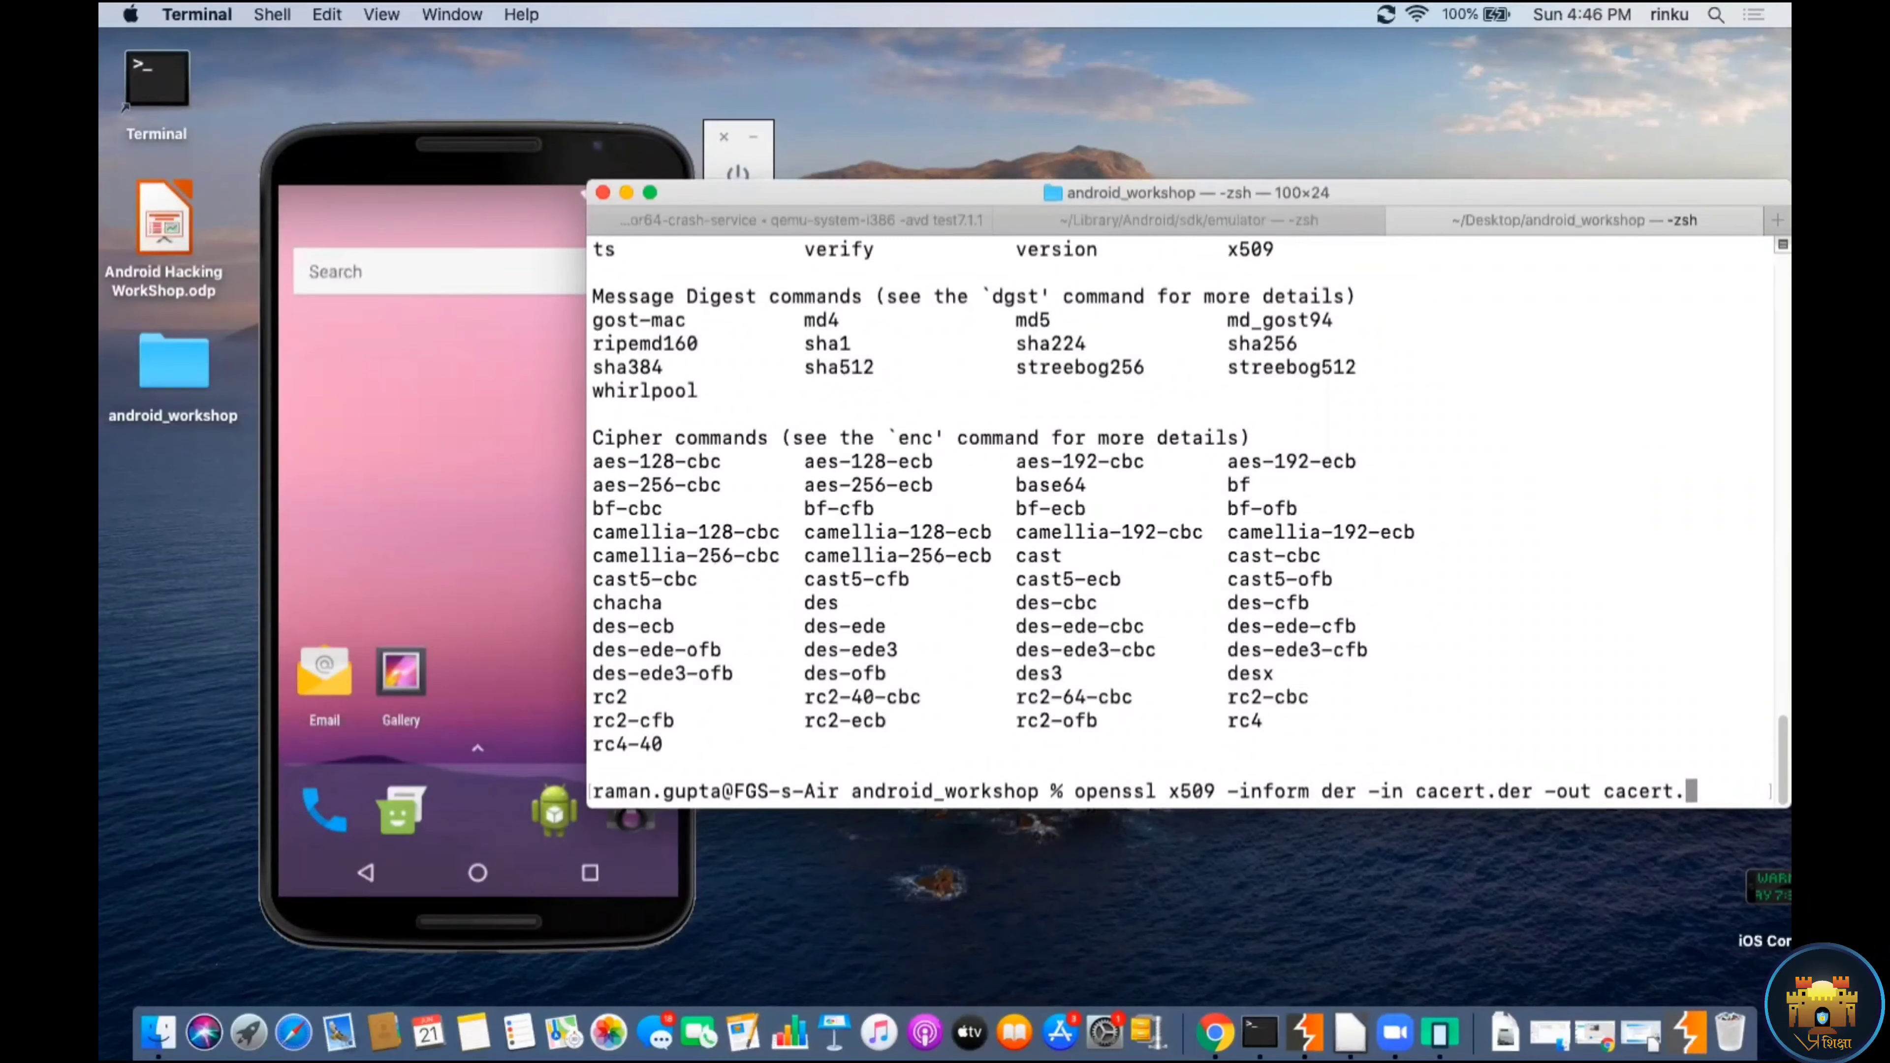
type("pem")
key("Return")
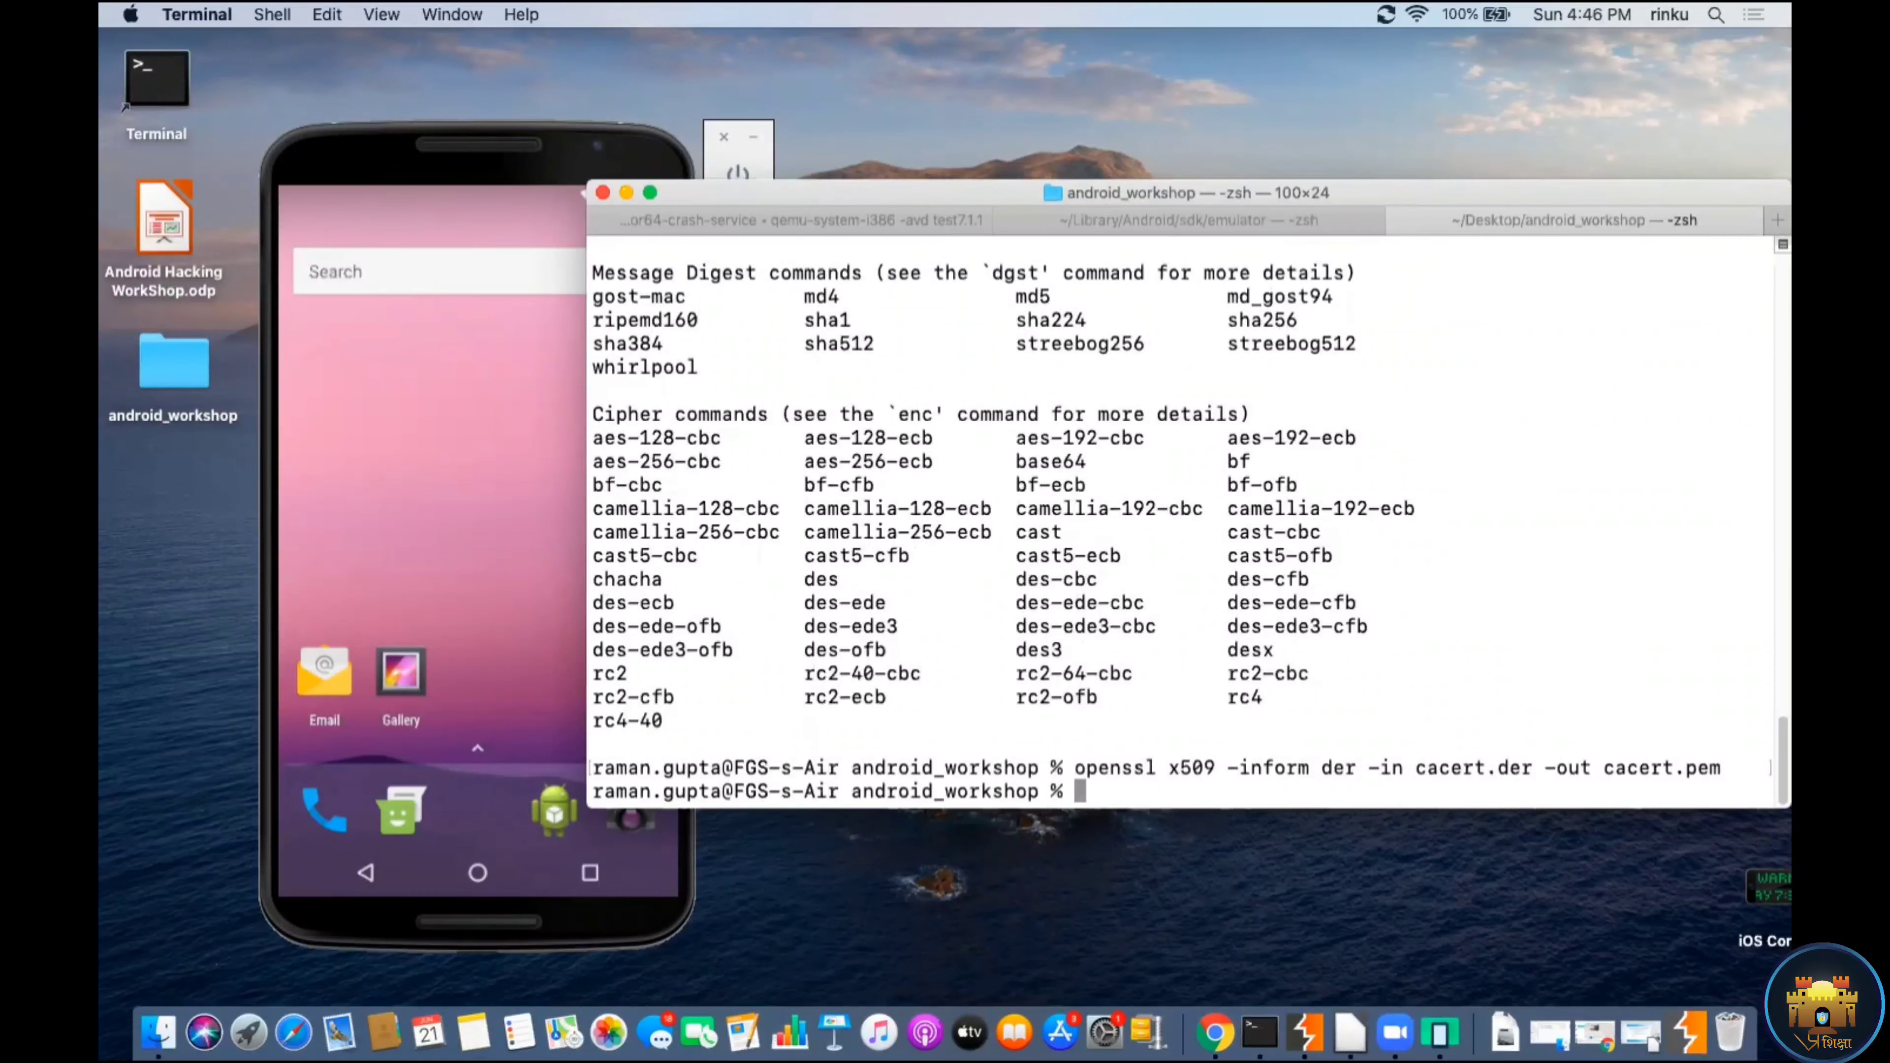
type("ls")
key("Return")
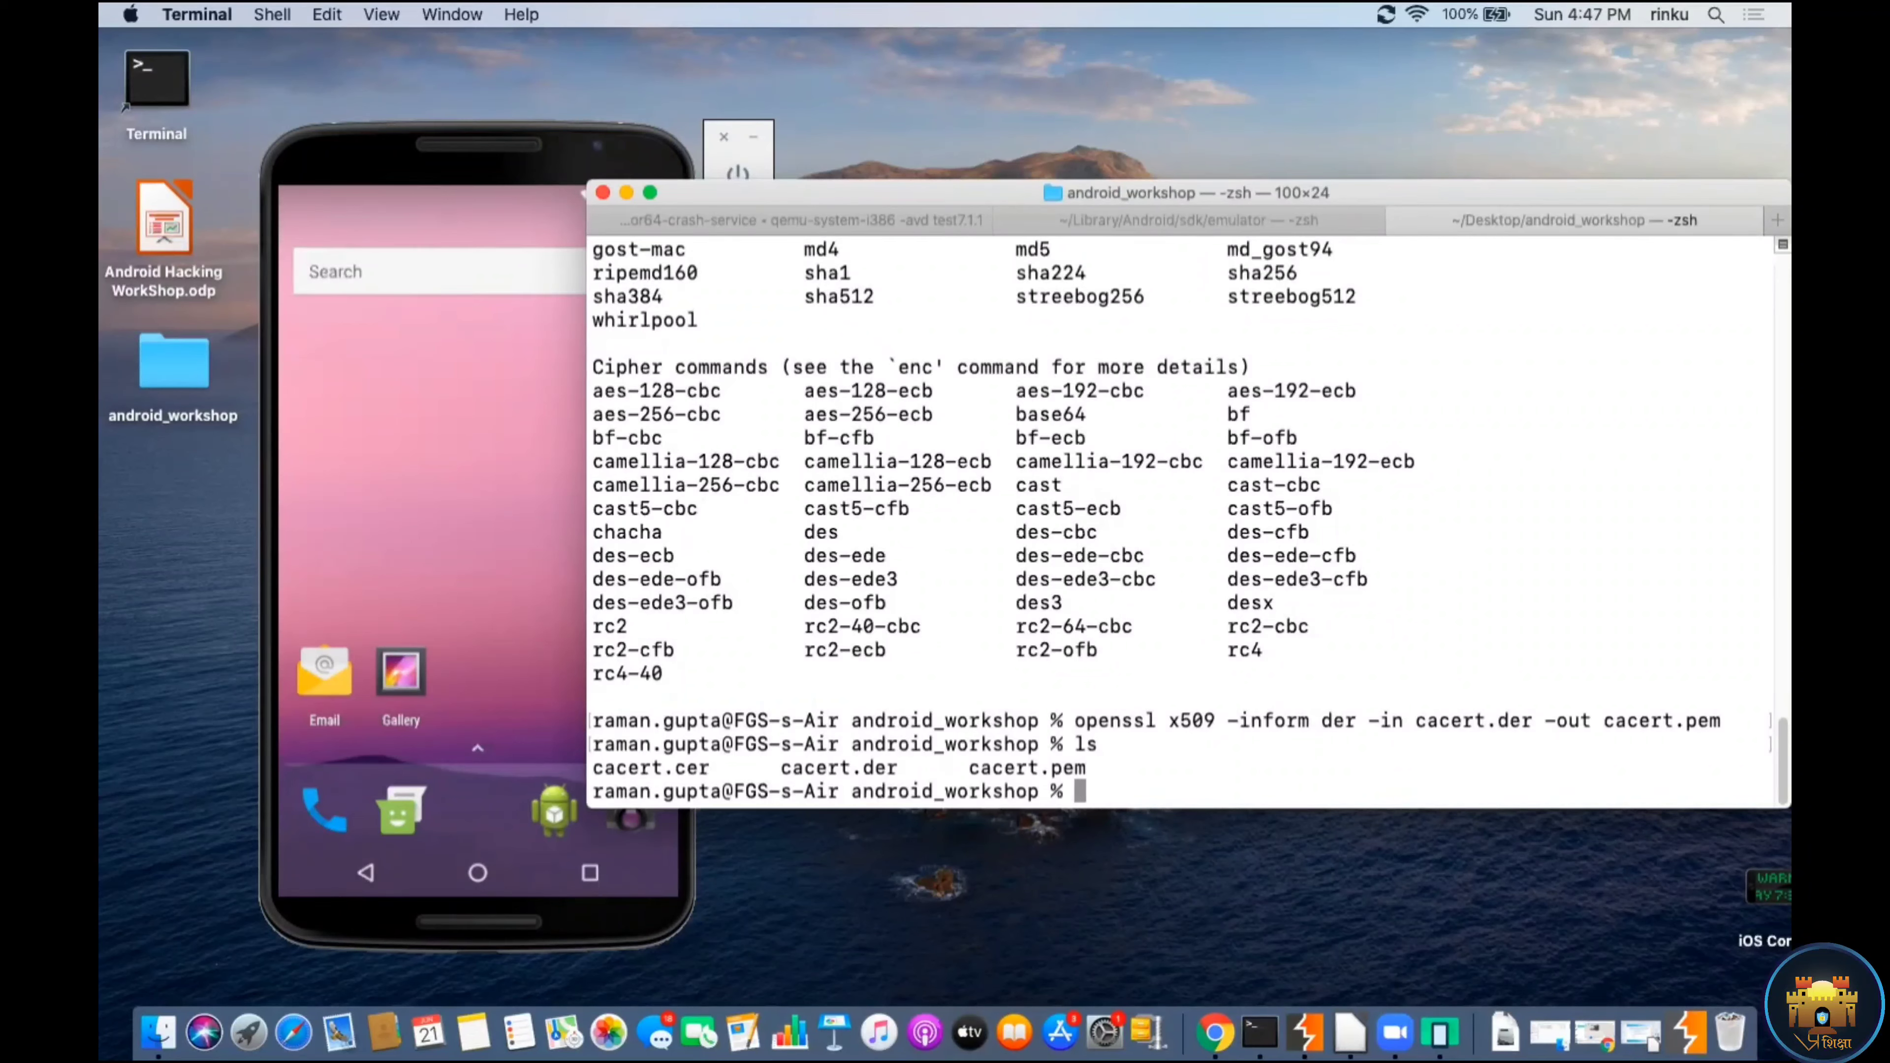
Step: Generate the subject hash of cacert.pem with openssl x509, using pem as input format and the -subject_hash option
type("open")
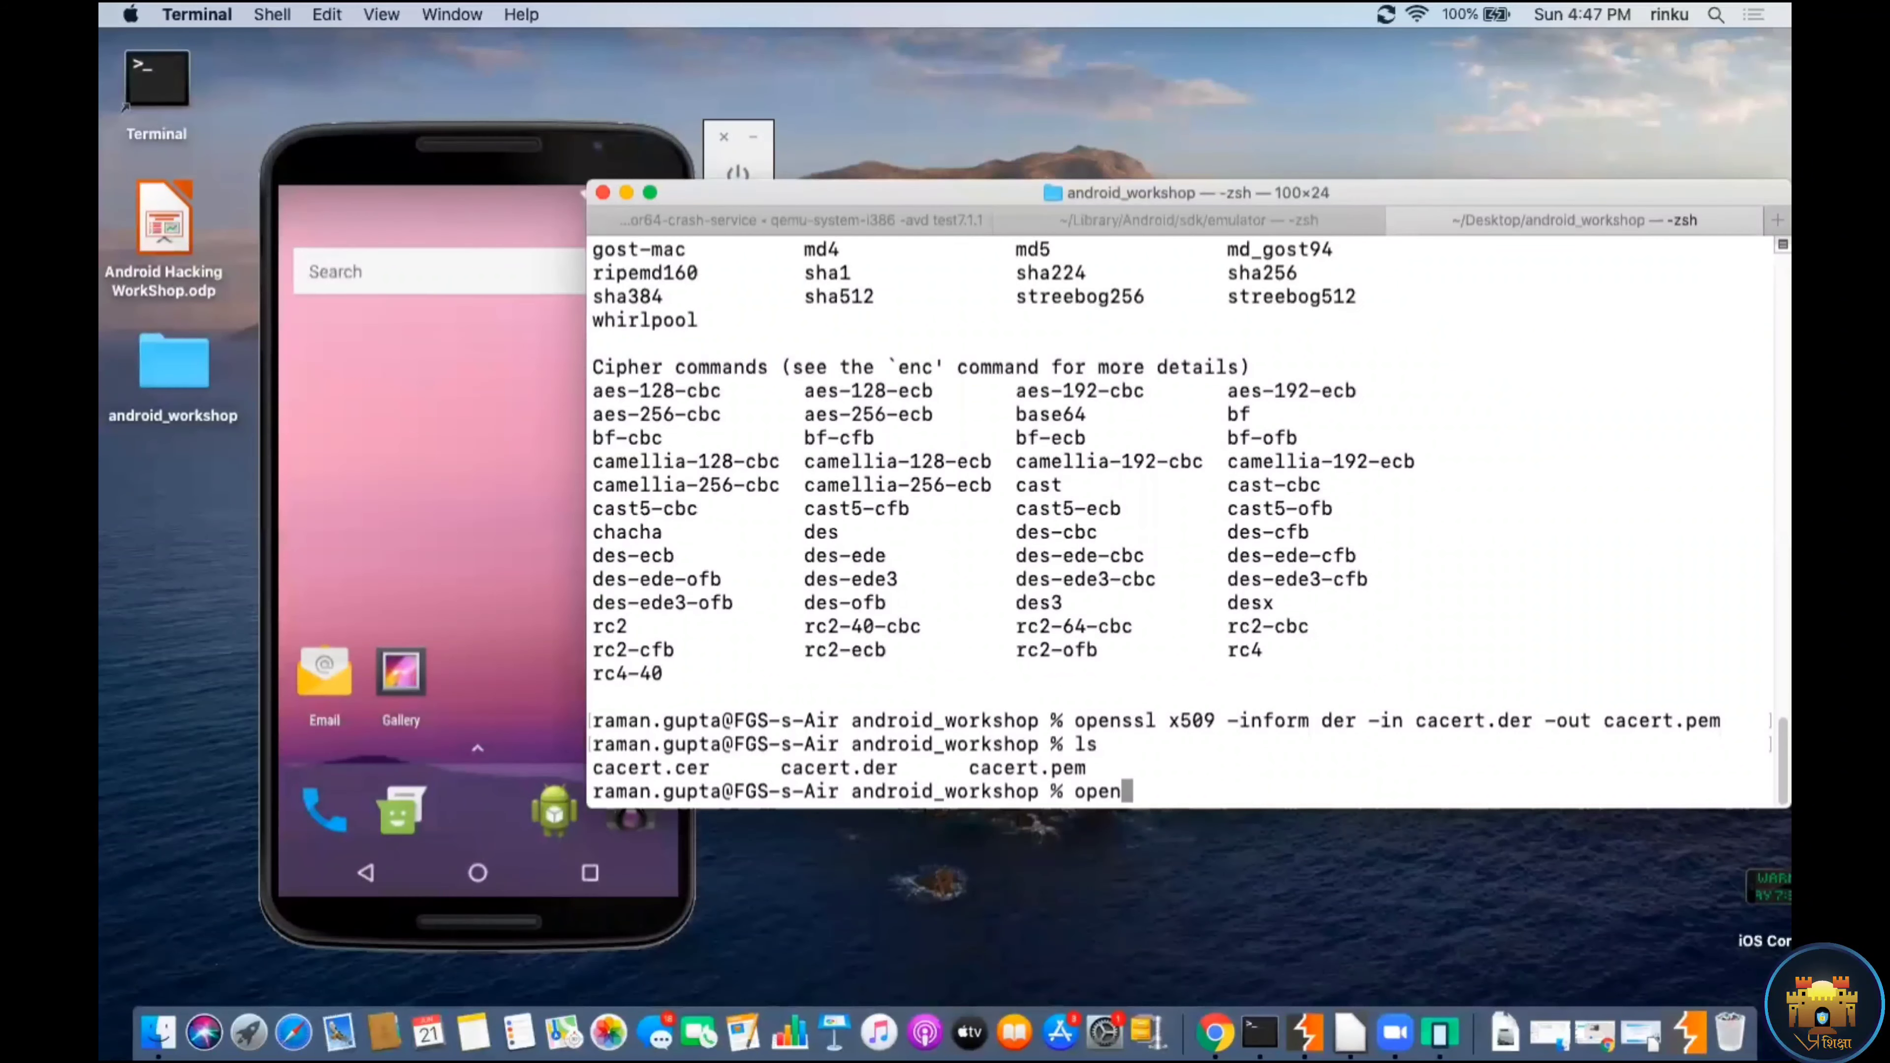
type("ssl x509 -inform")
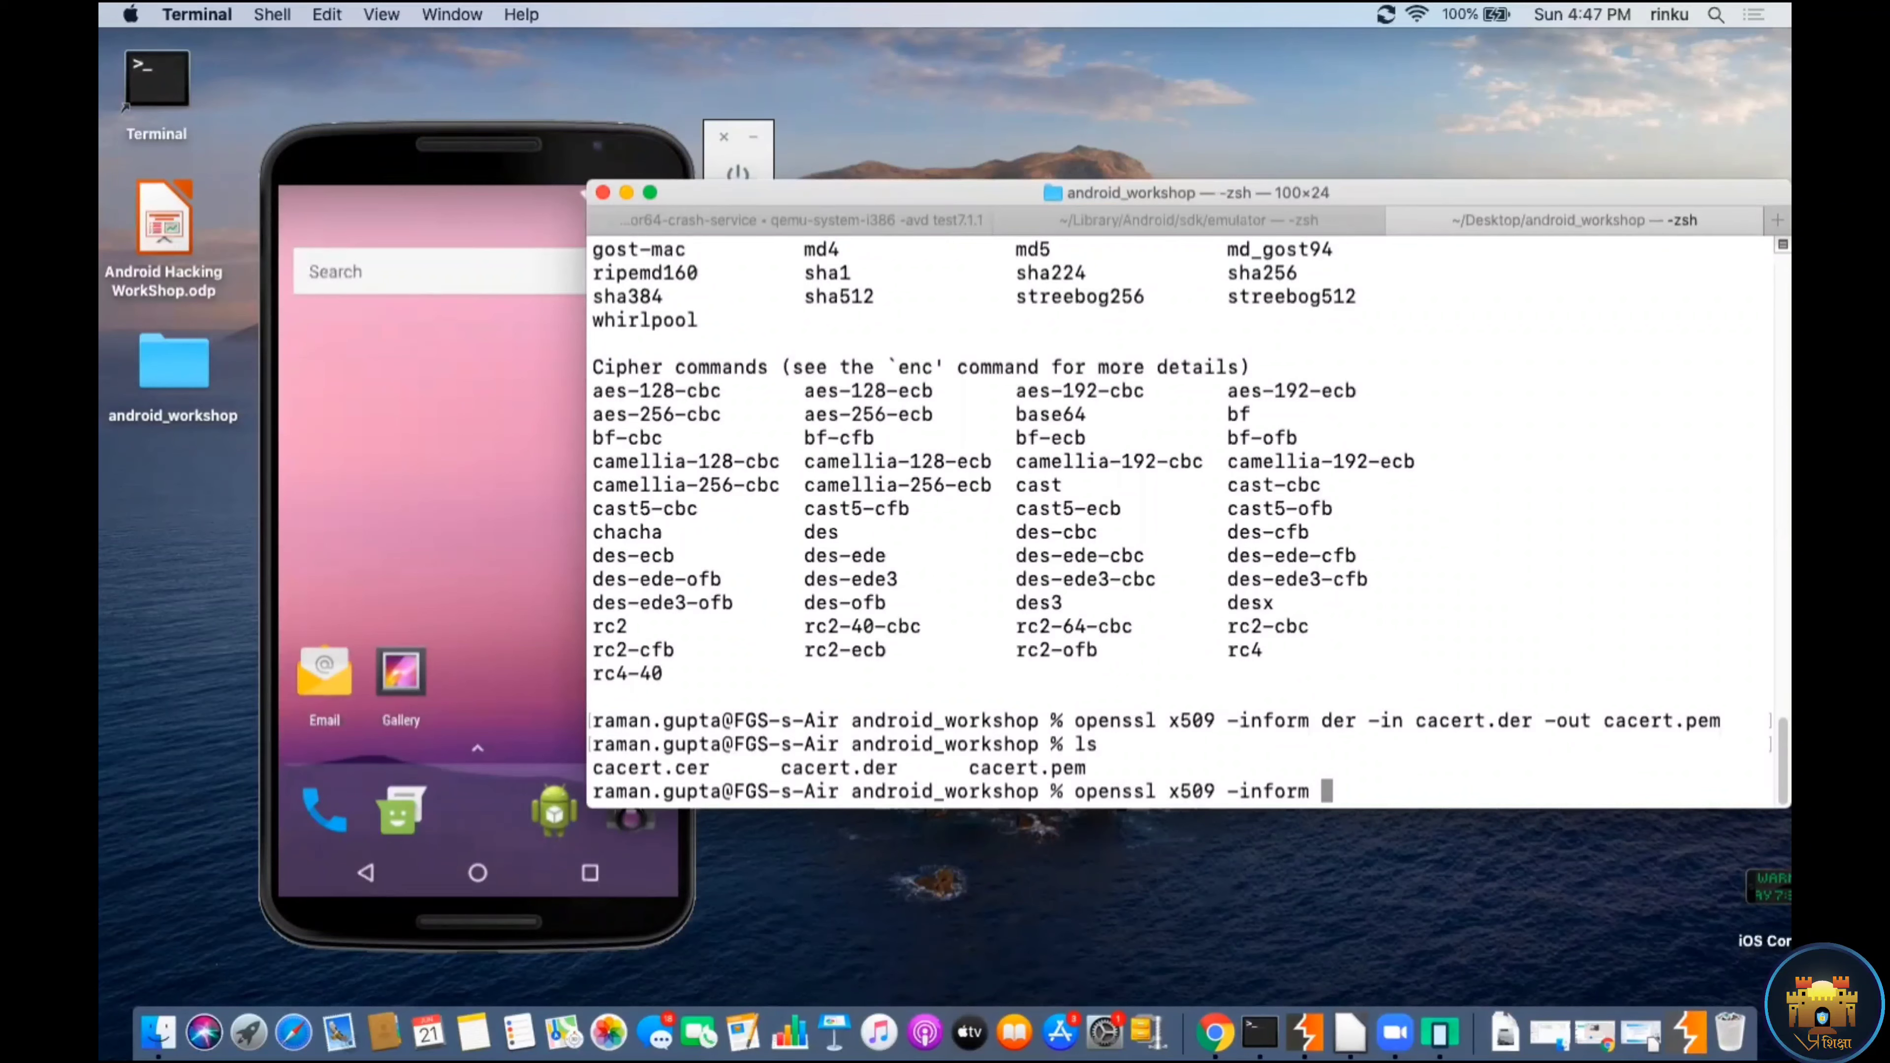
type("pem -in cacert.")
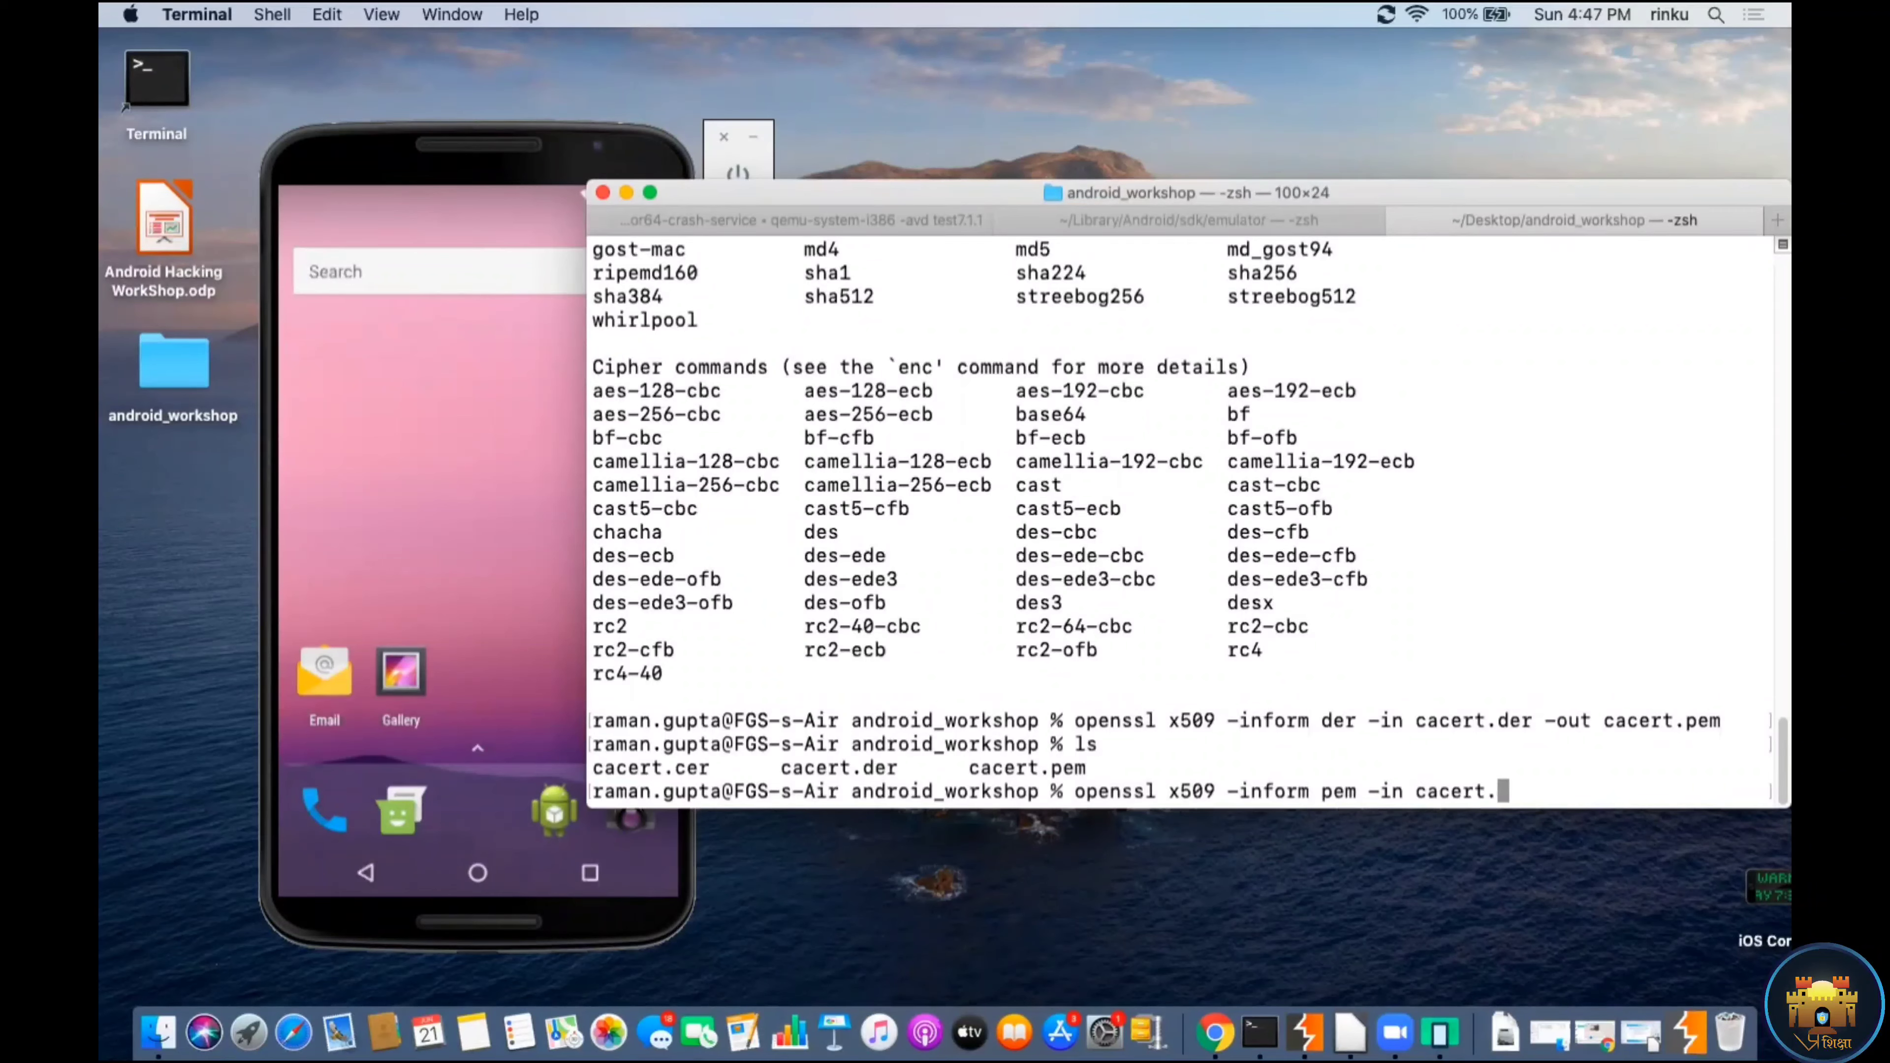
type("pem -sub")
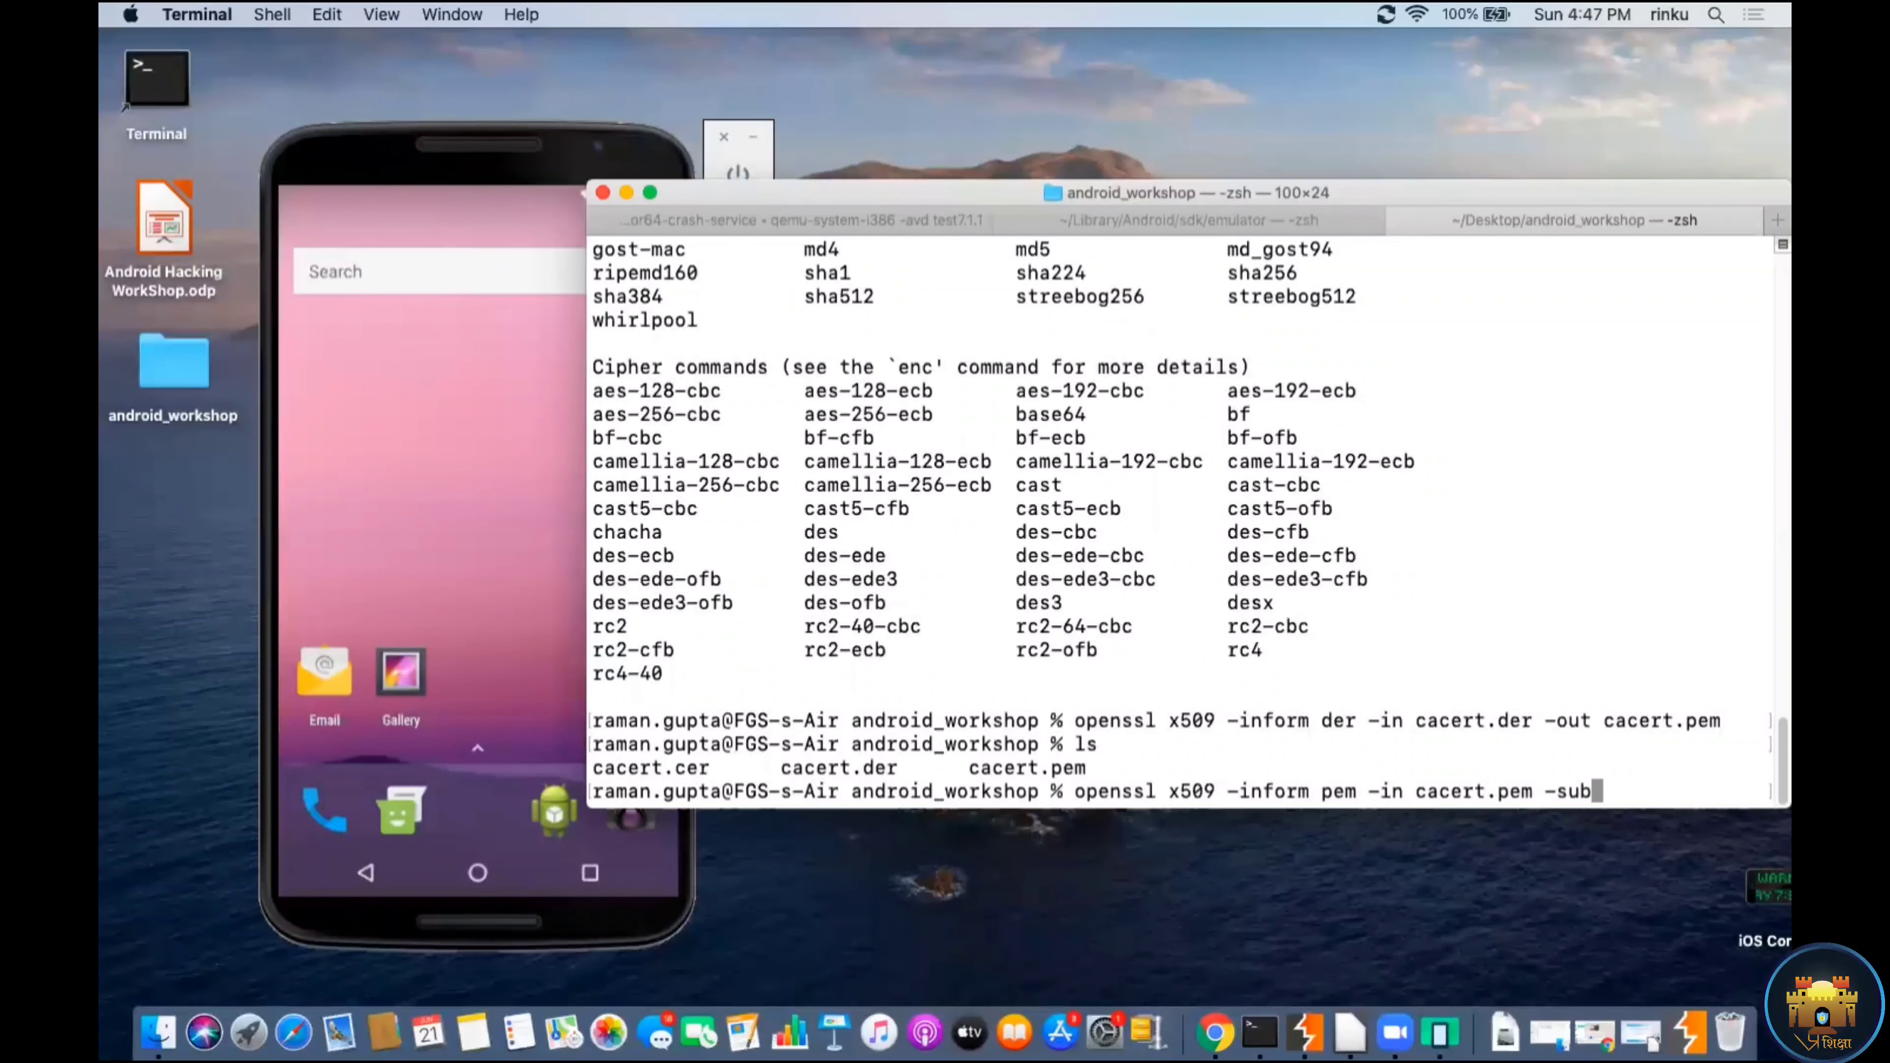
type("ject-")
key("BackSpace")
type("_hash")
key("Return")
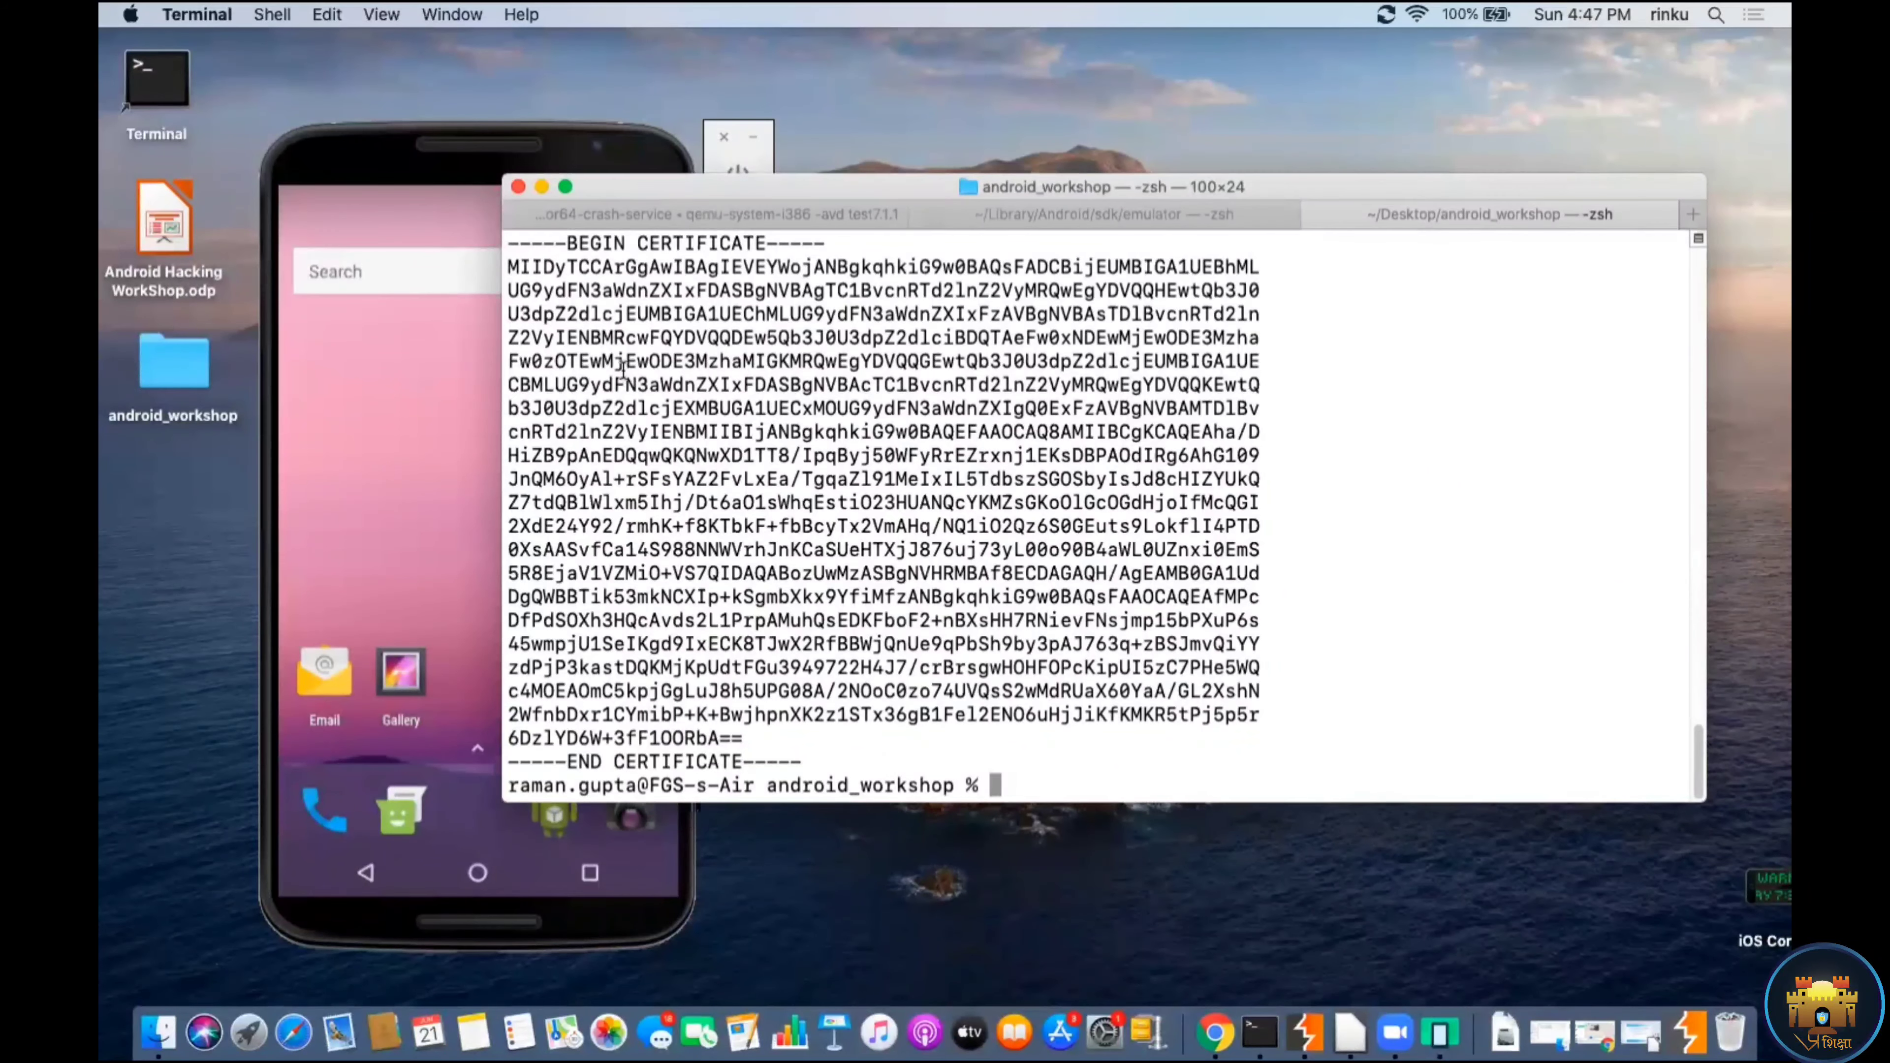
Step: Copy the subject hash printed above the certificate block in the command output
scroll(579, 360, "up", 3)
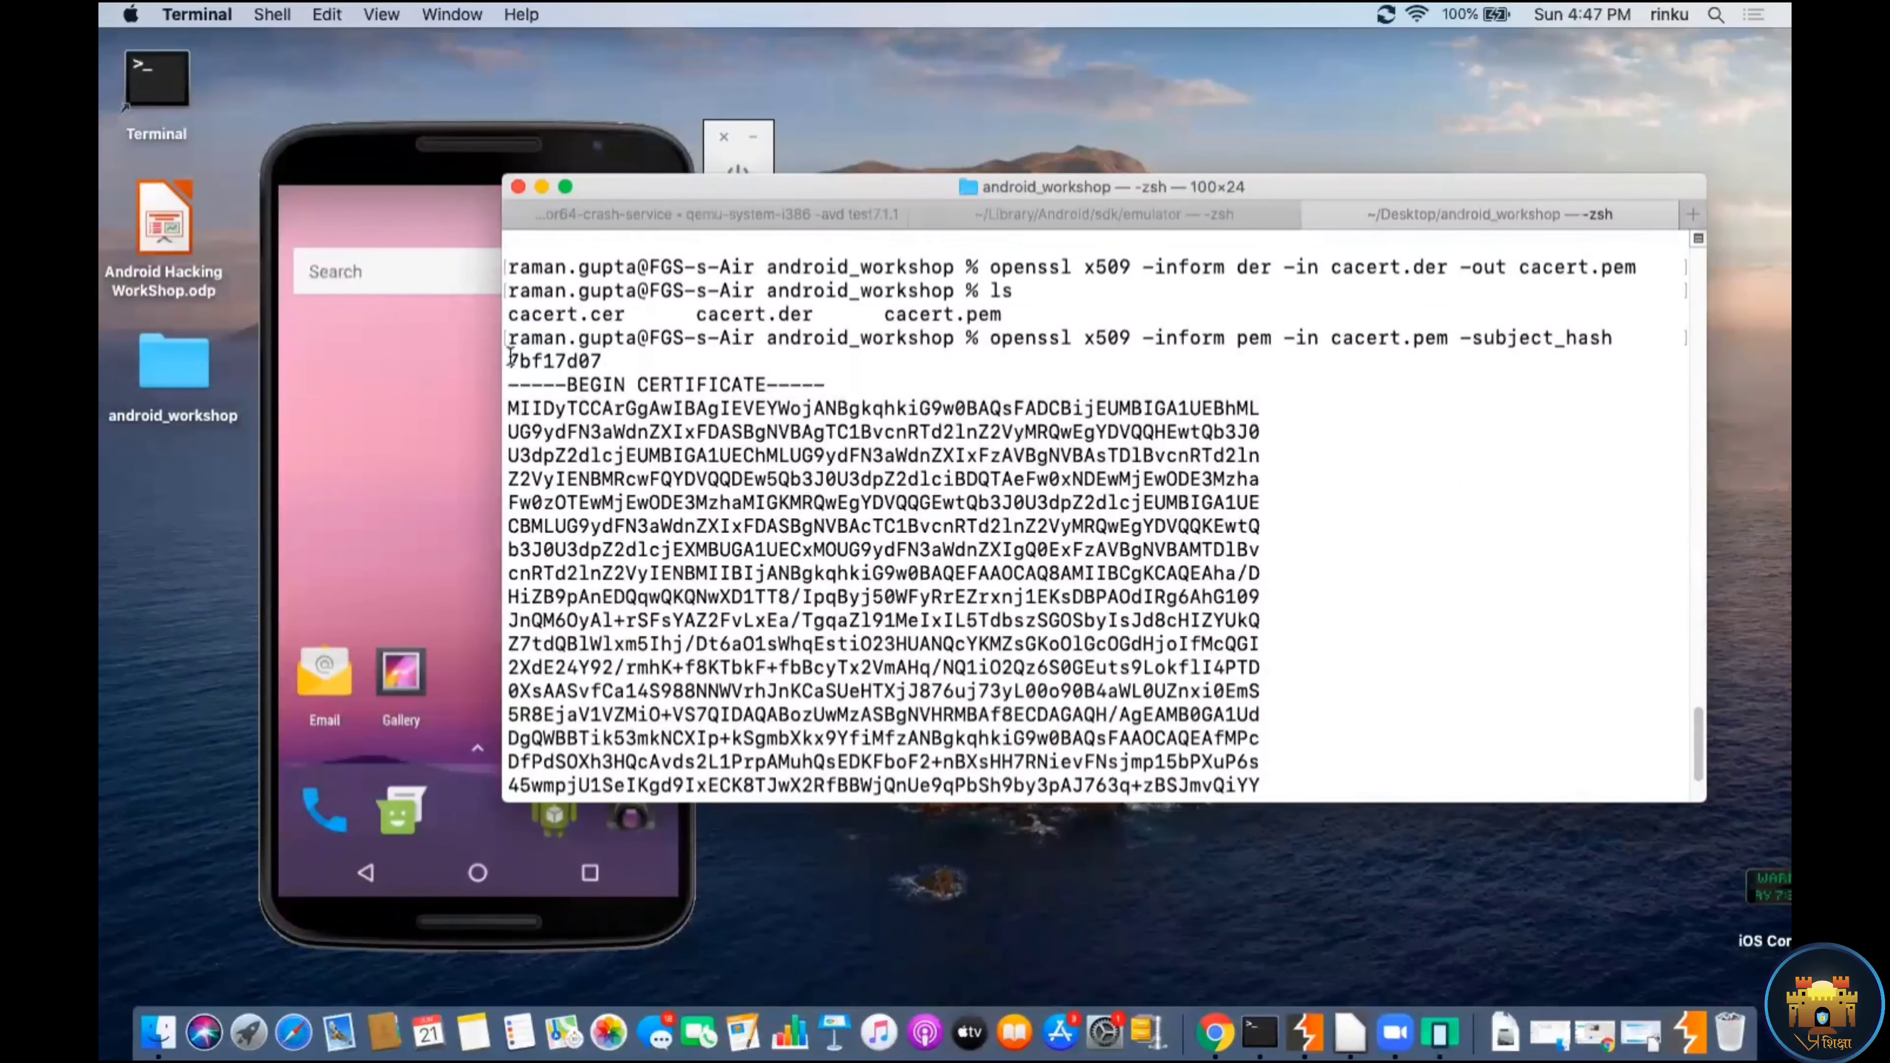
left_click_drag(603, 360, 500, 360)
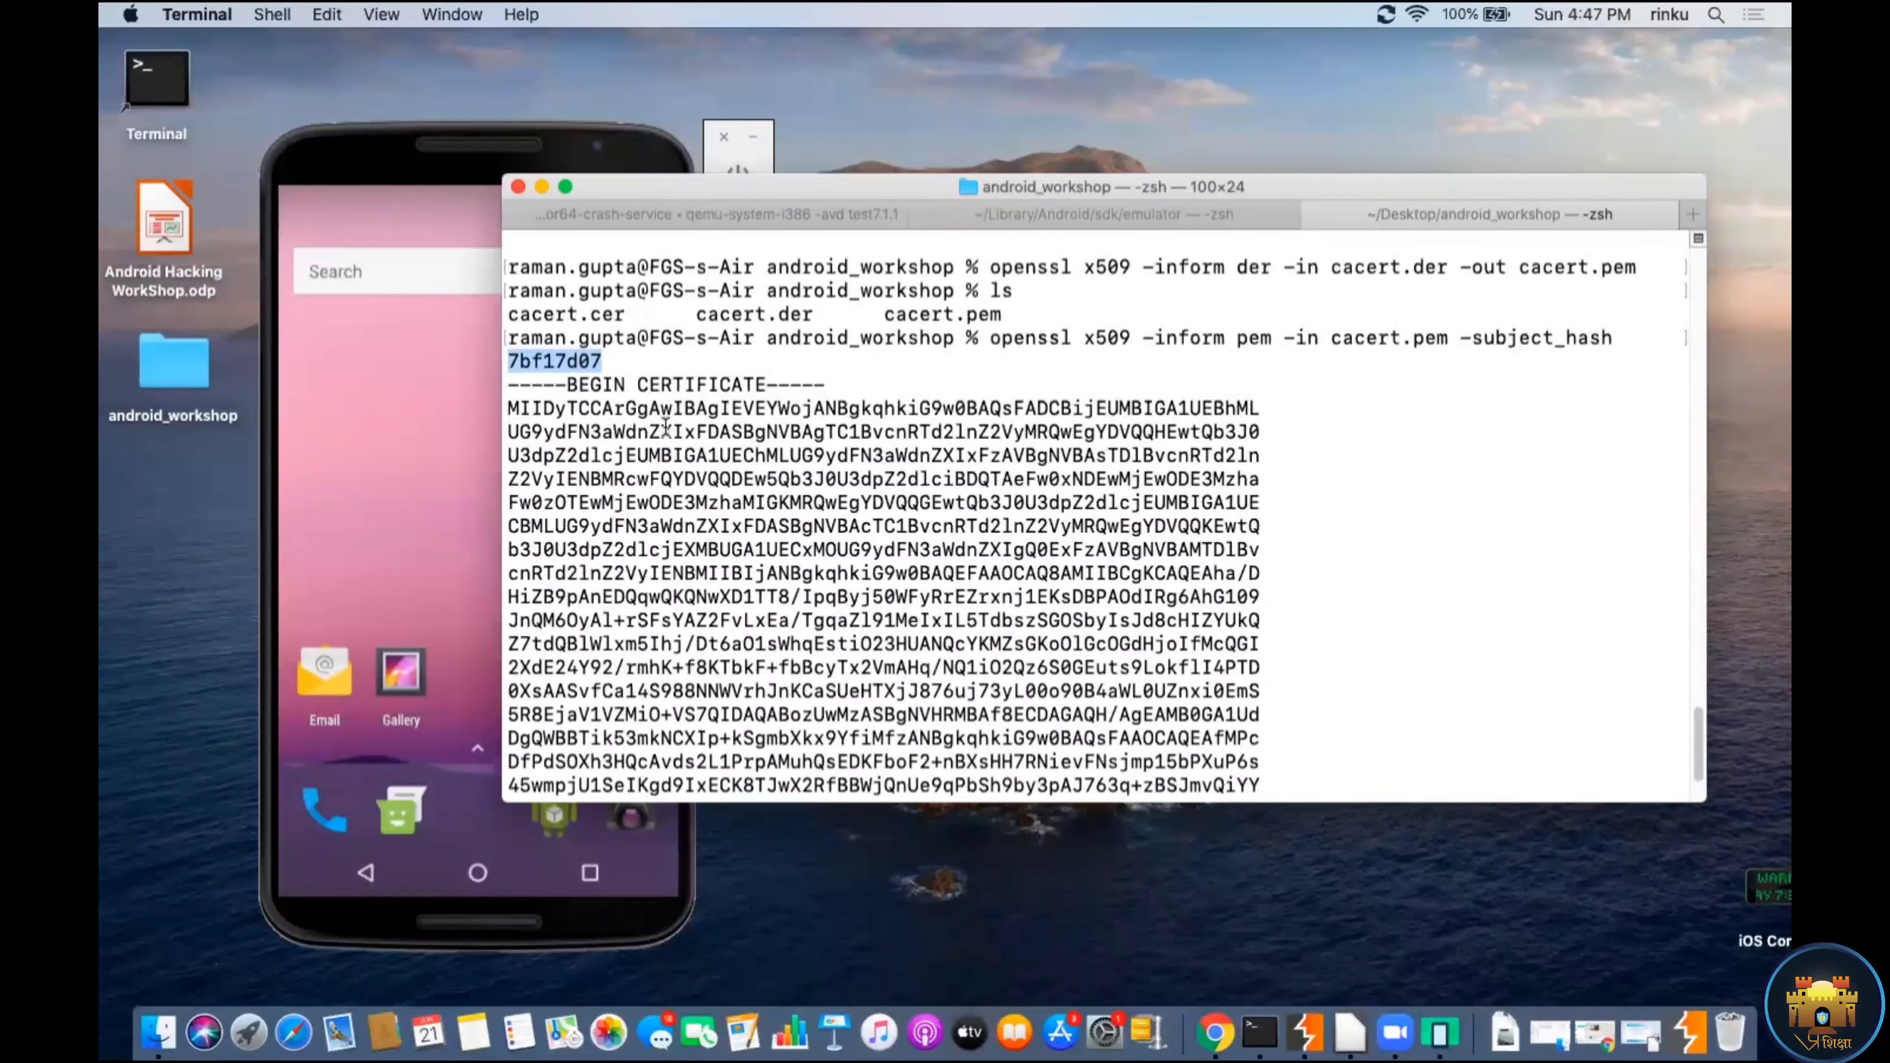
scroll(1235, 549, "up", 3)
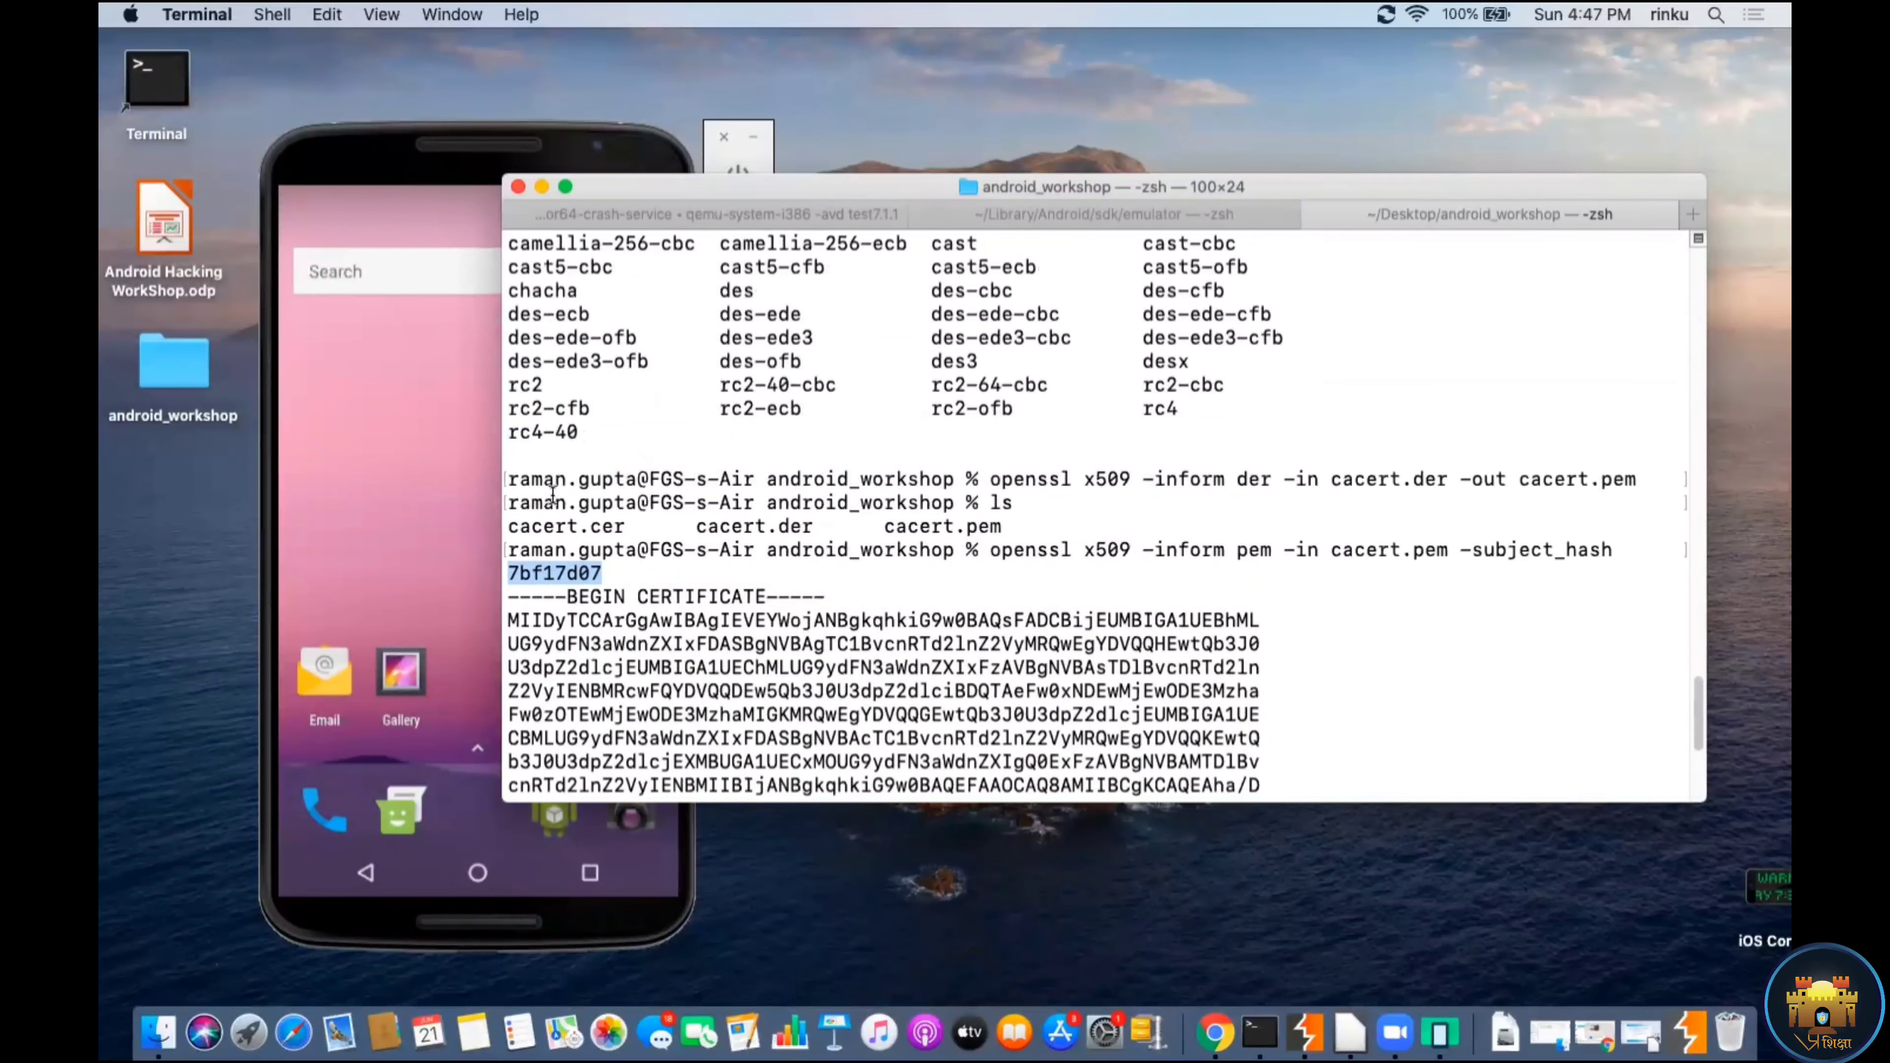
right_click(563, 572)
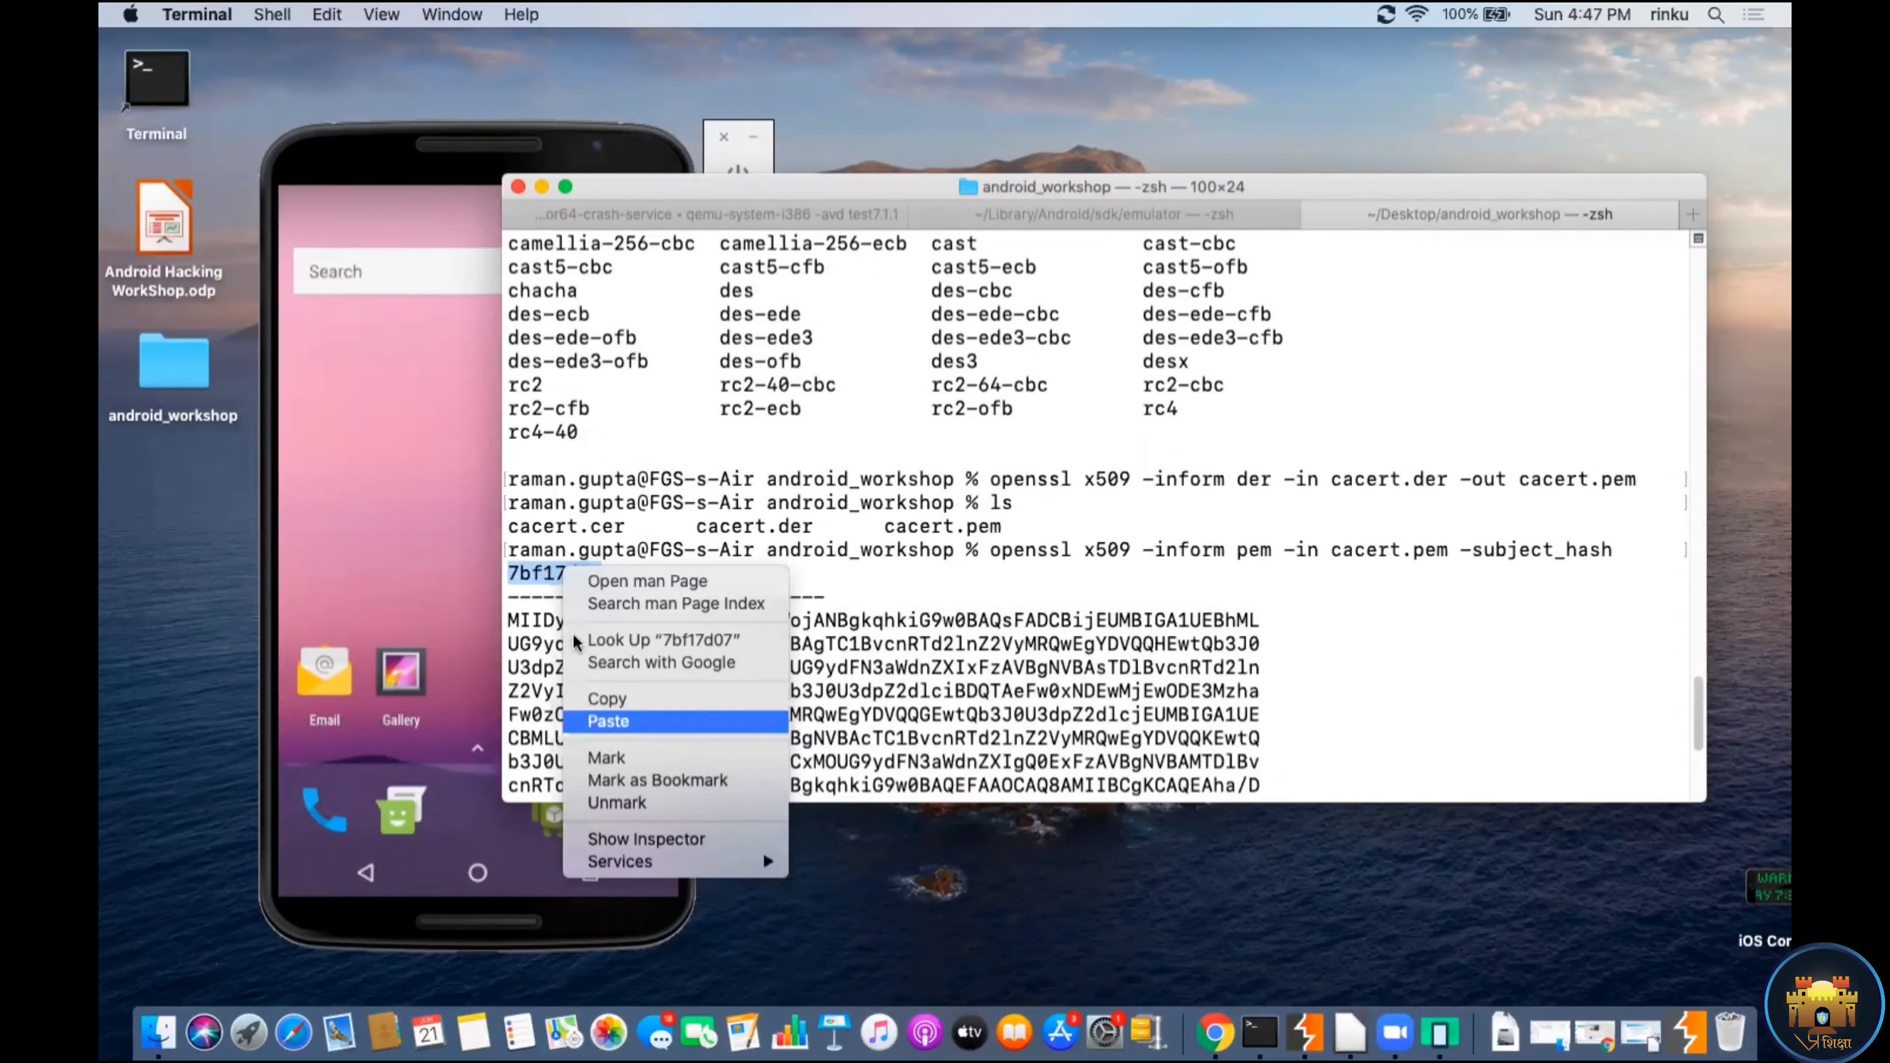
left_click(551, 574)
right_click(551, 572)
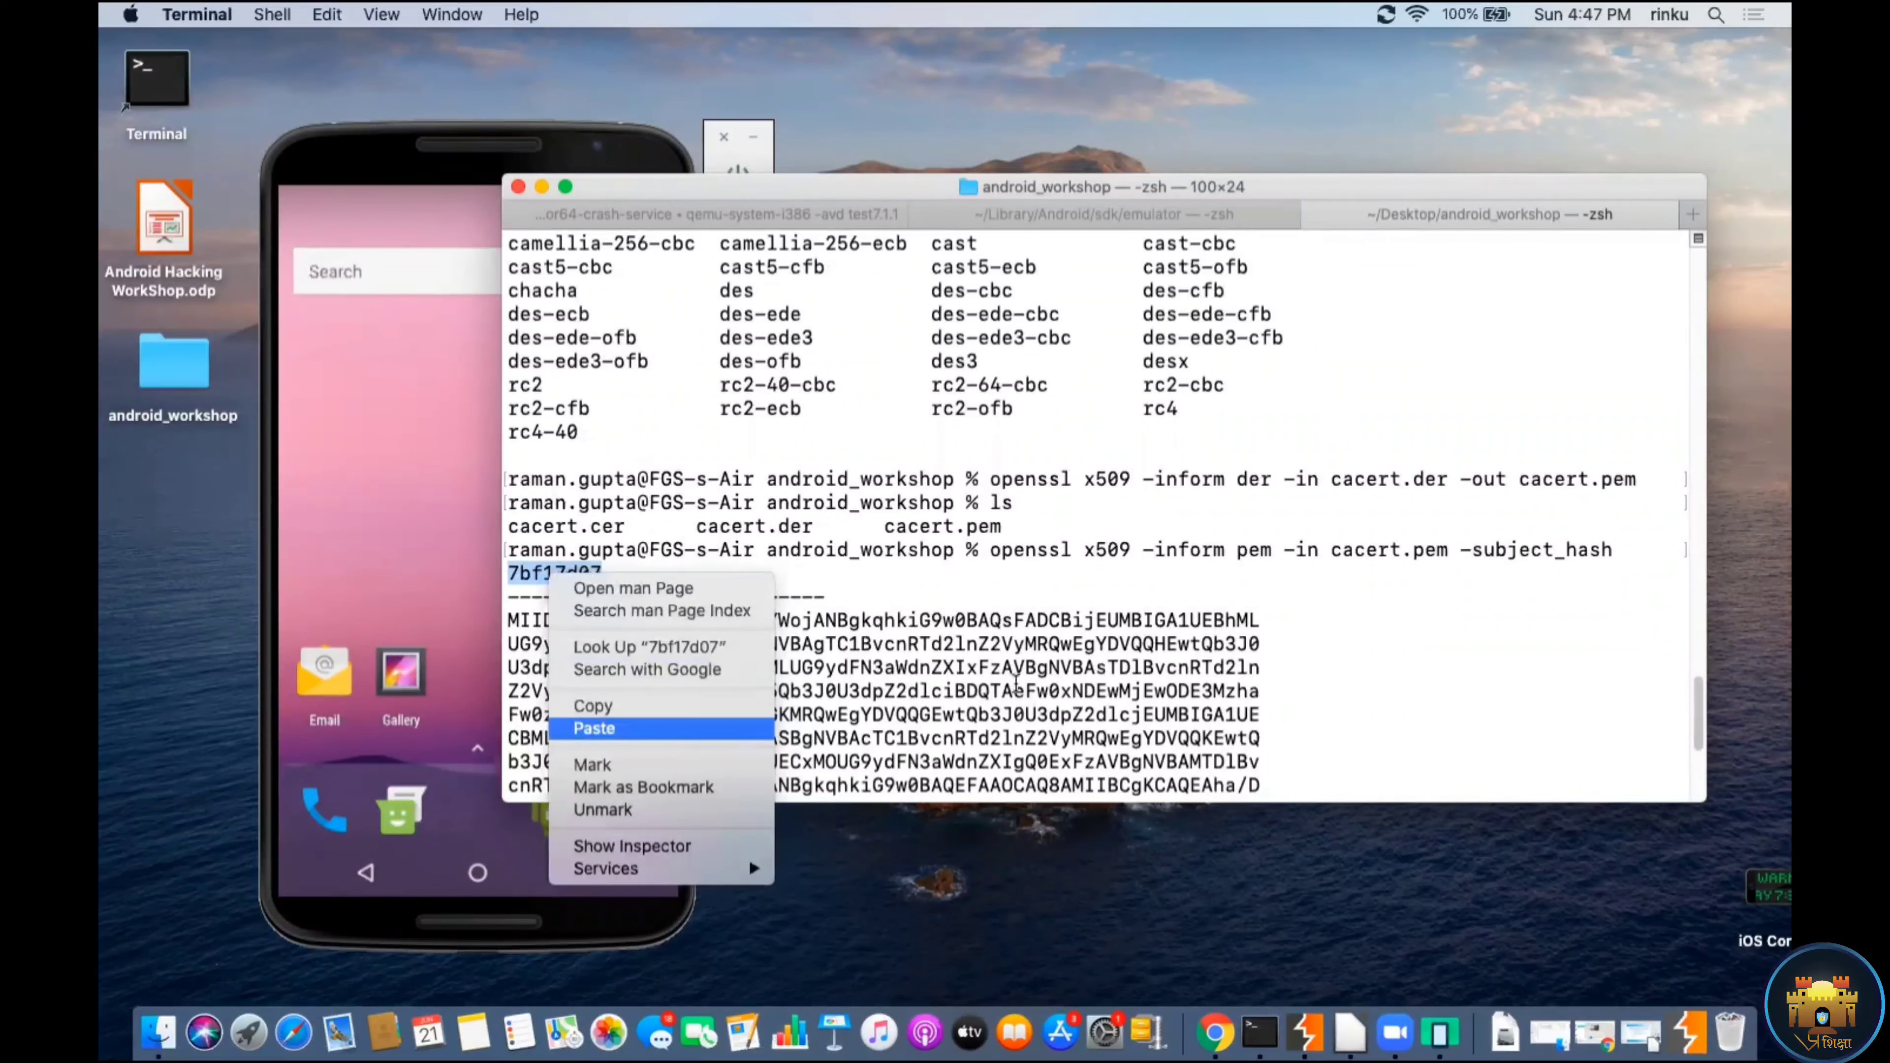
key("Up")
key("Return")
scroll(1285, 700, "up", 10)
scroll(1285, 700, "up", 3)
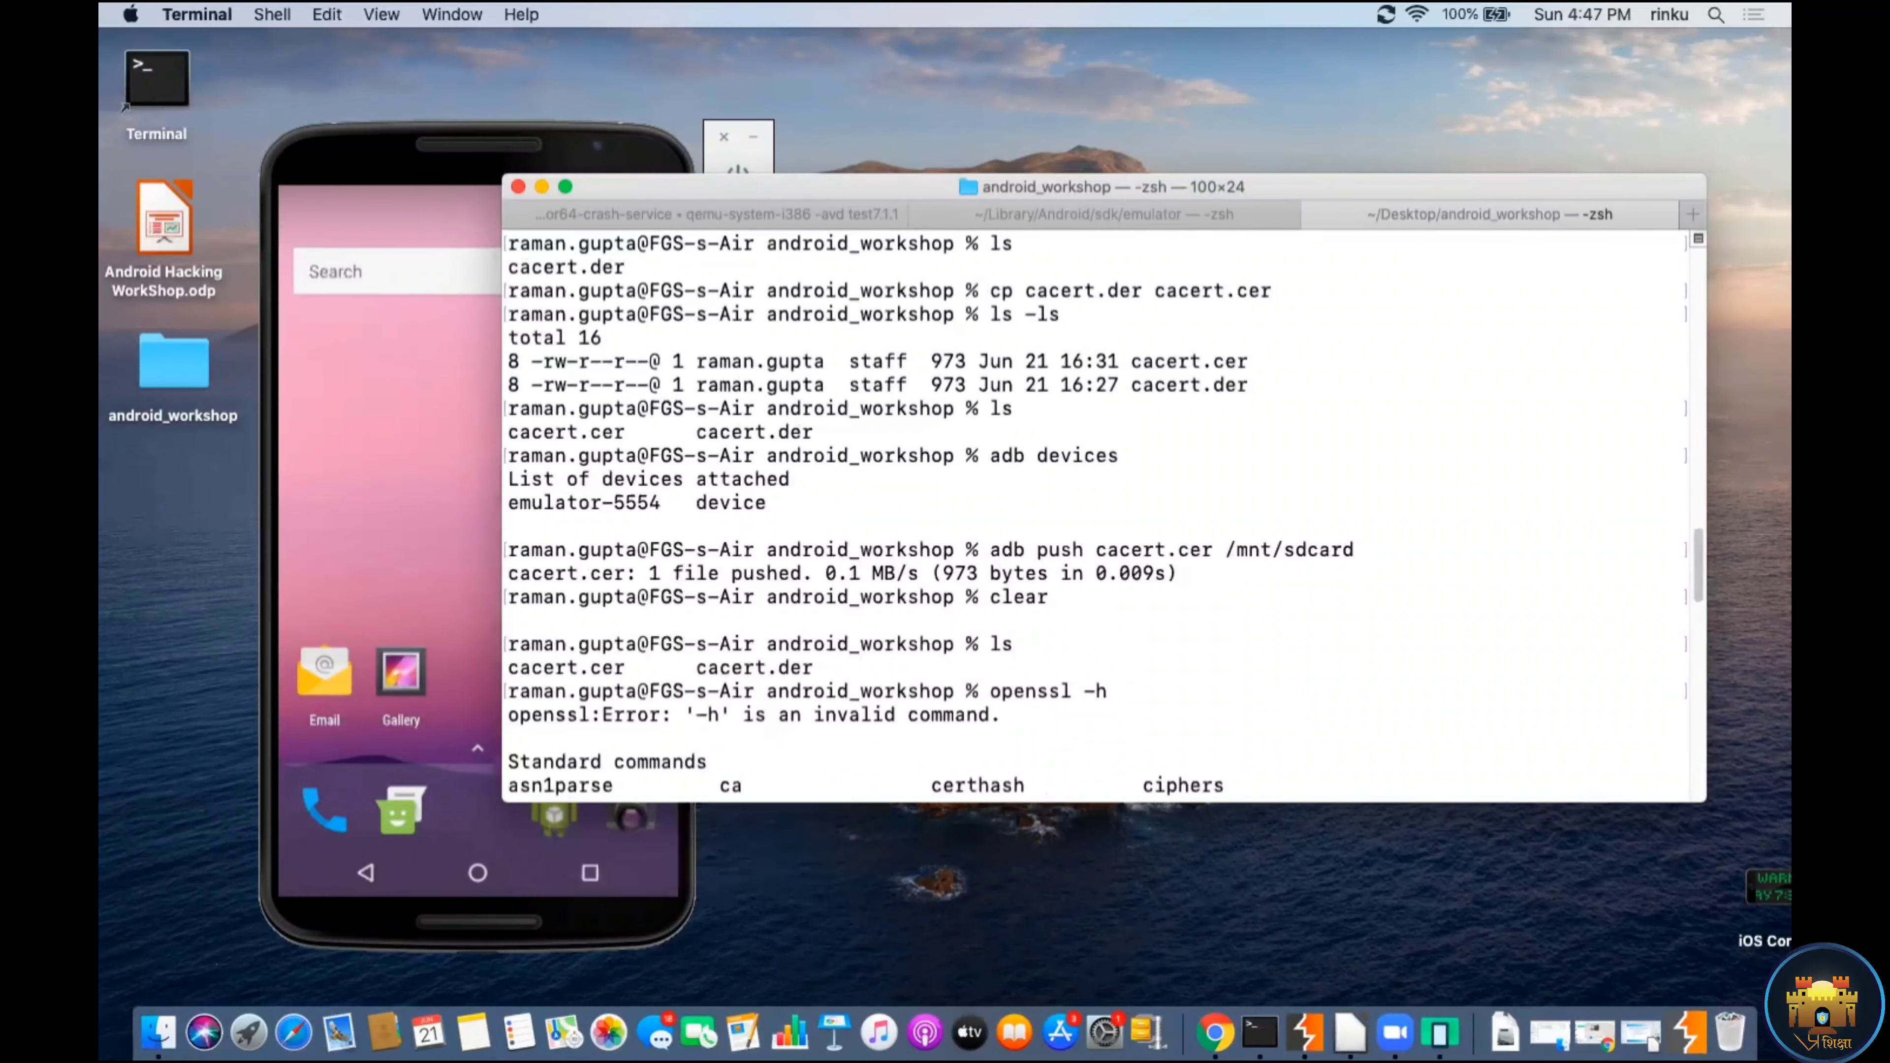
Step: List the folder's files and rename cacert.pem to 7bf17d07.0 with mv, using the copied hash as the base name
type("ls")
key("Return")
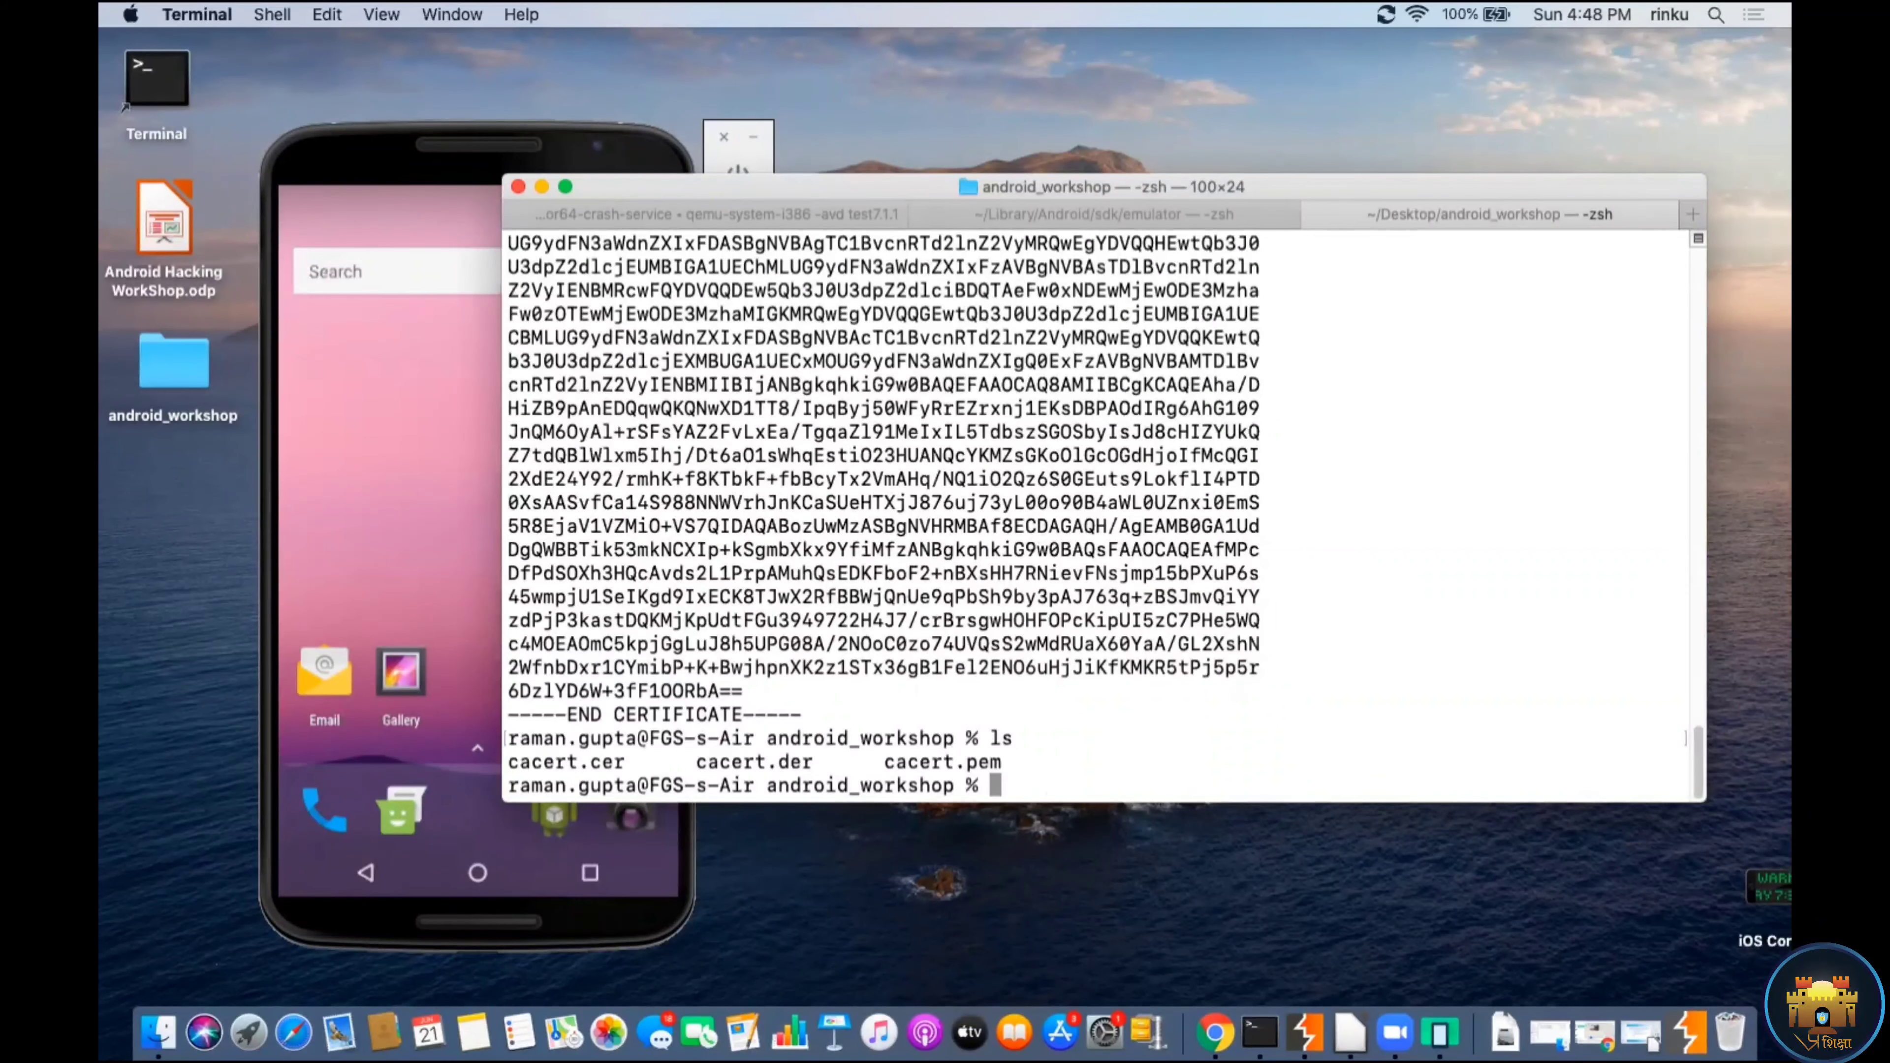
type("mv ca")
key("Tab")
type("p")
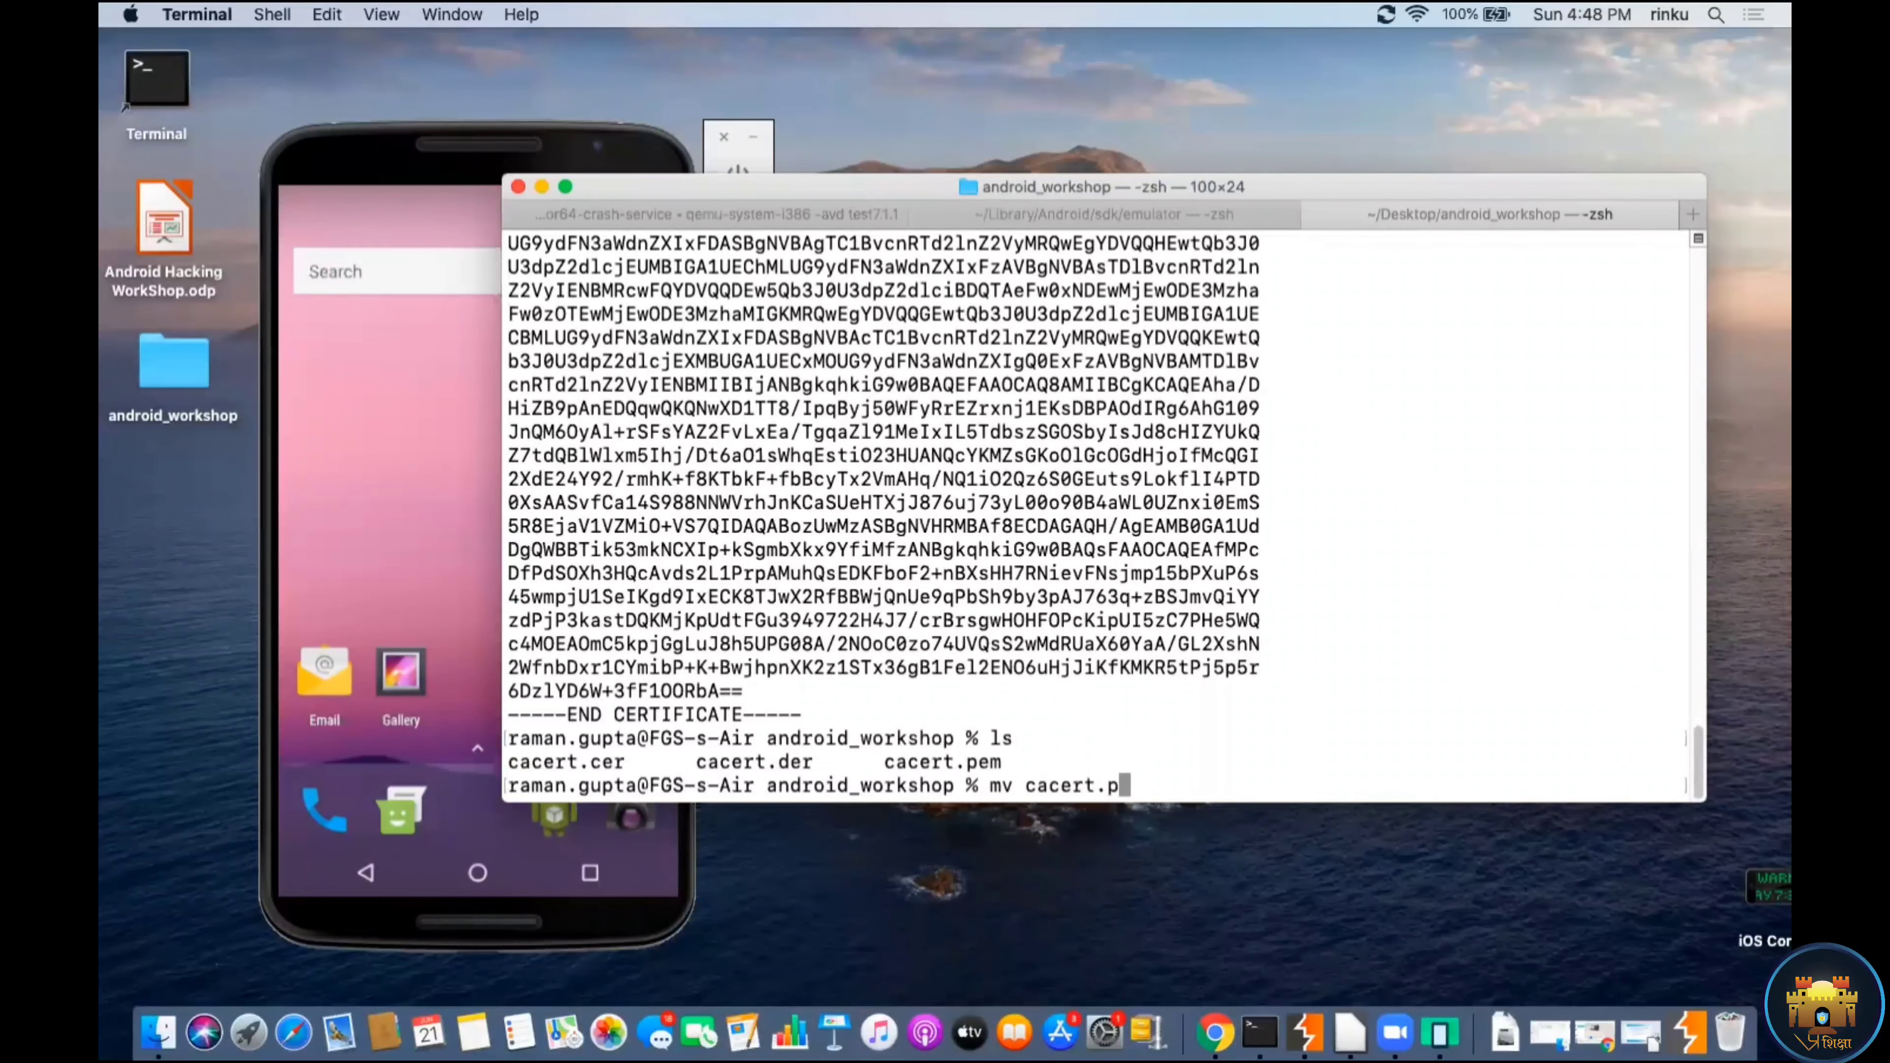
key("Tab")
right_click(1354, 756)
left_click(1371, 785)
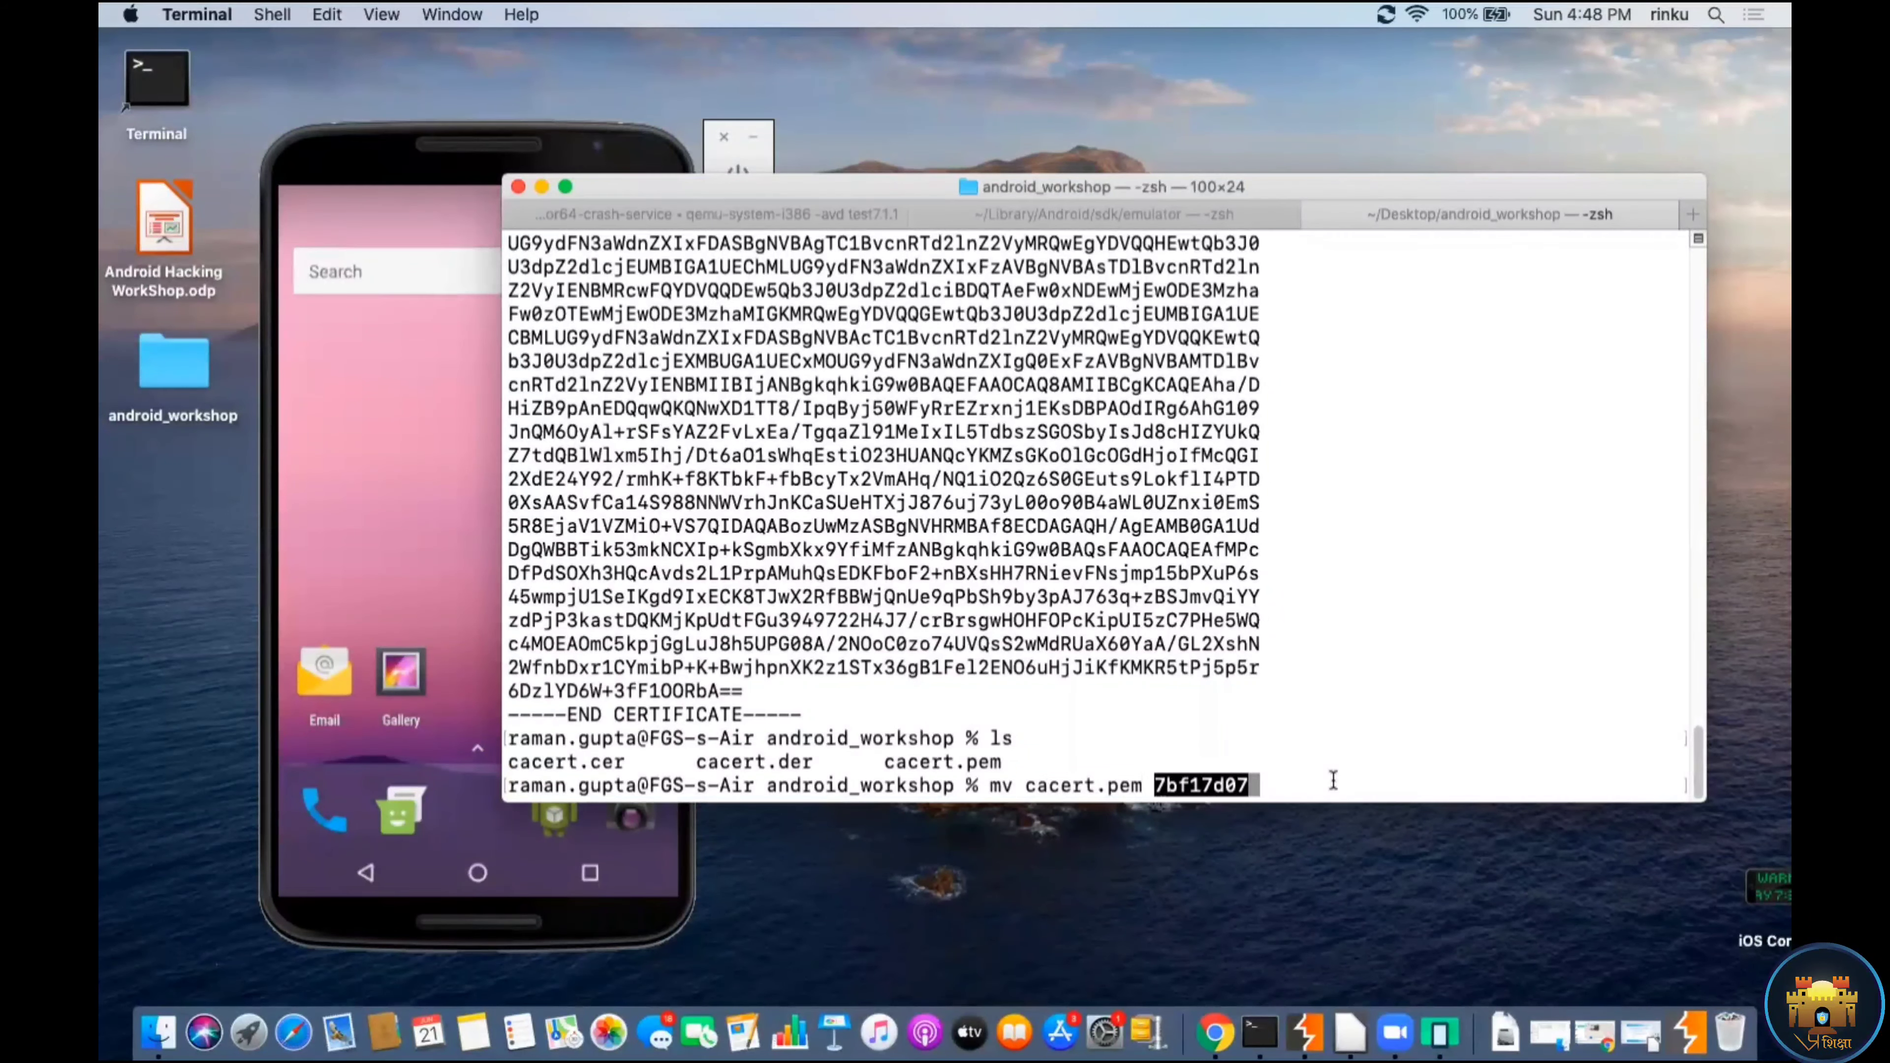
key("BackSpace")
type("7")
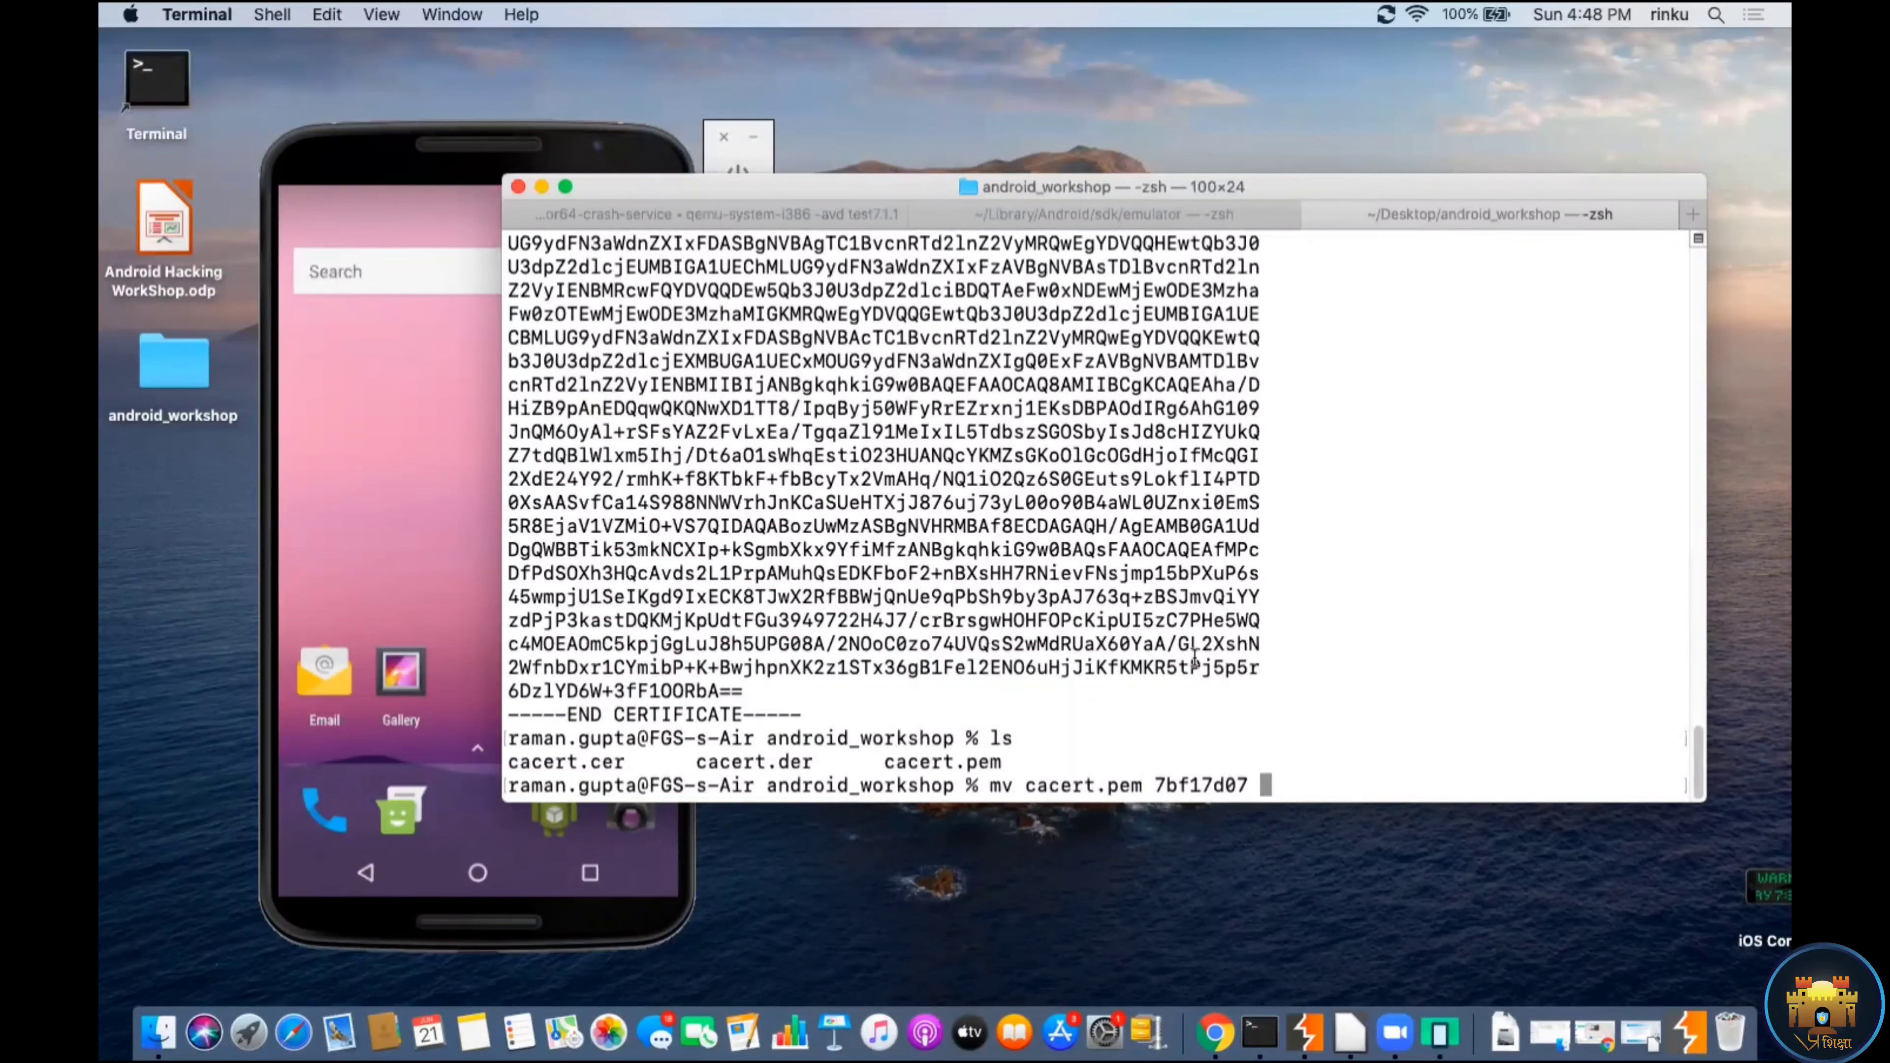
scroll(1700, 756, "up", 10)
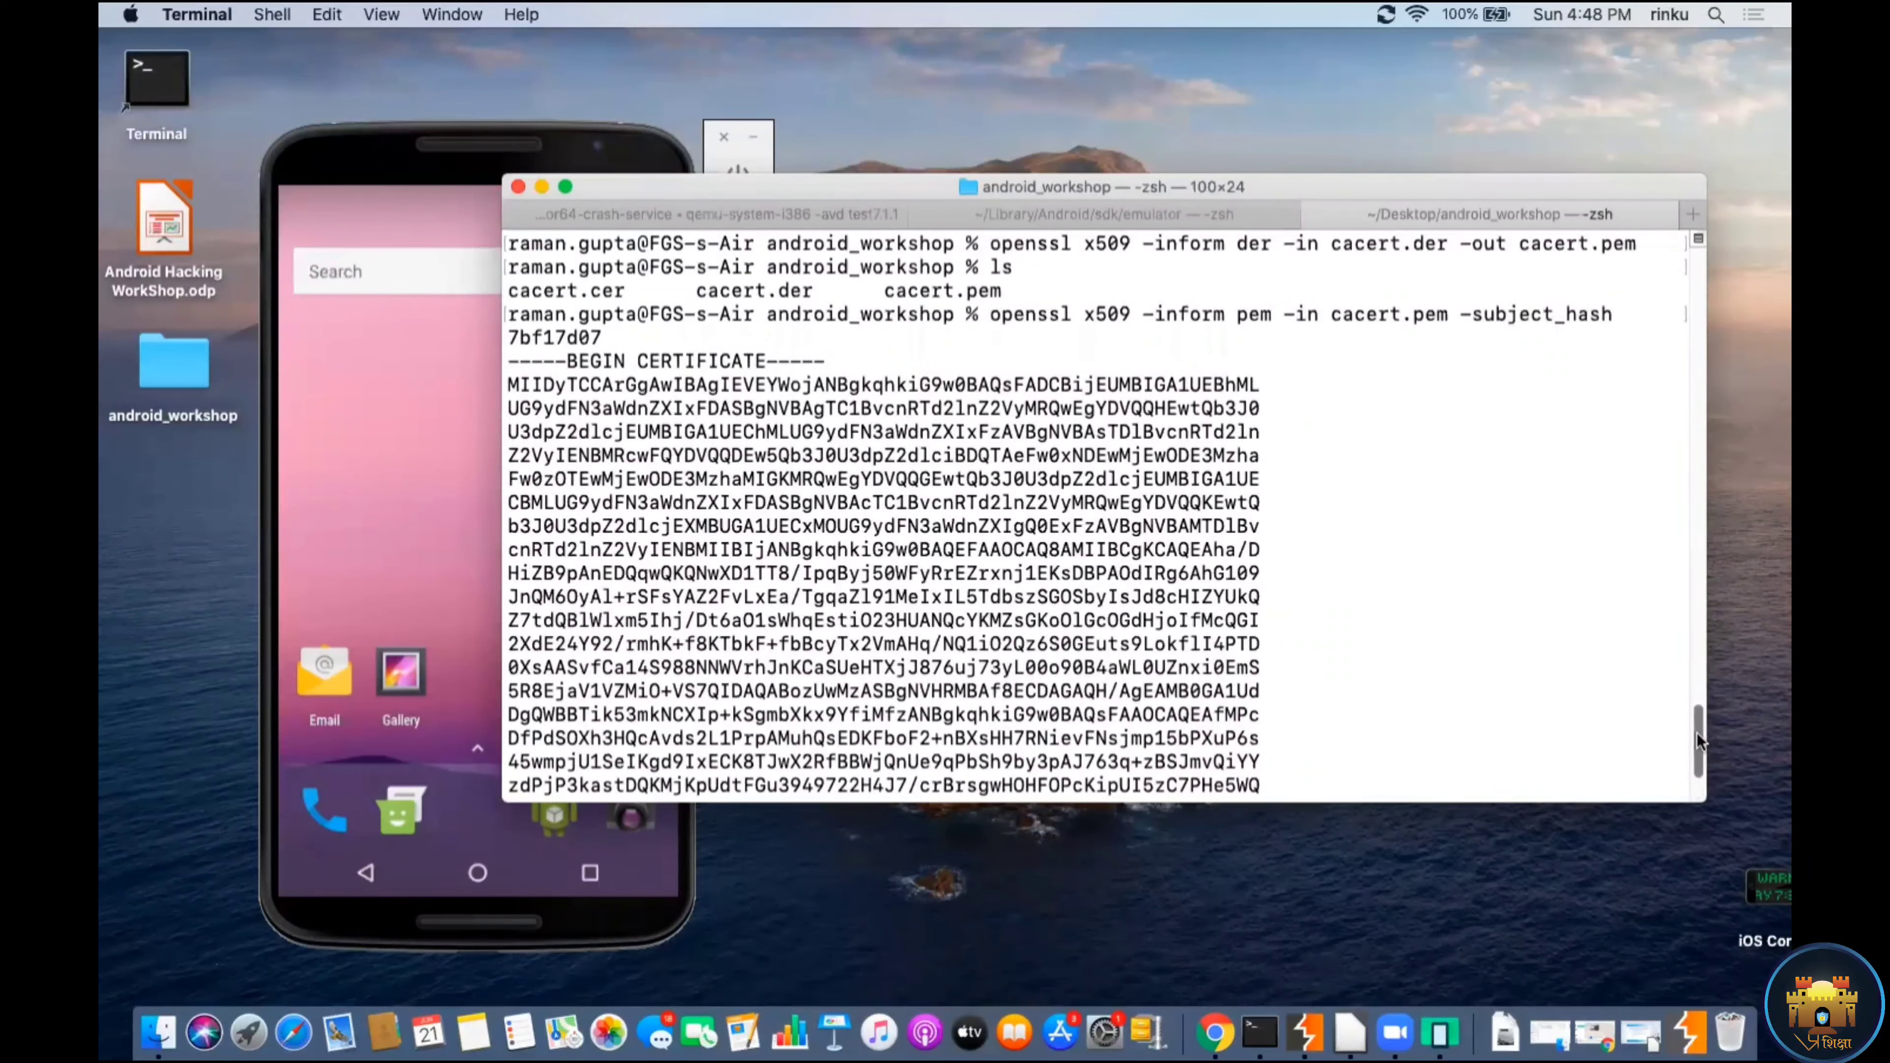
scroll(1697, 728, "down", 10)
key("BackSpace")
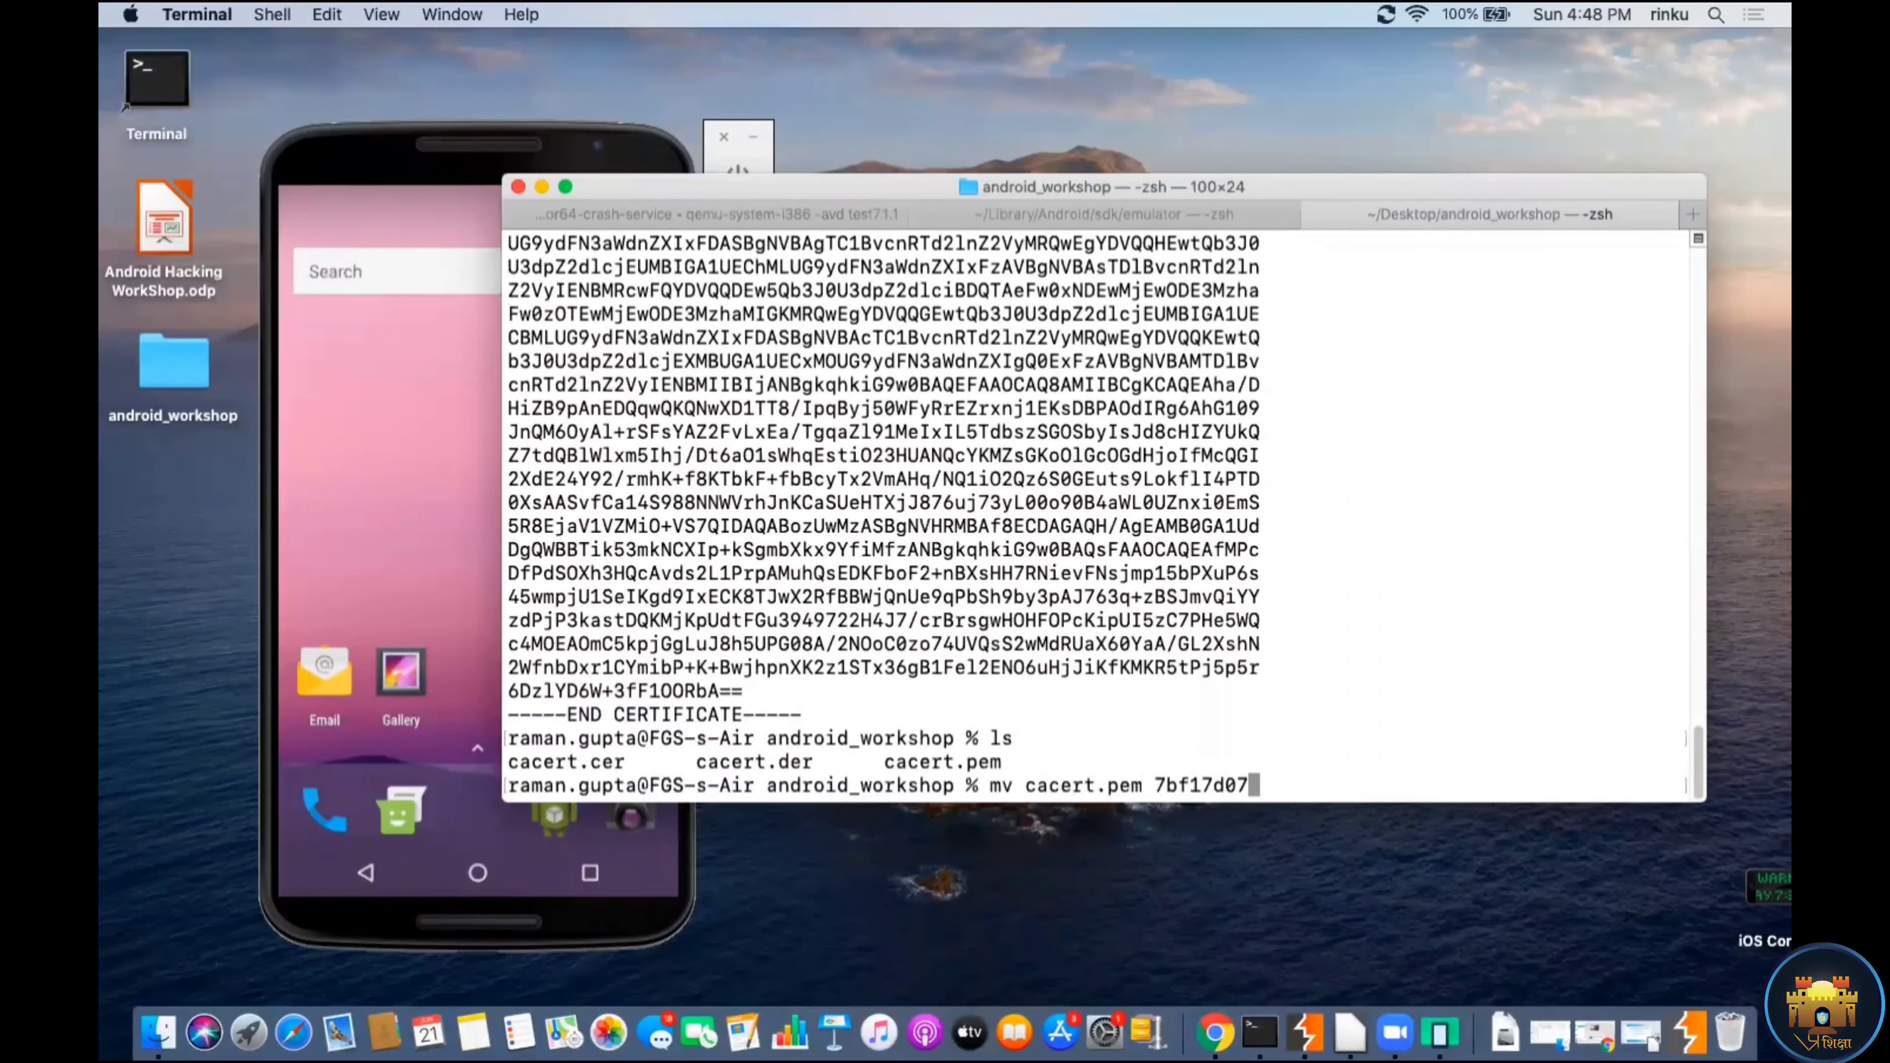
type(".0")
key("Return")
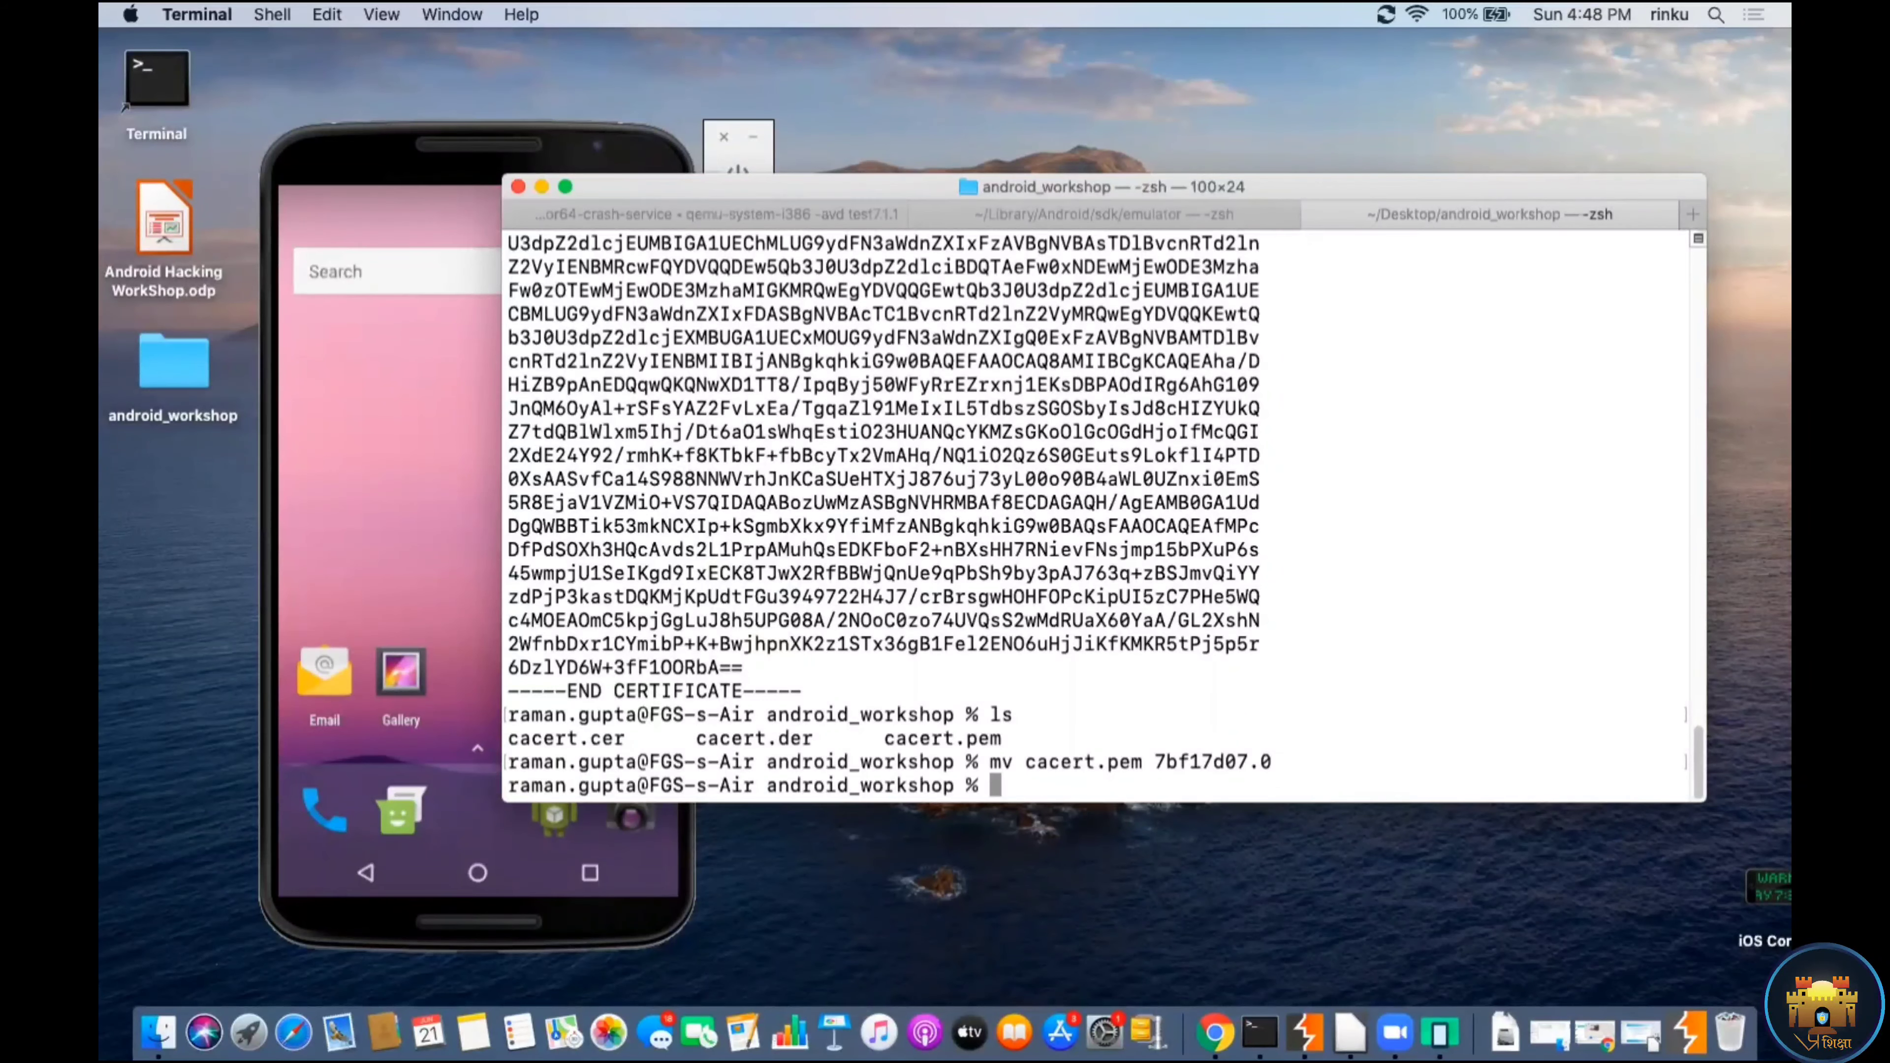
Step: List the folder to check the renamed certificate file, and restart the device's adb daemon with adb root
type("ls")
key("Return")
left_click_drag(642, 760, 509, 760)
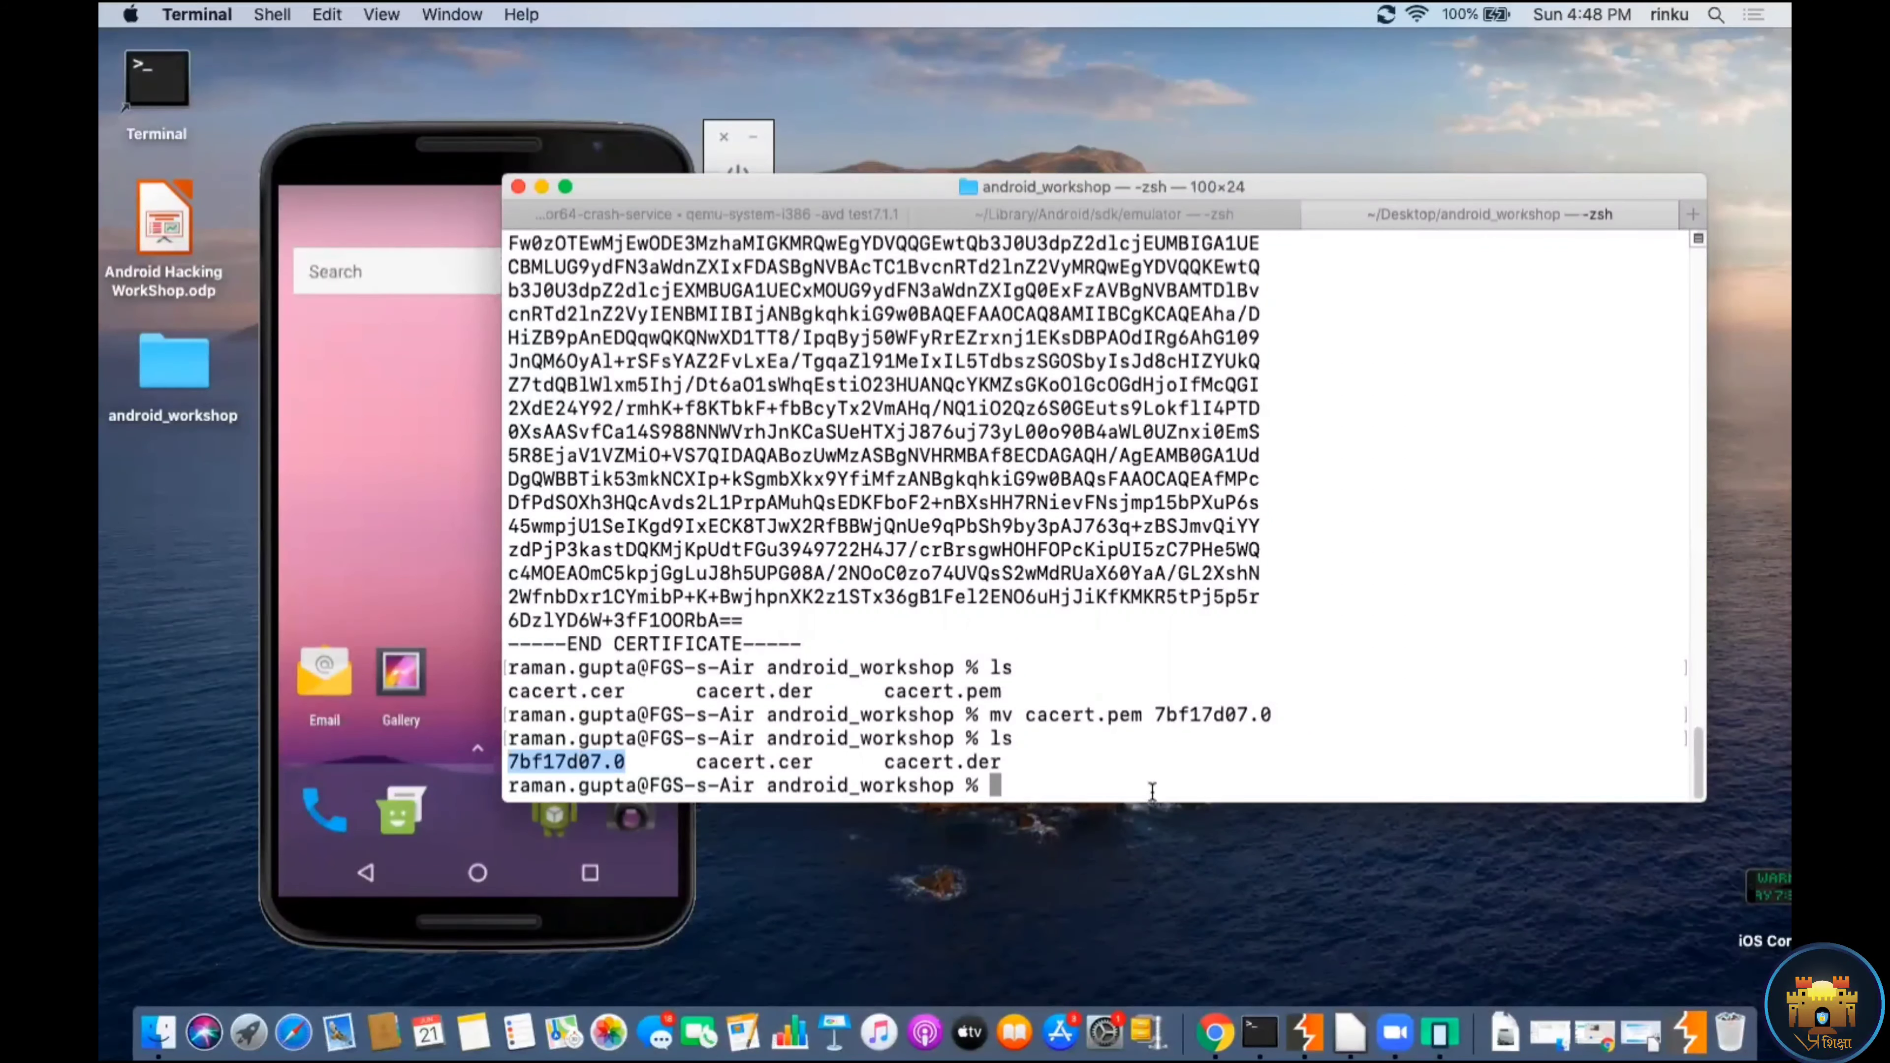
left_click(1154, 775)
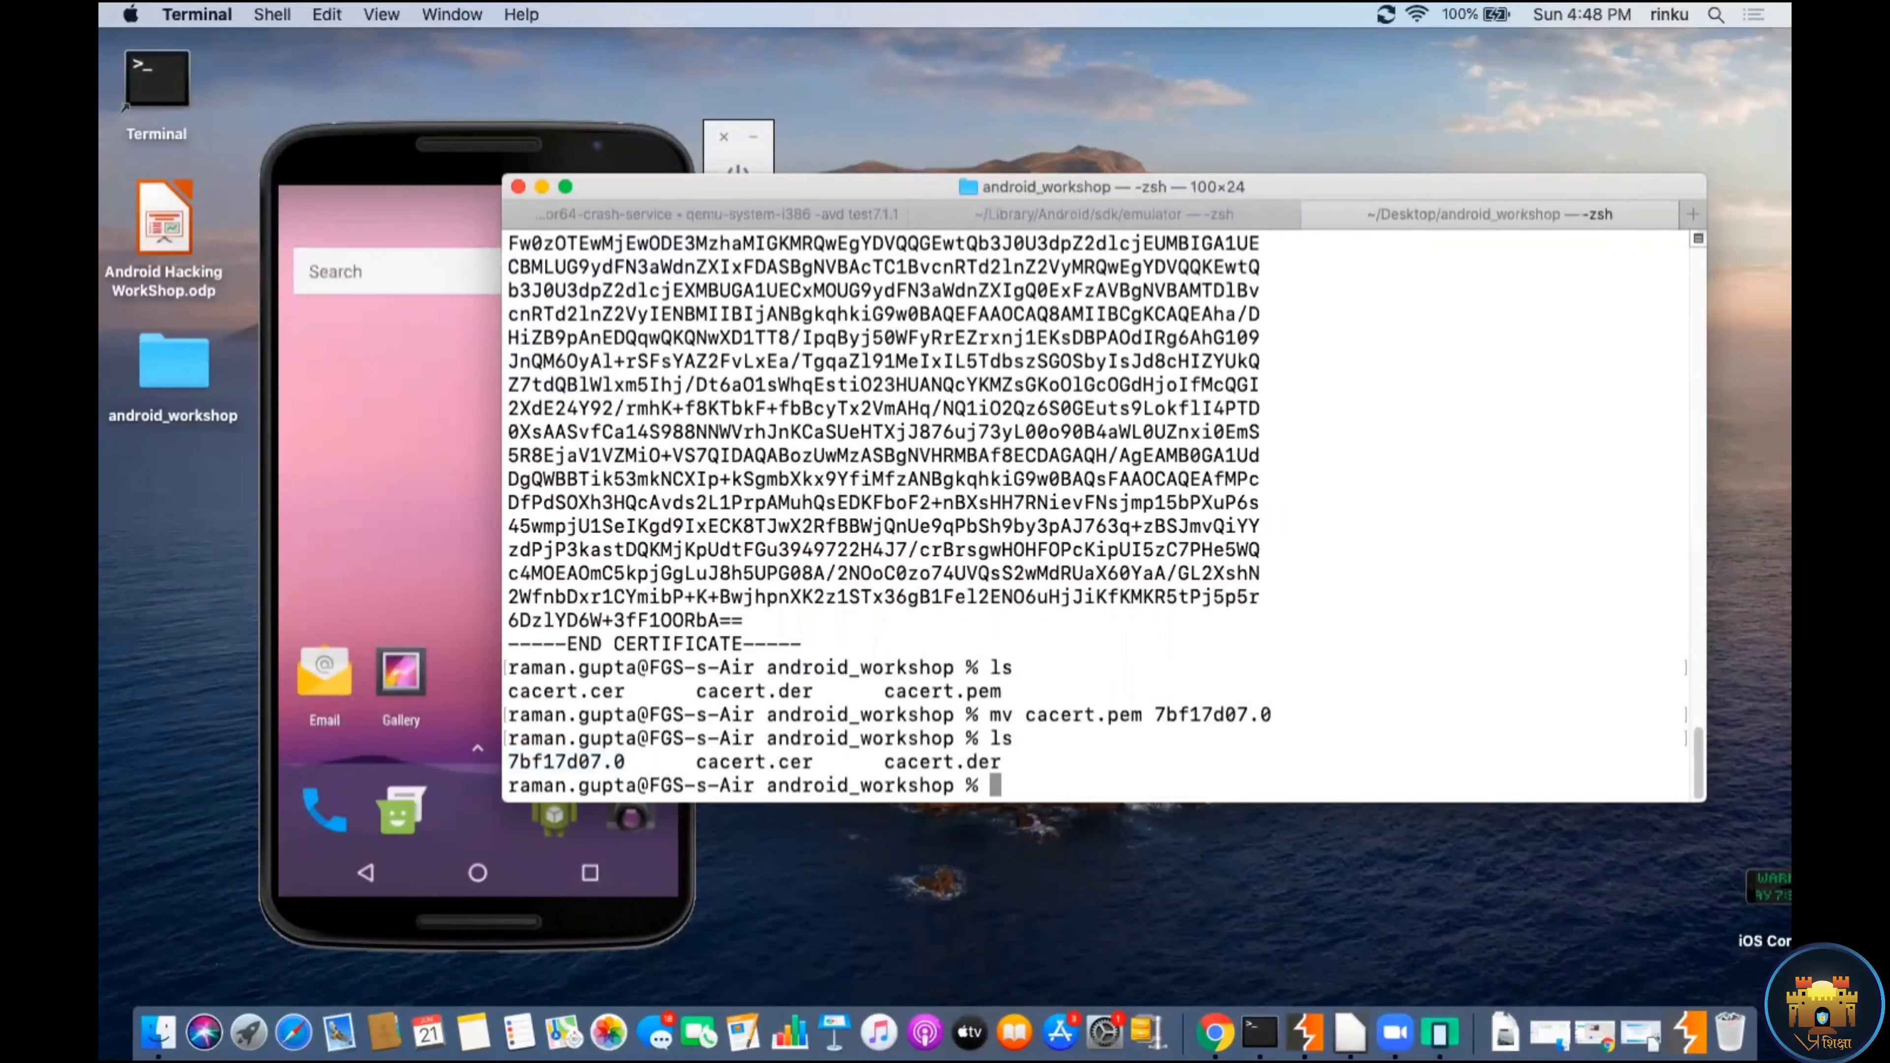
type("adb root")
key("Return")
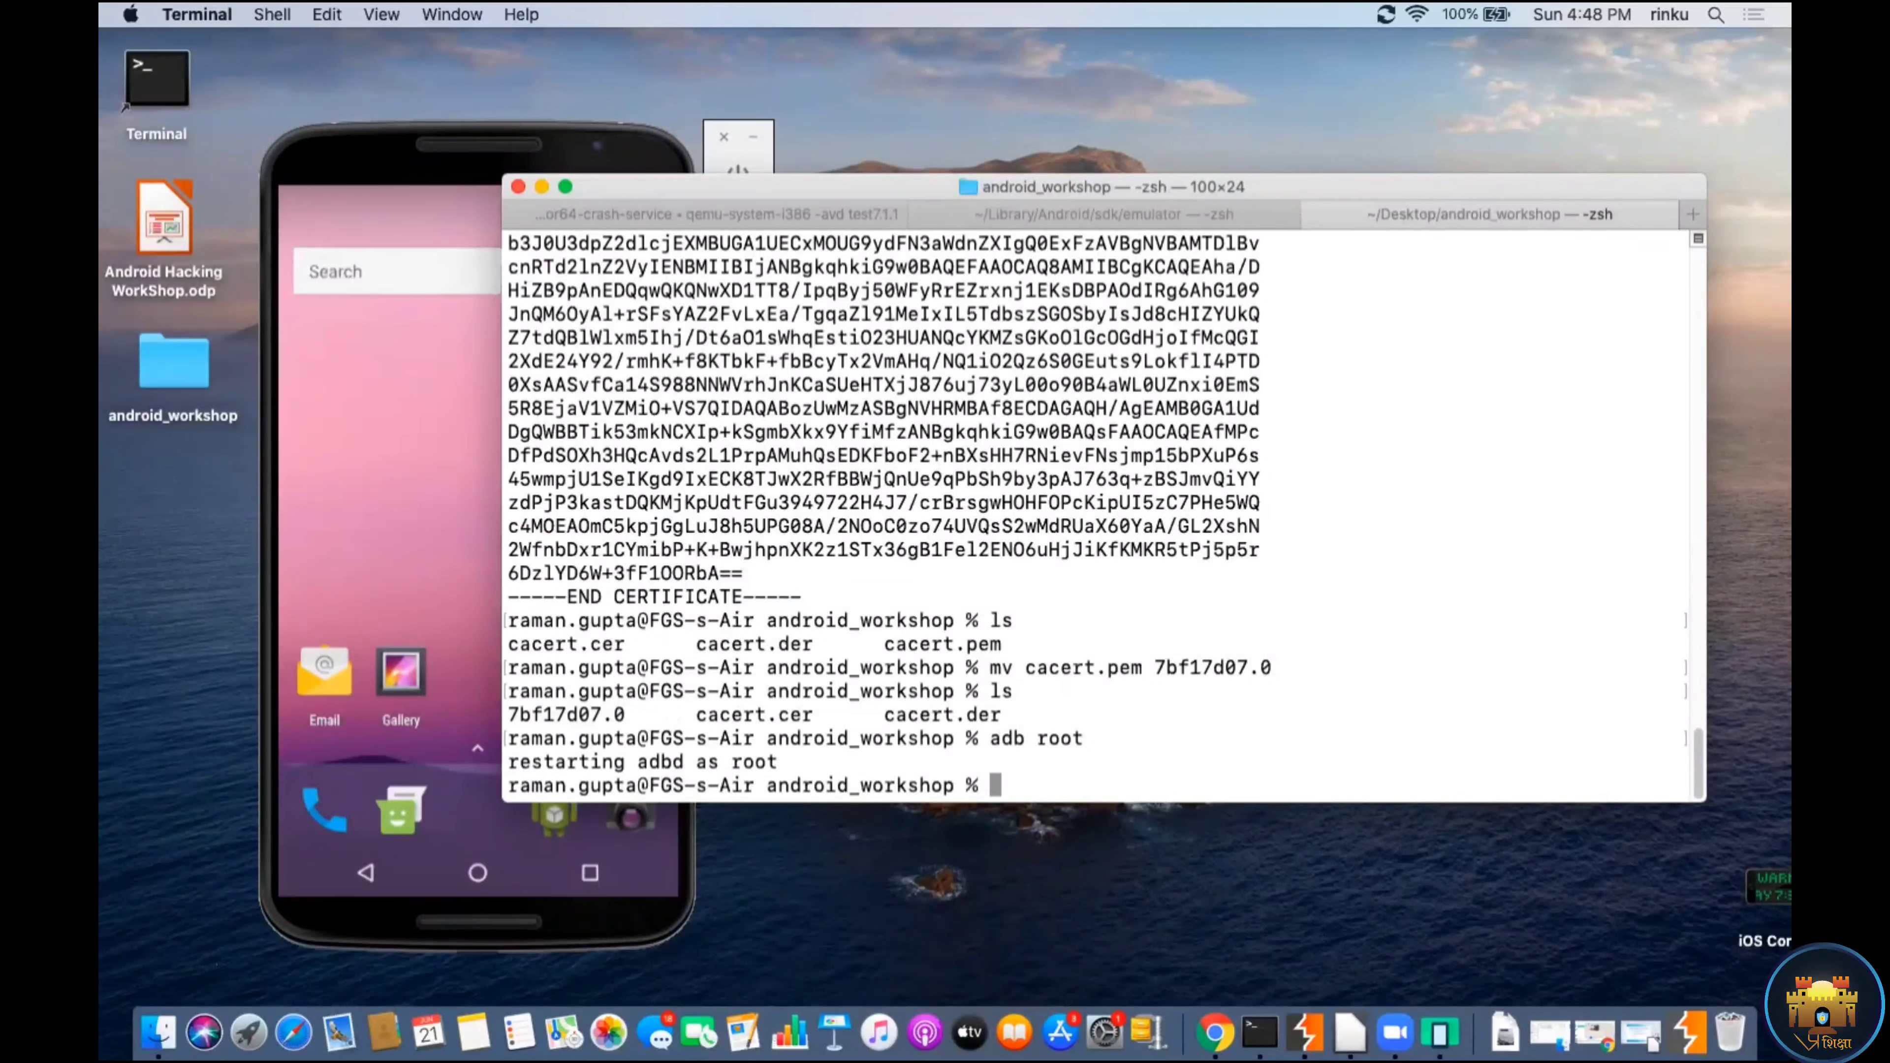
Step: Begin an adp push command with the file name 7bf17d07.0 copied from the folder listing as its source
type("adp push")
left_click_drag(633, 718, 509, 717)
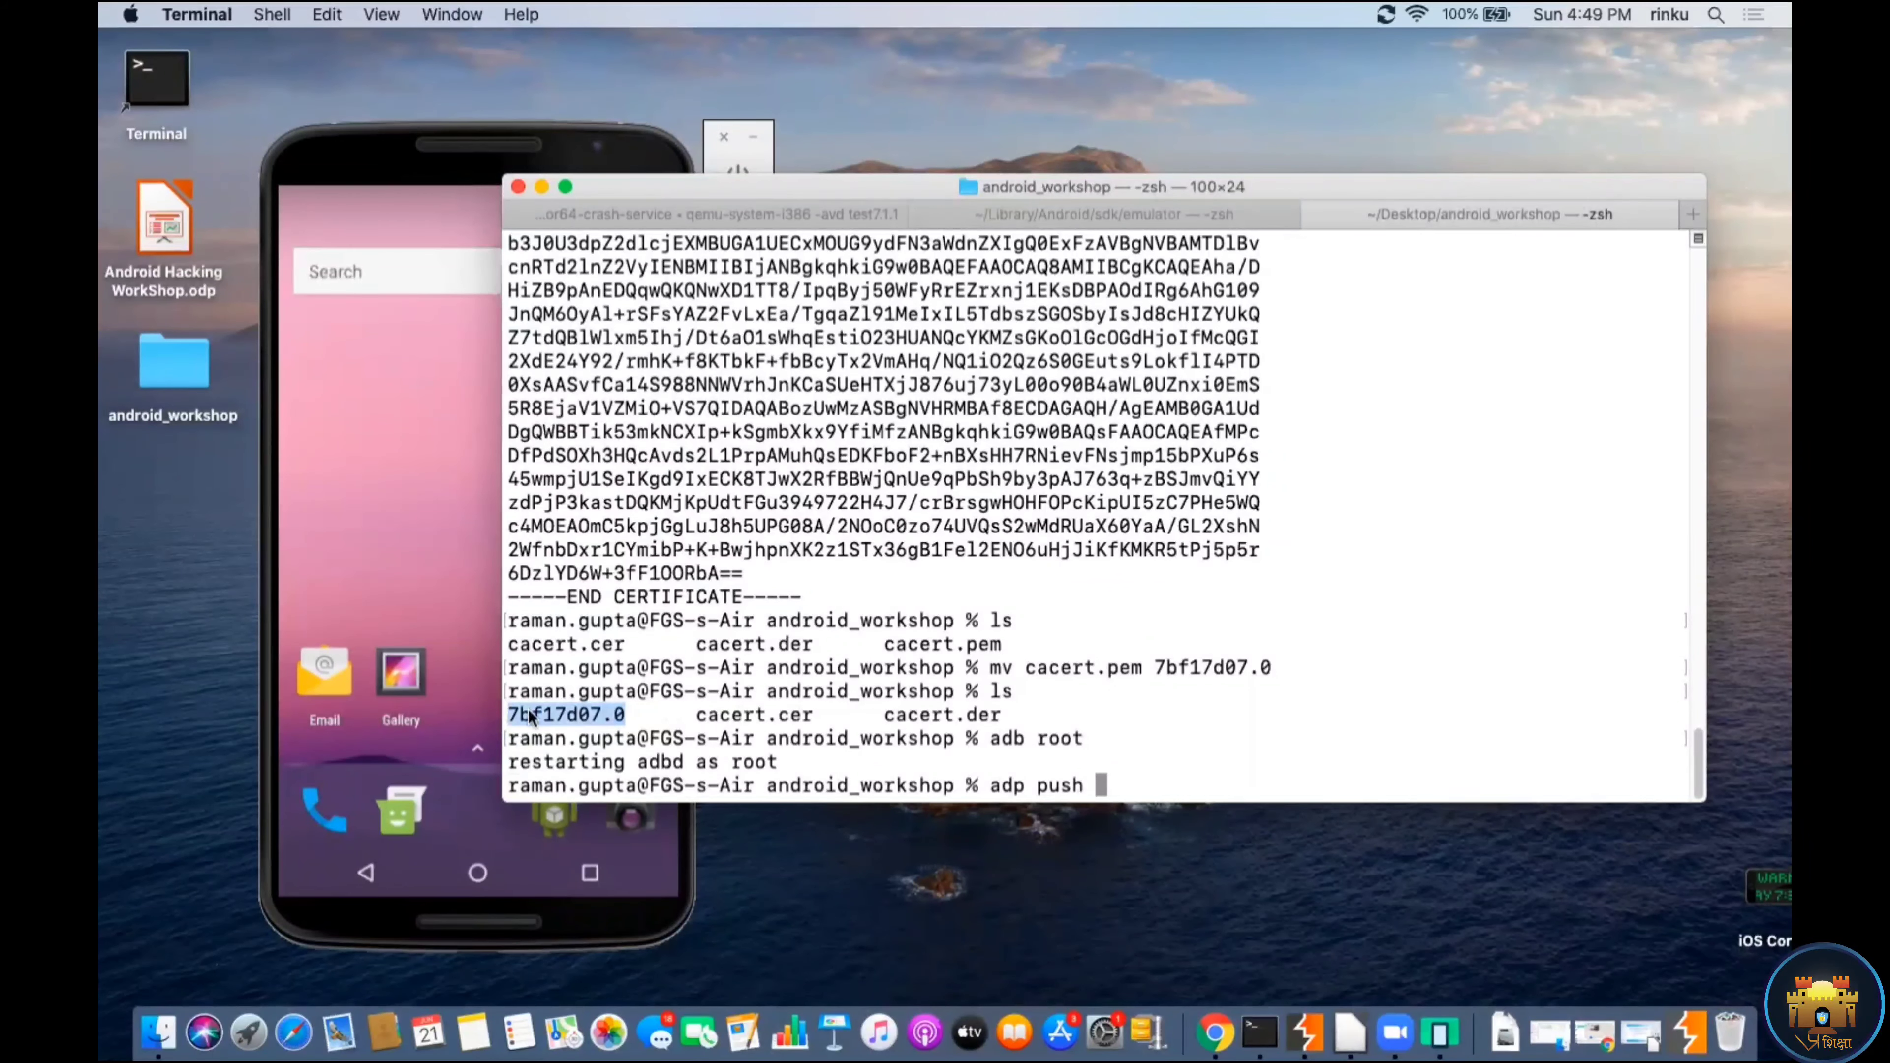
right_click(533, 693)
left_click(576, 819)
right_click(1184, 774)
left_click(1213, 808)
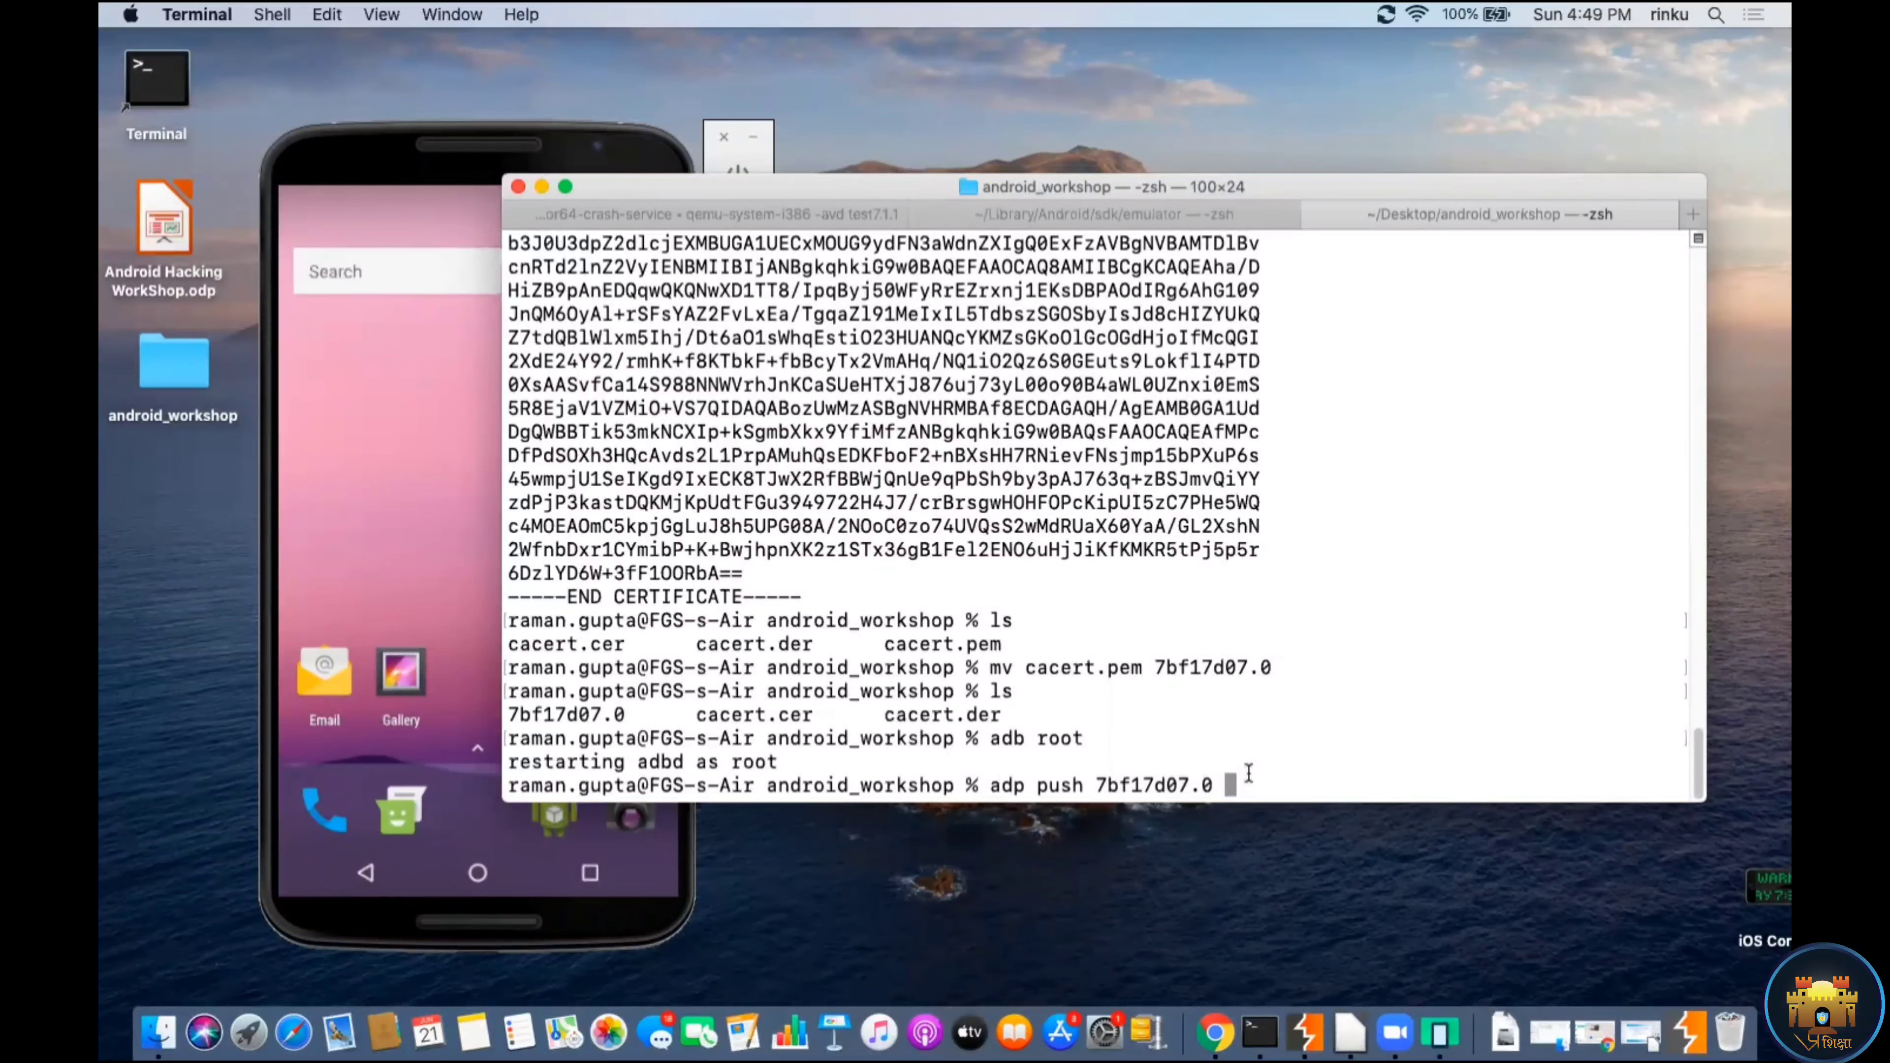
Step: Try to push the certificate file to the device by adding the destination /system/etc/security/cacerts/ and running the command
type("/system/etc/security/cass")
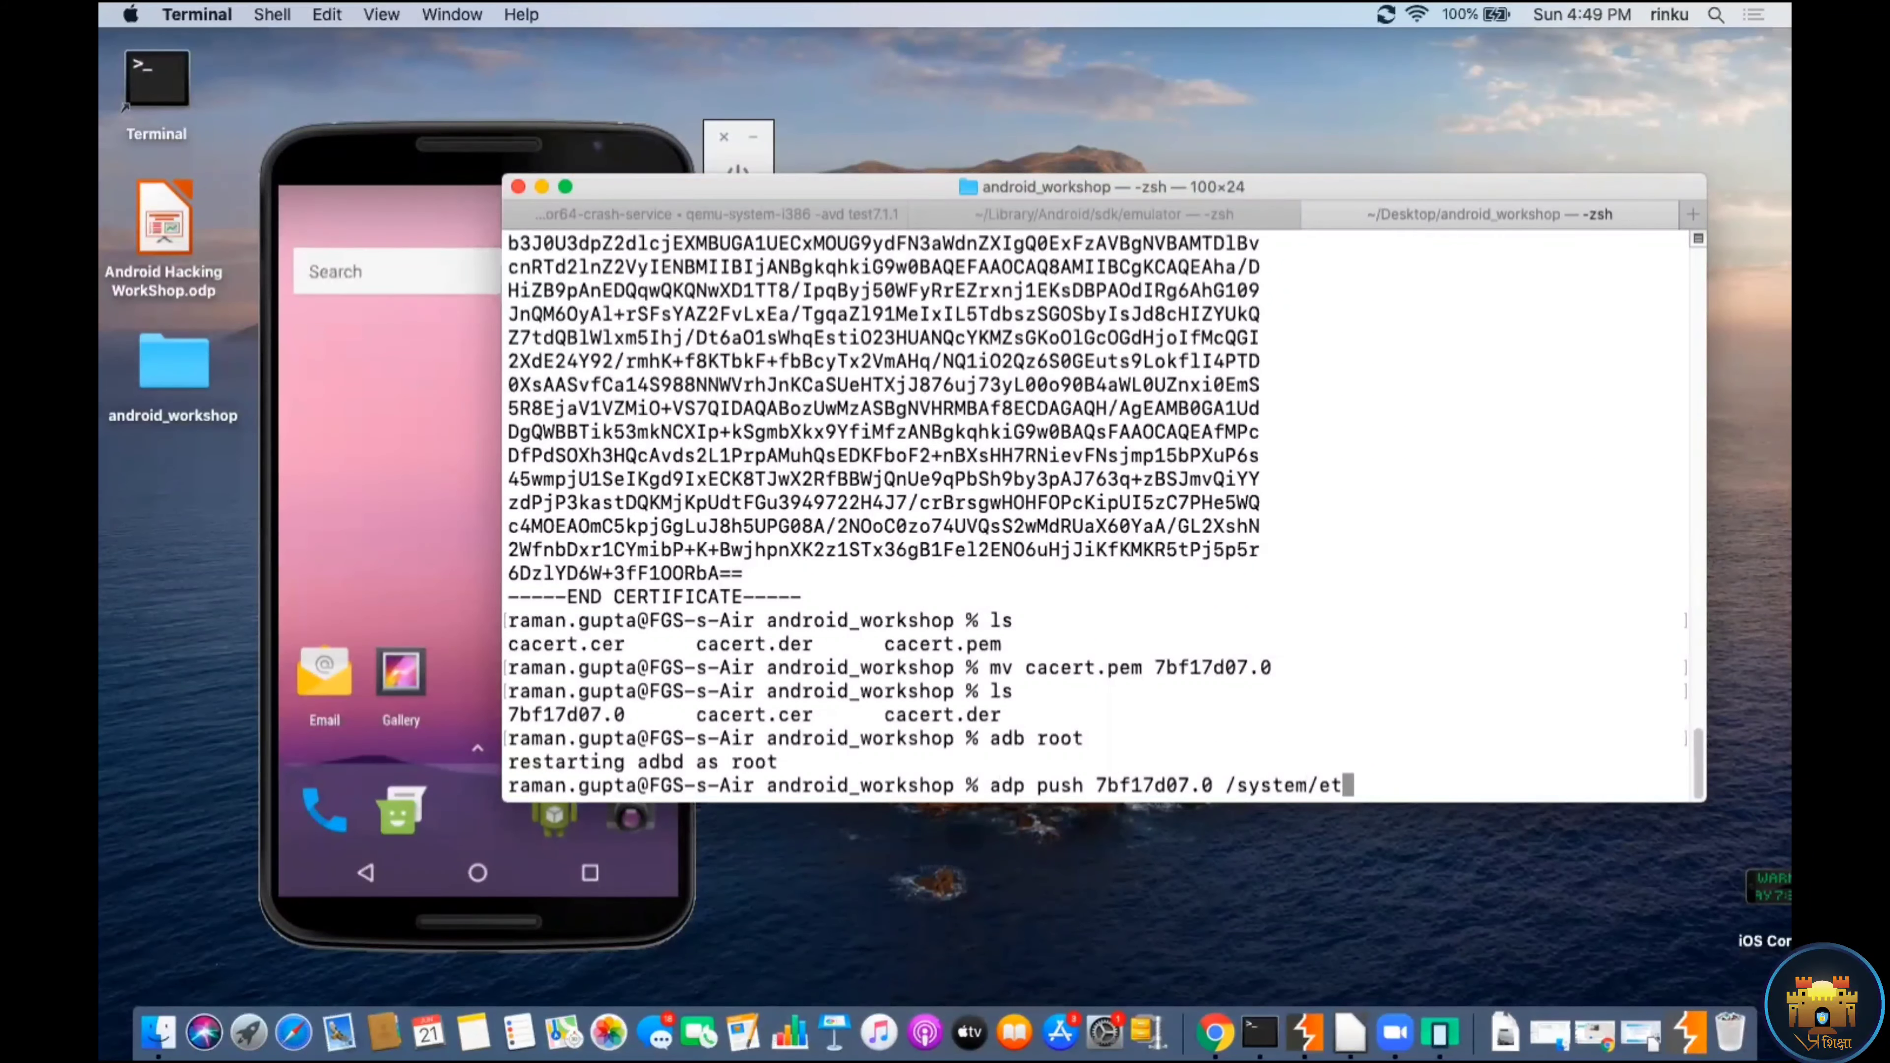
type("tc/")
type("s")
type("ecurity")
type("cass")
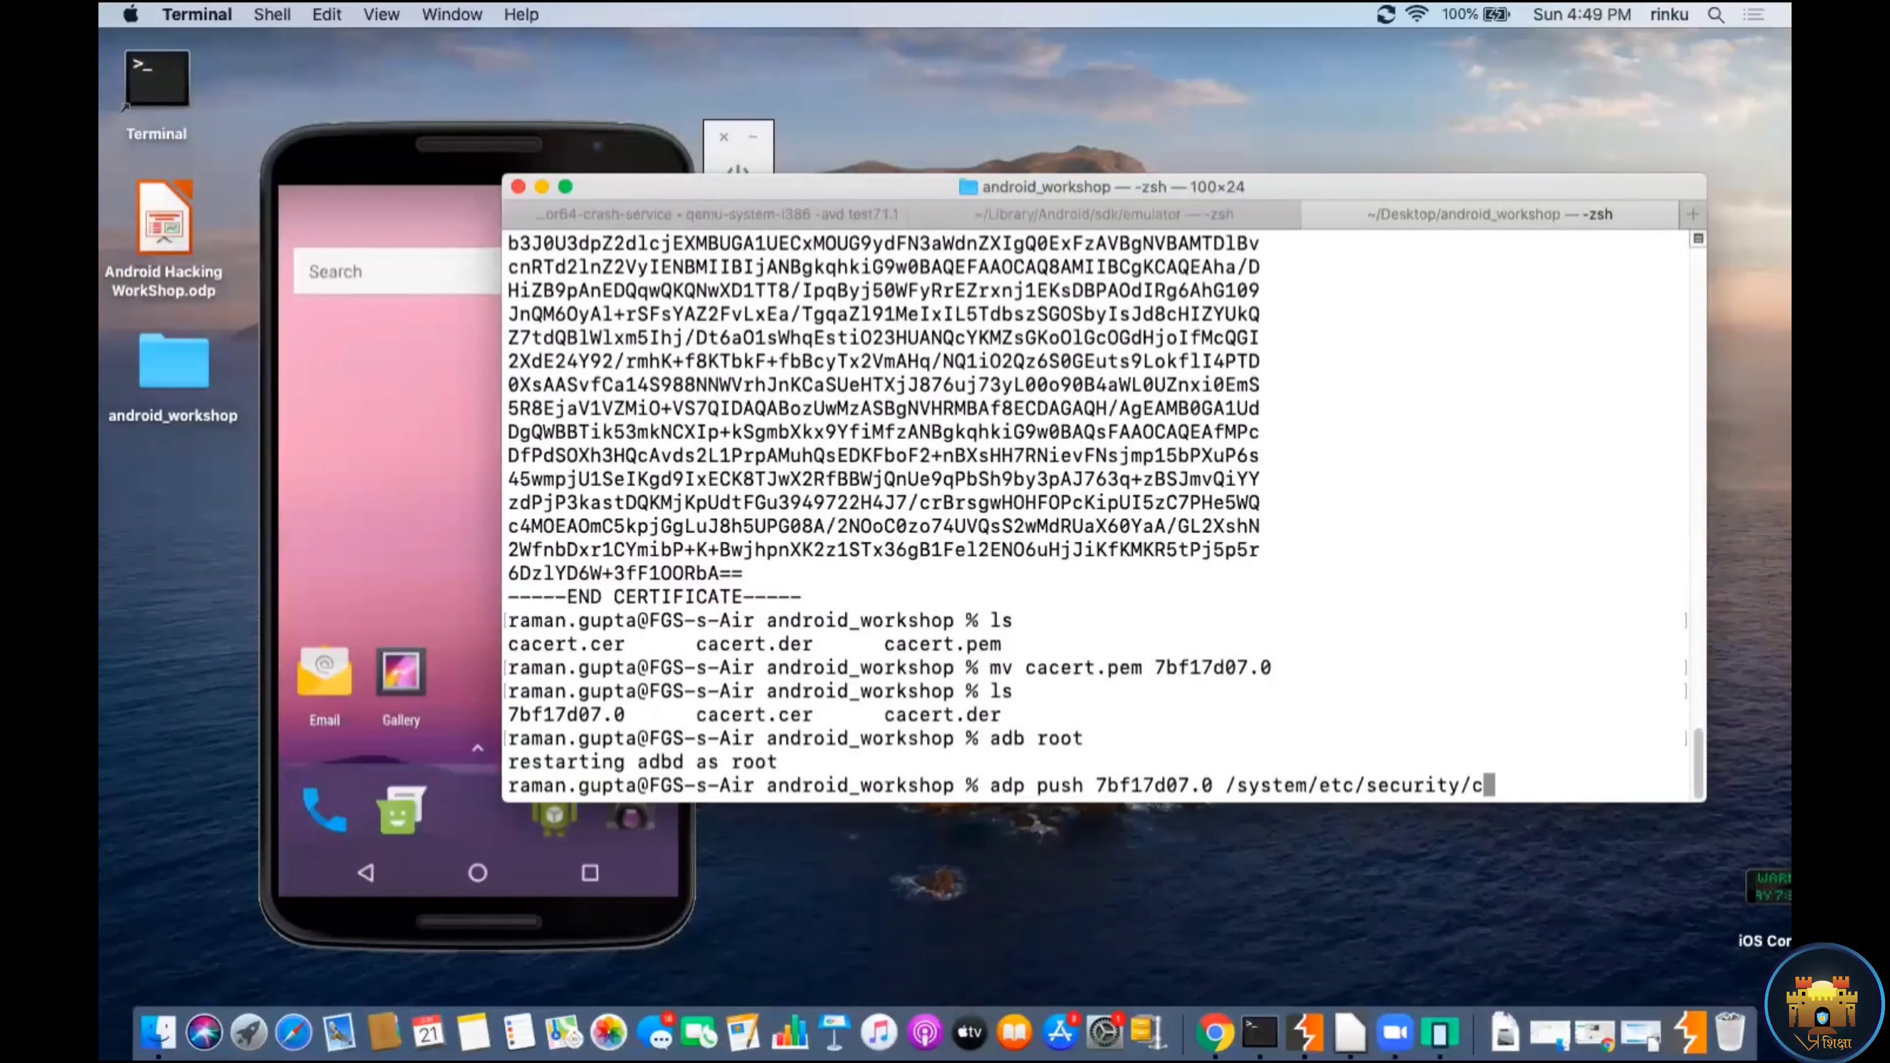
key("BackSpace")
key("BackSpace")
type("cersts")
key("BackSpace")
key("BackSpace")
key("BackSpace")
type("ts/")
key("Return")
Step: Correct the previous command from adp to adb and run the push of 7bf17d07.0 to /system/etc/security/cacerts/
key("Up")
key("Left")
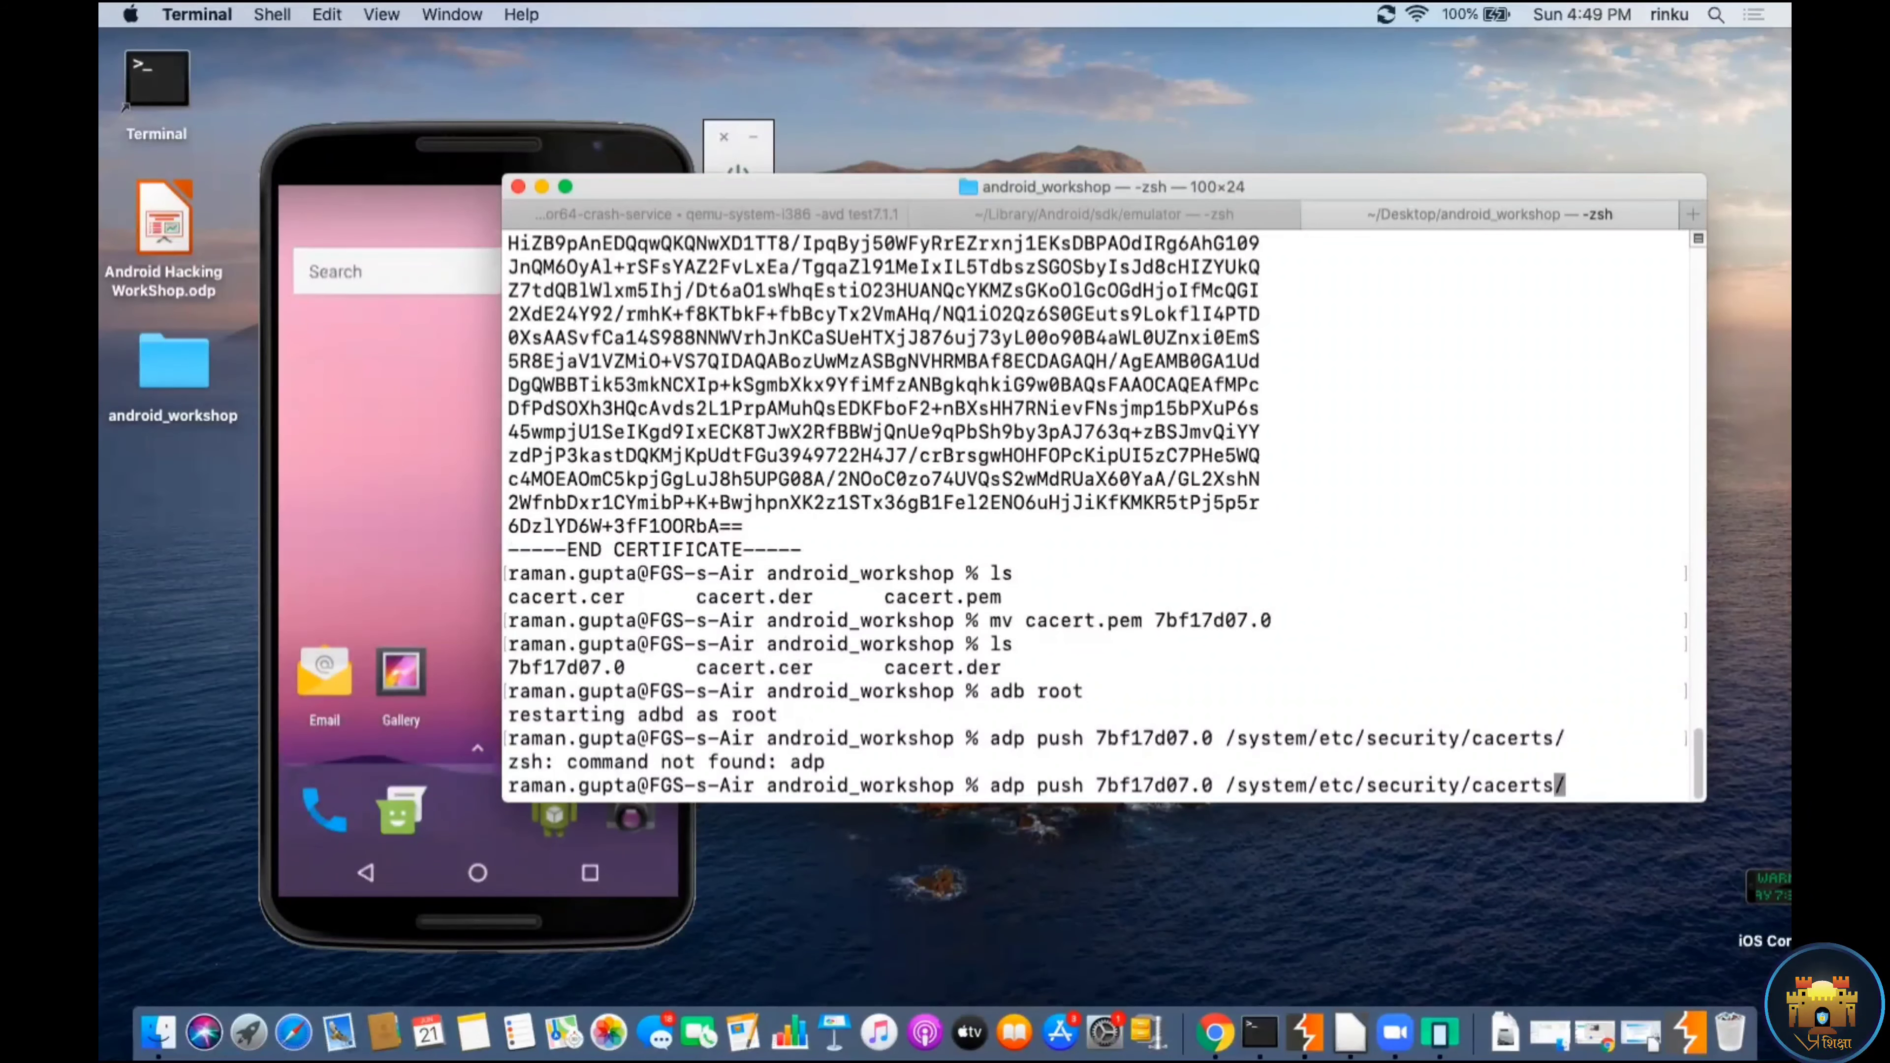
key("Left")
key("Left")
key("Left")
key("Left")
key("Left")
key("Left")
key("Left")
key("Left")
key("Left")
key("Left")
key("Left")
key("Left")
key("Left")
key("Left")
key("Left")
key("Left")
key("Left")
key("Left")
key("Left")
key("Left")
key("Left")
key("Left")
key("Left")
key("Left")
key("Left")
key("Left")
key("Left")
key("Left")
key("Left")
key("Left")
key("Left")
key("Left")
key("Left")
key("Left")
key("Left")
key("Left")
key("Left")
key("Left")
key("Left")
key("Left")
key("Left")
key("Left")
key("BackSpace")
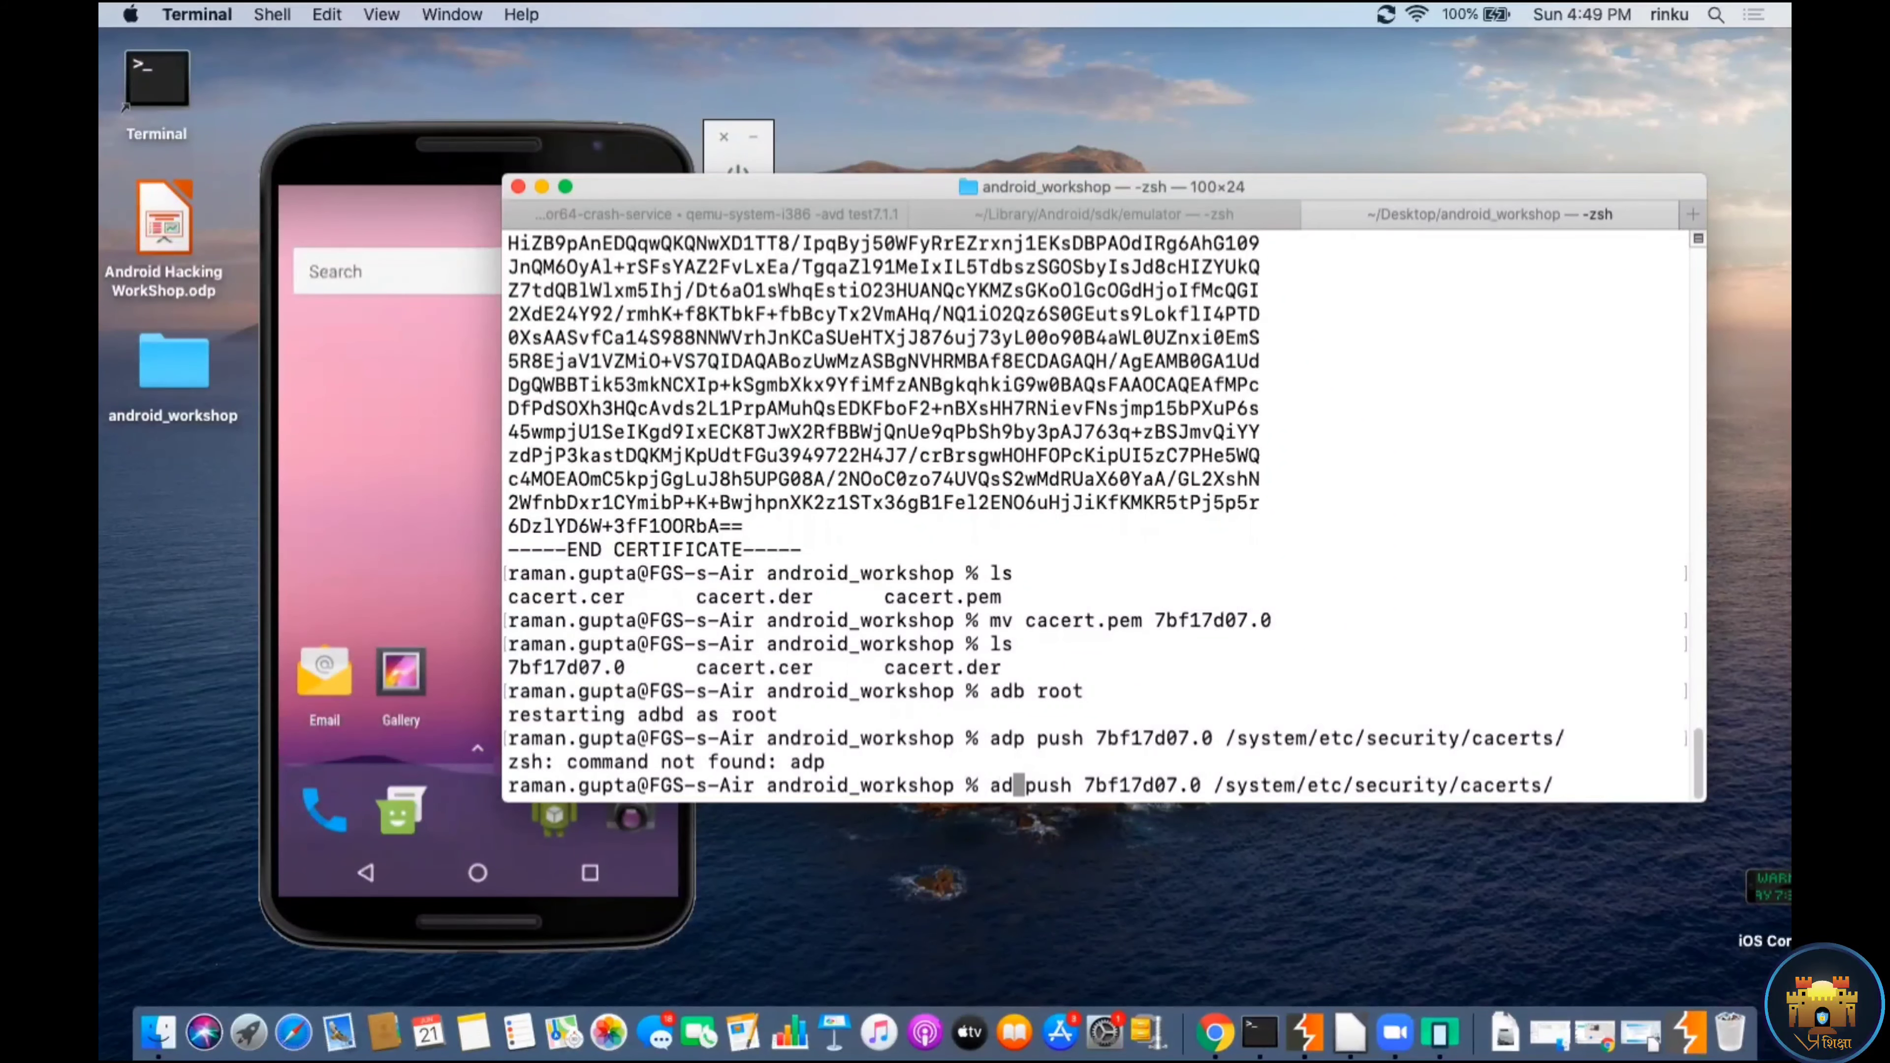
type("b")
key("Return")
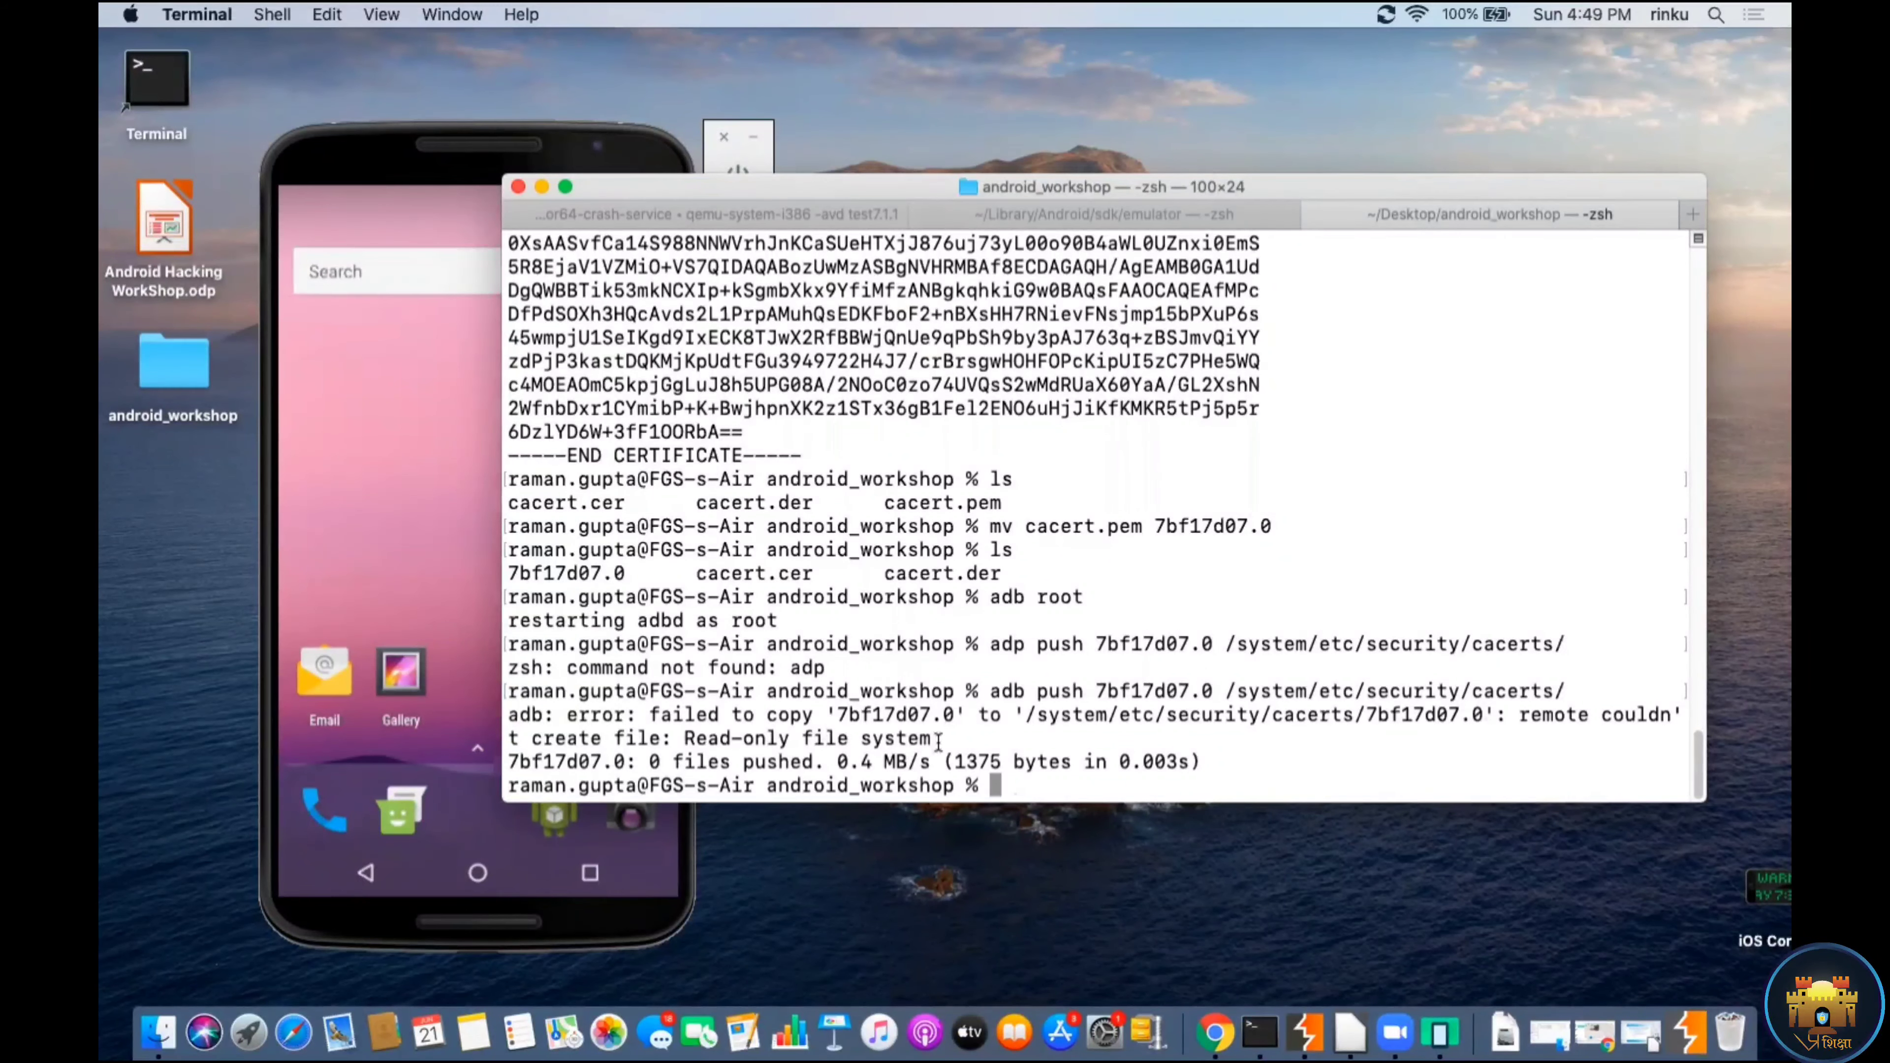
Step: Highlight the error text returned by the push command to examine why the copy was rejected
double_click(920, 738)
left_click_drag(822, 737, 506, 739)
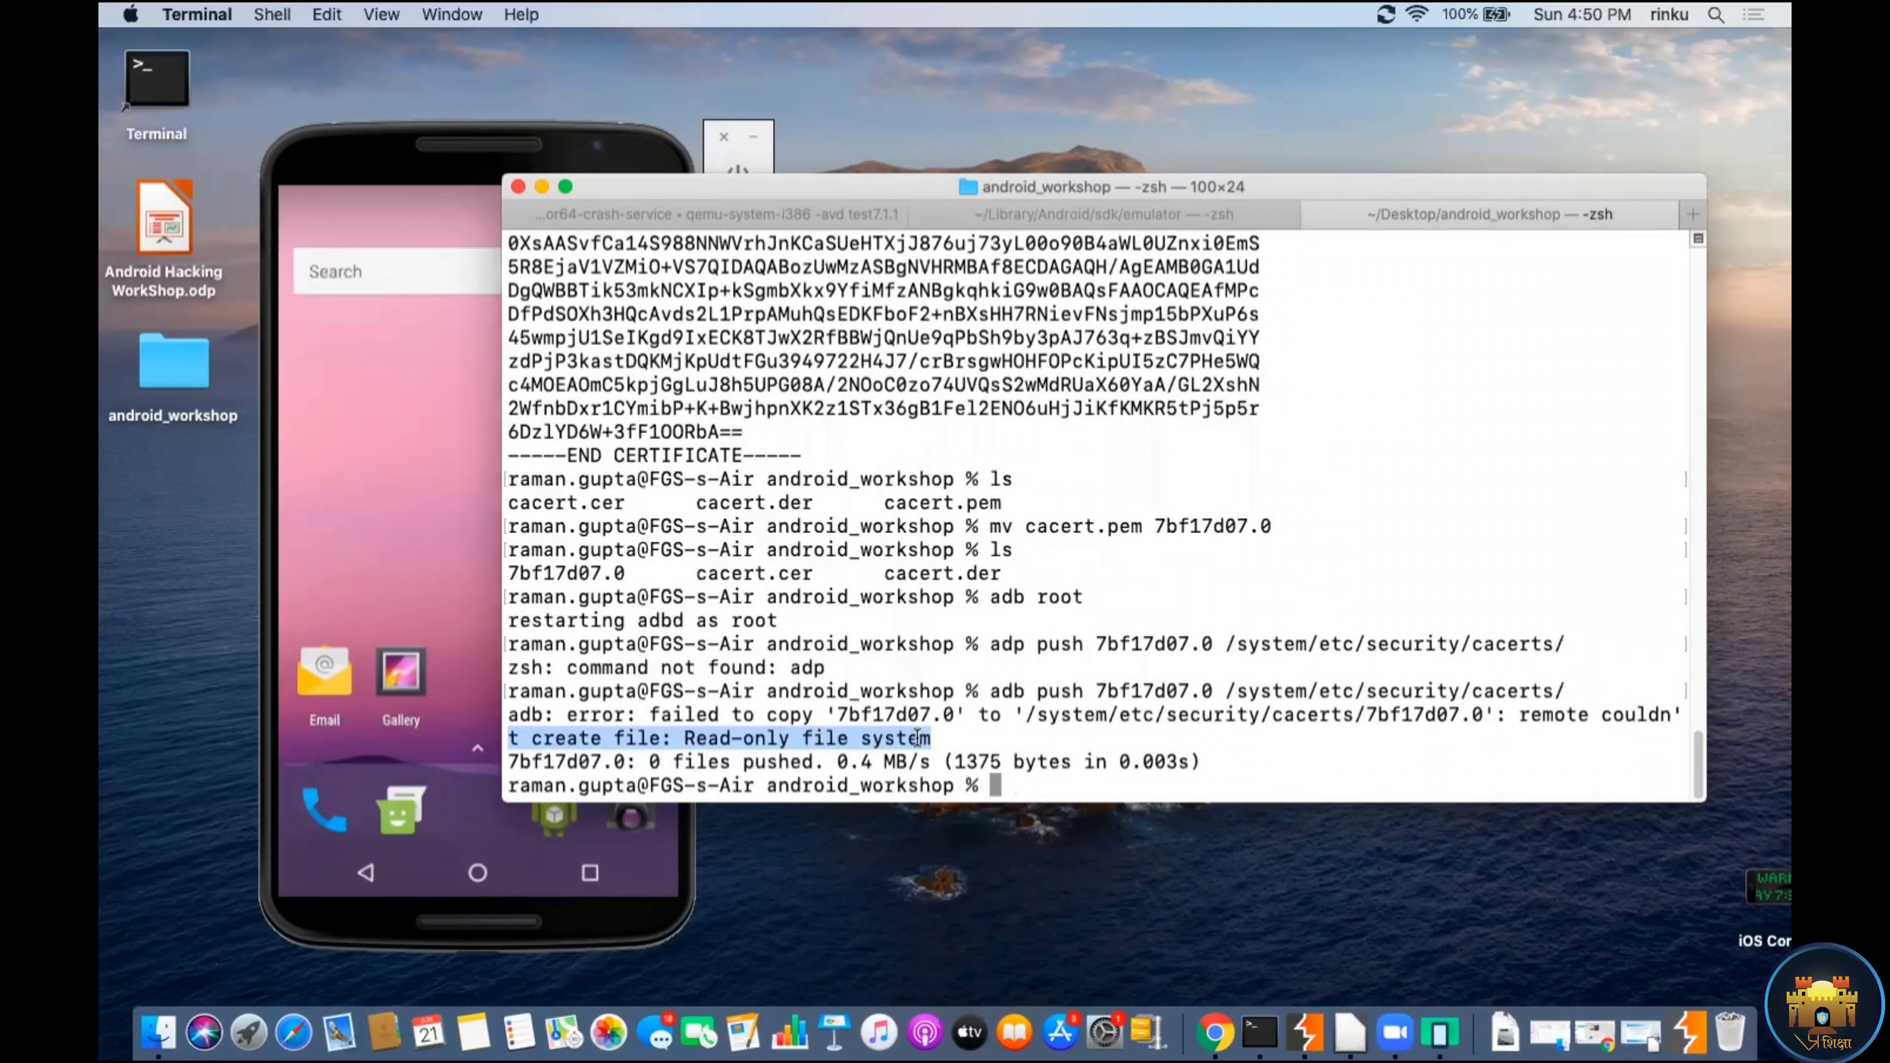
left_click(960, 737)
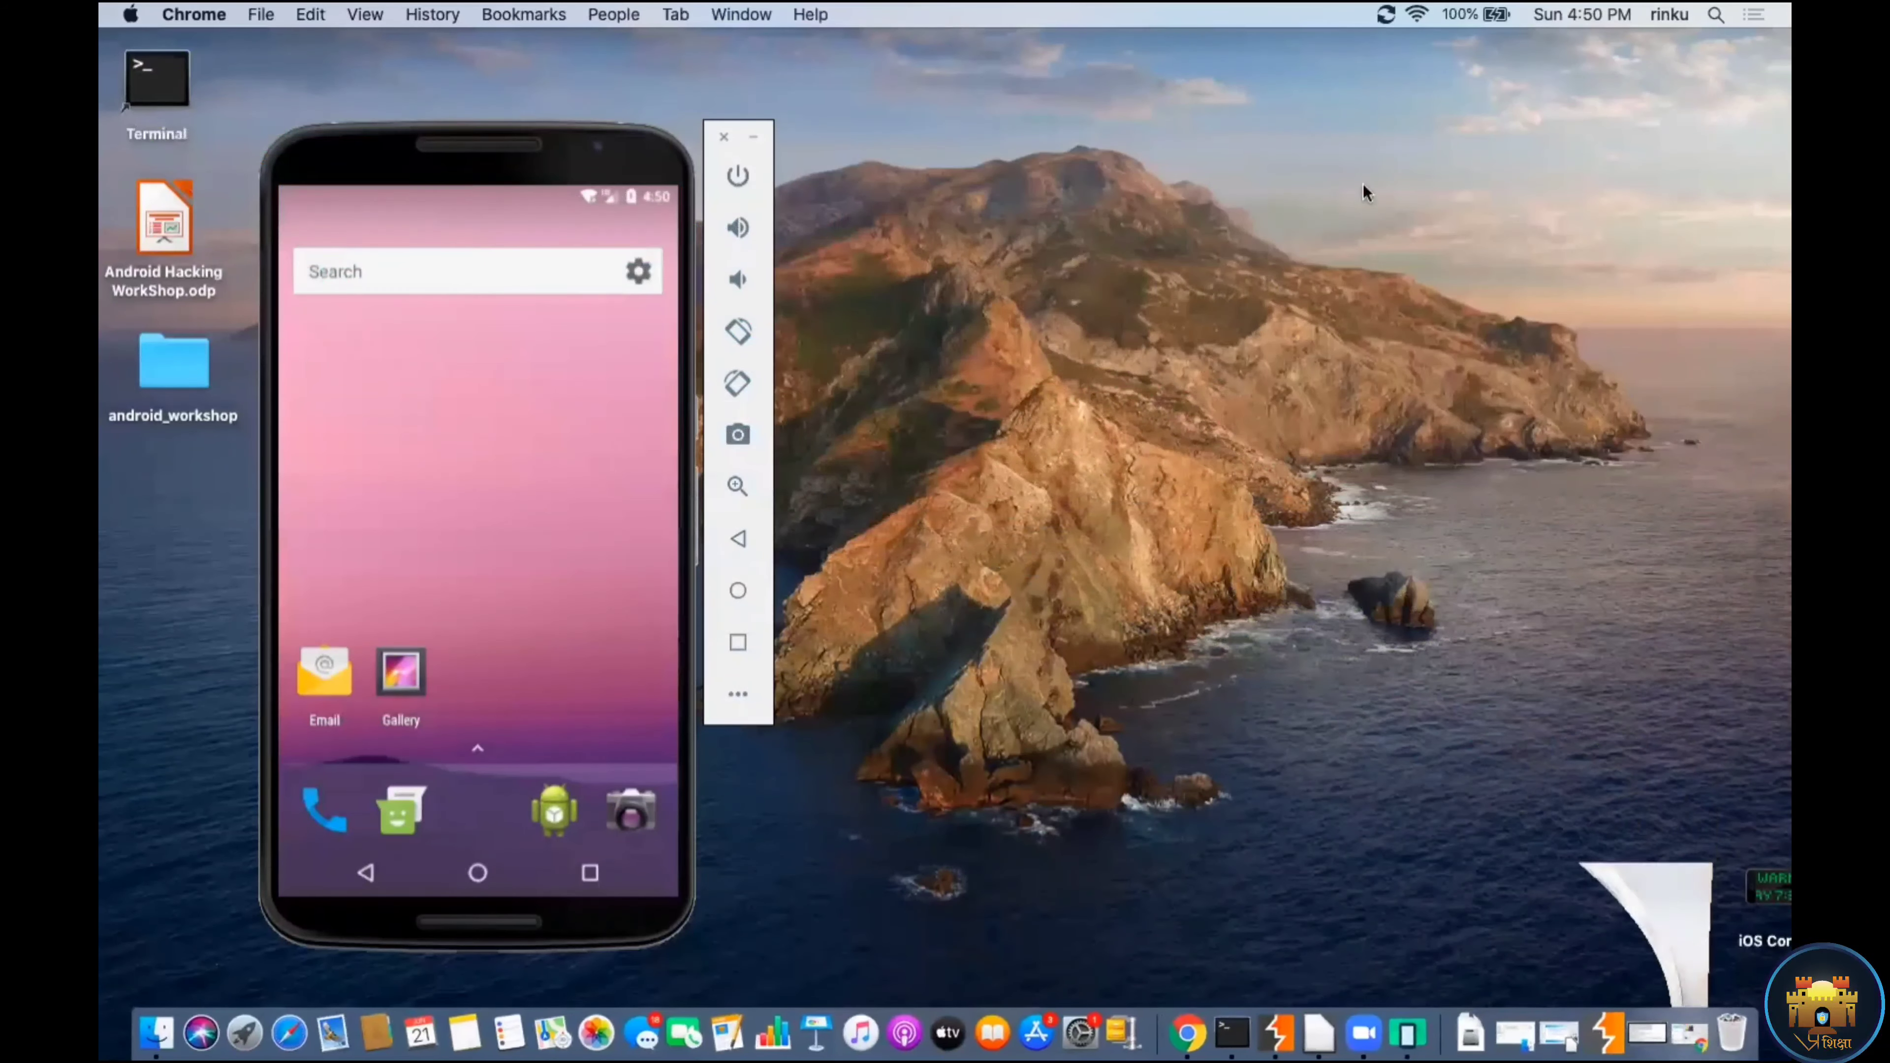
Step: Switch to Burp Suite, arrange its window beside the emulator and turn proxy interception on
left_click_drag(542, 673, 1428, 699)
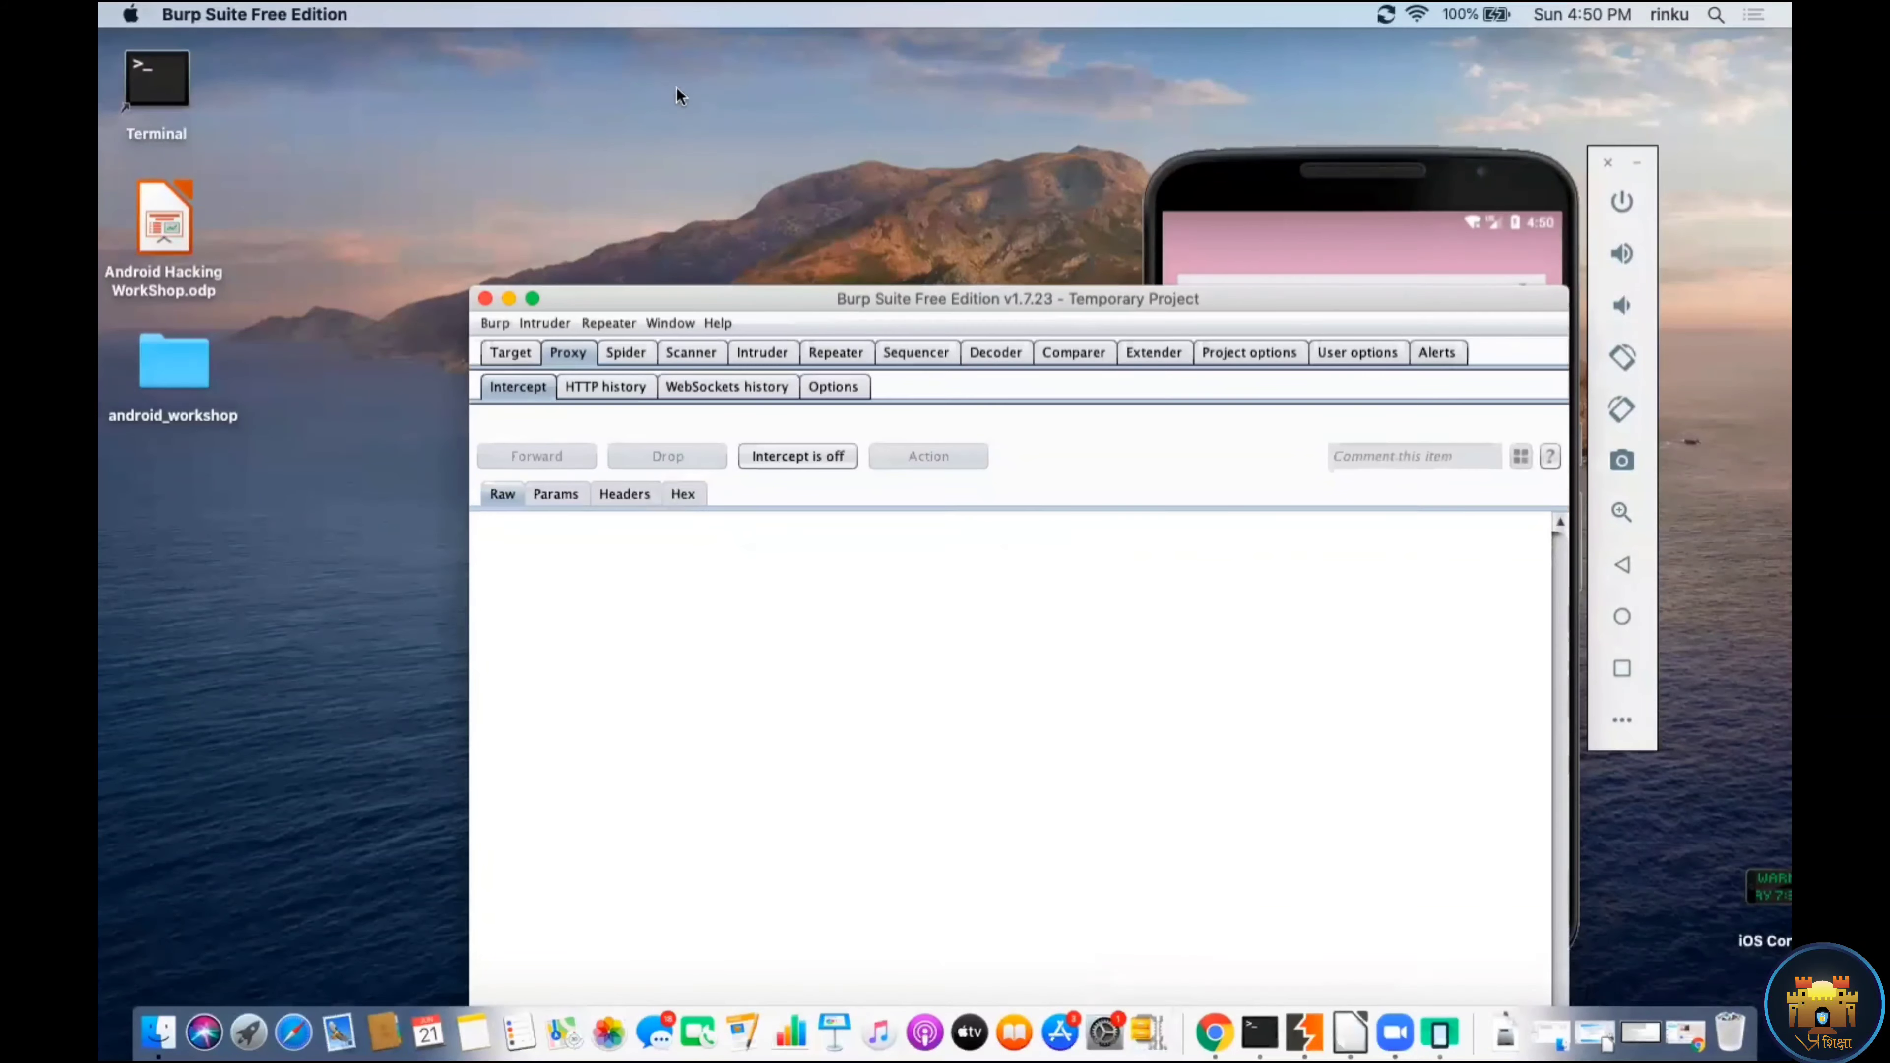
left_click_drag(641, 291, 306, 94)
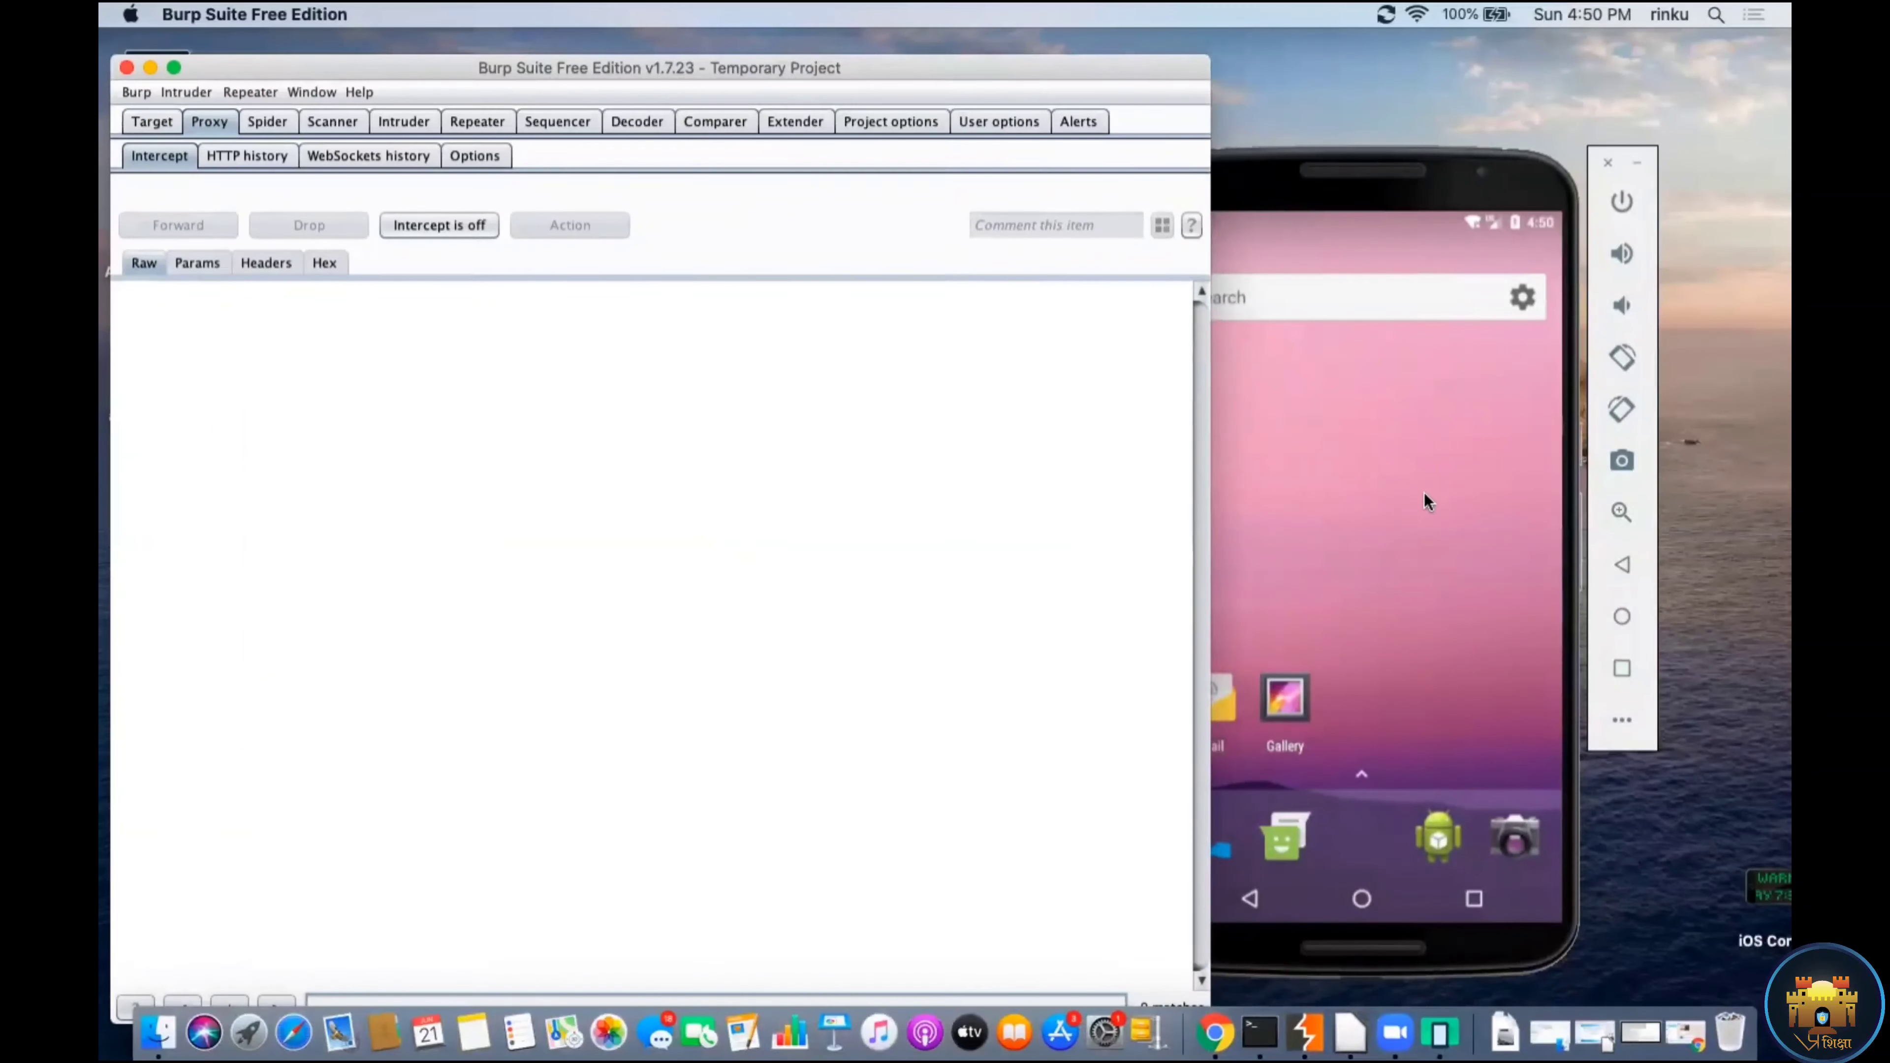
left_click(1511, 529)
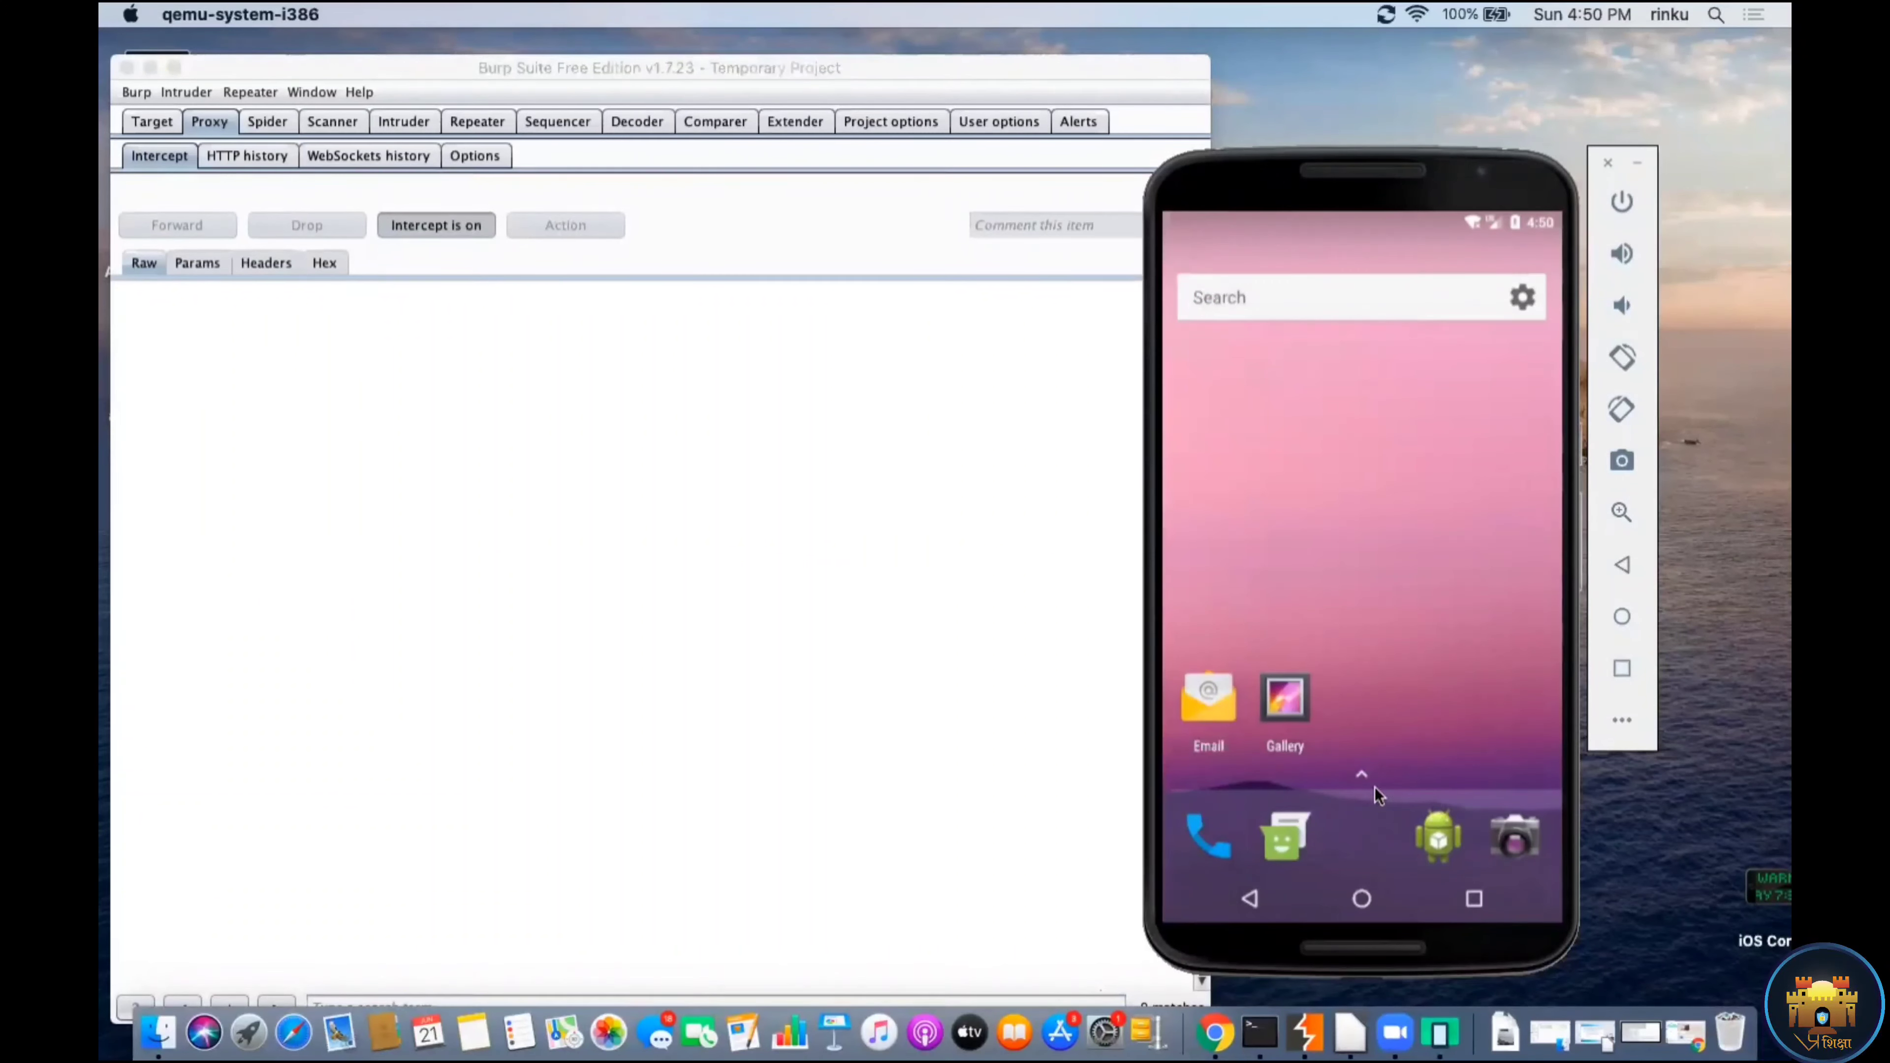
Step: Open the emulator's Settings and go to its Wi-Fi networks
left_click_drag(1379, 228, 1432, 612)
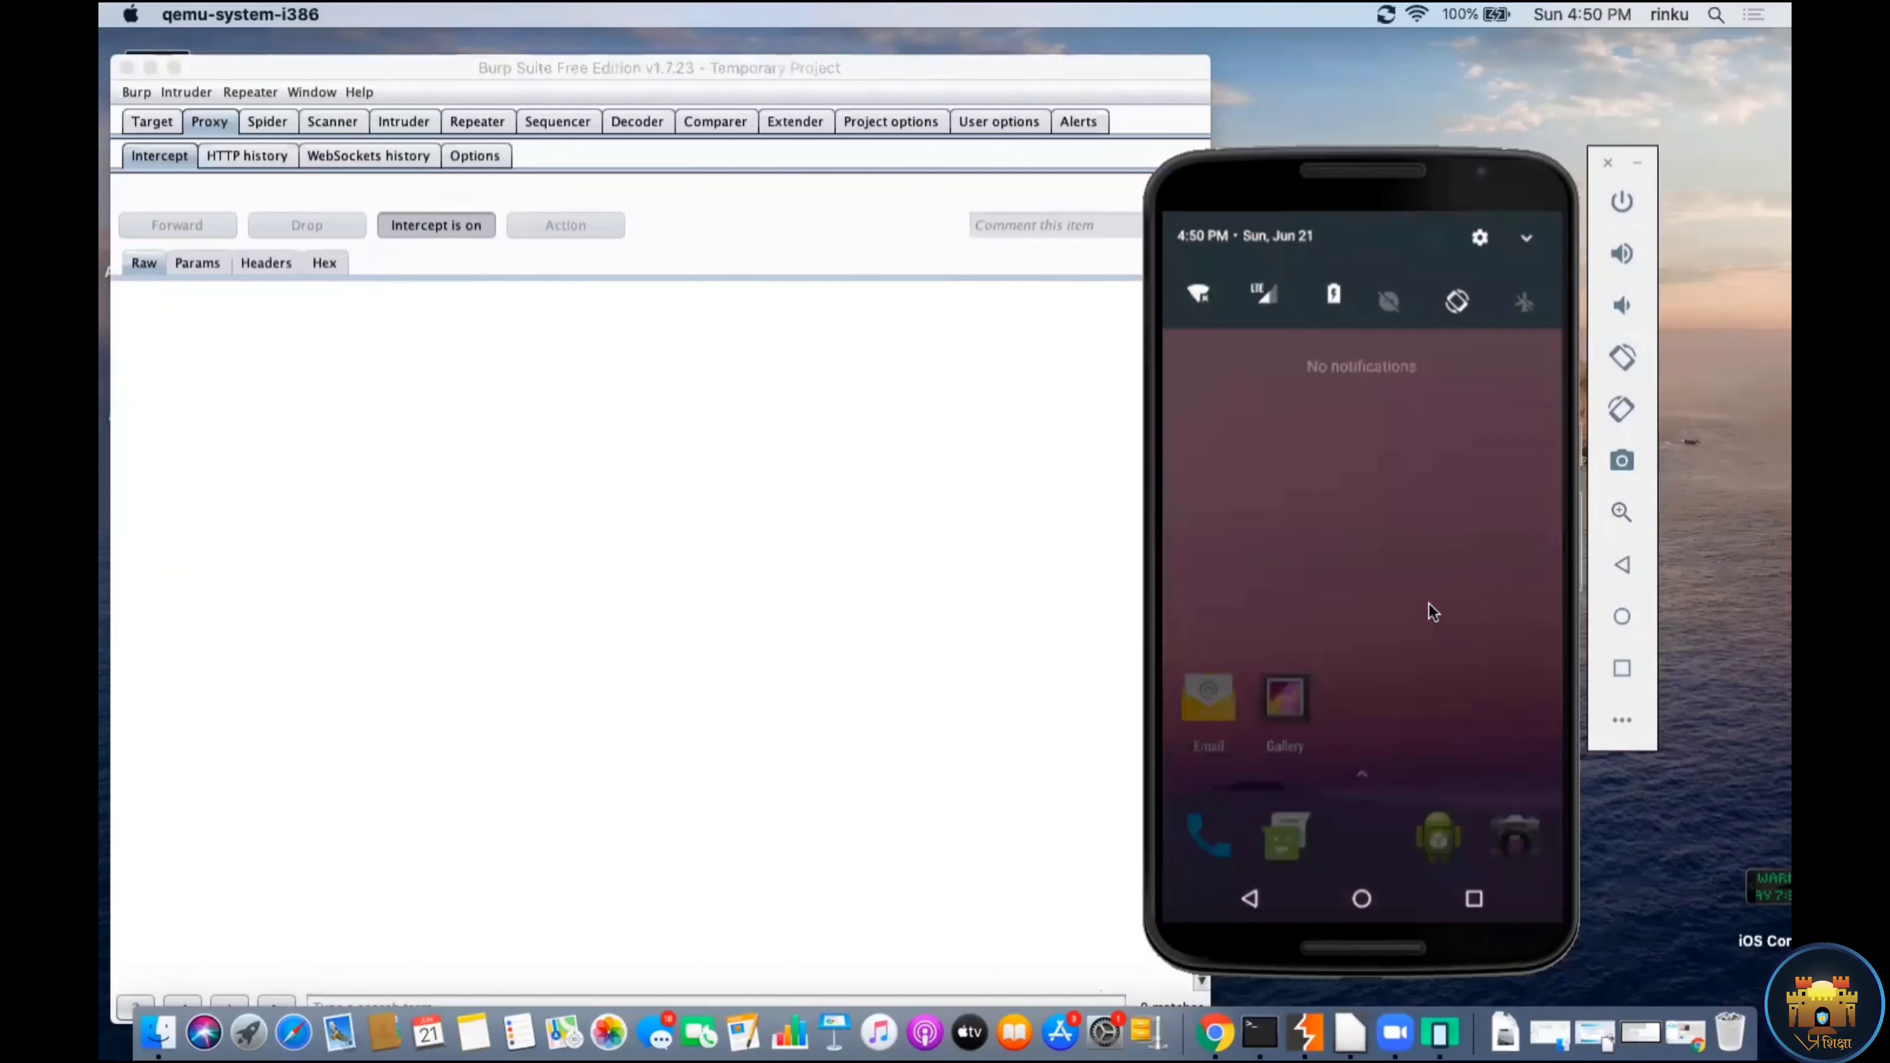
left_click_drag(1393, 350, 1371, 777)
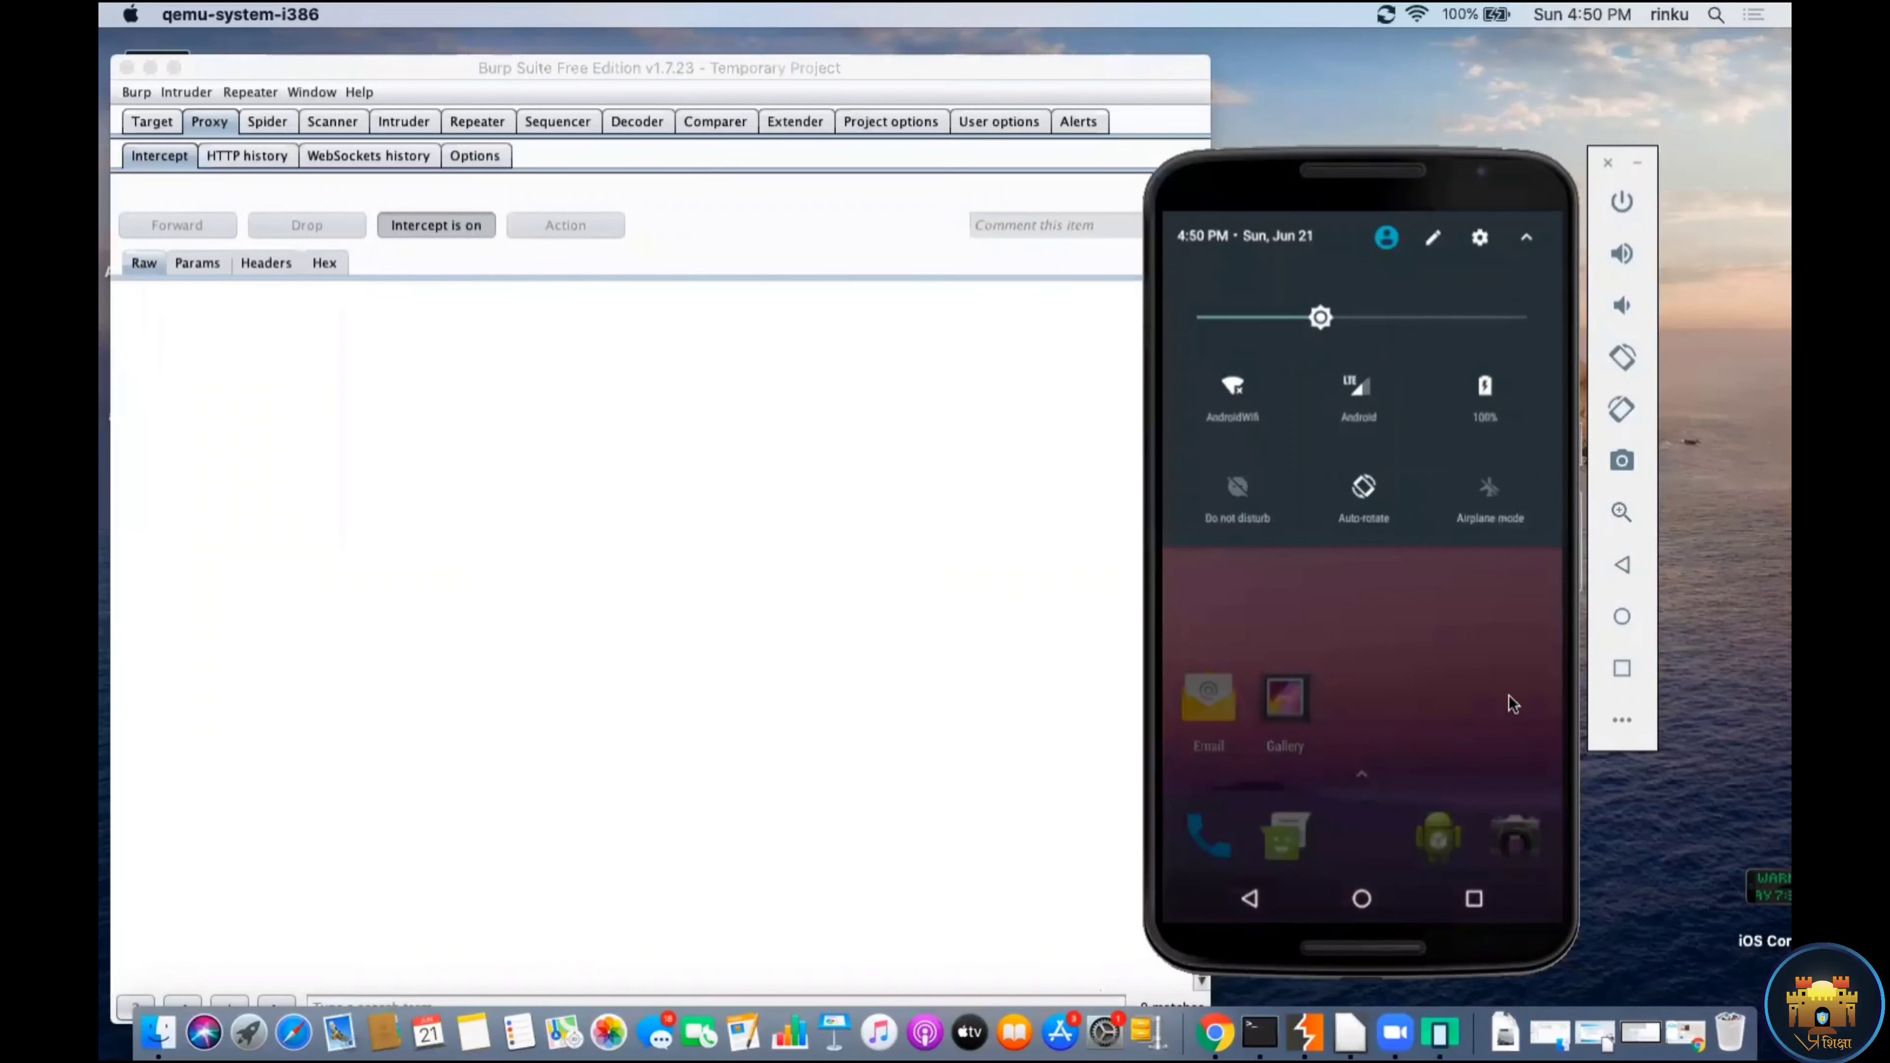
left_click_drag(1513, 704, 1429, 653)
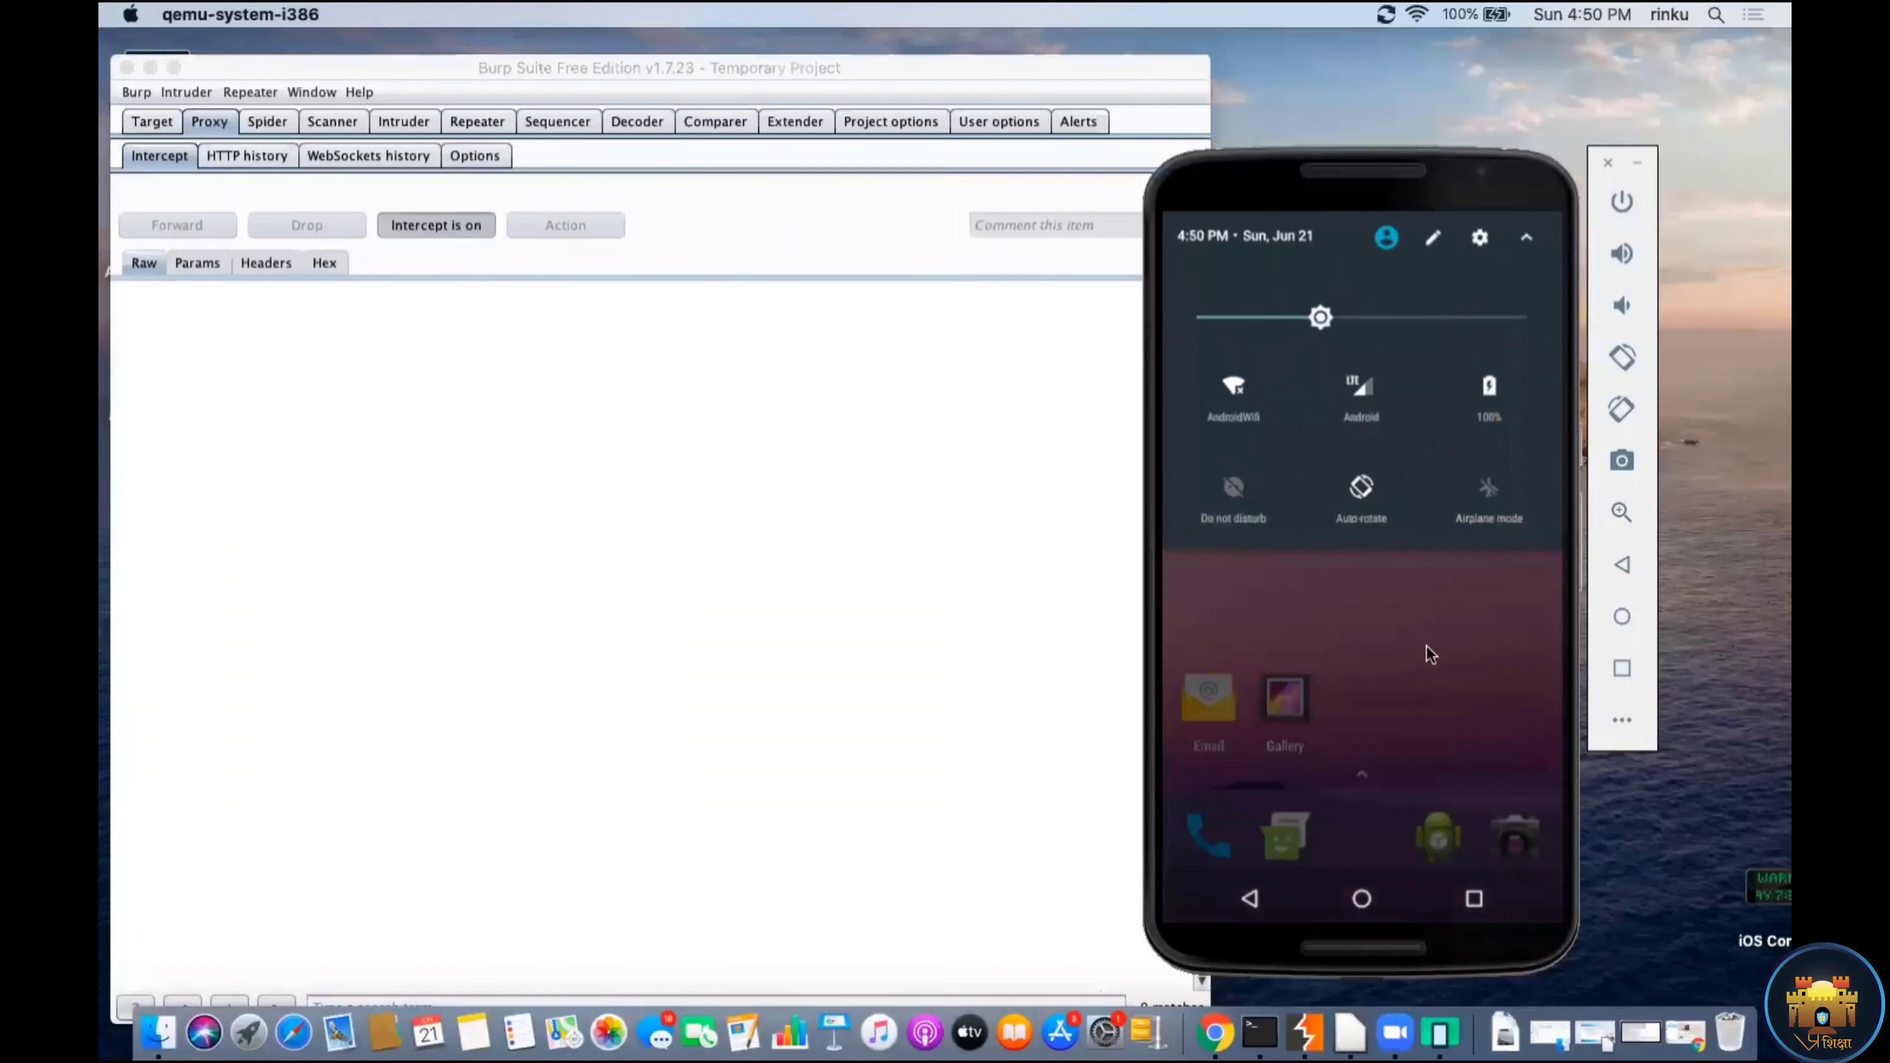
left_click(1480, 238)
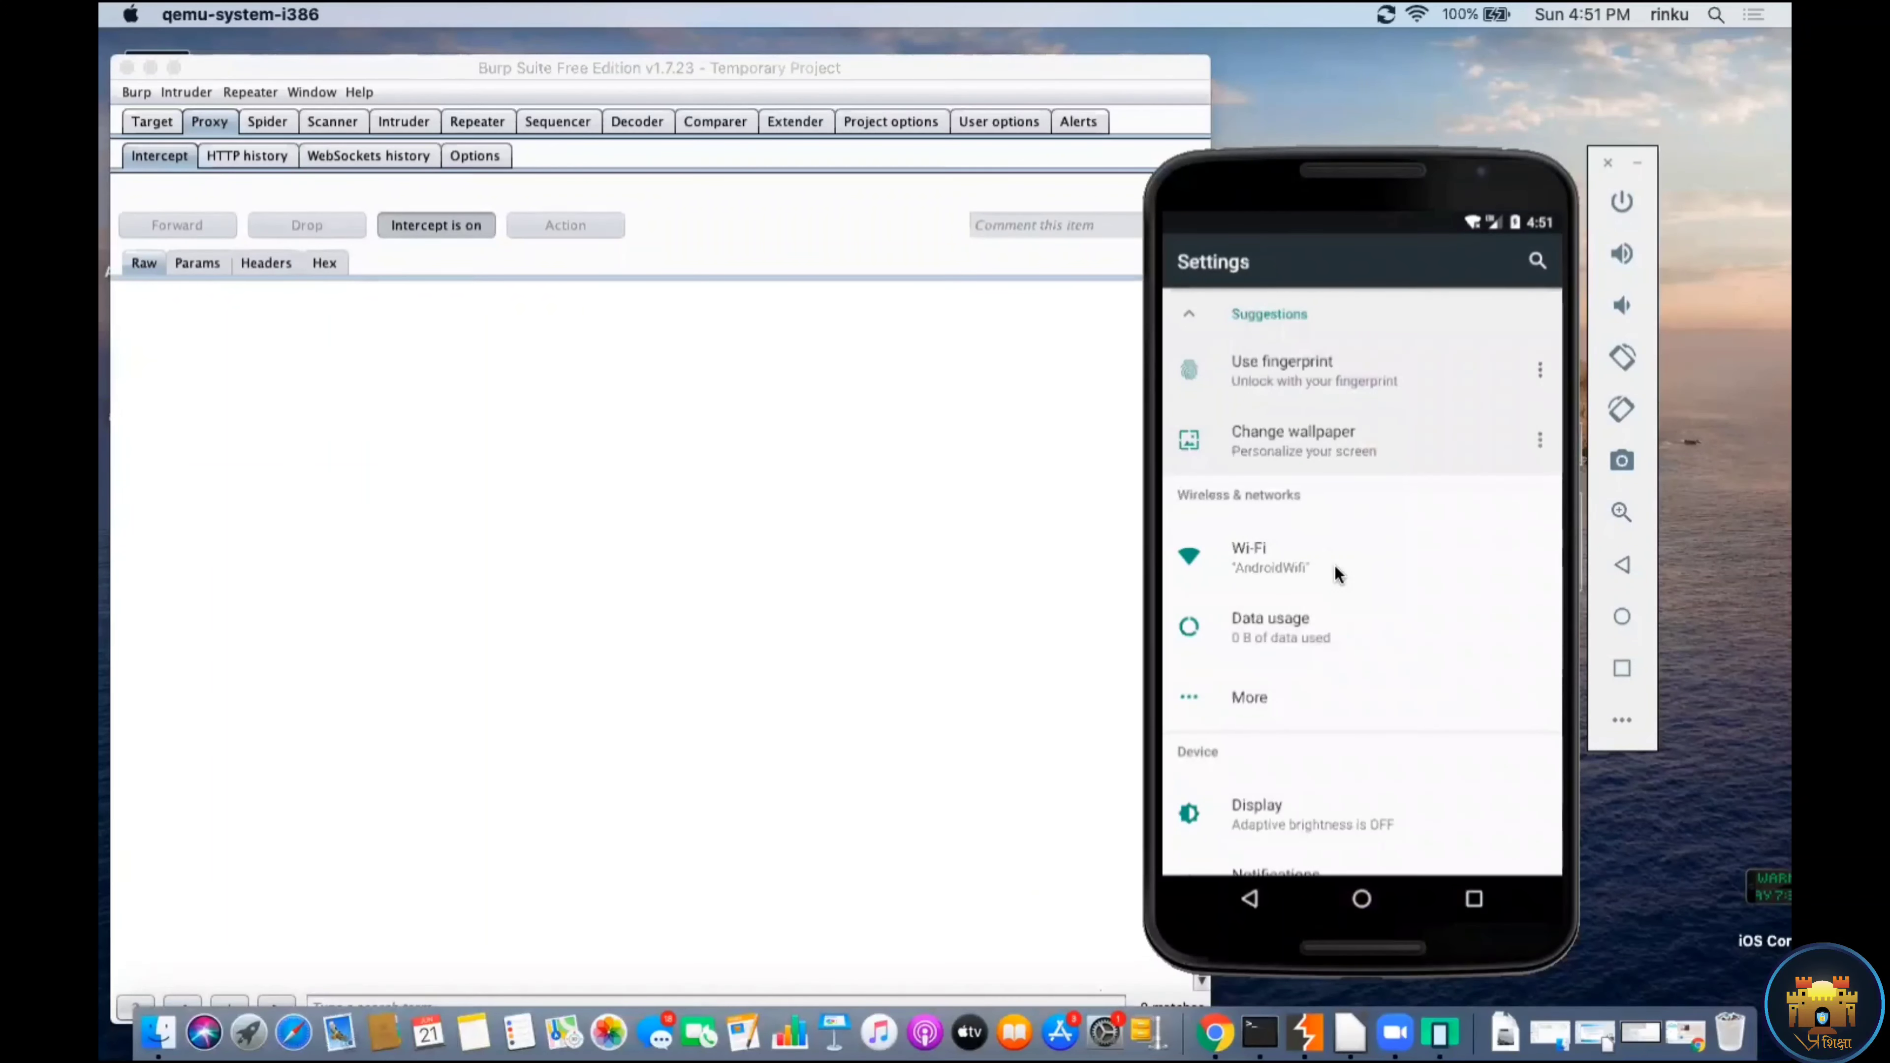
left_click(1309, 559)
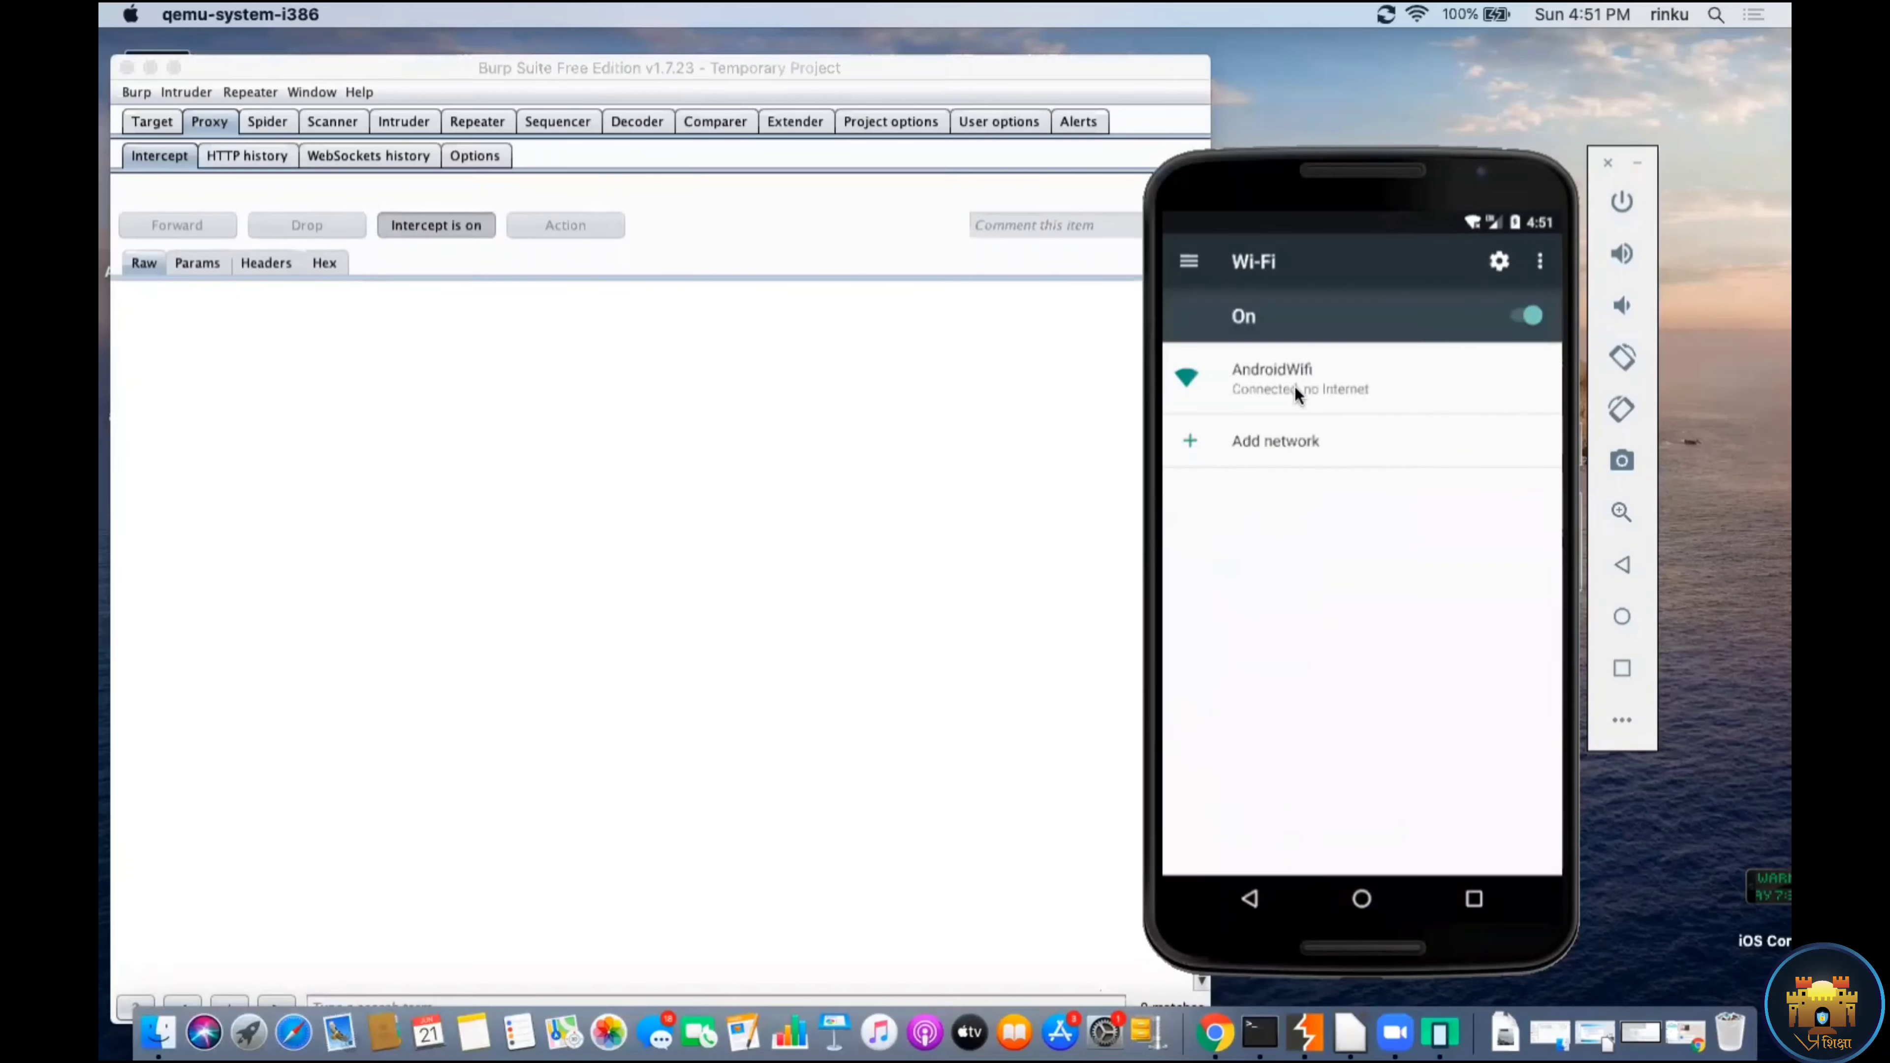
Step: Modify the AndroidWifi network so its manual proxy hostname is 192.168.1.2, matching Burp's proxy listener, and save it
left_click(1299, 372)
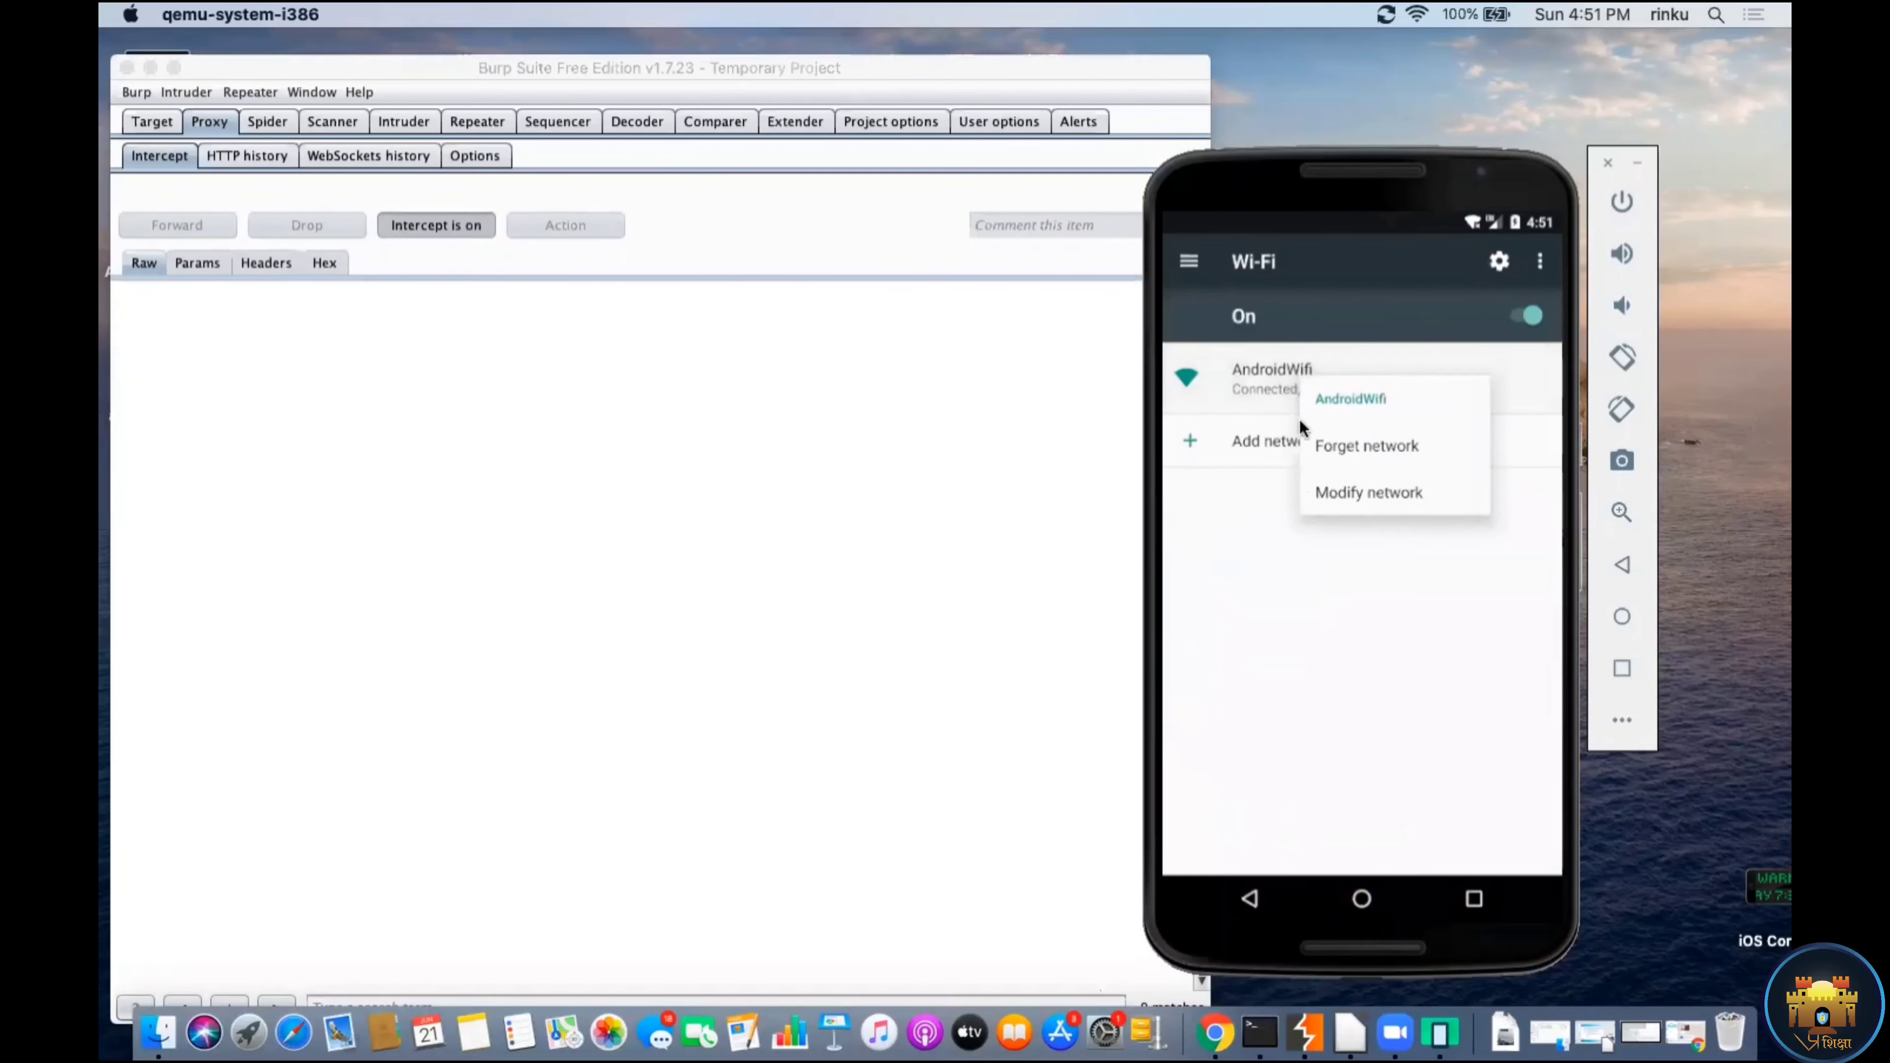
left_click(1337, 492)
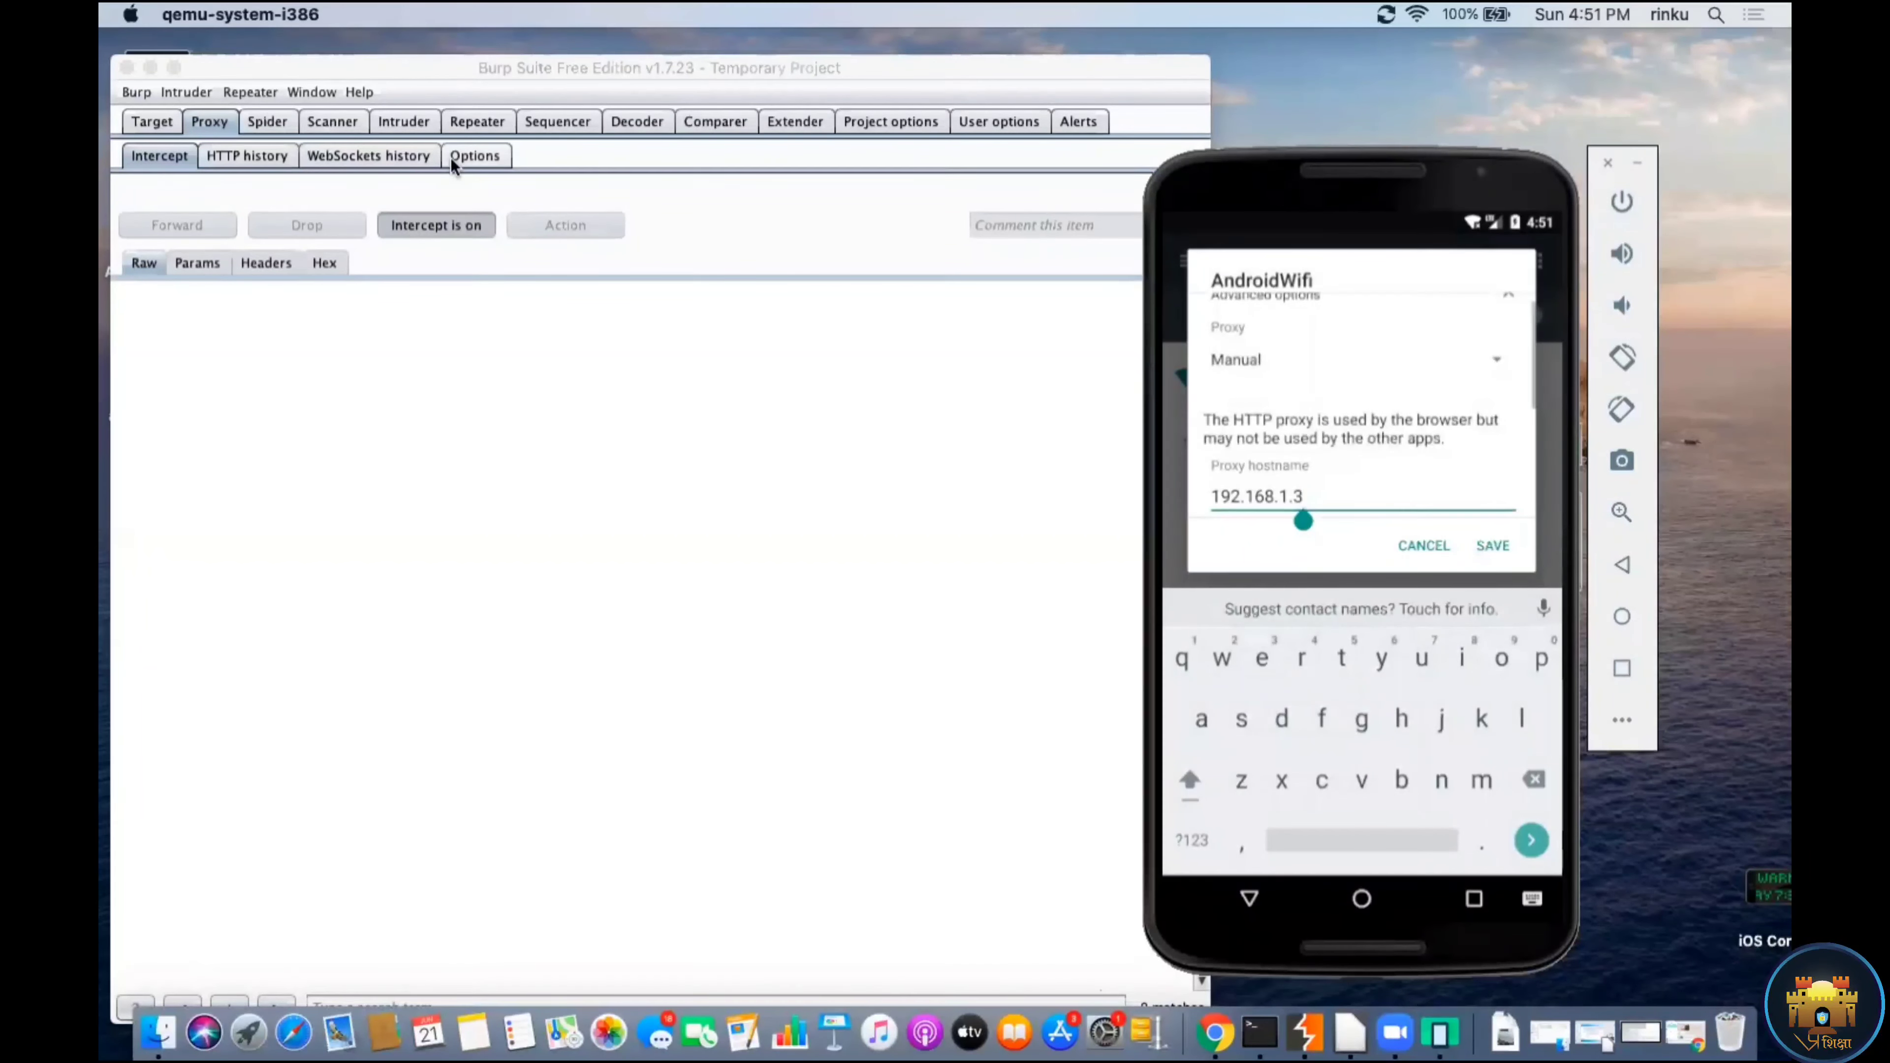
left_click(475, 155)
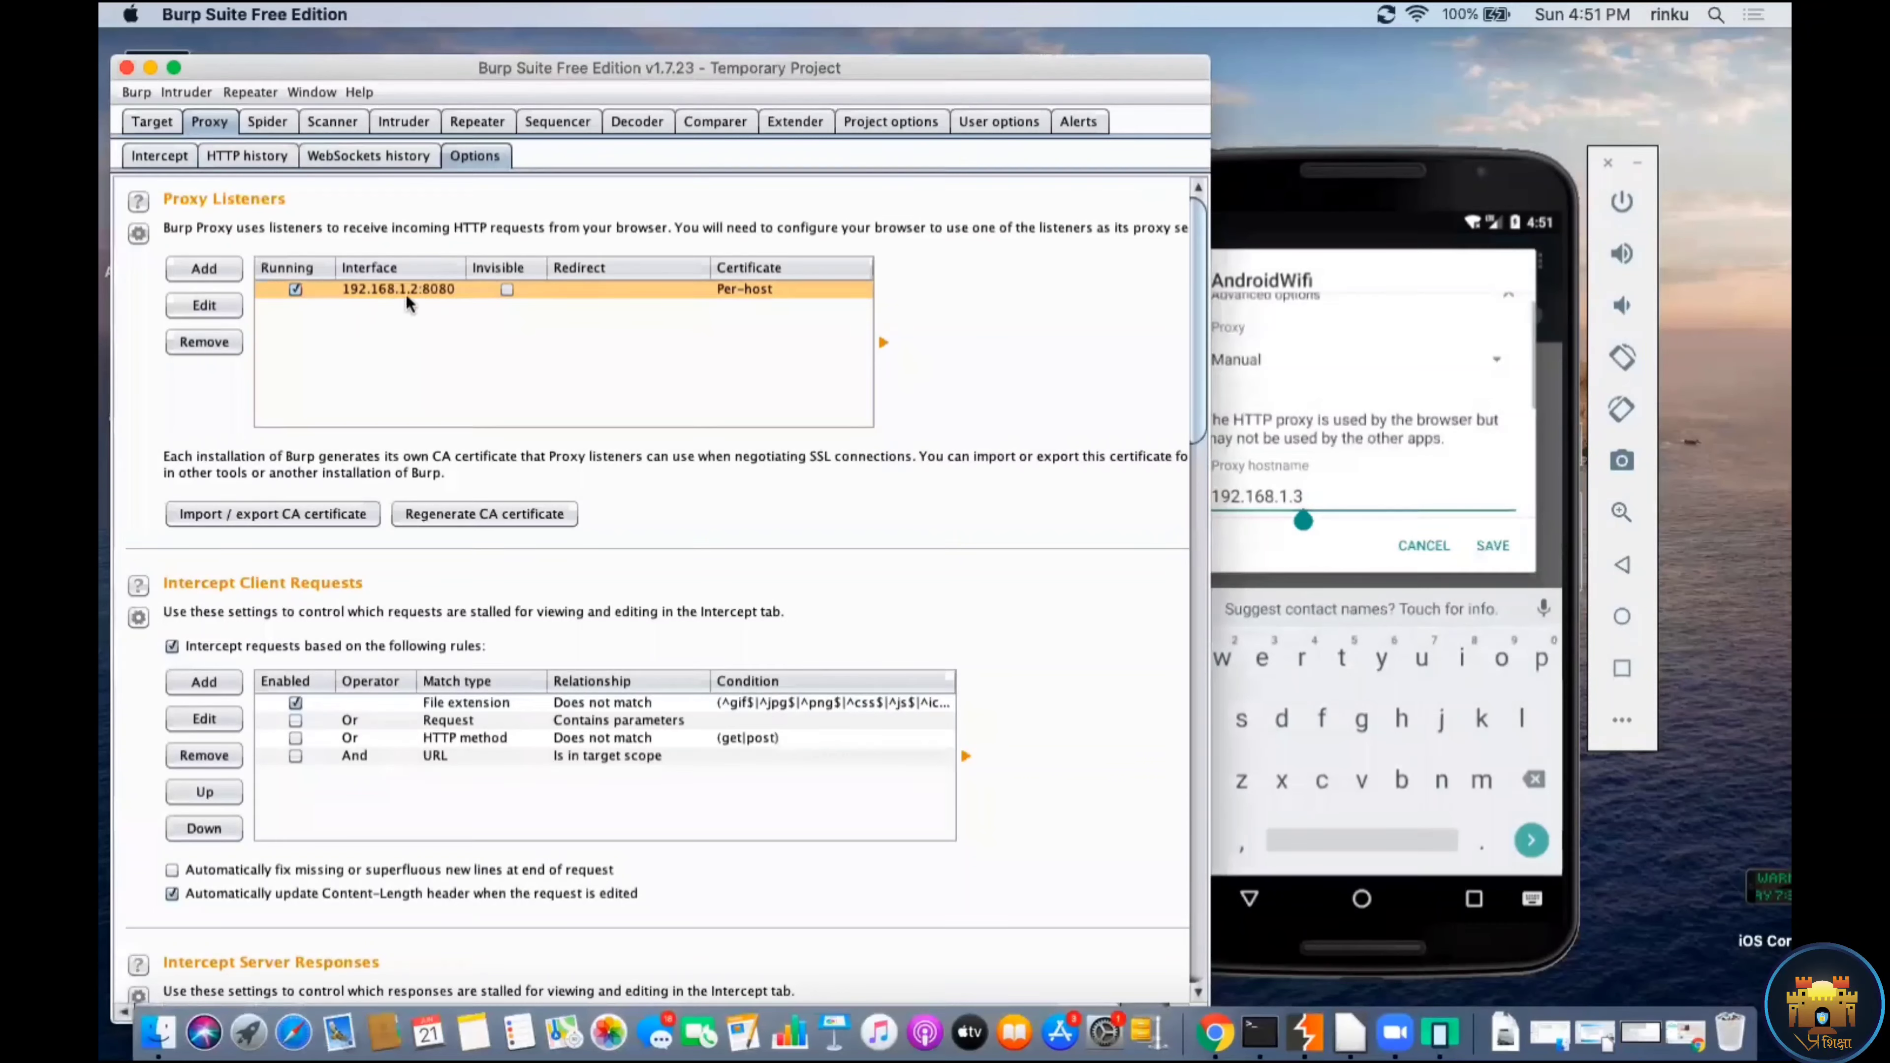
left_click(1332, 494)
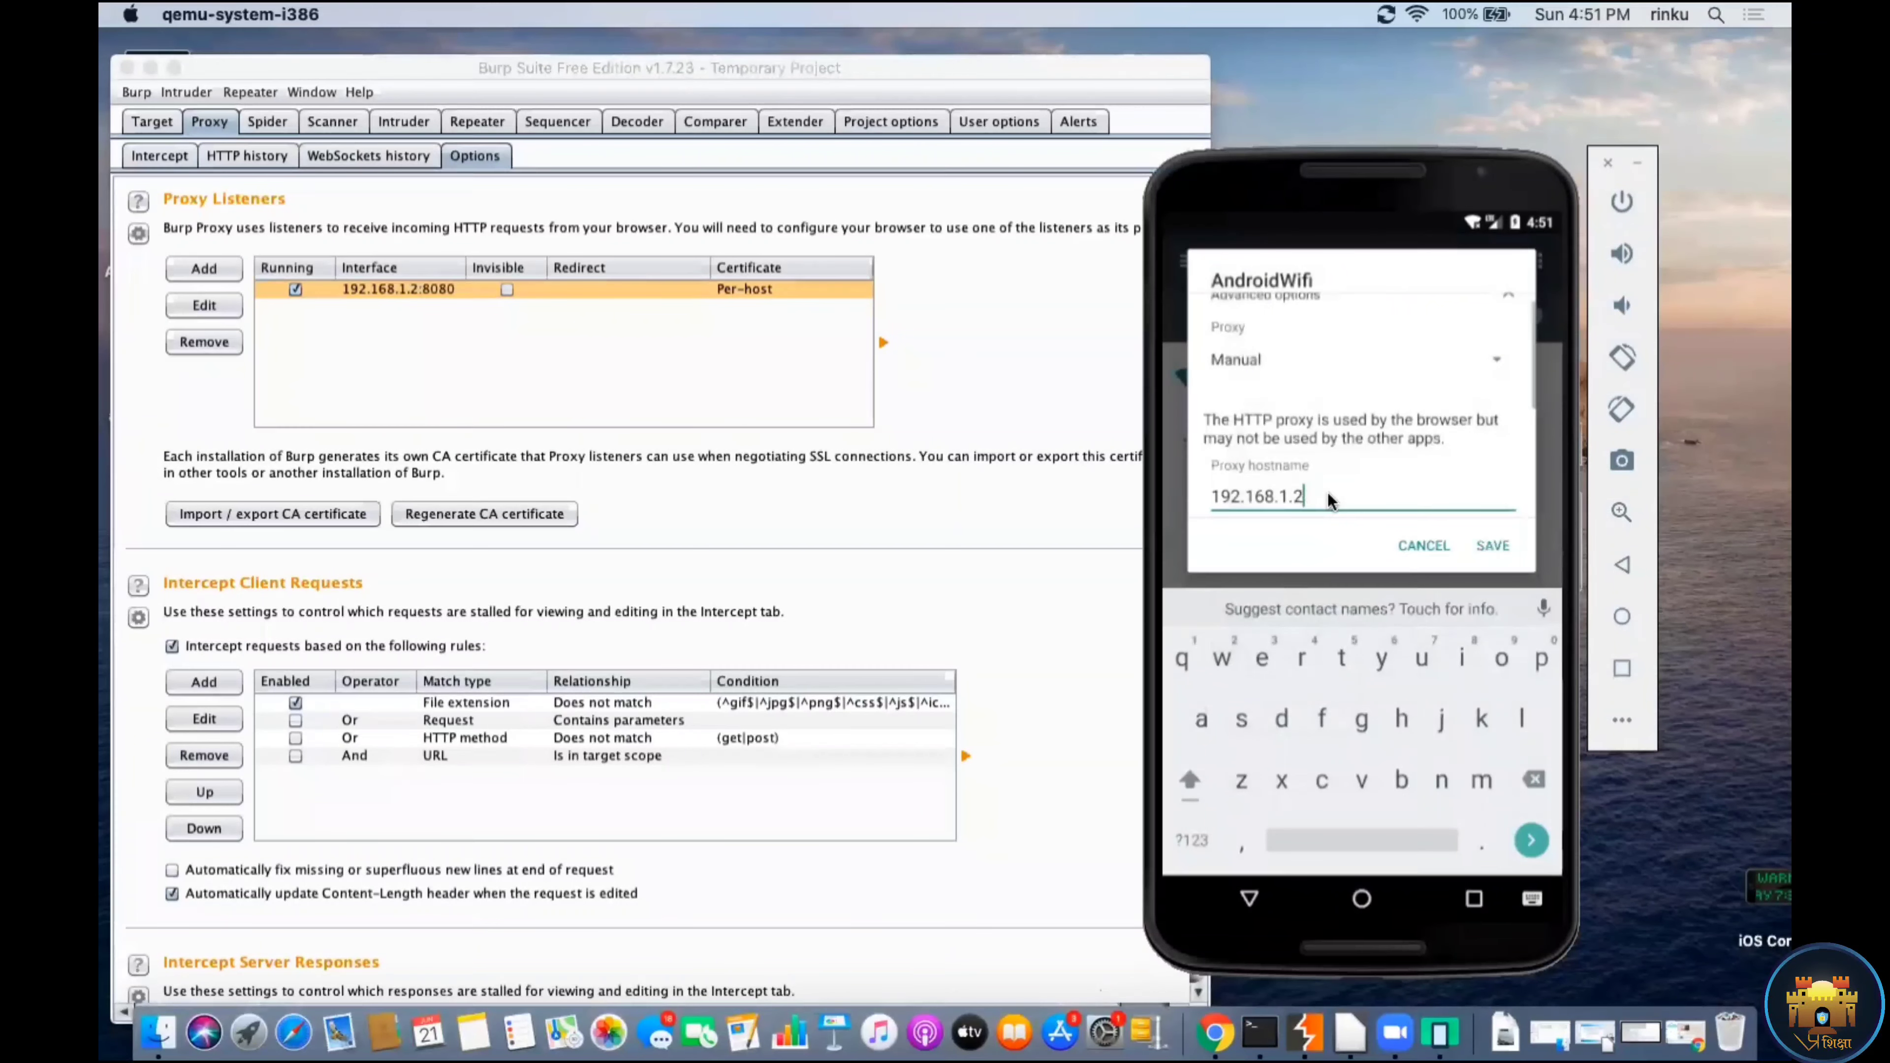
scroll(1427, 476, "up", 1)
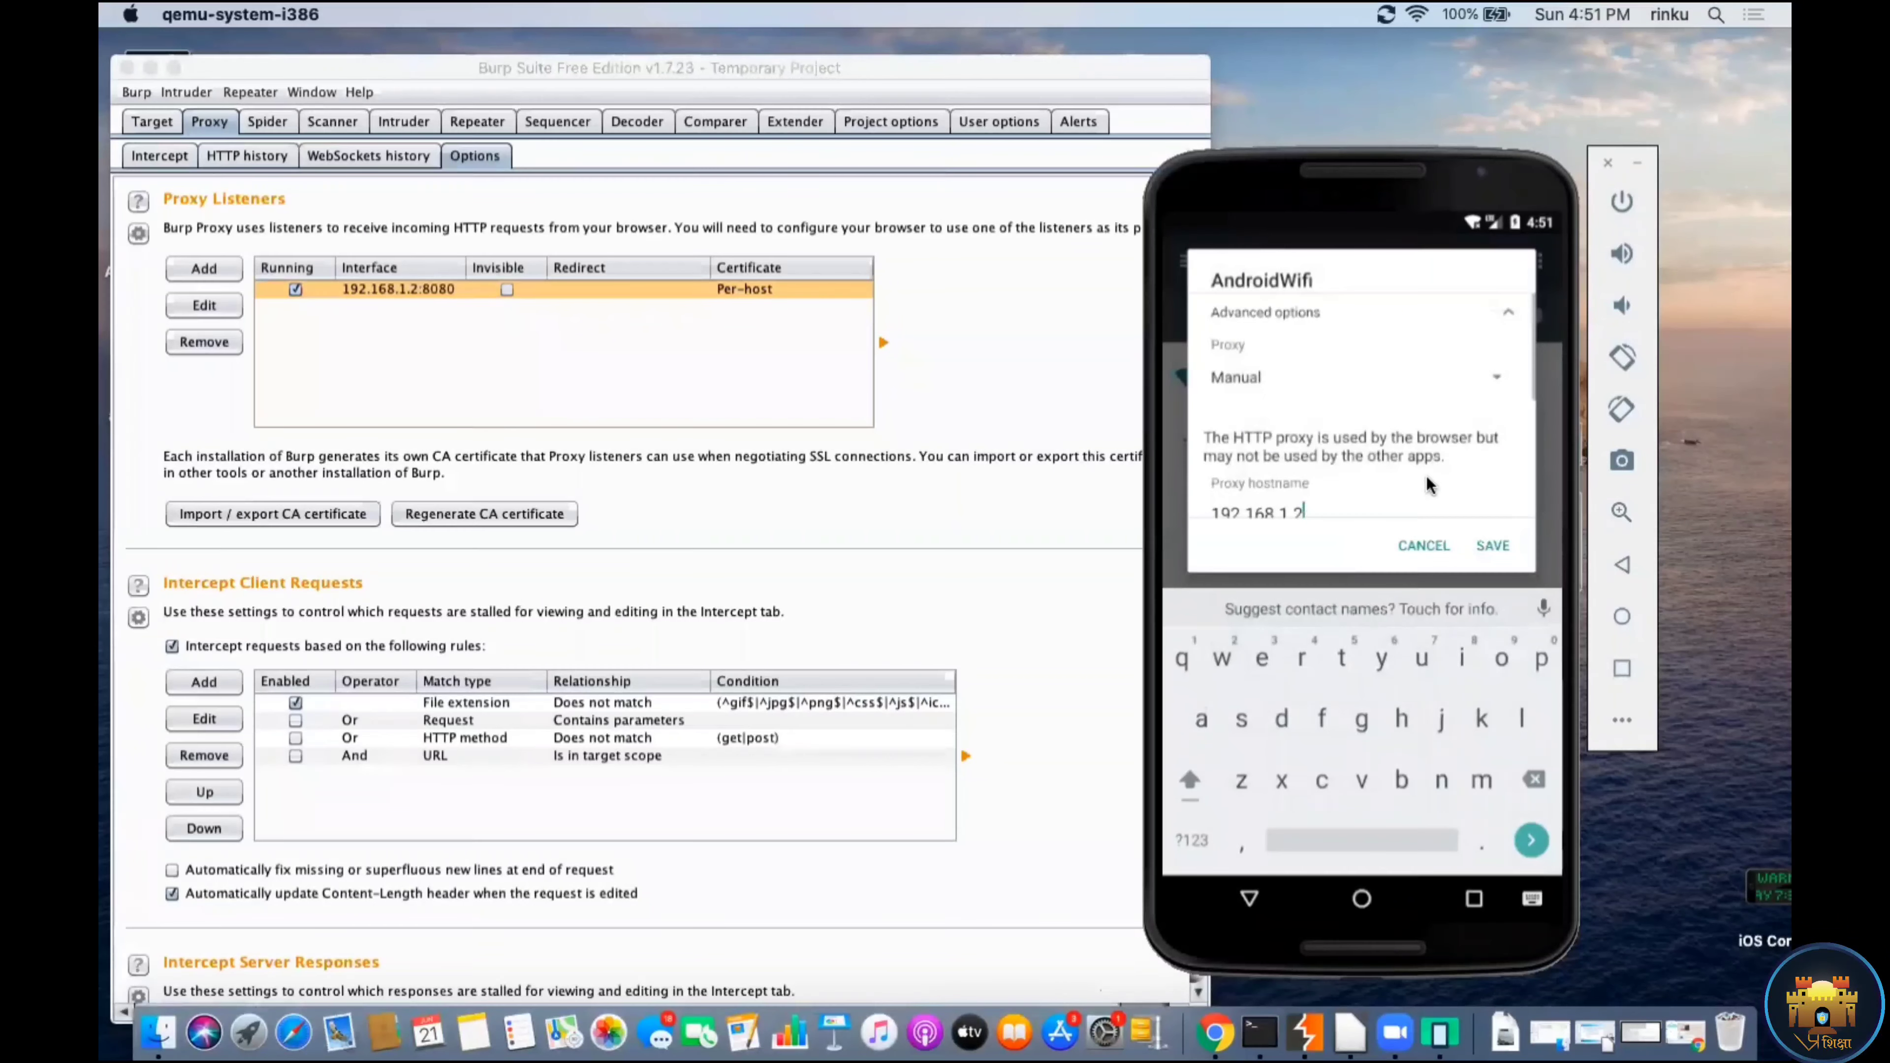
left_click(1493, 545)
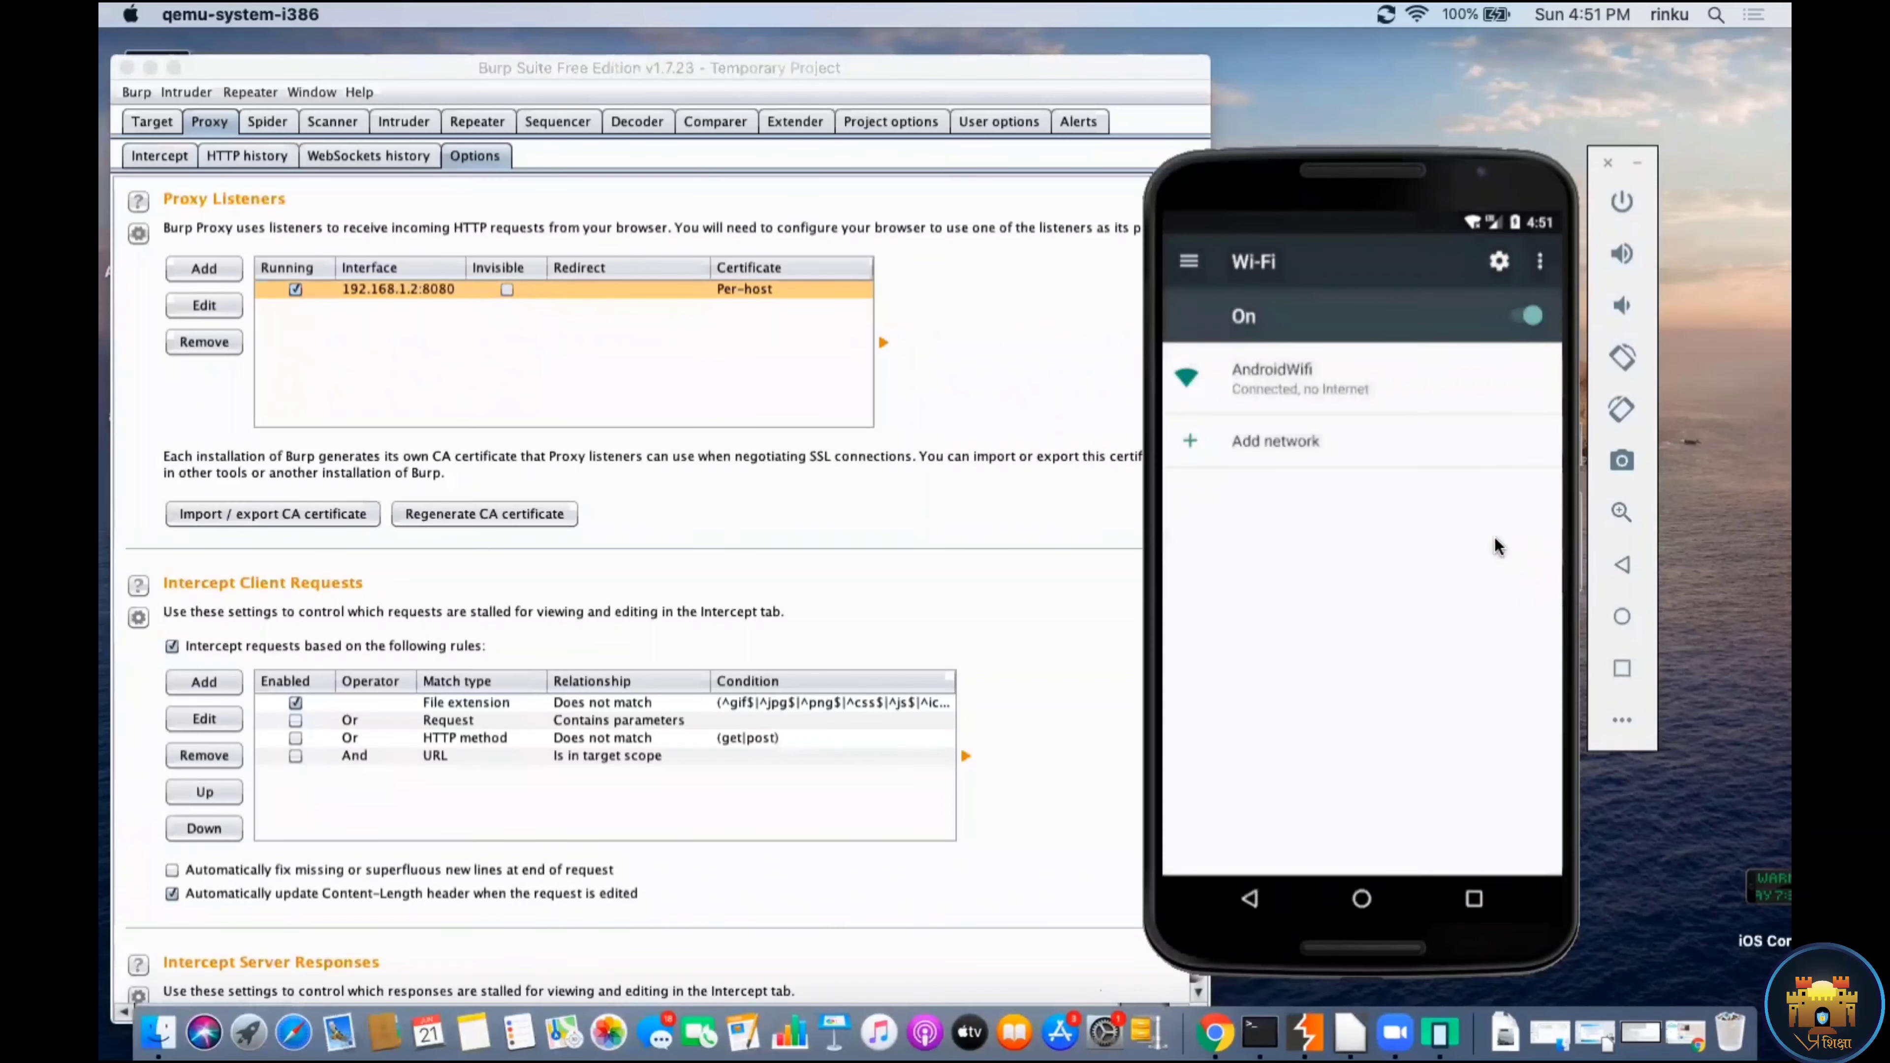
Step: Reopen AndroidWifi's proxy settings to check the hostname and port, save them and return to the home screen
left_click(1284, 372)
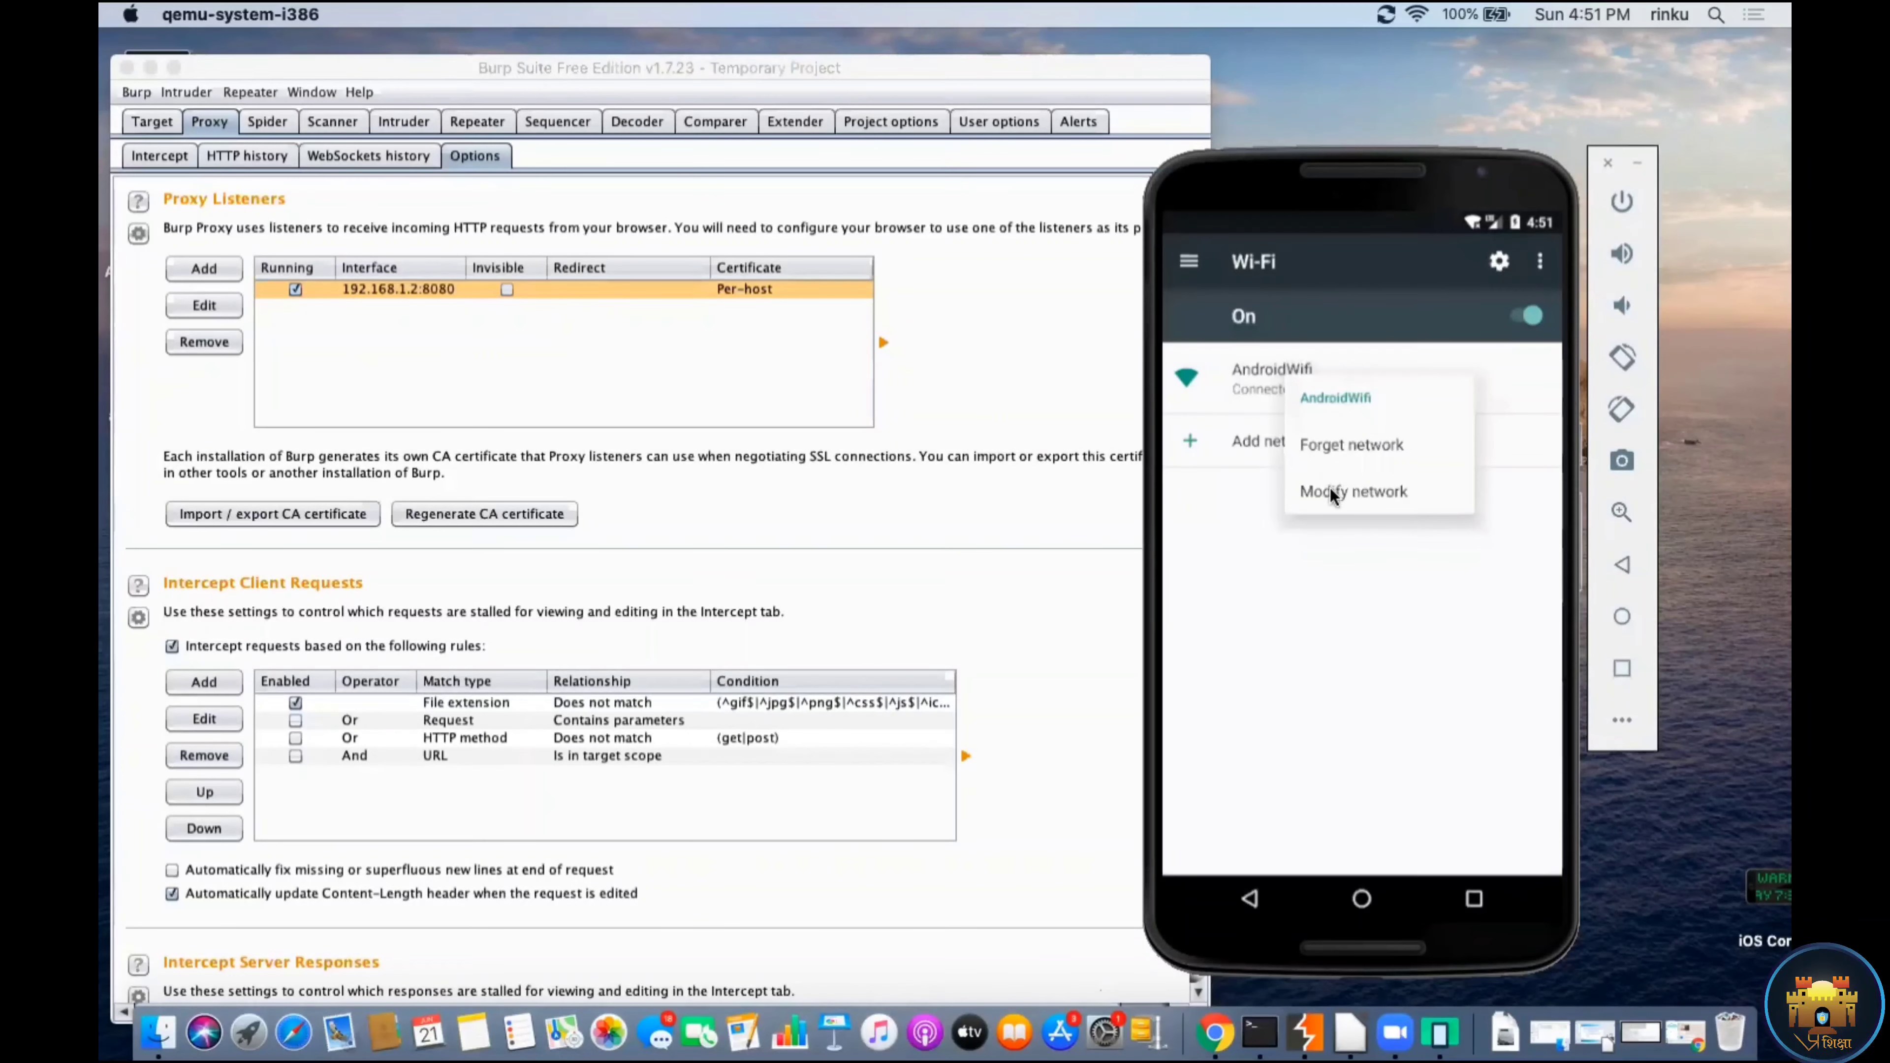
left_click(1330, 492)
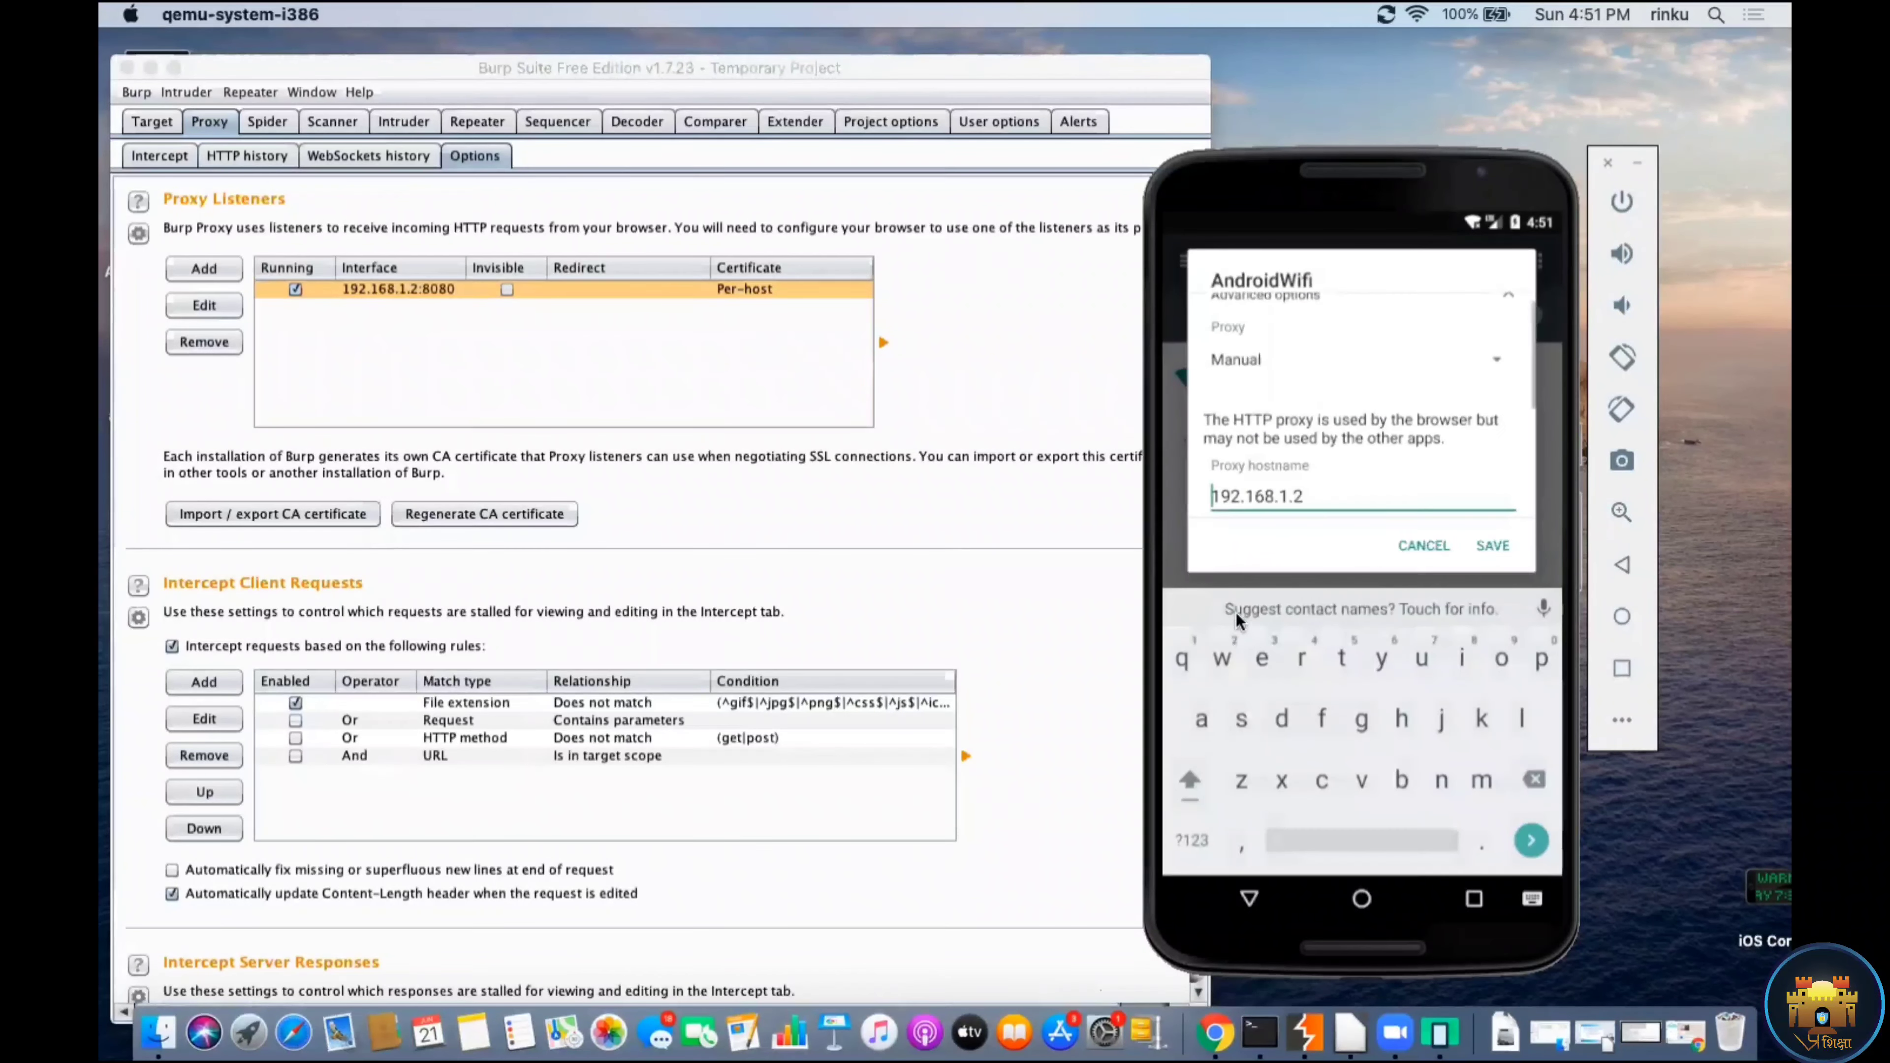
left_click(1332, 504)
key("Tab")
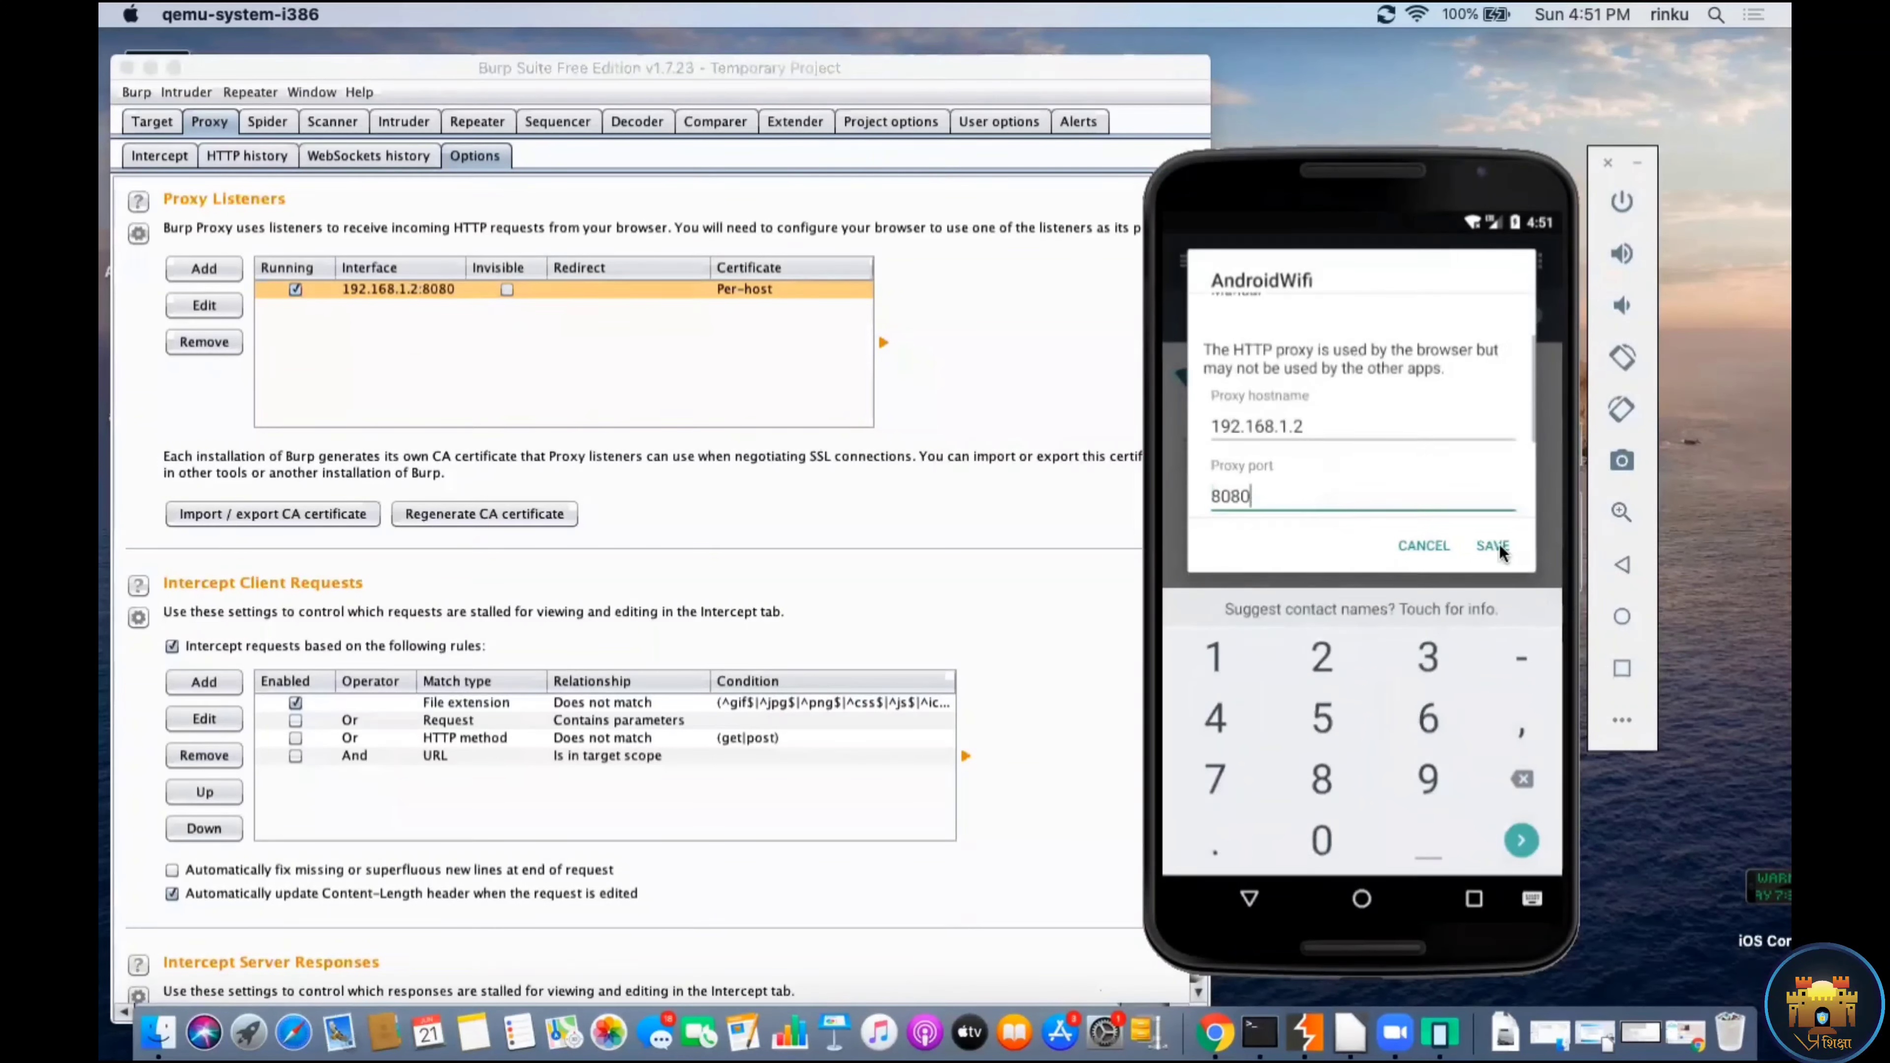
left_click(1496, 545)
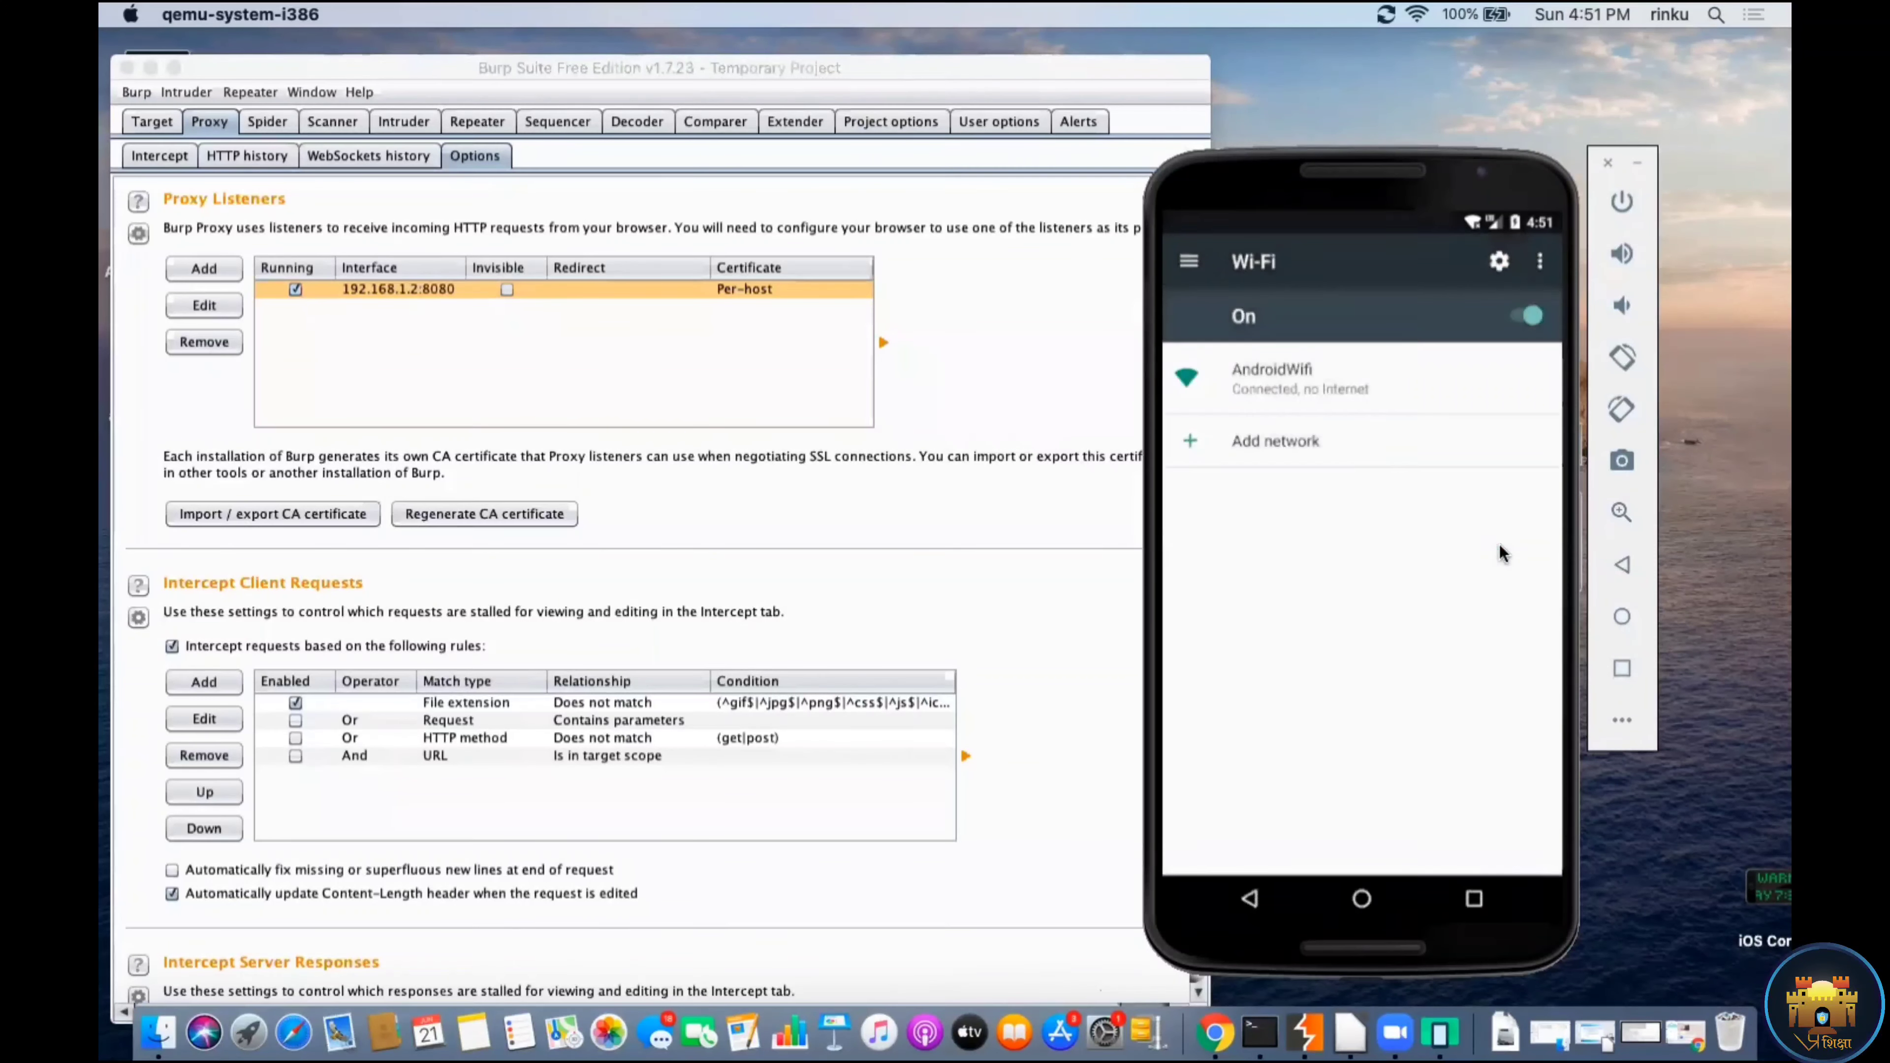
left_click(1257, 893)
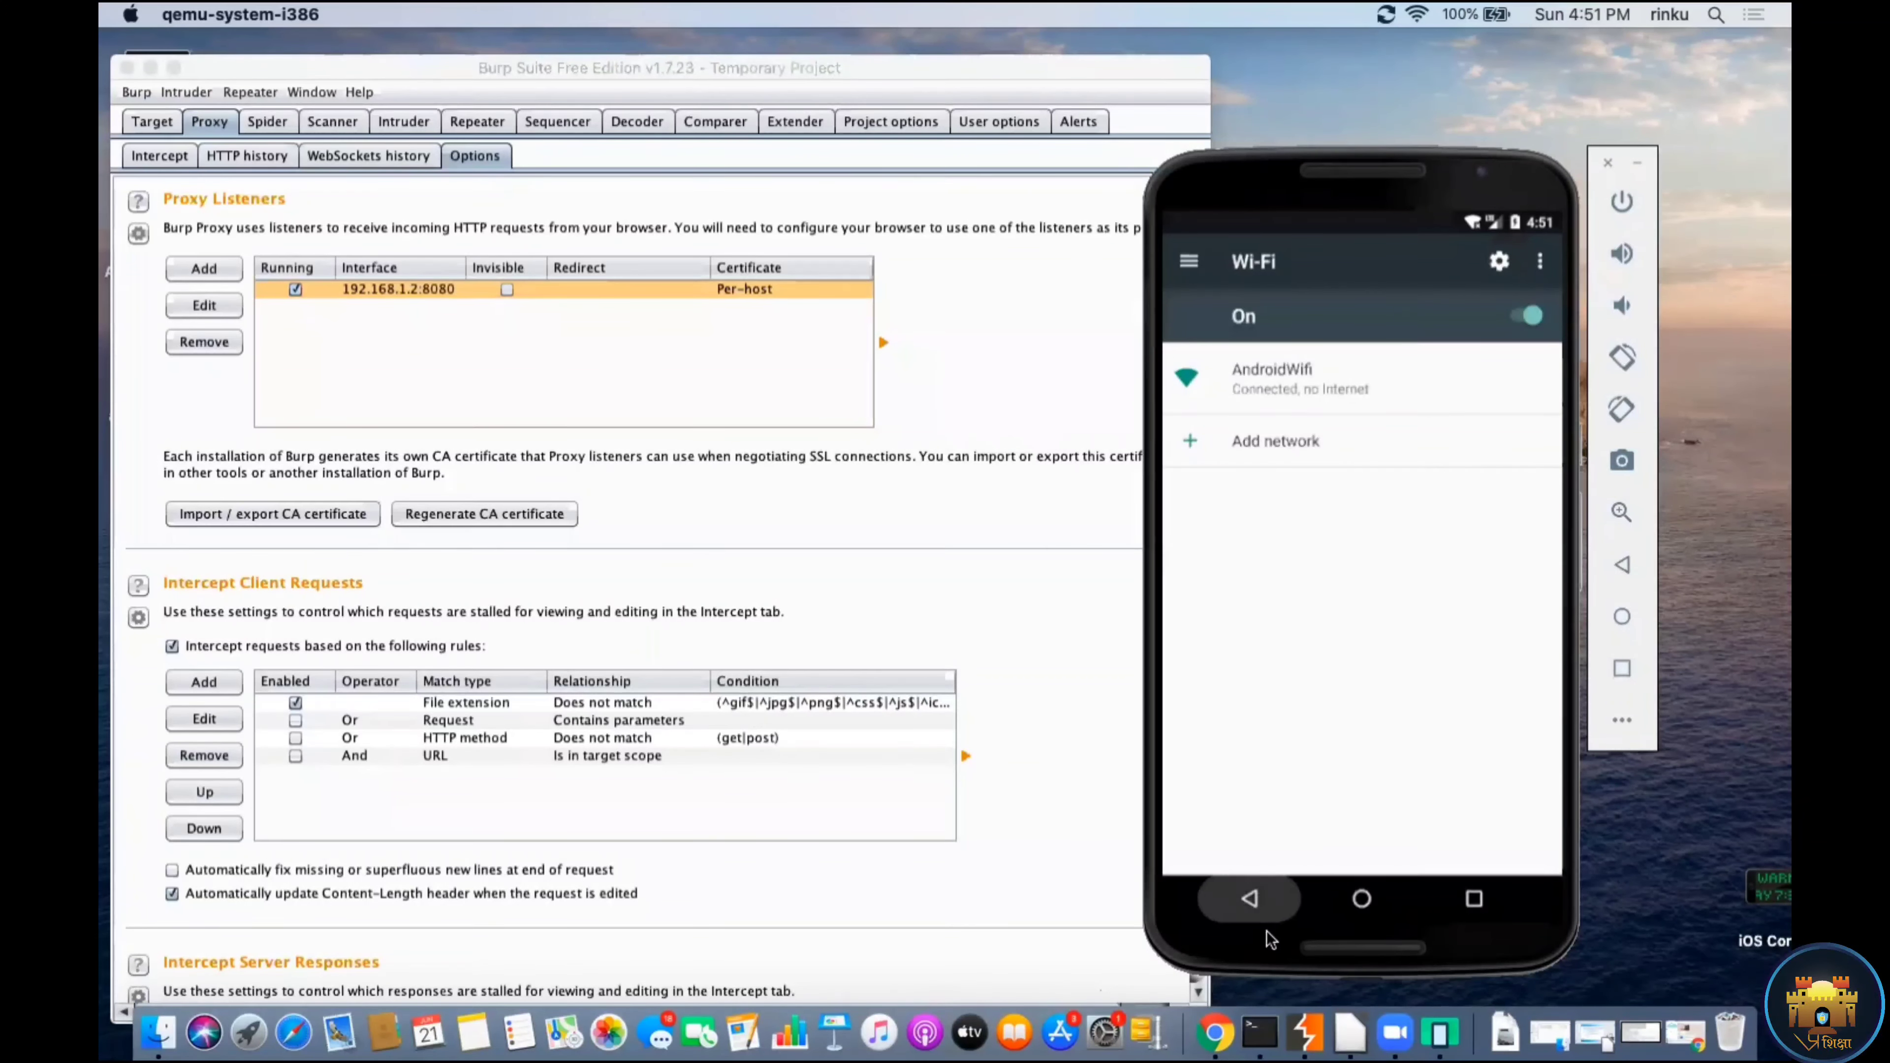
left_click(1252, 899)
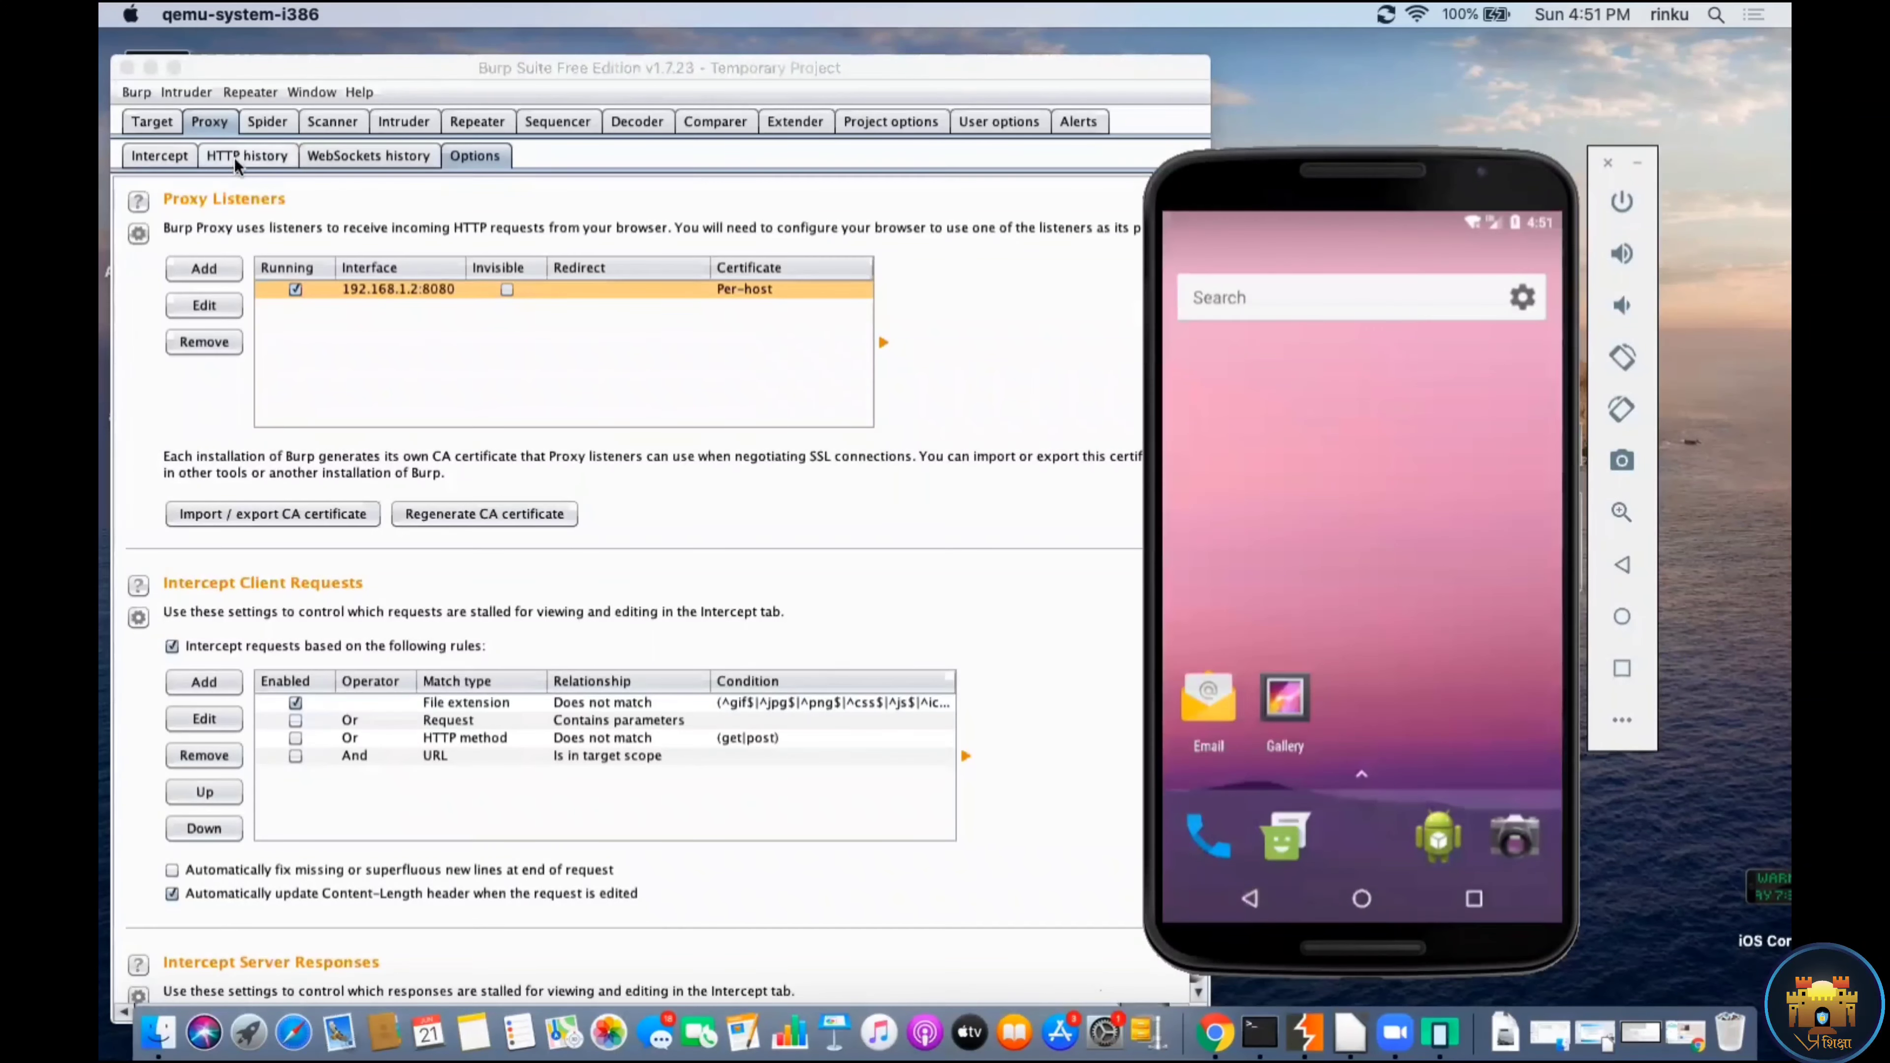
left_click(174, 161)
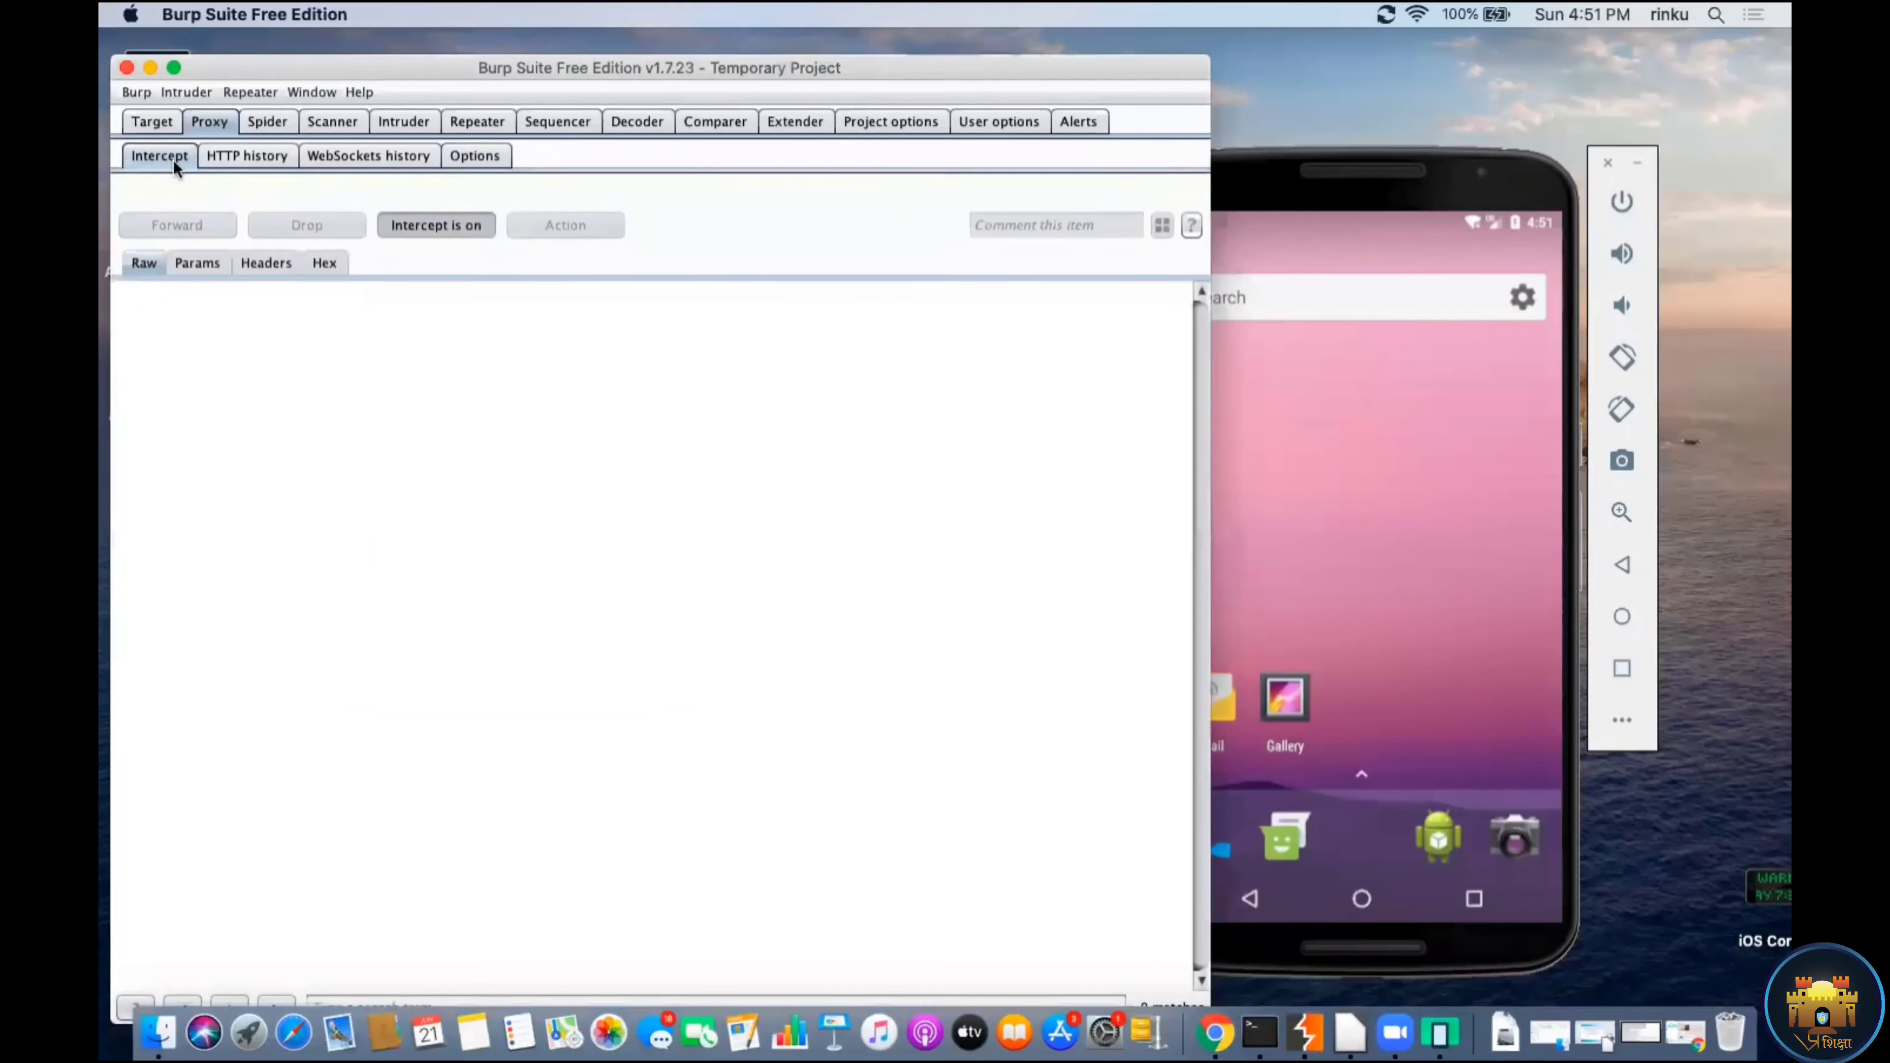
left_click(1251, 505)
left_click(1436, 836)
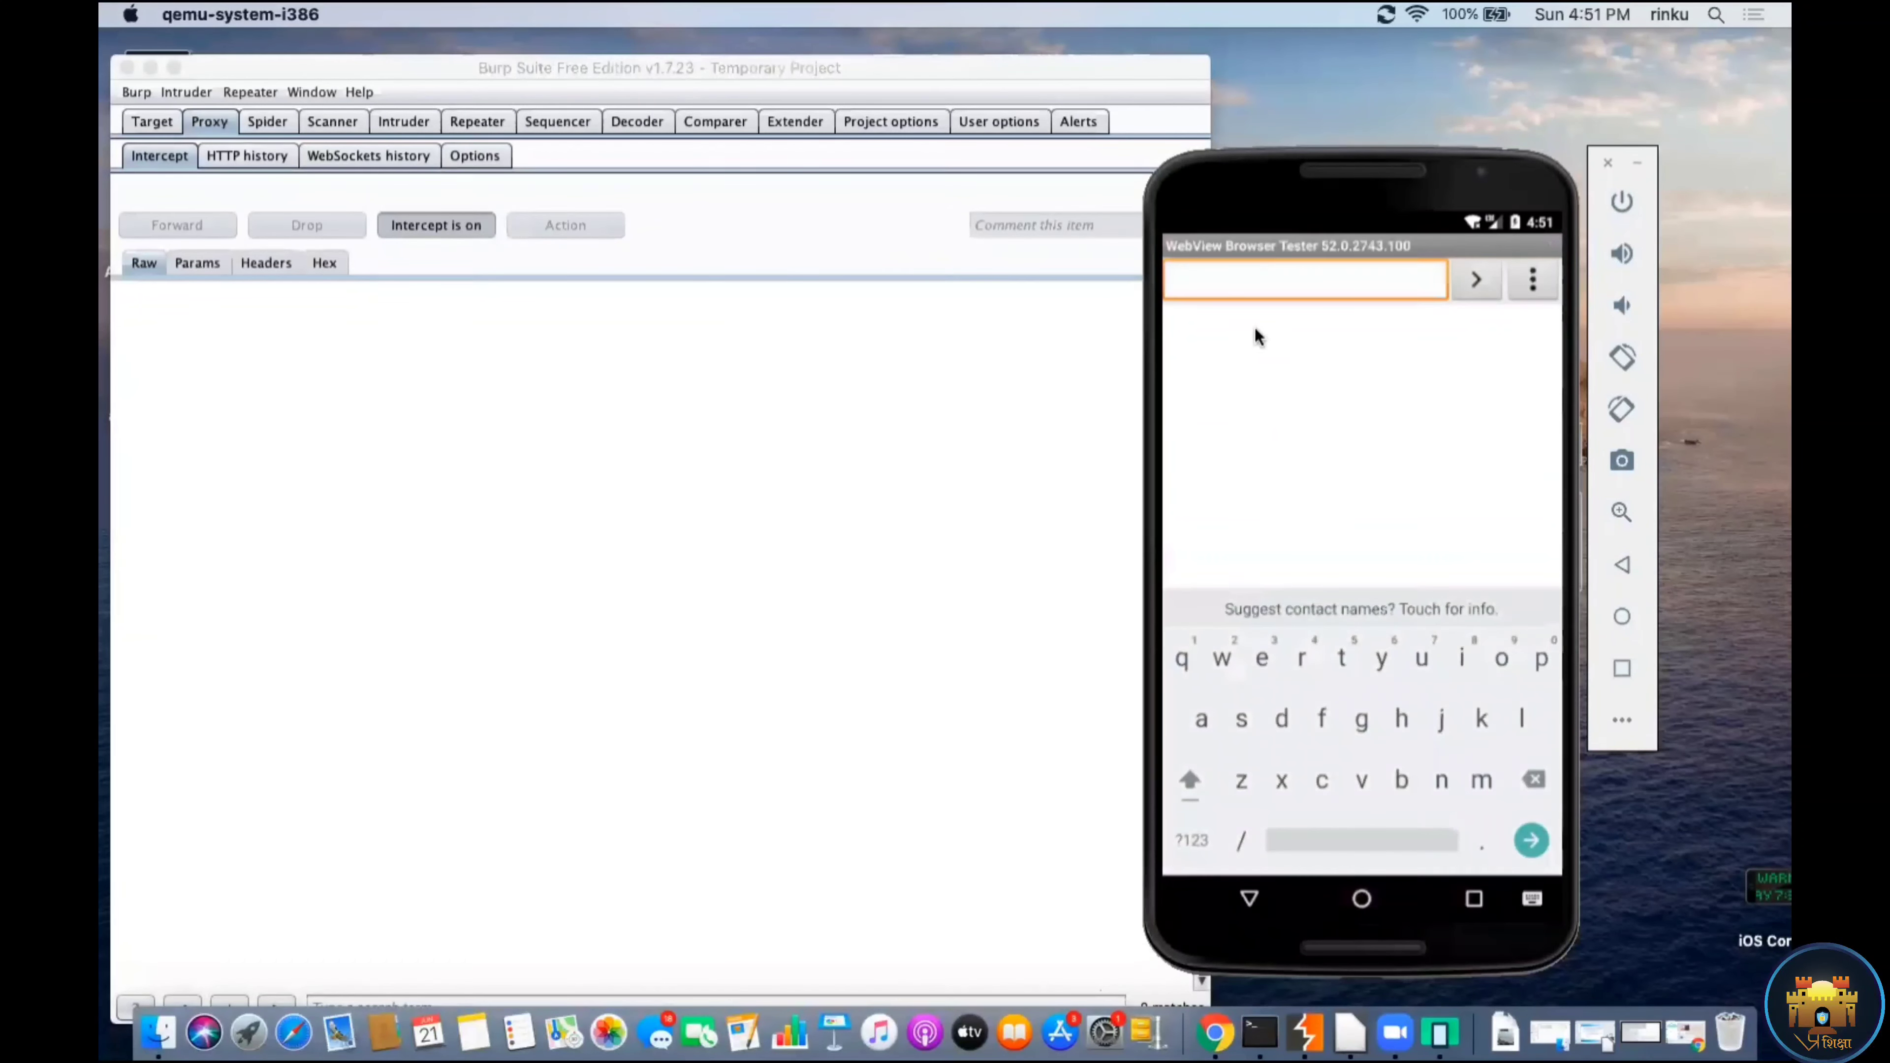
type("http://www")
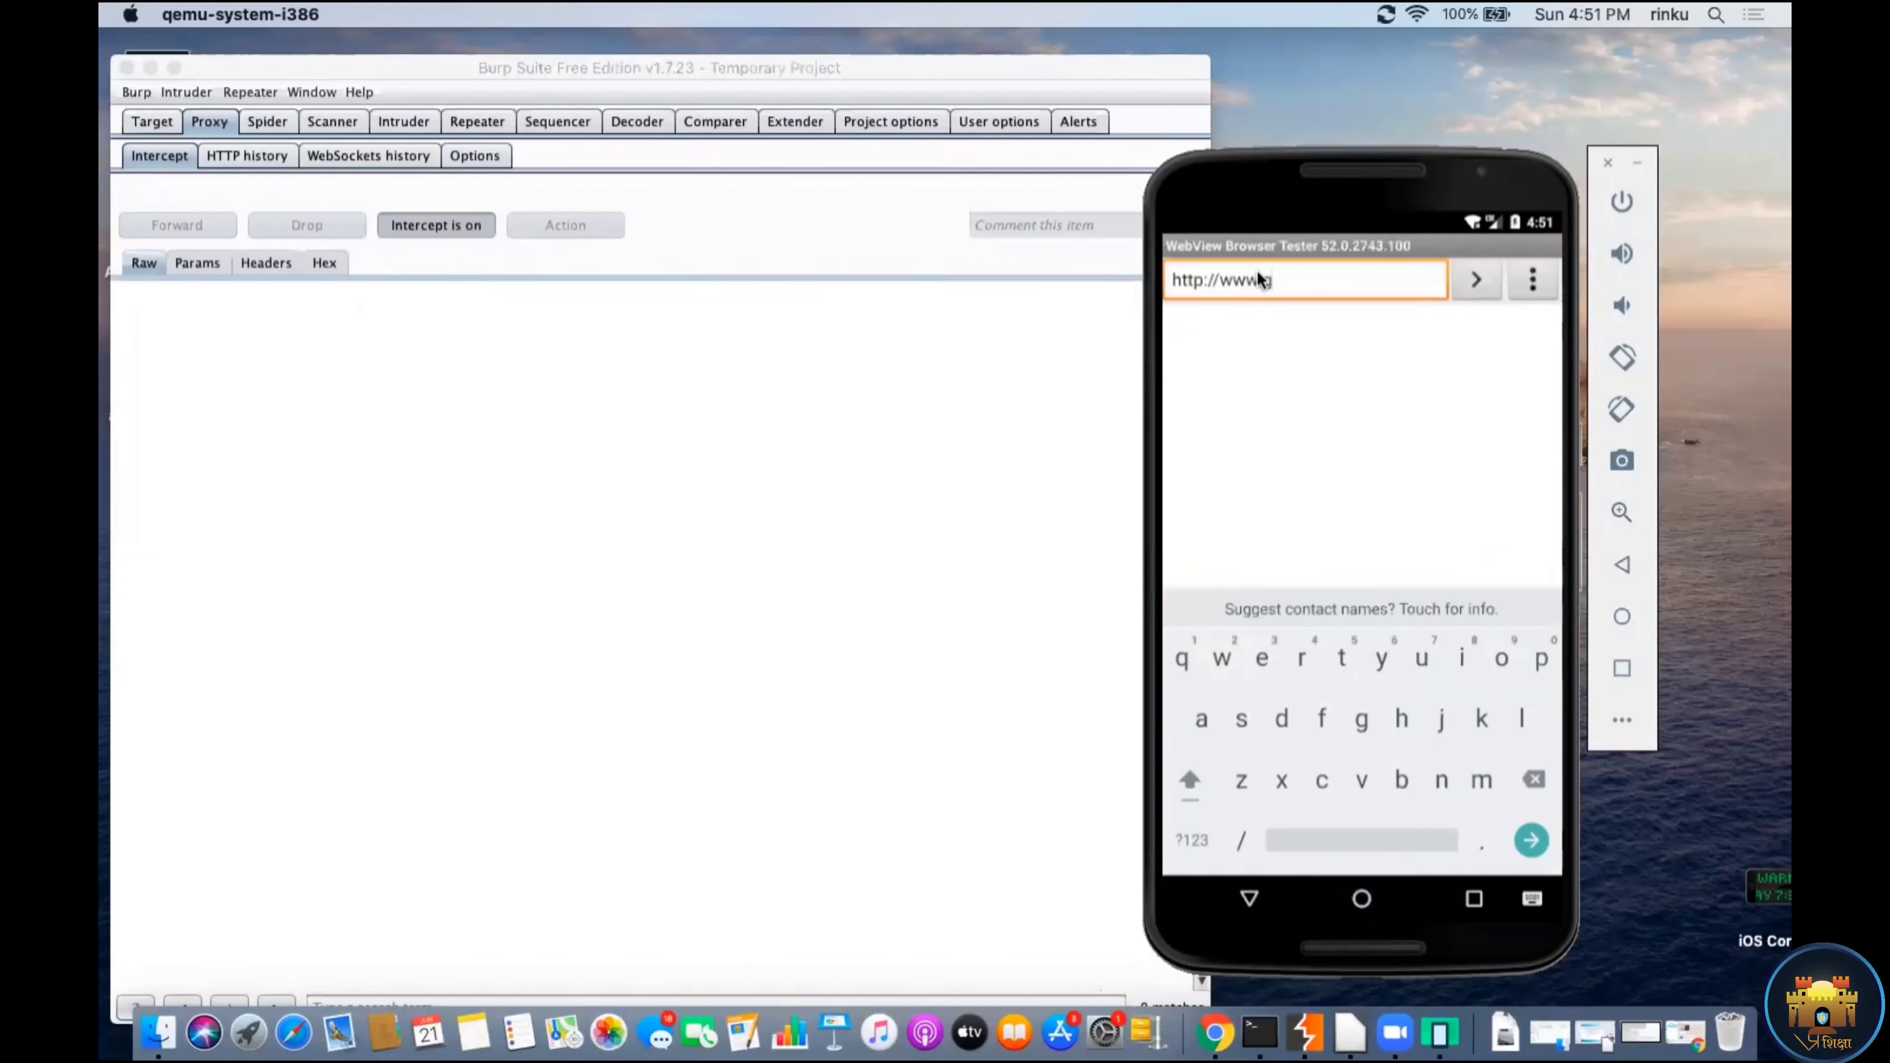
type(".google.com")
left_click(1481, 285)
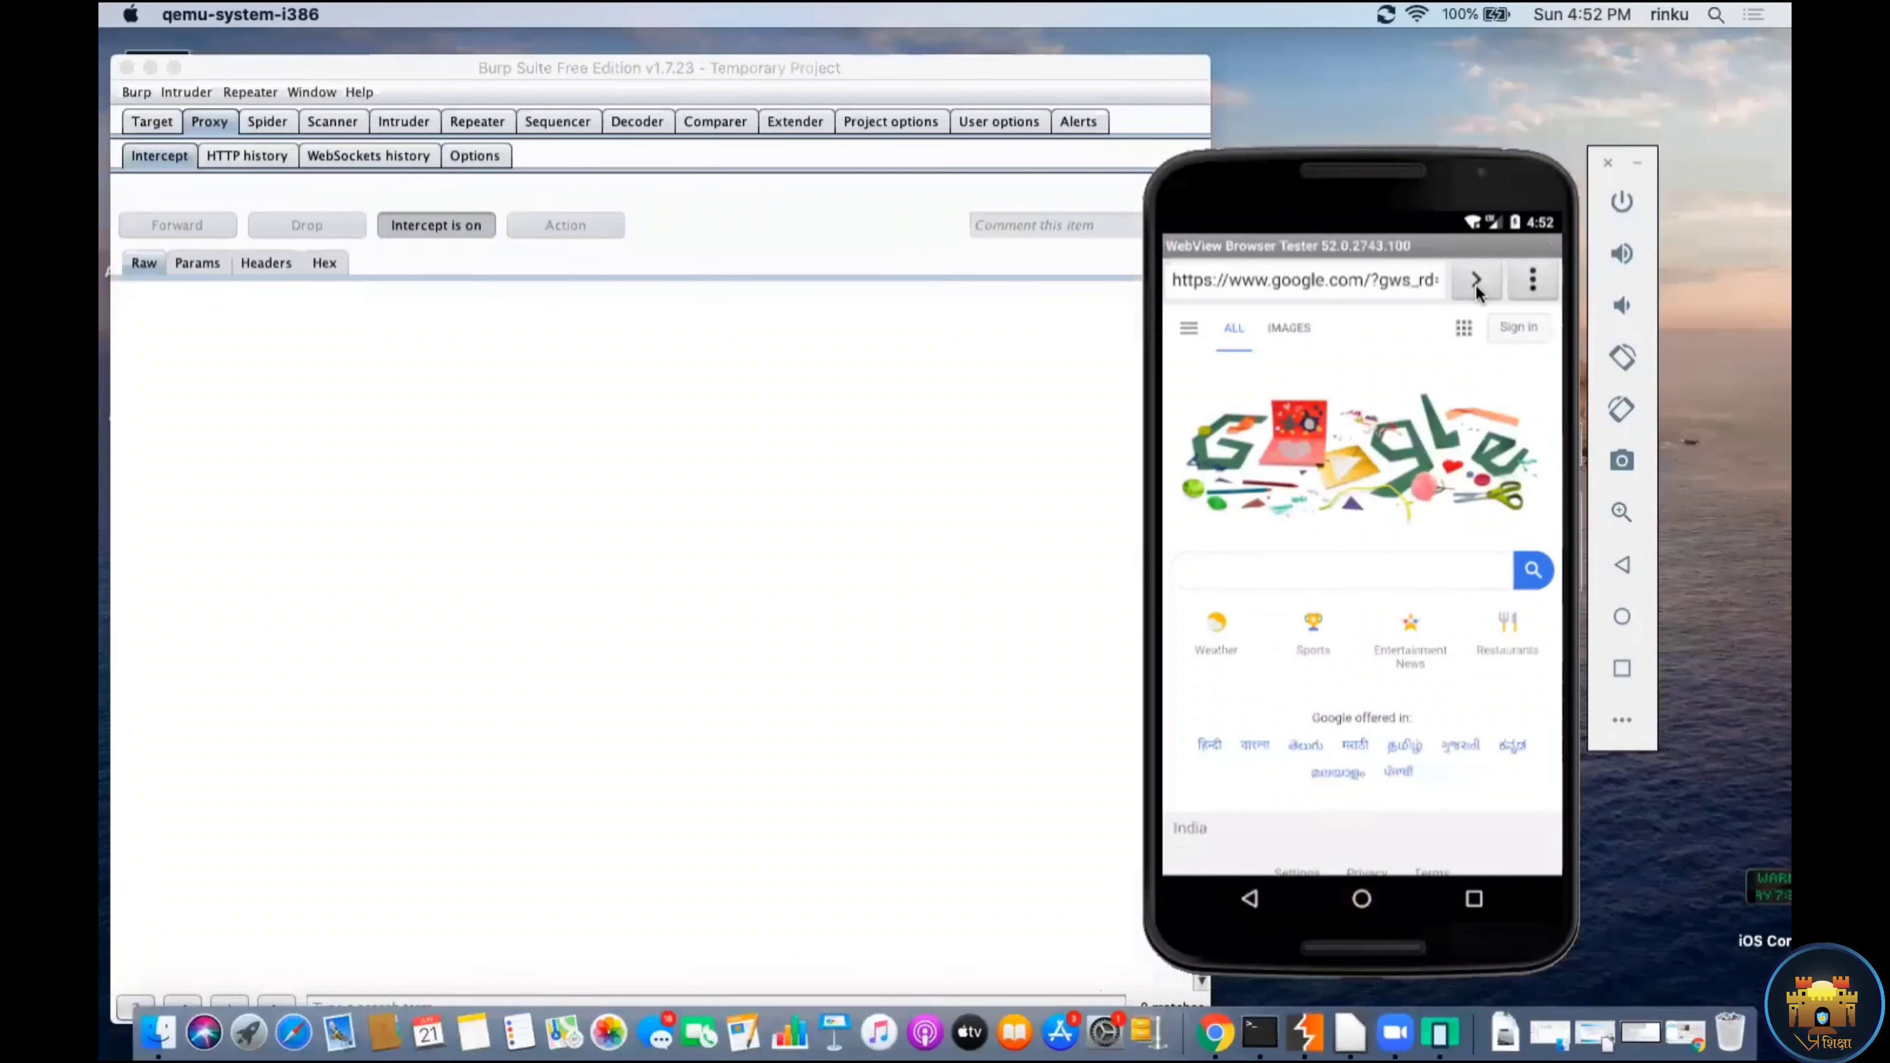
Step: Leave the WebView browser for the emulator's home screen and open the list of all apps
left_click(1288, 285)
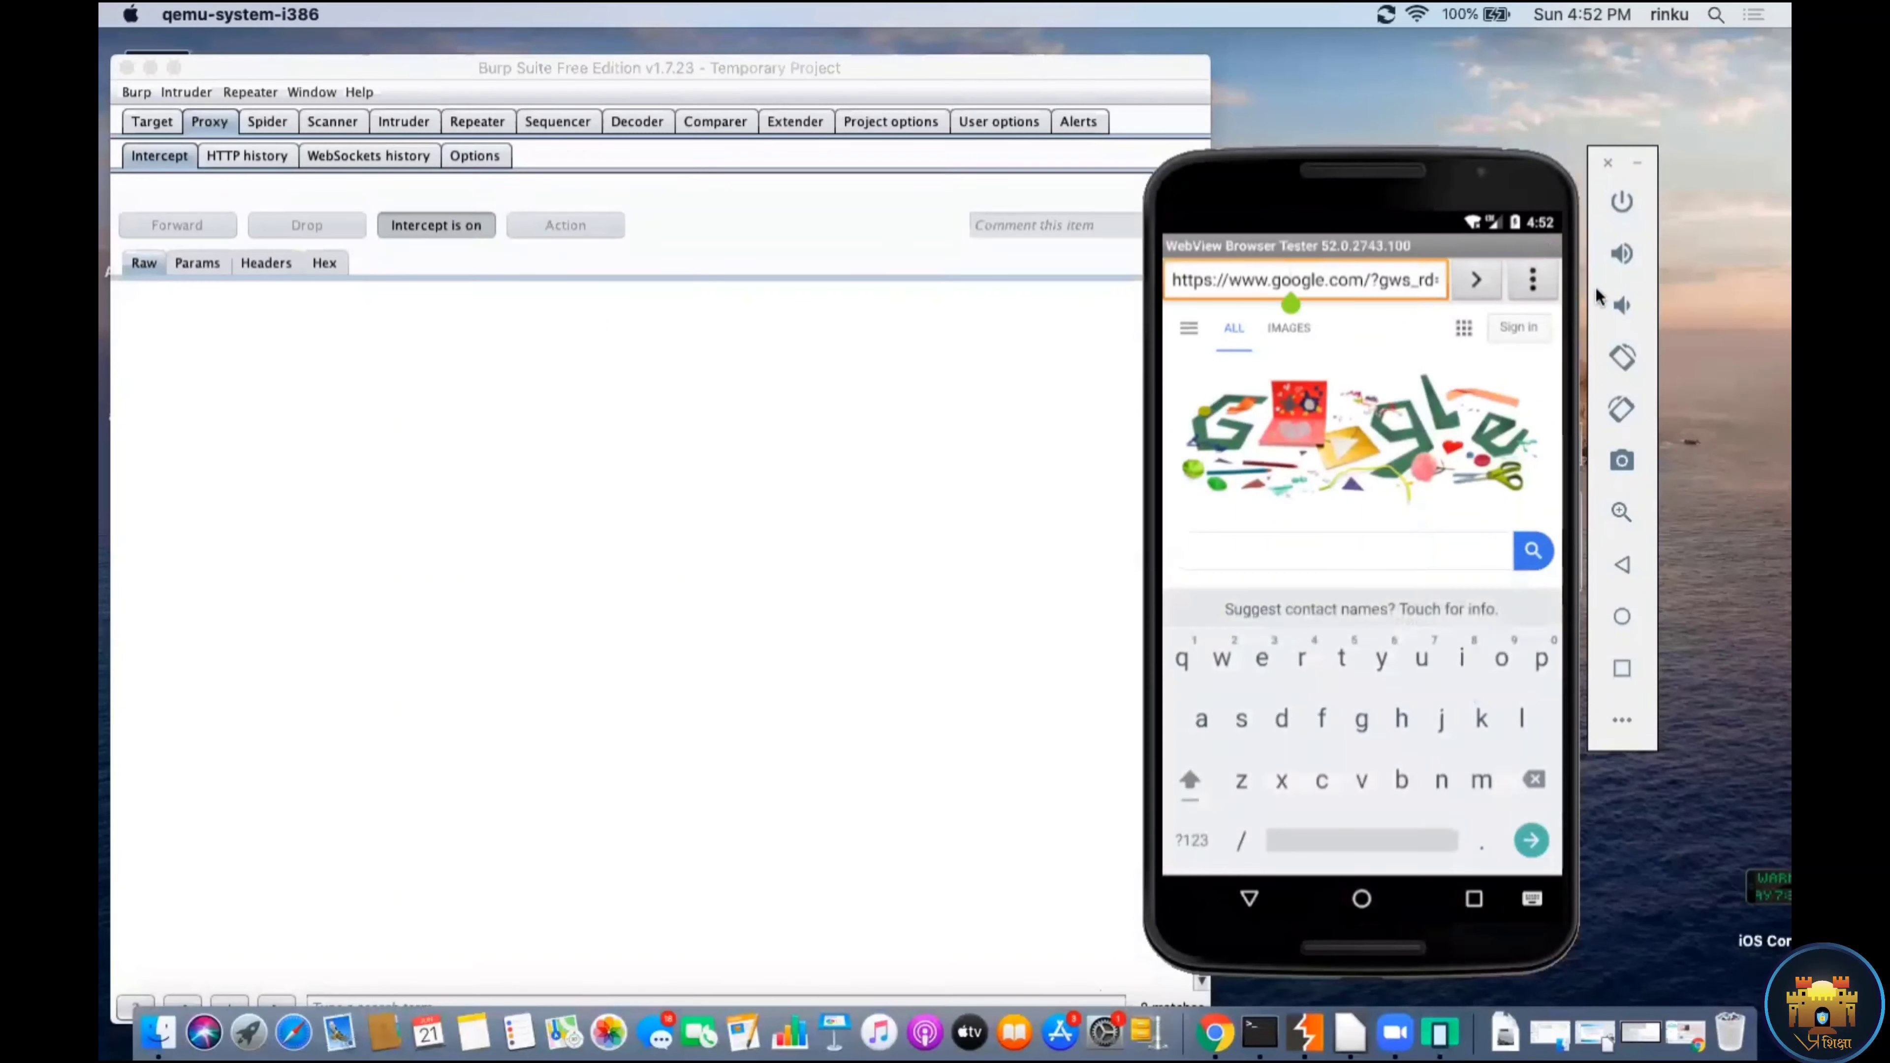
left_click(1537, 282)
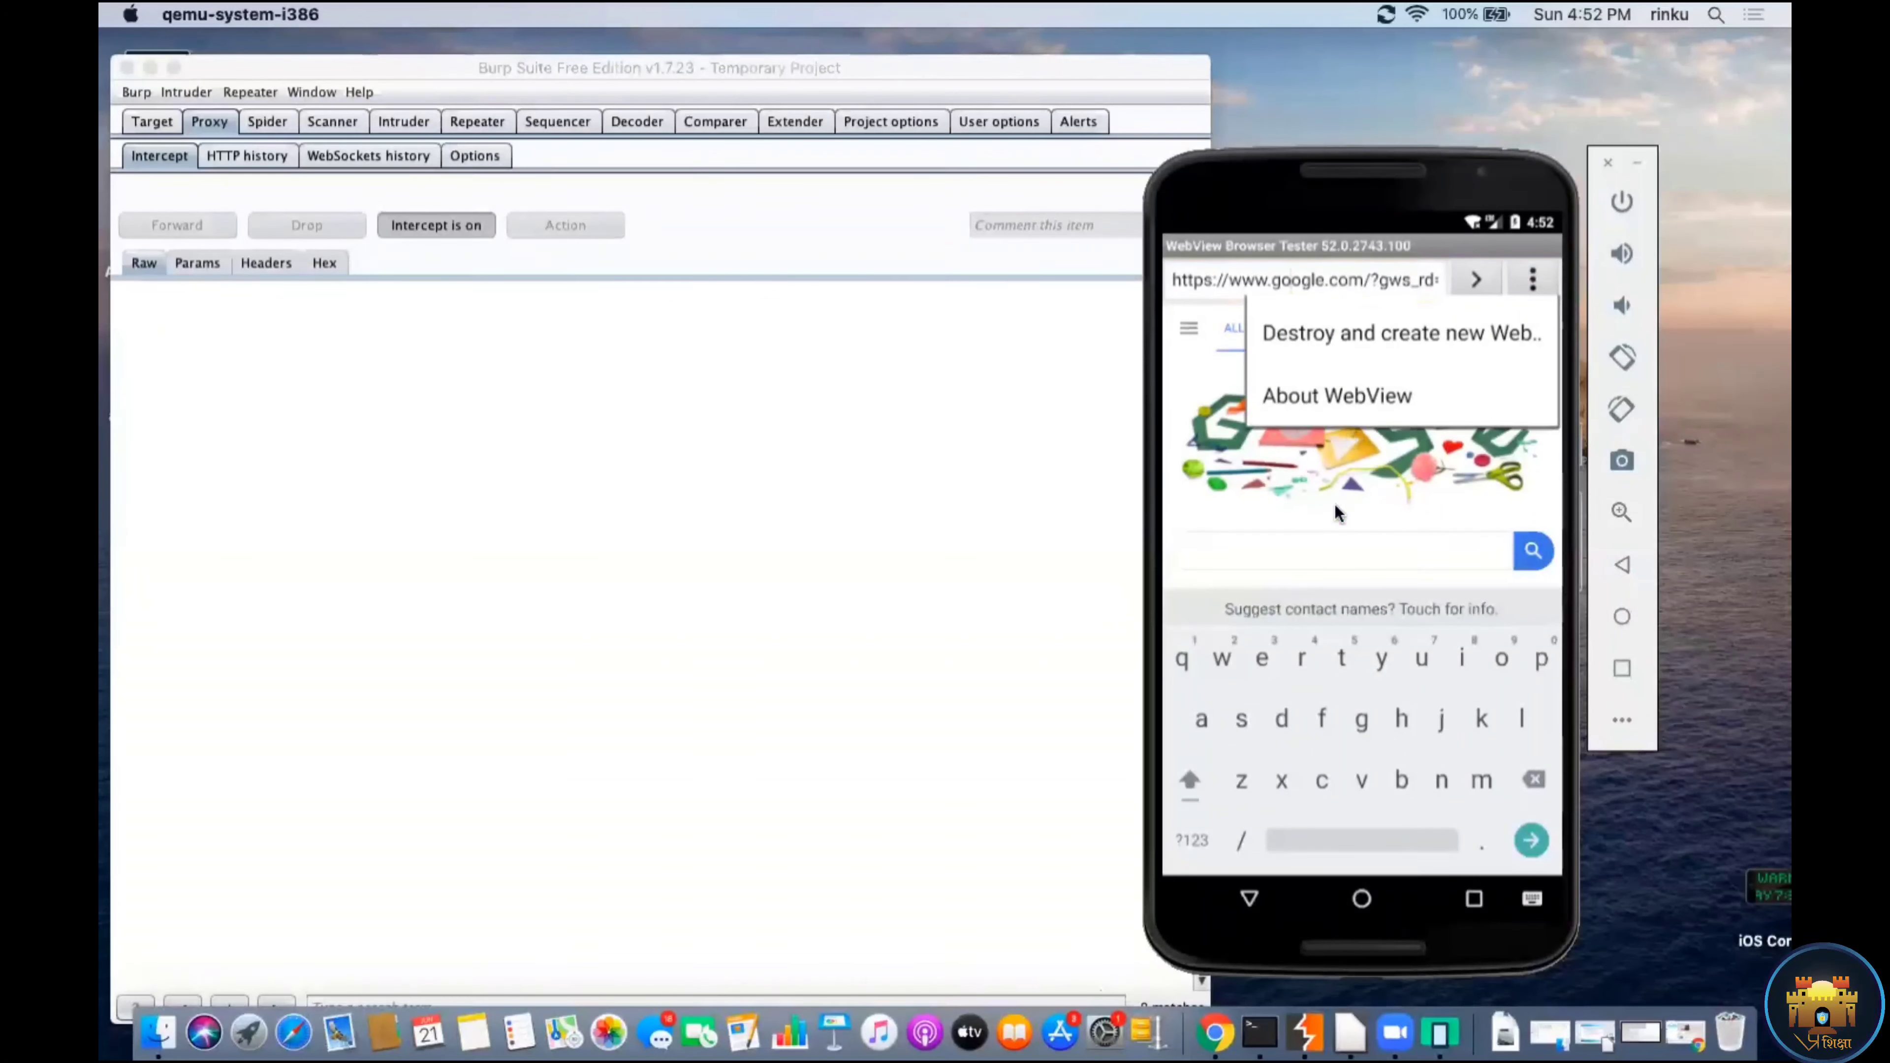
left_click(1258, 901)
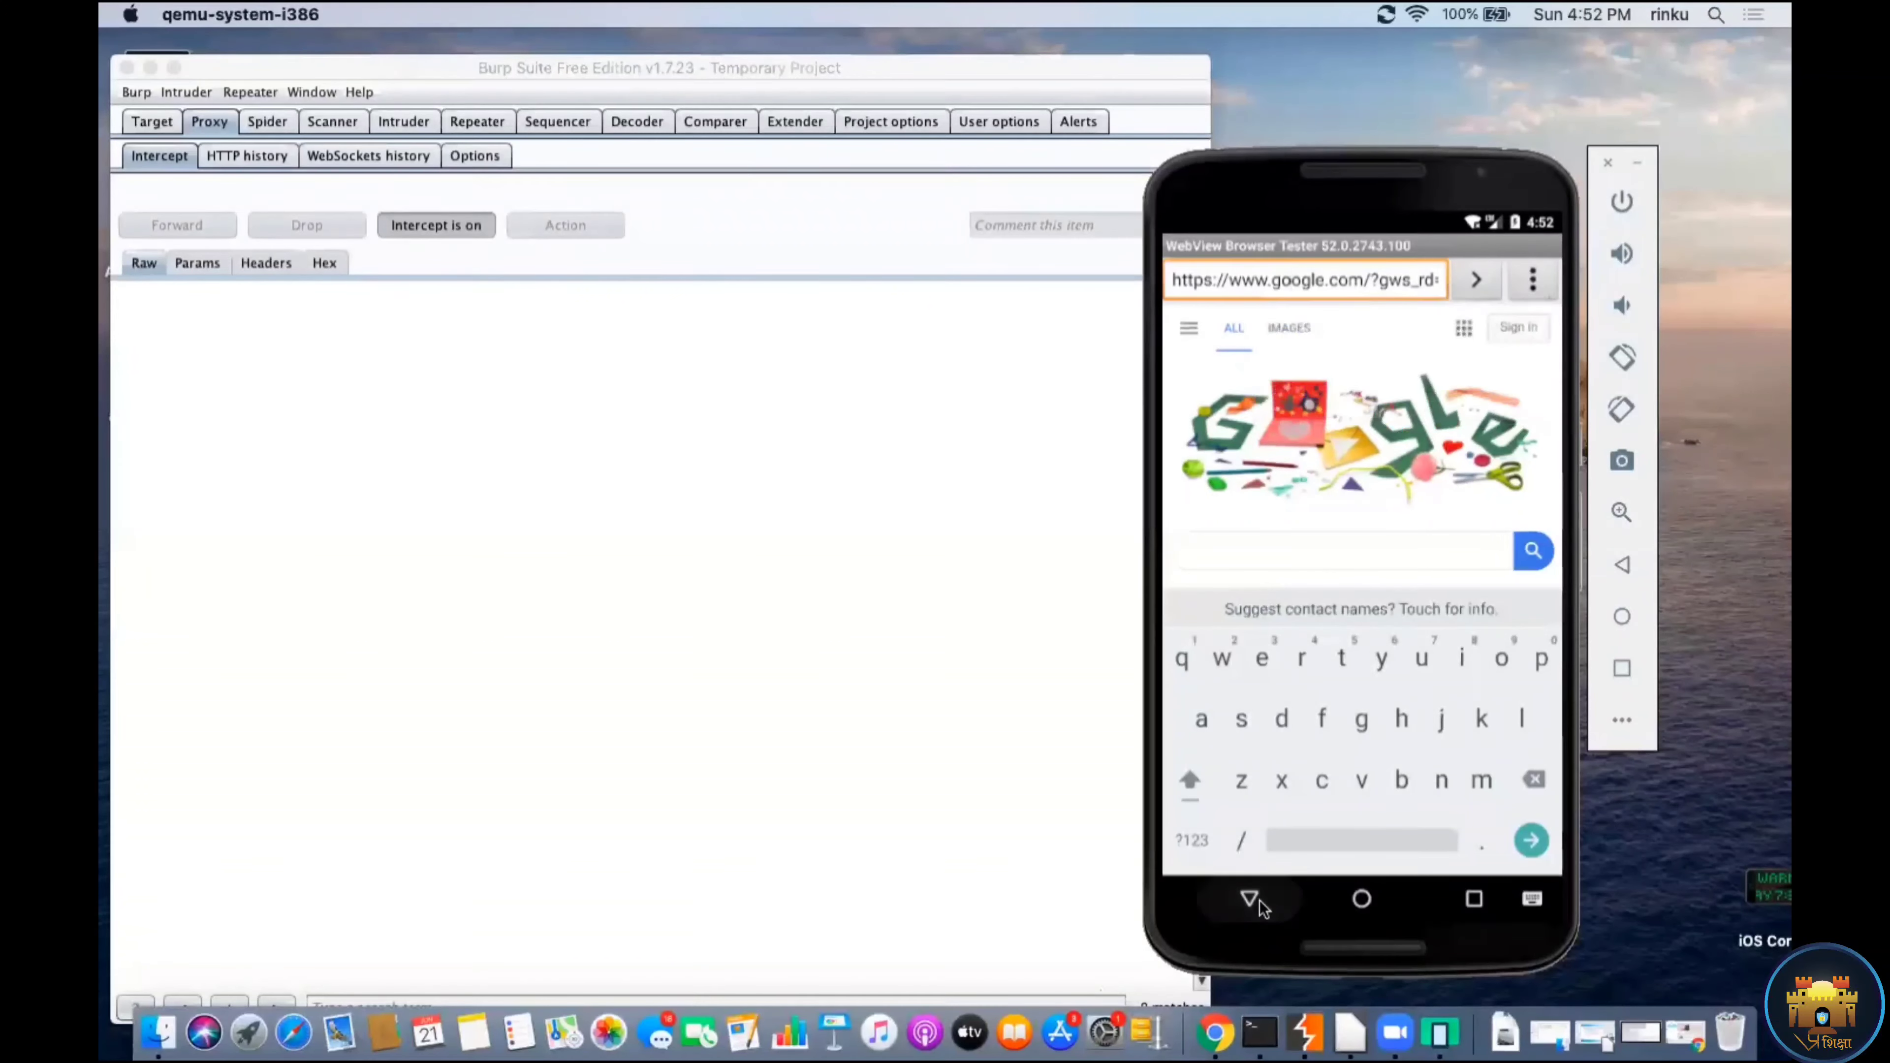
left_click(1252, 901)
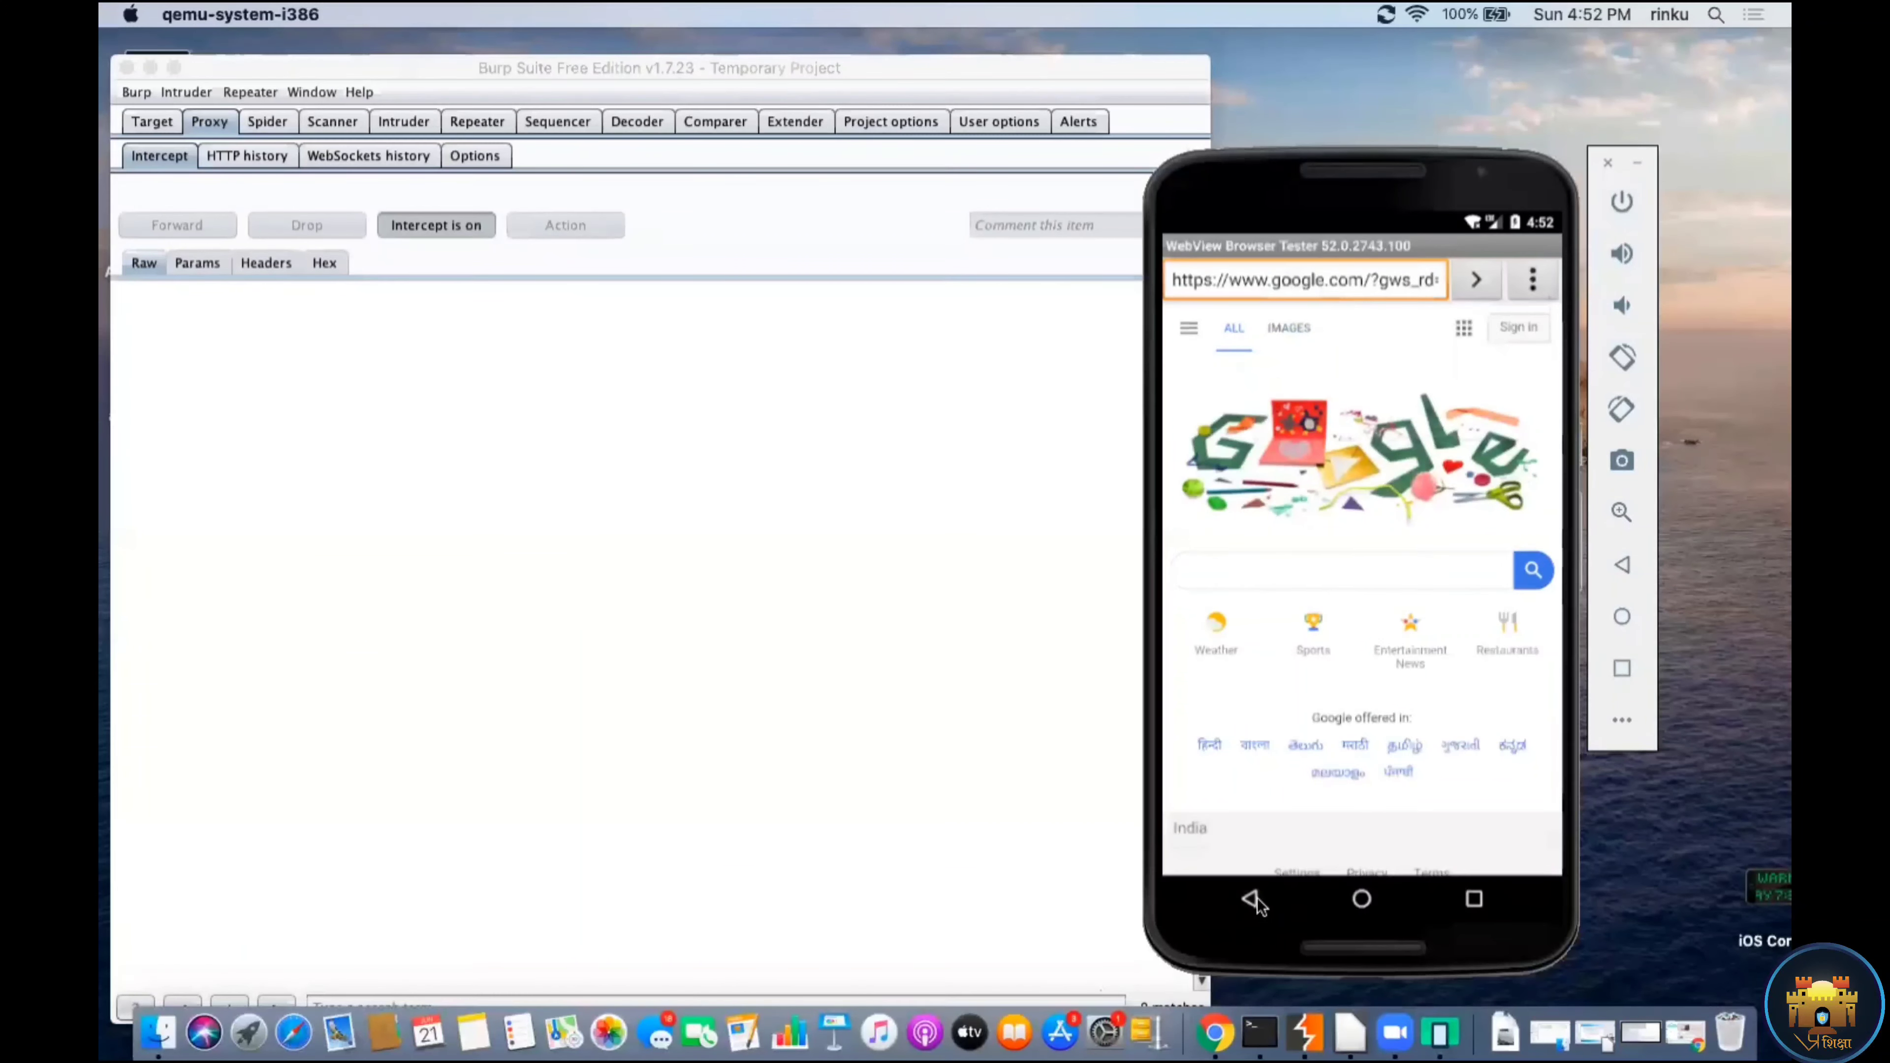
left_click(1257, 902)
left_click(1359, 907)
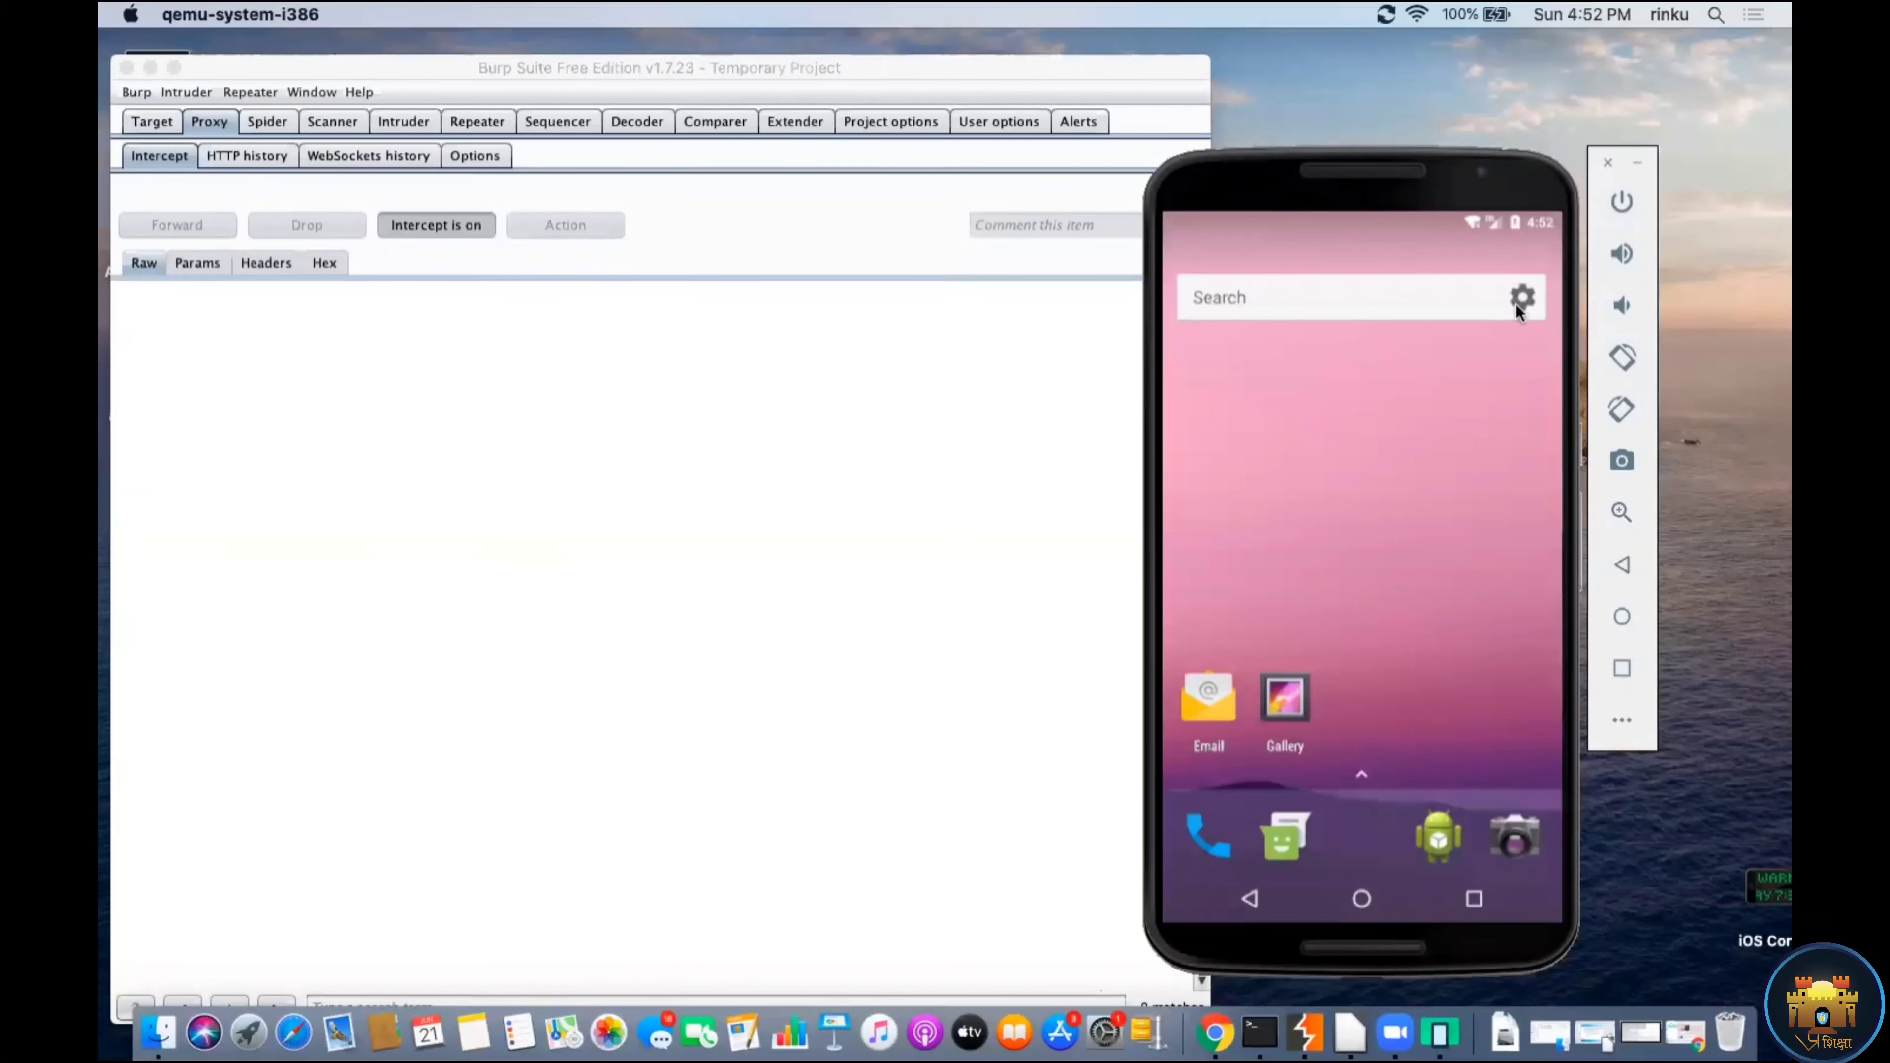
left_click_drag(1362, 778, 1350, 392)
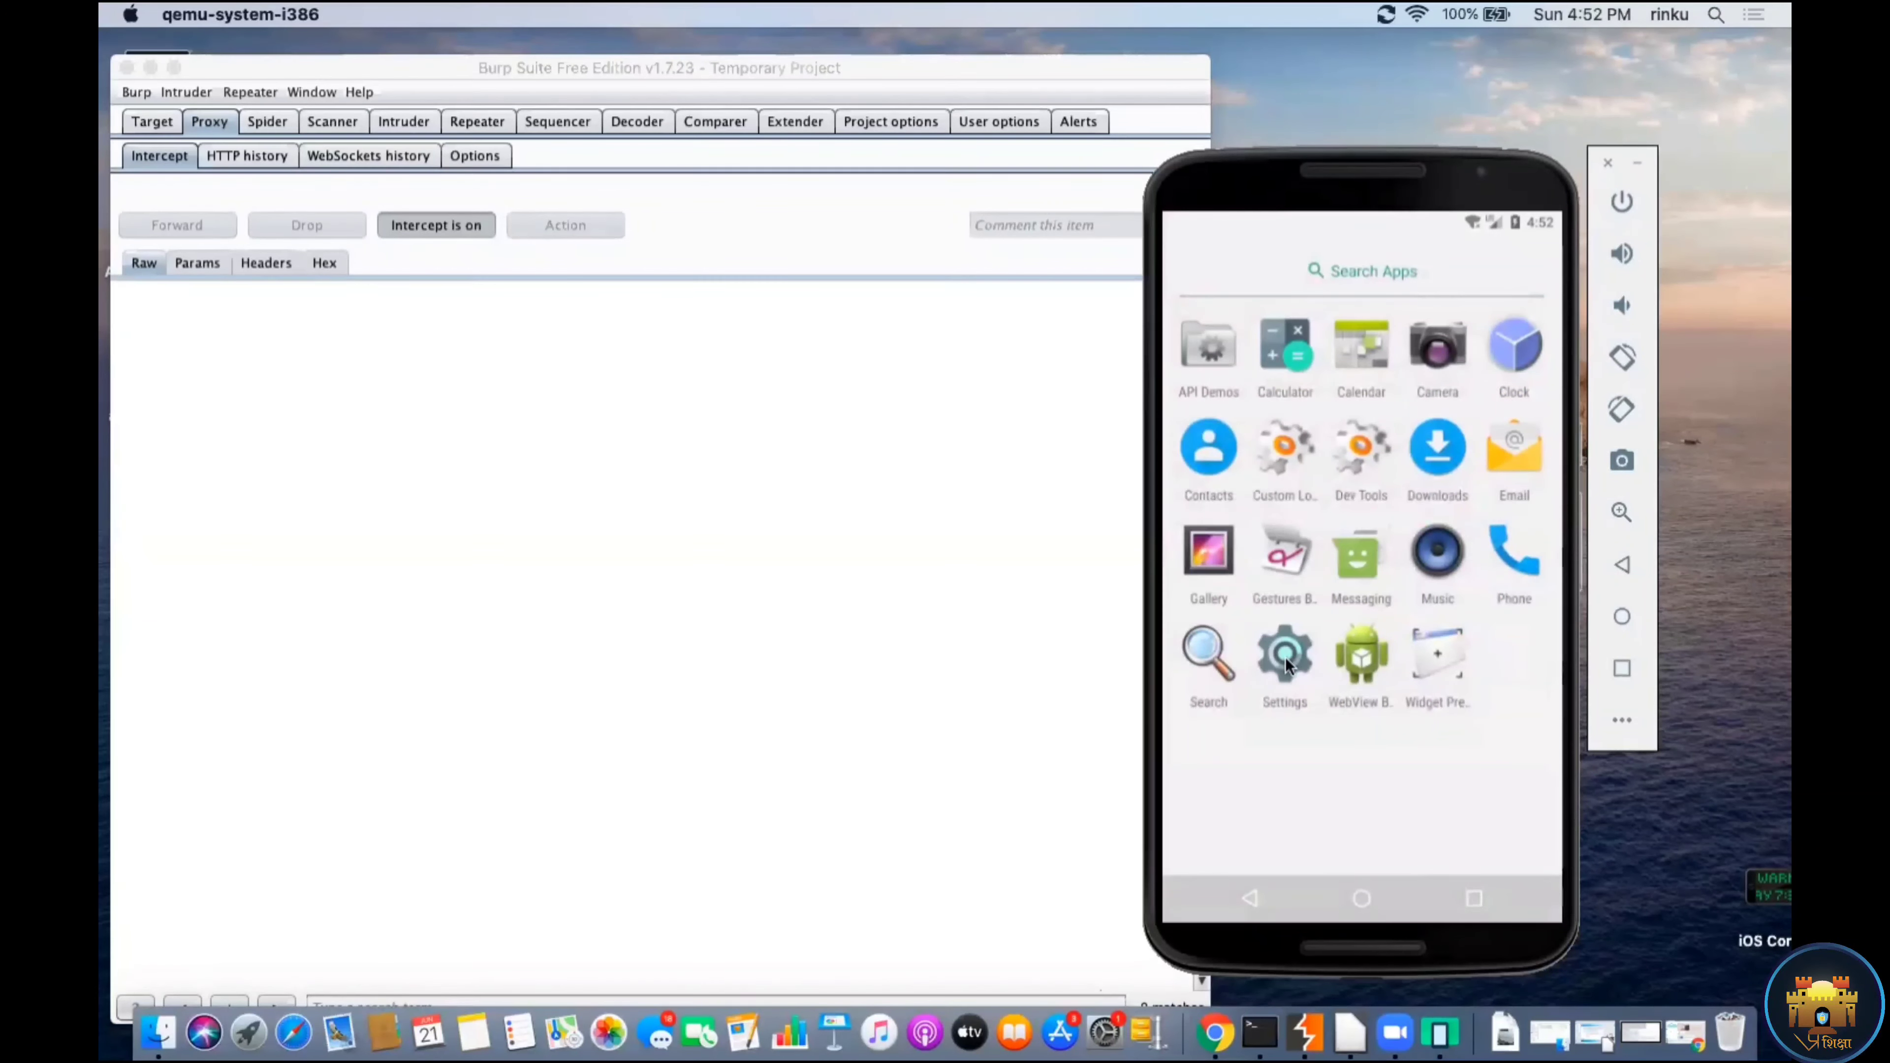
Step: Open the modify dialog of the AndroidWifi network in the emulator's Wi-Fi settings
left_click(1285, 657)
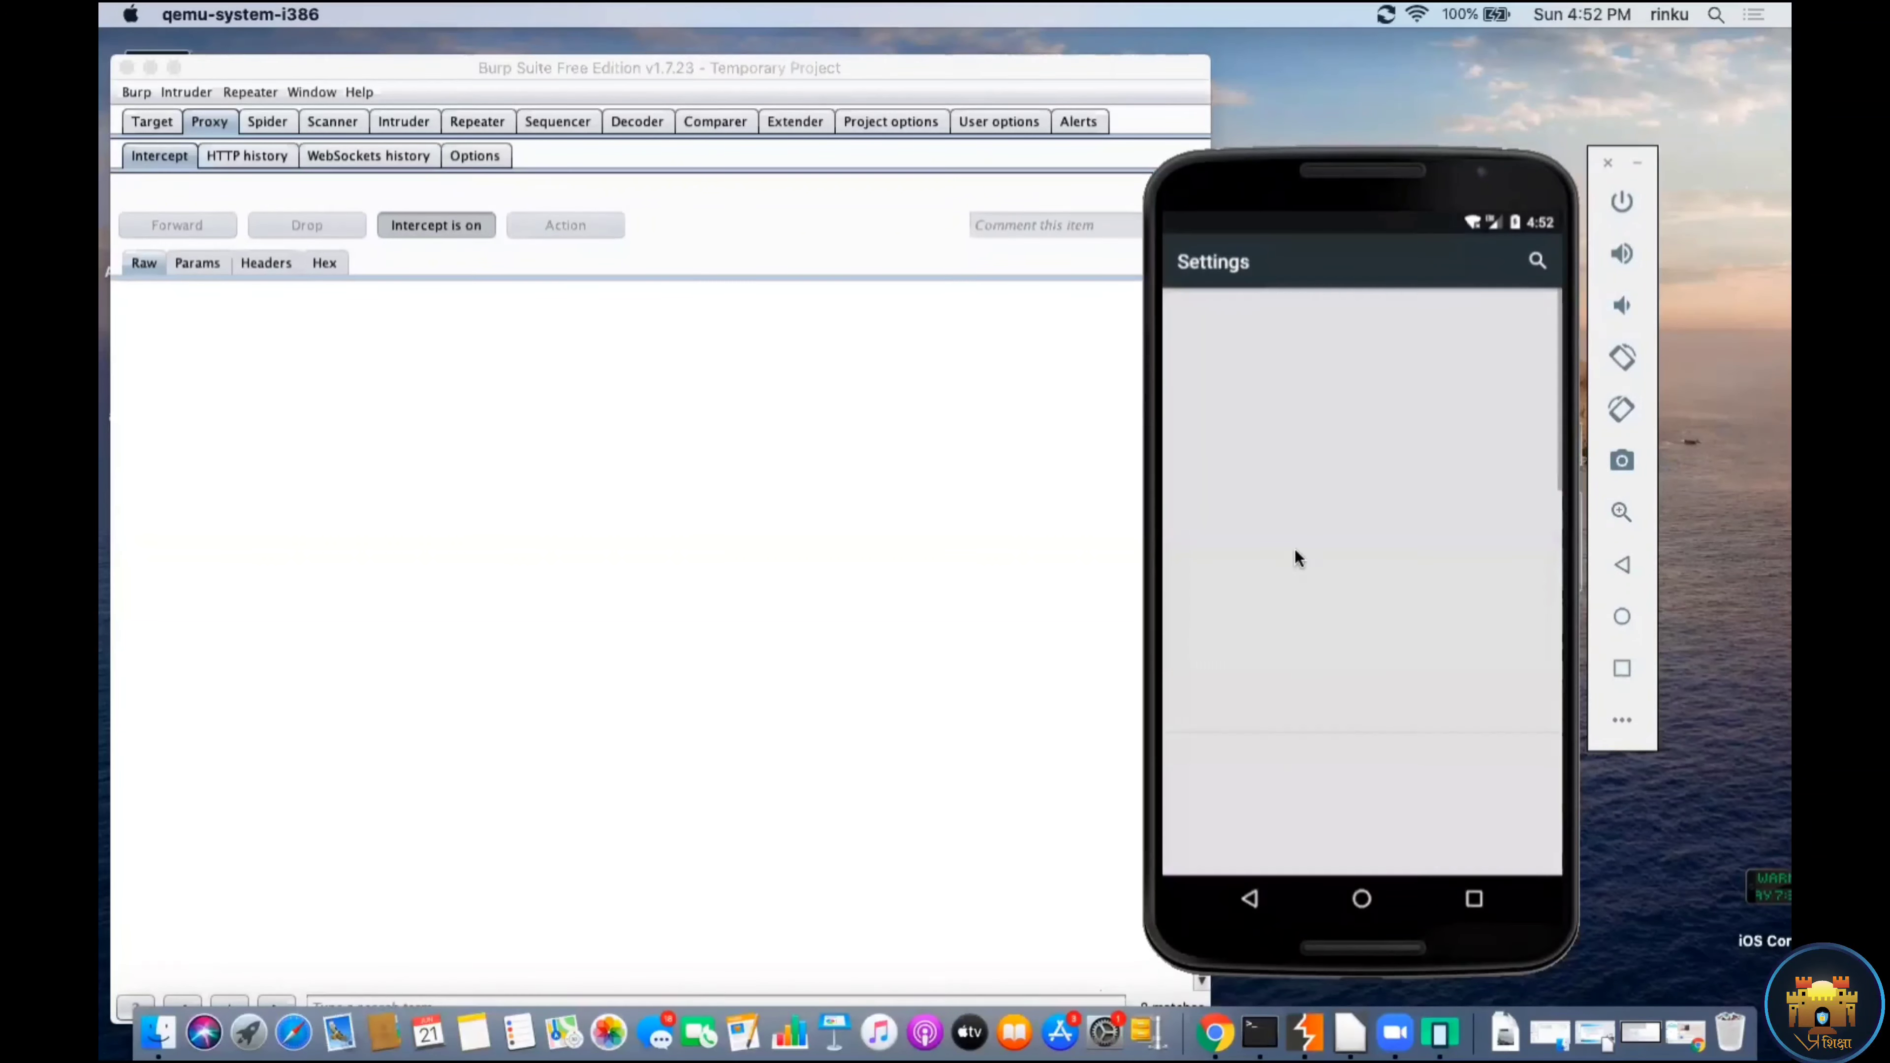
left_click(1295, 551)
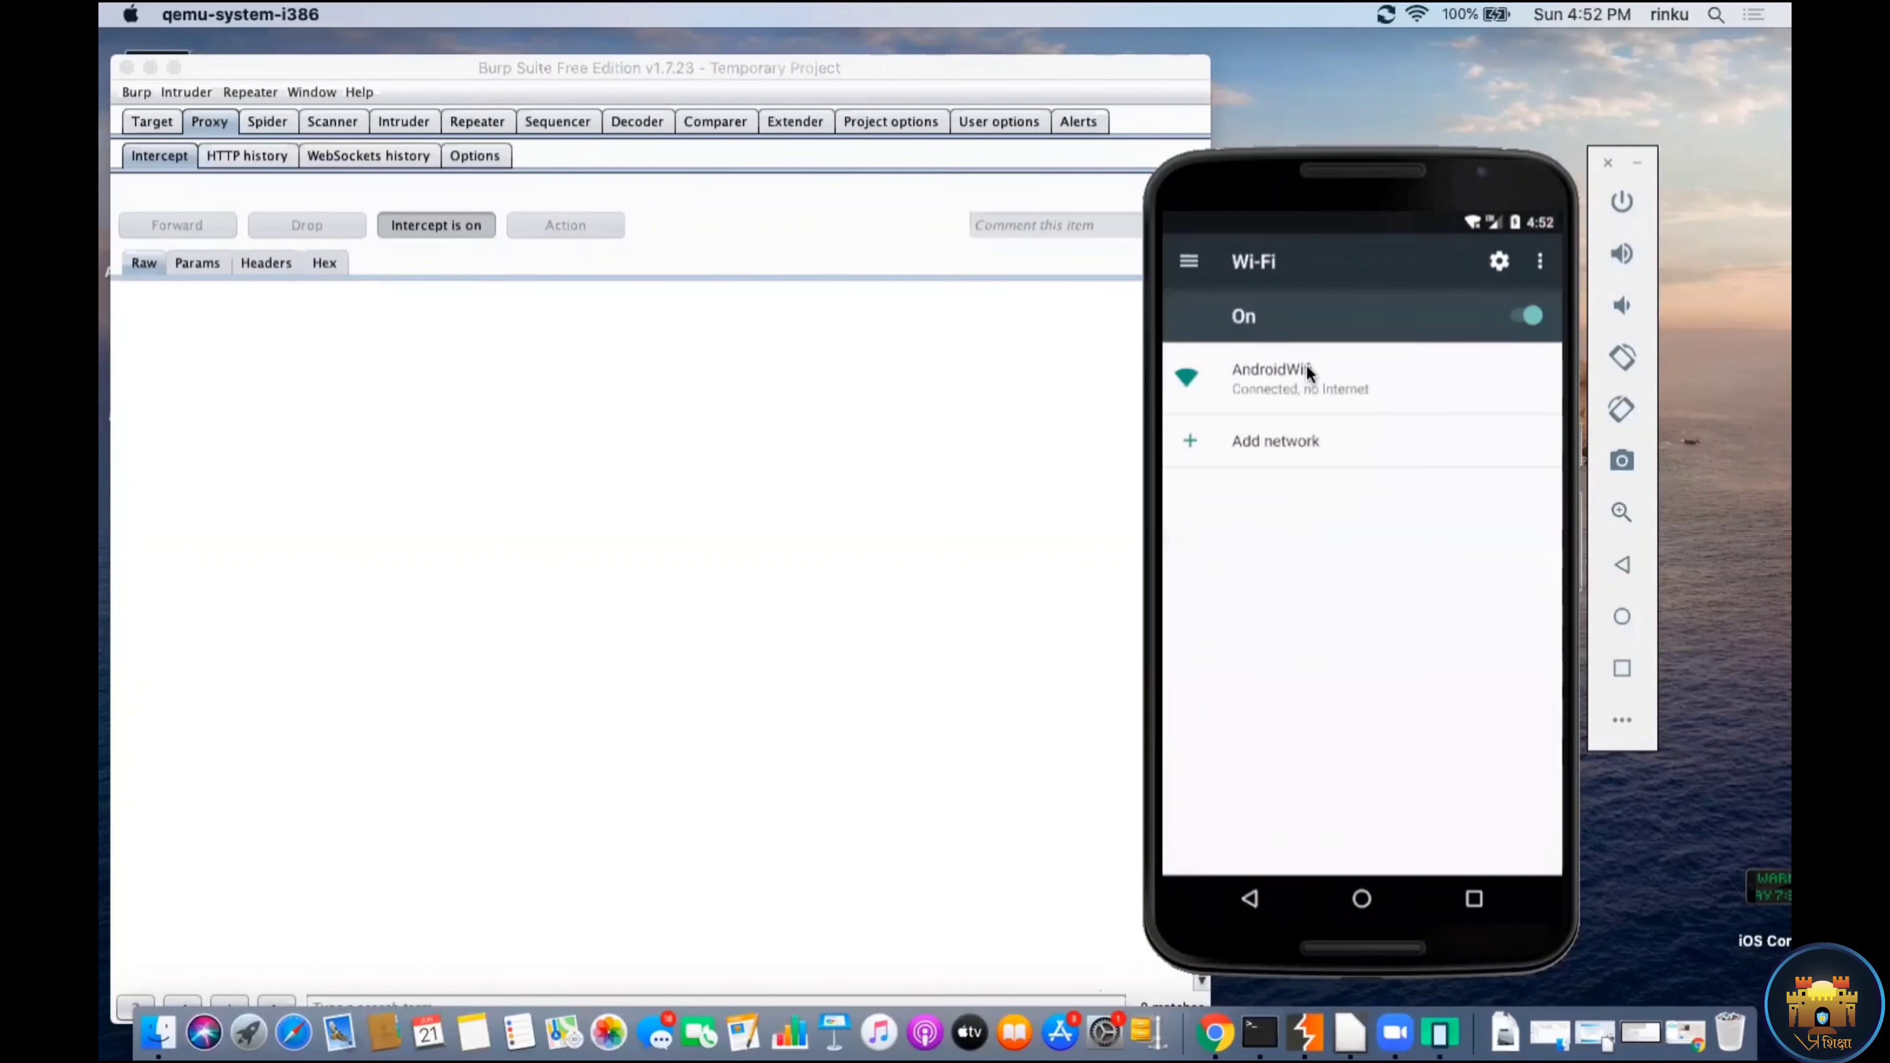
left_click(1306, 368)
left_click(1481, 691)
left_click(1311, 373)
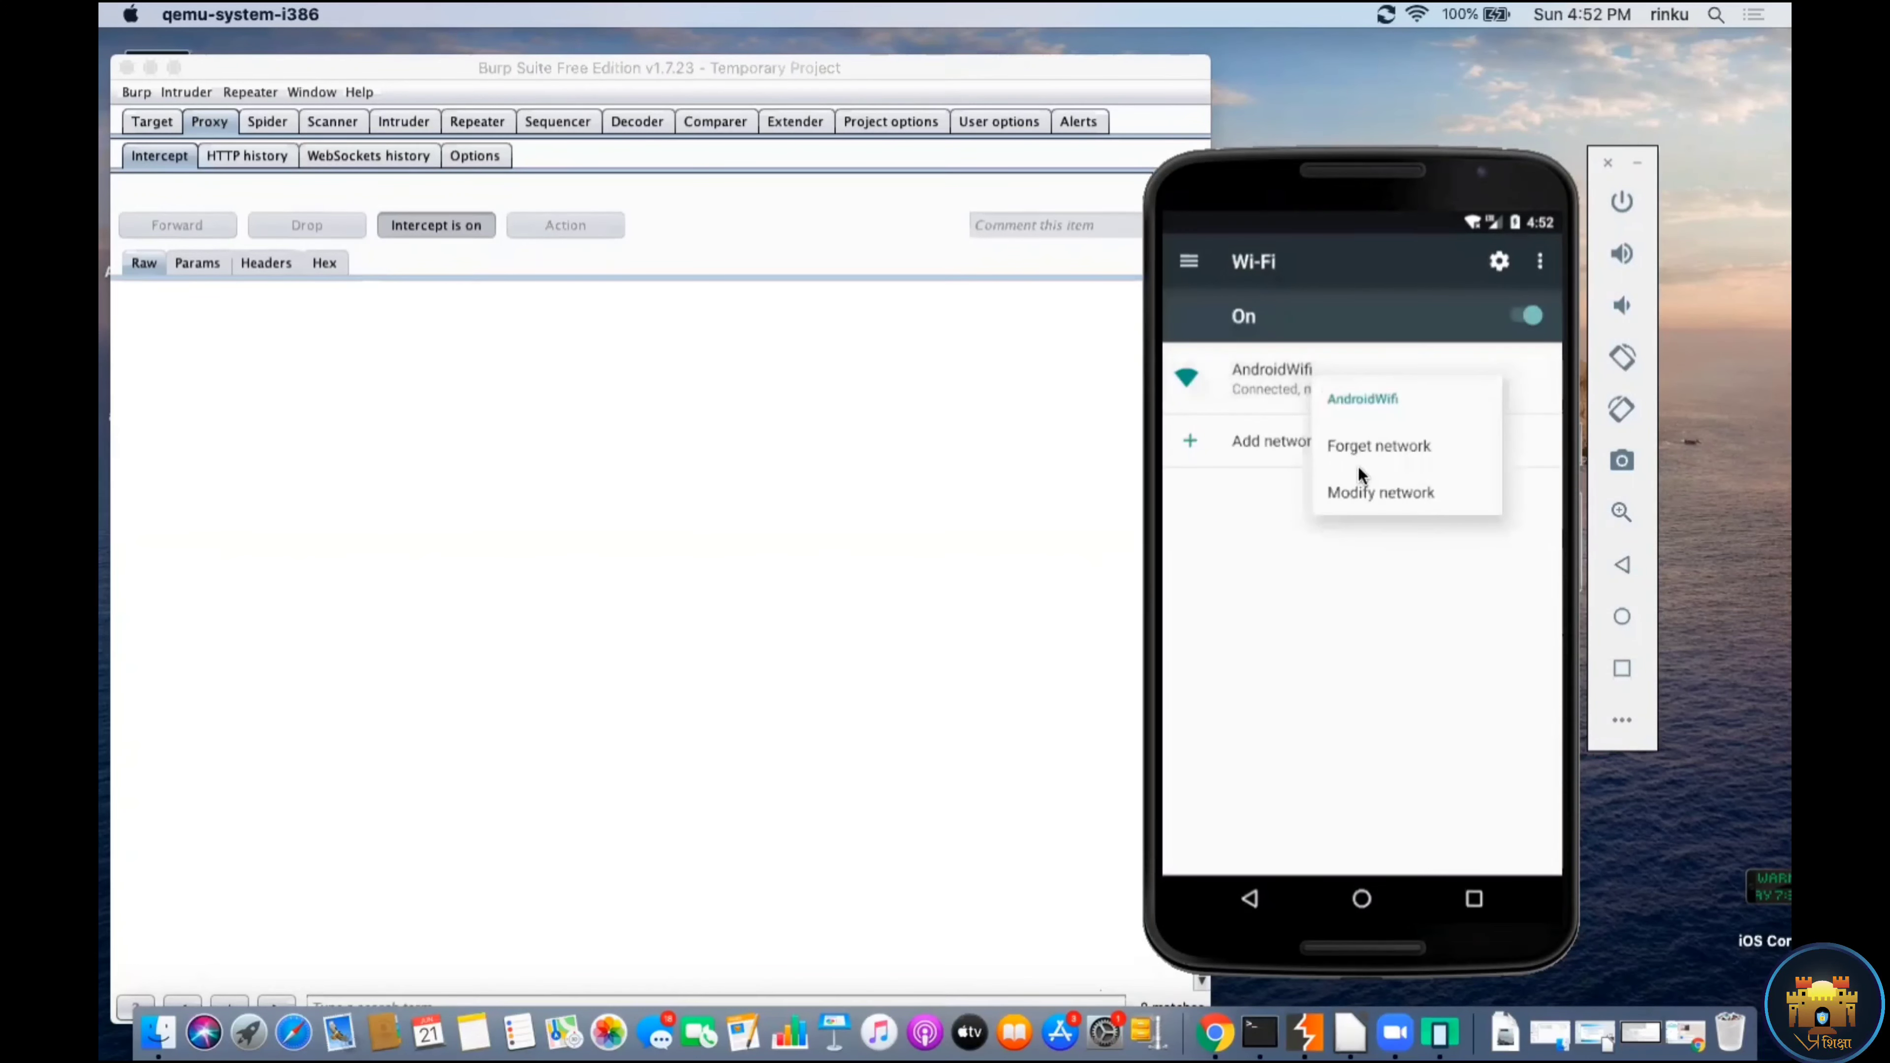
left_click(1361, 492)
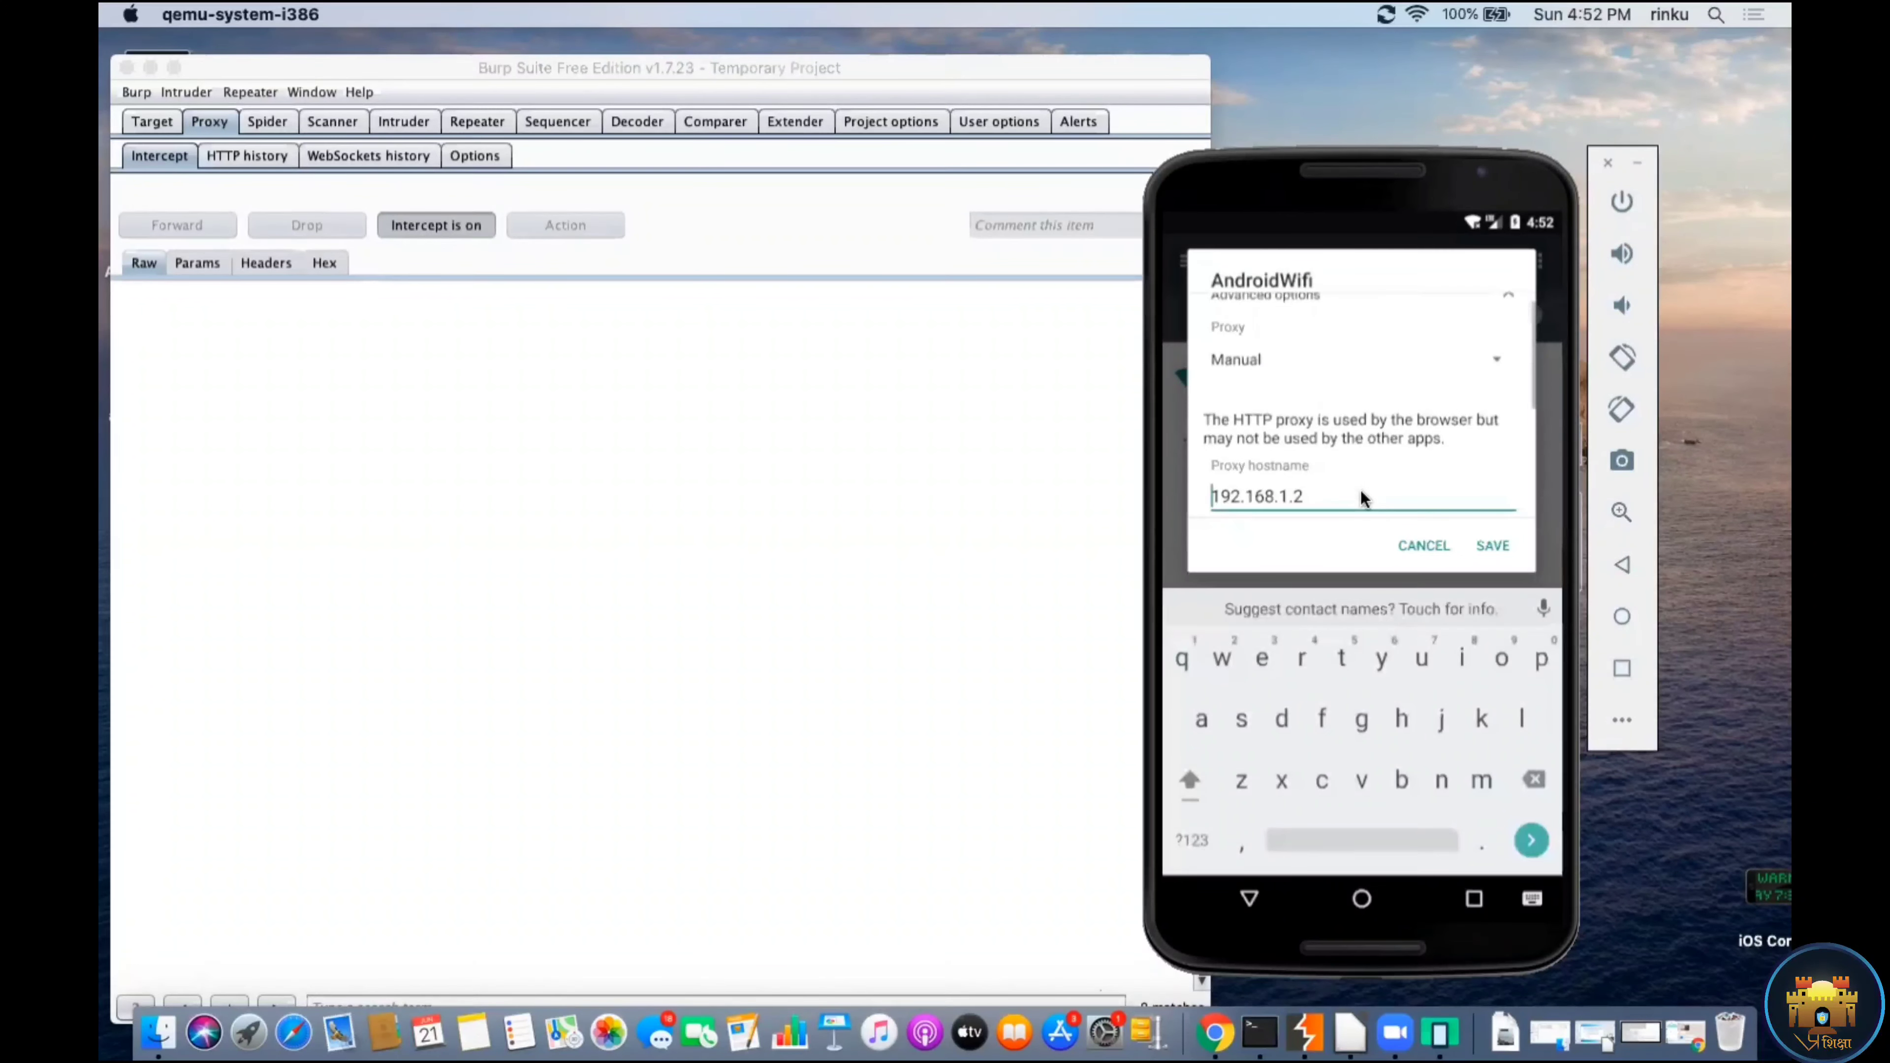
Step: Check AndroidWifi's proxy hostname and port against Burp's proxy listener, then save the network and return to the app list
left_click(467, 155)
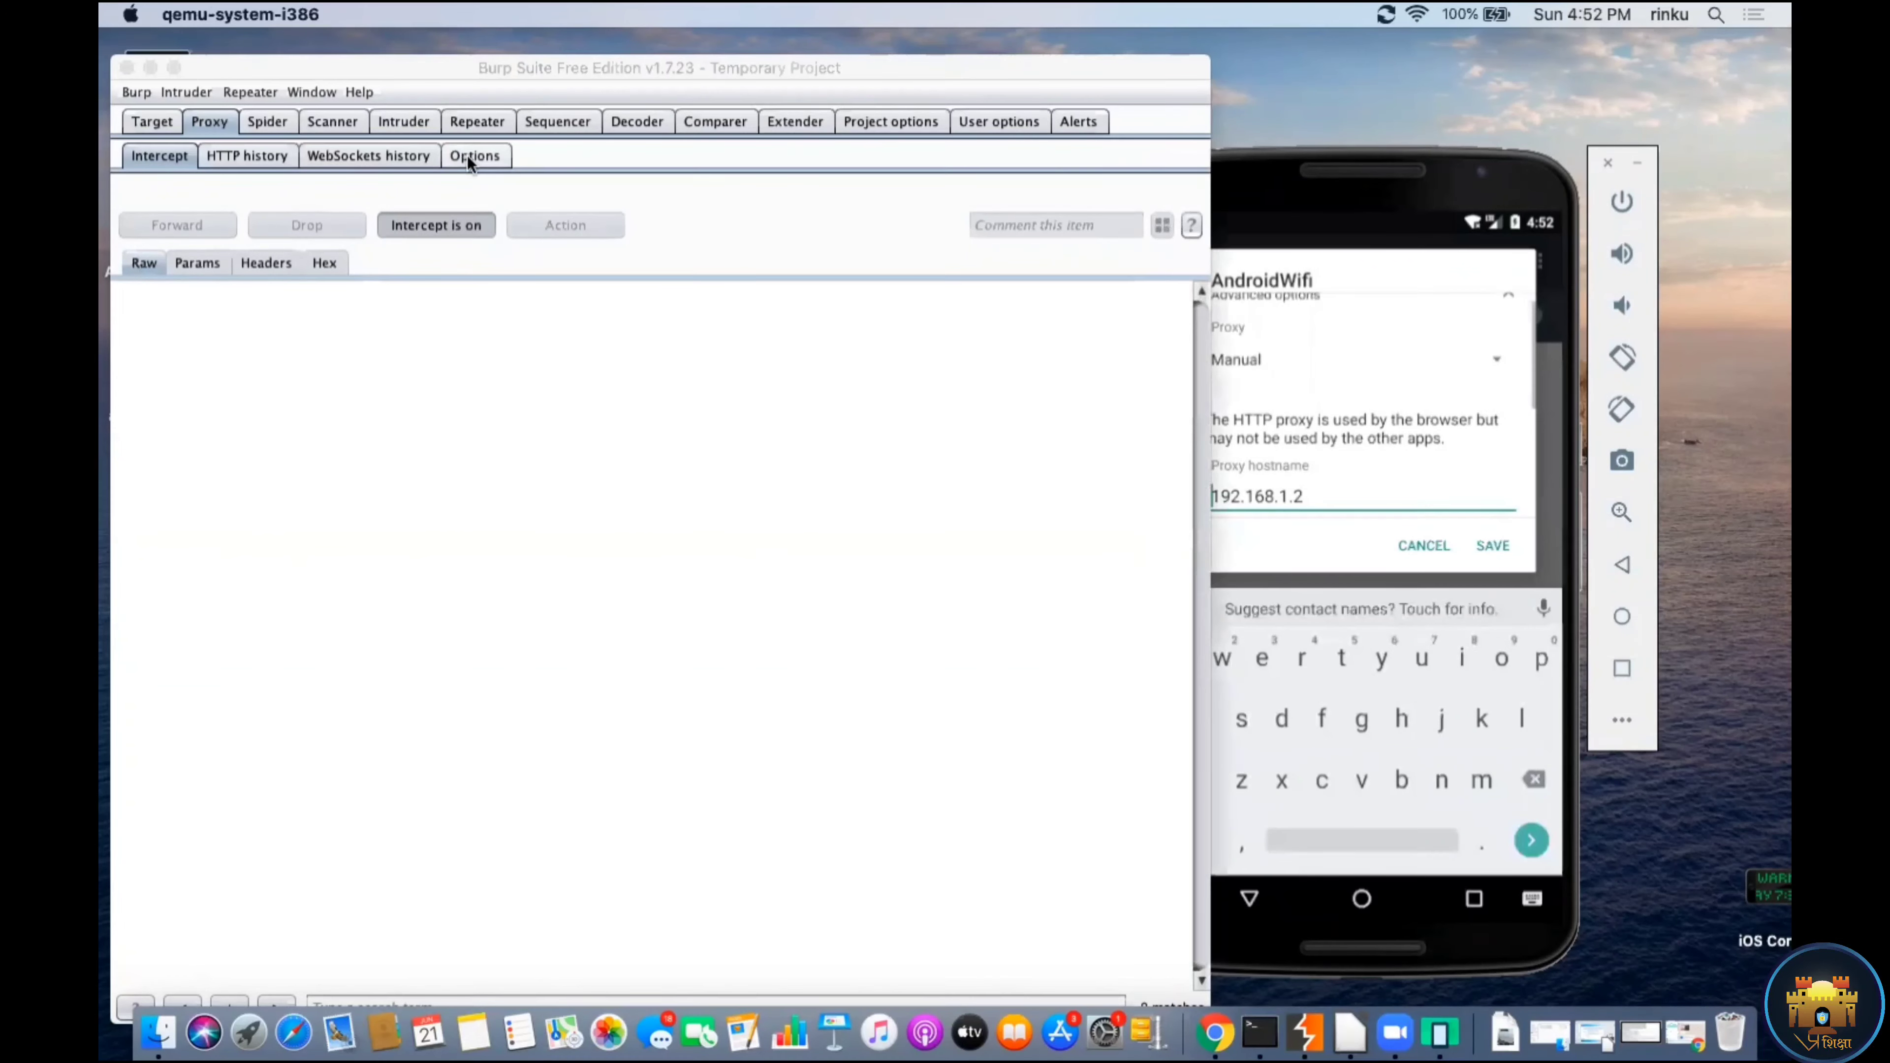
left_click(1367, 411)
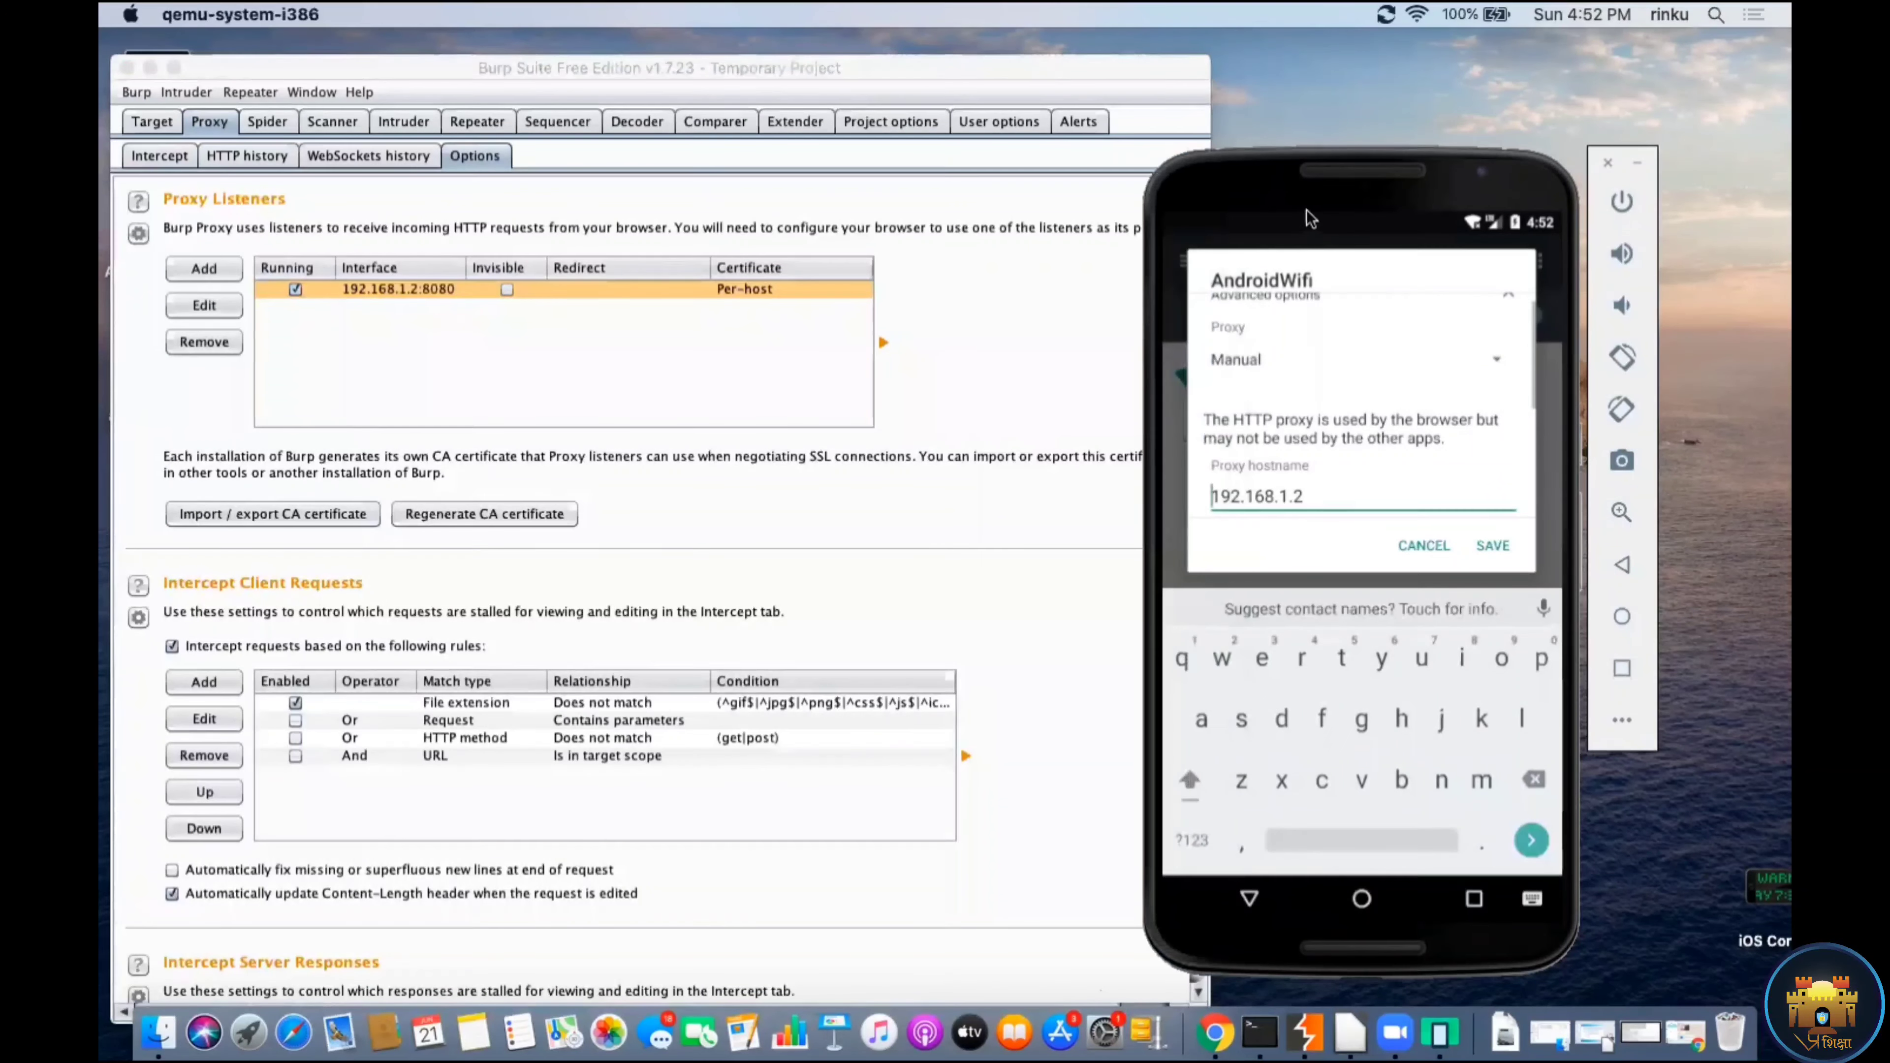
key("Tab")
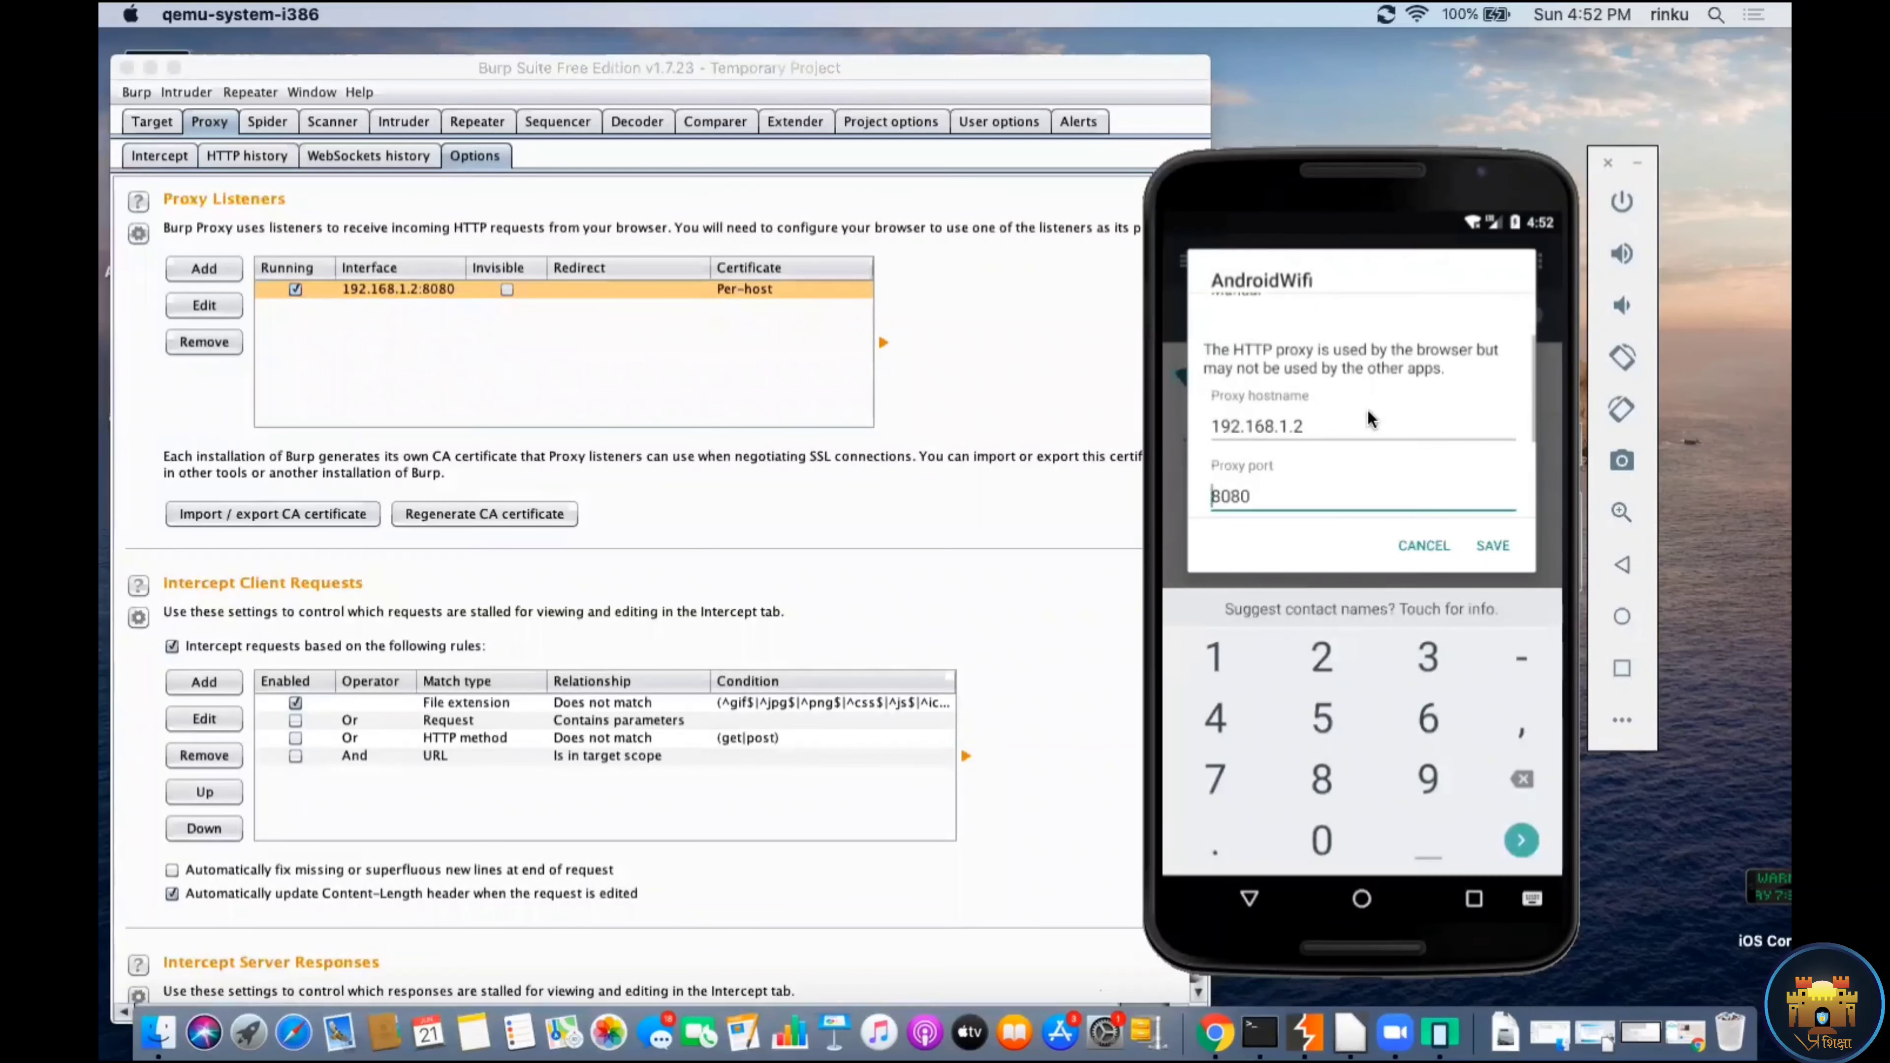
key("Tab")
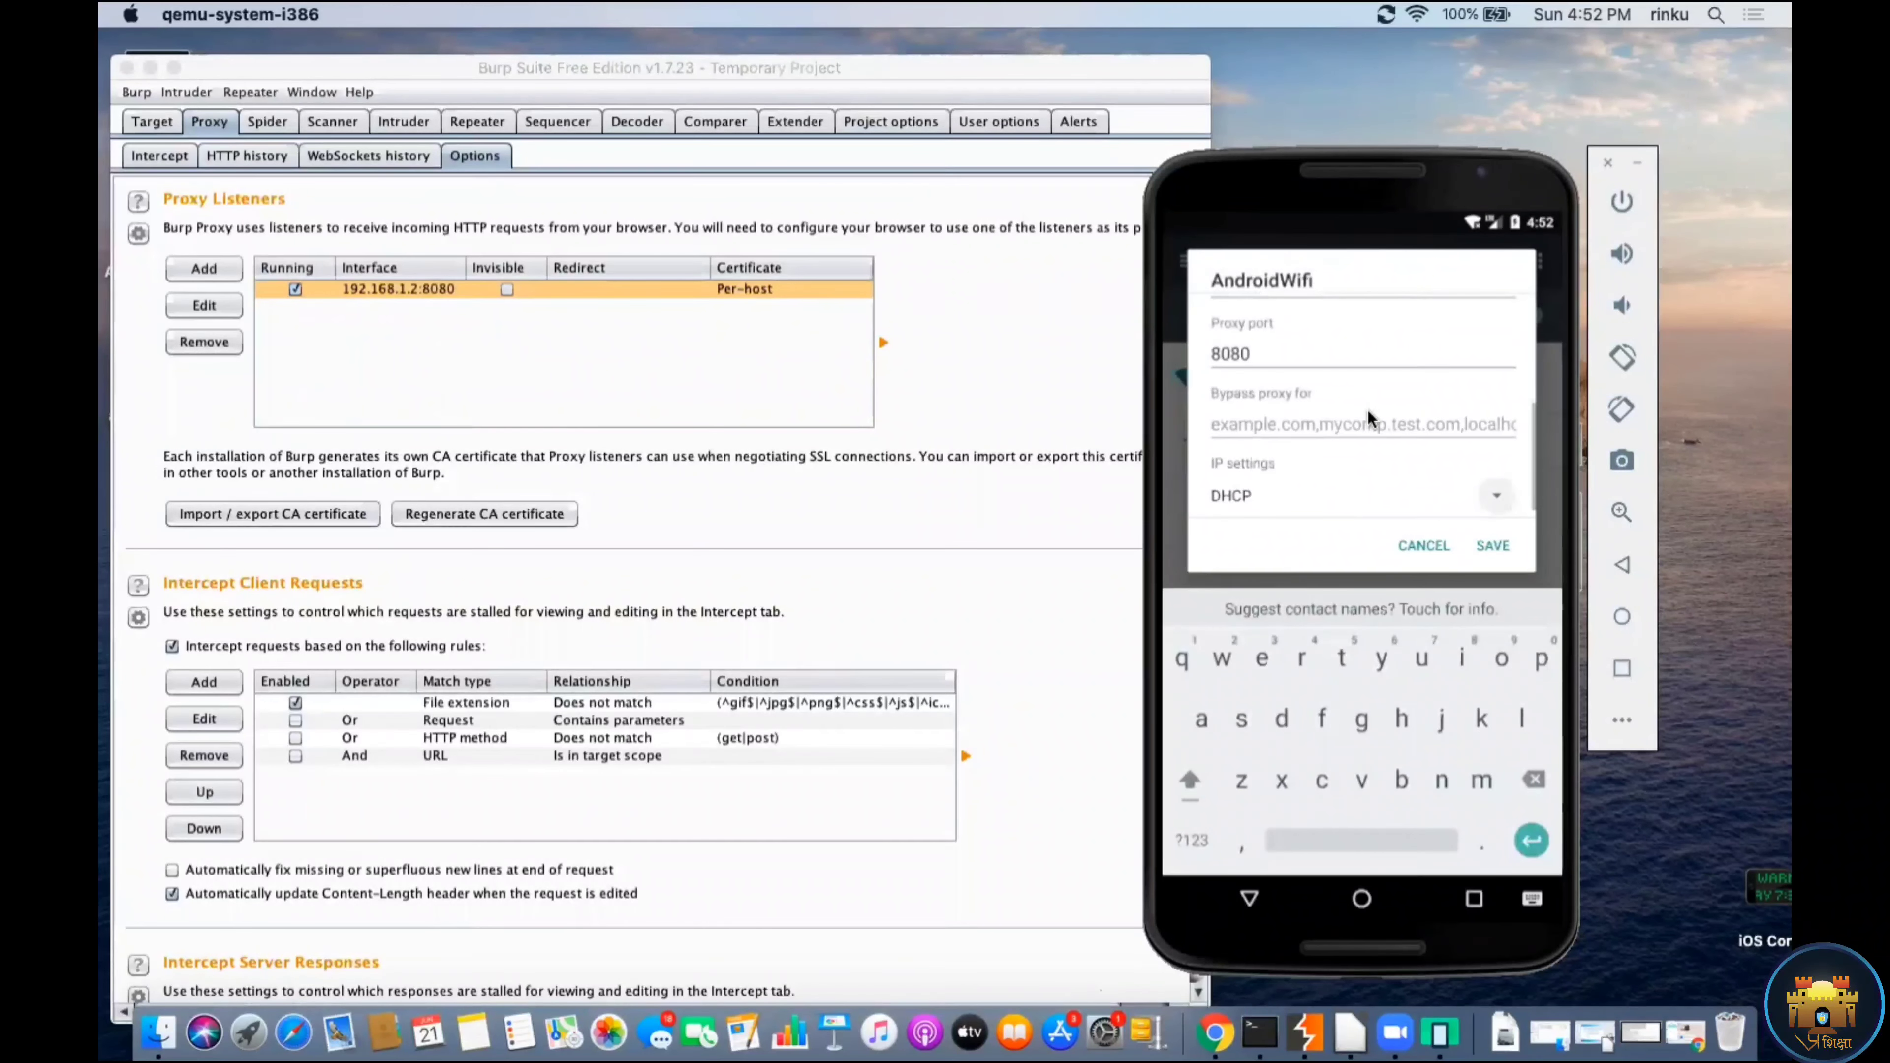
key("Tab")
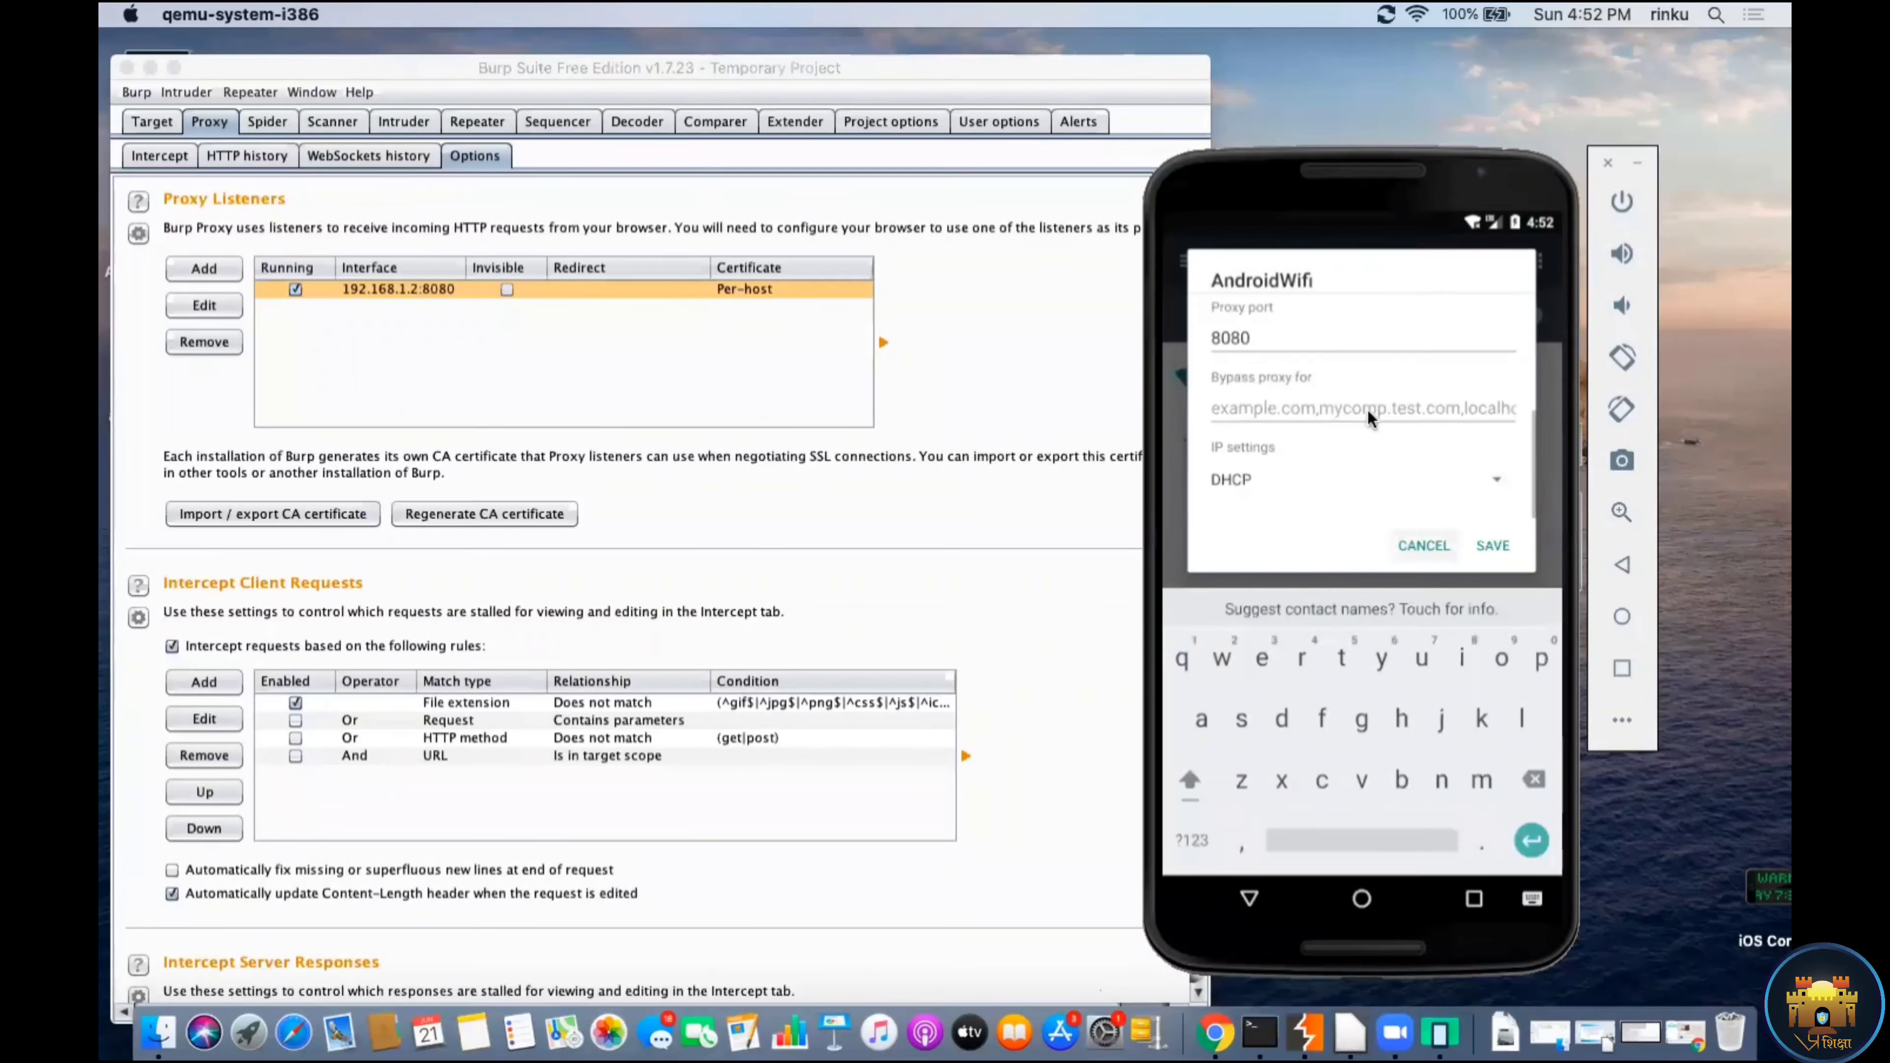
left_click(1501, 540)
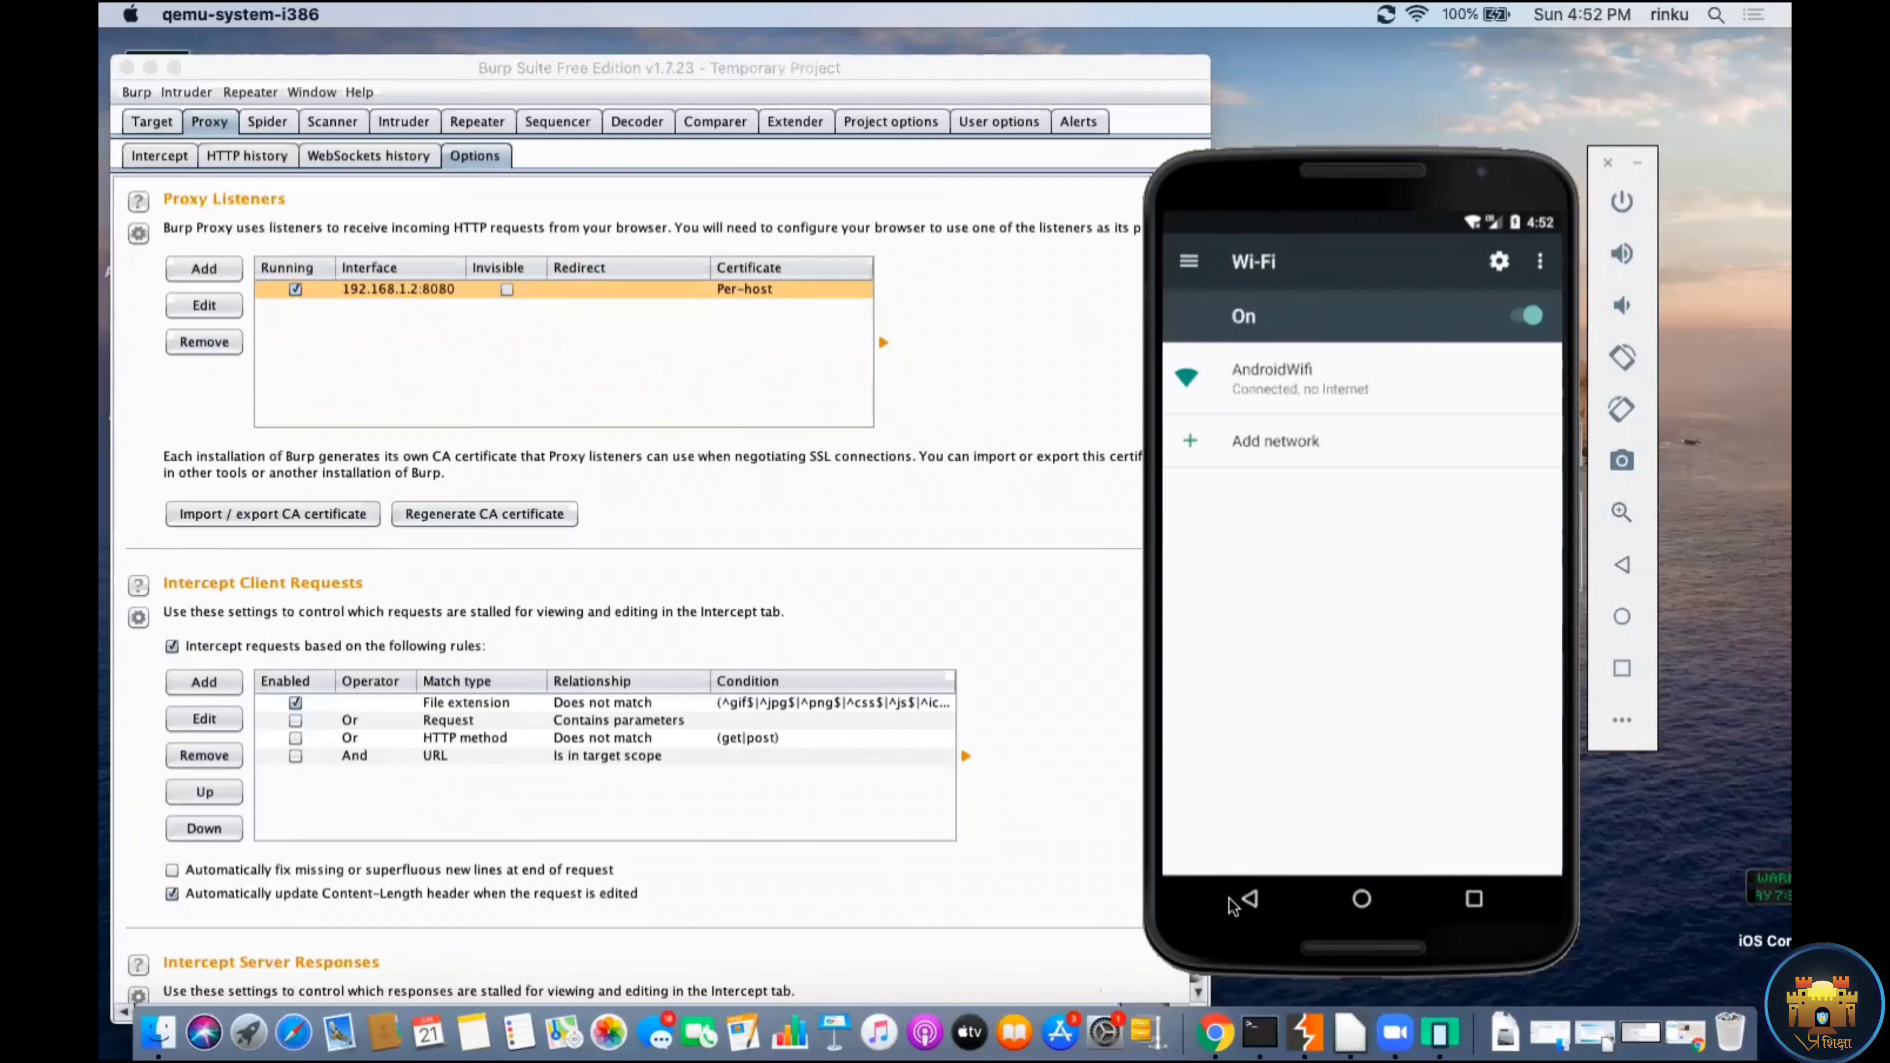
left_click(1247, 901)
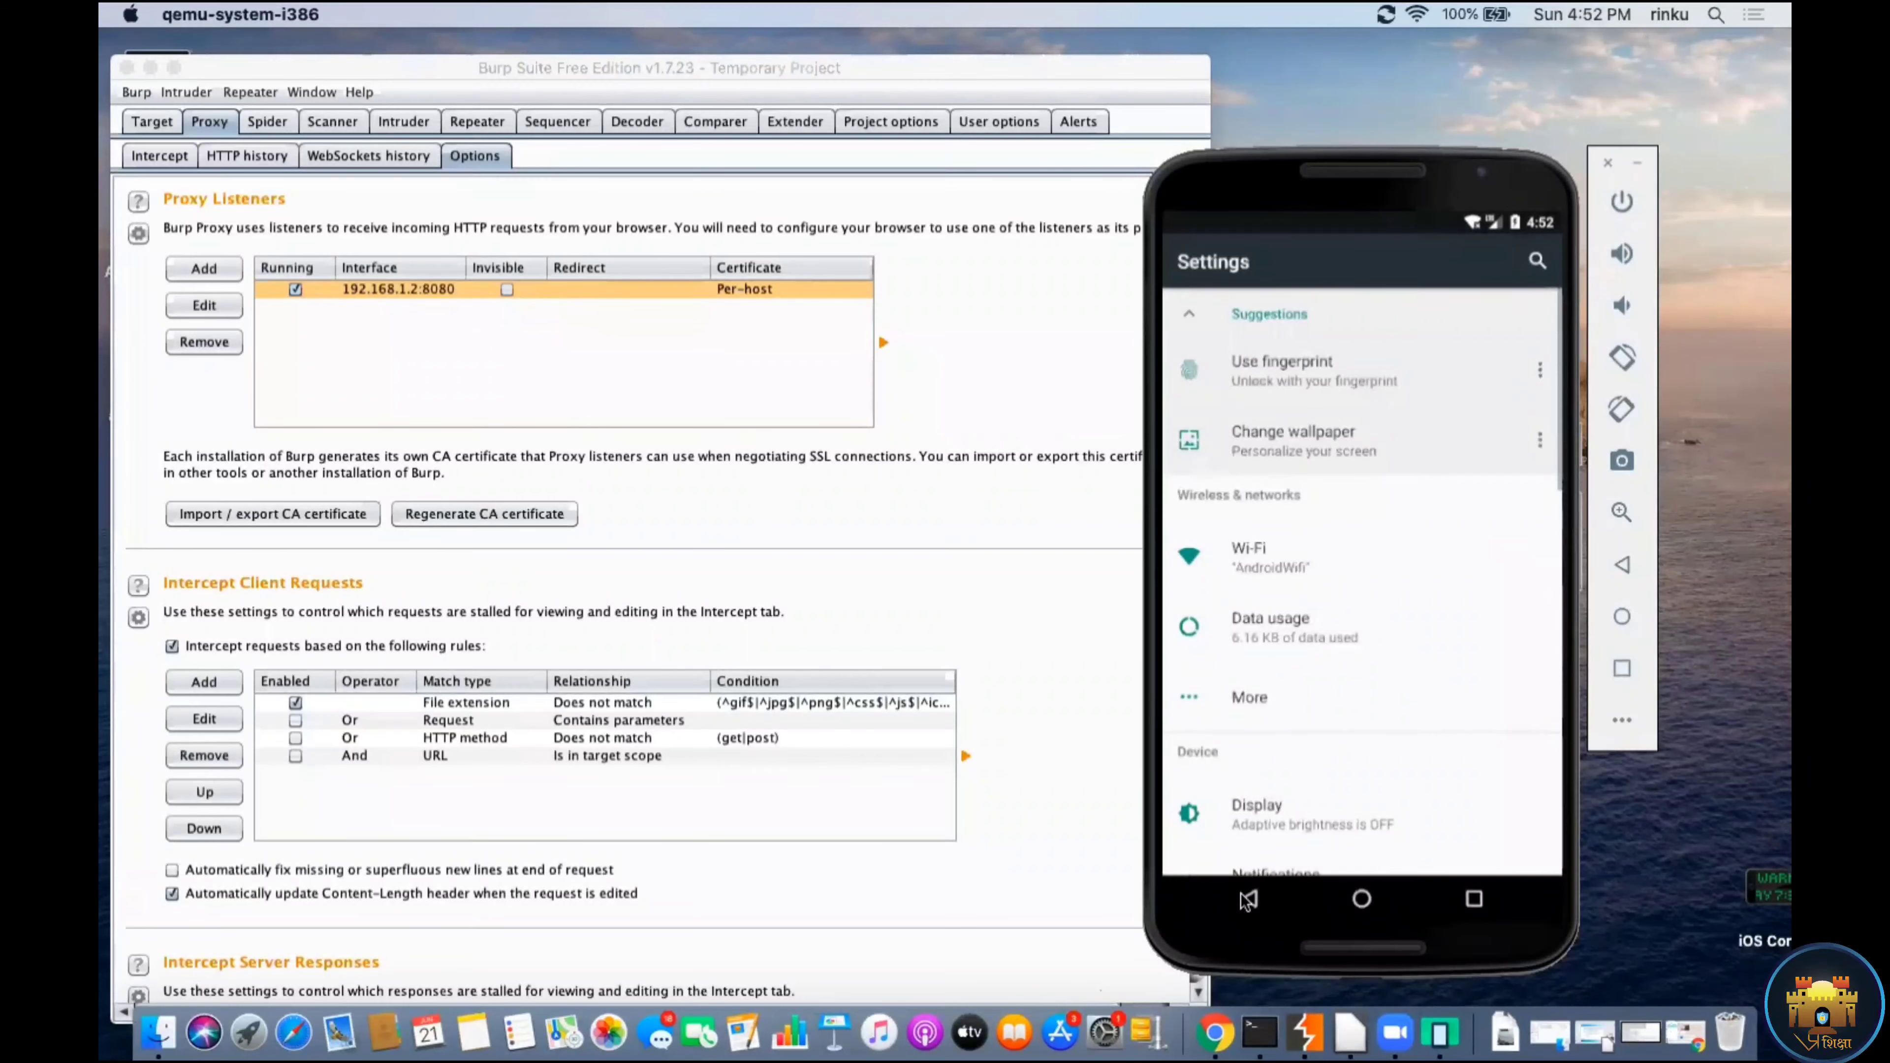
left_click(1247, 901)
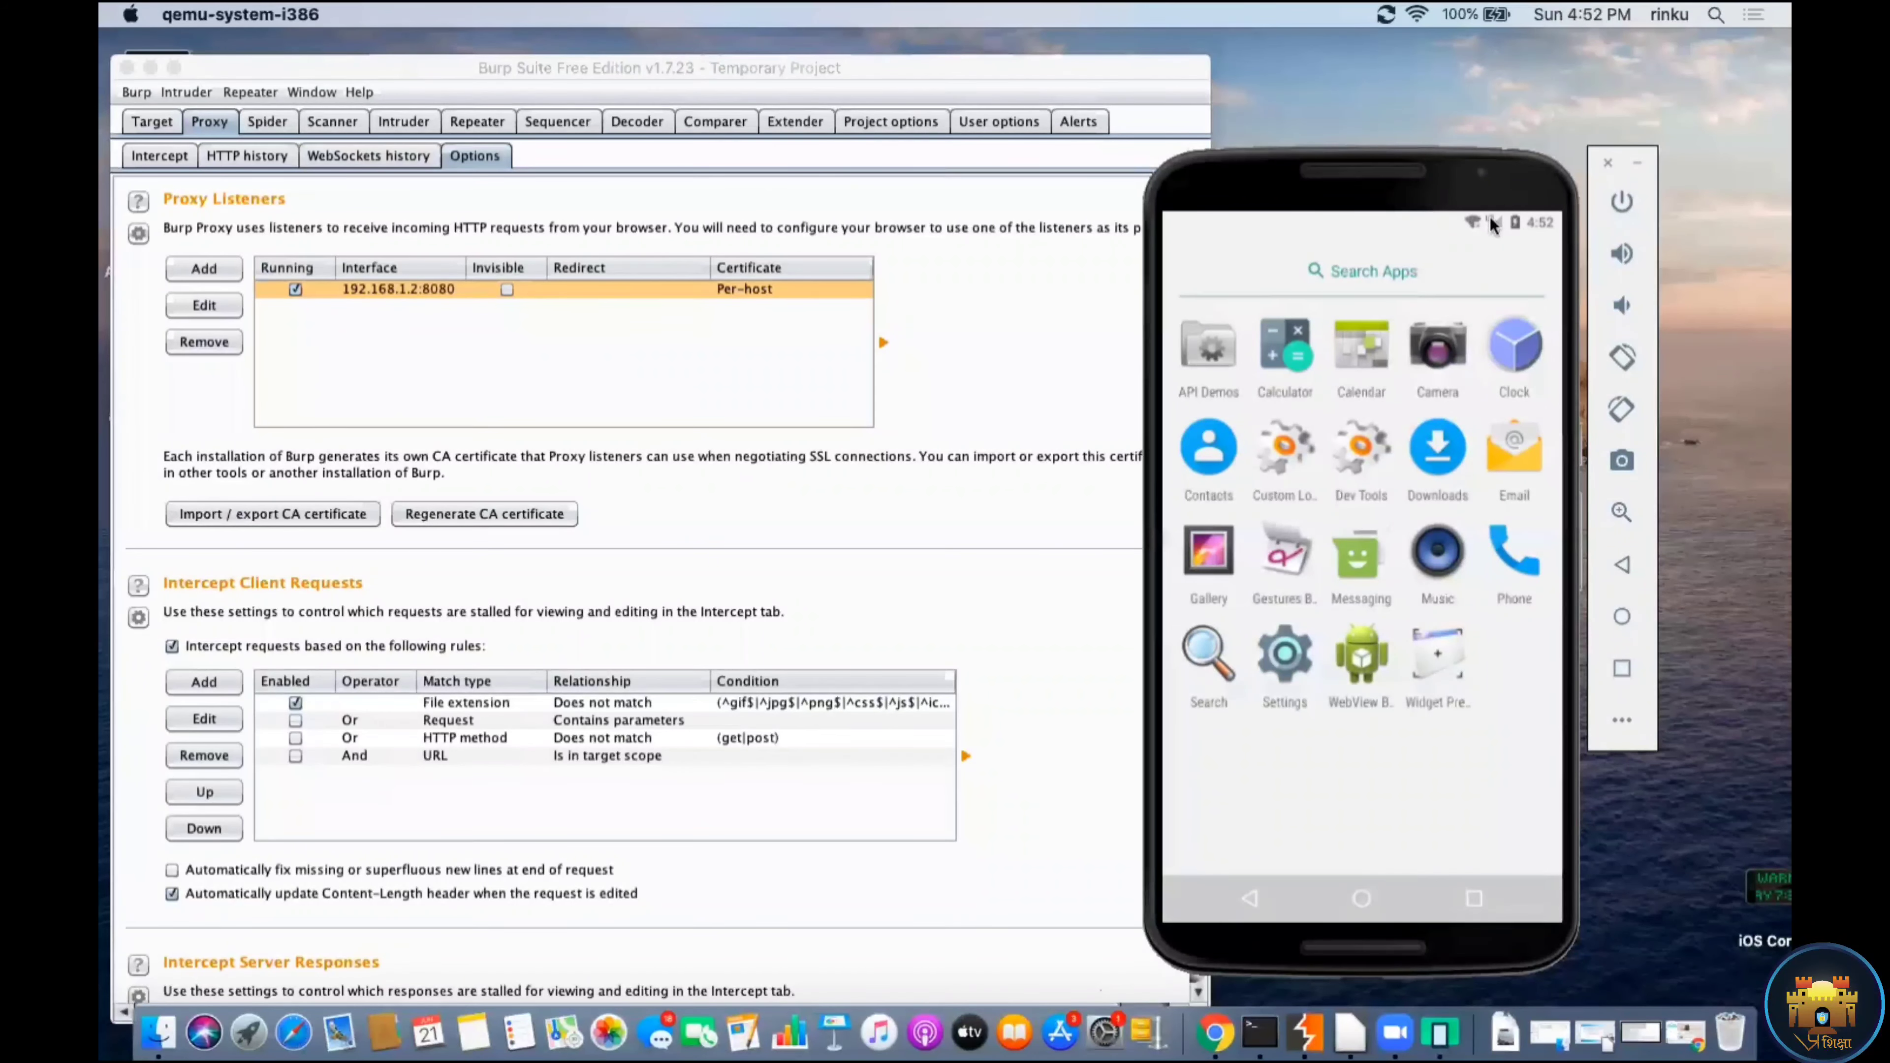
Step: Open the emulator's WebView browser and show Burp's intercept view, with the emulator window moved slightly away from it
left_click(1359, 659)
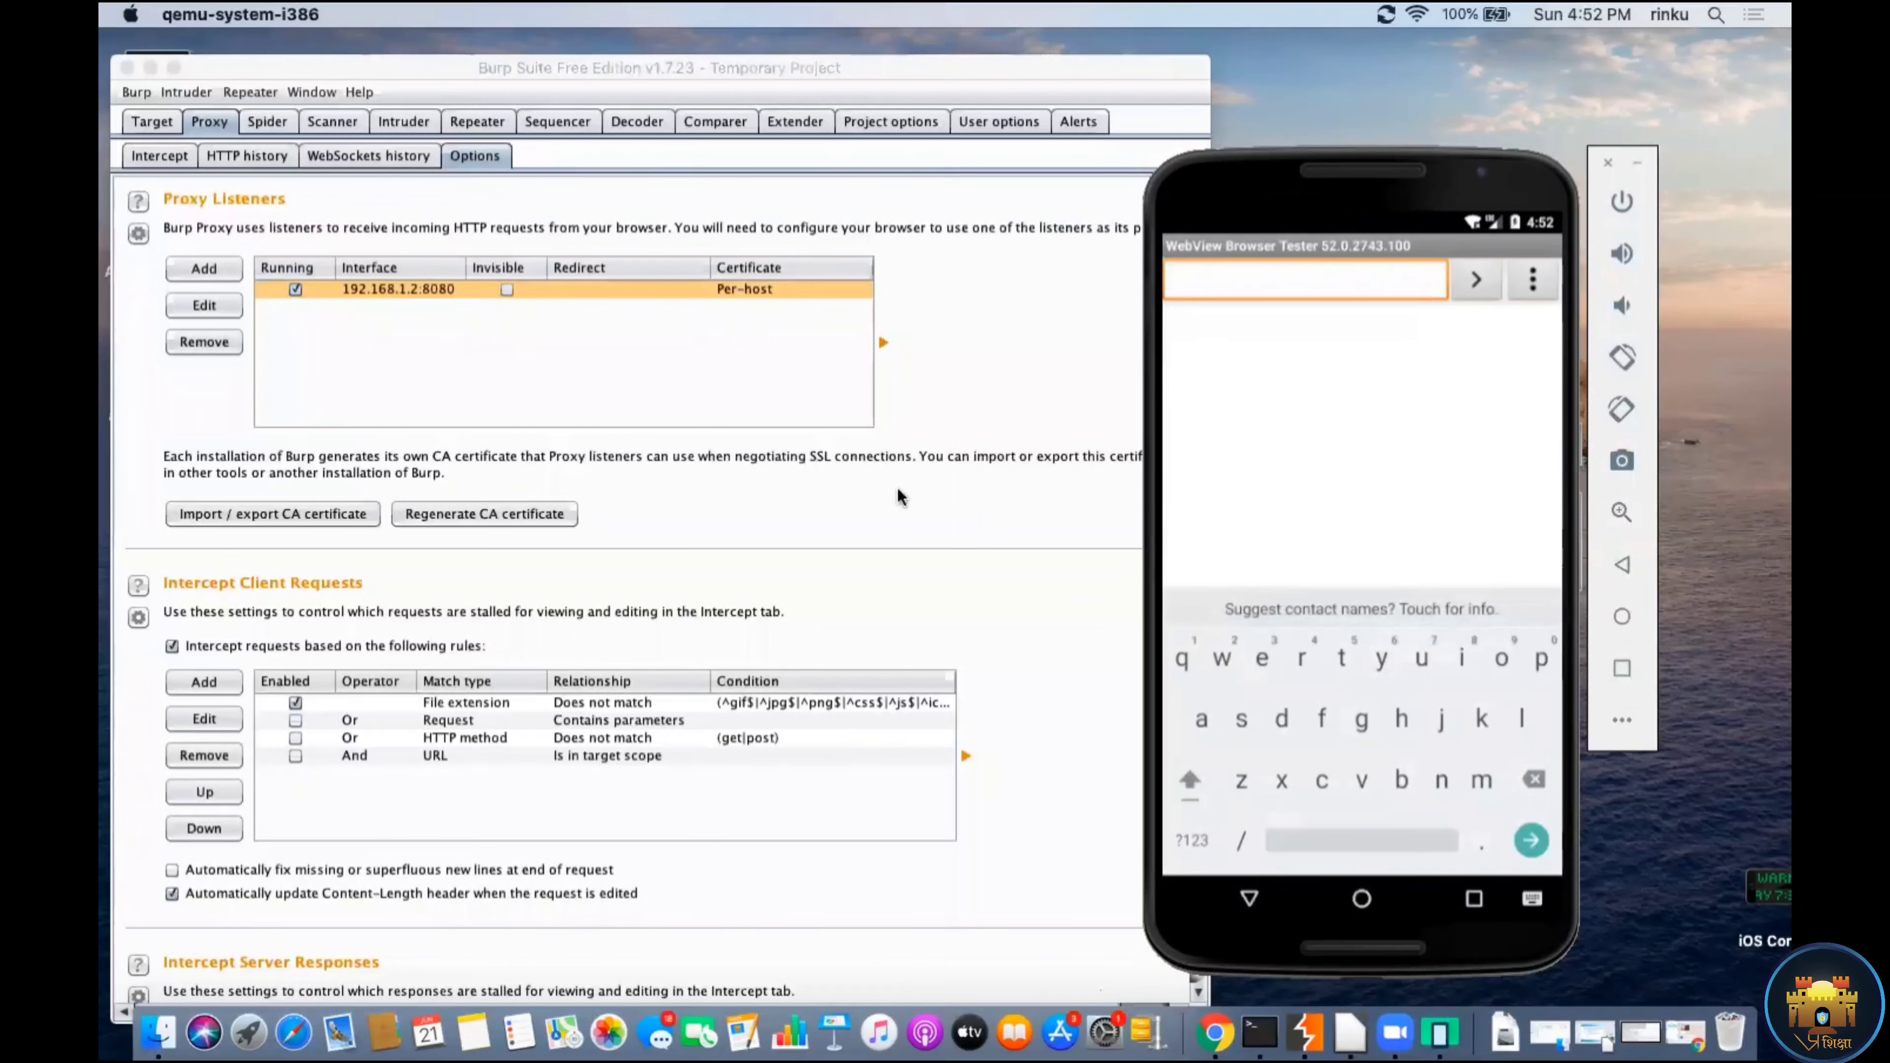
left_click(172, 157)
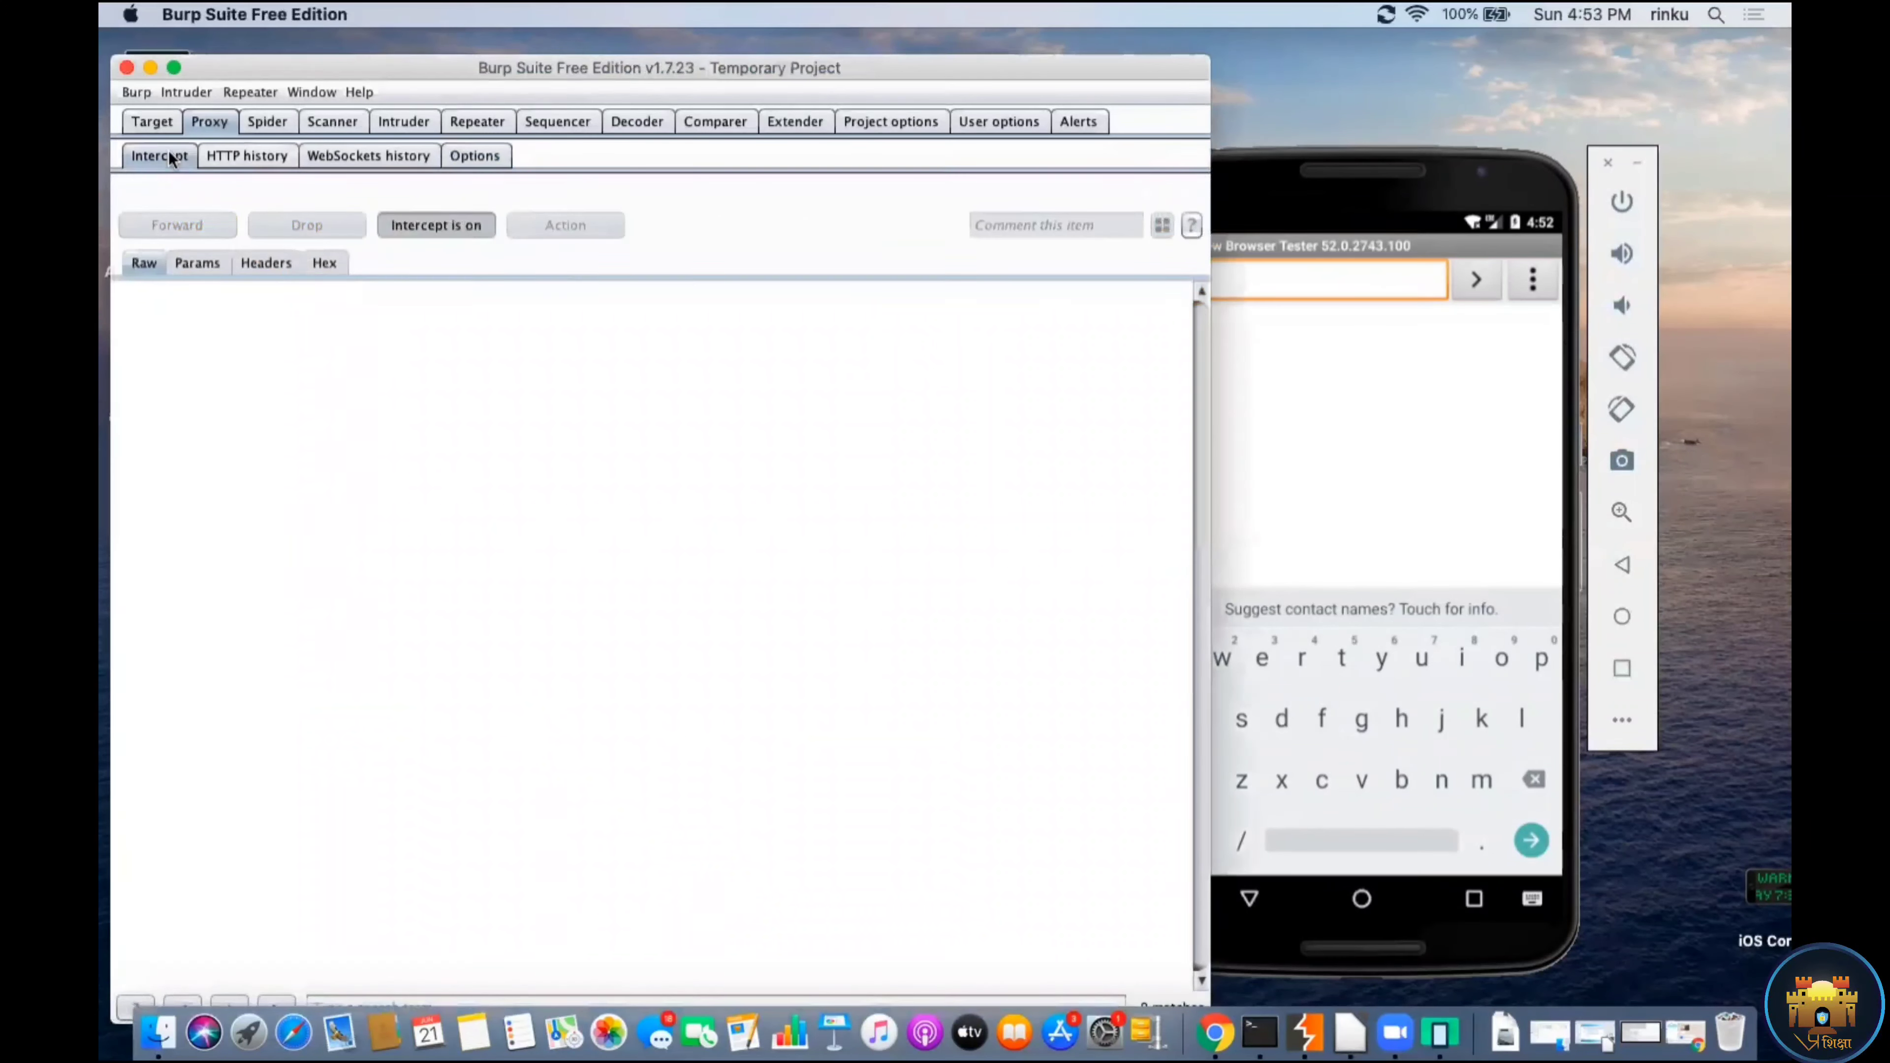
left_click_drag(1287, 174, 1318, 181)
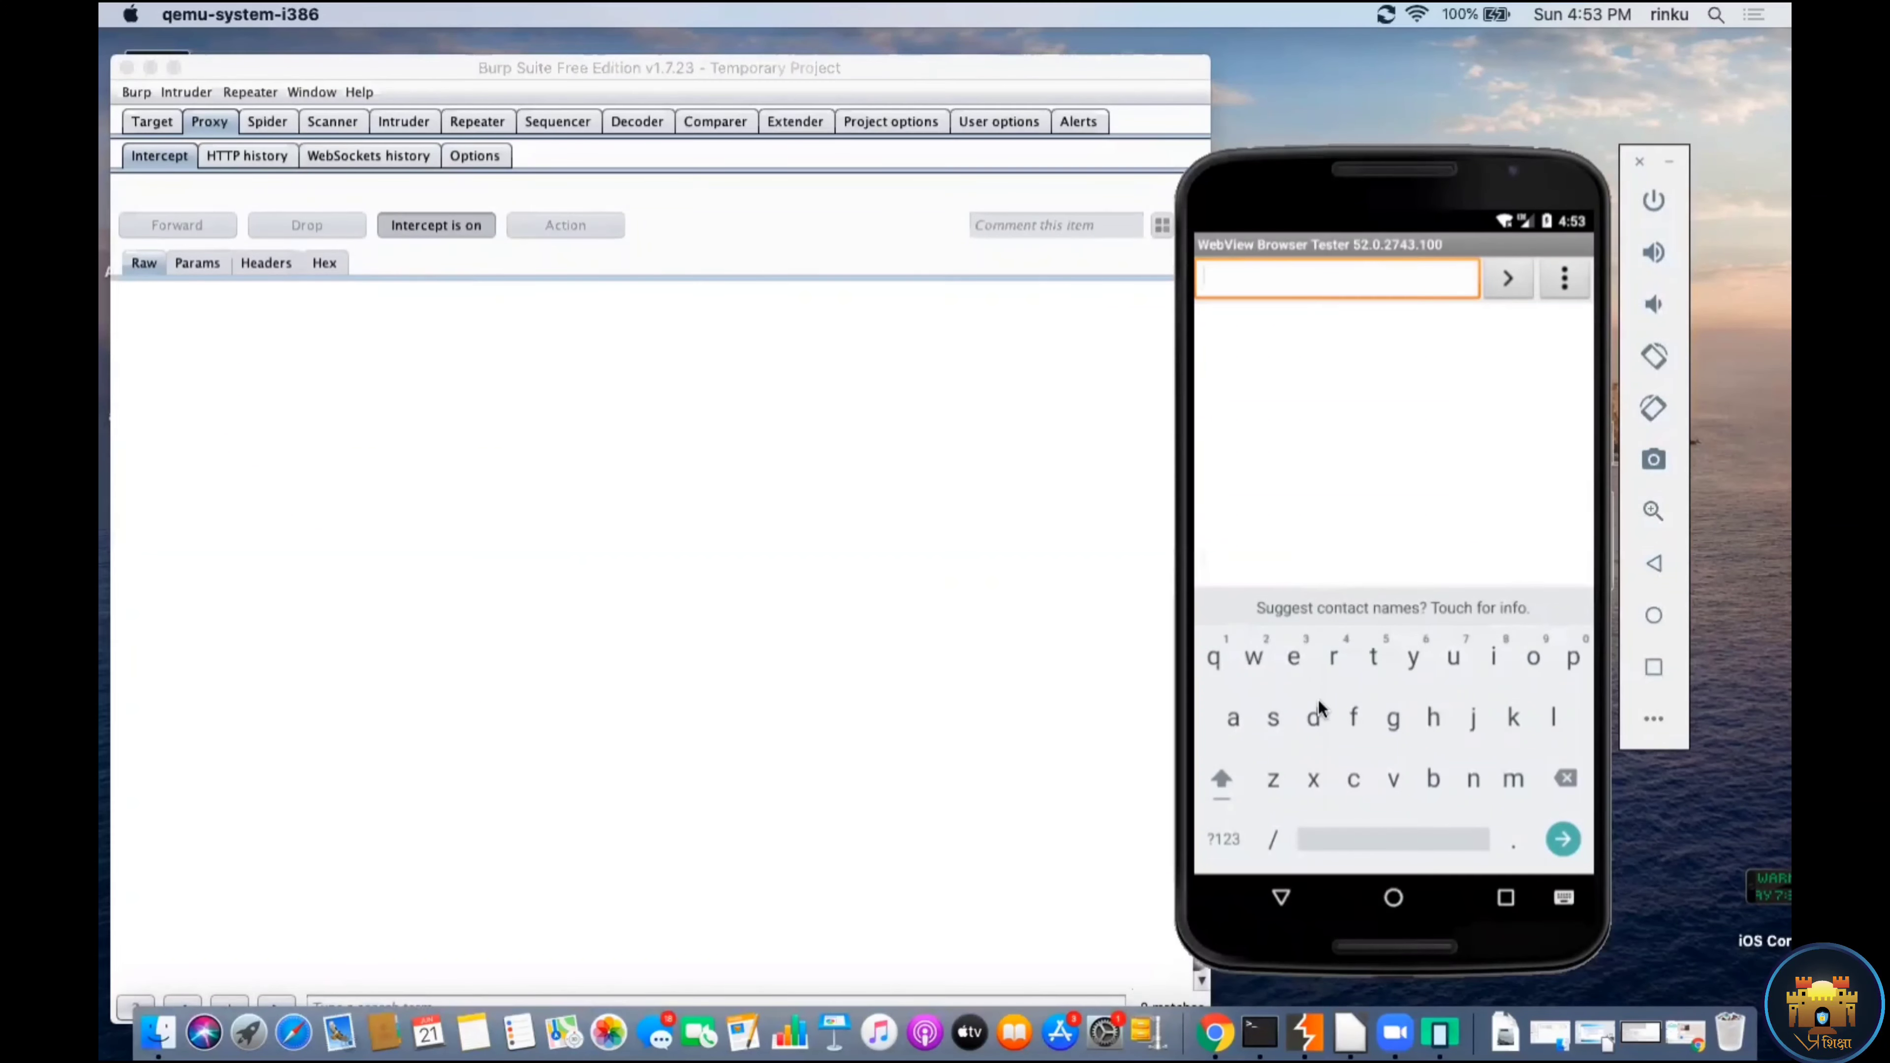
Step: Return to the emulator's home screen and toggle Wi-Fi from its quick settings
left_click(1393, 899)
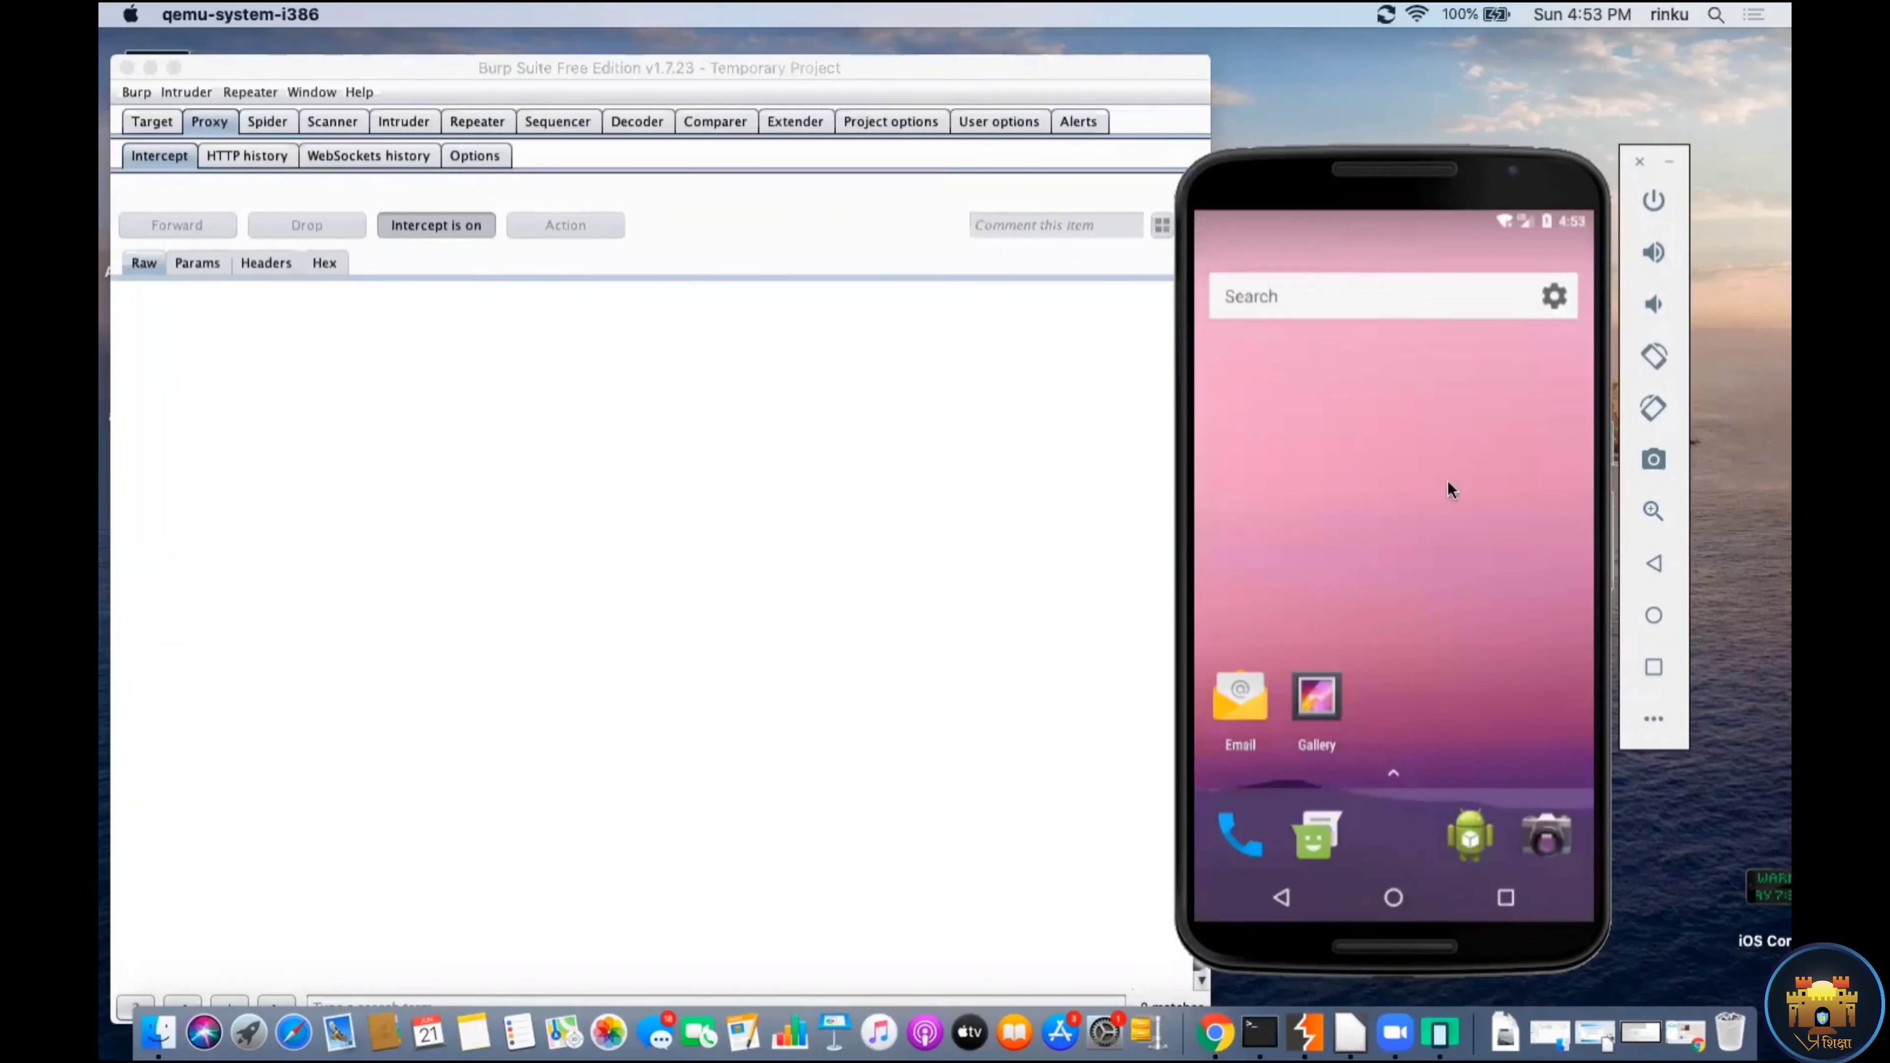
left_click_drag(1450, 490, 1458, 320)
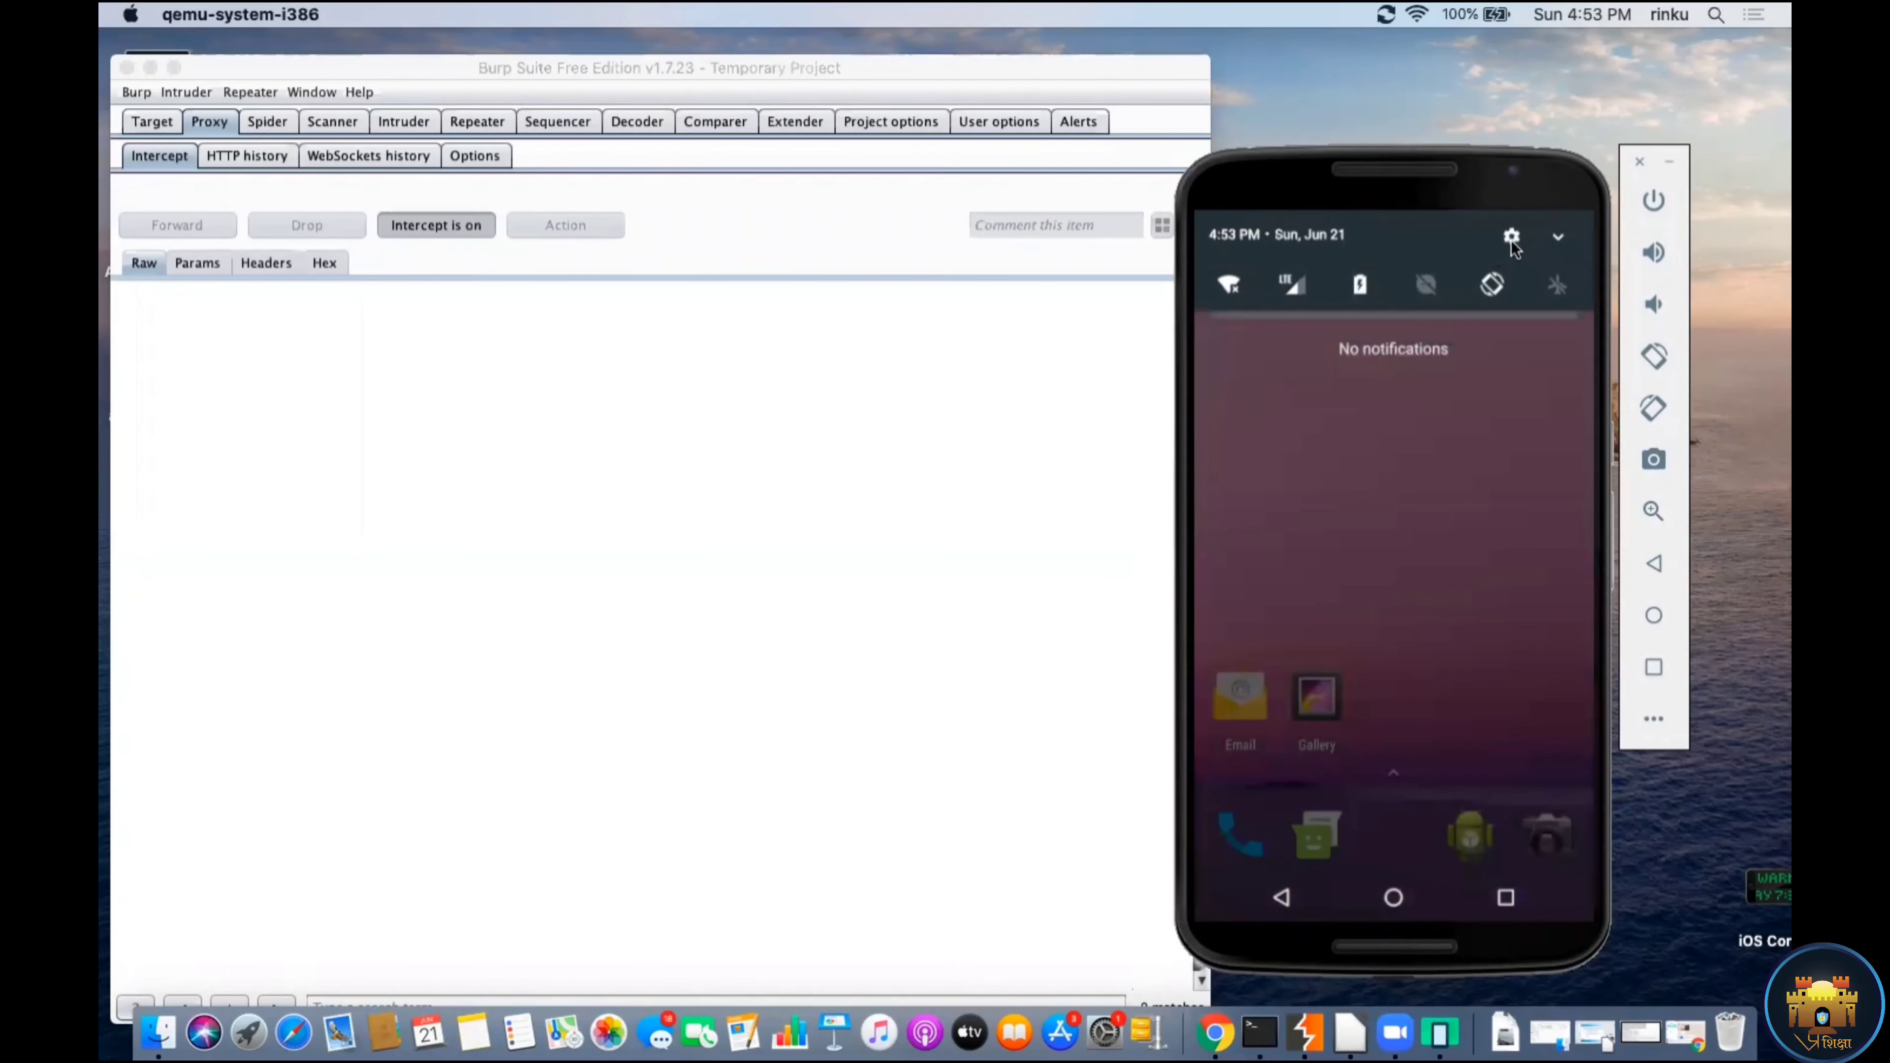
left_click(1239, 297)
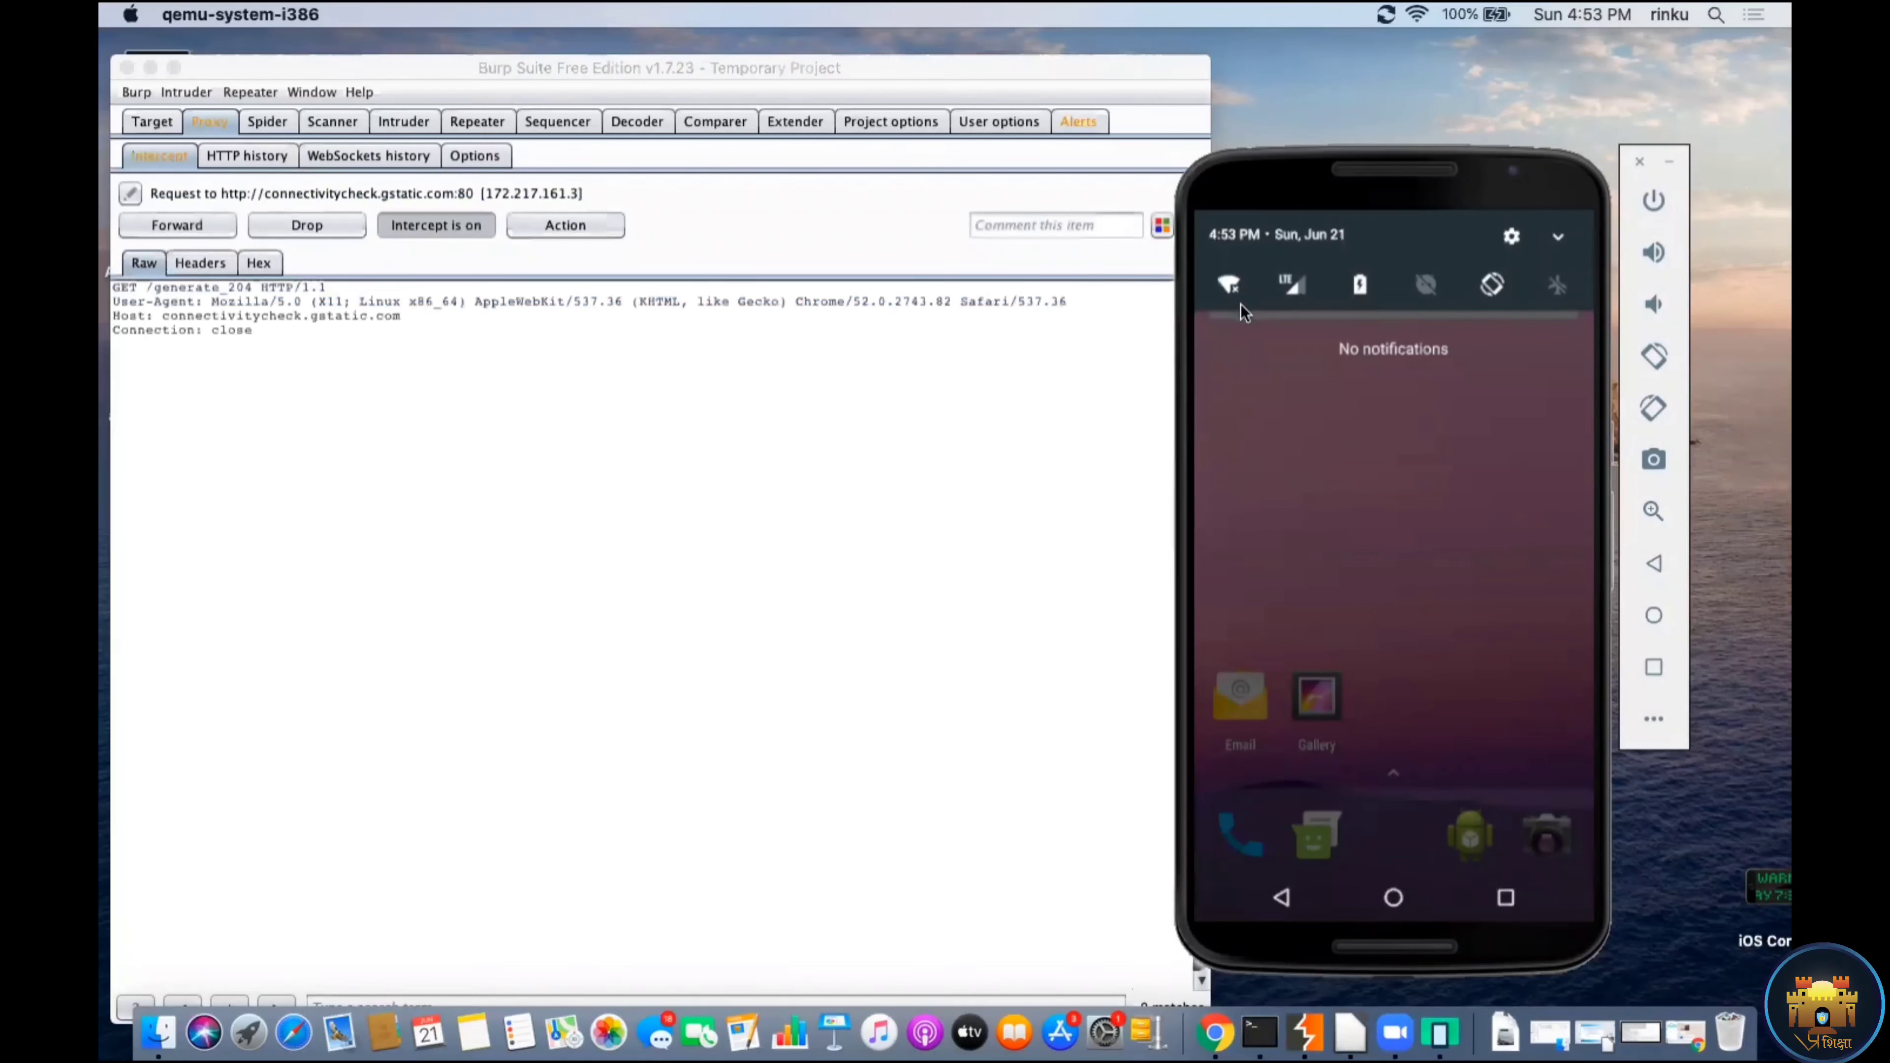
Step: Forward the intercepted connectivitycheck.gstatic.com requests in Burp and turn interception off
left_click(192, 223)
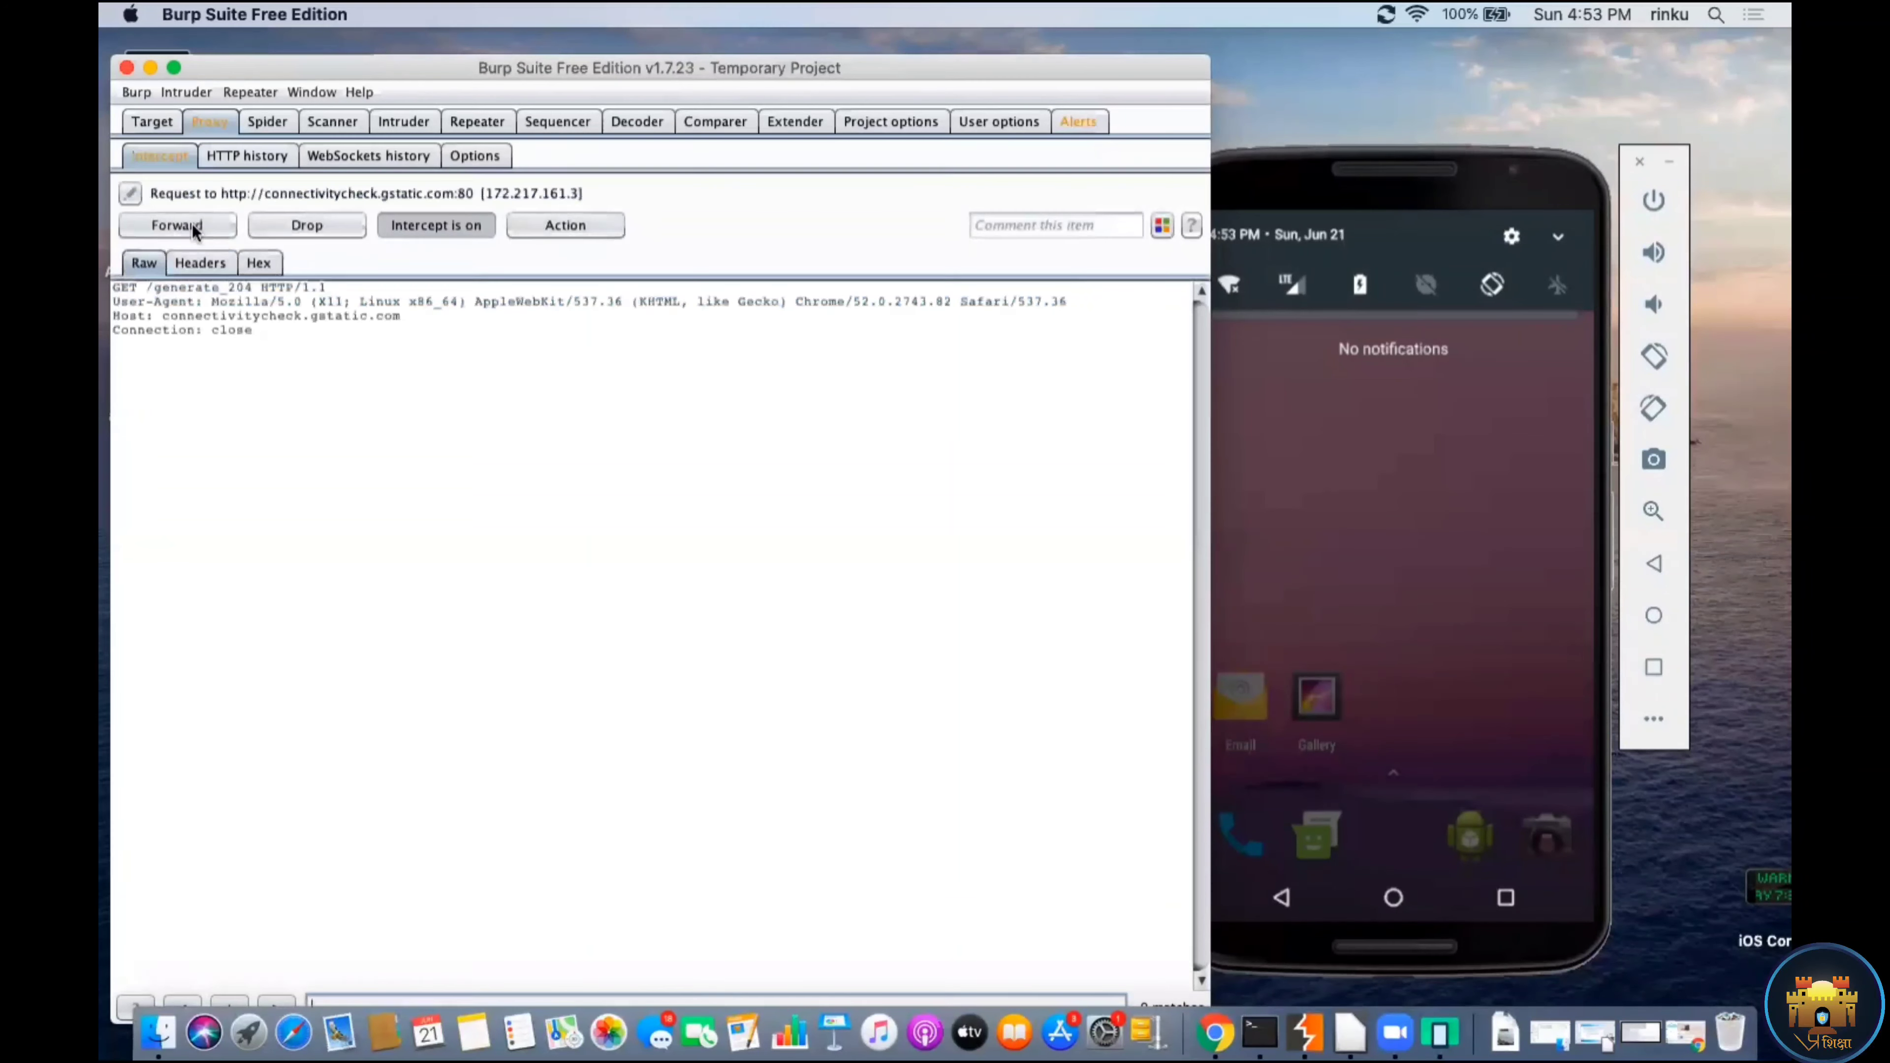
left_click(192, 224)
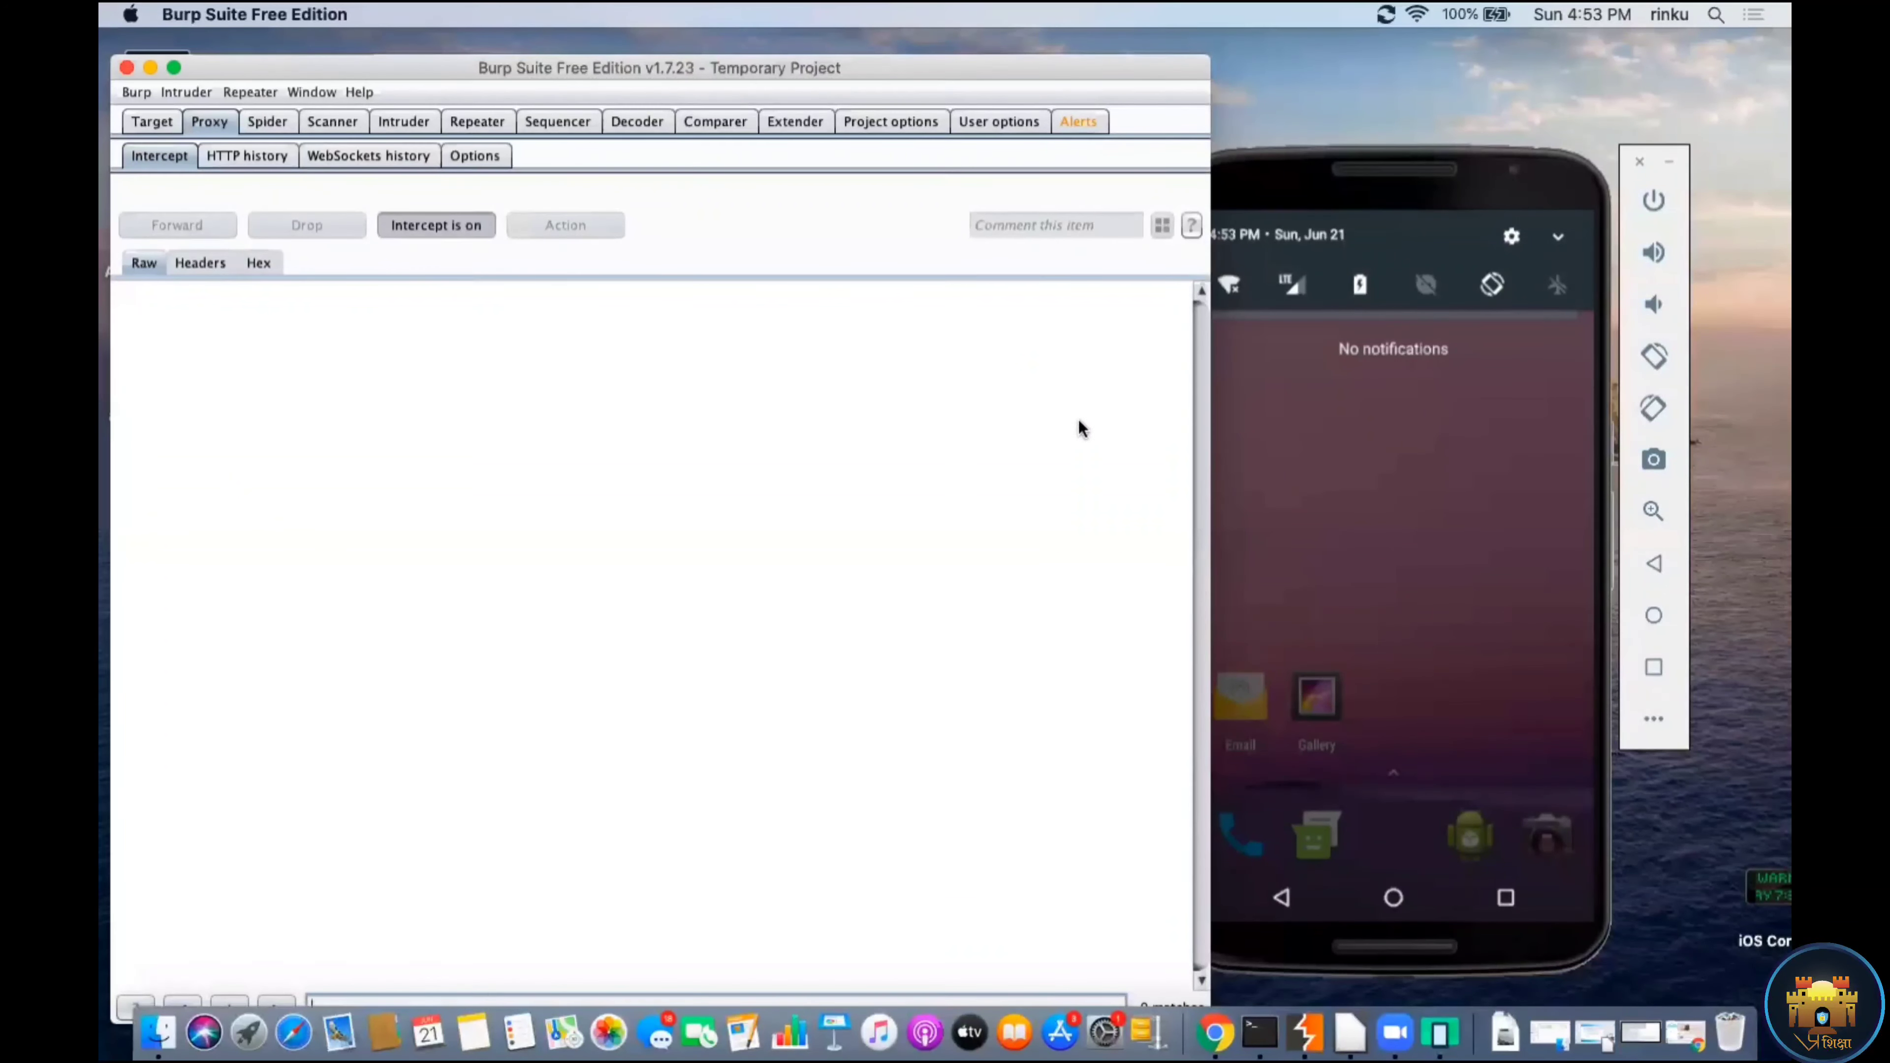
left_click(428, 225)
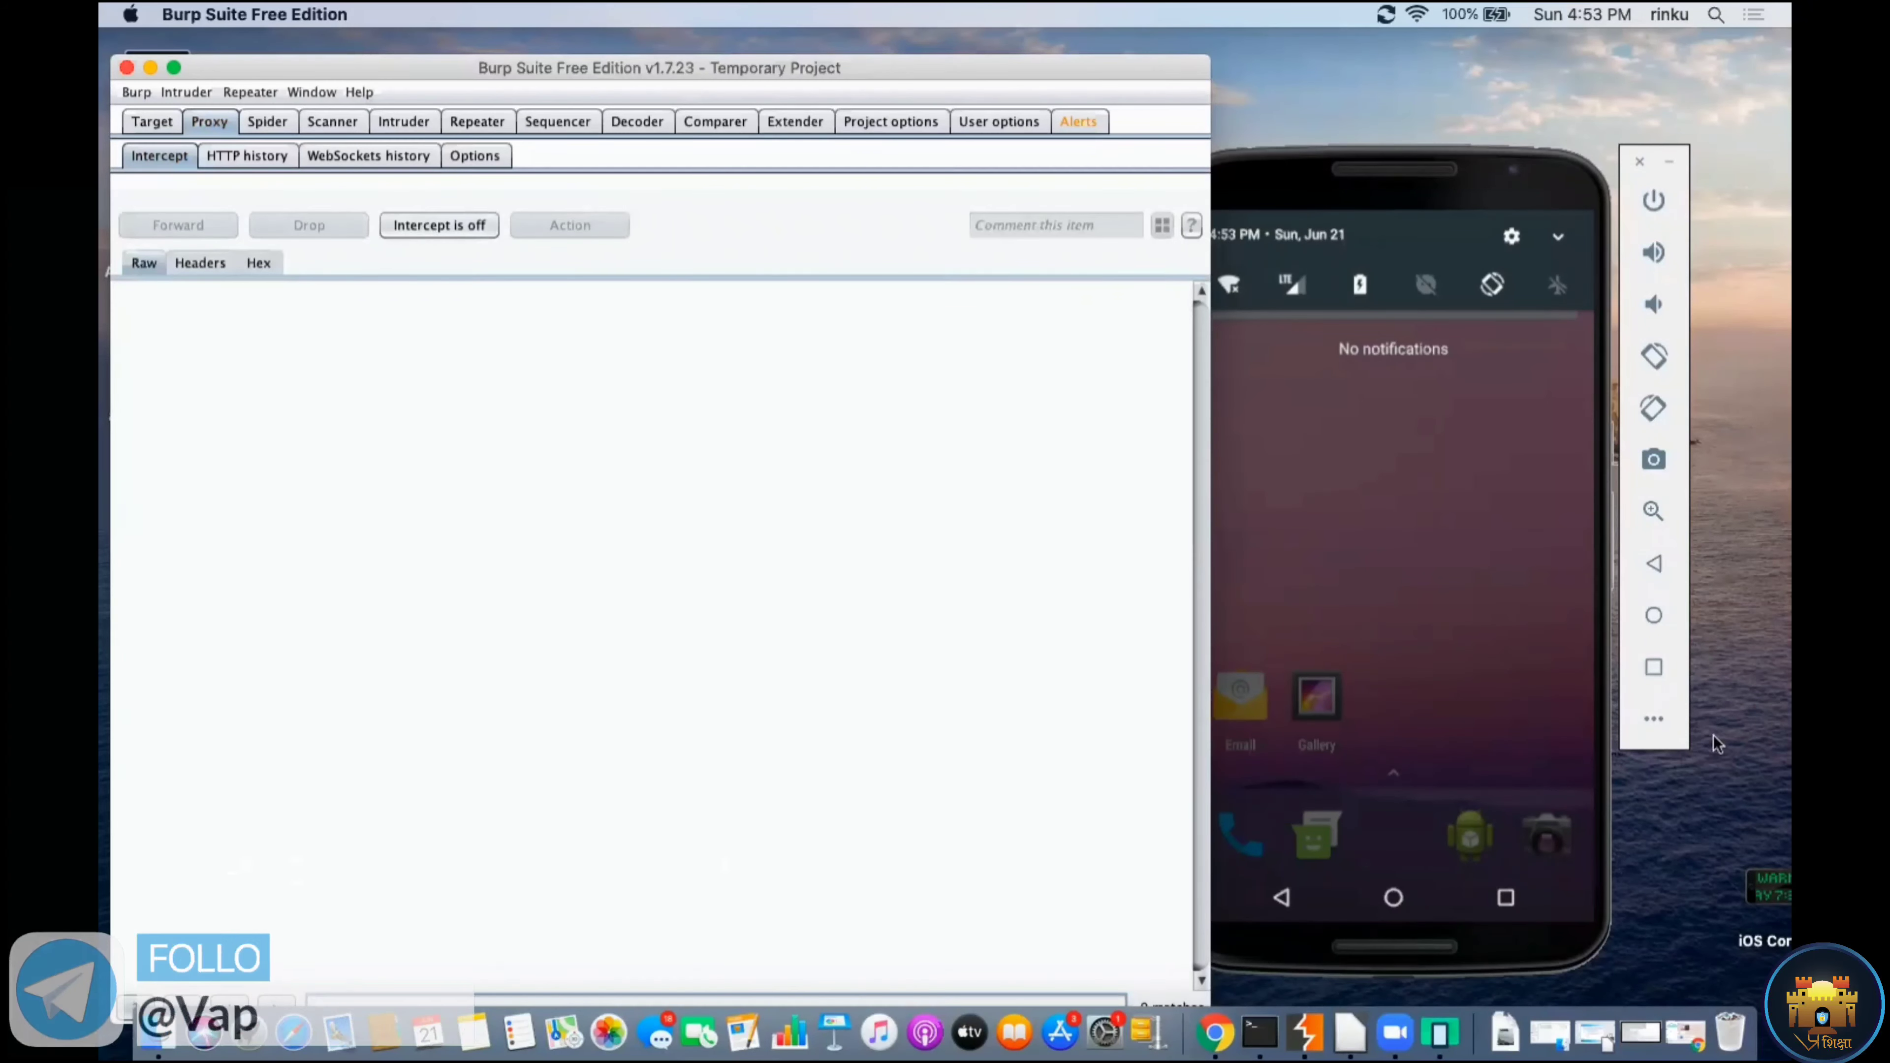
Step: Turn Burp's interception back on and bring up the WebView browser's empty address field in the emulator
left_click(1279, 901)
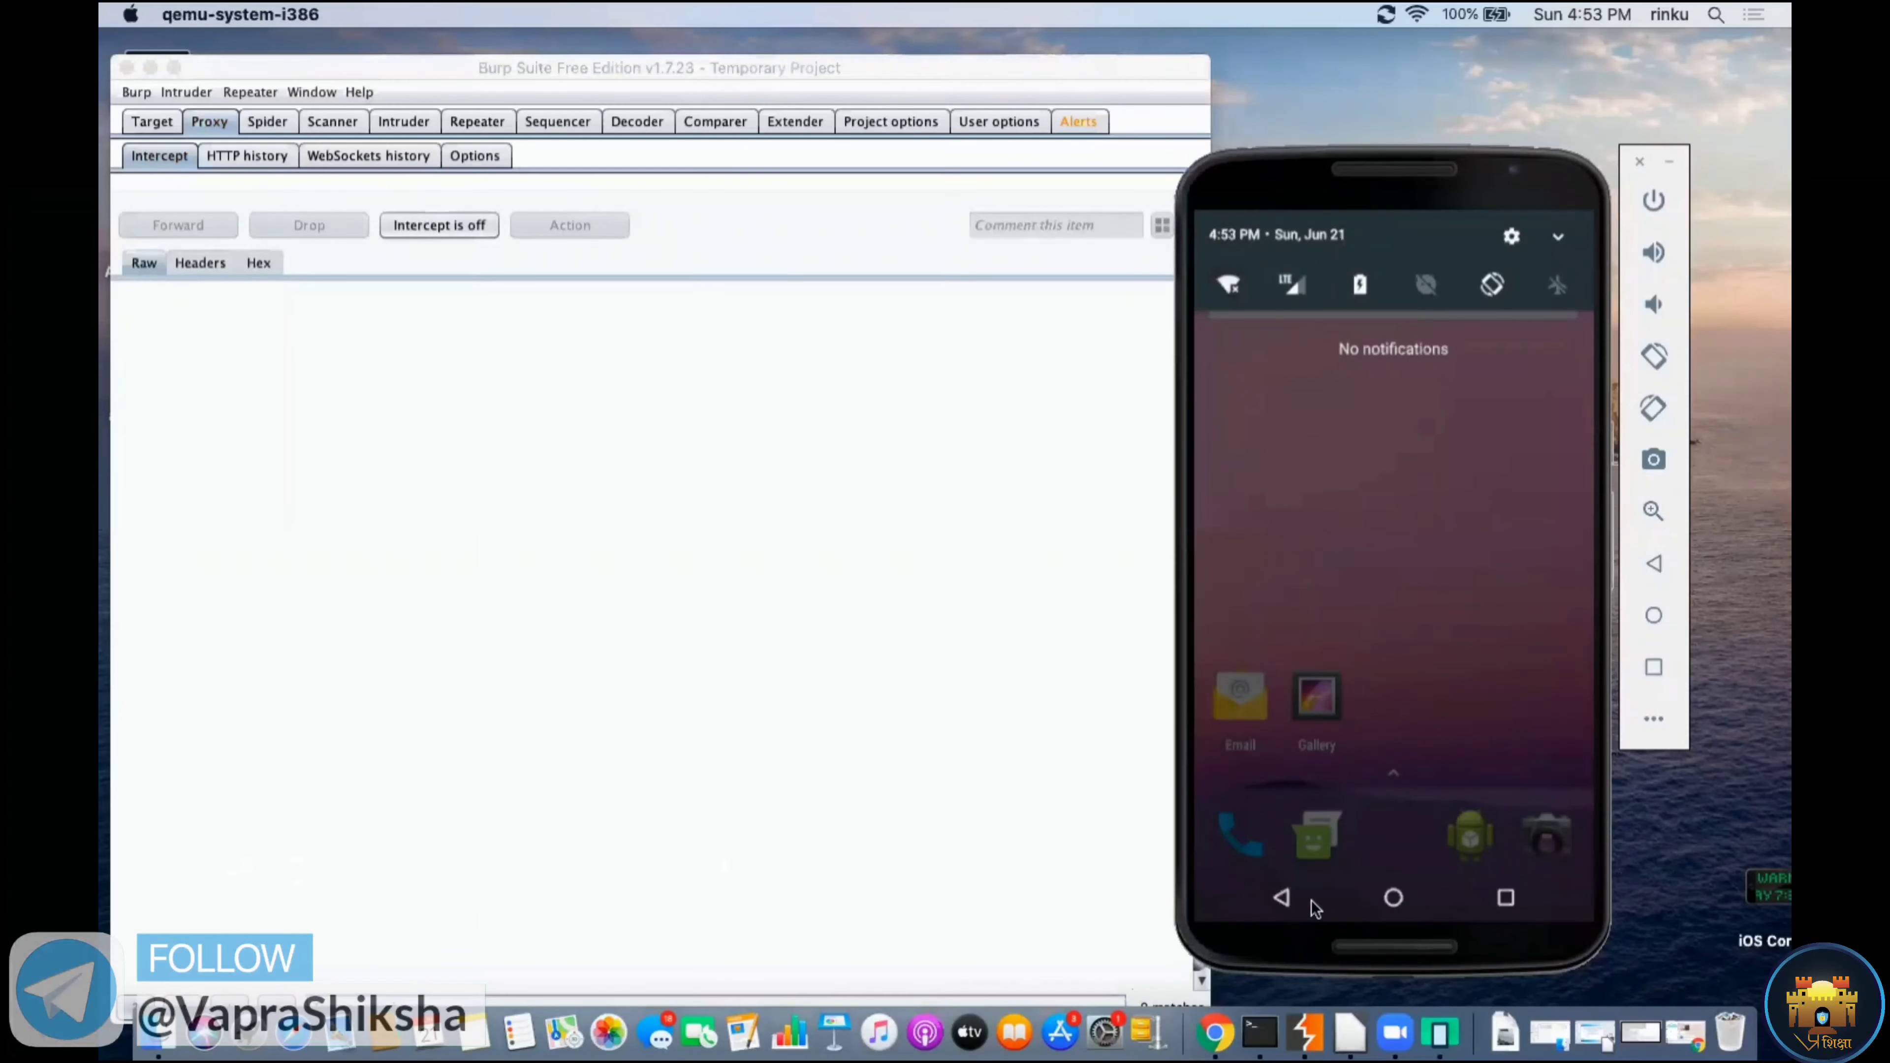
left_click(1278, 899)
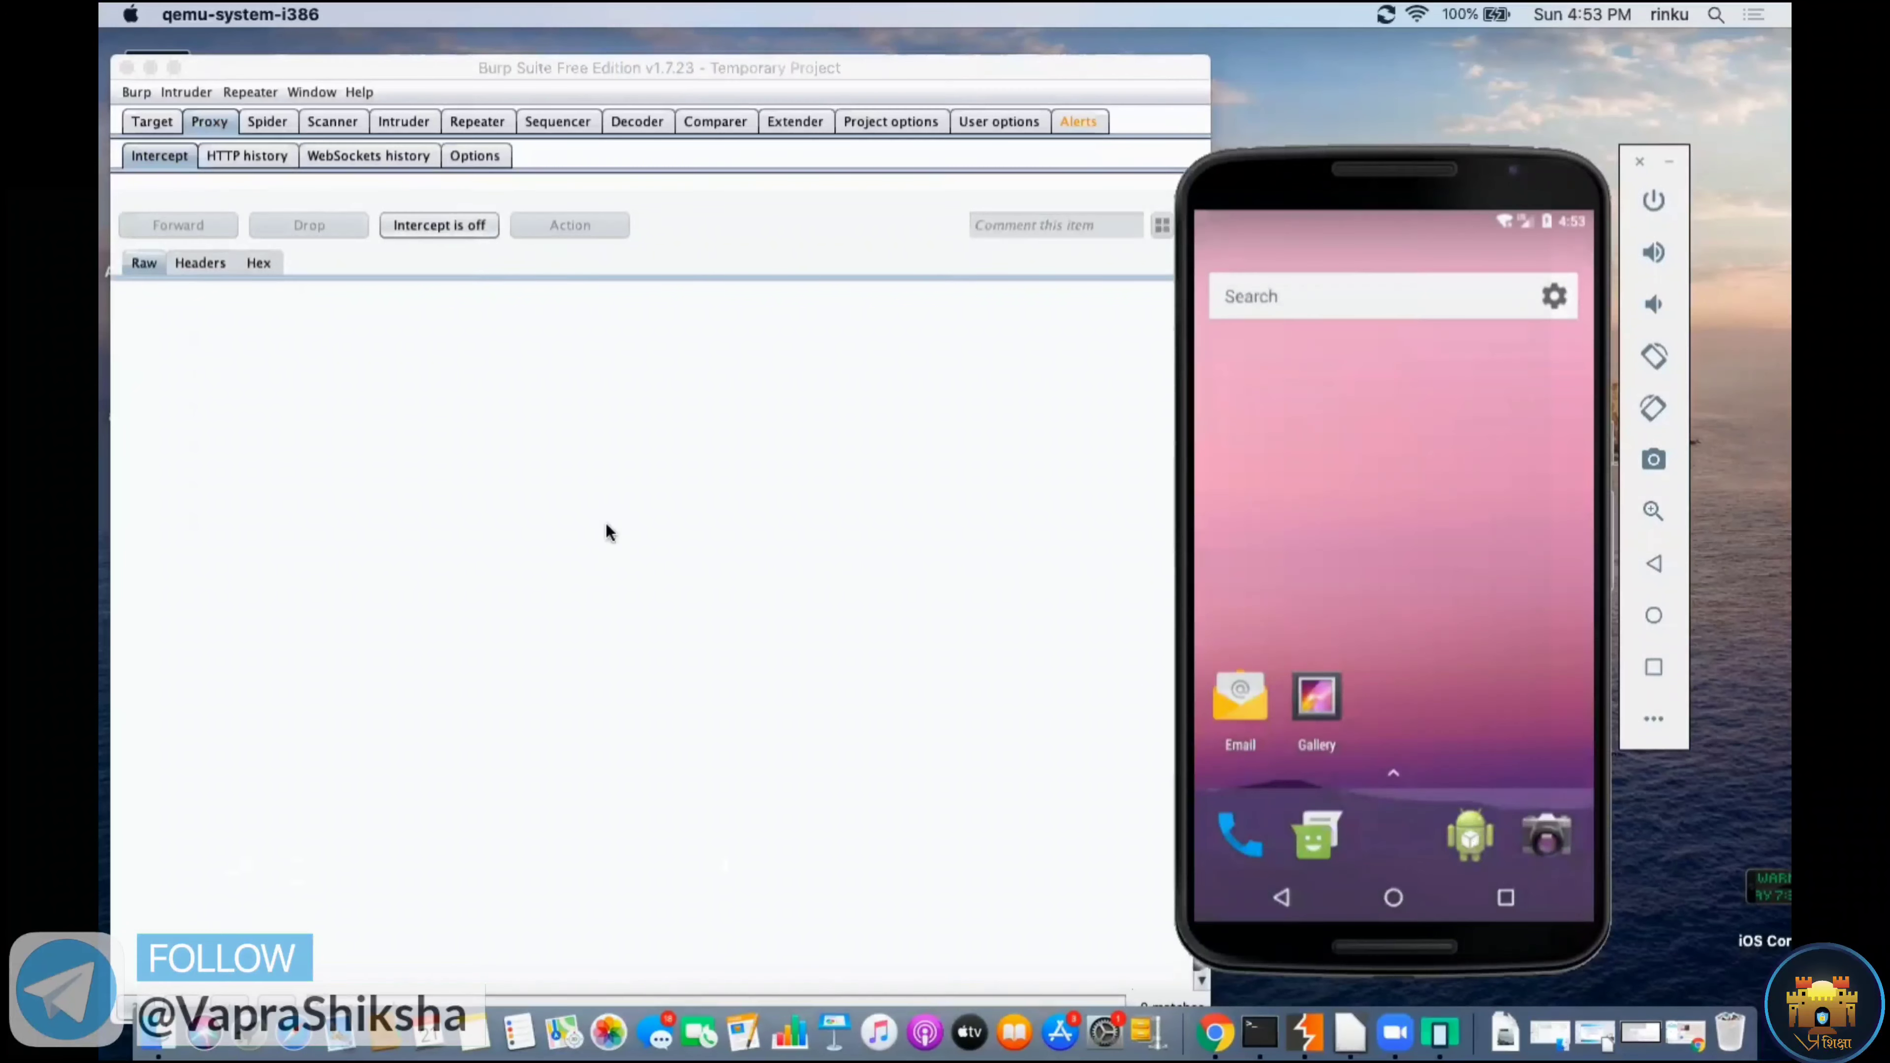
left_click(477, 224)
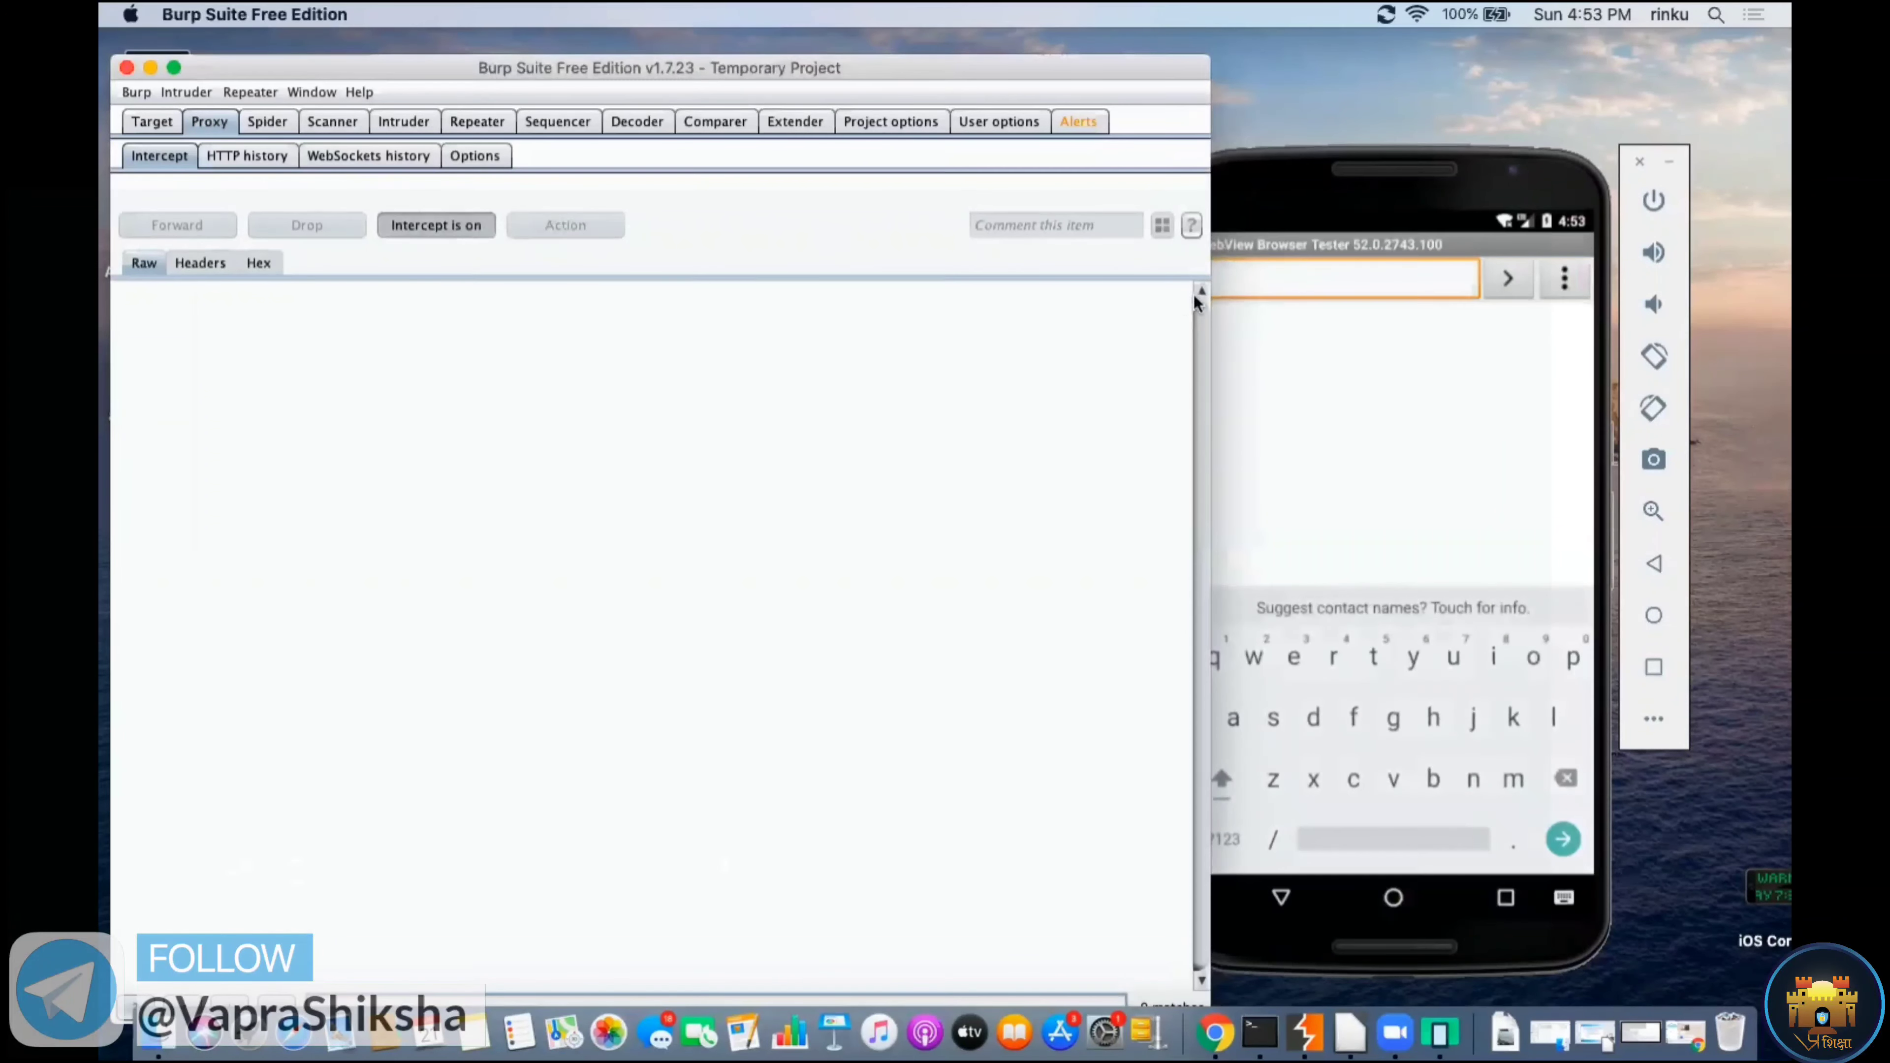
left_click(1308, 279)
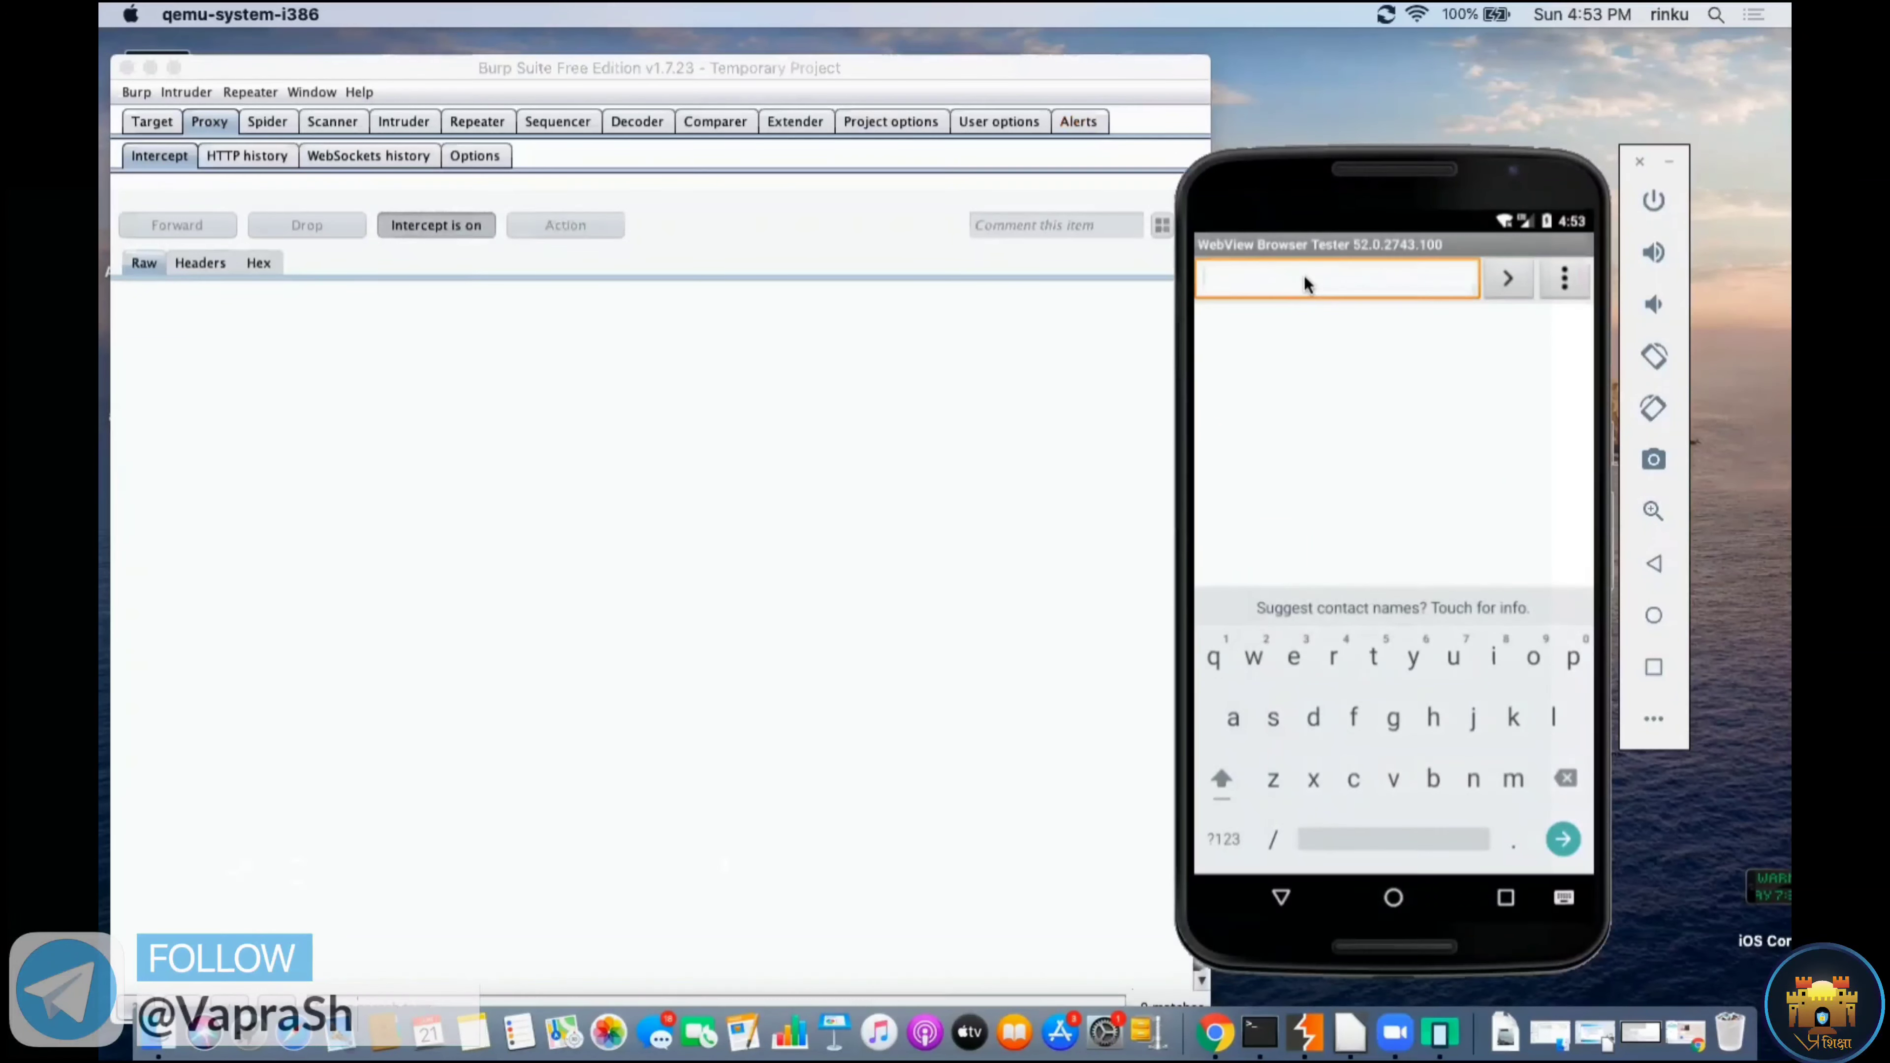
type("htt")
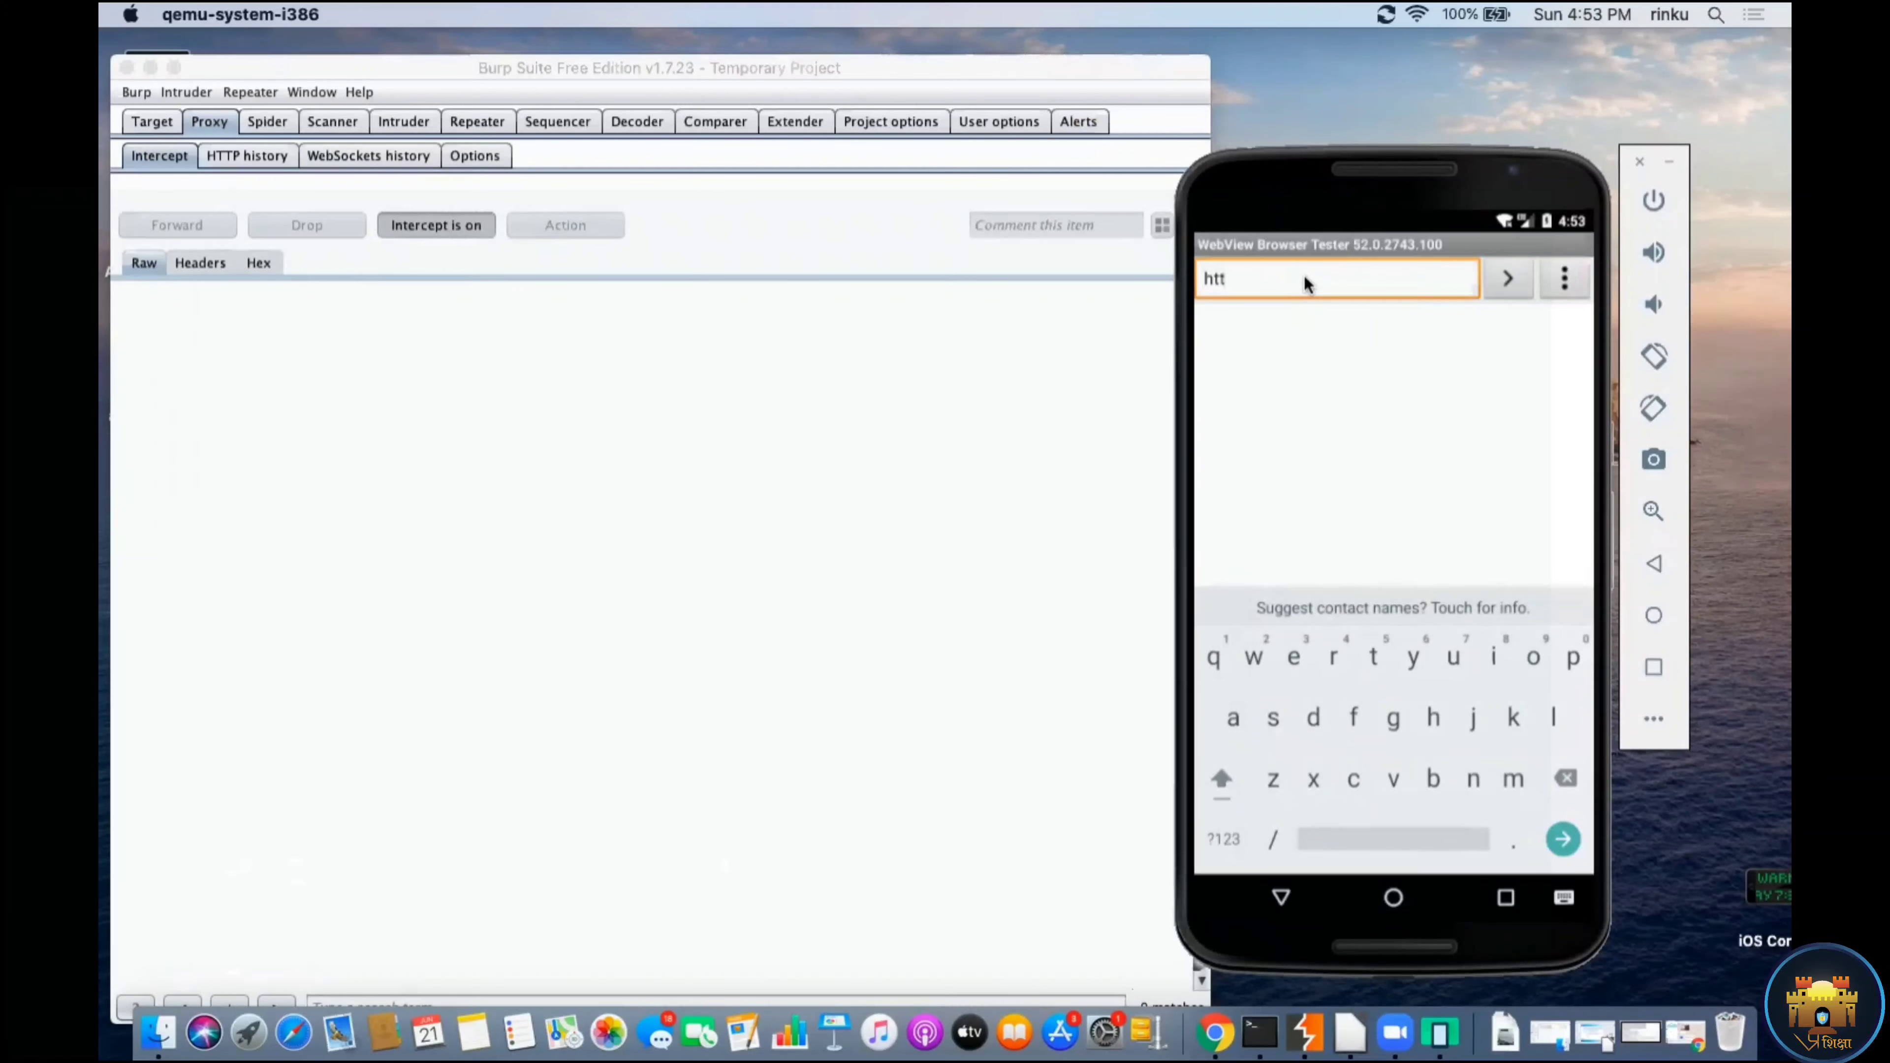
type("p://")
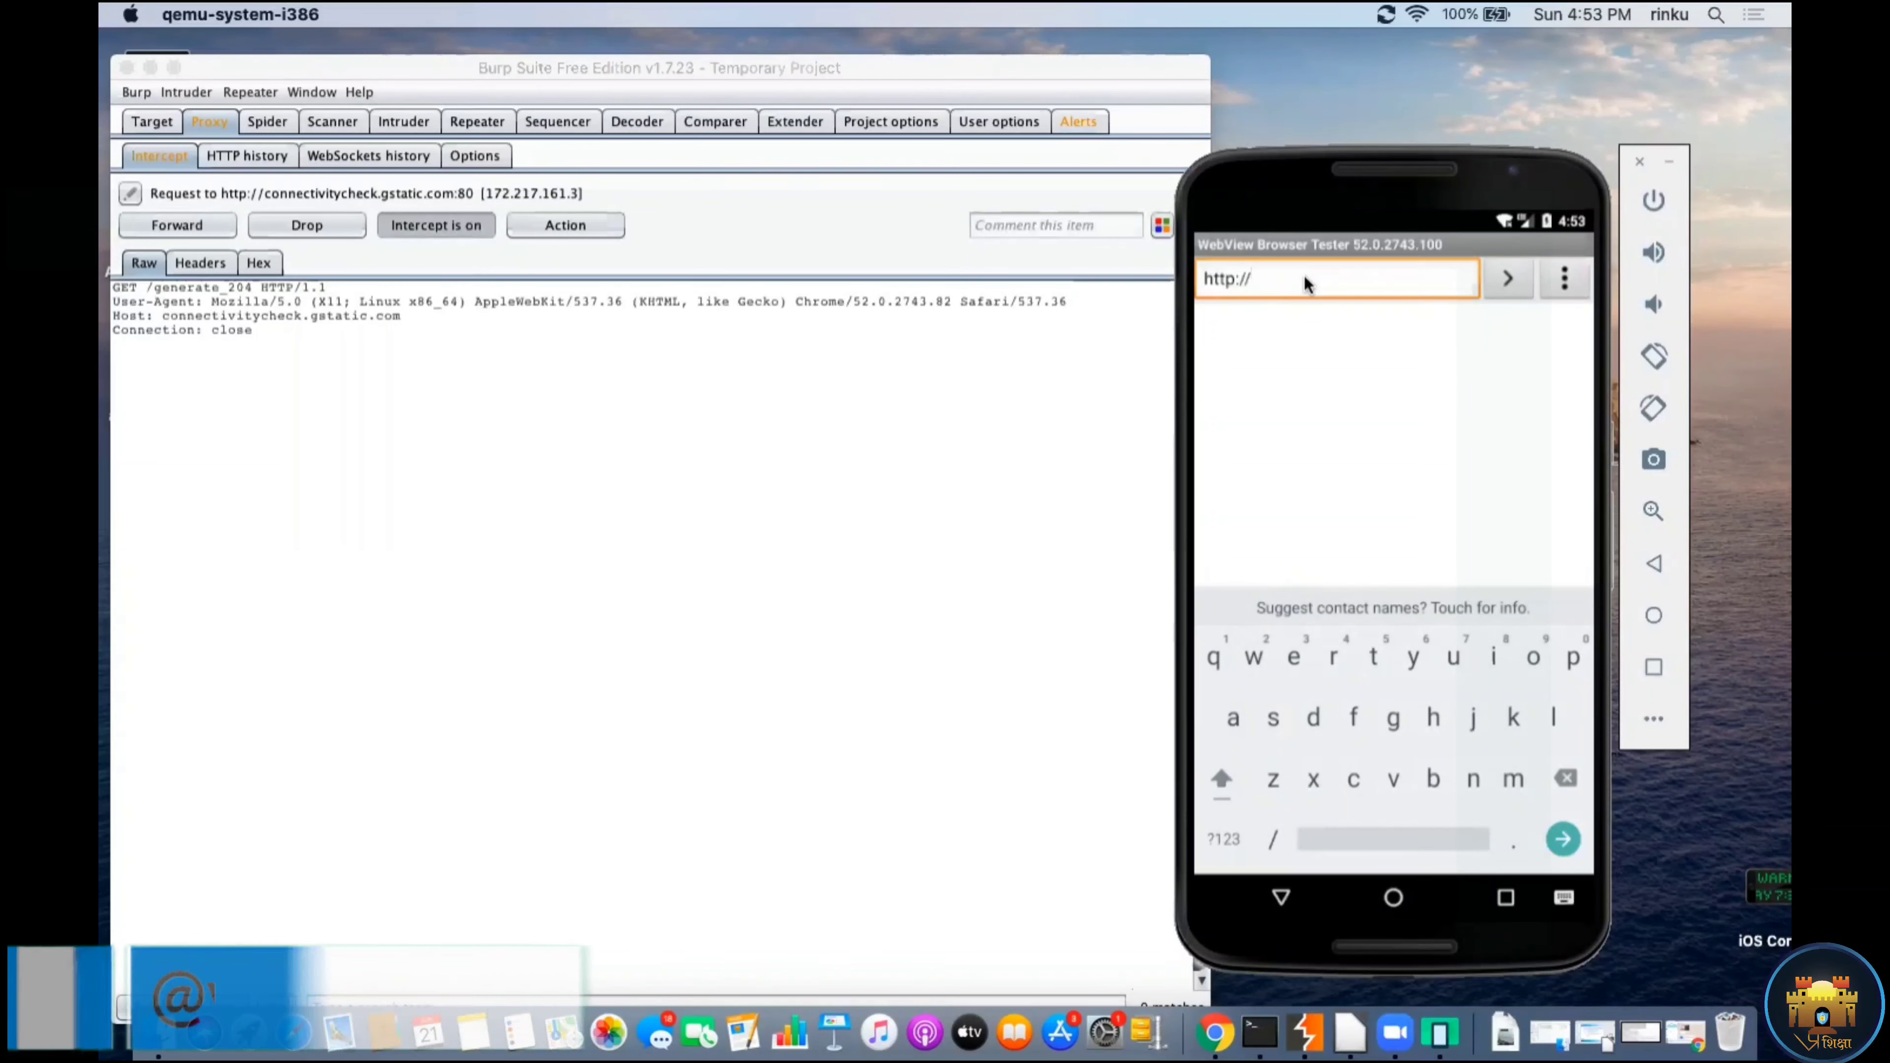
type("www.")
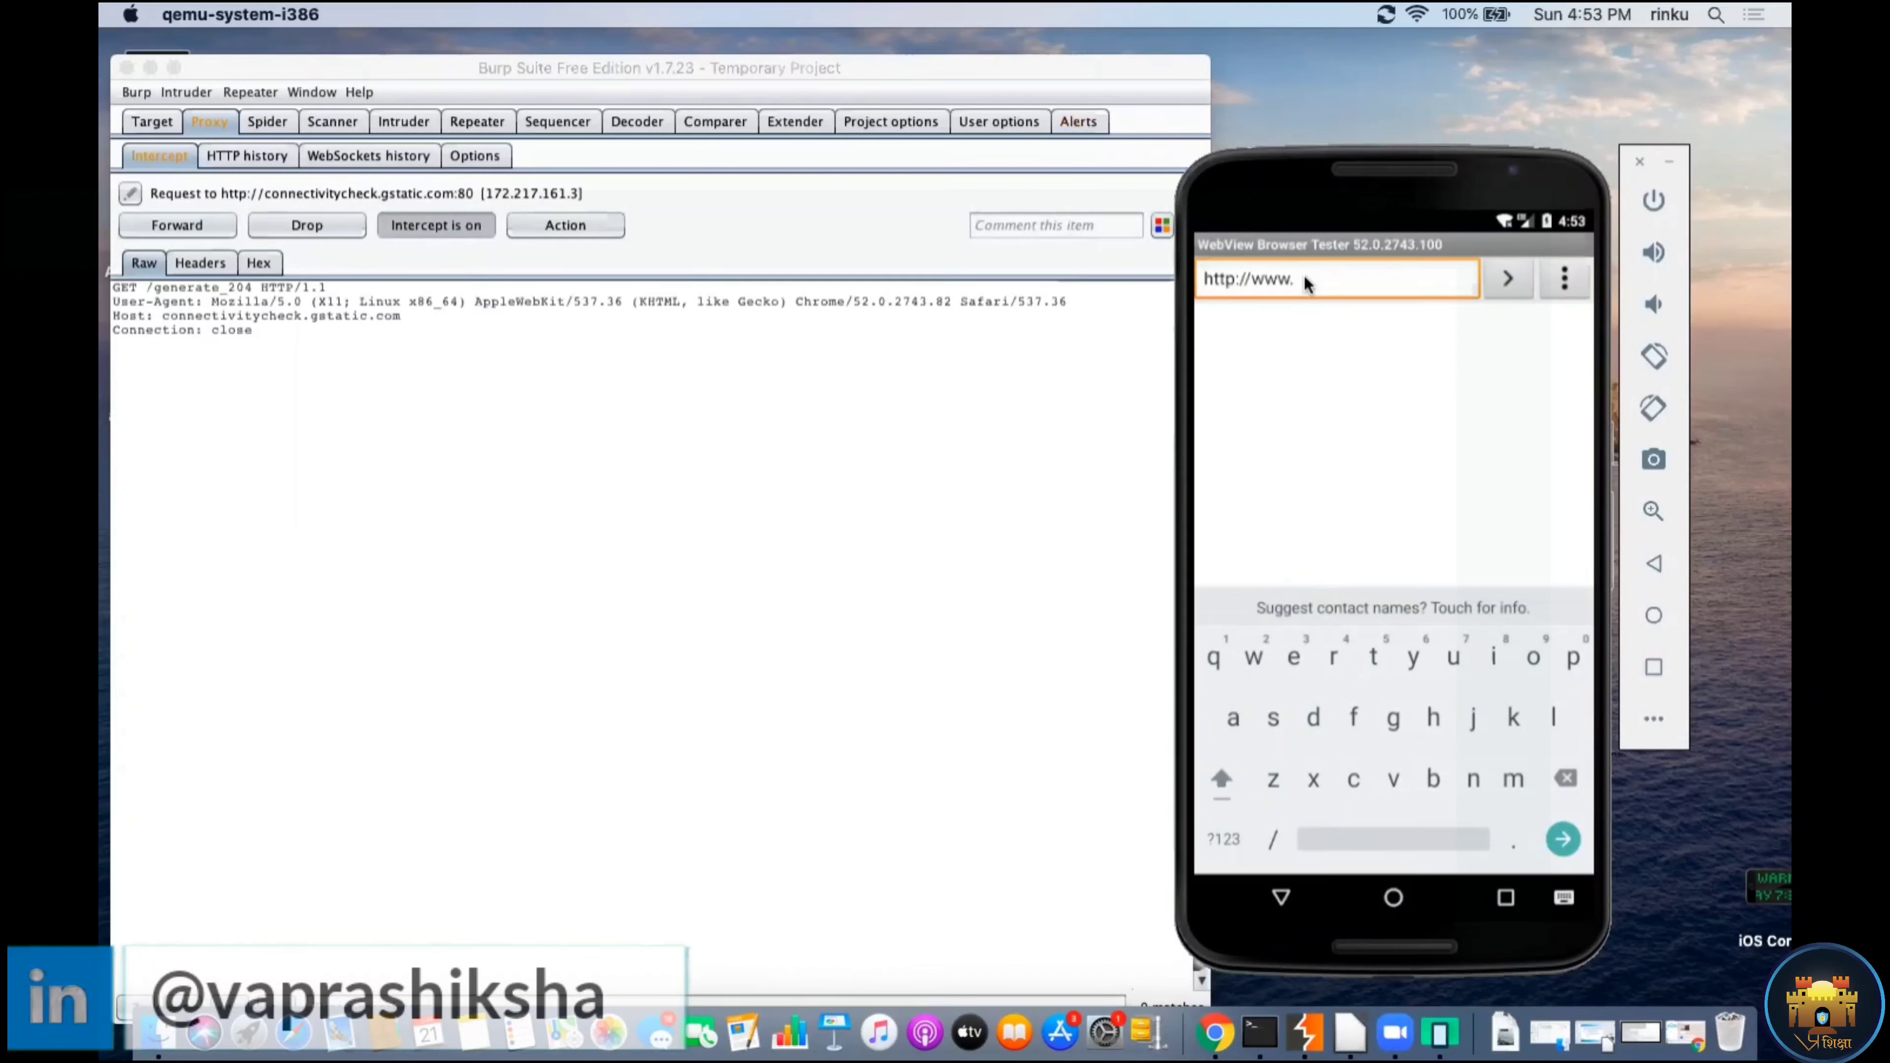
type("google")
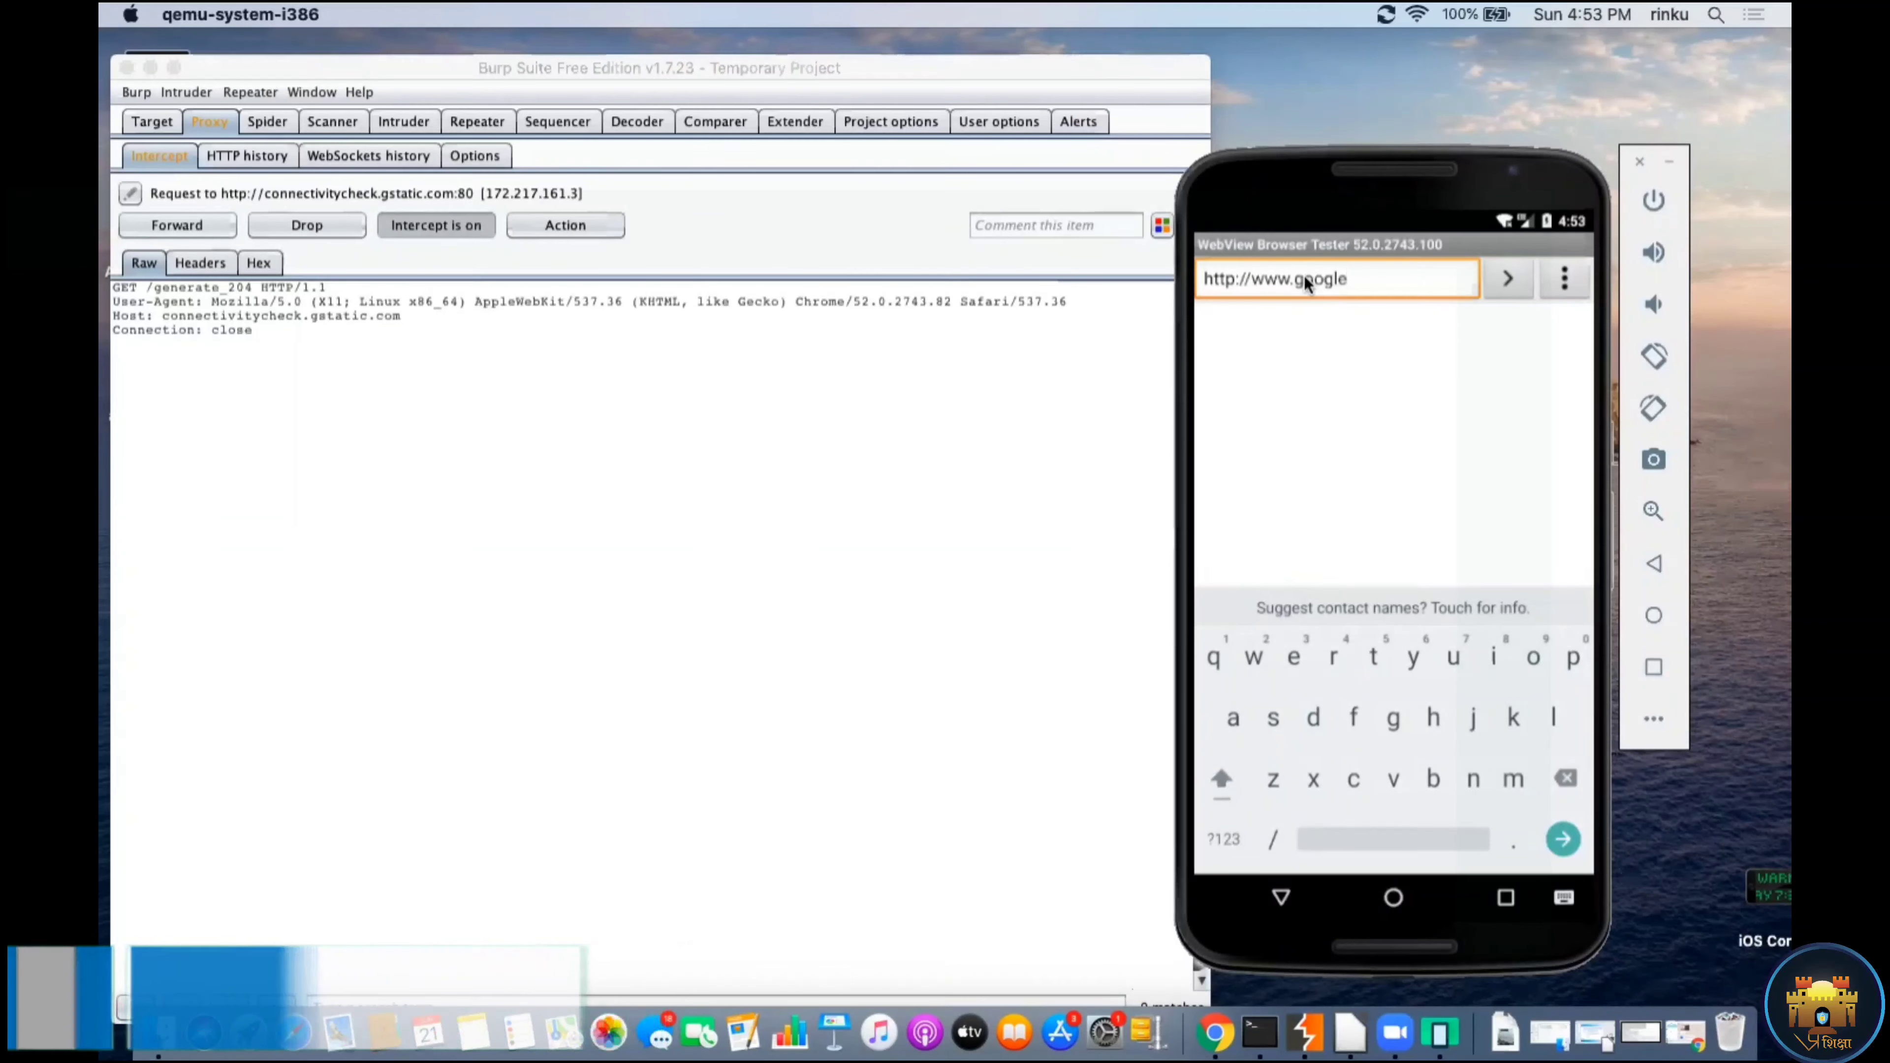
type(".com")
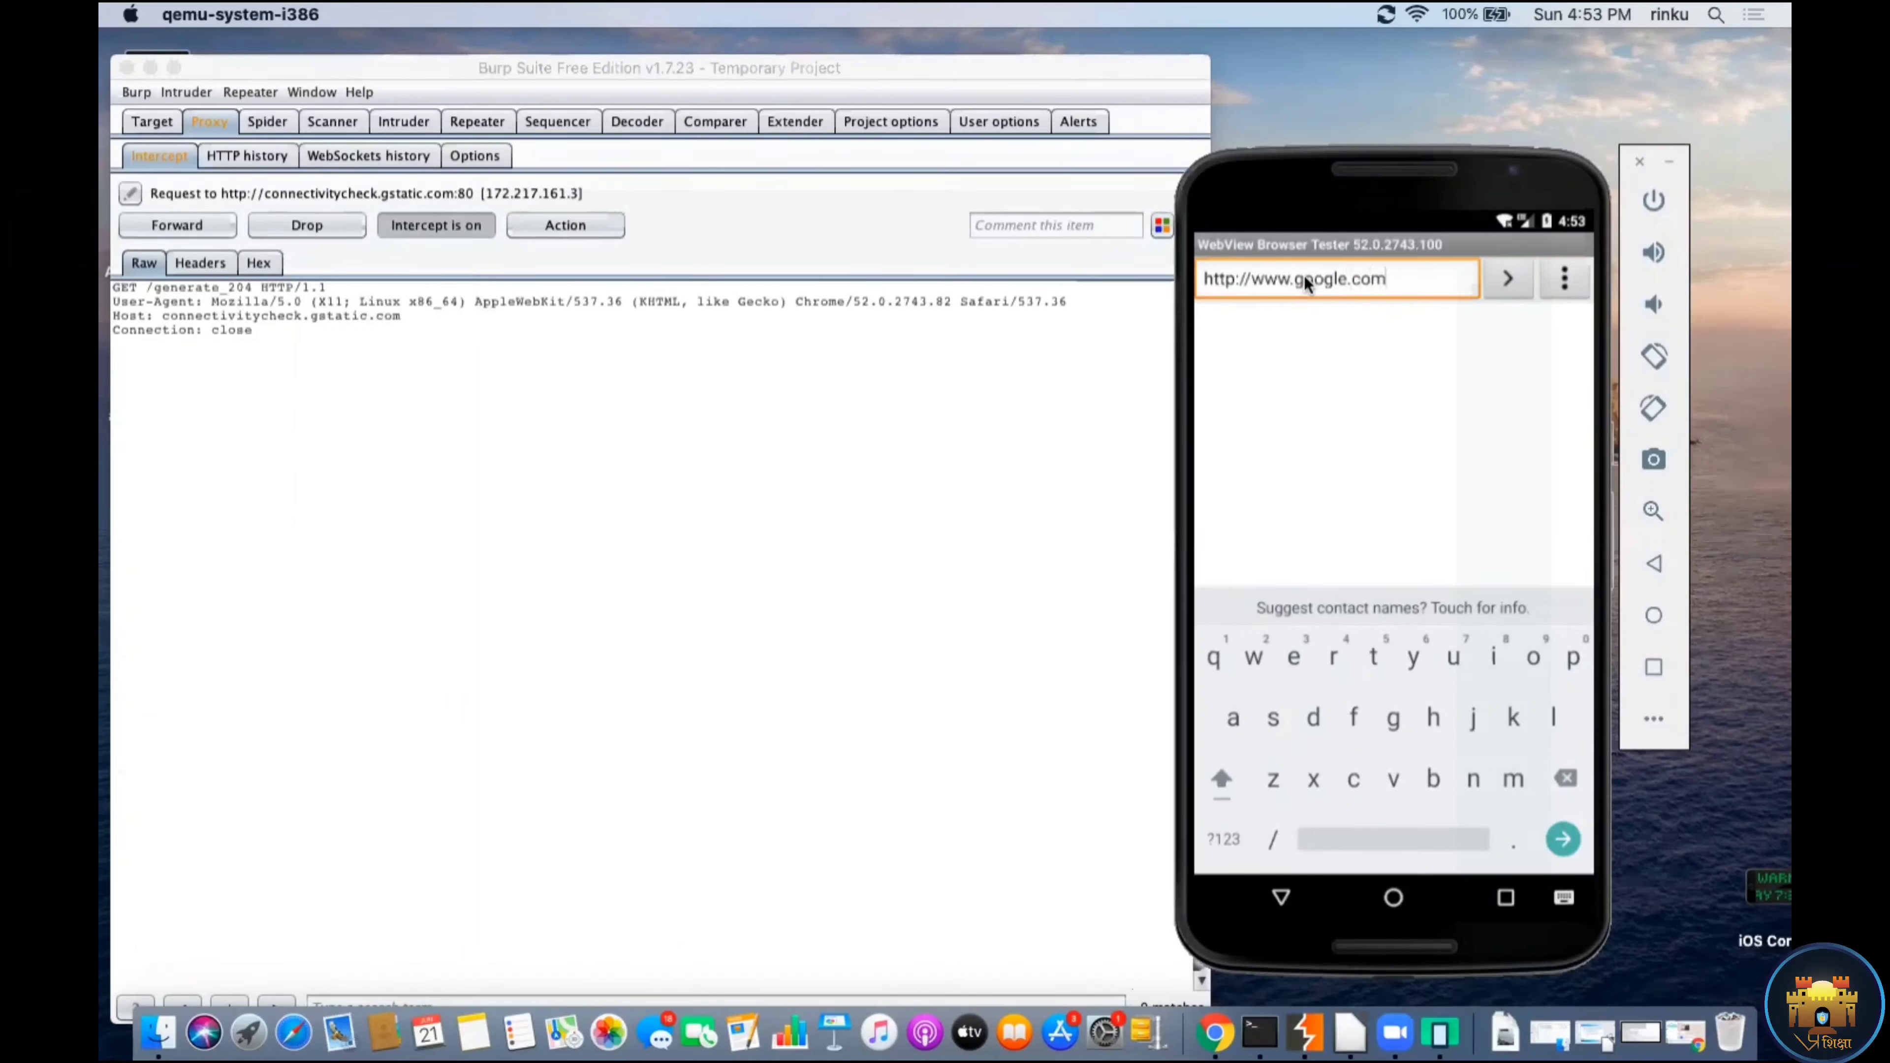
left_click(1507, 278)
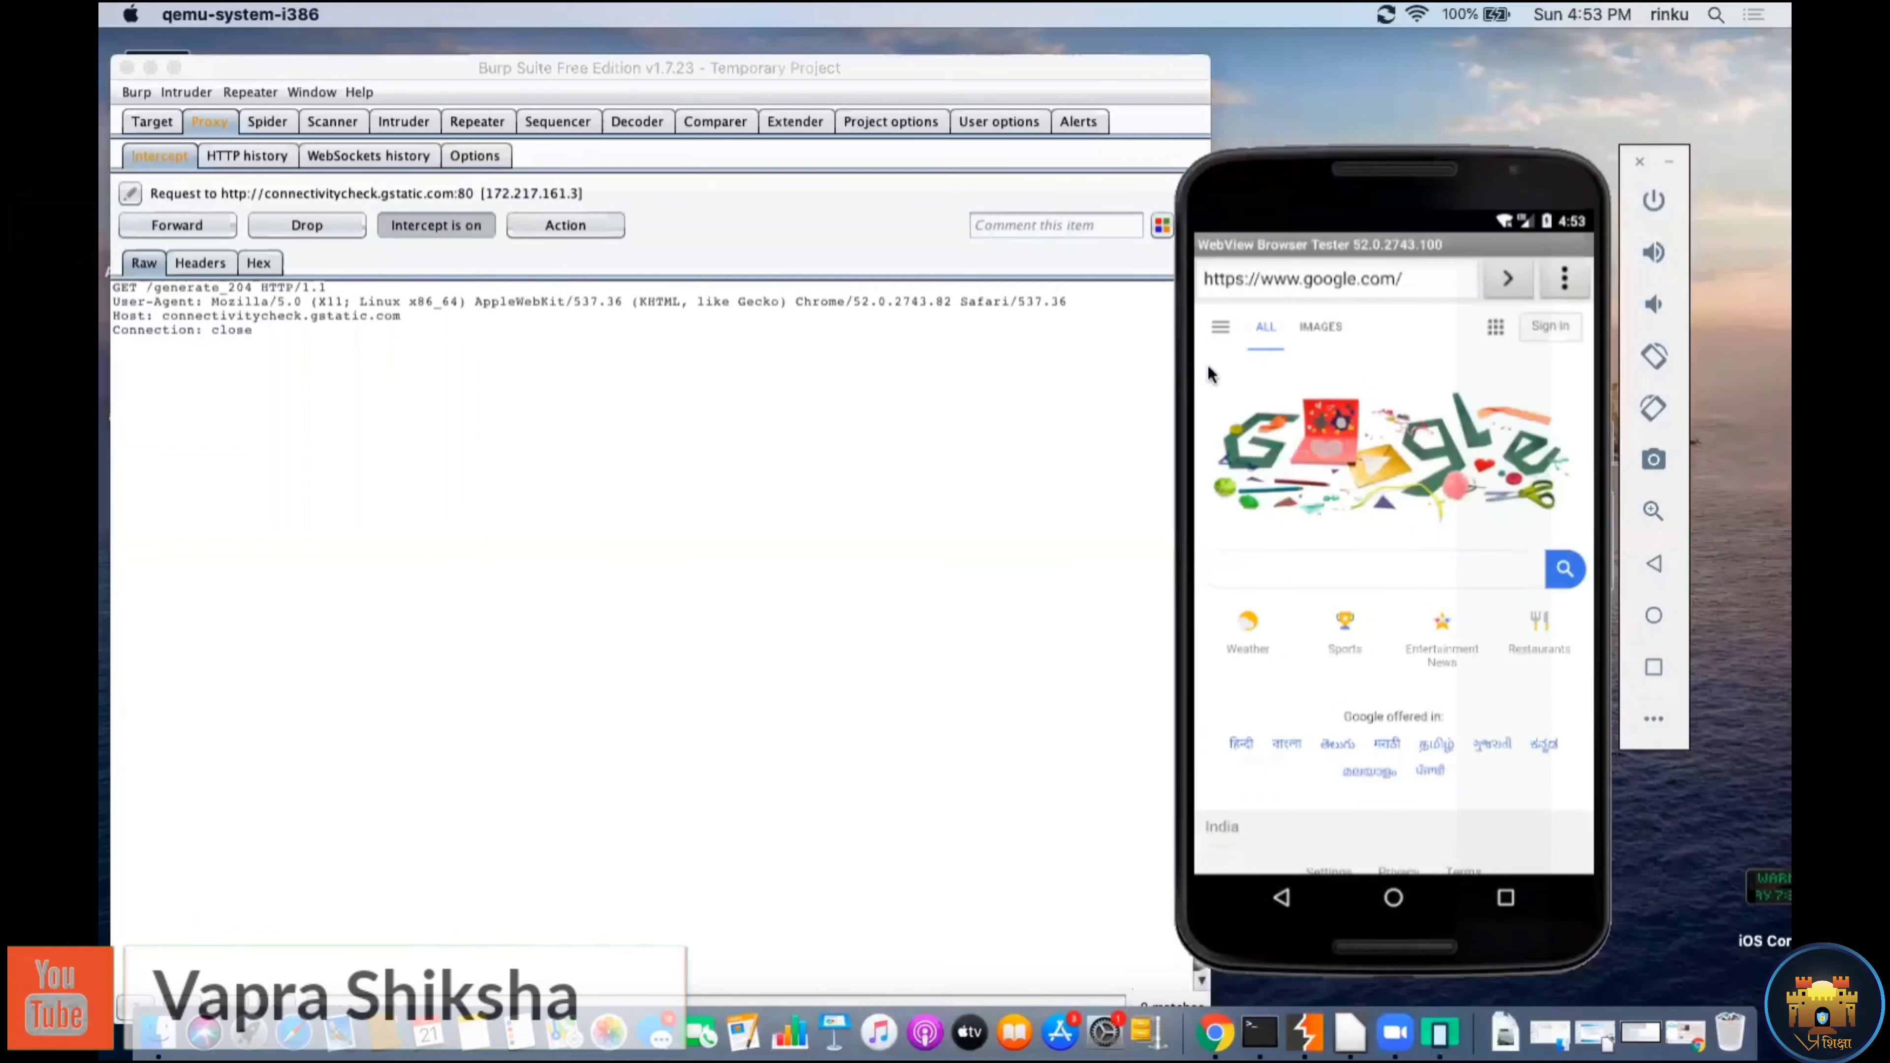
left_click(224, 223)
left_click(224, 223)
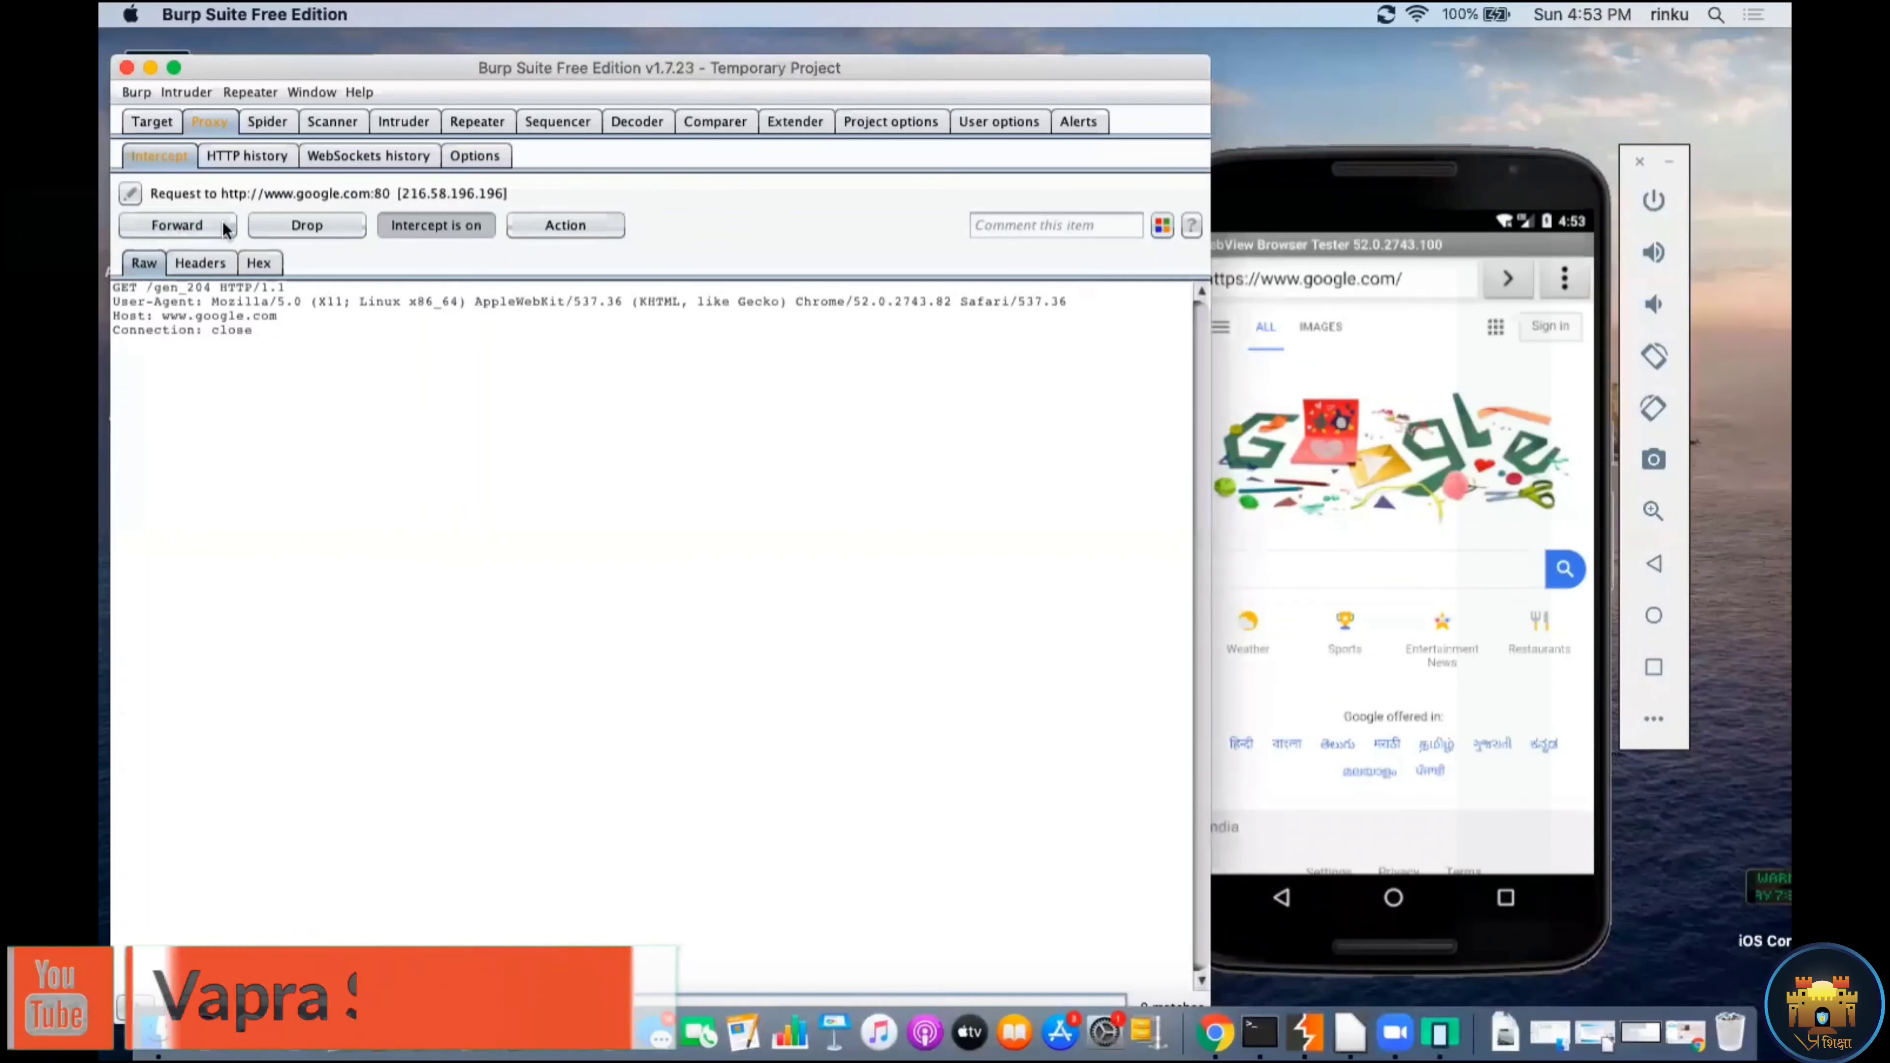
left_click(224, 223)
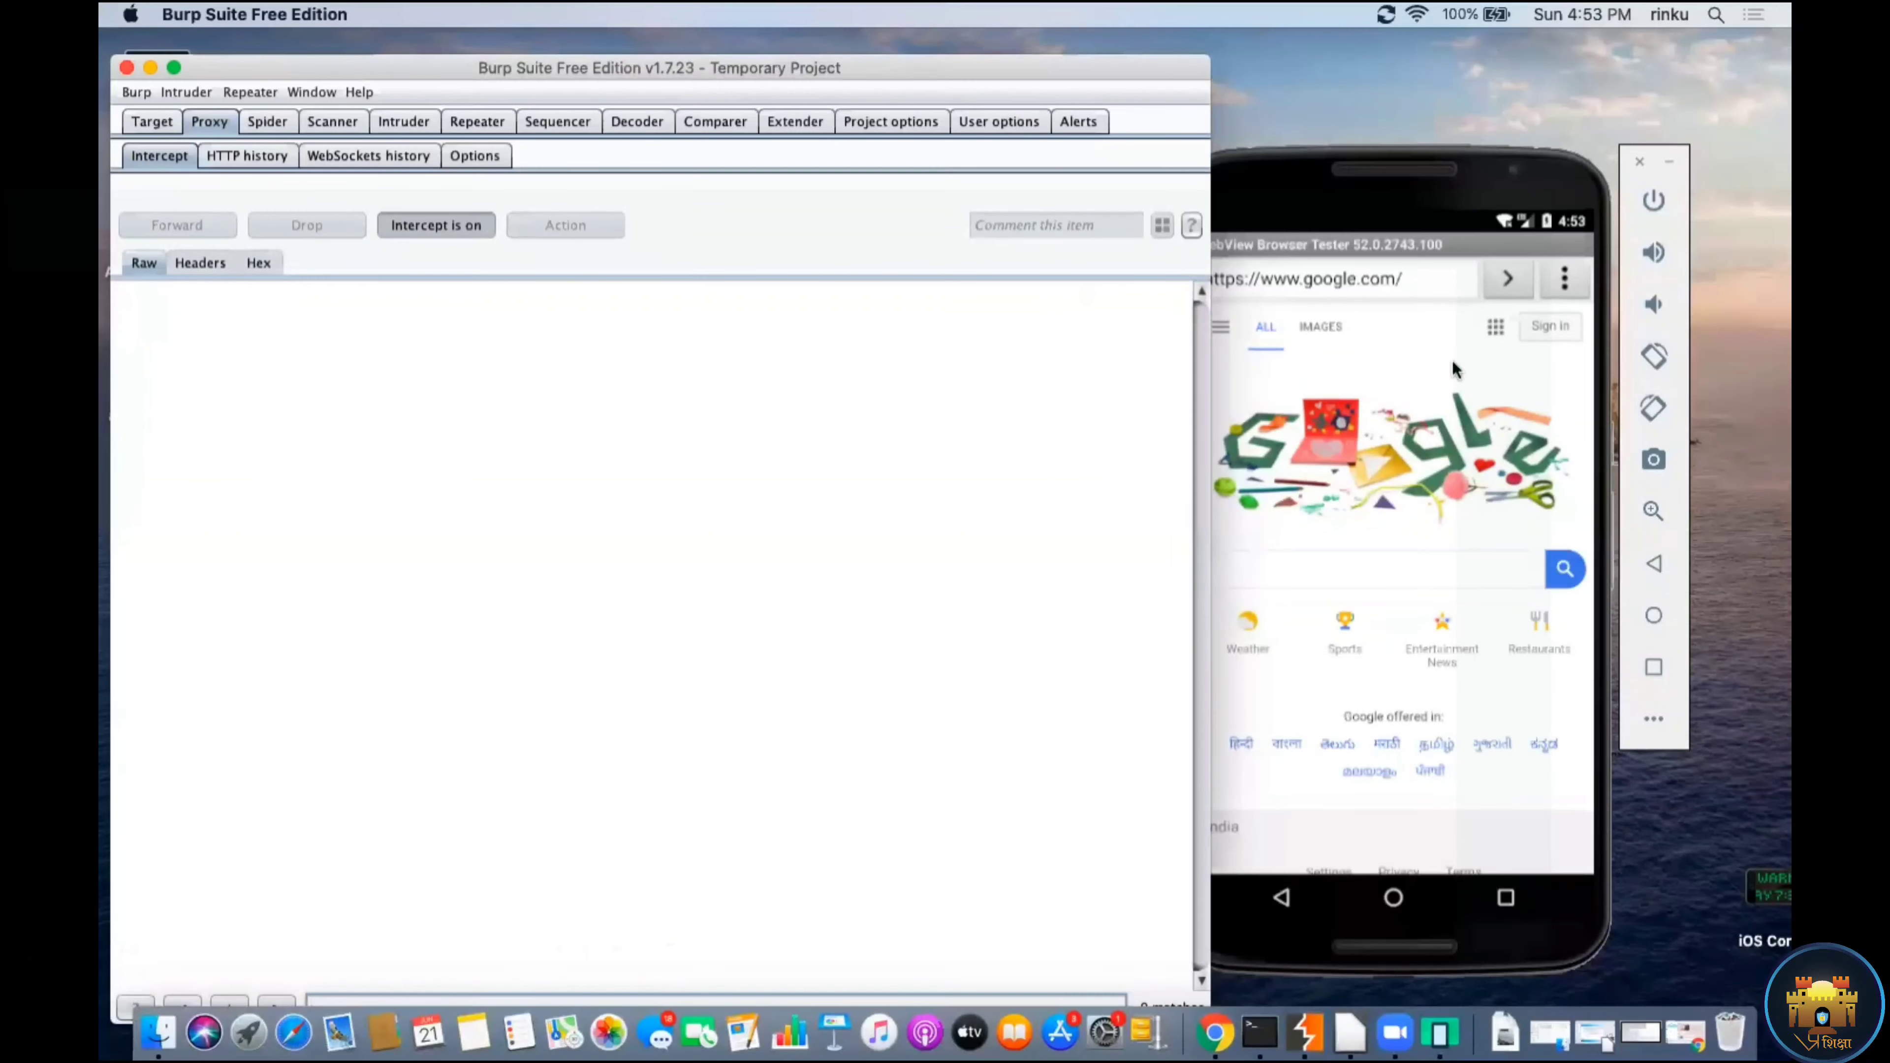
Step: Open the emulator's quick settings over the Google page and toggle Wi-Fi to trigger a new connectivity request
left_click(1494, 233)
left_click_drag(1494, 227, 1228, 310)
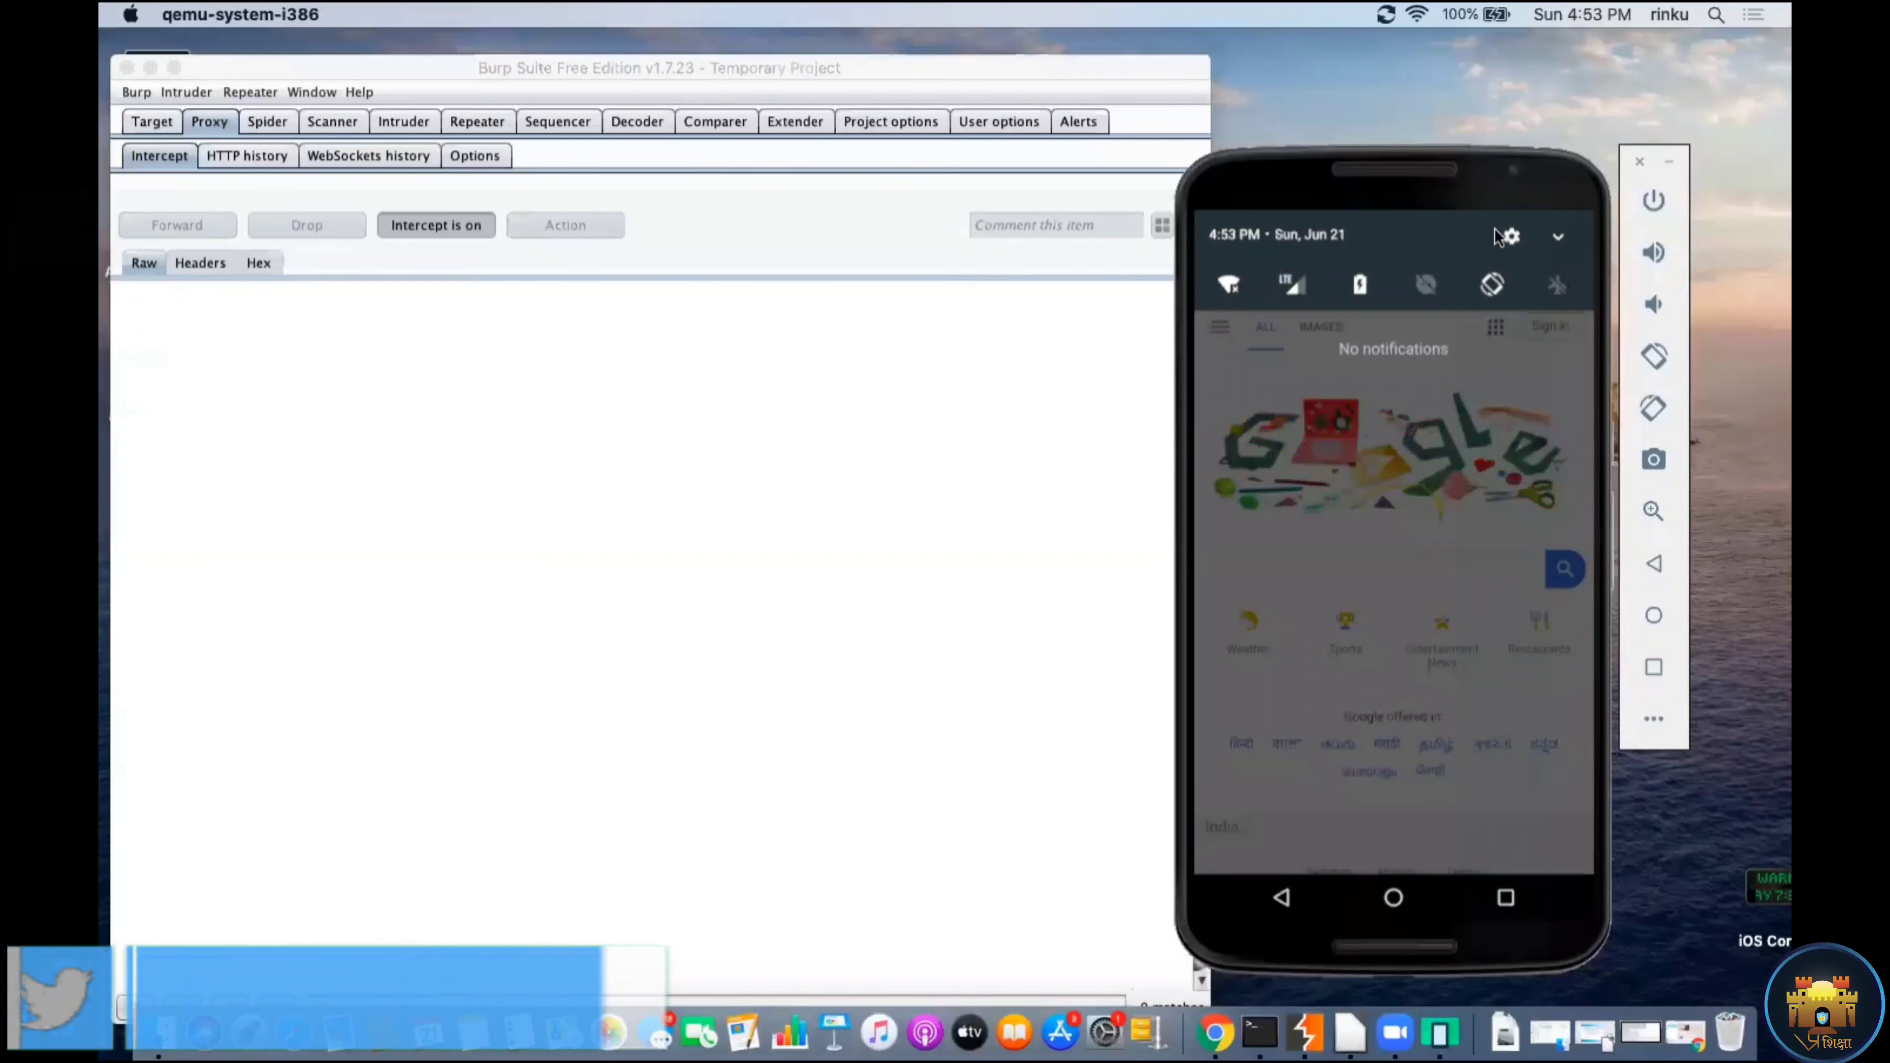
left_click(1237, 283)
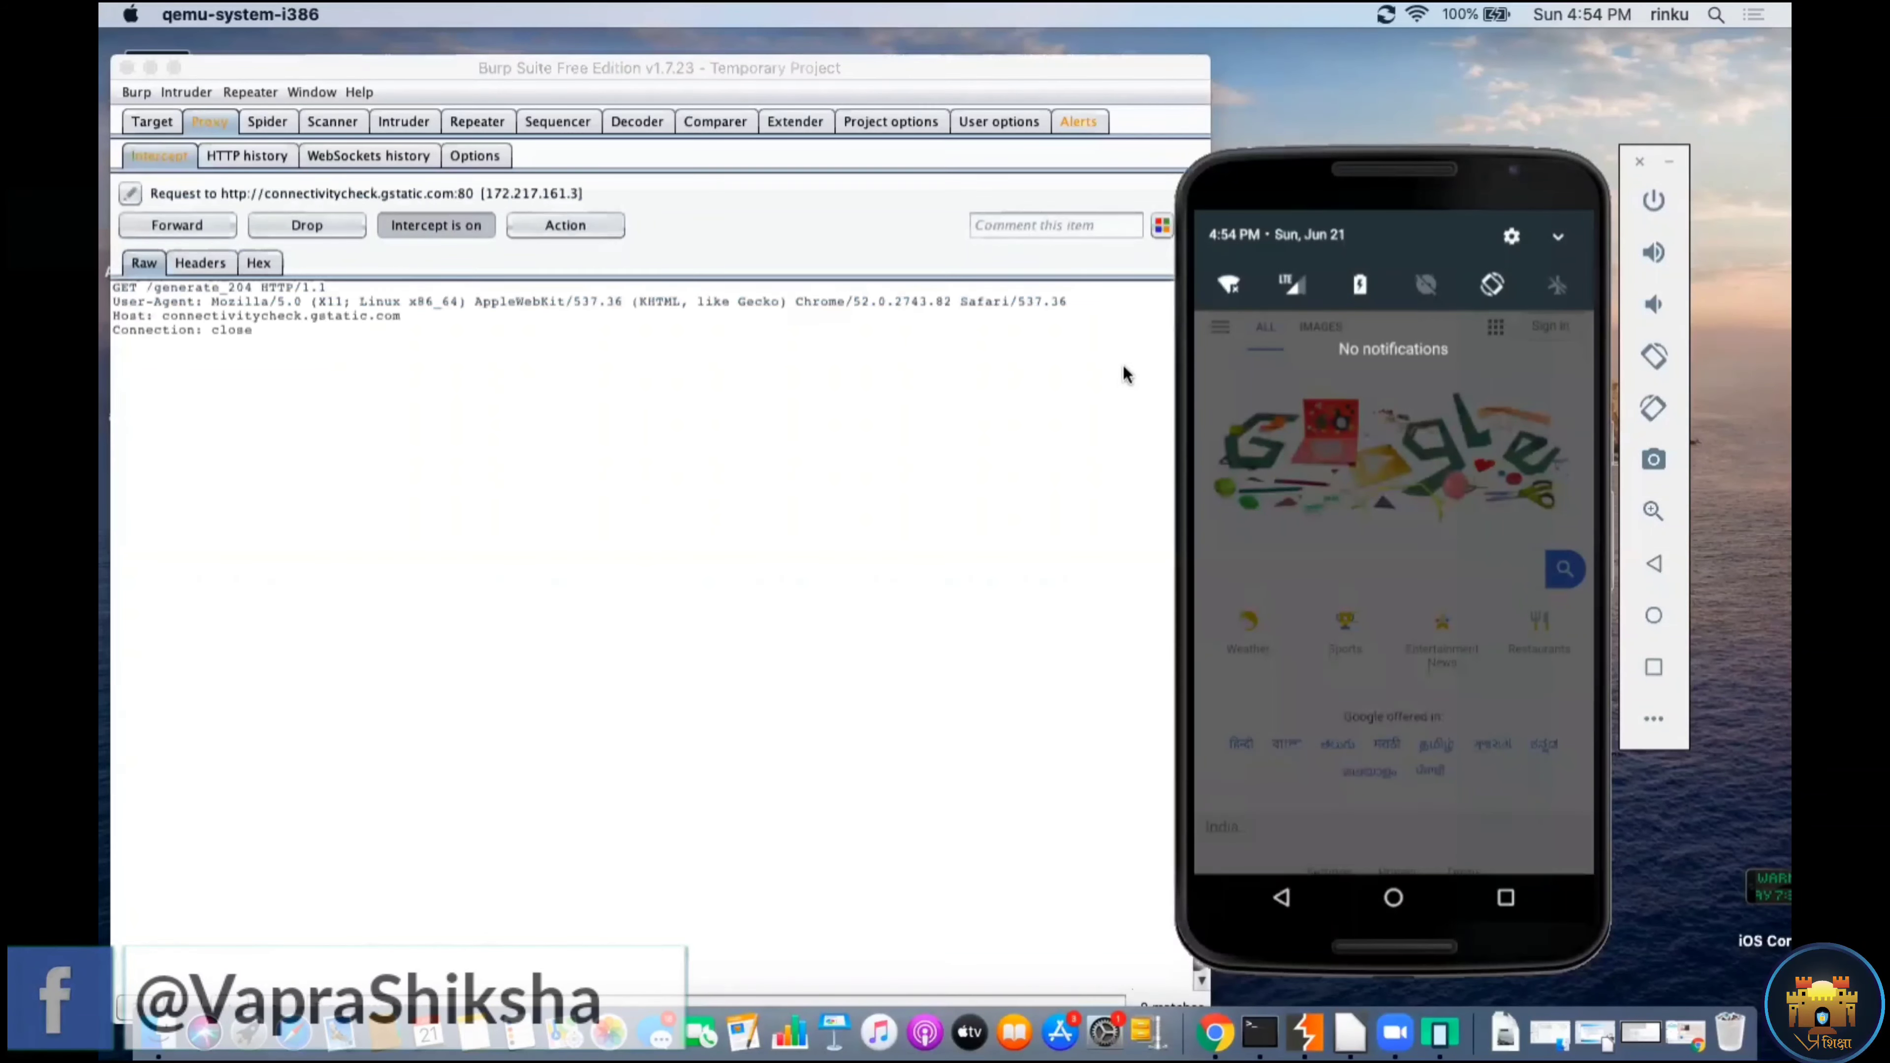
Step: Turn off Burp's interception, check the Alerts log for proxy errors, and return to the Intercept view
left_click(438, 225)
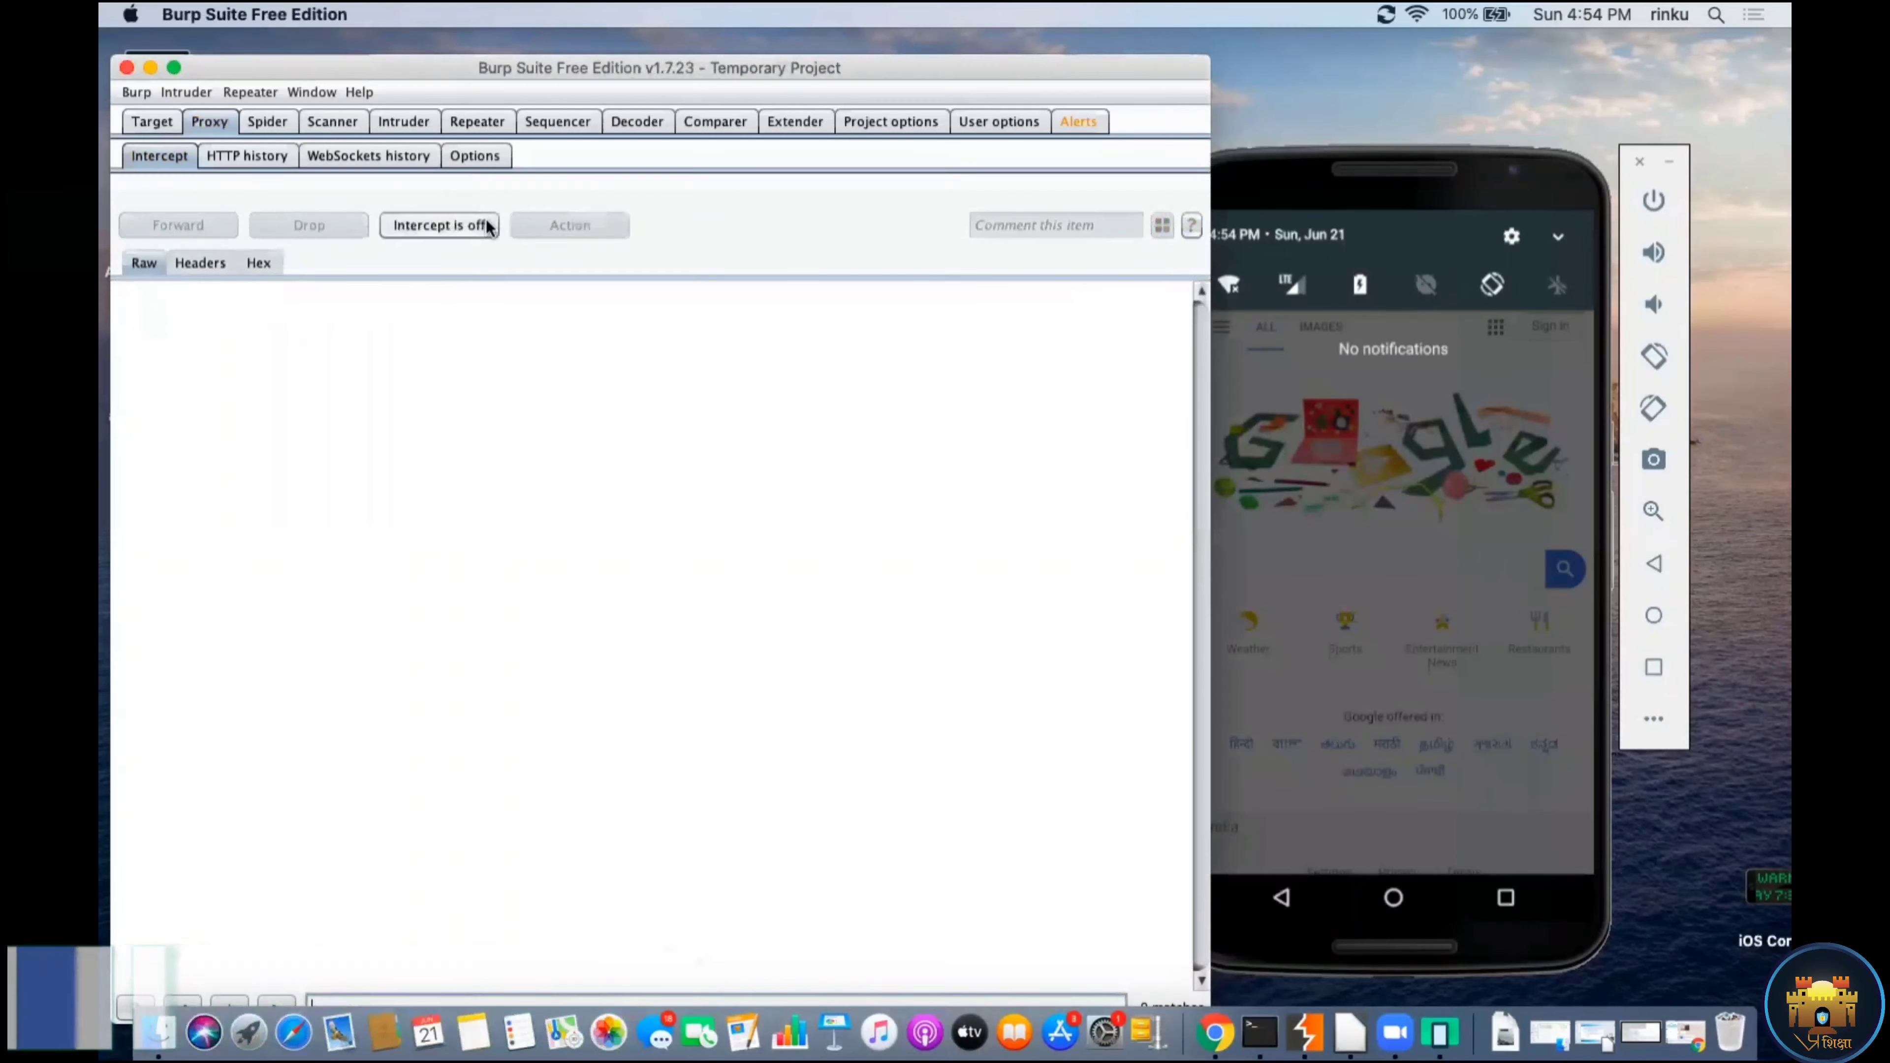
left_click_drag(1332, 178, 1397, 172)
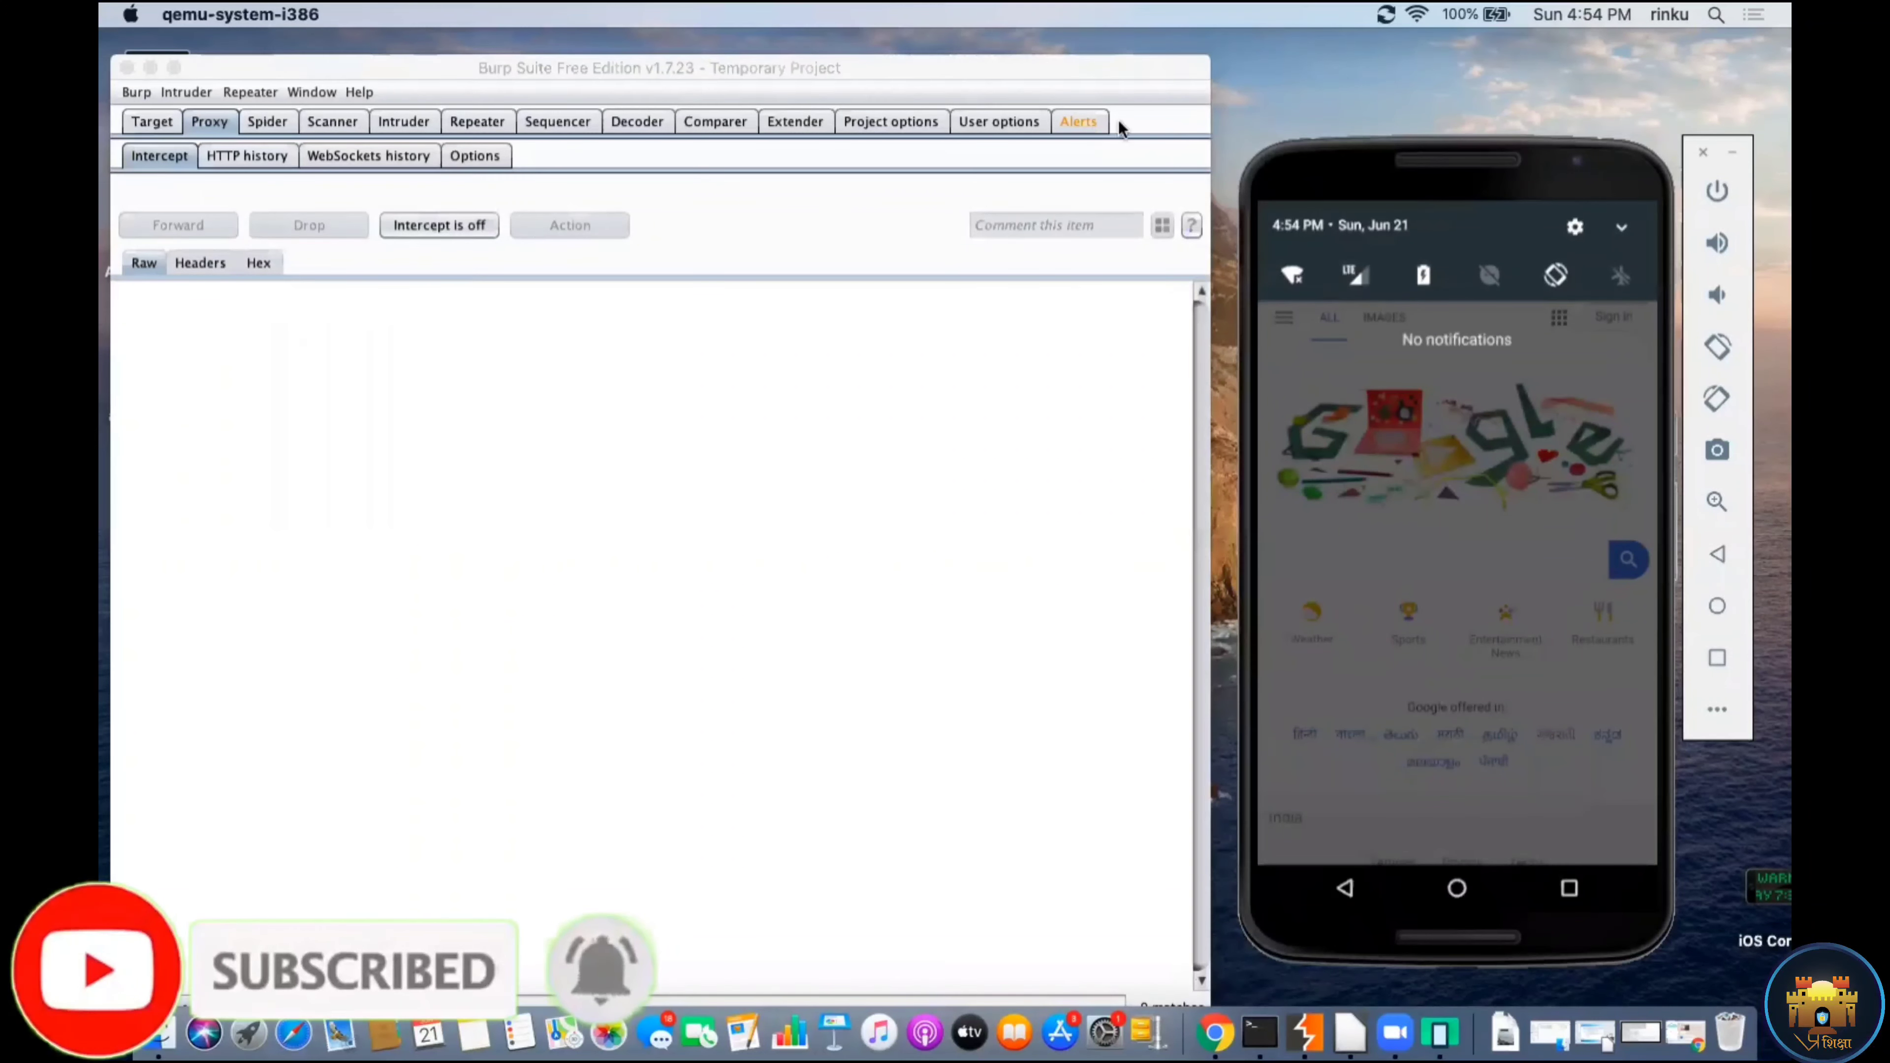
left_click(1083, 119)
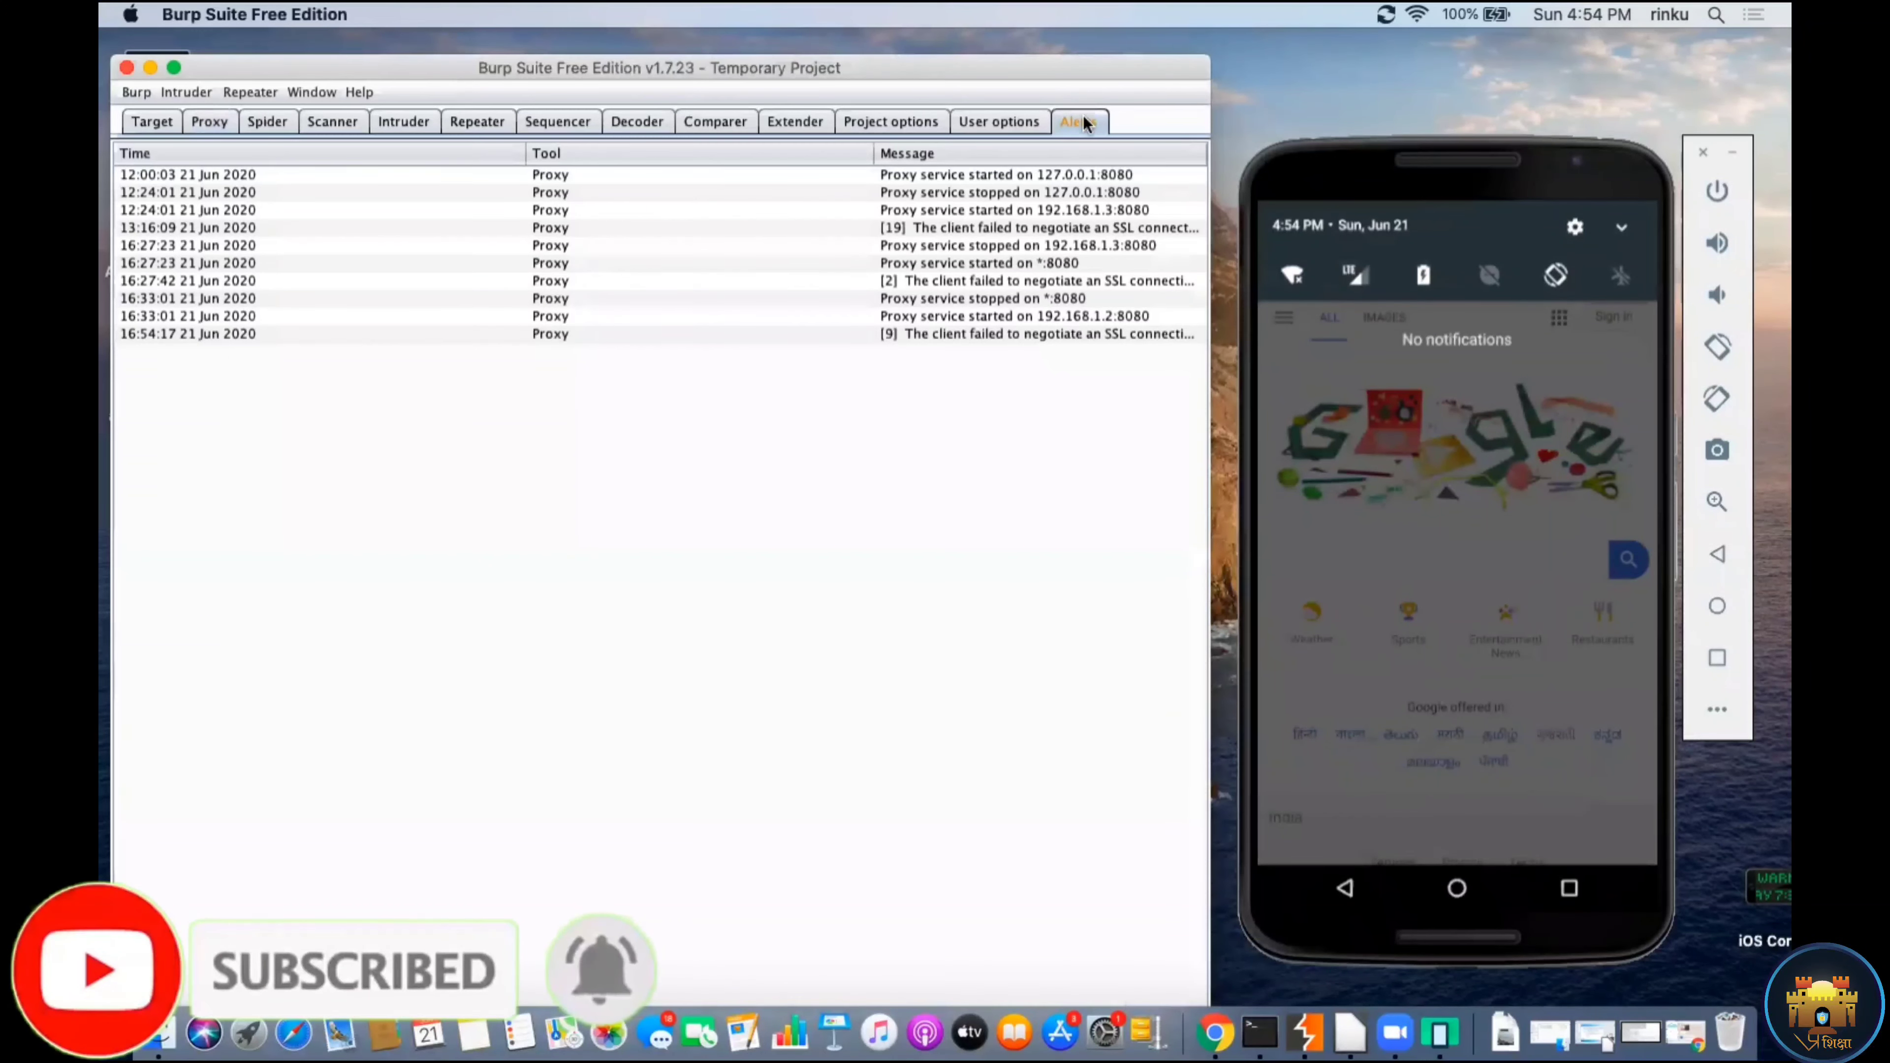
left_click(202, 122)
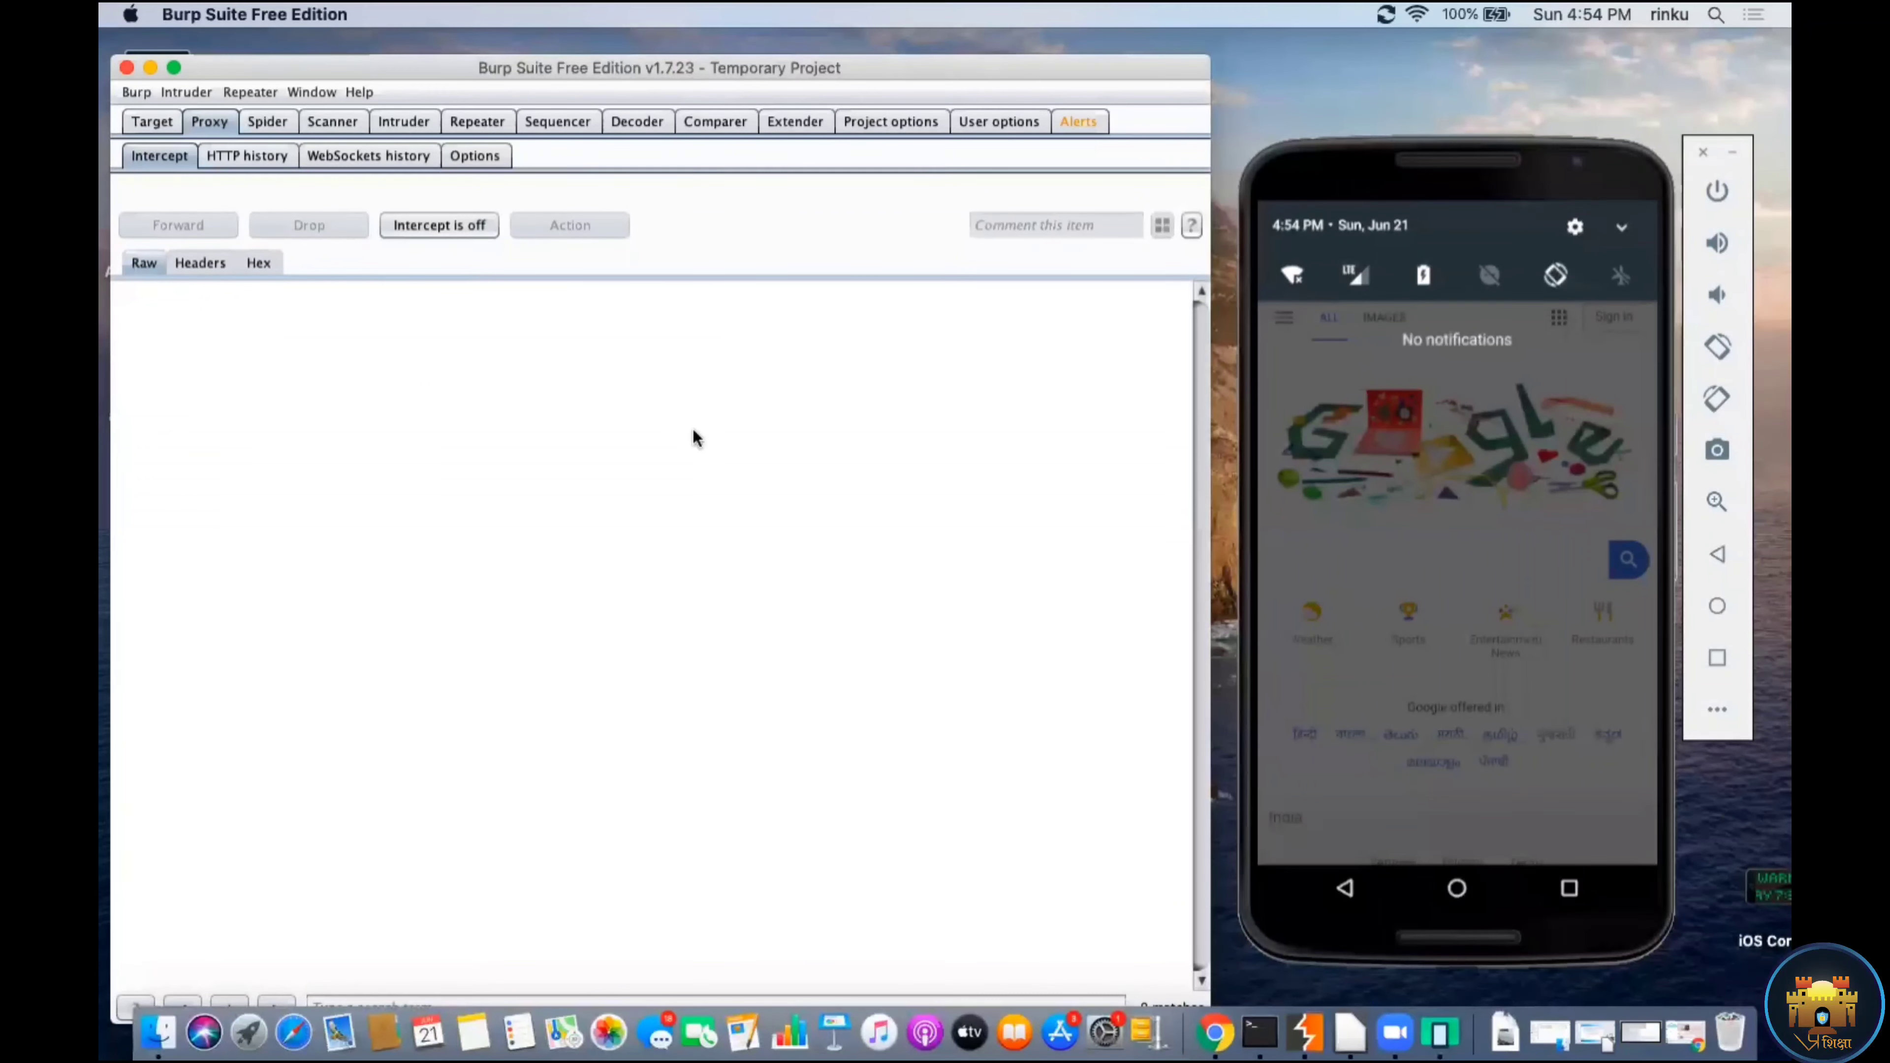
Step: Run ifconfig in the android_workshop session of Terminal and look up the IP address of the en0 interface
left_click(1259, 1031)
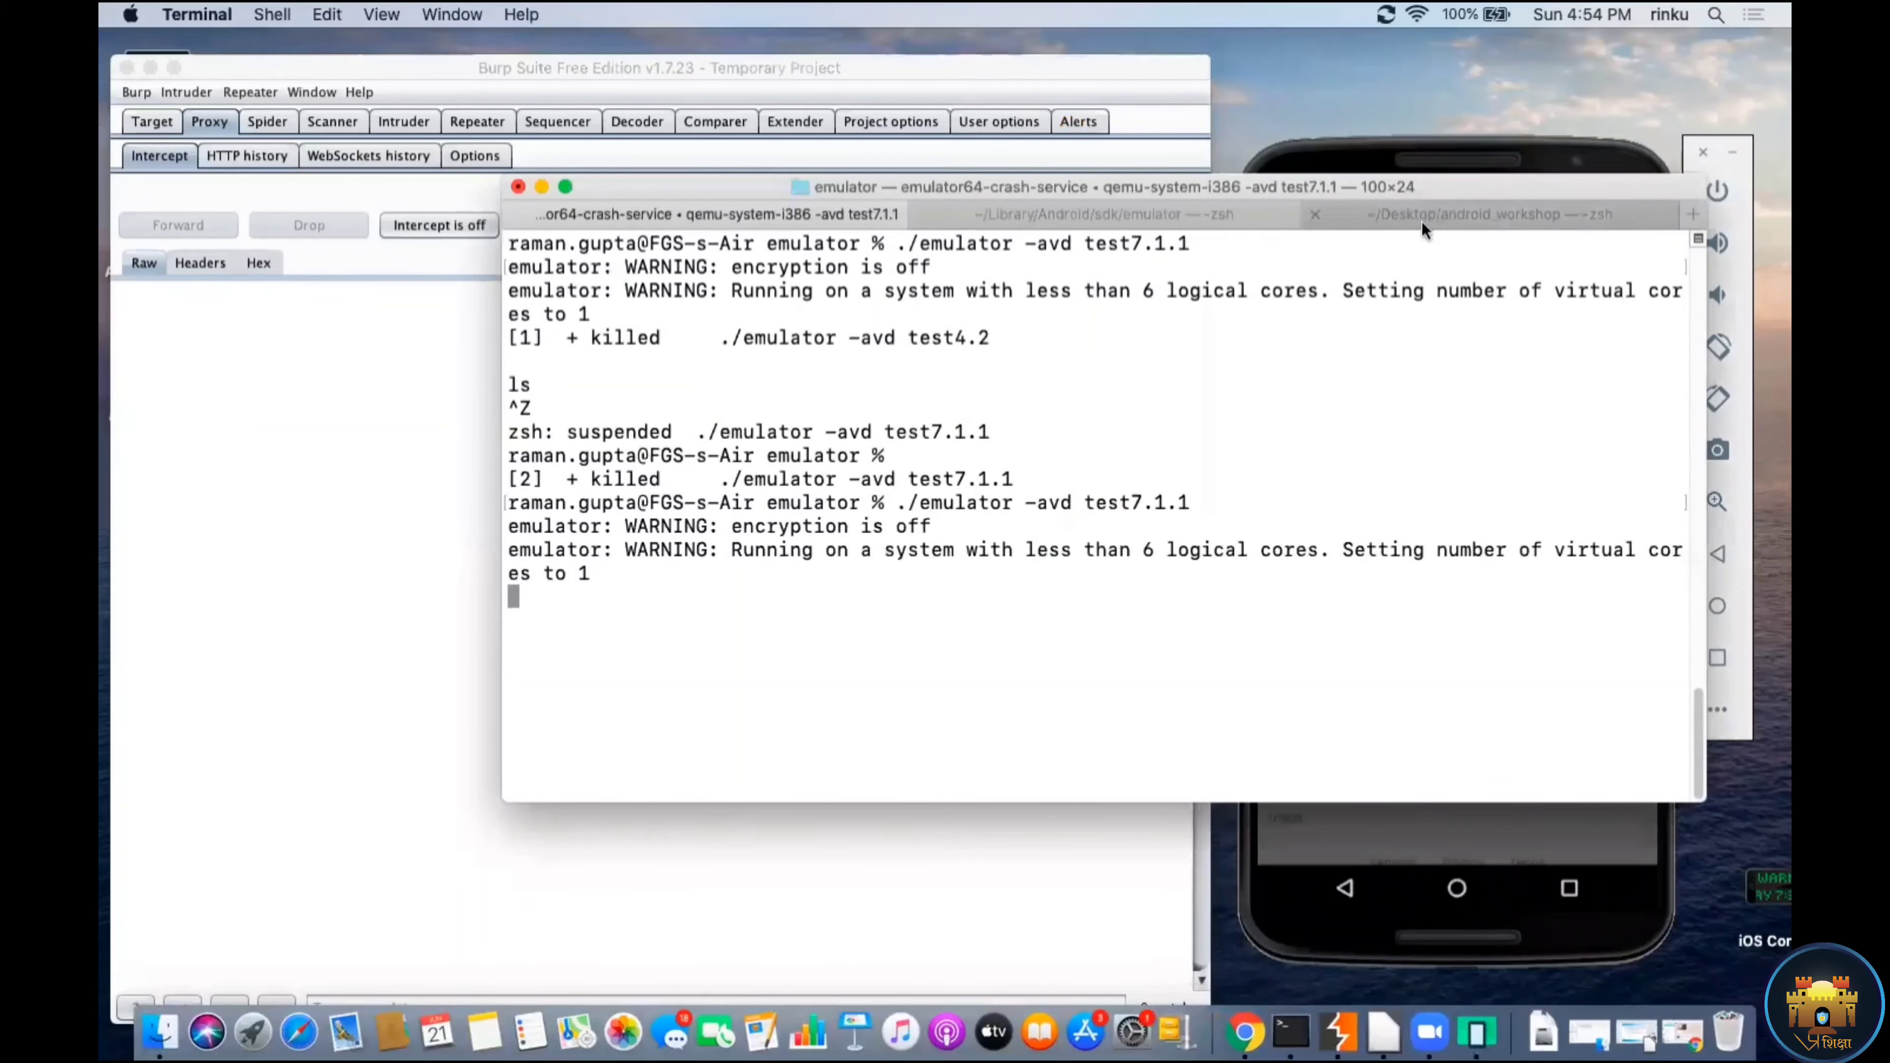
left_click(1422, 221)
type("if")
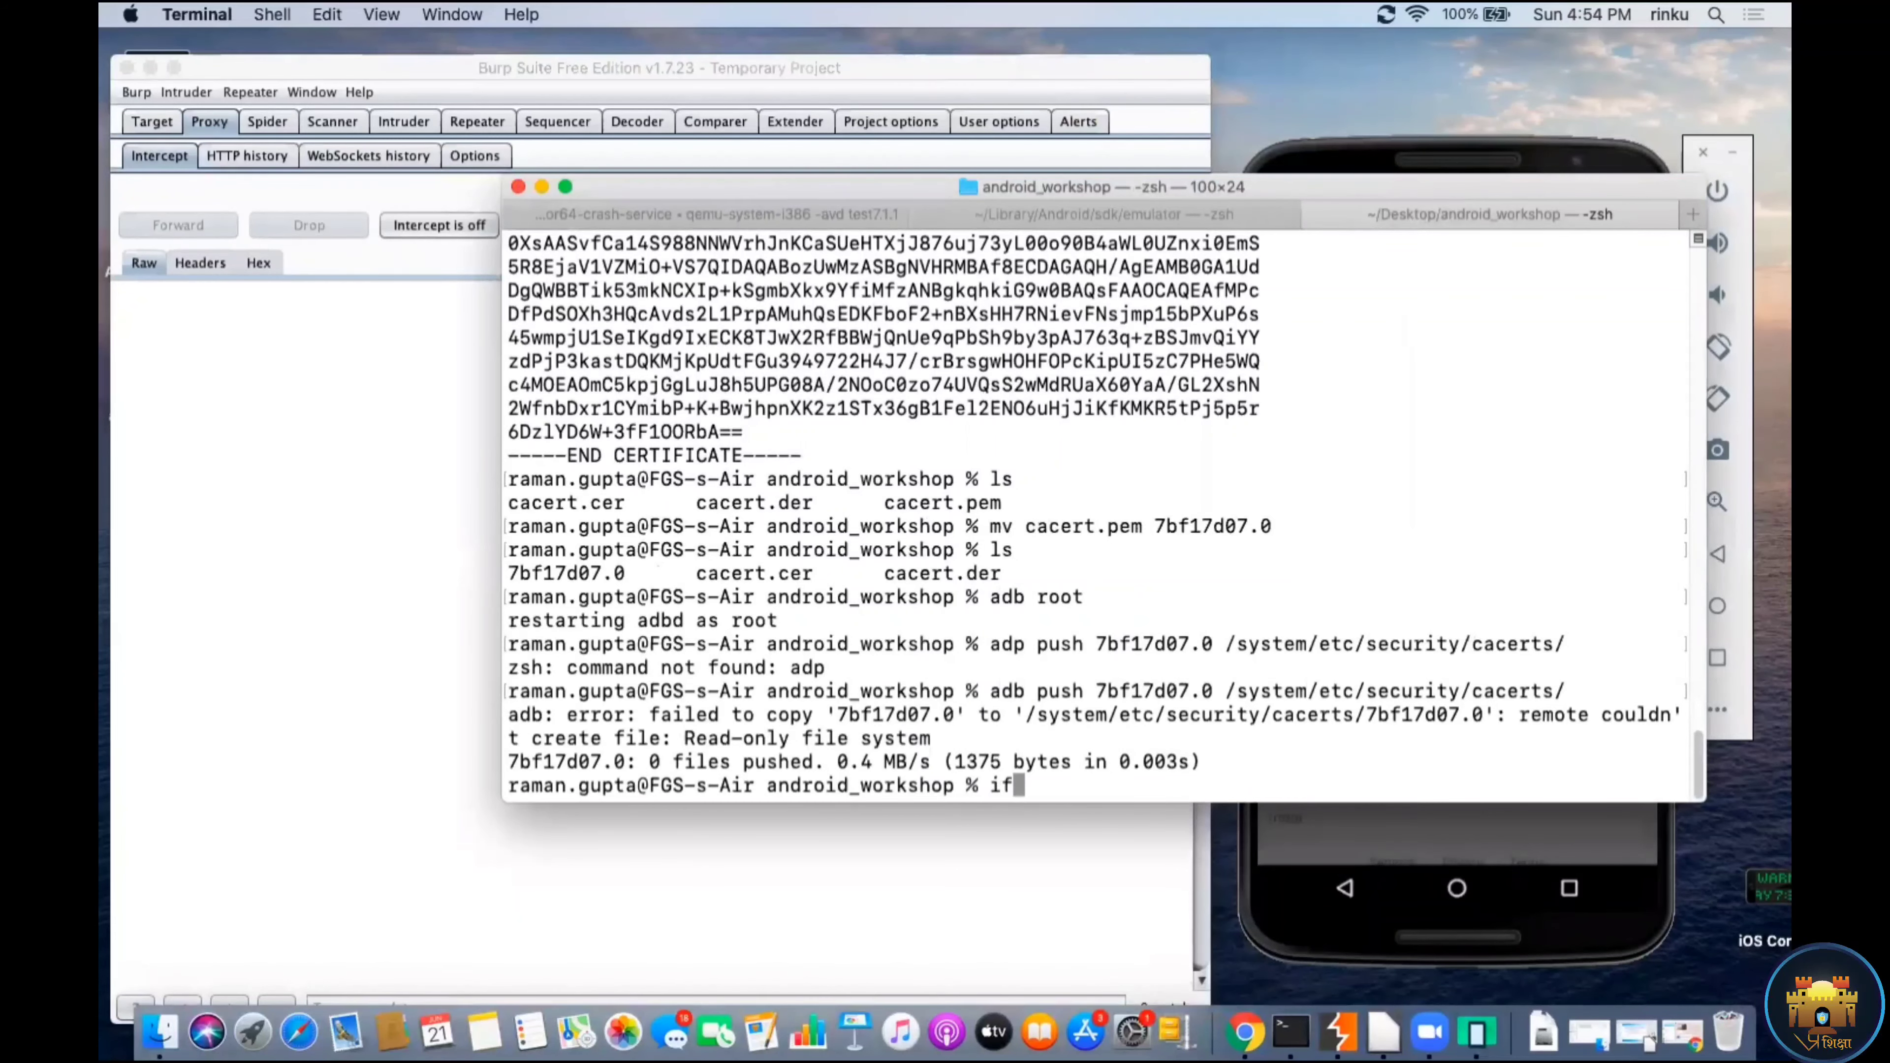
type("config")
key("Return")
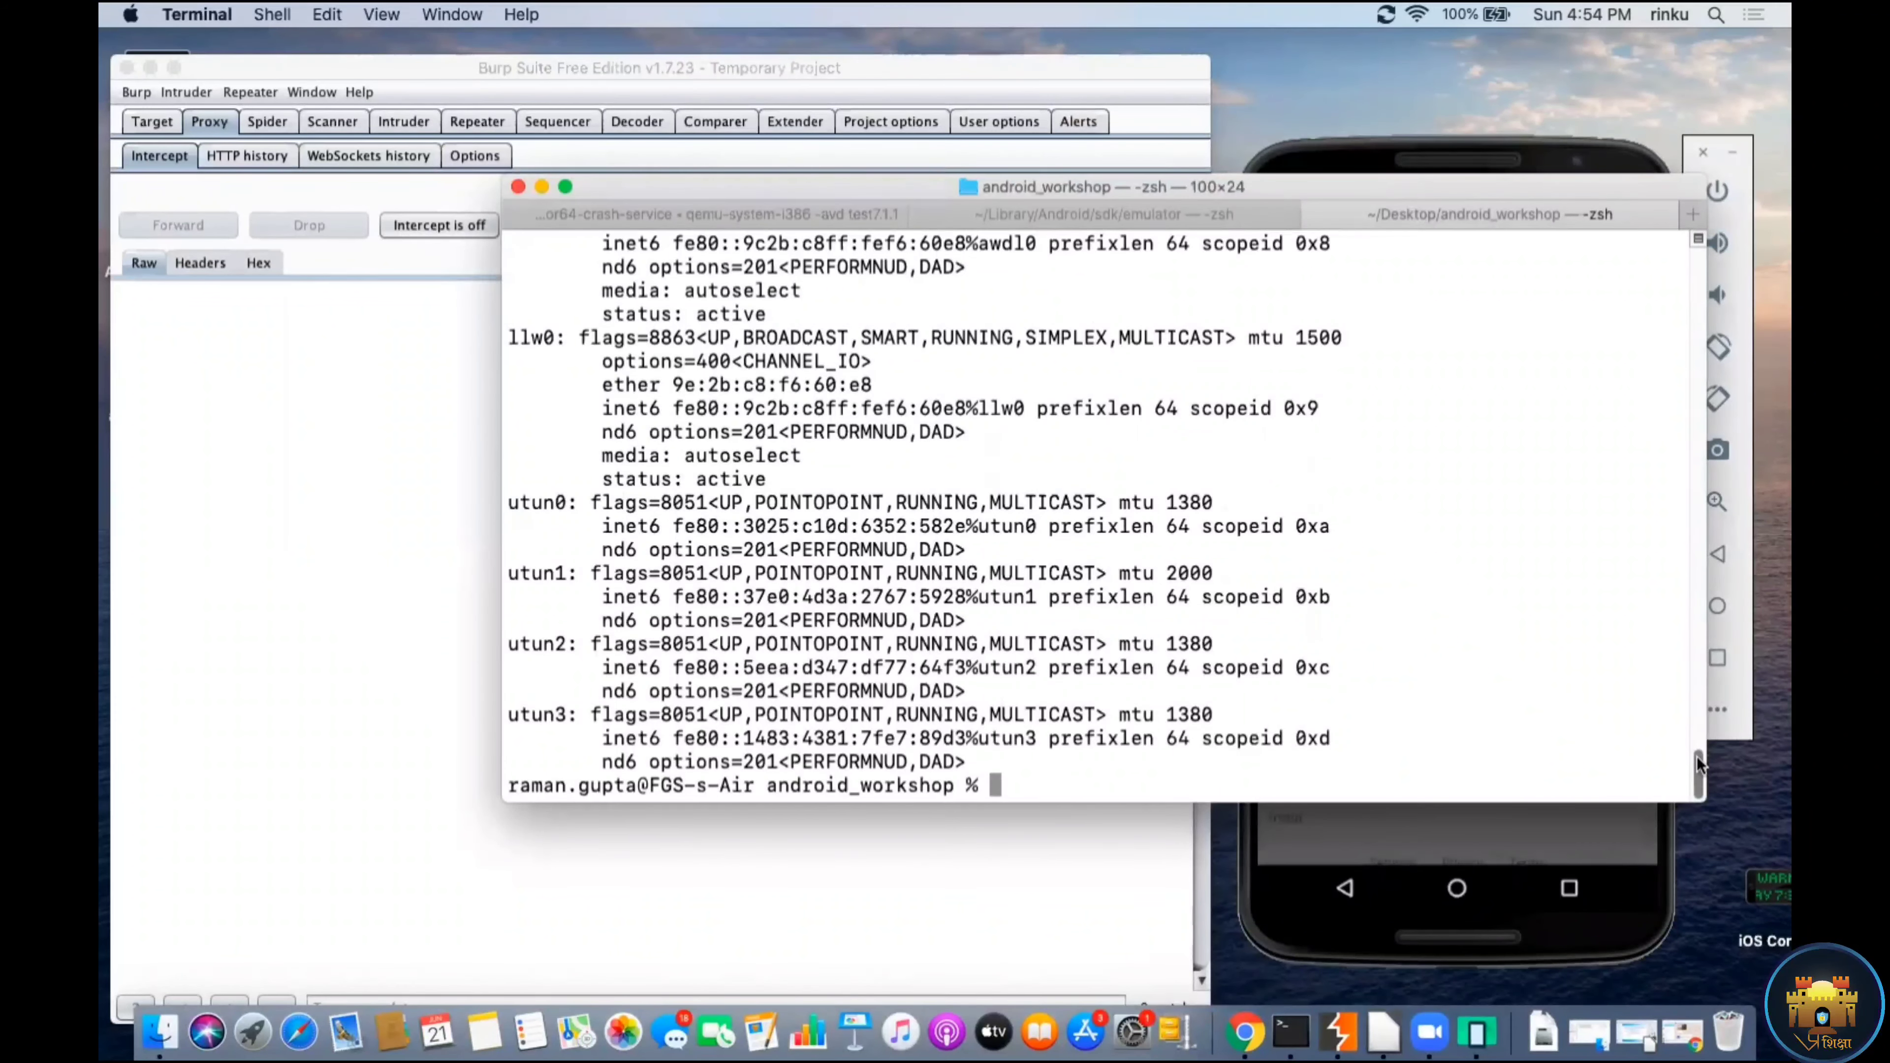
left_click_drag(1698, 763, 1695, 679)
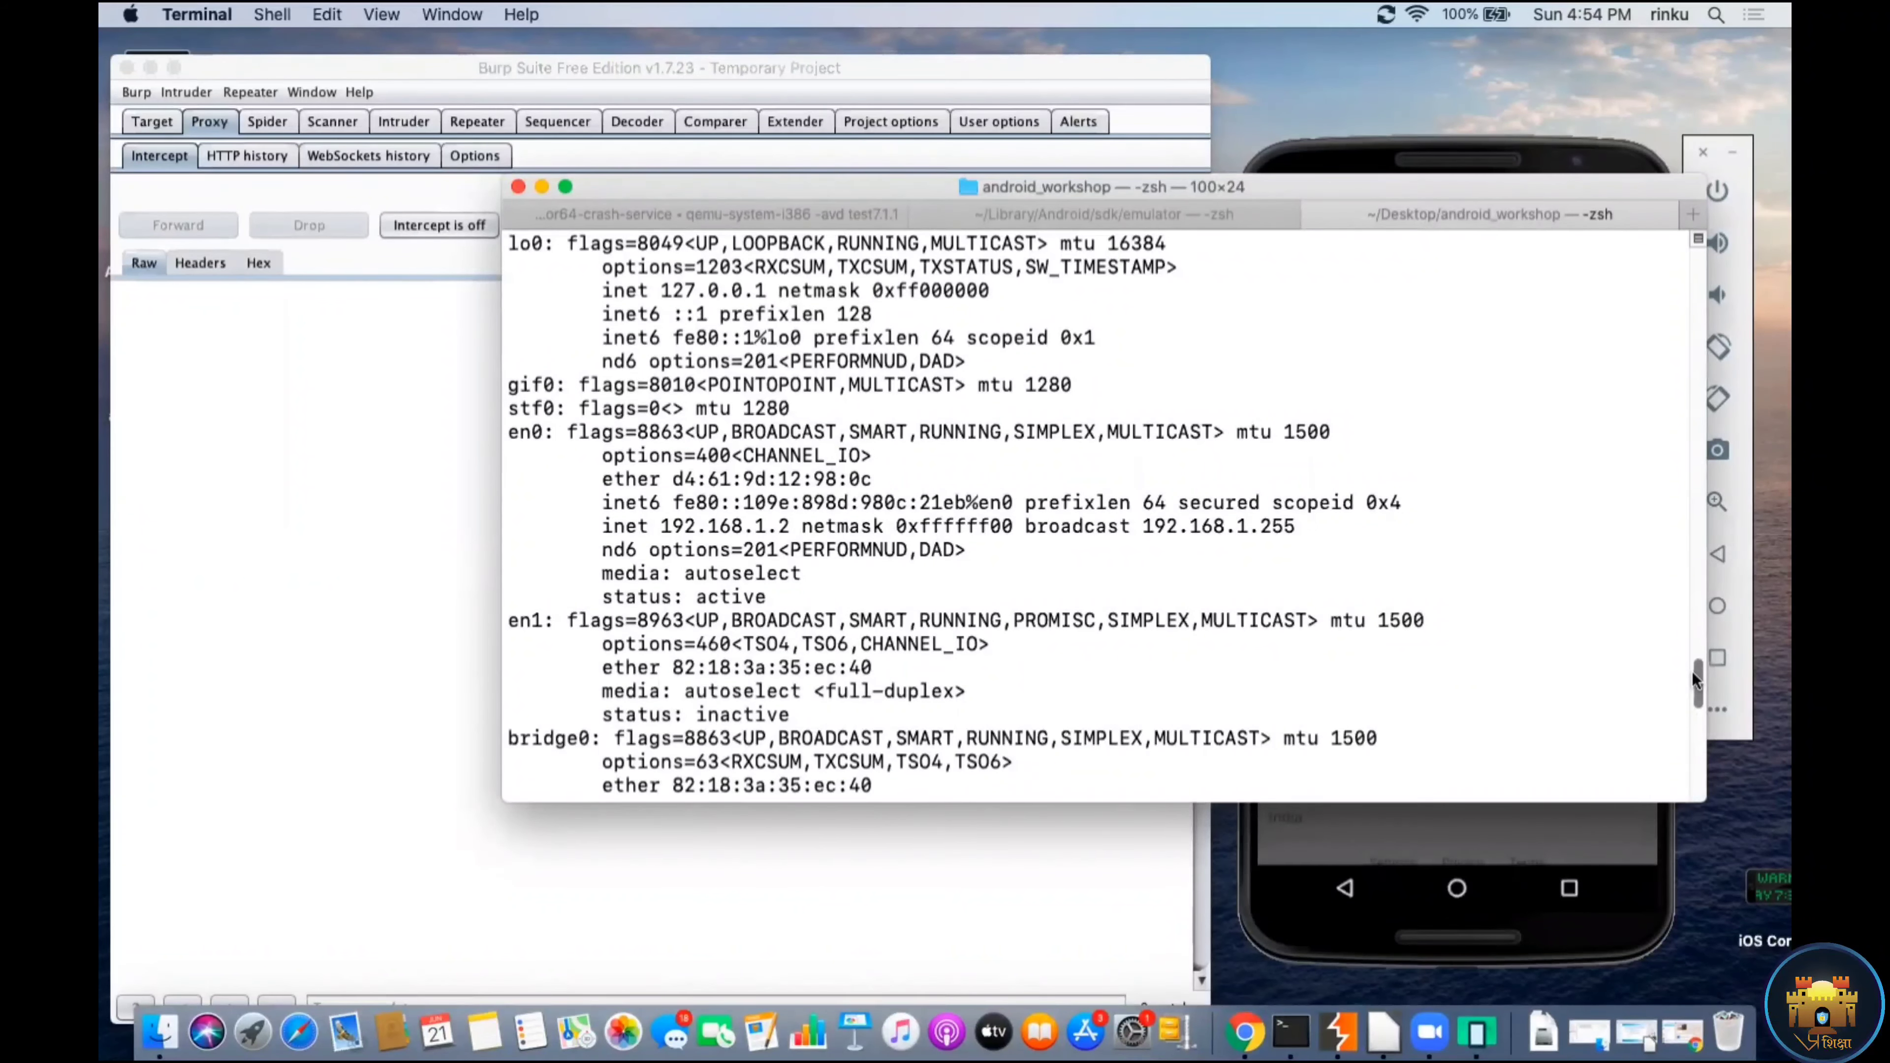
left_click_drag(600, 525, 813, 527)
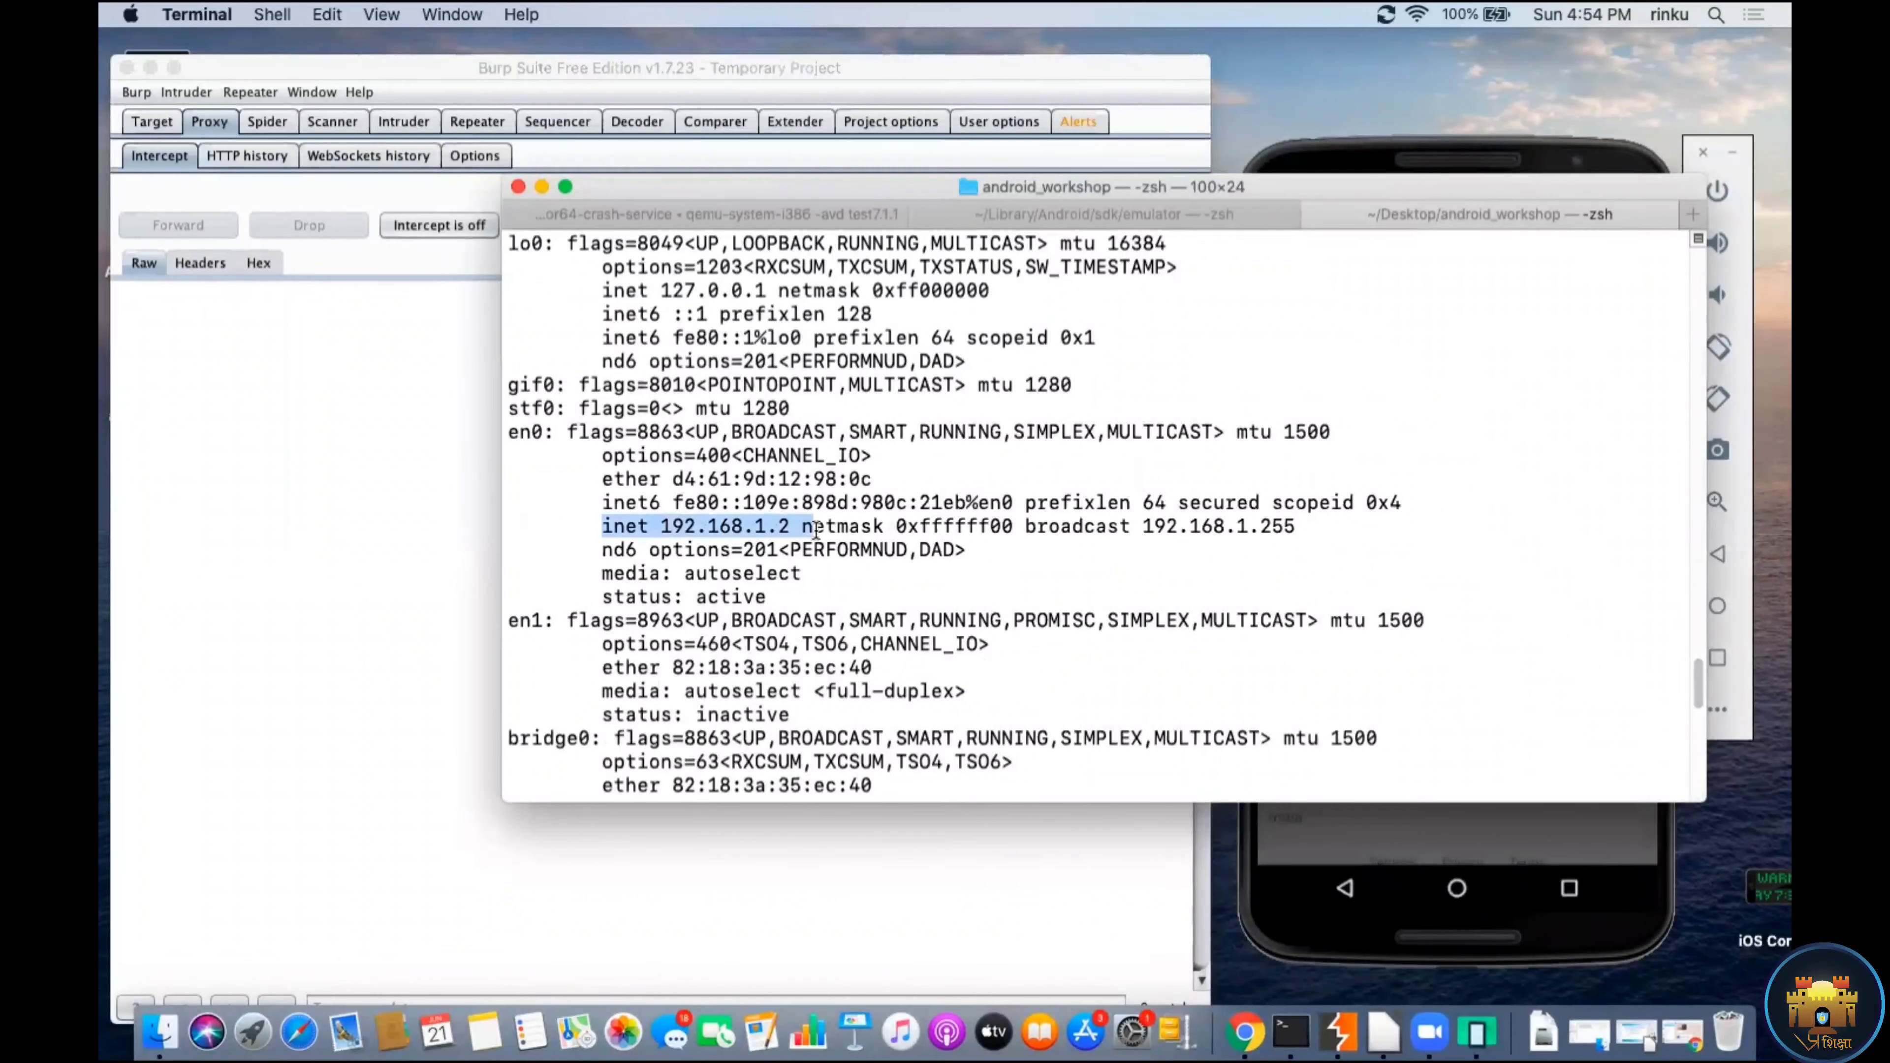
left_click(542, 186)
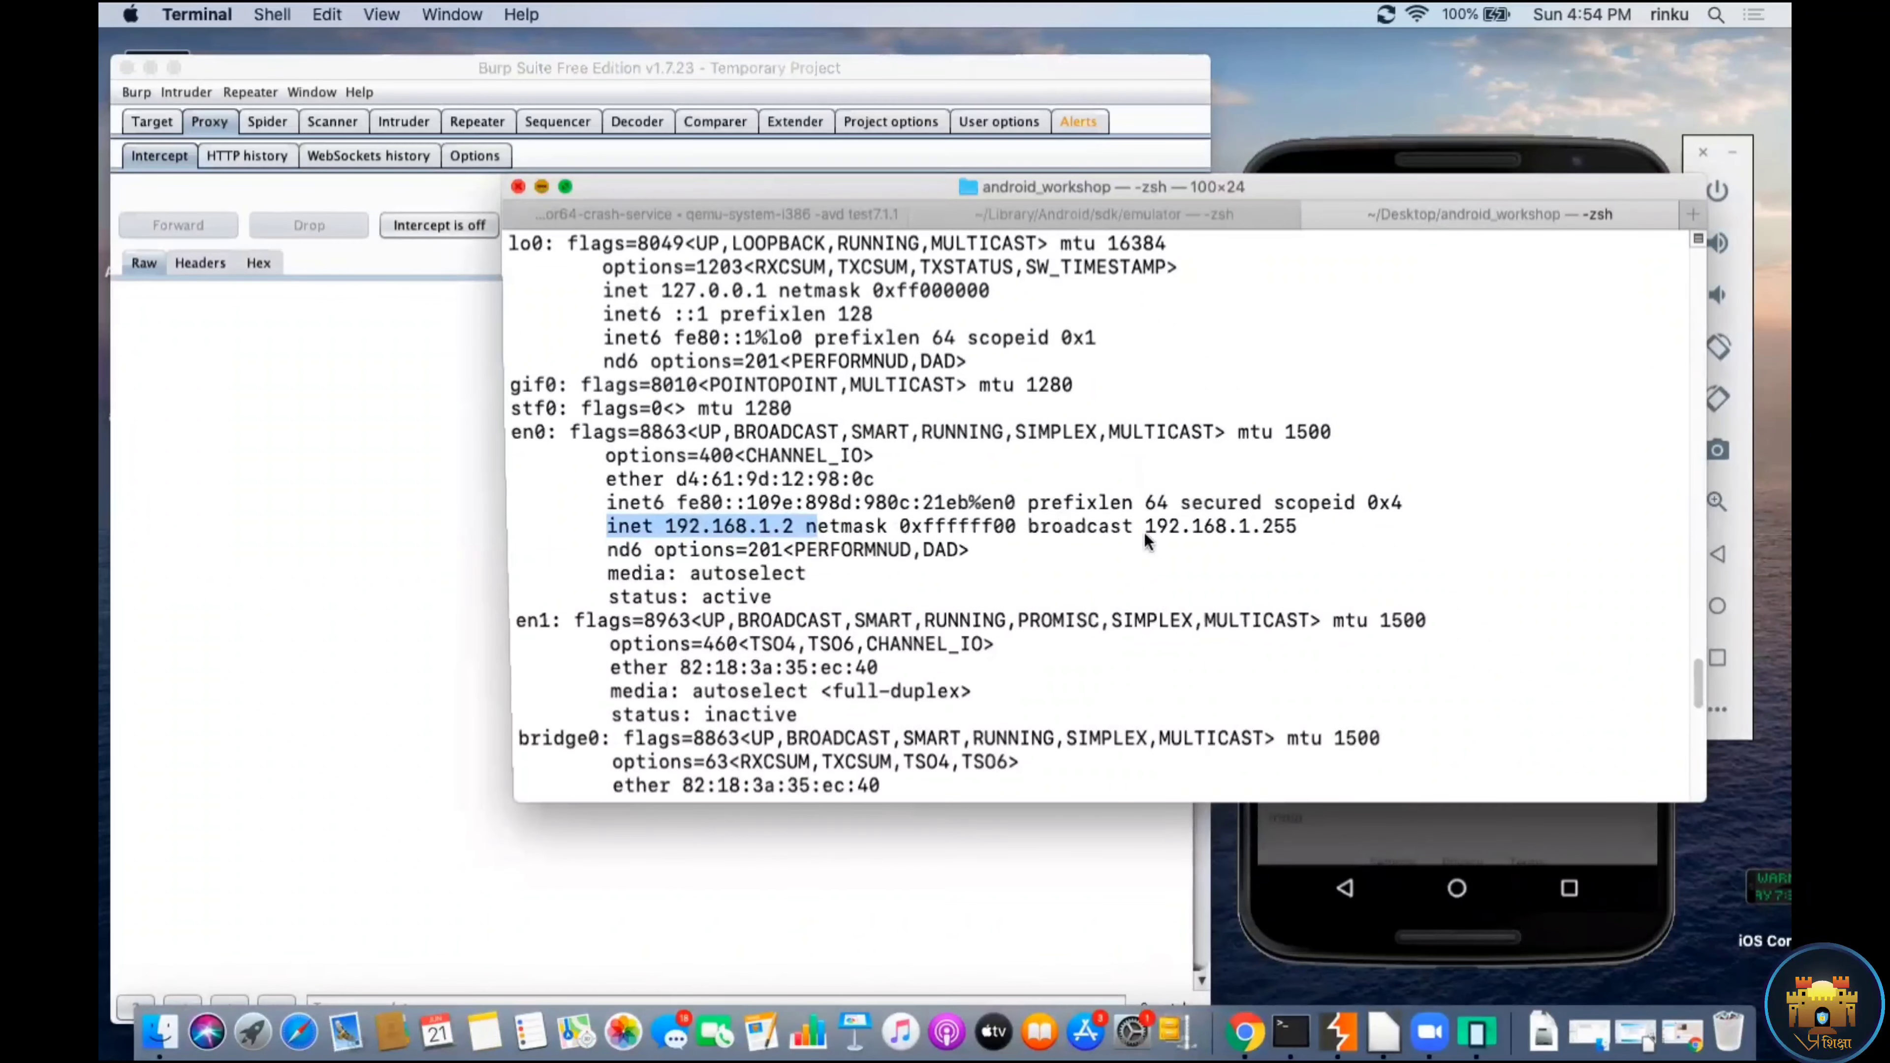
Step: Turn the emulator's Wi-Fi off and back on again through its quick settings and Wi-Fi settings
left_click(1295, 312)
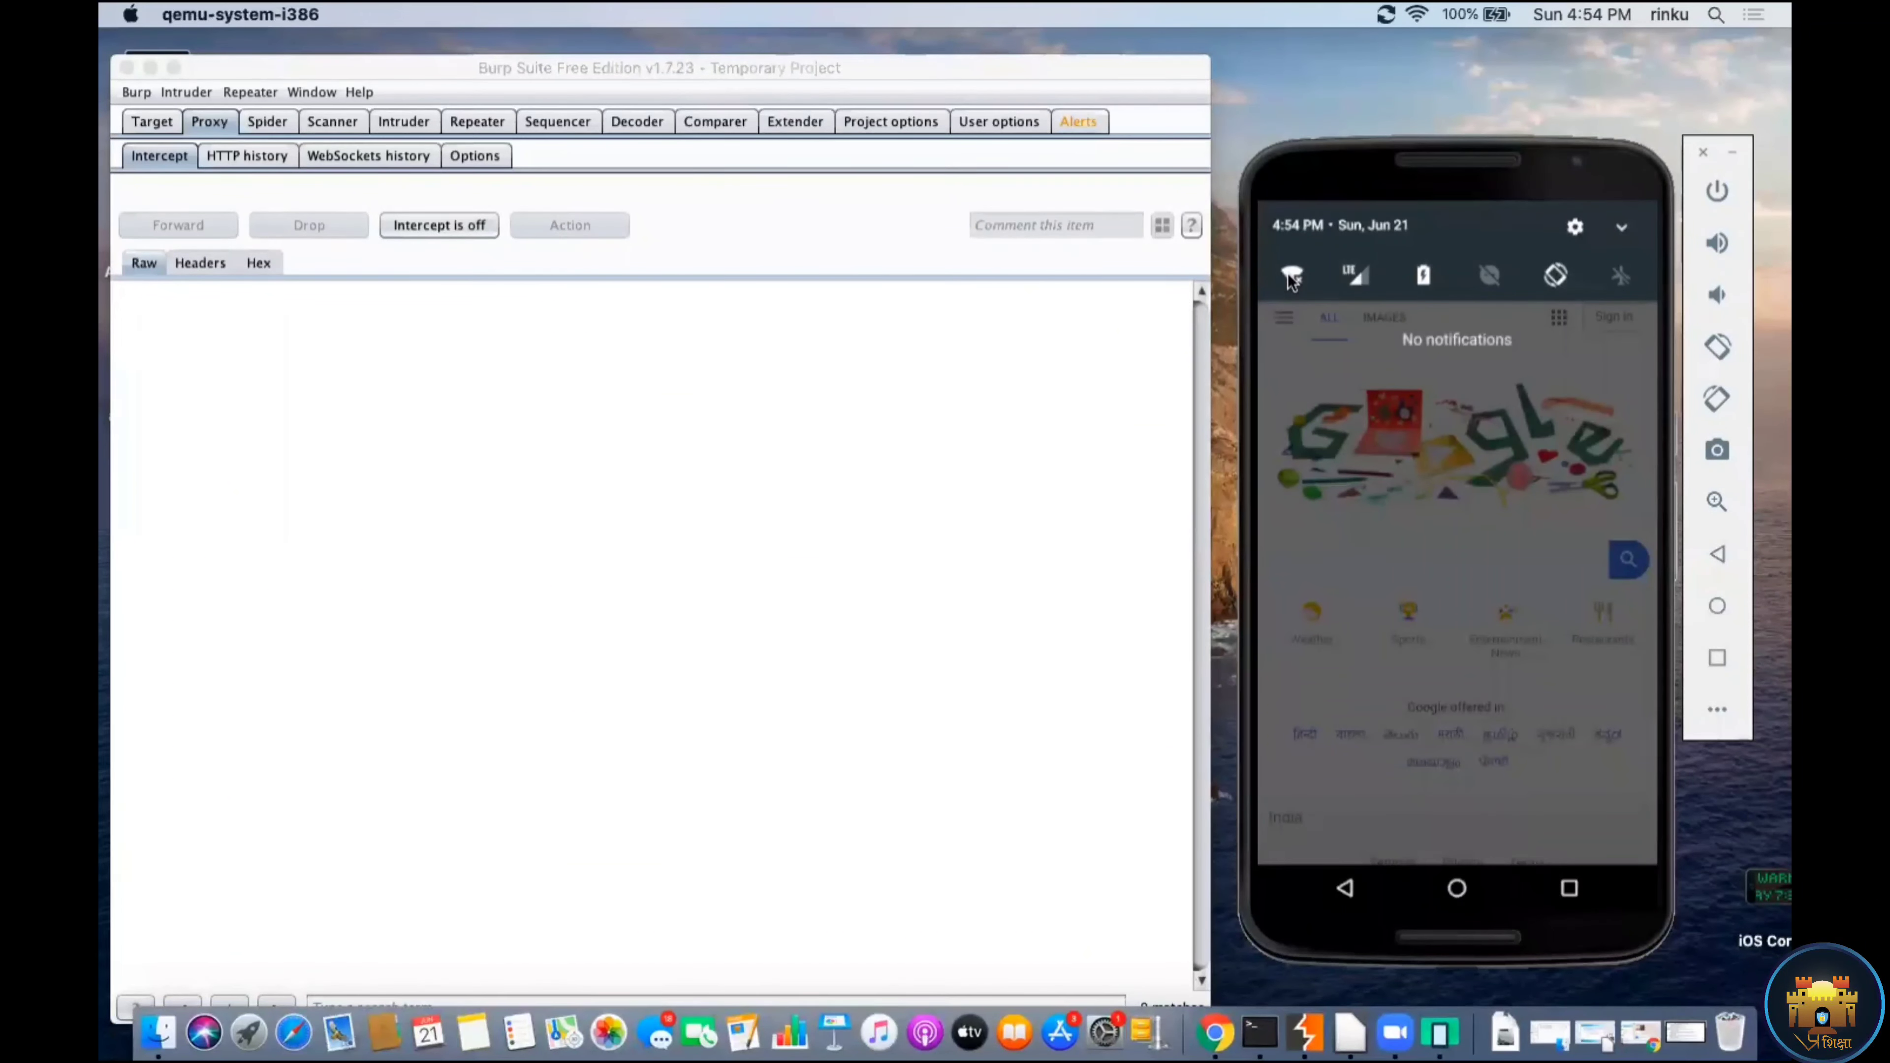
left_click(1294, 280)
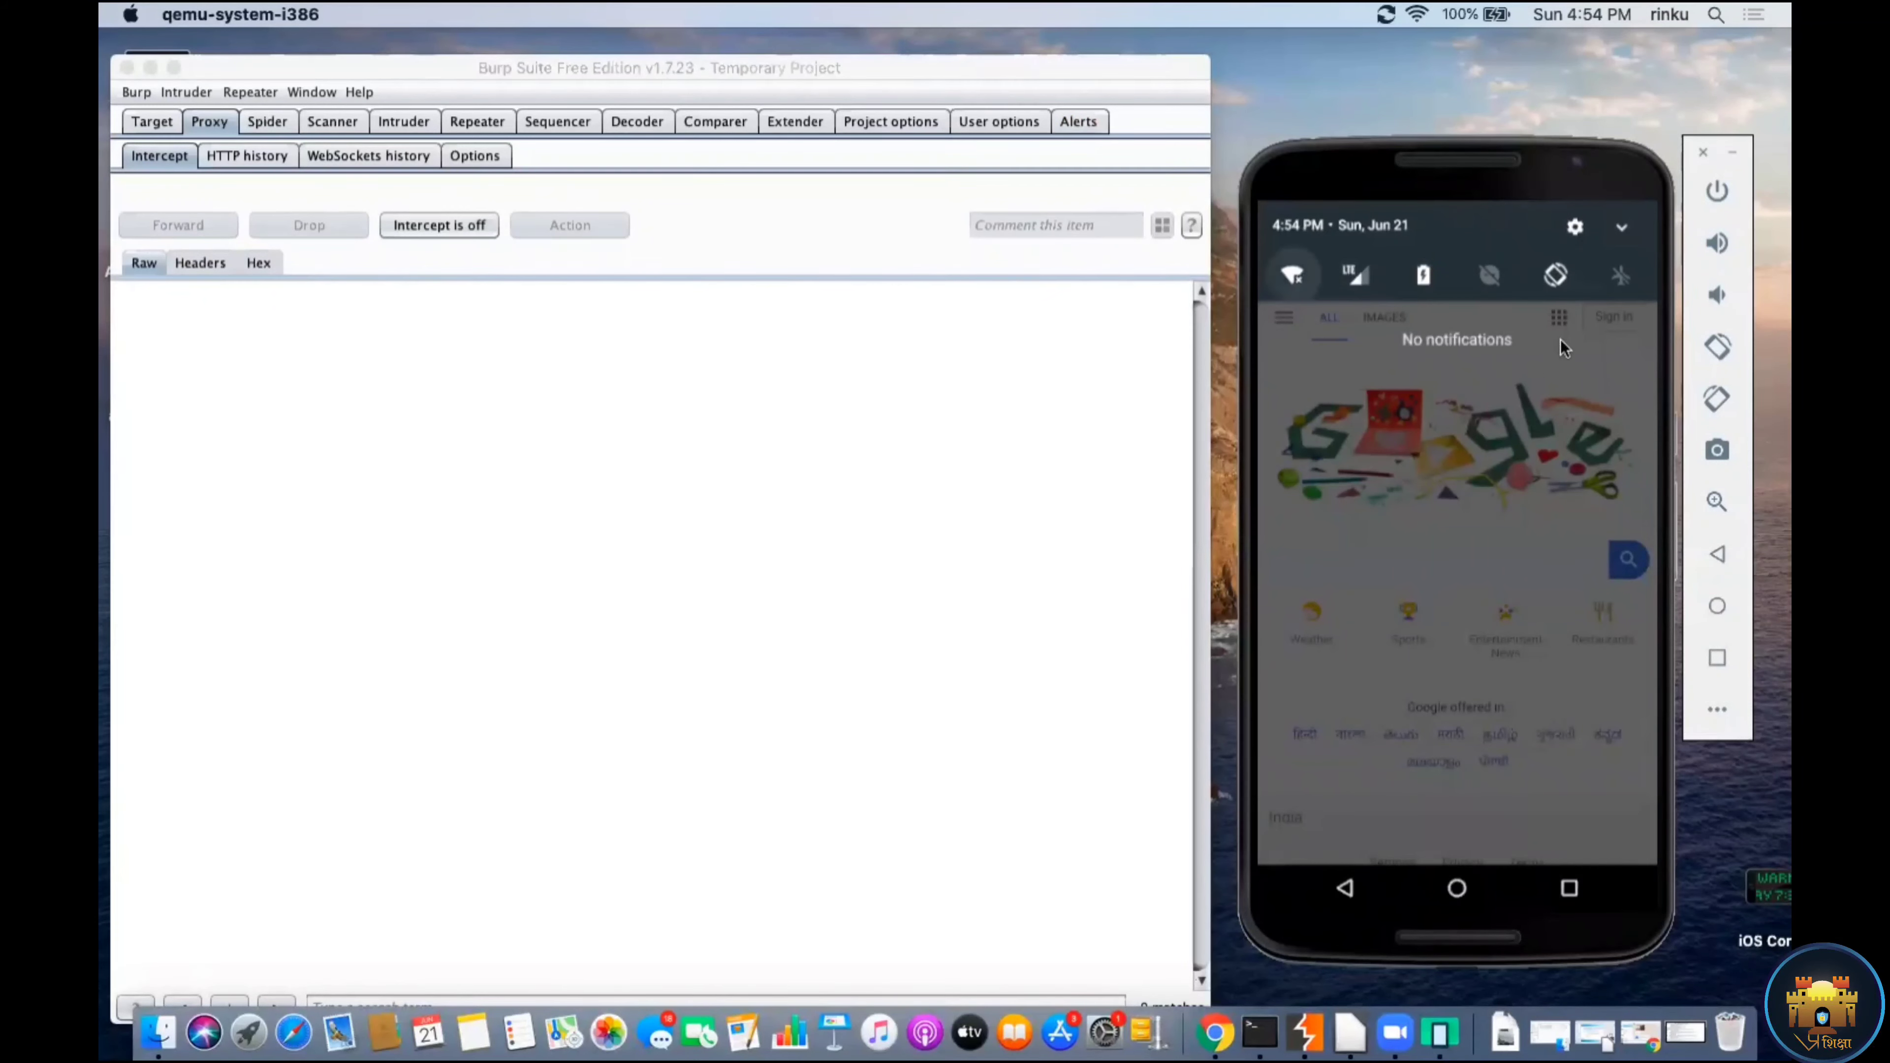
left_click(1579, 228)
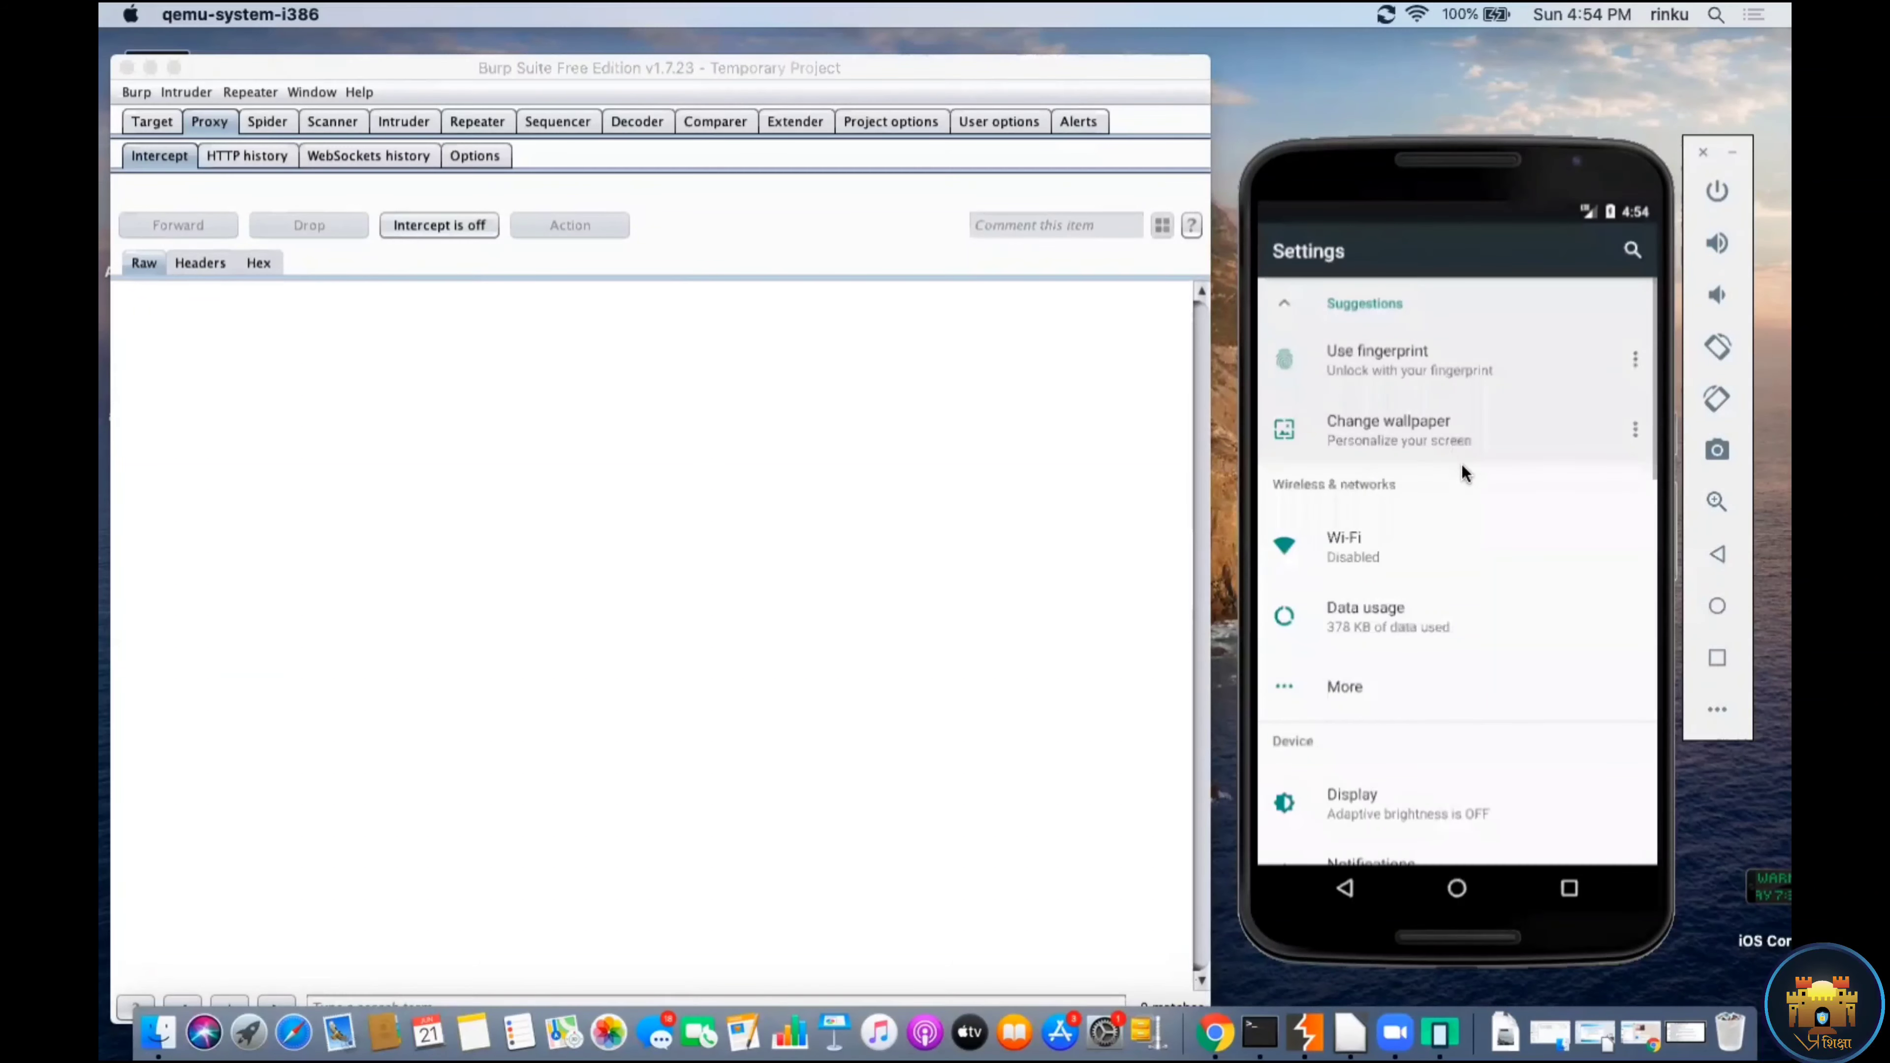
left_click(1403, 556)
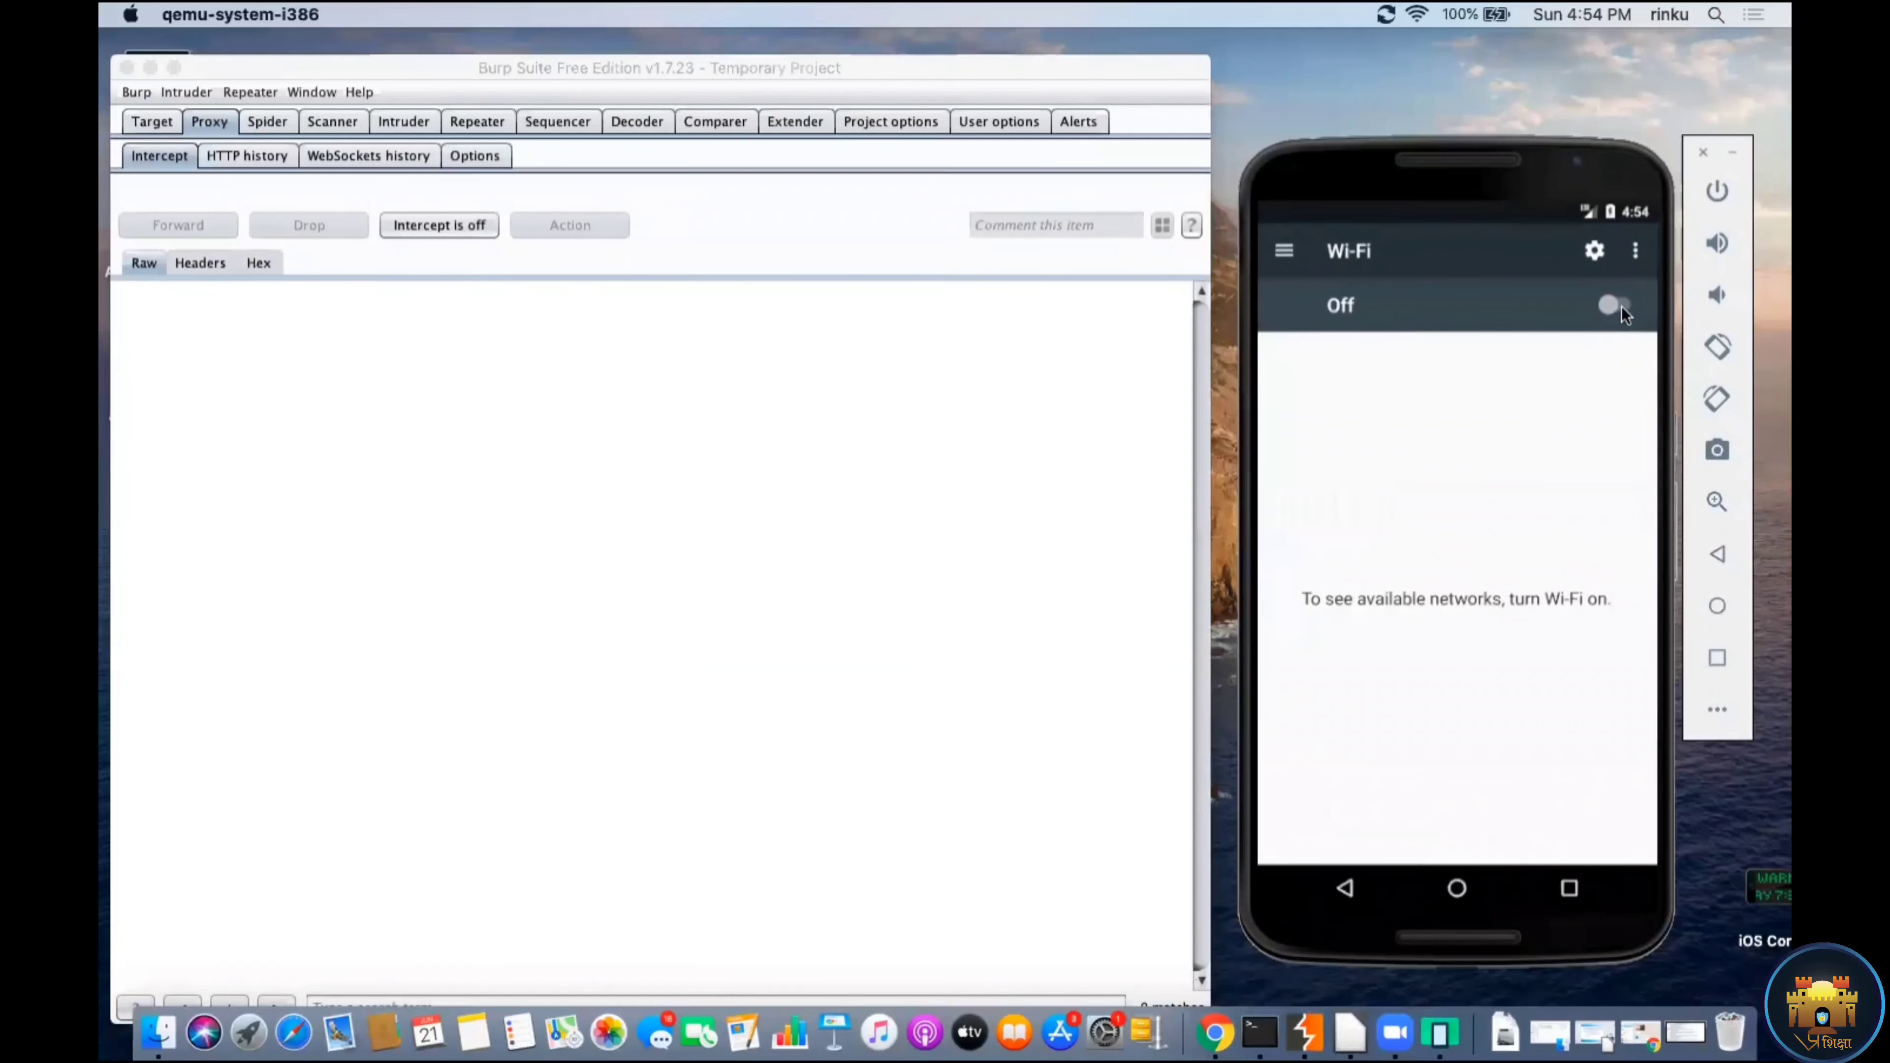
left_click(1618, 307)
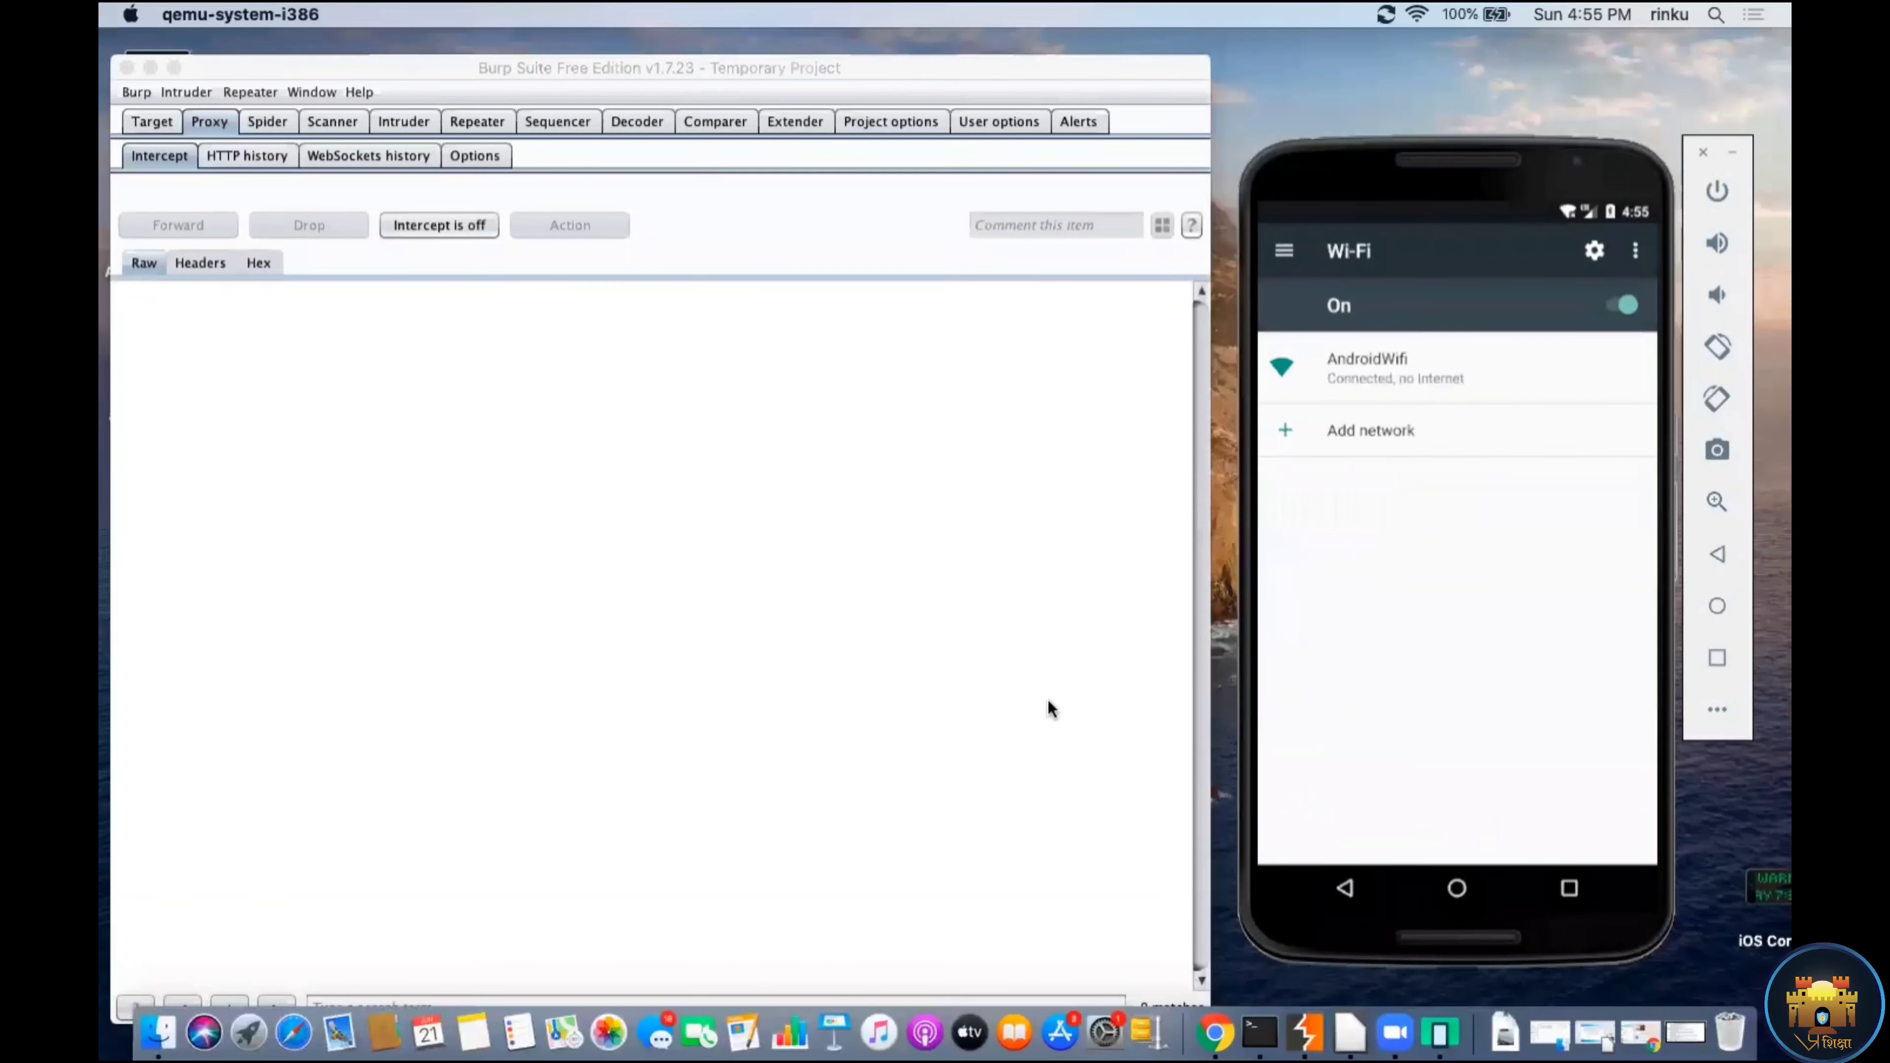
Step: Review the manual proxy hostname and port in the AndroidWifi network's settings and save them
left_click_drag(1441, 171, 1371, 181)
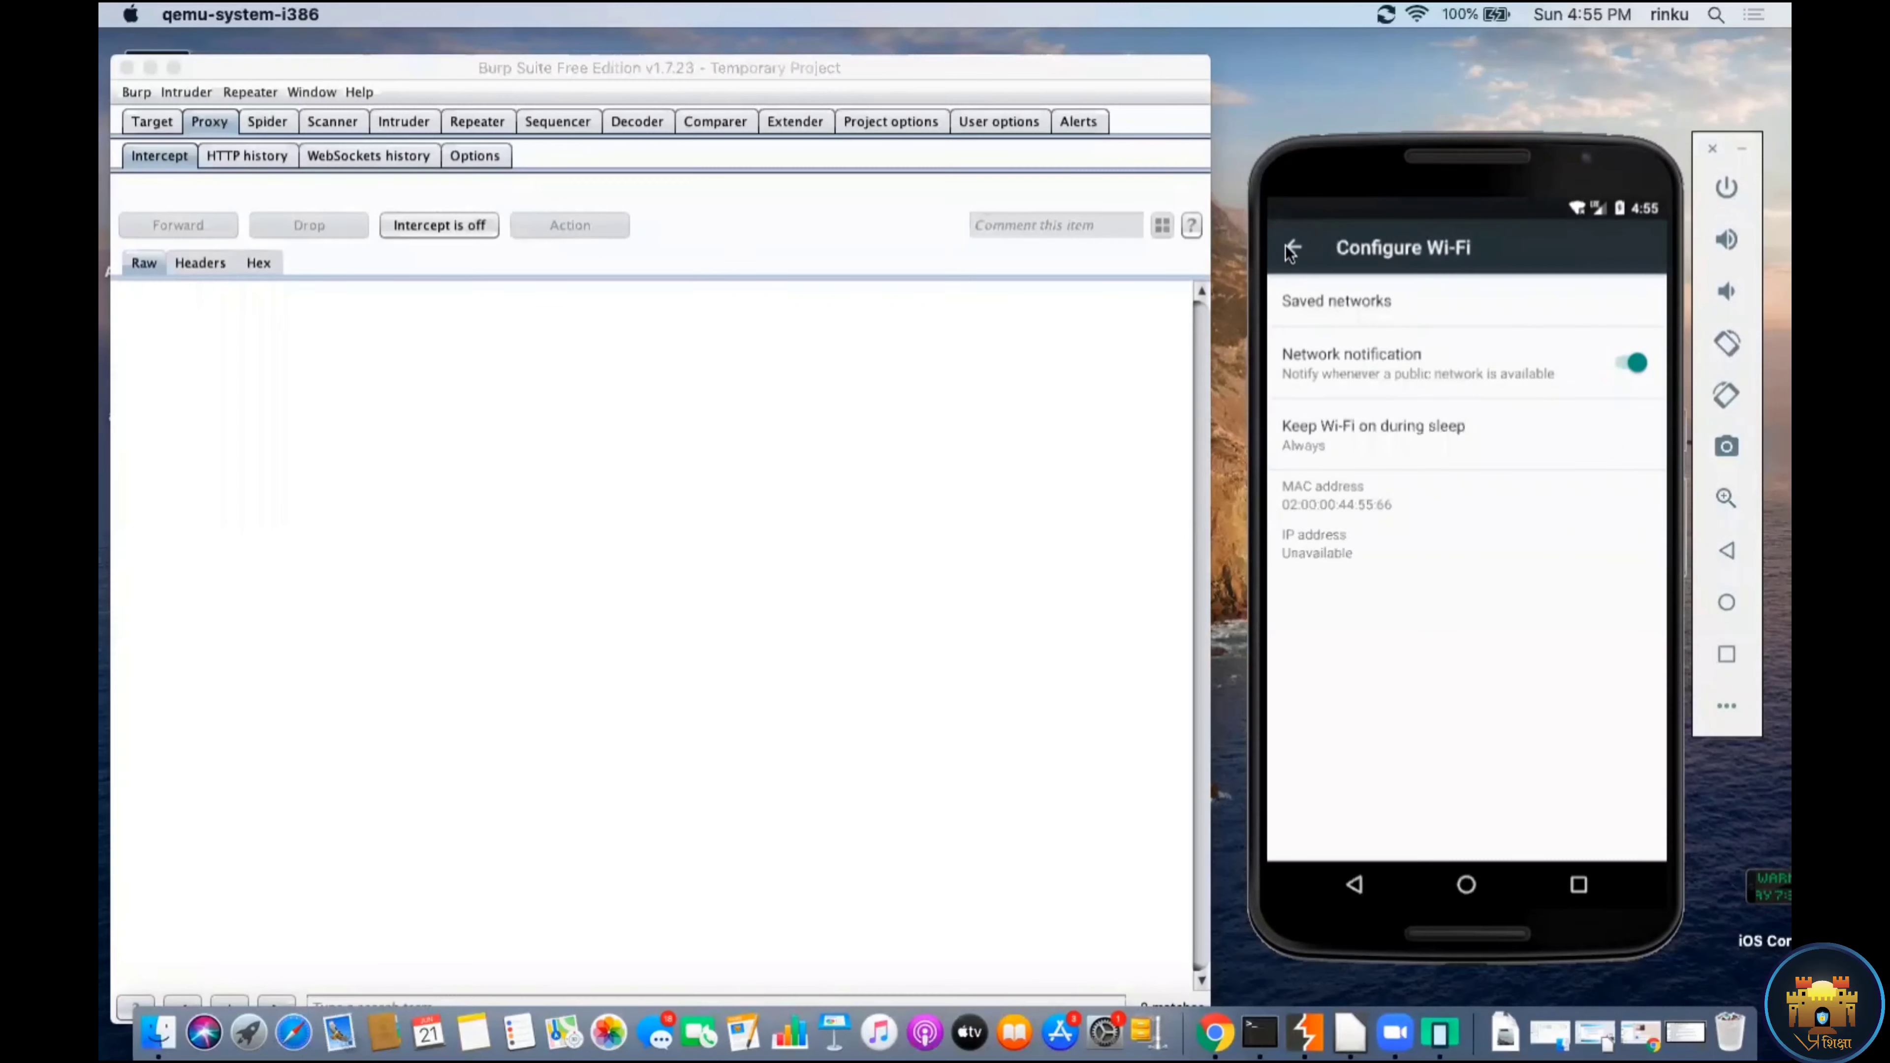
key("Escape")
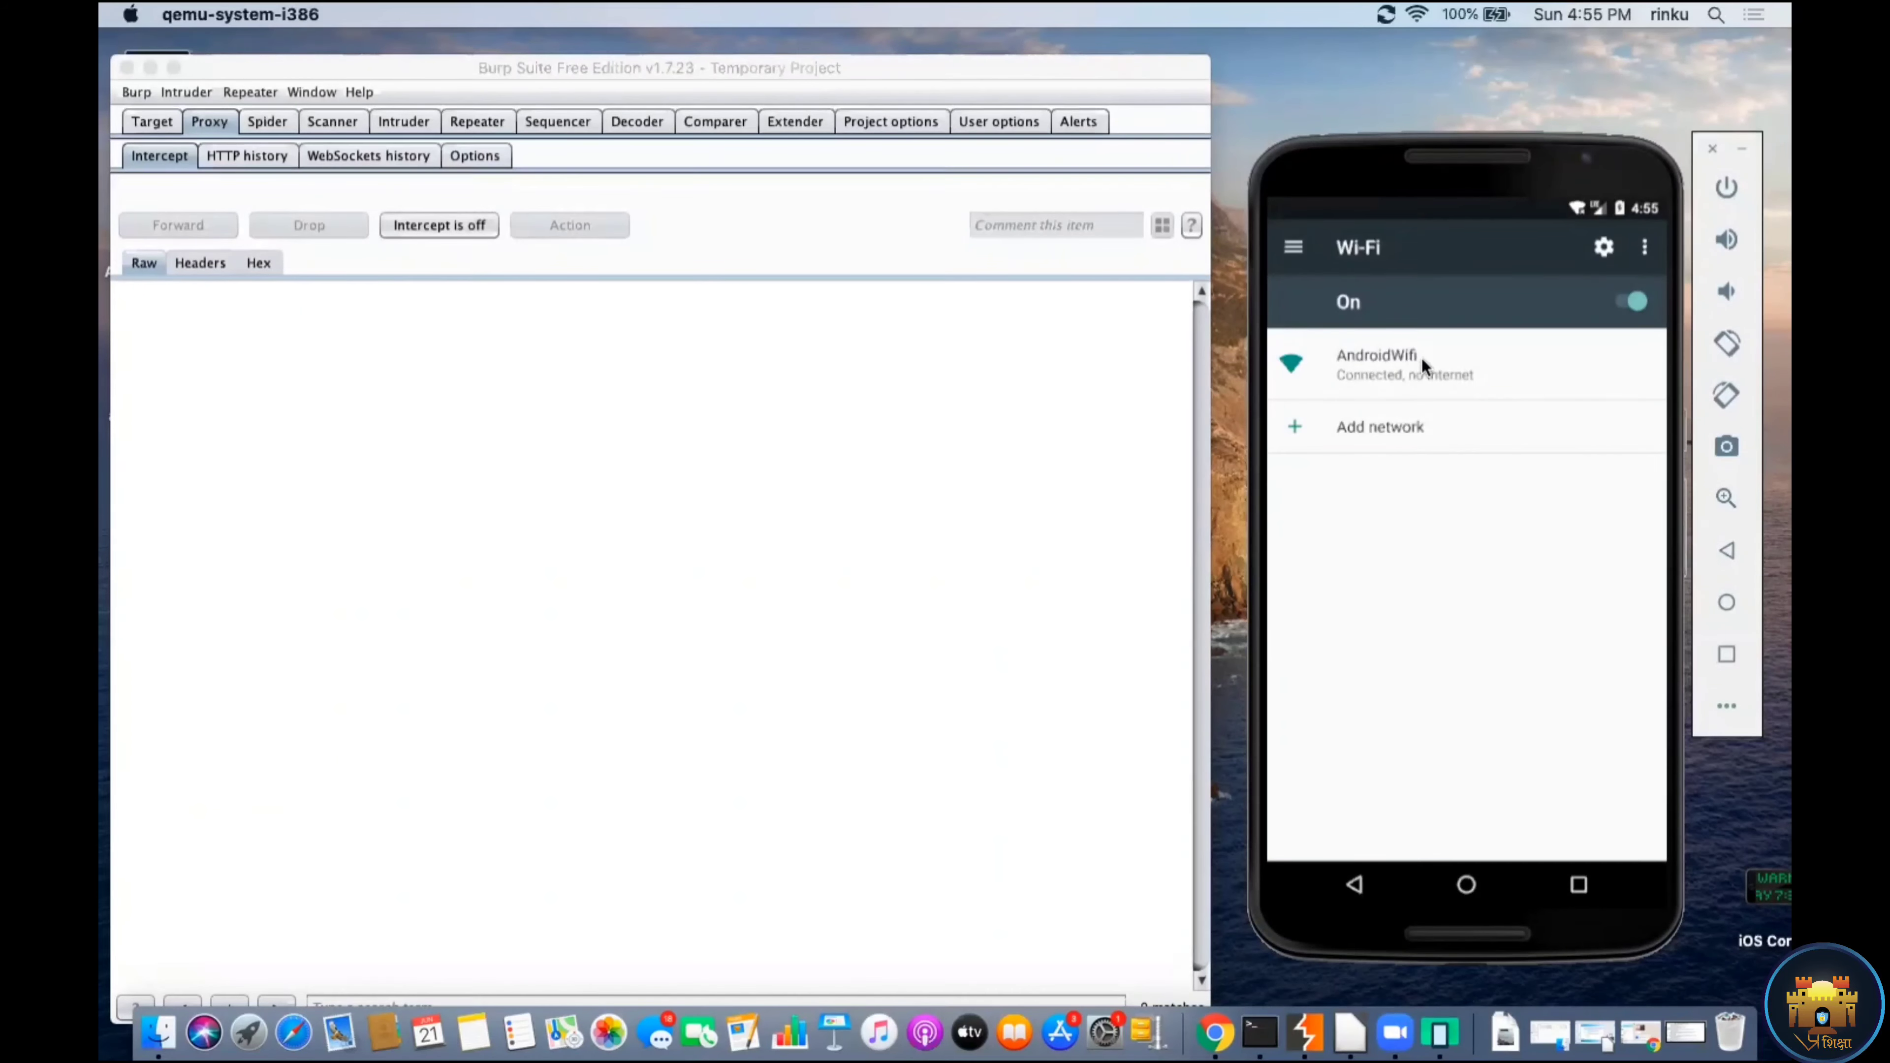
left_click(1422, 357)
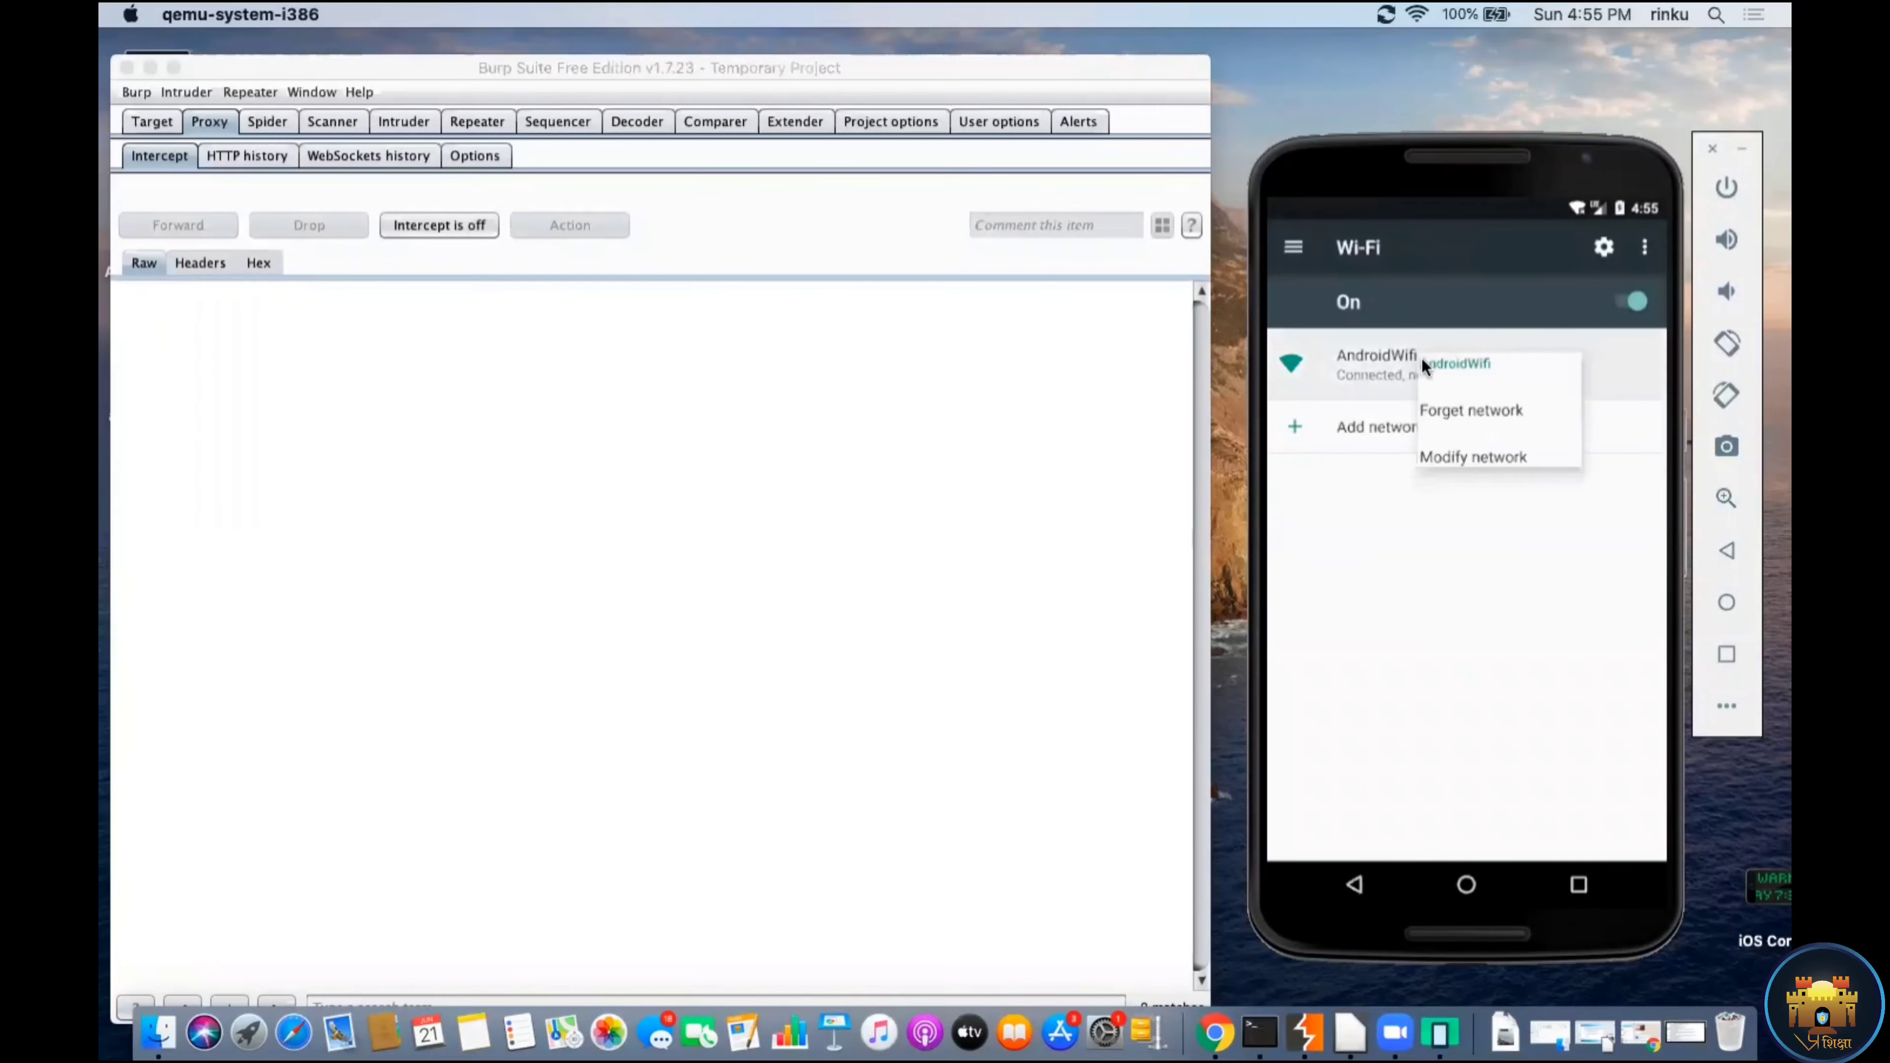
left_click(1509, 475)
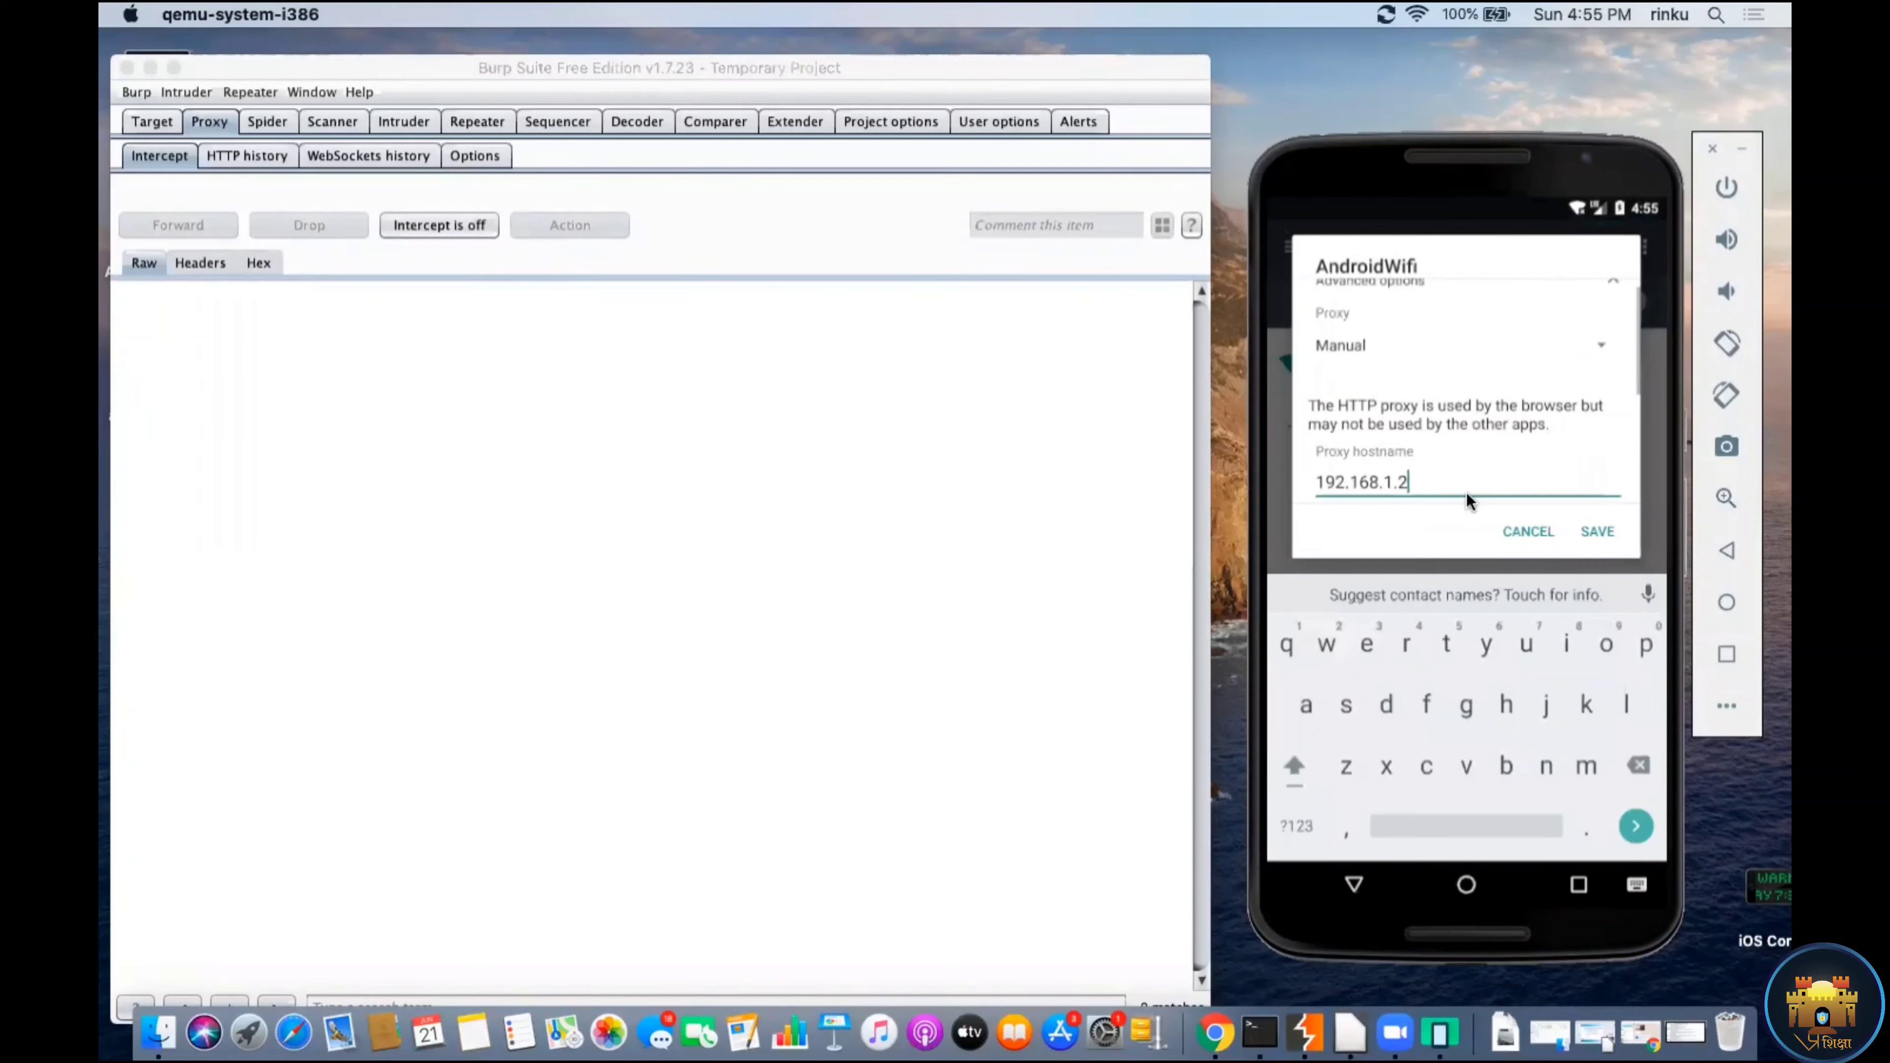
key("Tab")
key("Tab")
key("Tab")
key("Tab")
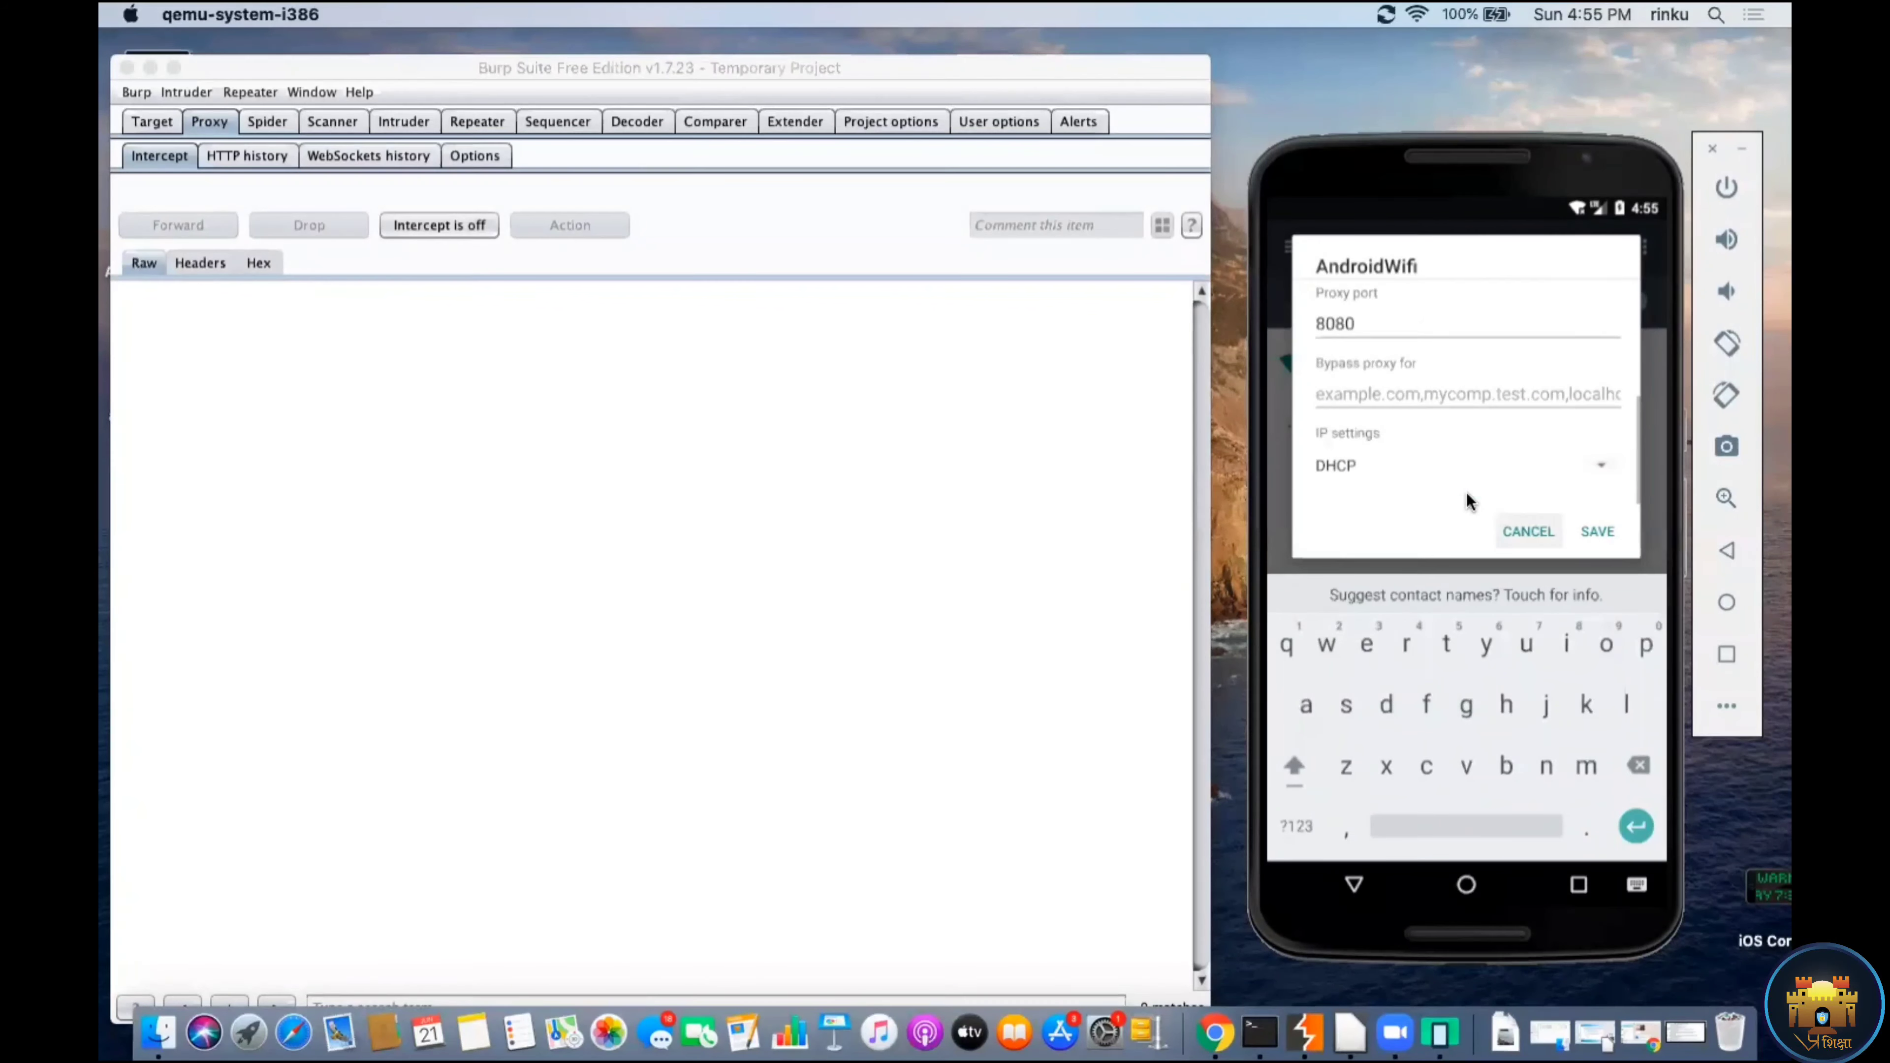
key("shift+Tab")
key("shift+Tab")
key("shift+Tab")
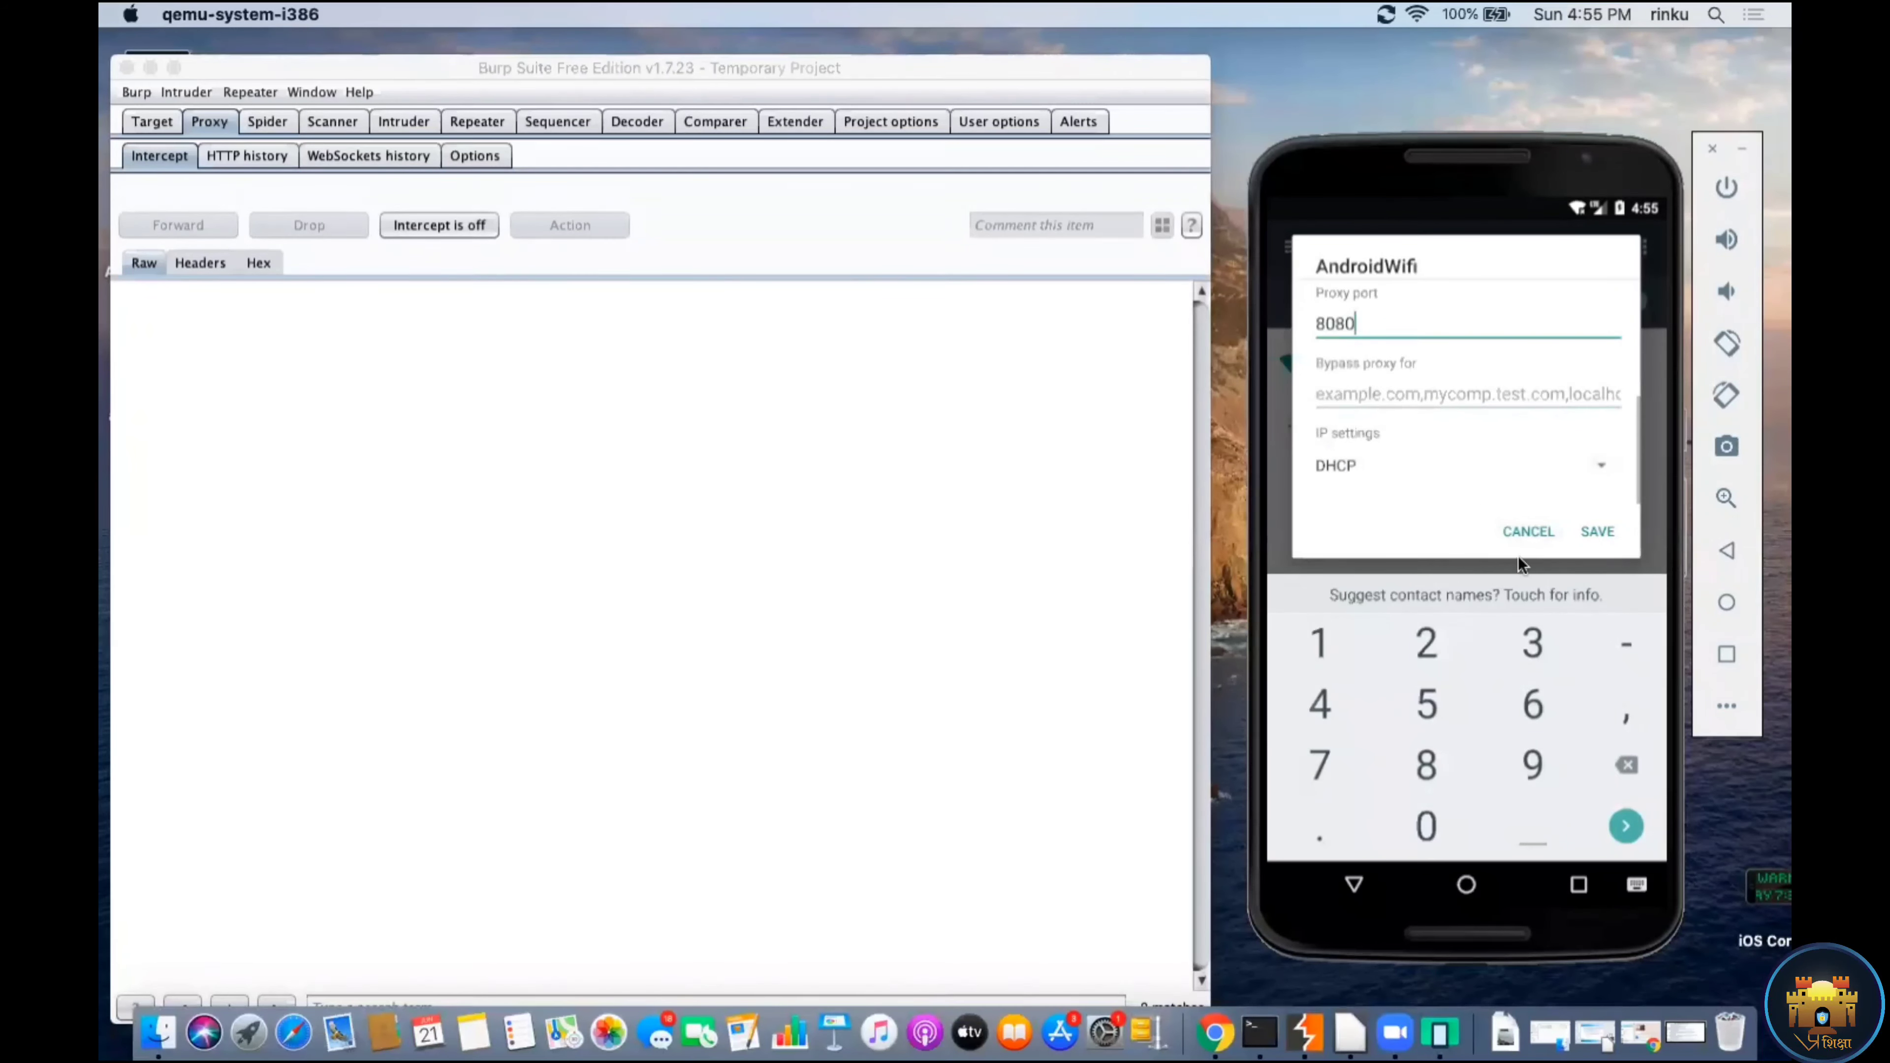
left_click(1599, 529)
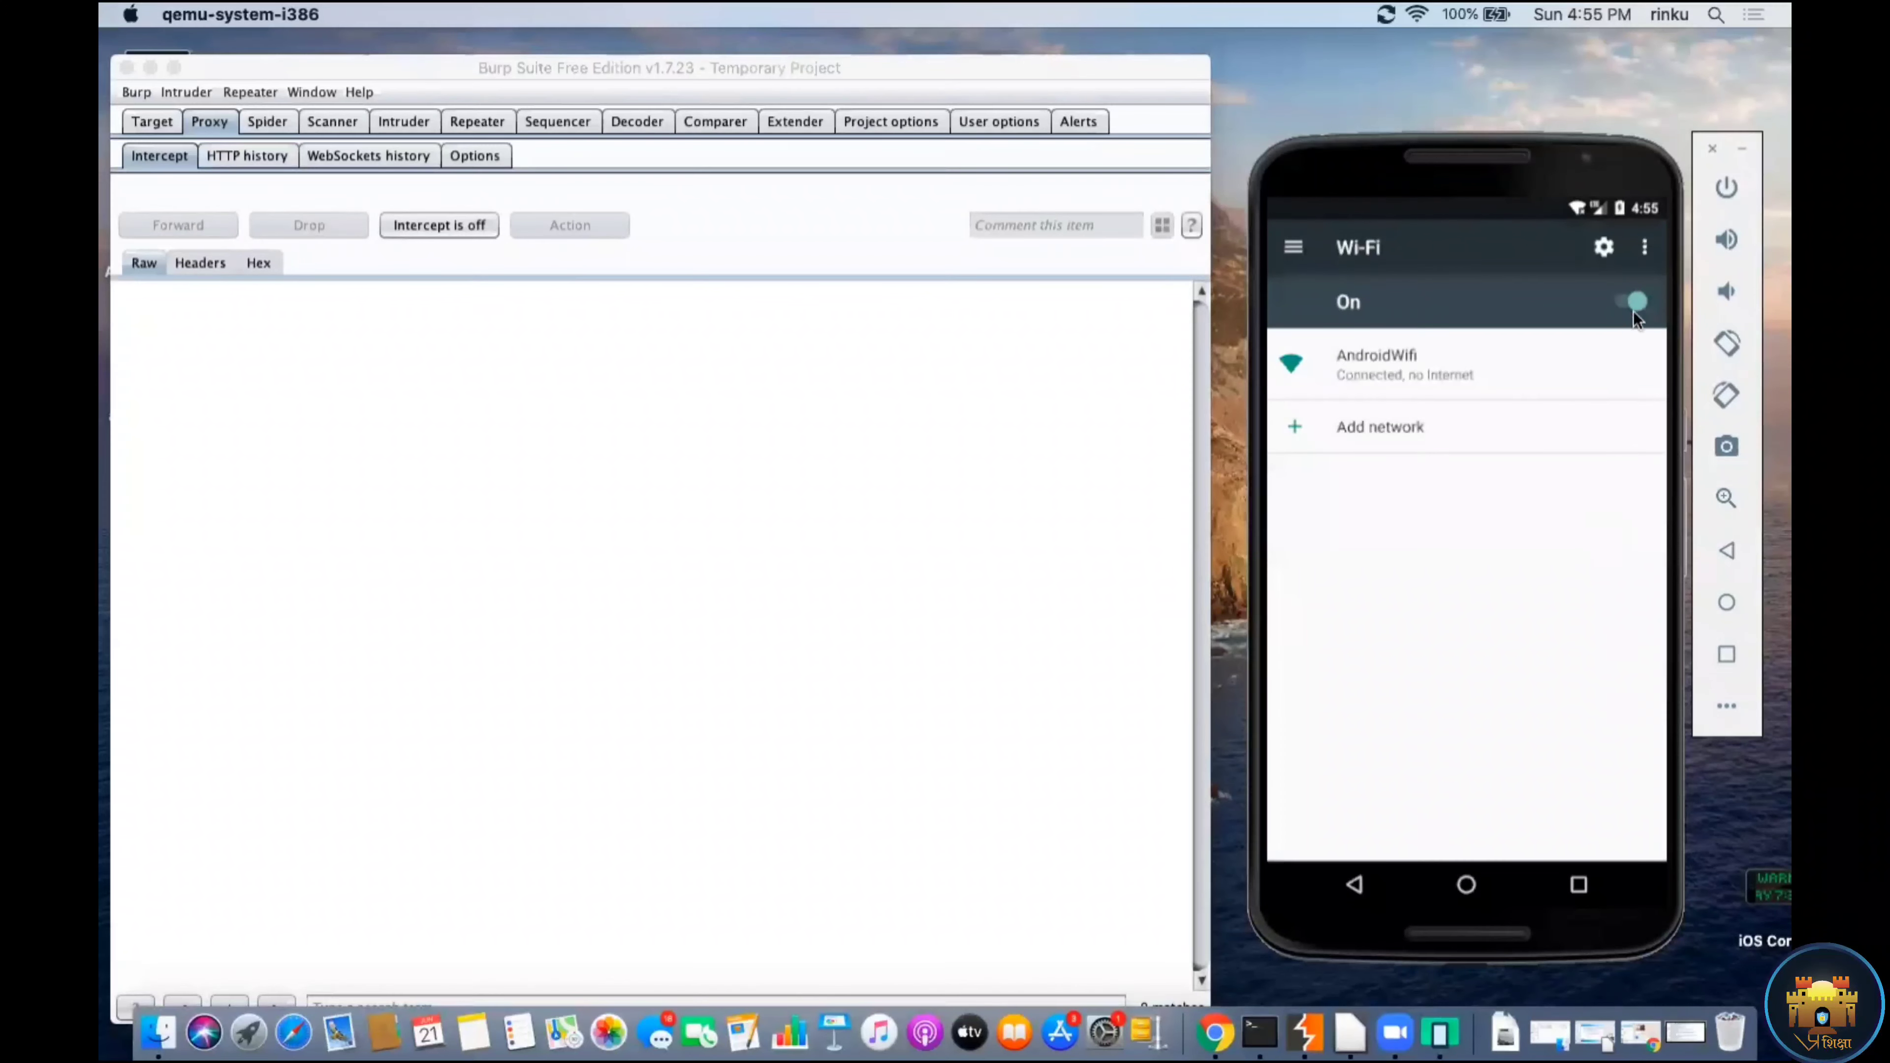
Step: Look through the Advanced Wi-Fi options and the settings navigation list, ending at the Wi-Fi screen
left_click(1643, 253)
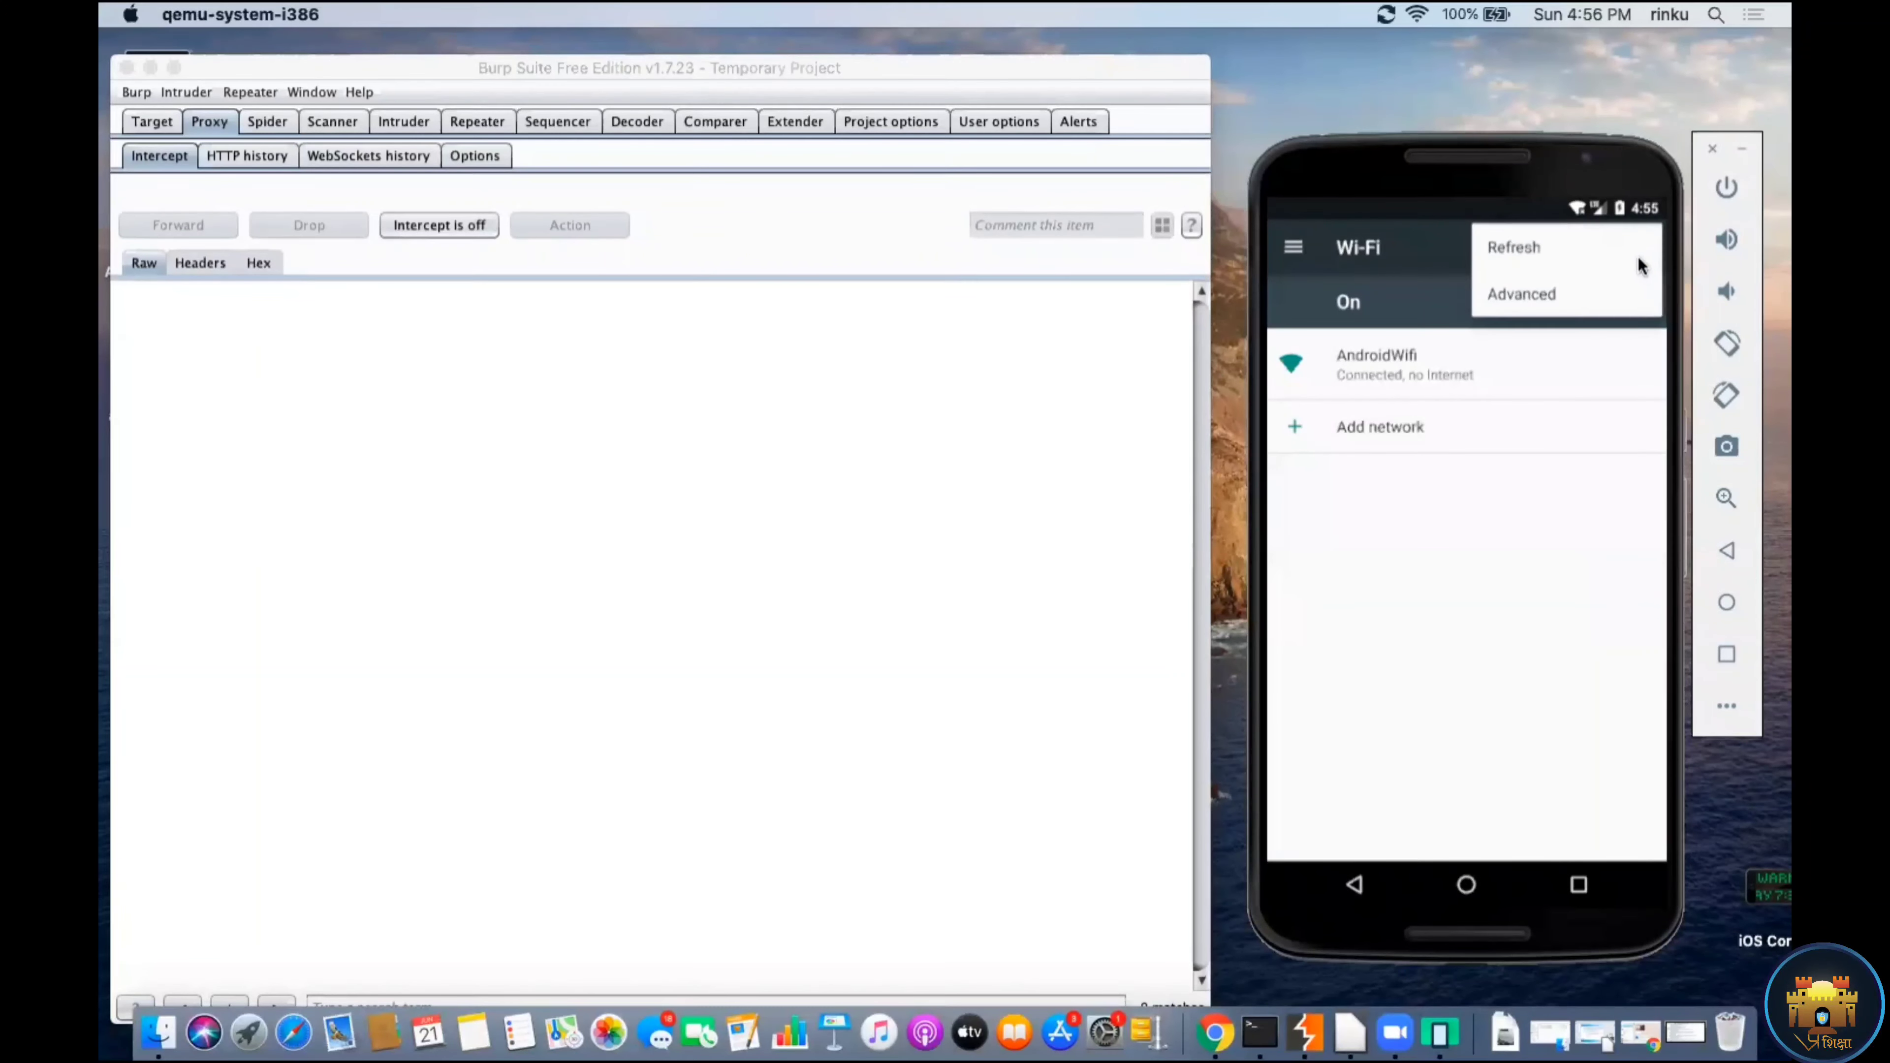
left_click(1522, 294)
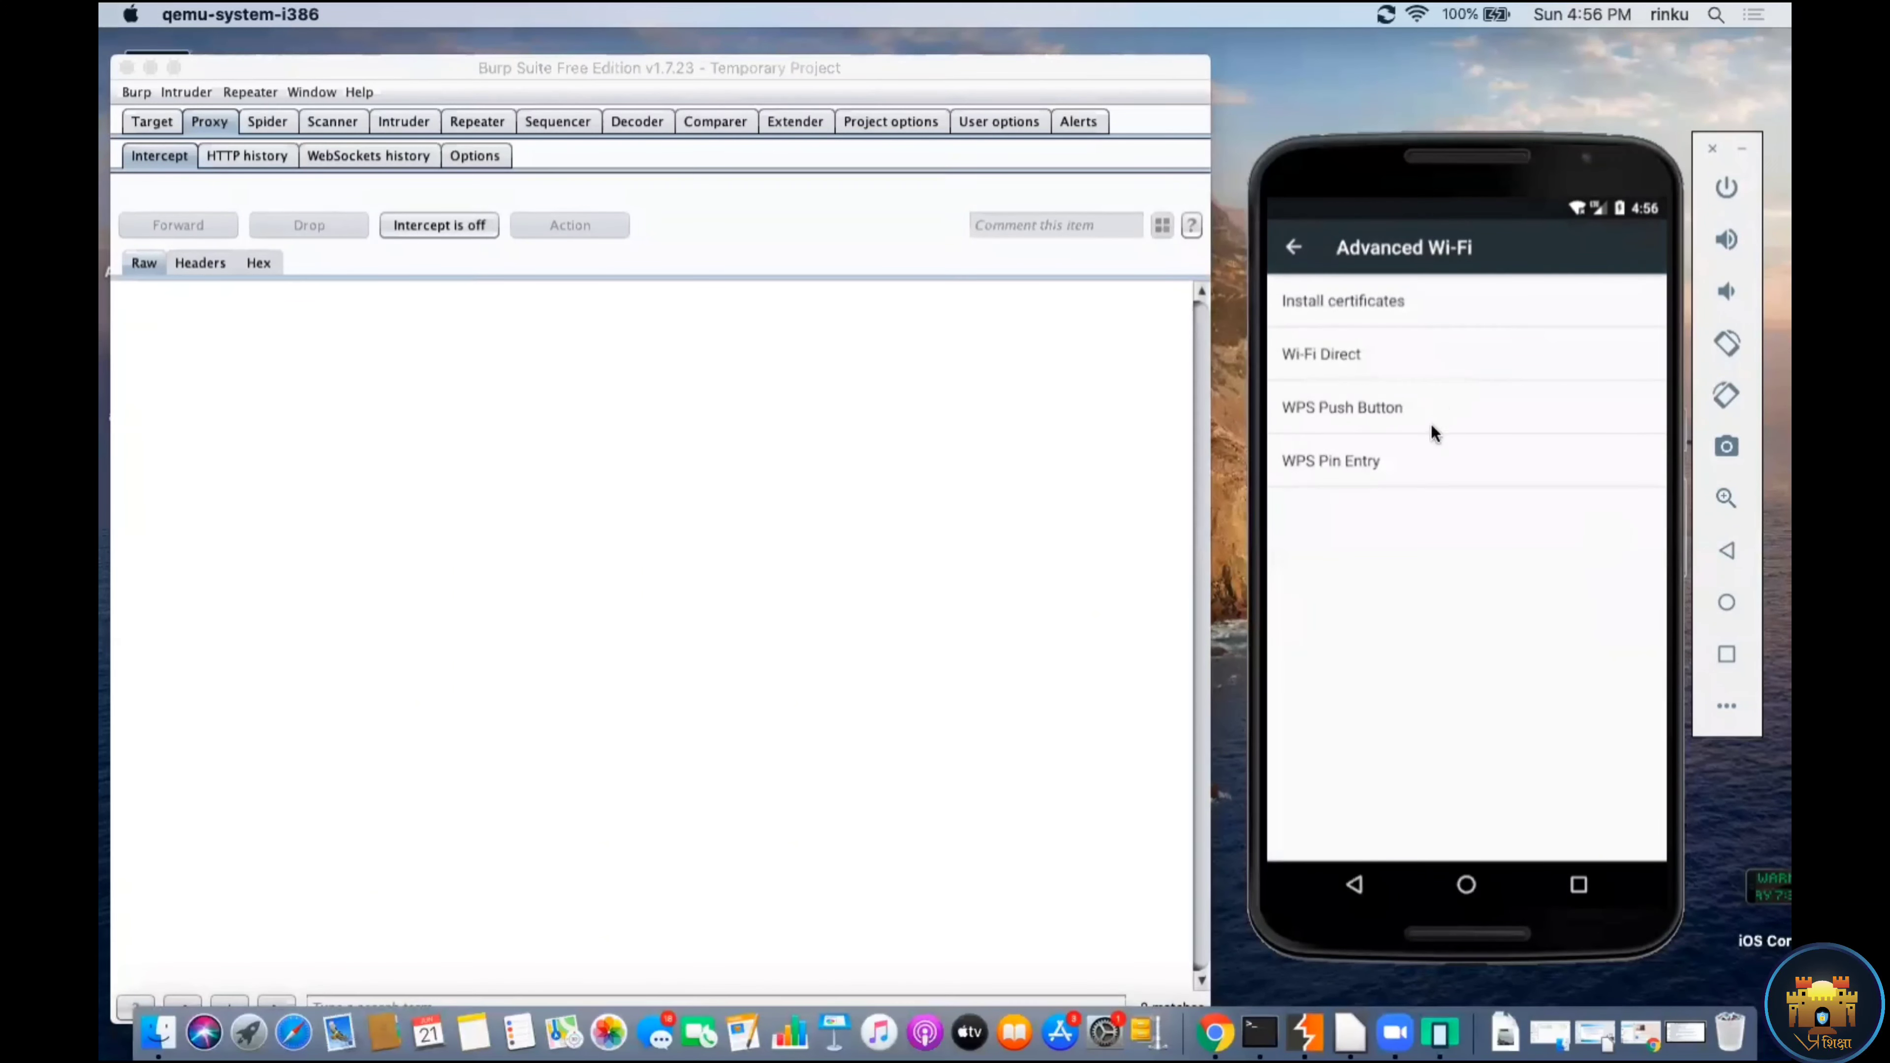
left_click(1290, 250)
left_click(1290, 248)
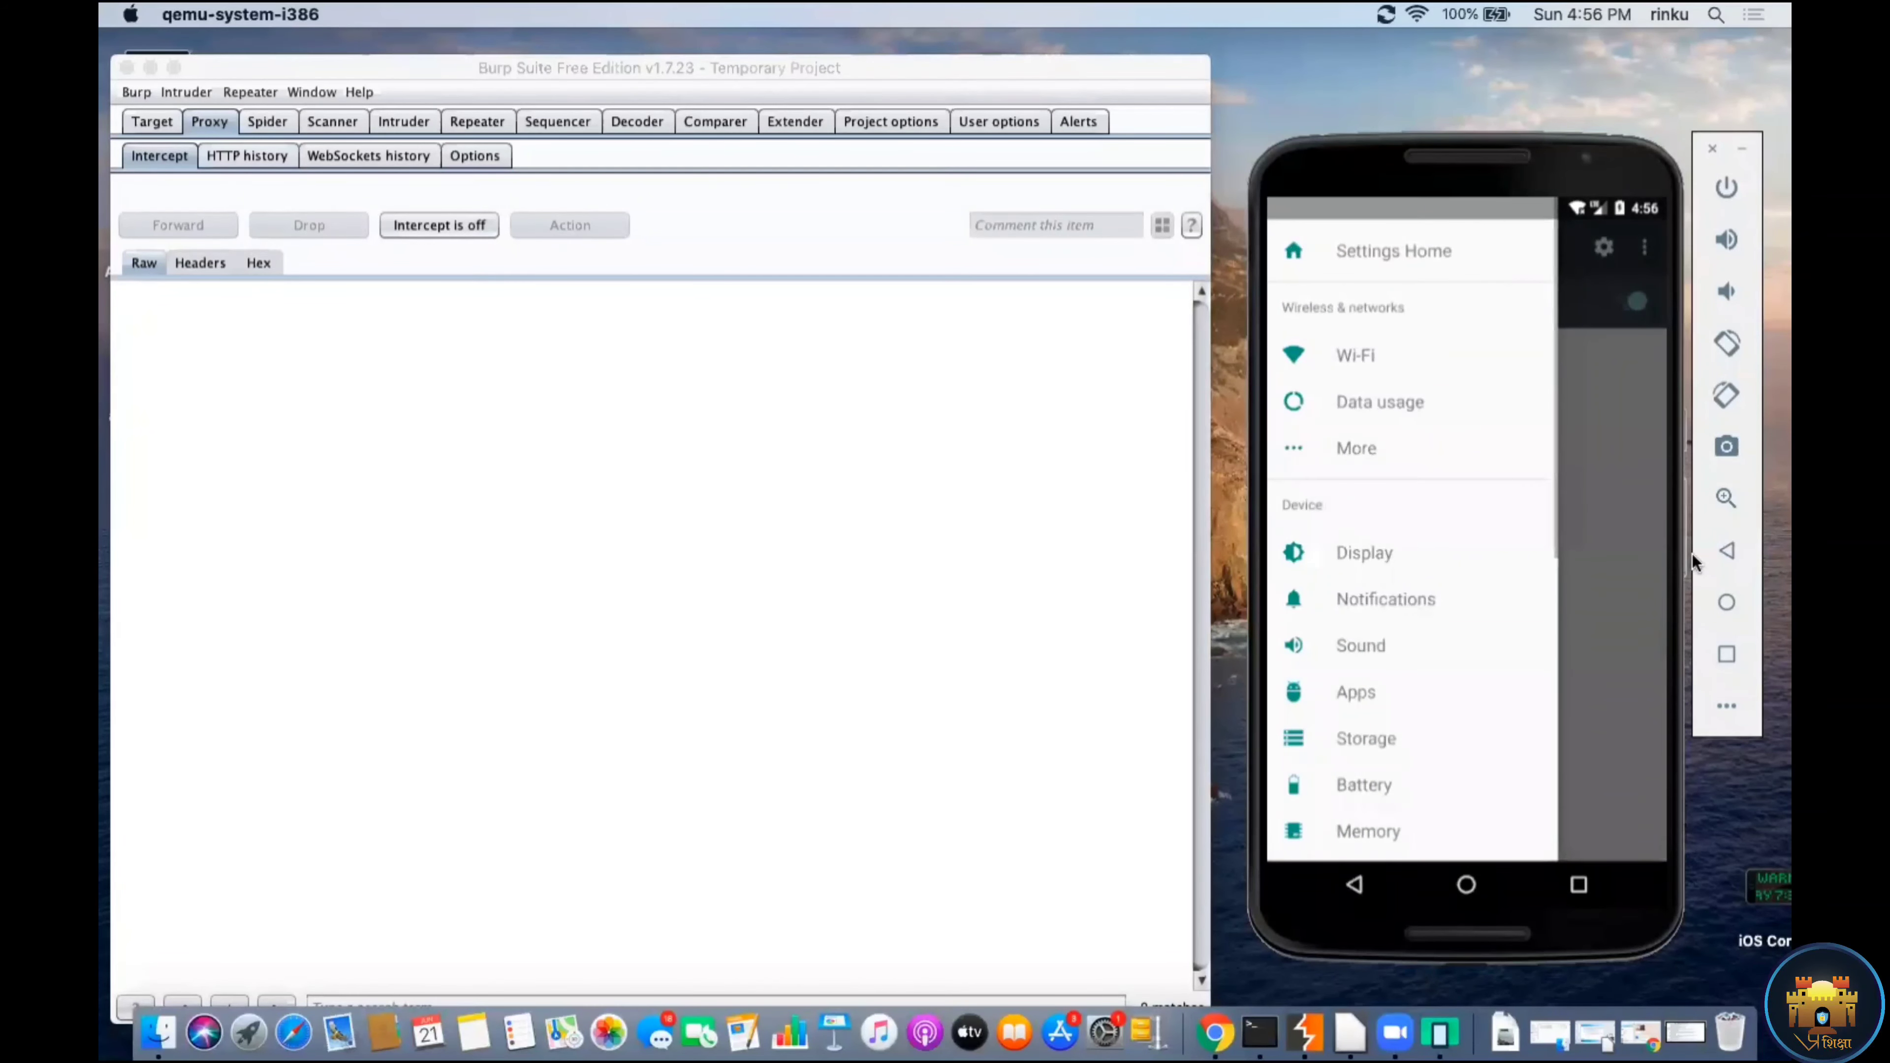
left_click(1597, 582)
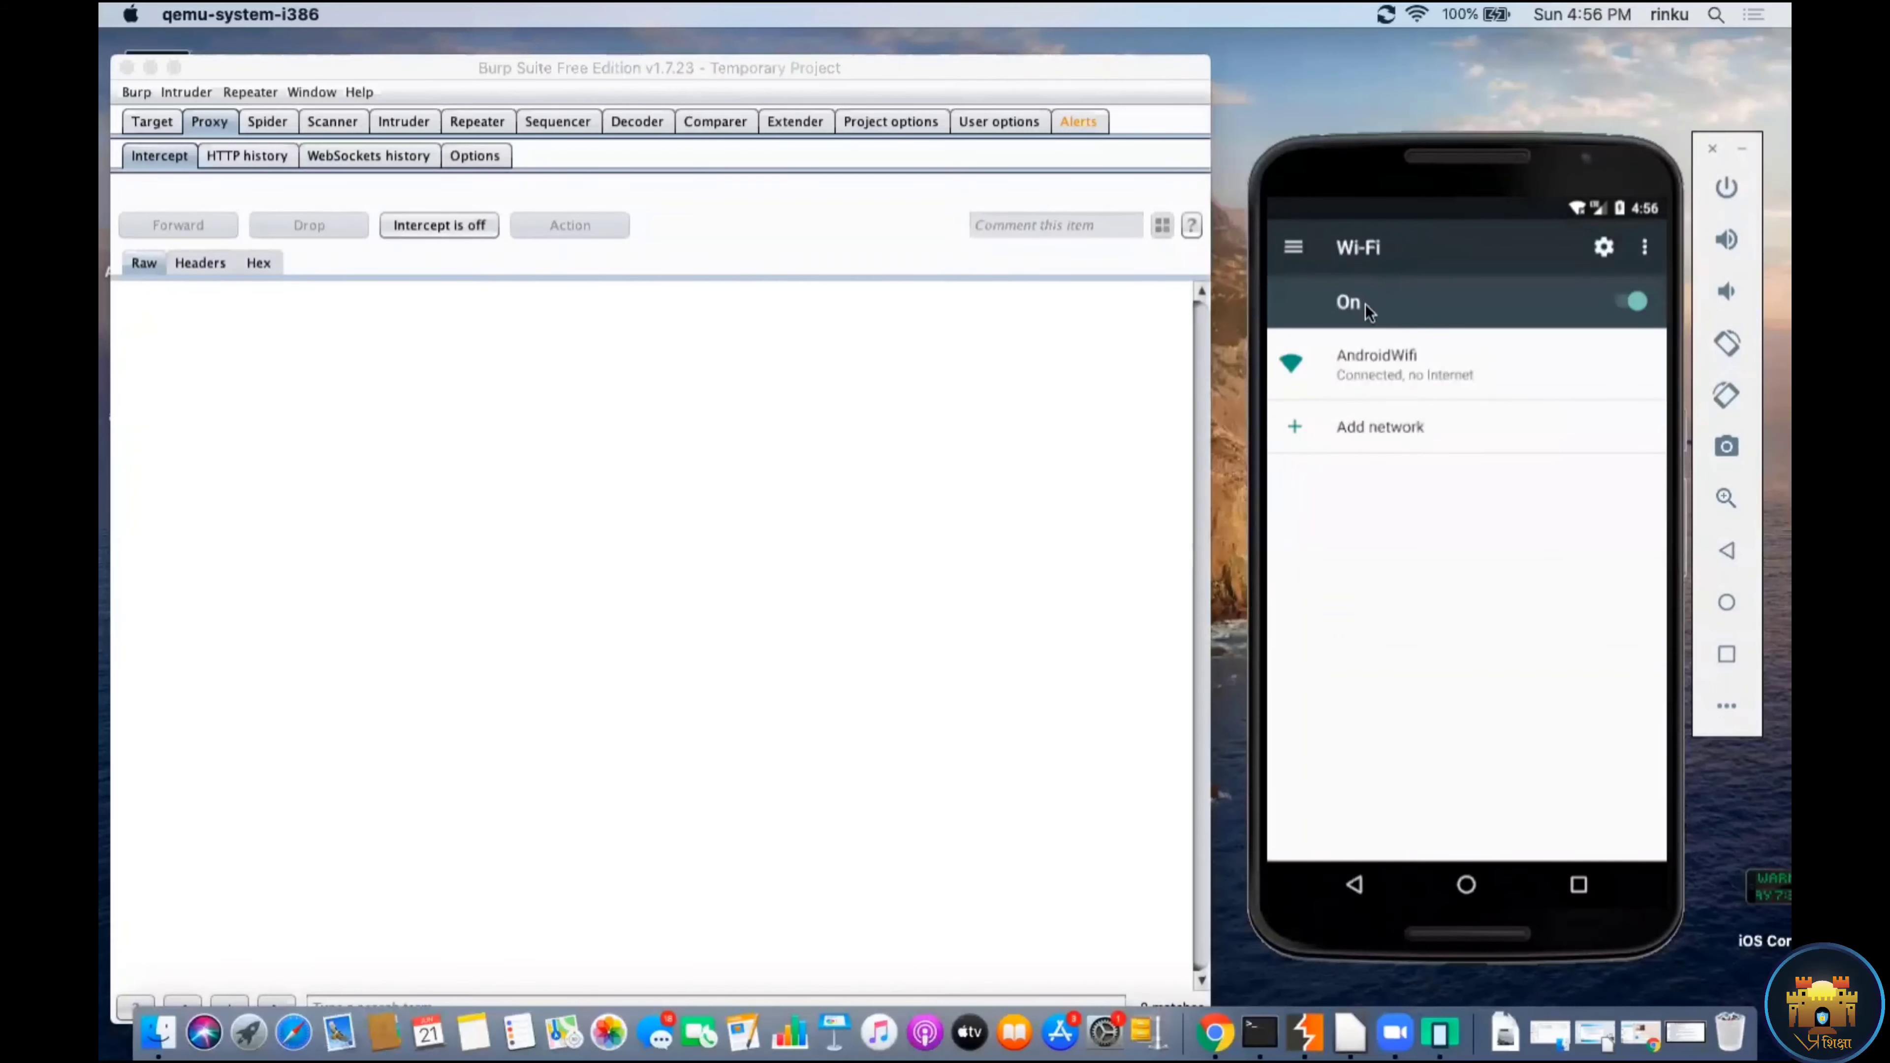
Step: Leave the emulator's settings and go back to the WebView browser's empty address field
left_click(1365, 887)
left_click(1366, 887)
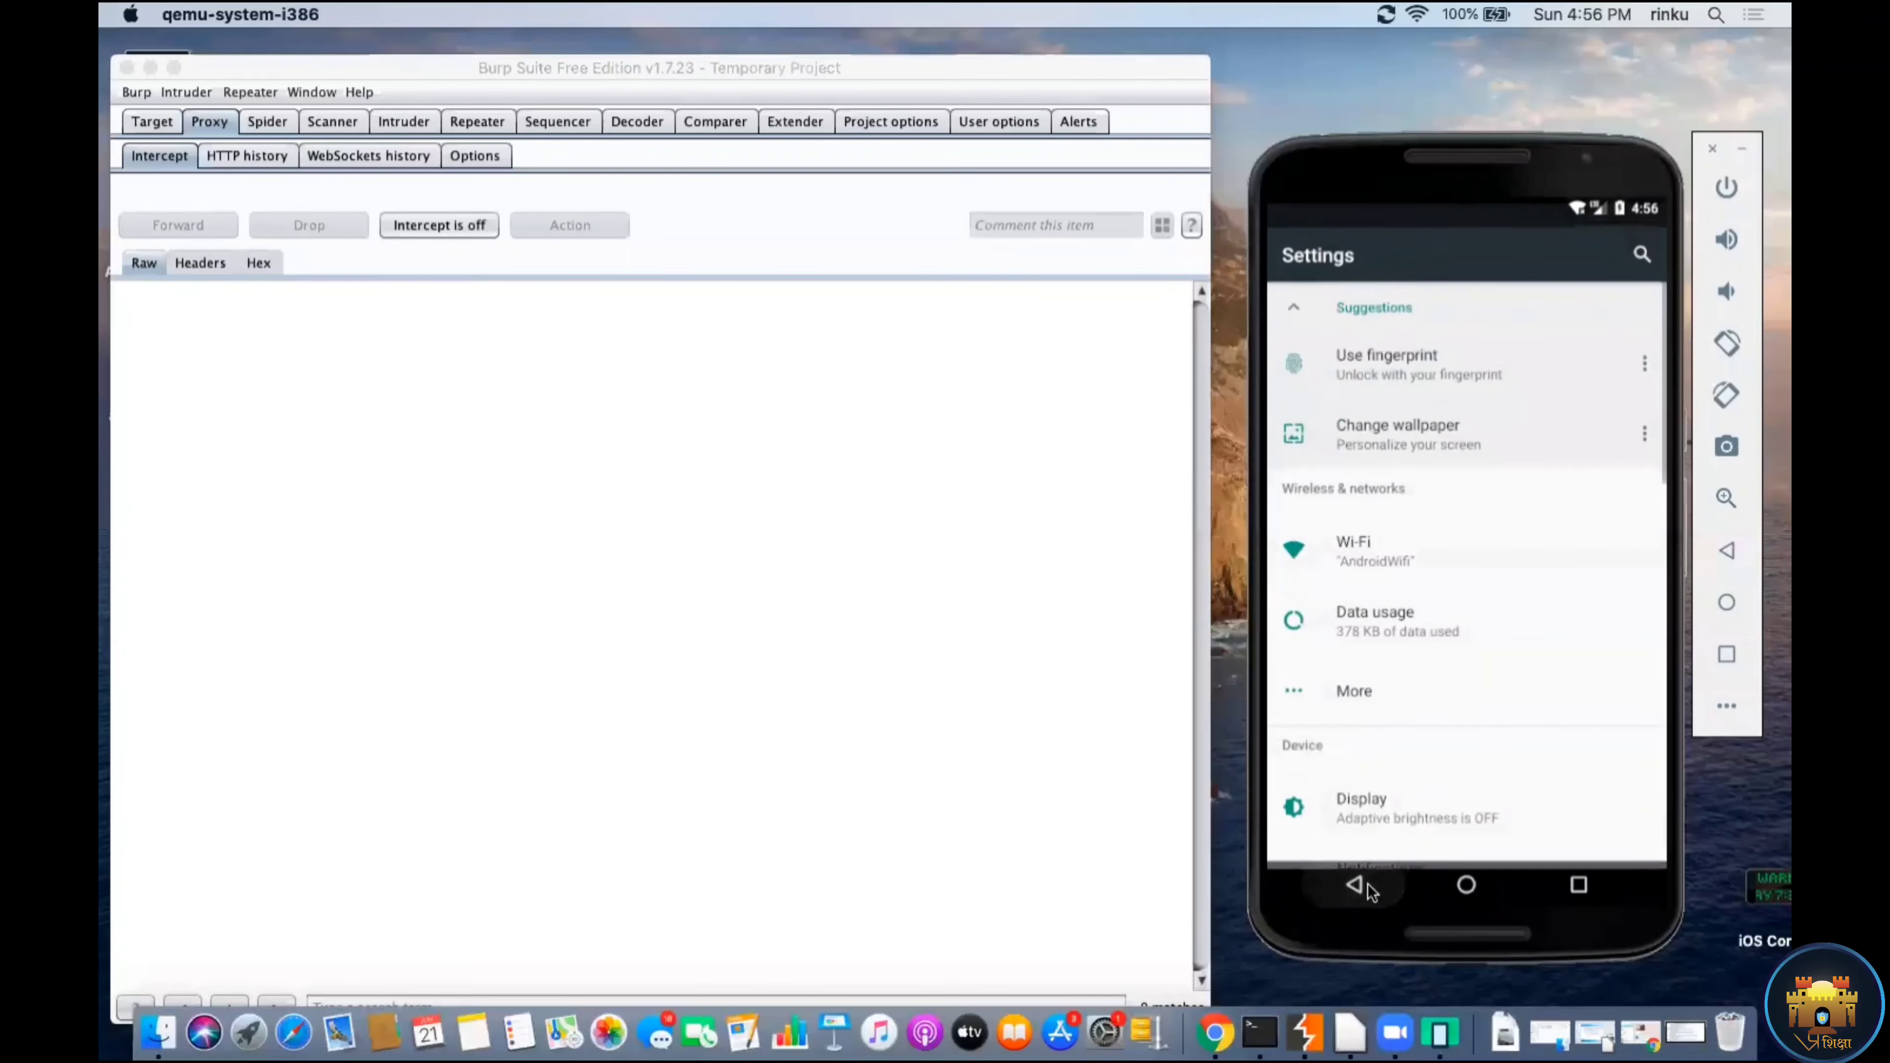
left_click(1368, 891)
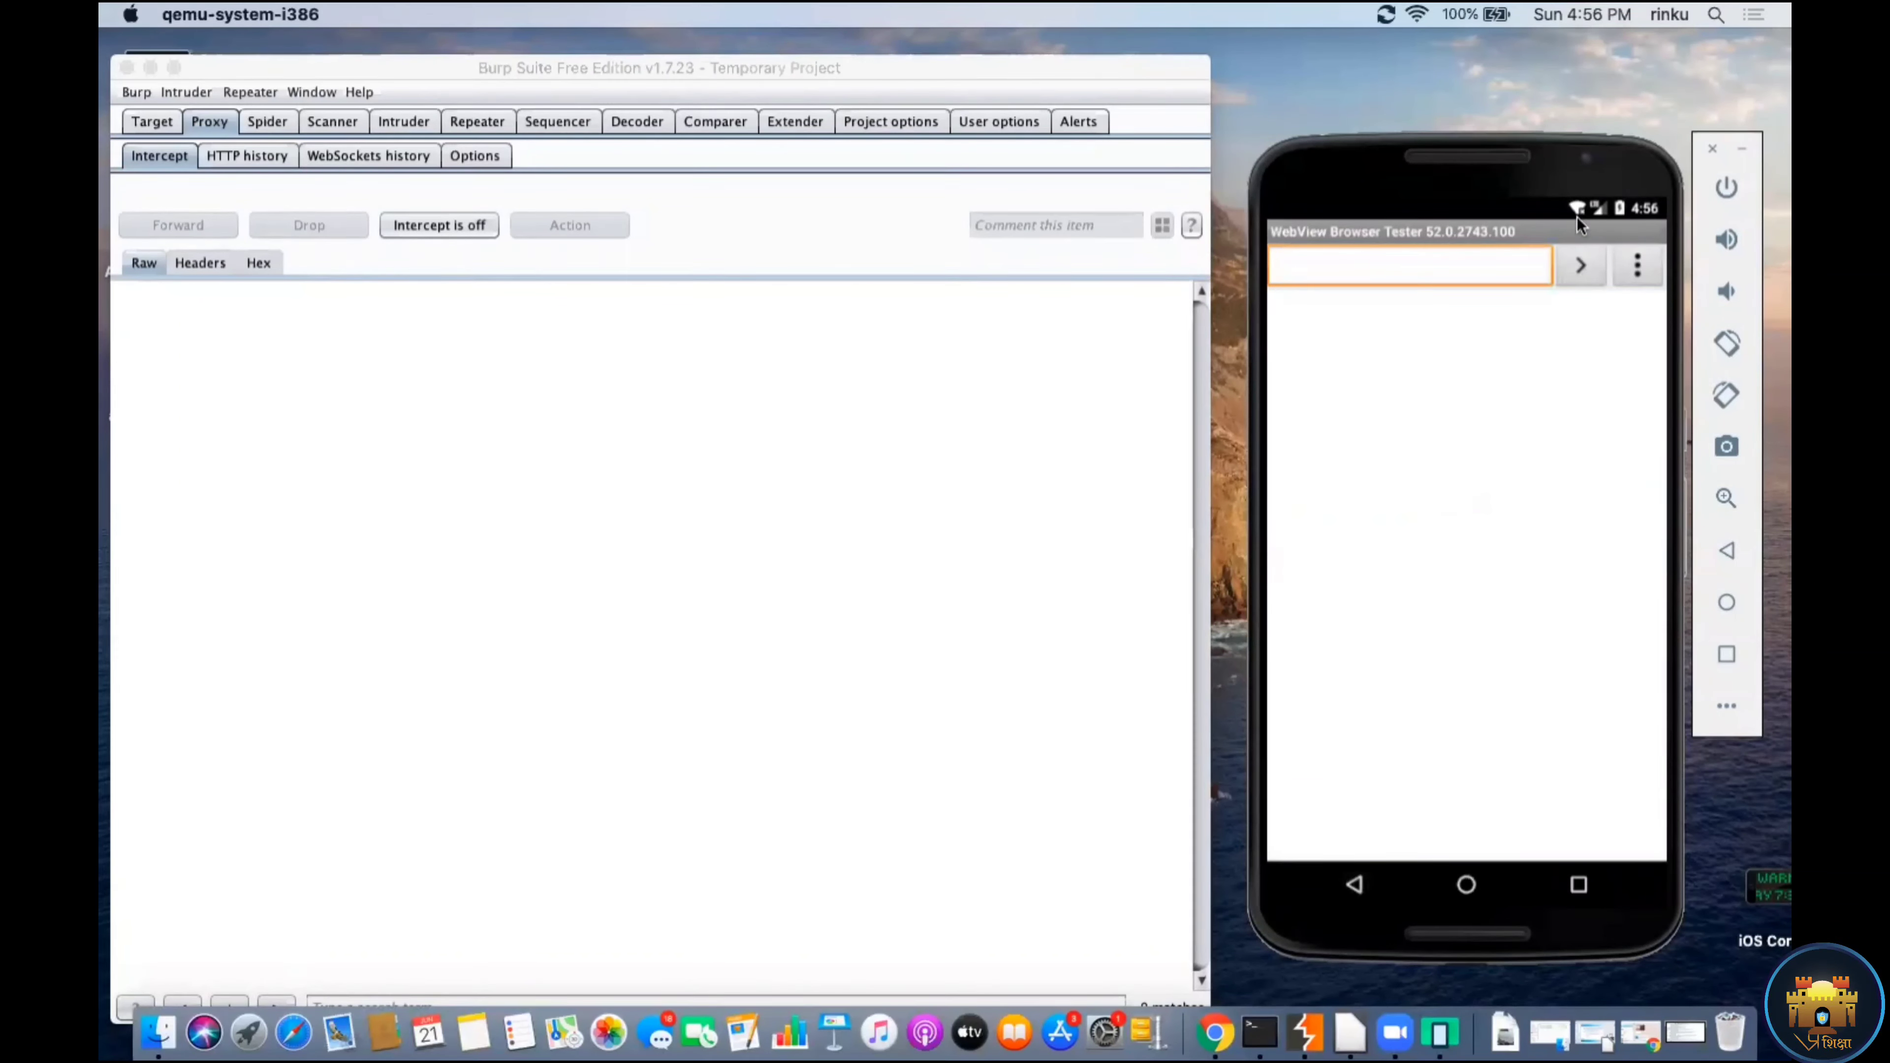
left_click_drag(1577, 217, 1423, 234)
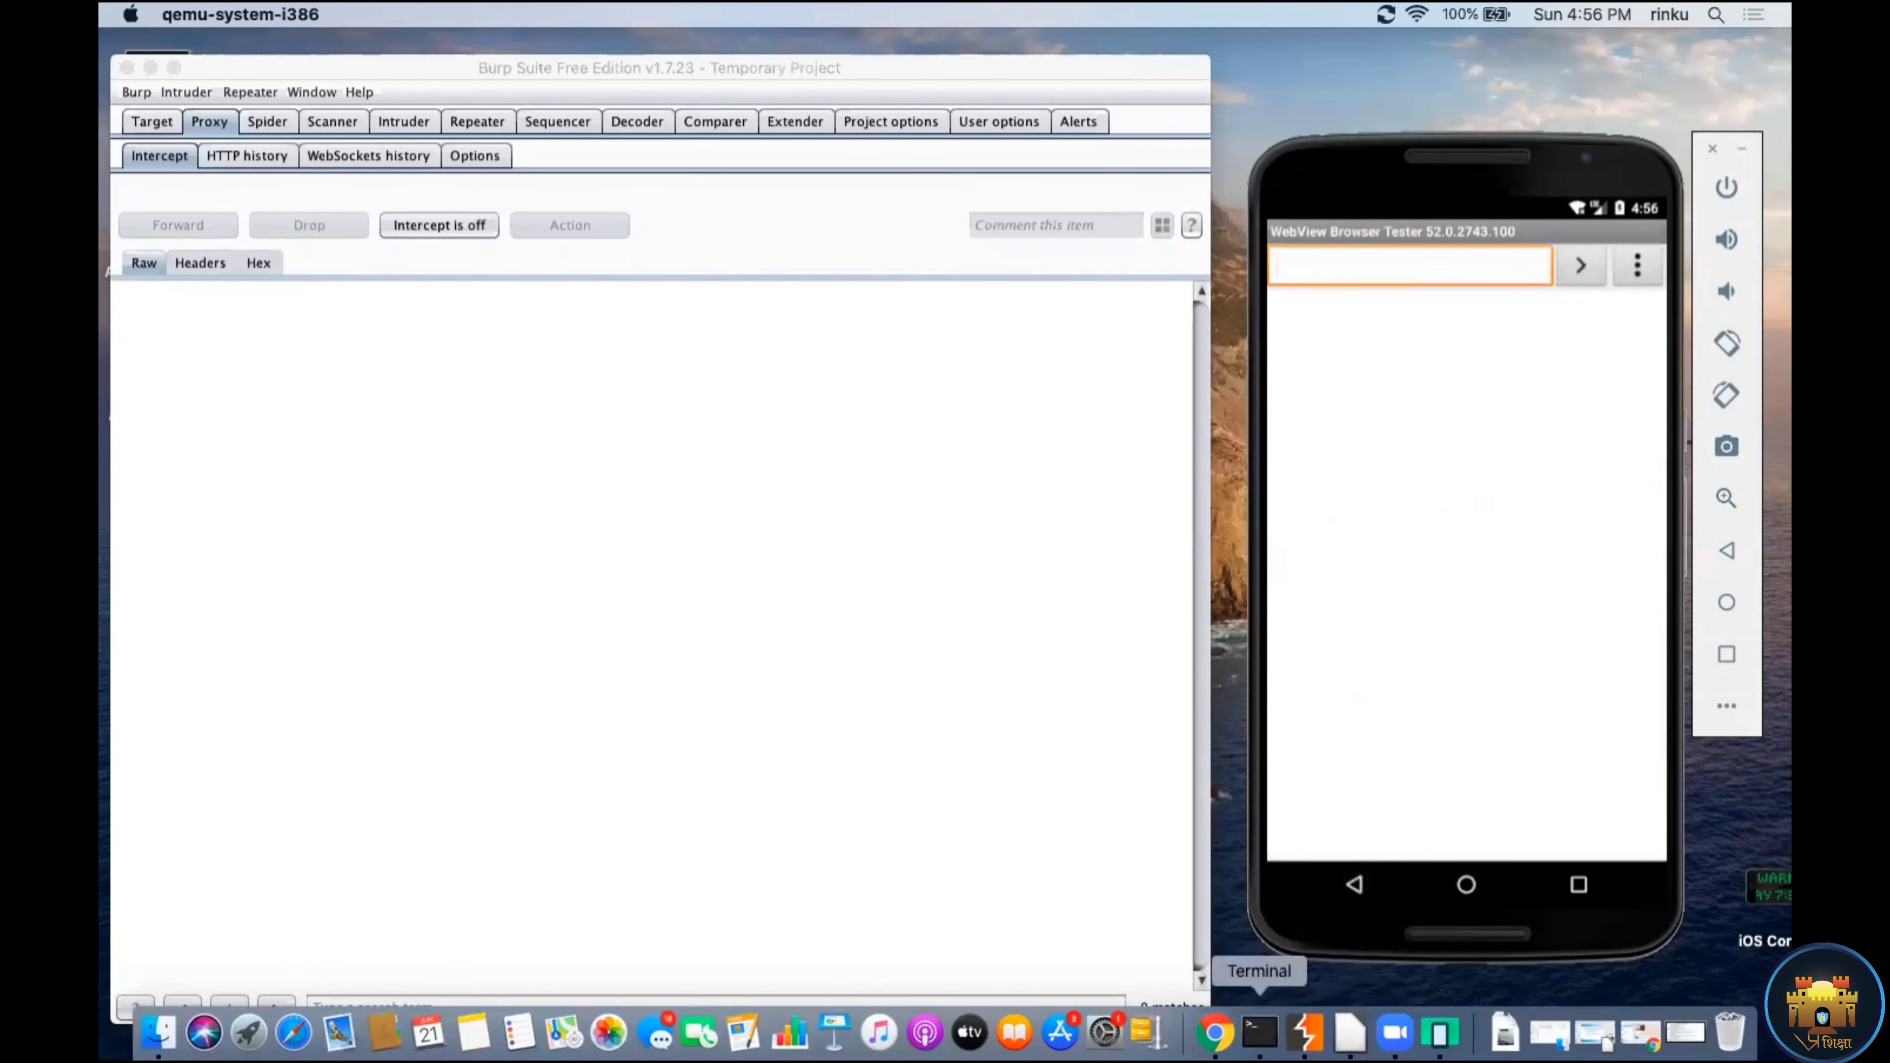
Step: Suspend the running ./emulator -avd test7.1.1 process in Terminal, force quit the emulator, and return to the shell prompt
left_click(1260, 1032)
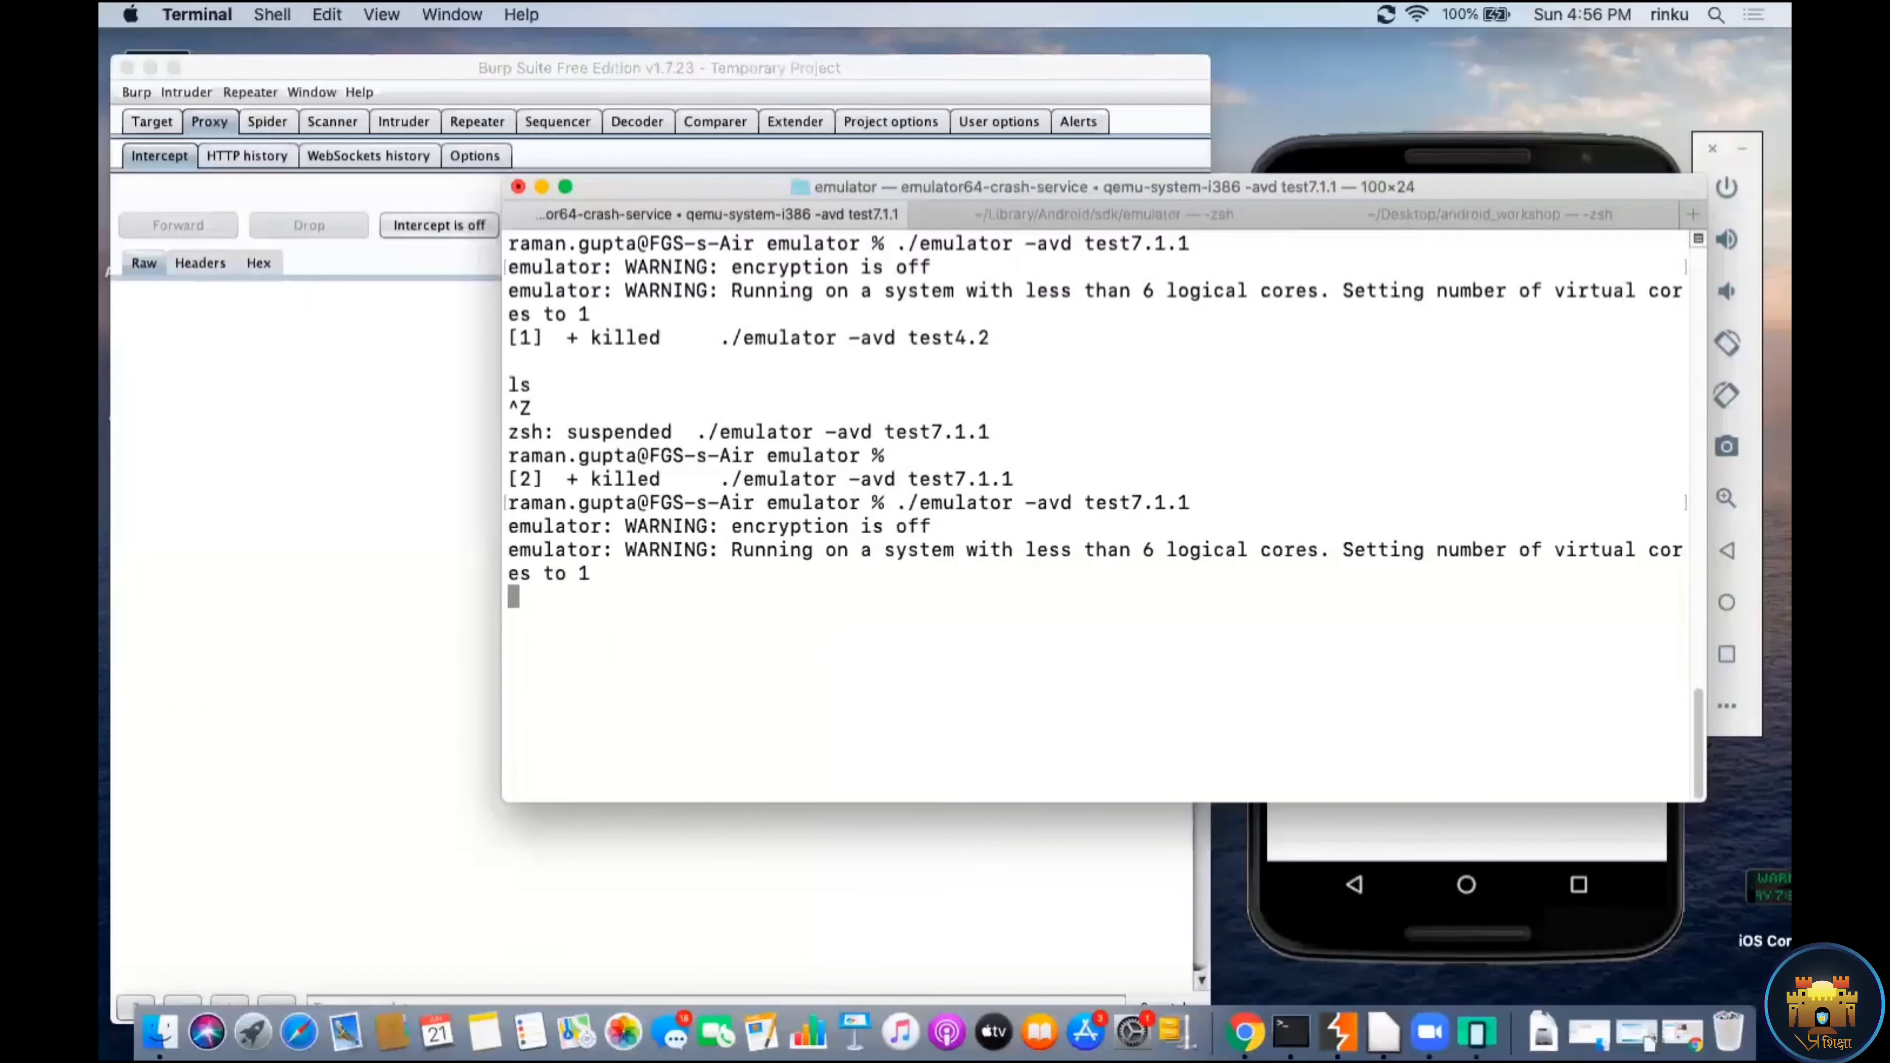
key("ctrl+z")
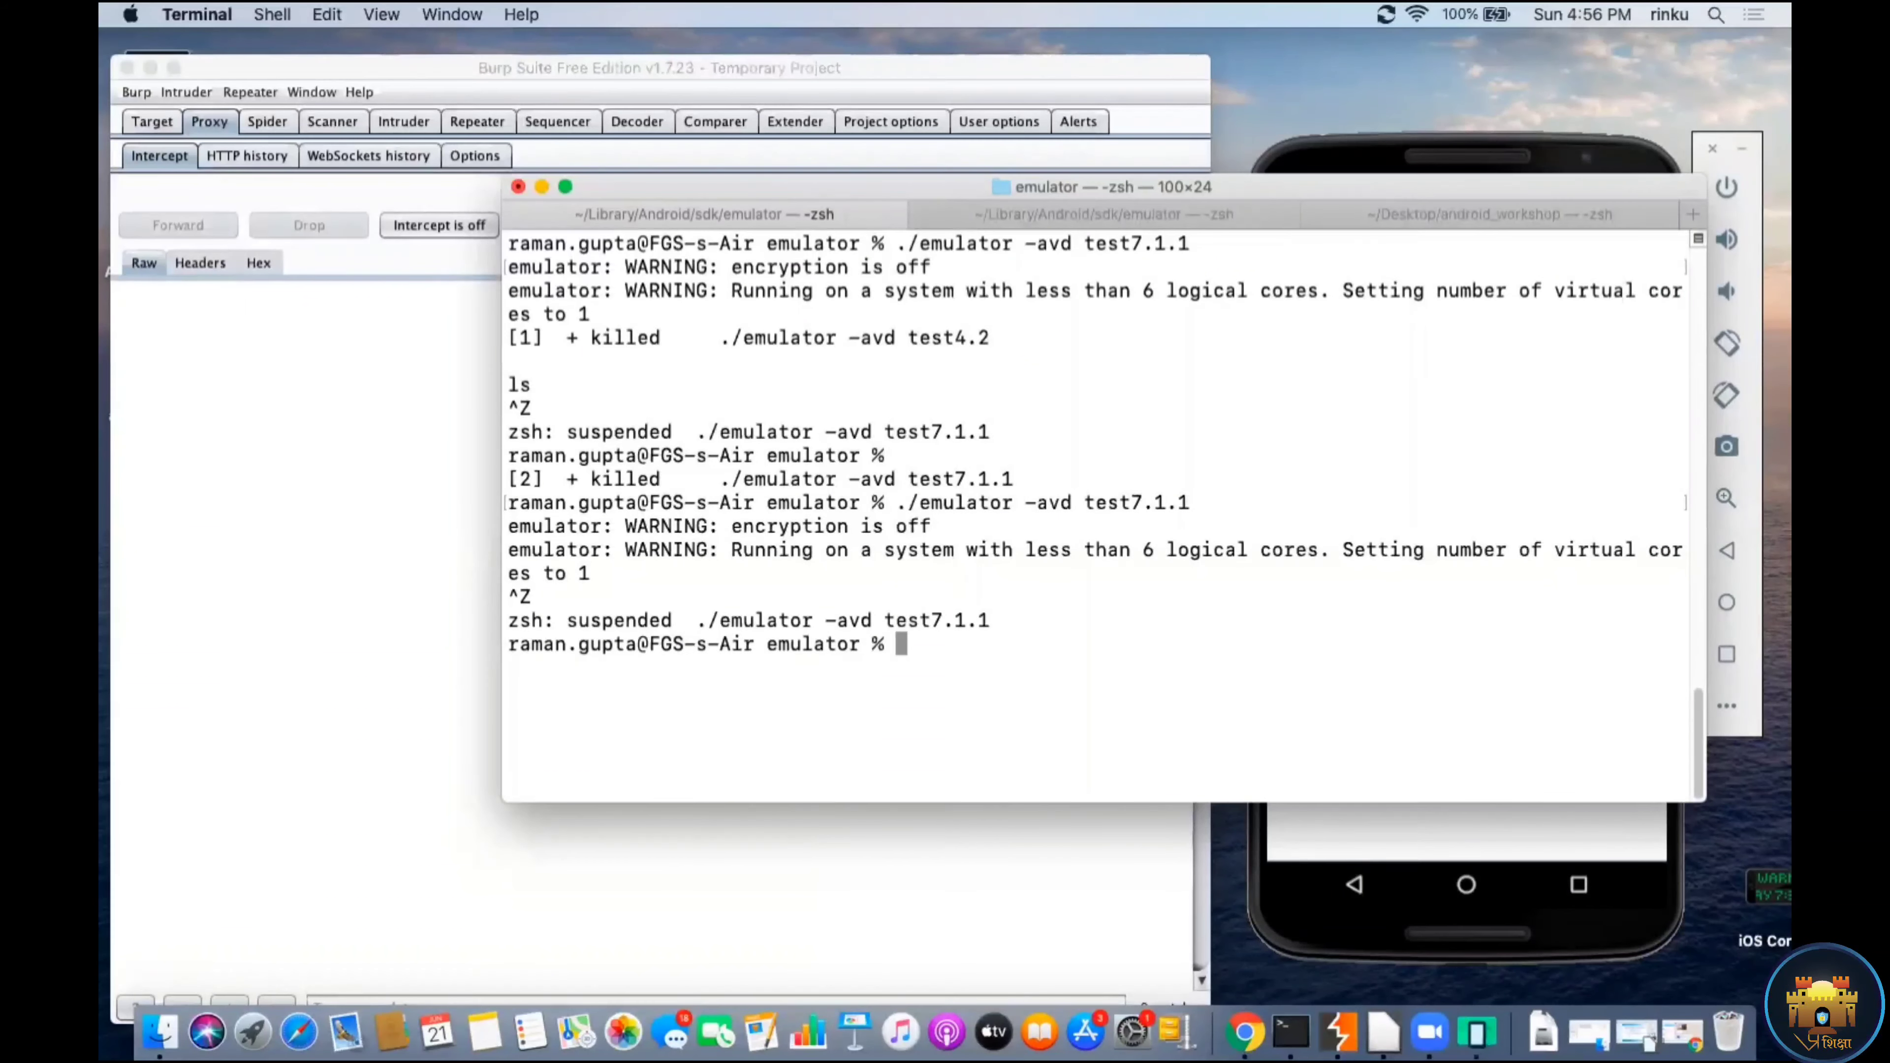
left_click(1711, 153)
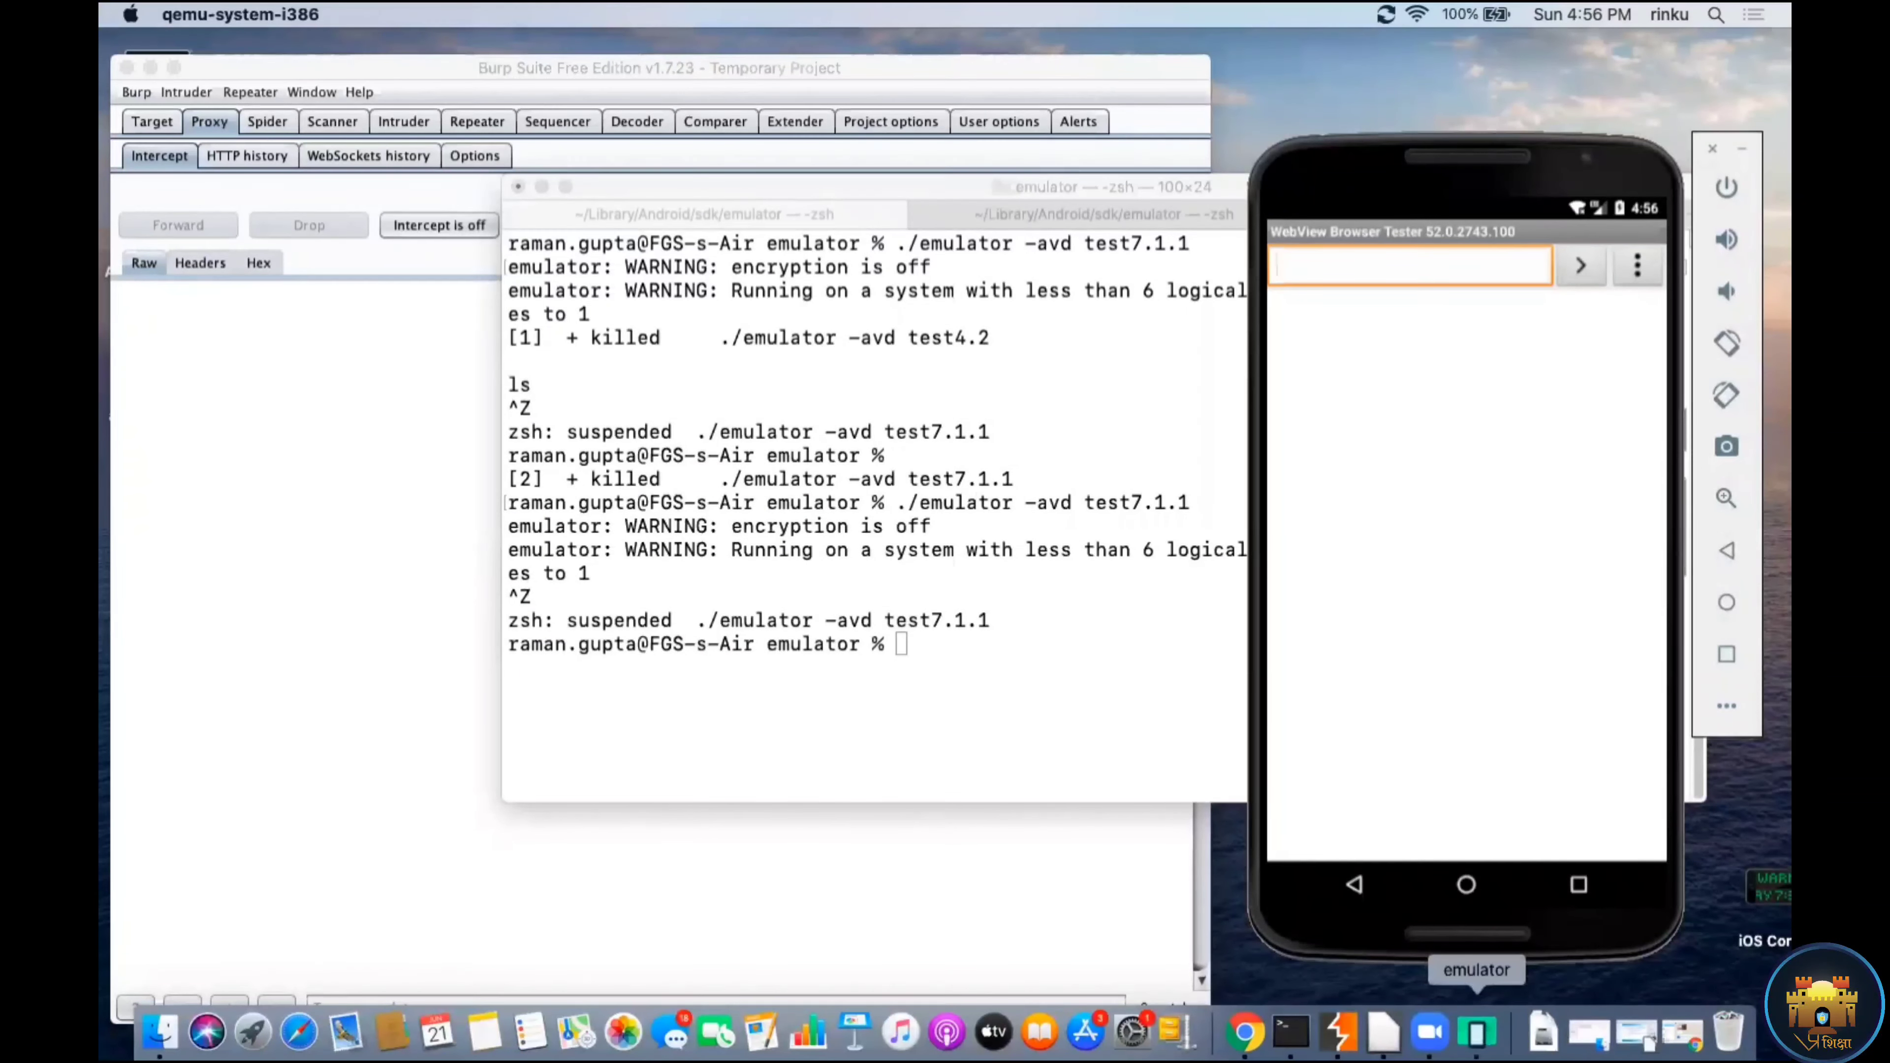
right_click(1476, 1035)
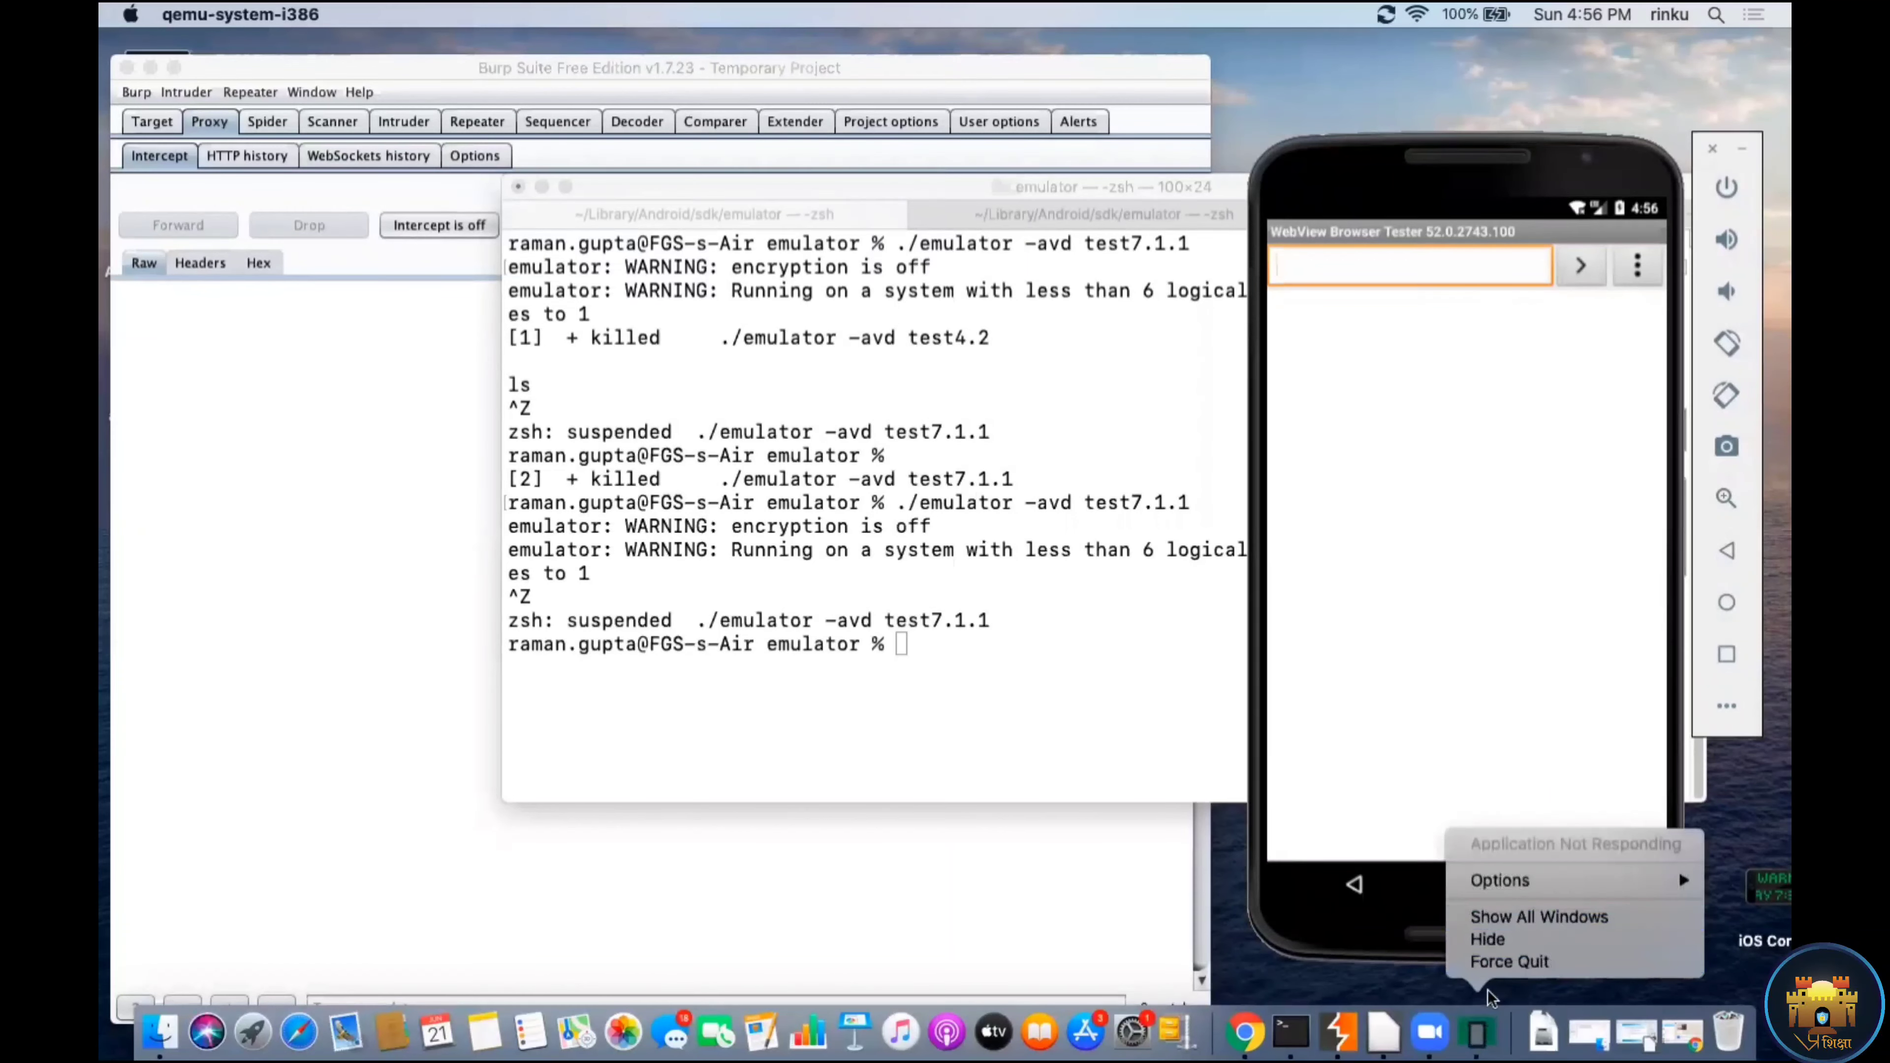
left_click(1481, 958)
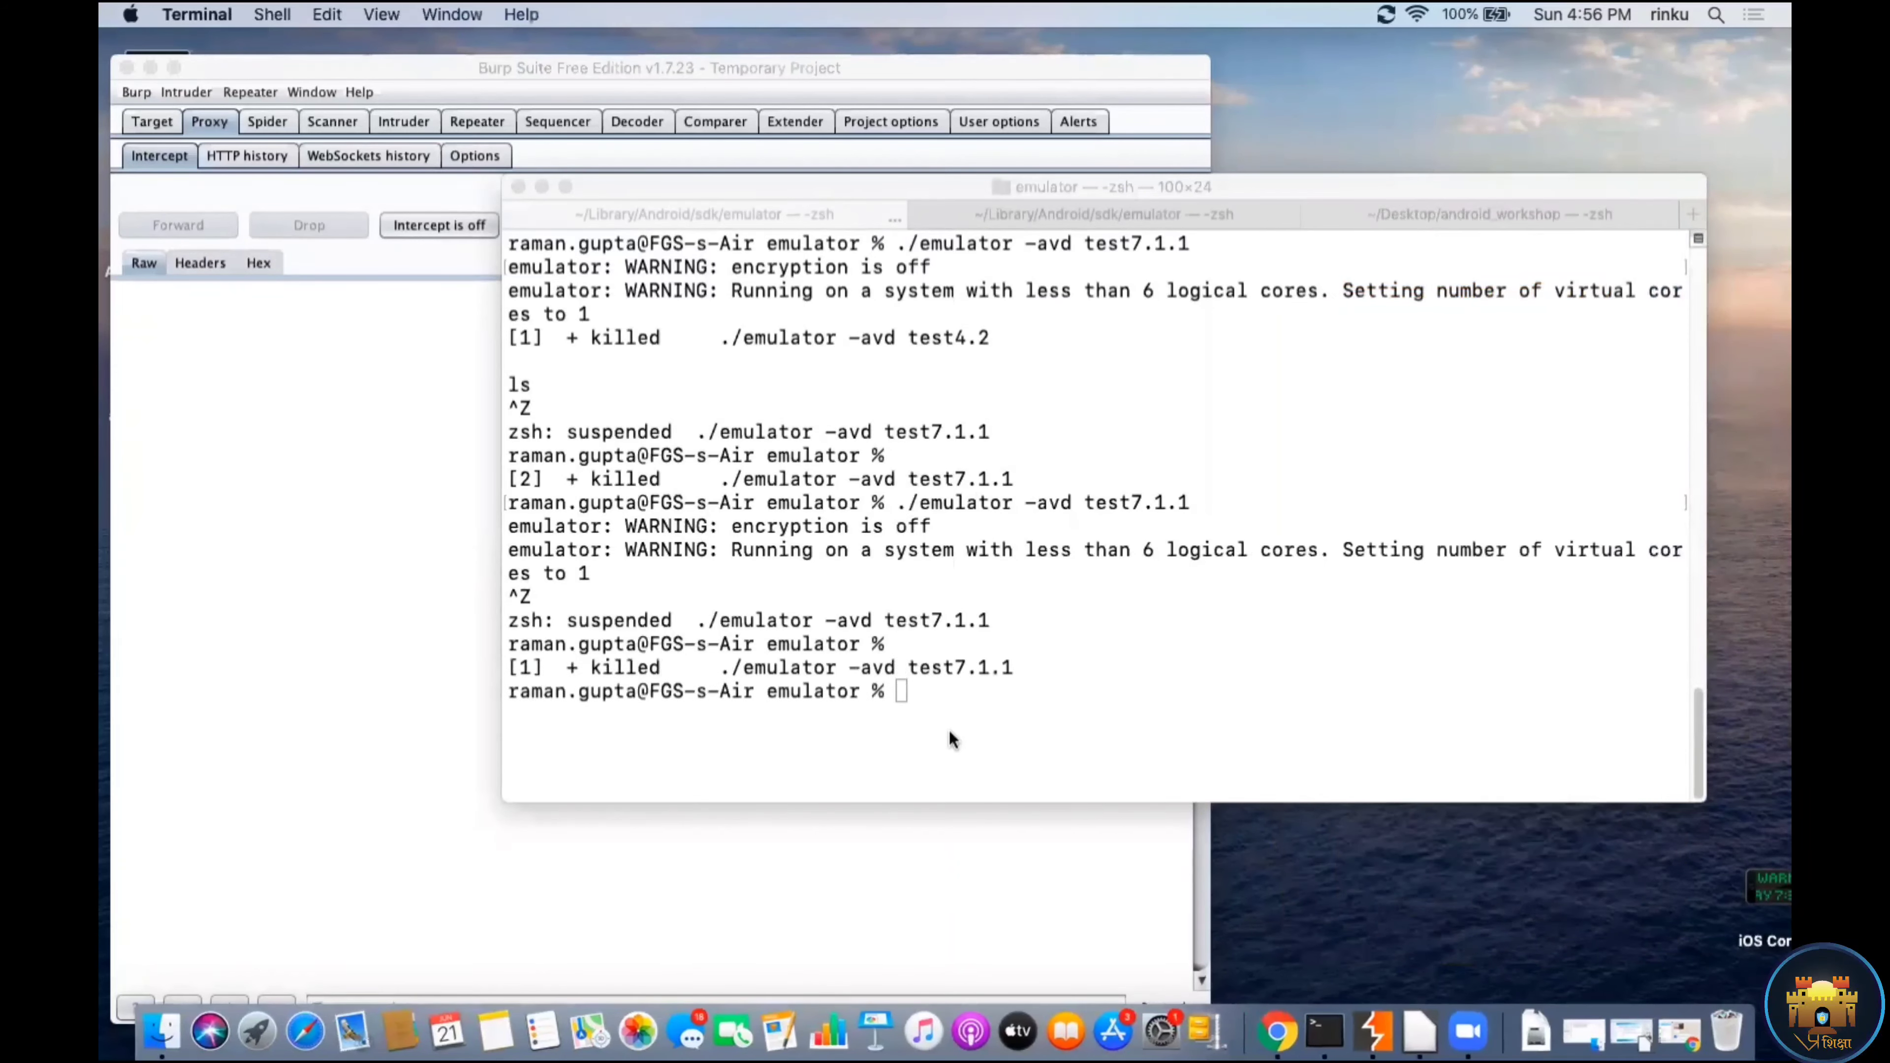
left_click(997, 693)
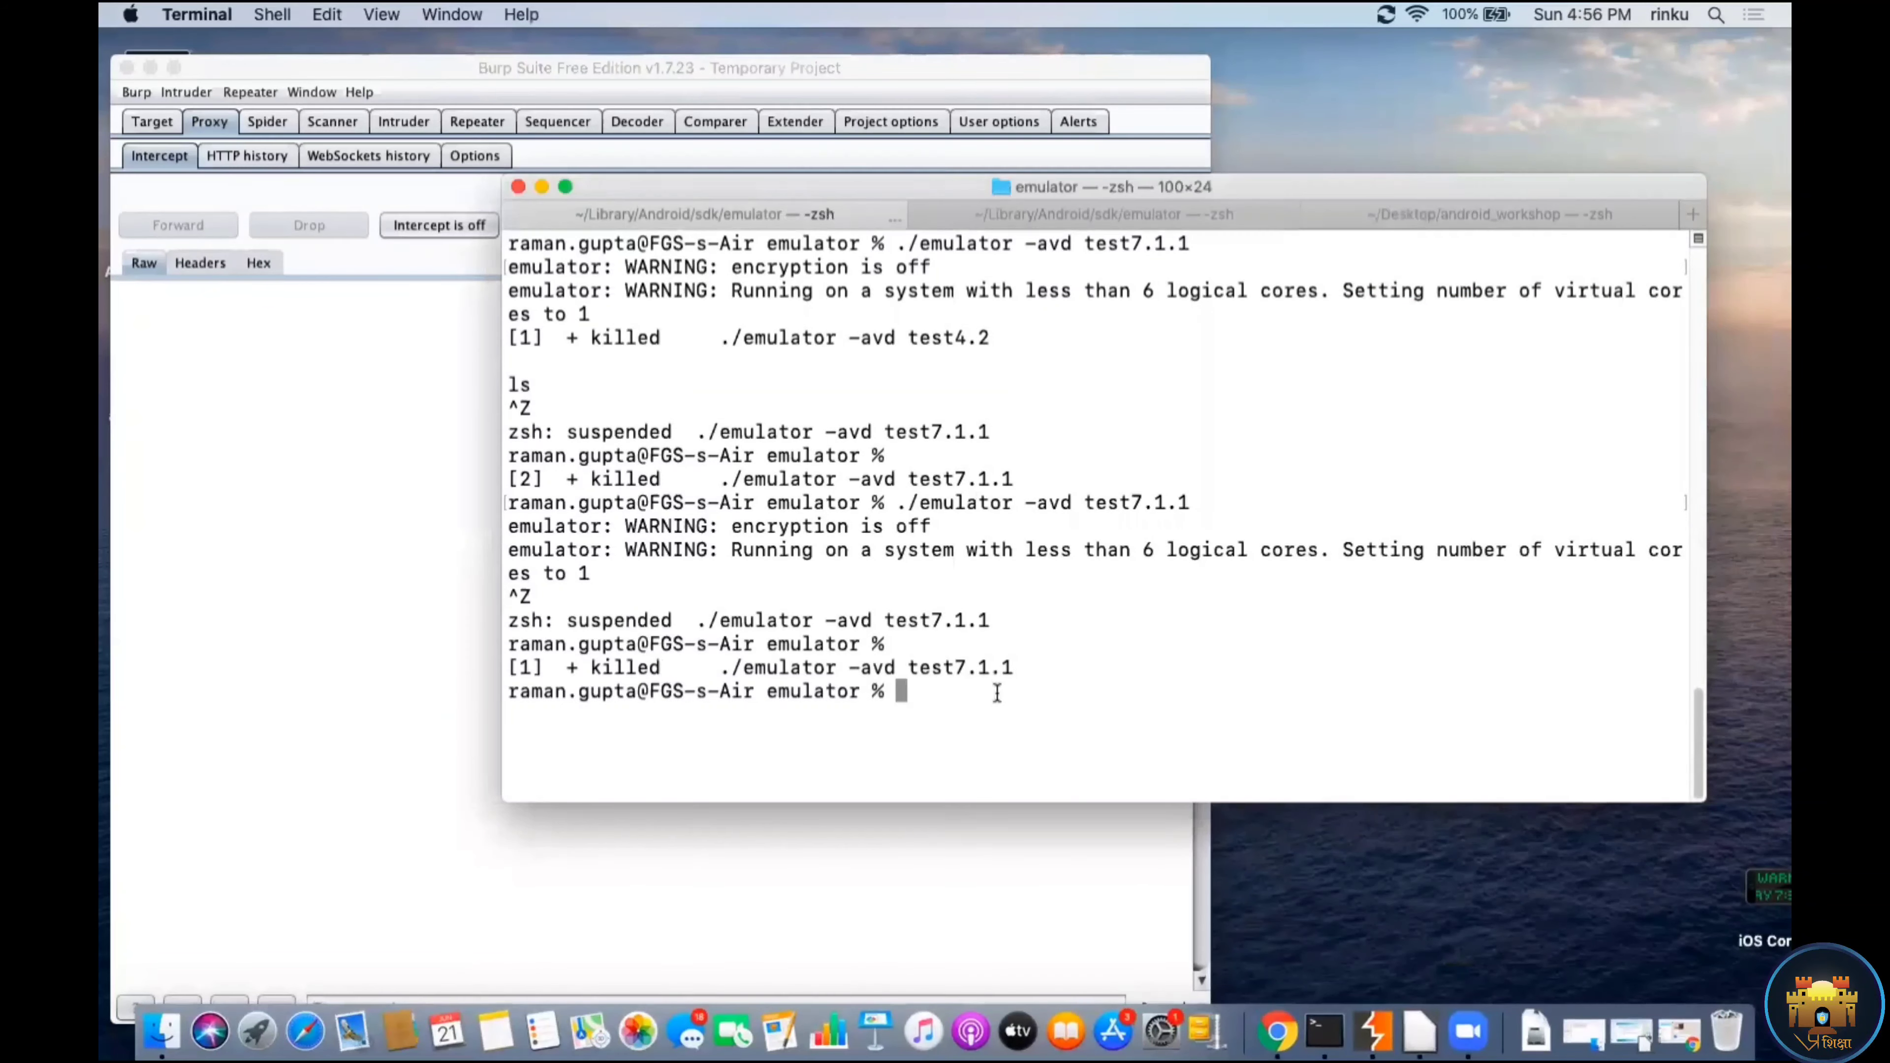
Step: Relaunch the test7.1.1 emulator with ./emulator -avd test7.1.1 and shift the Terminal window slightly
key("Up")
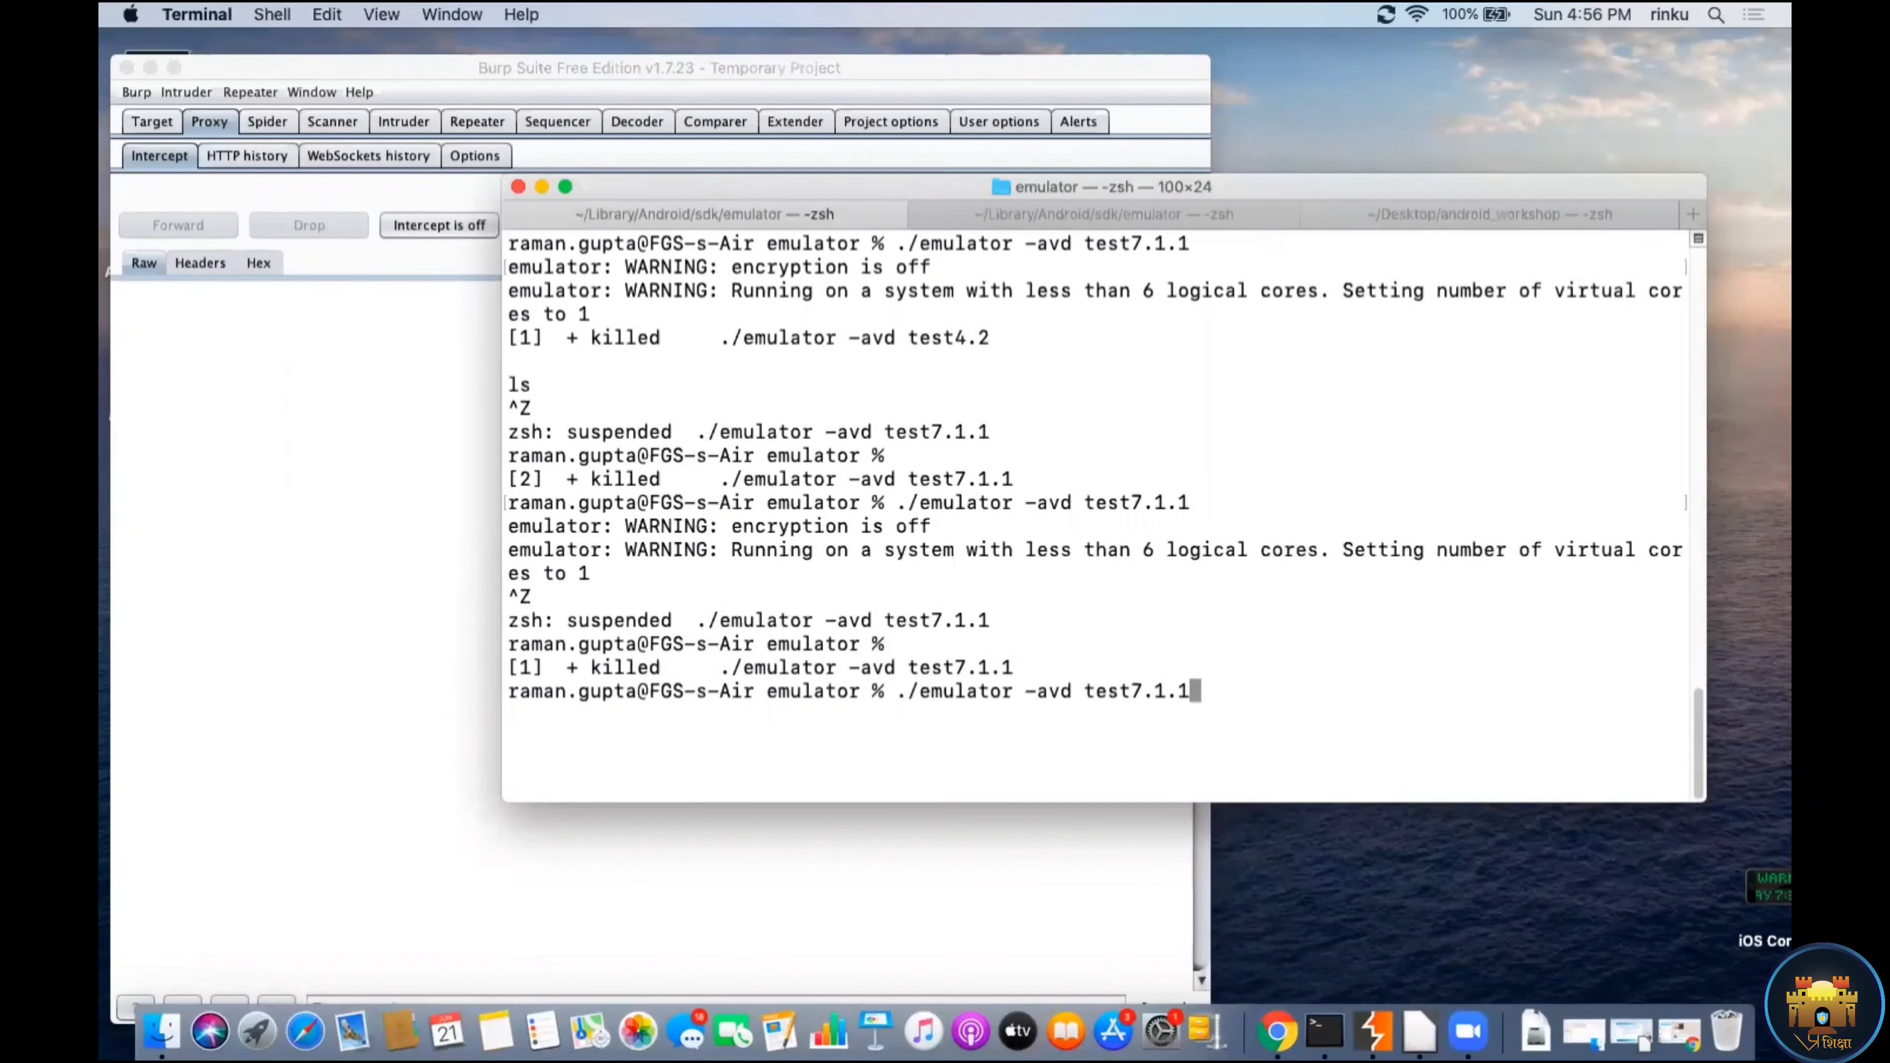
key("Return")
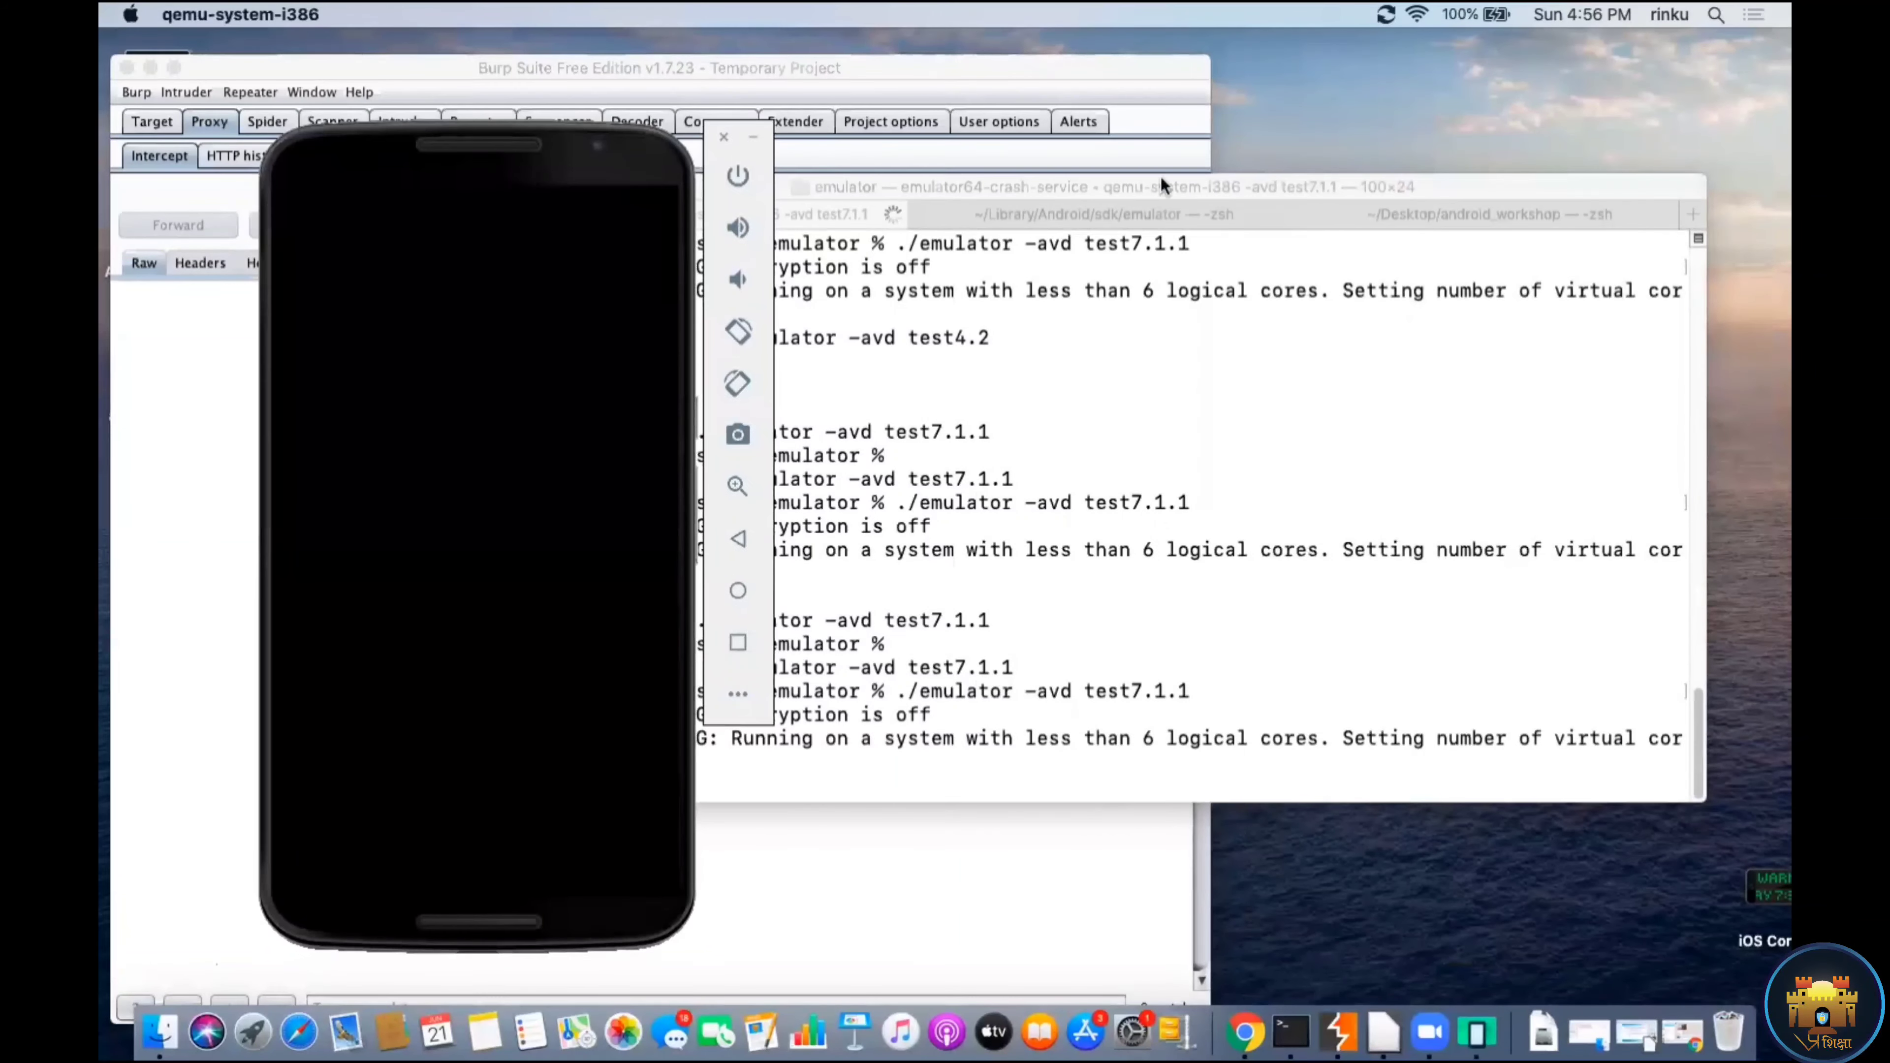
left_click_drag(1186, 192, 1208, 174)
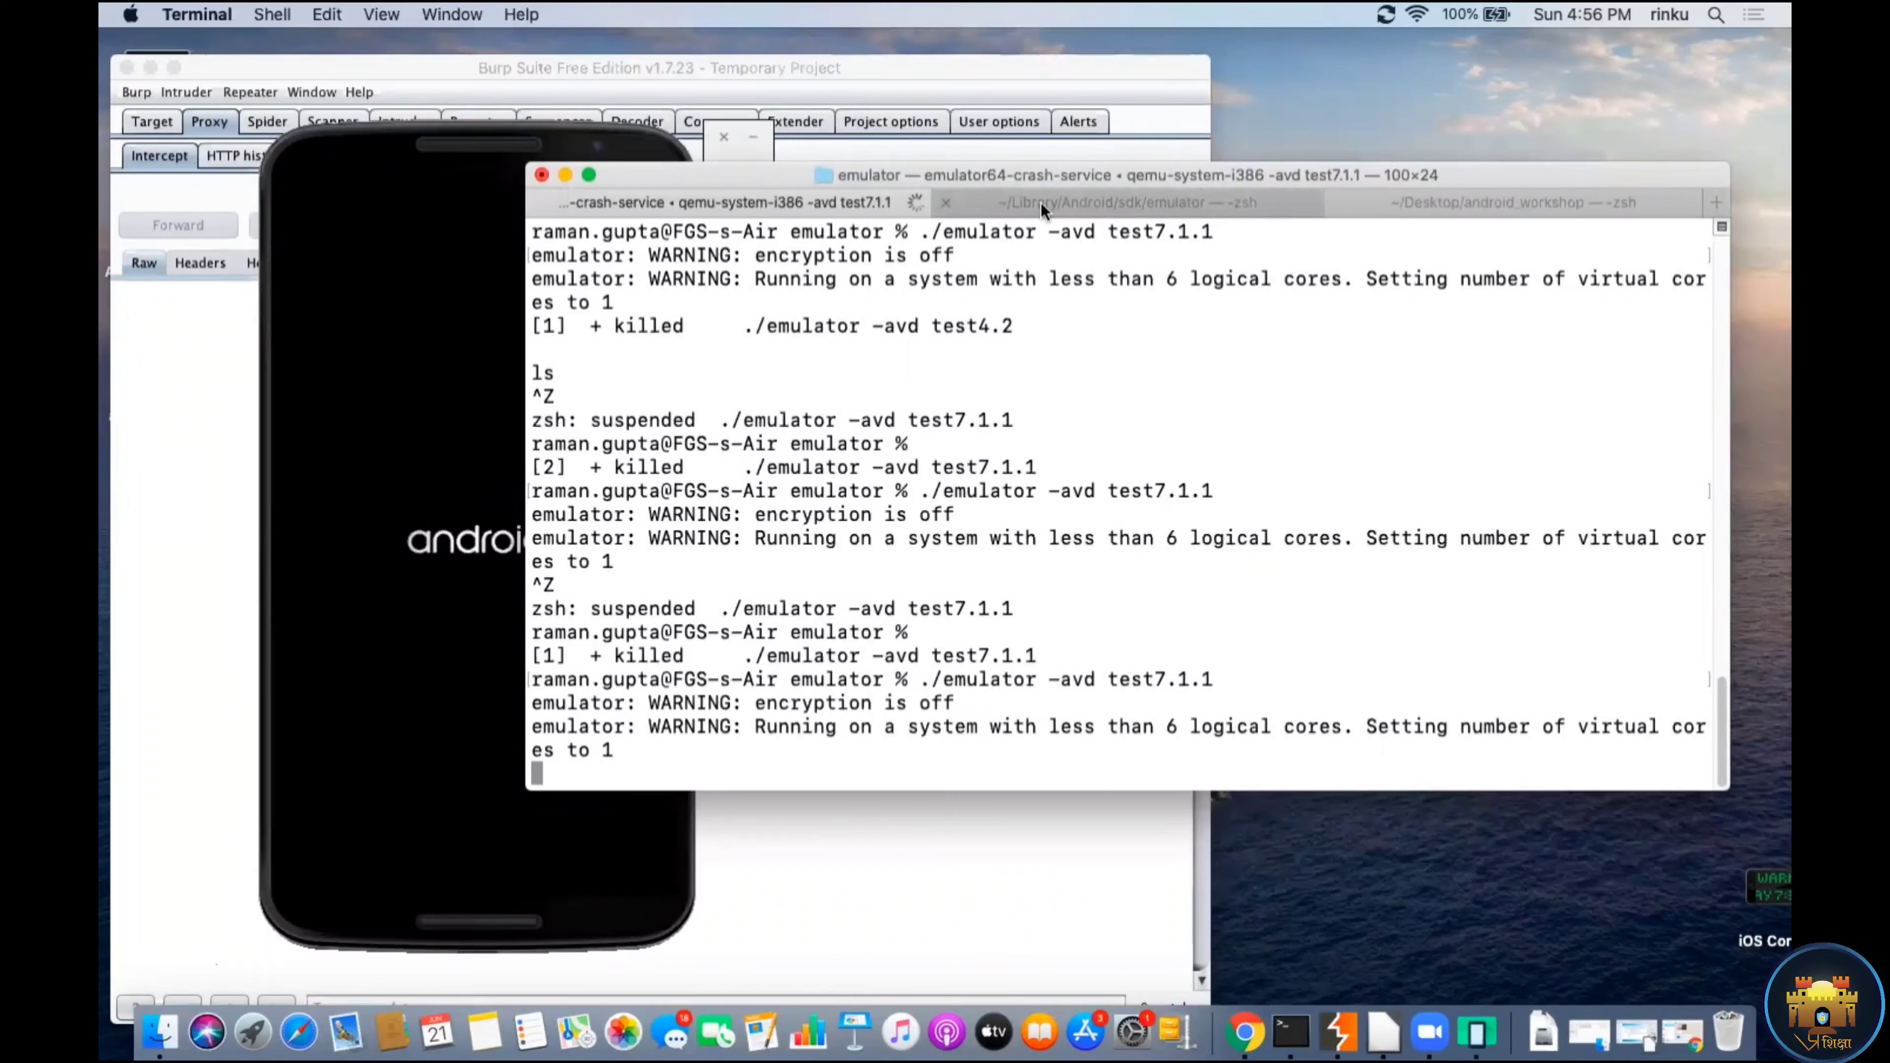
Step: Clear the output of the android_workshop shell session in Terminal
left_click(1407, 200)
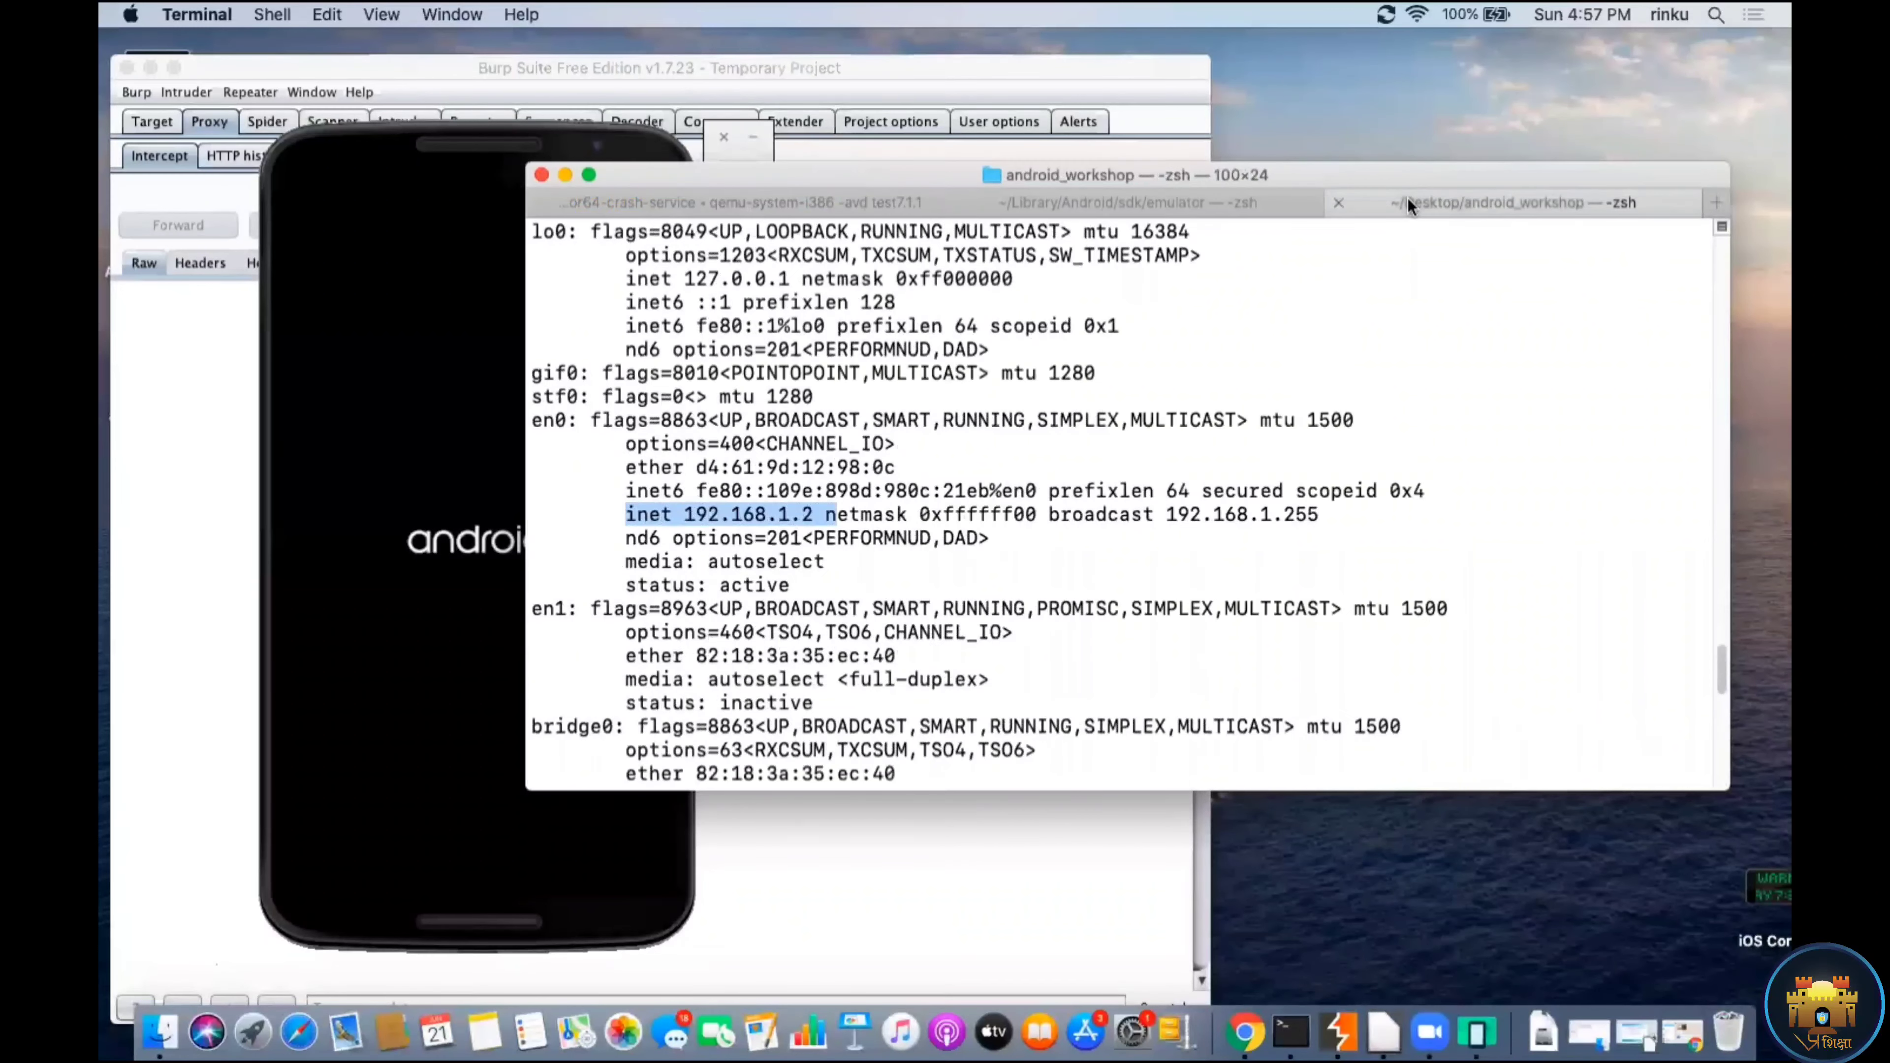
left_click(1334, 629)
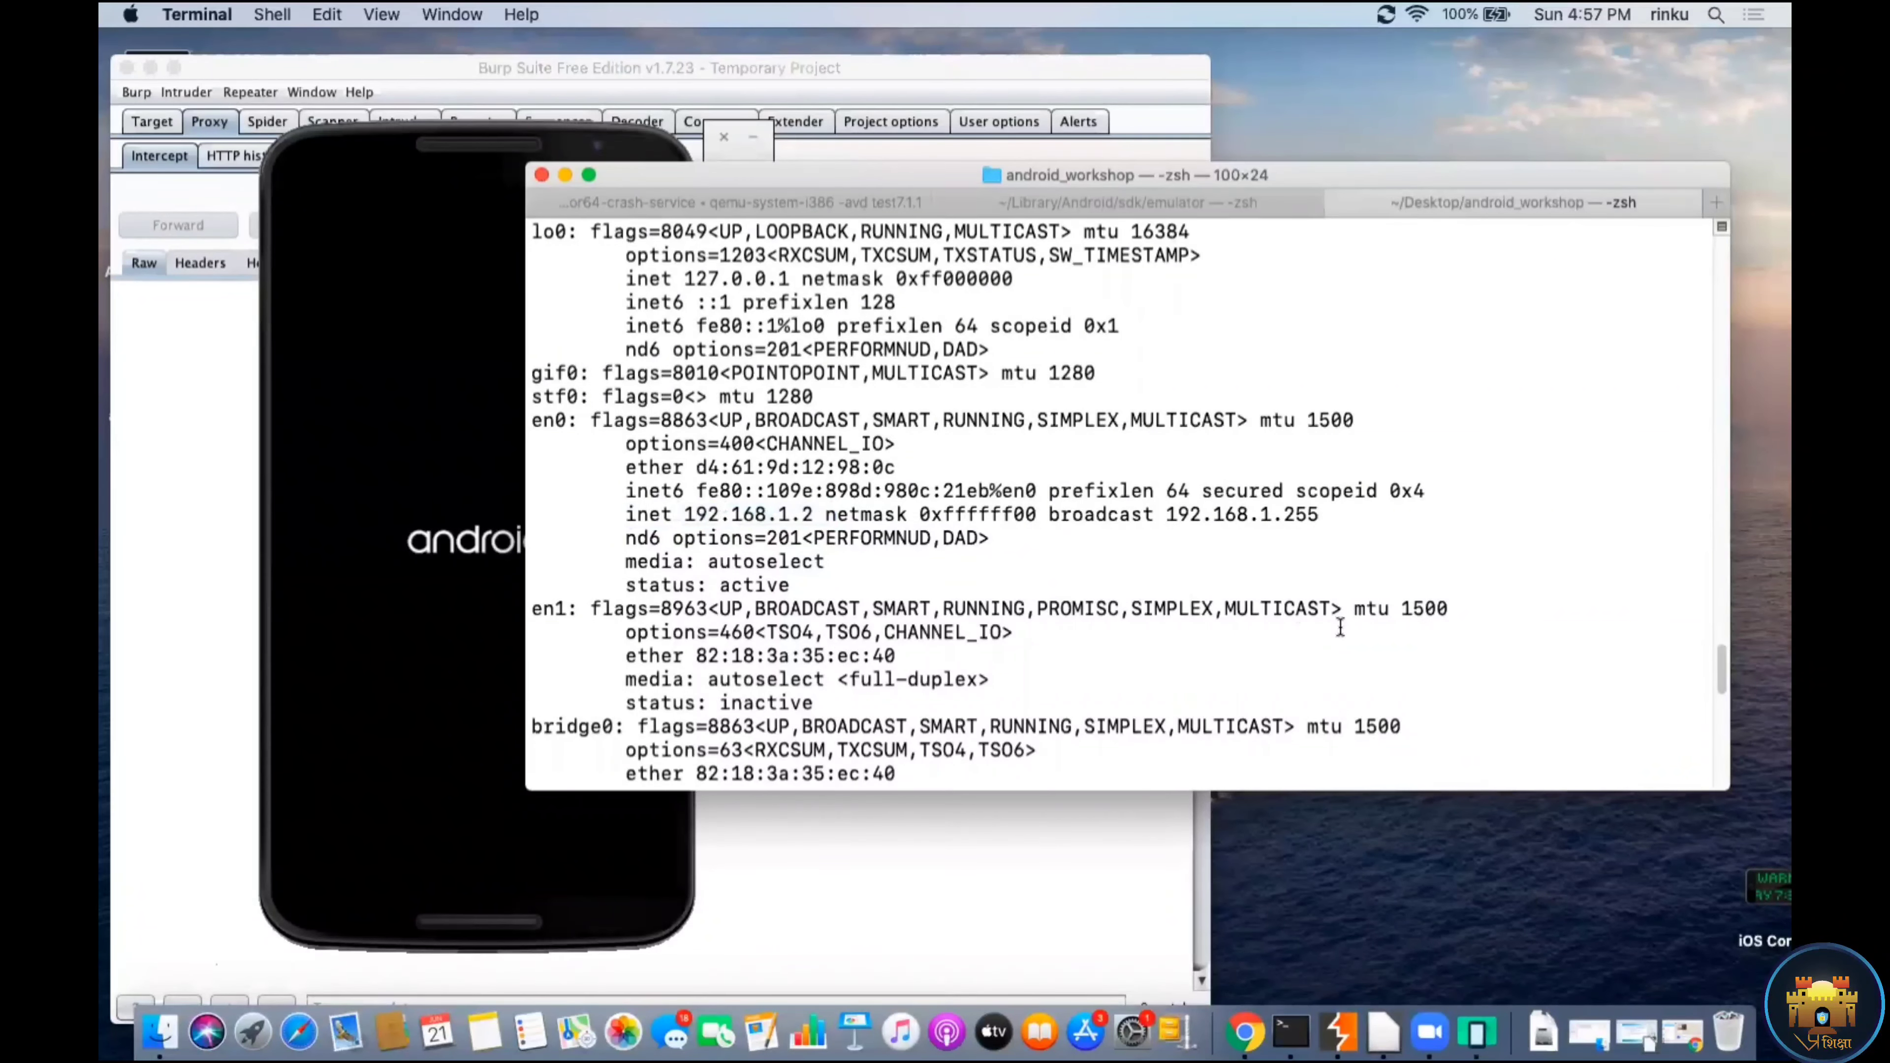
key("Return")
type("clear")
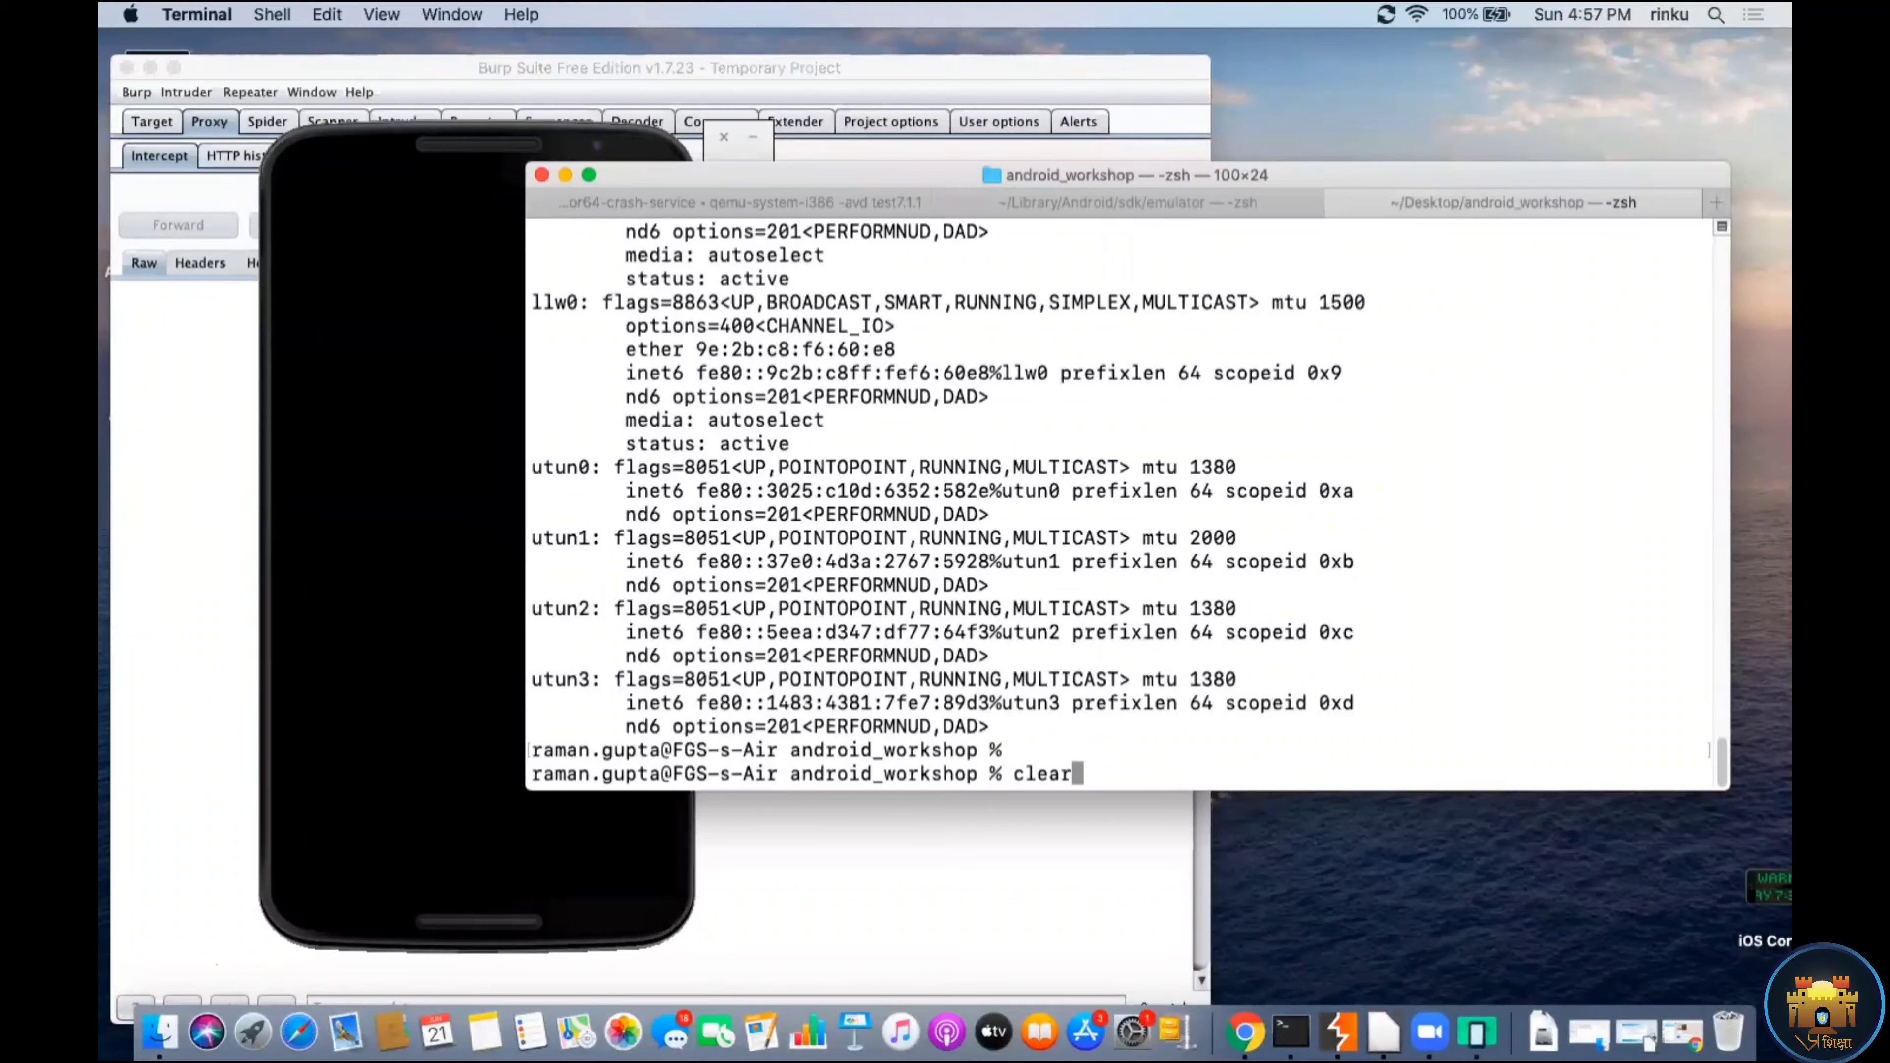
key("Return")
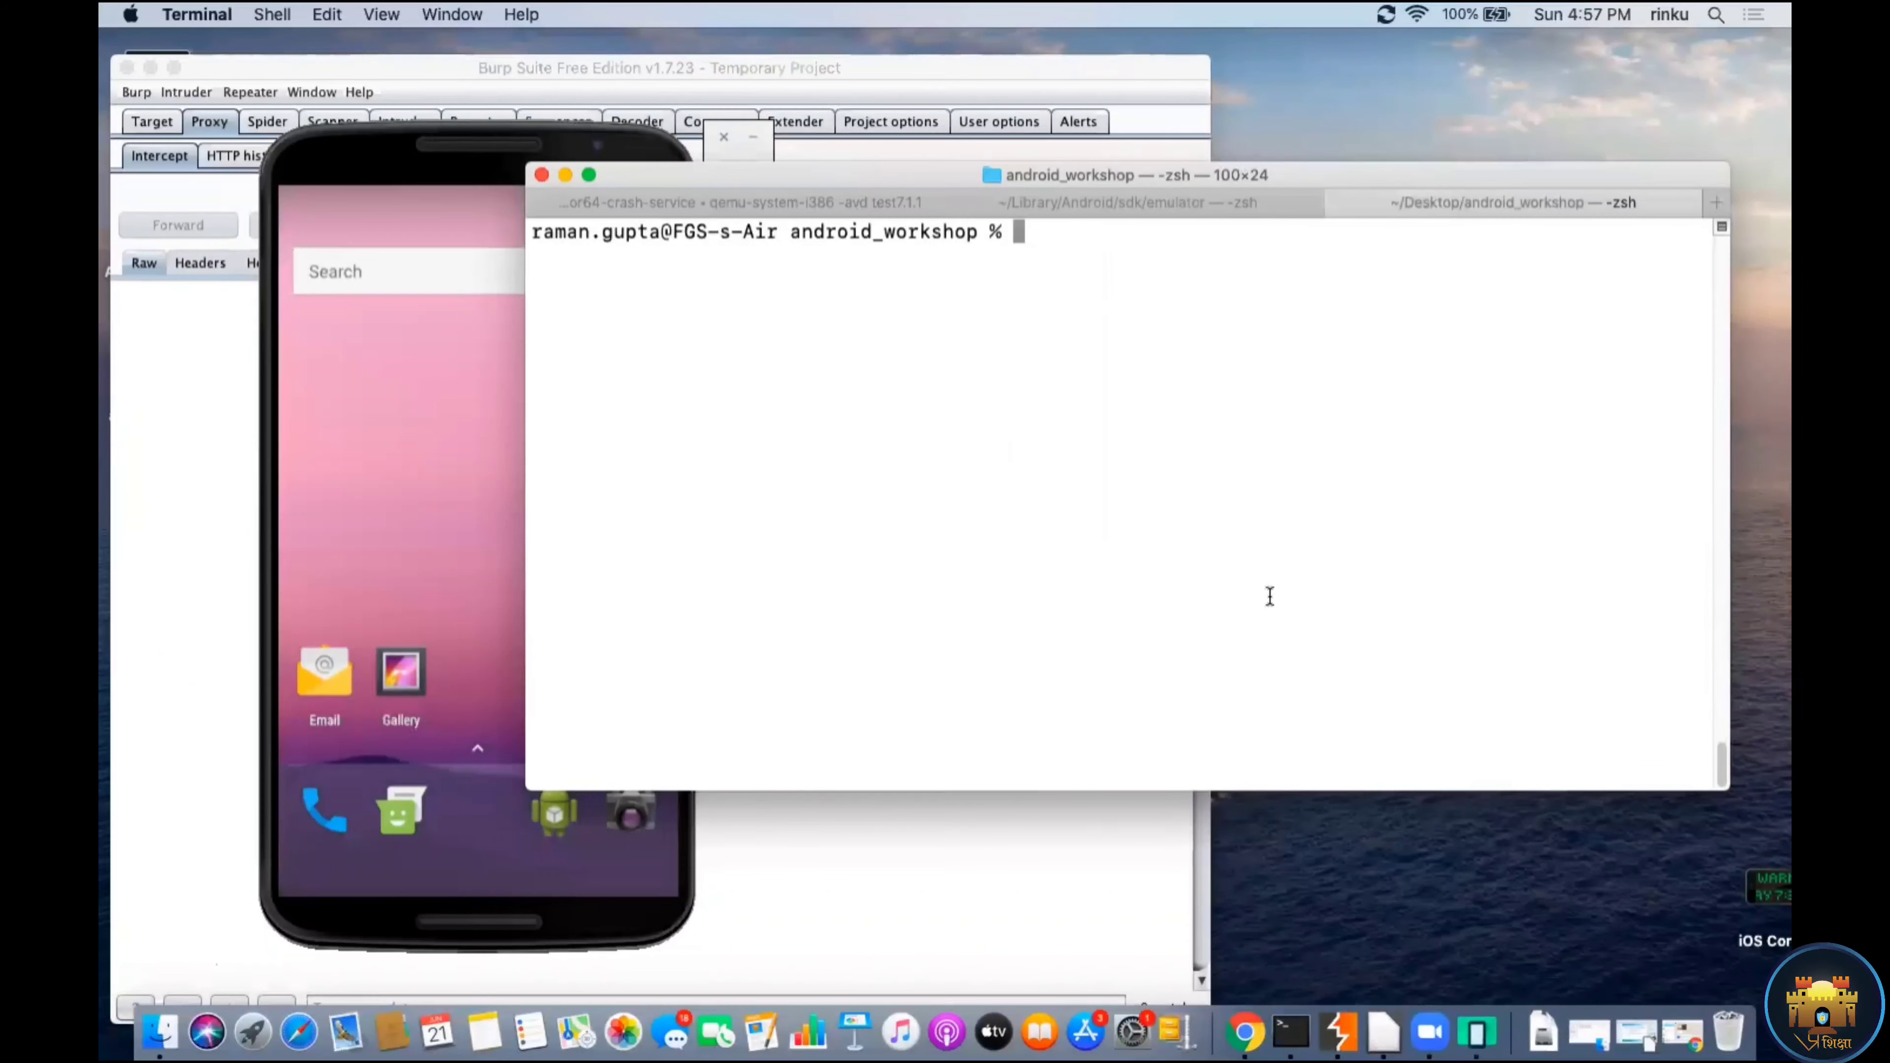
Step: Bring the emulator forward, place it beside Burp's intercept controls, and open its full Wi-Fi settings
left_click(411, 483)
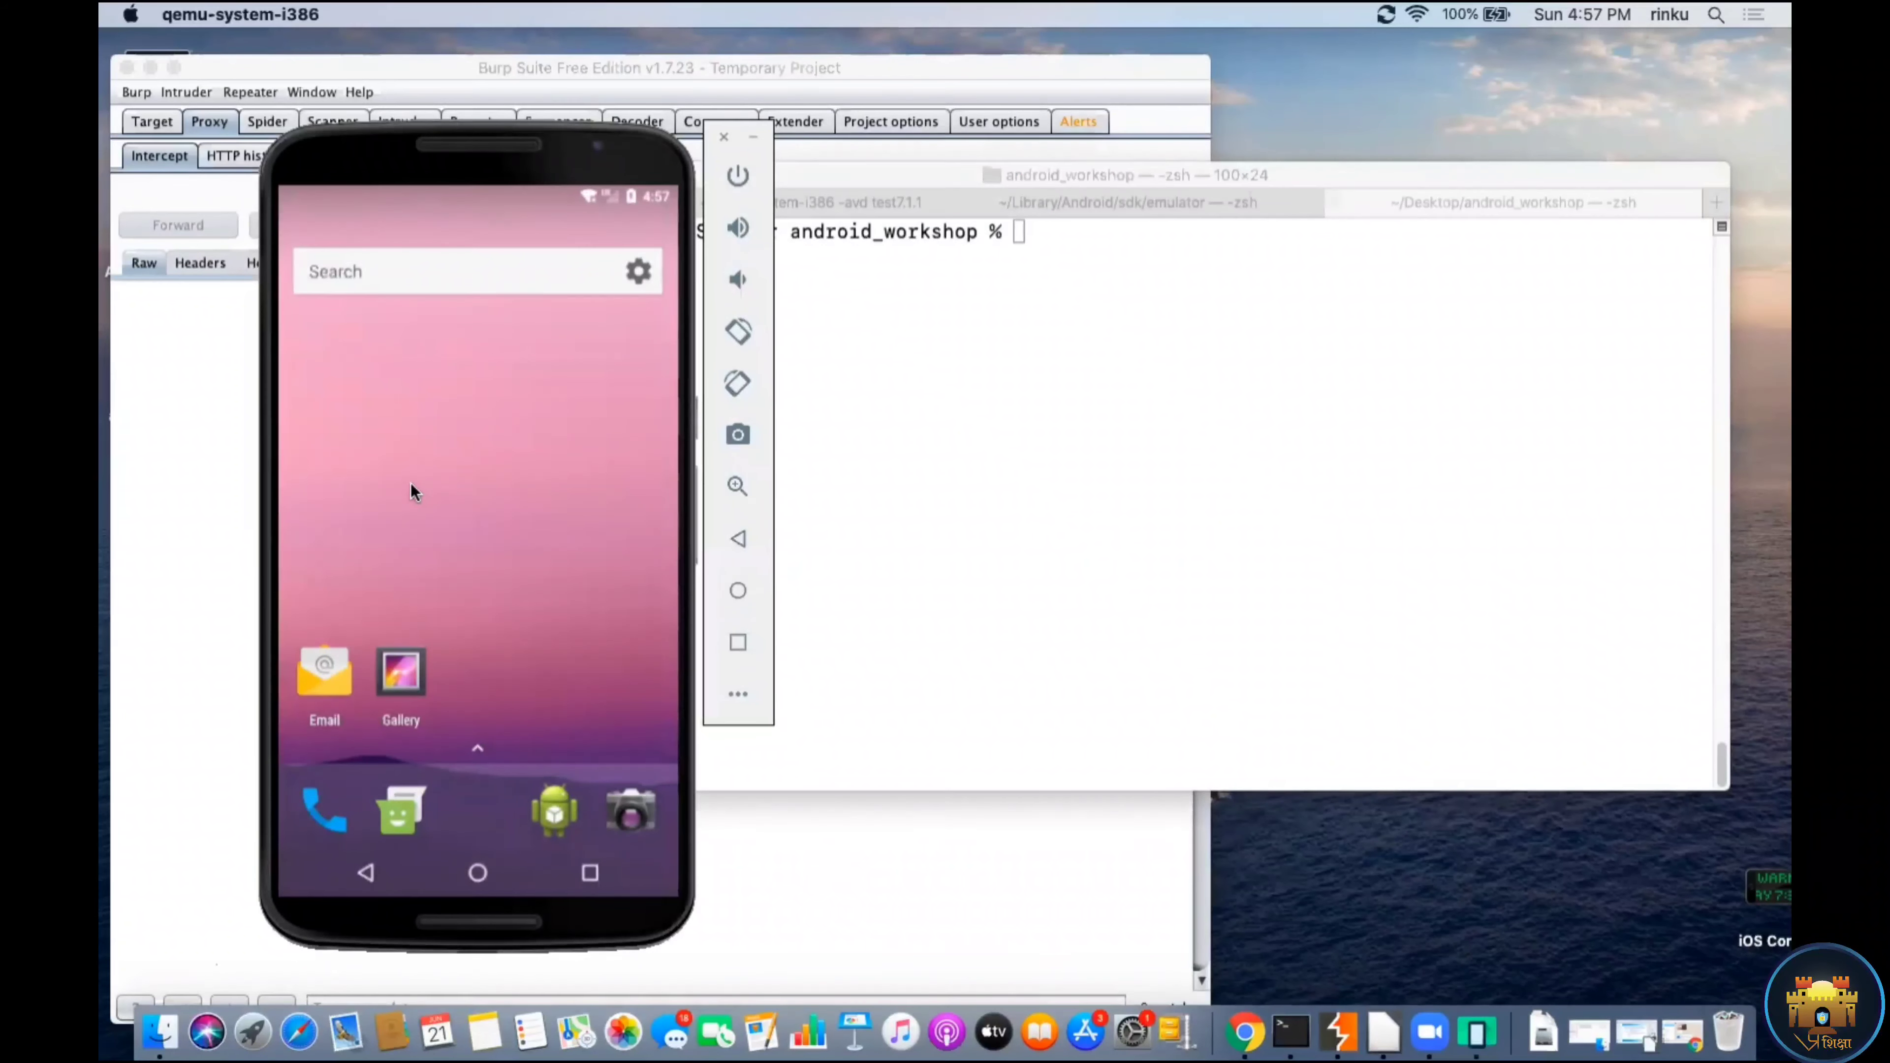
left_click(1420, 186)
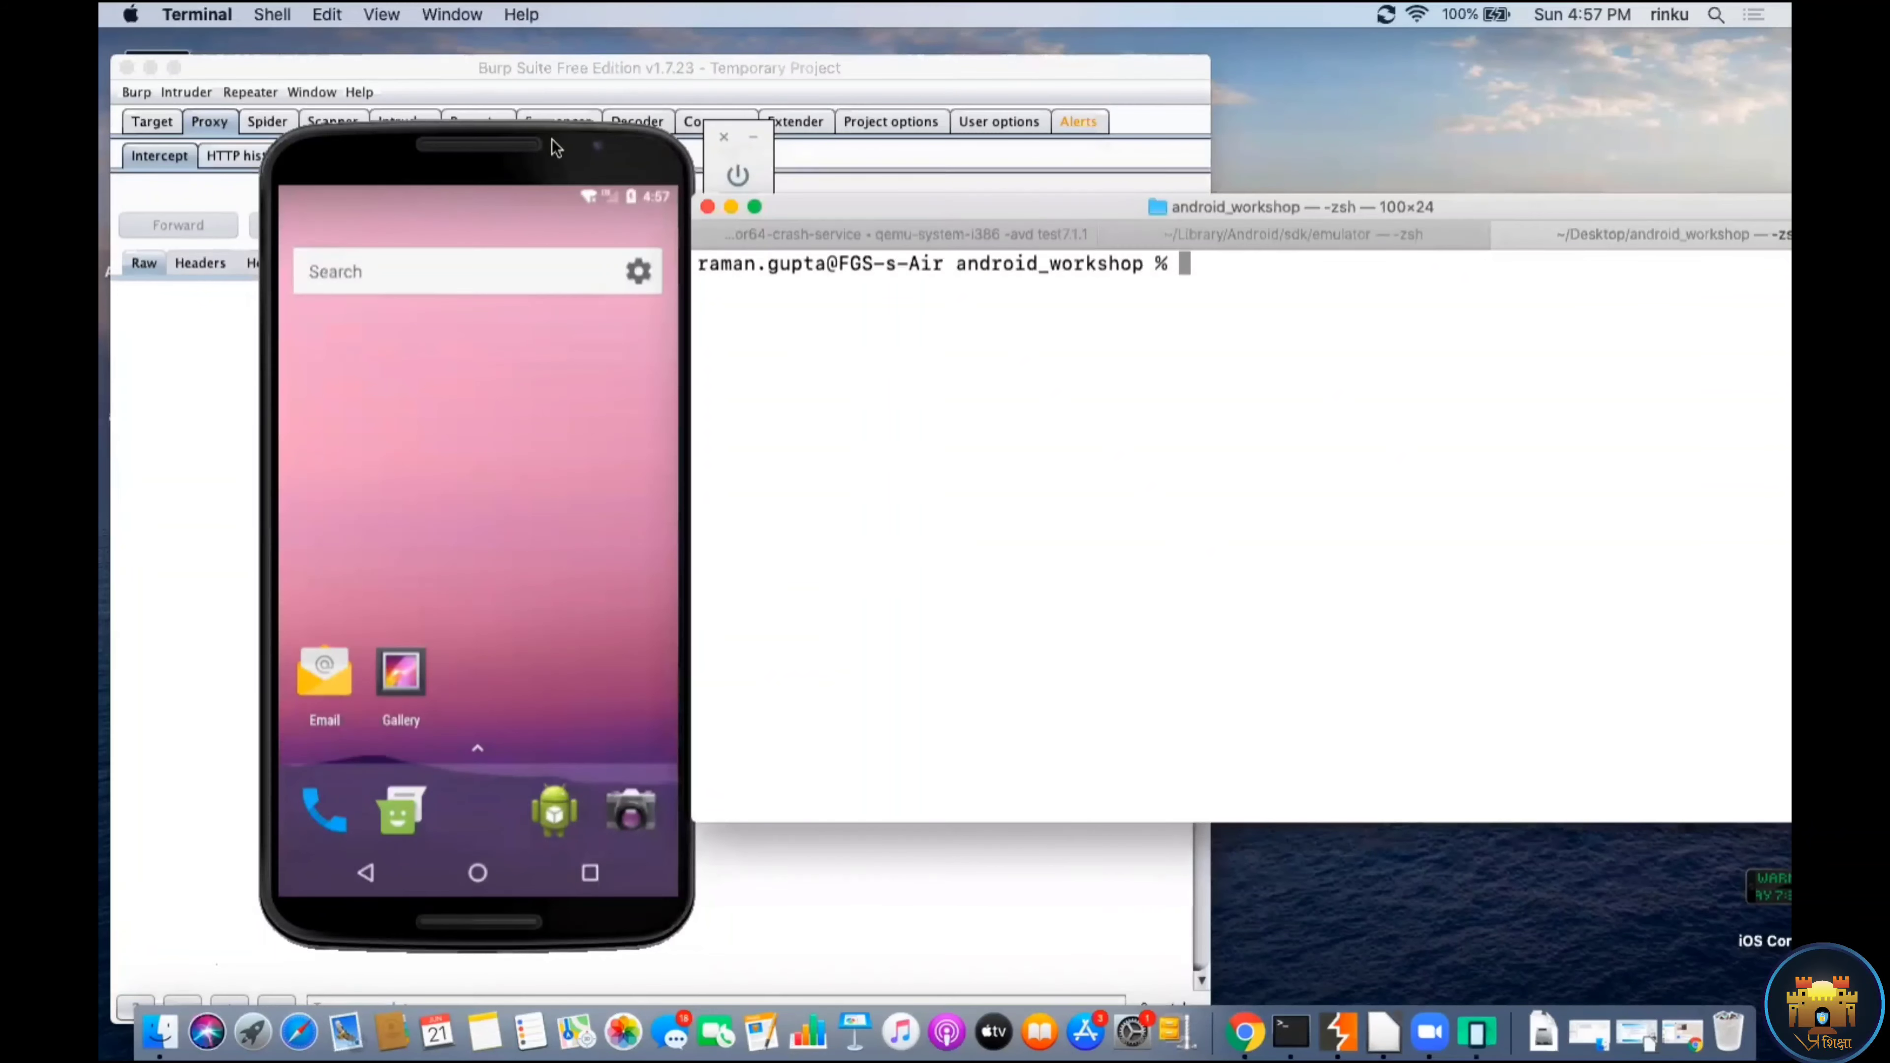
left_click_drag(554, 141, 1299, 694)
left_click_drag(1153, 298, 1157, 350)
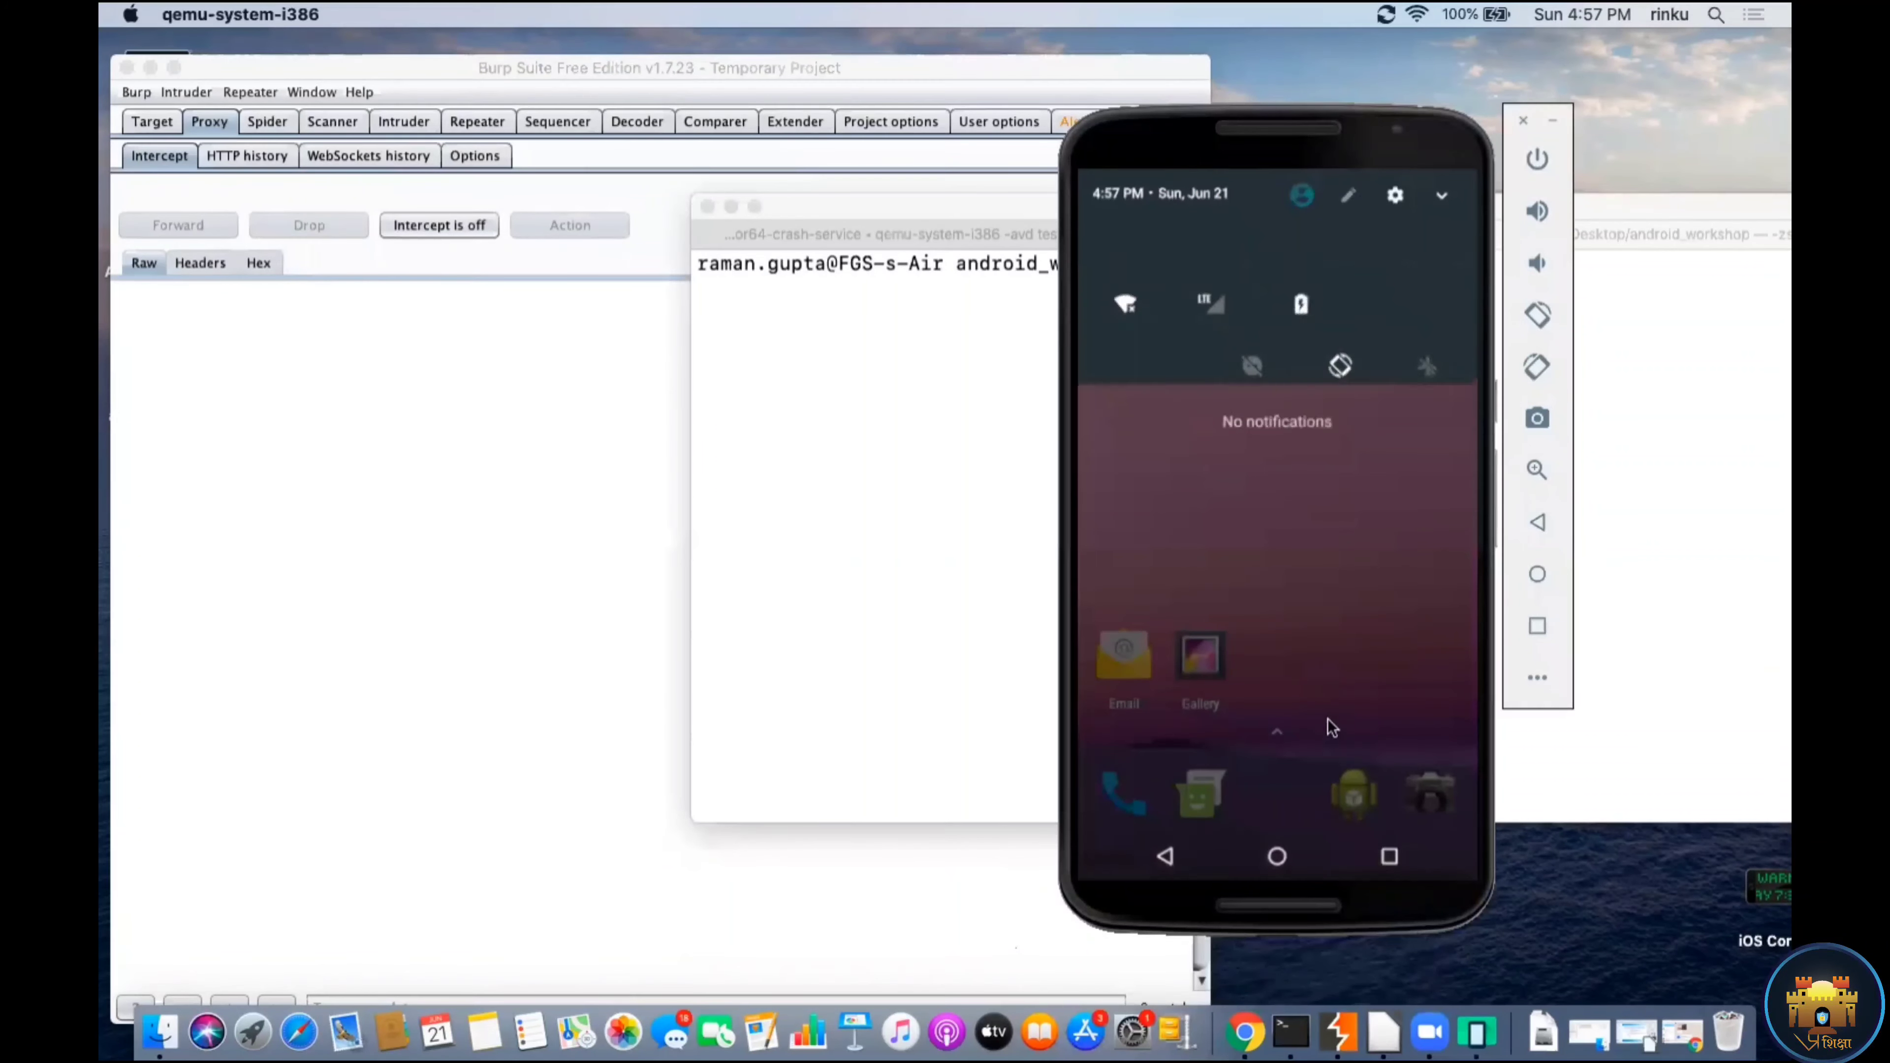
left_click(1157, 350)
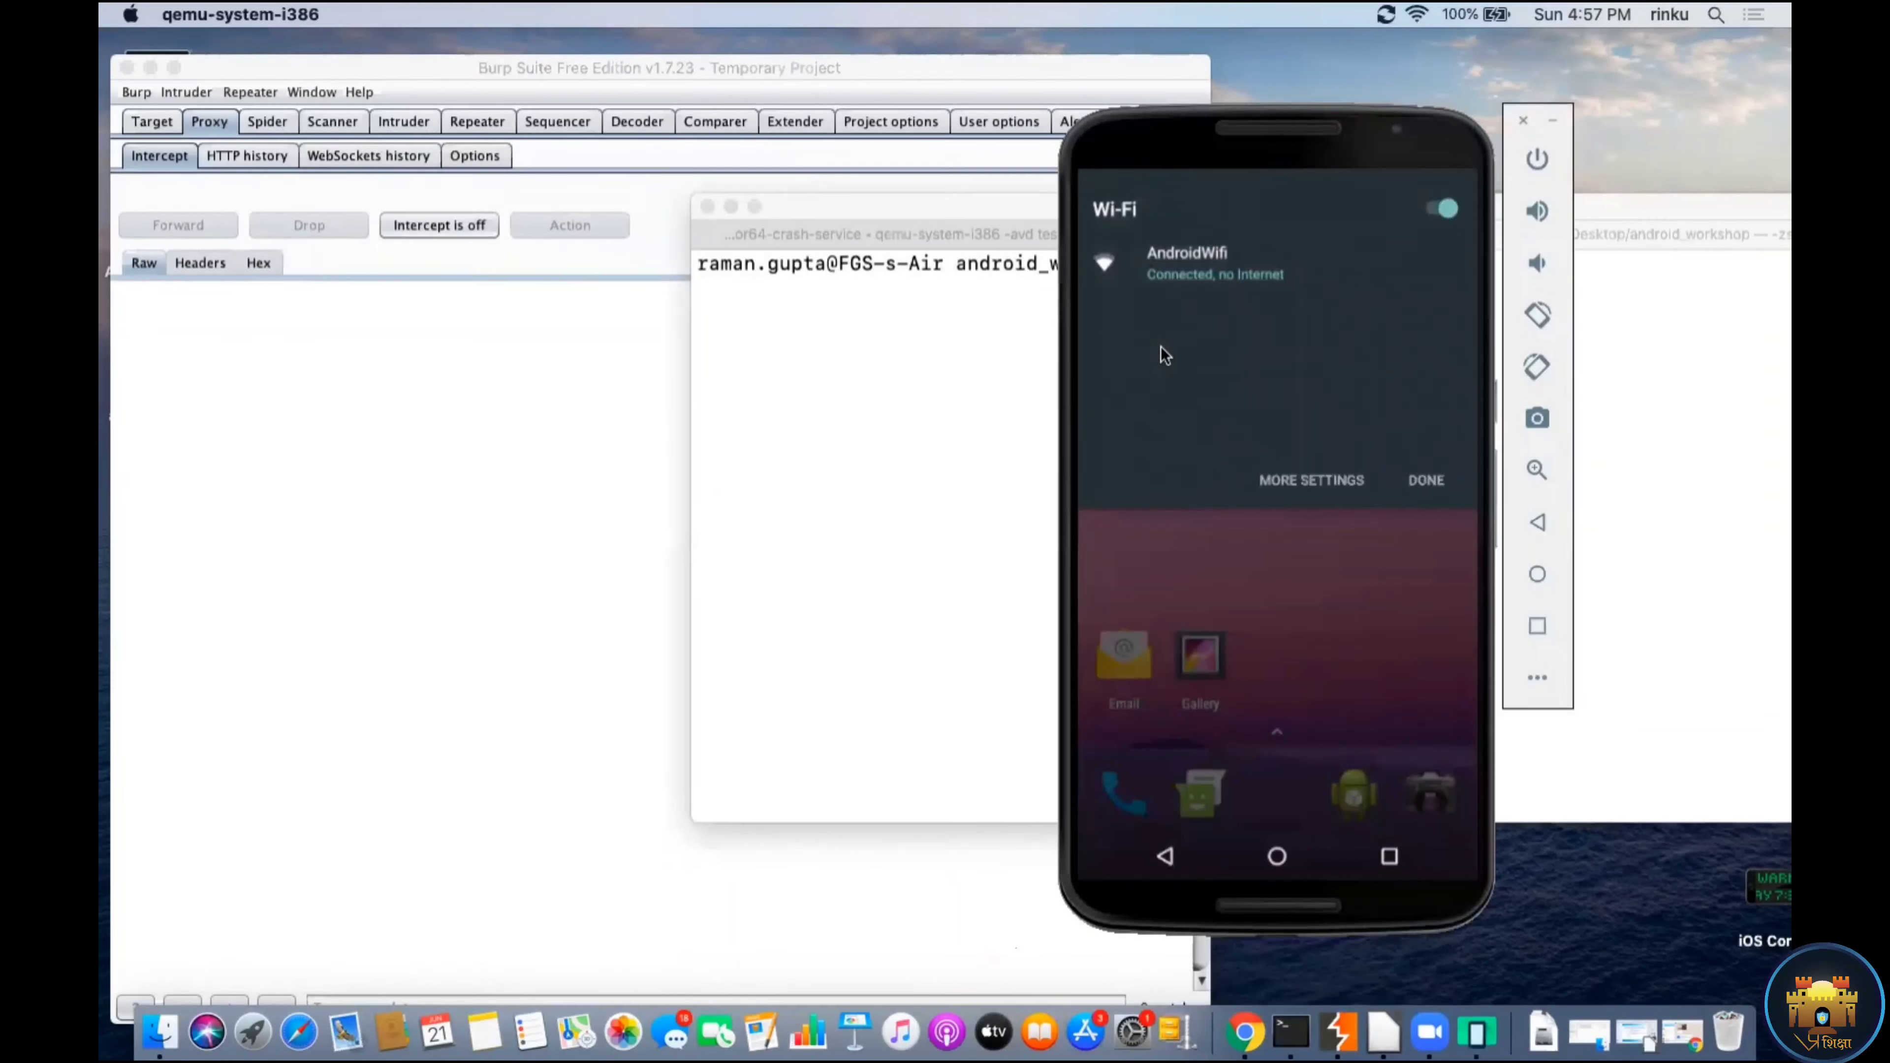
left_click(1307, 480)
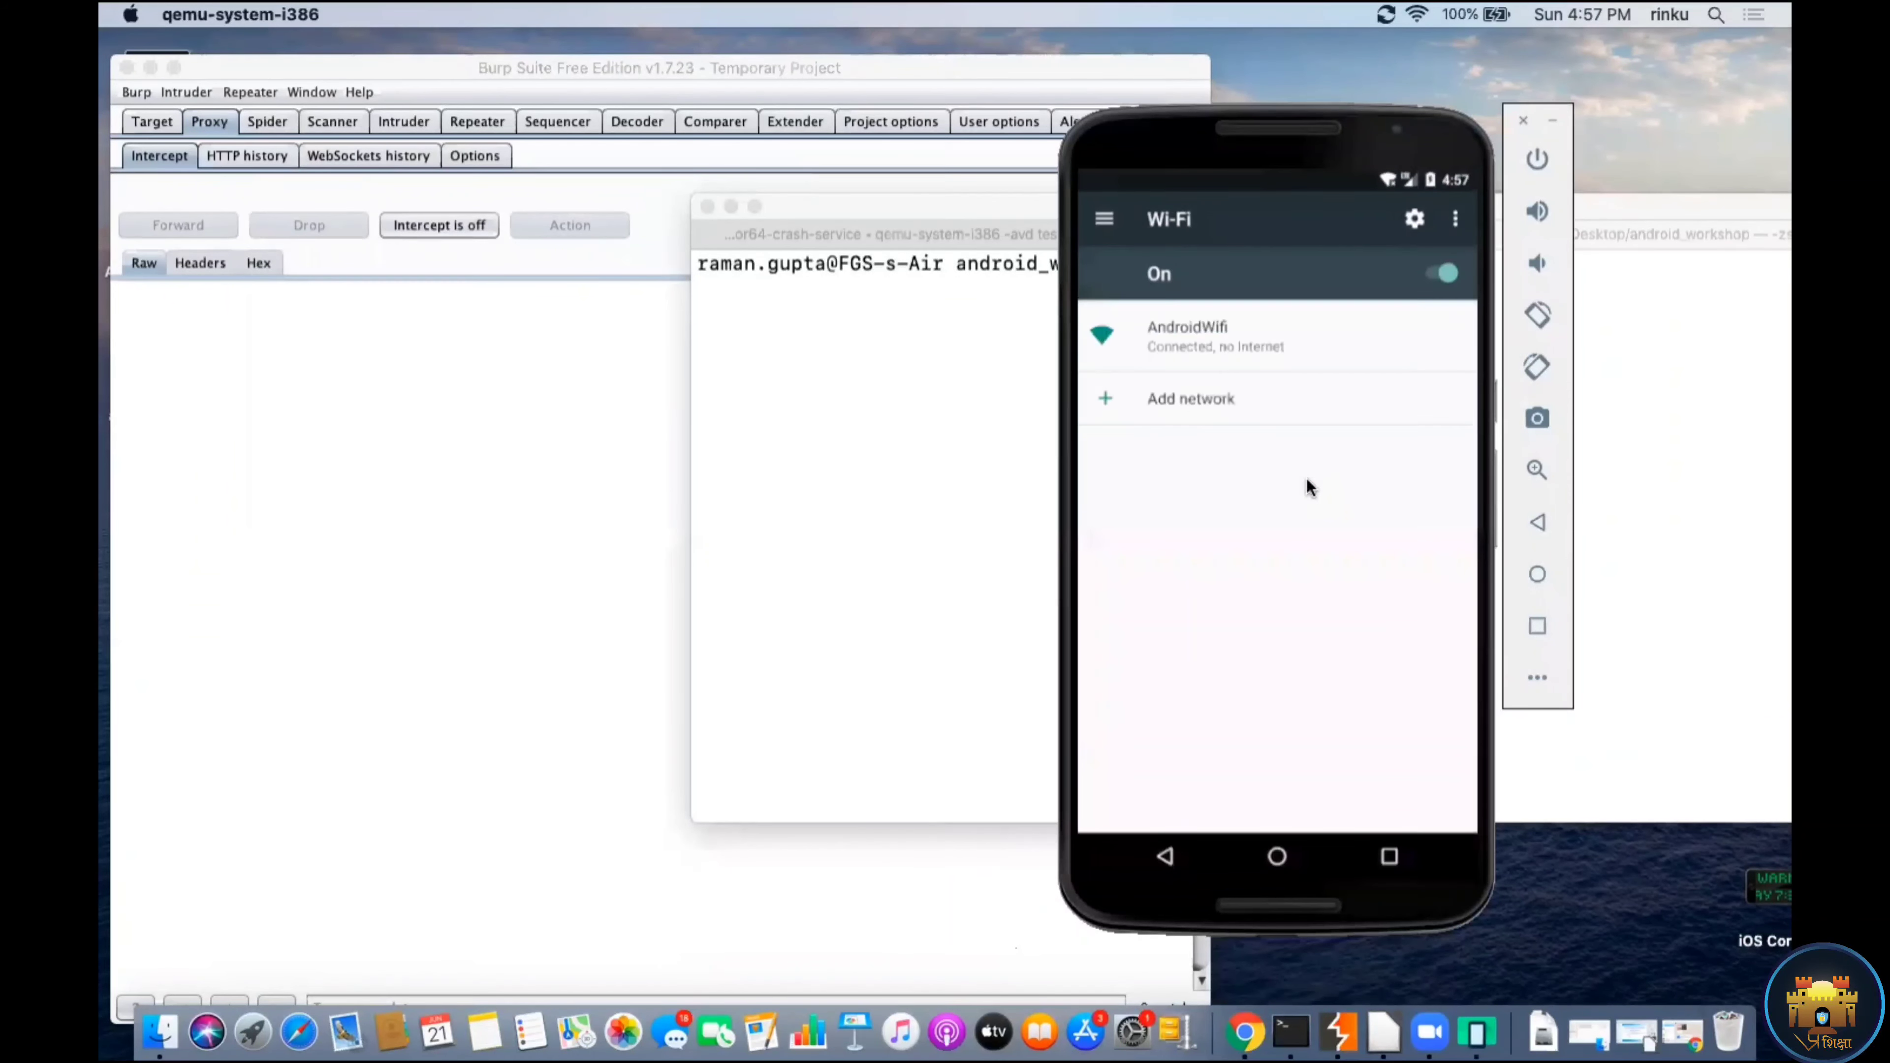
Step: Check and save the AndroidWifi network's manual proxy with hostname 192.168.1.2, and switch Wi-Fi off and on again
left_click(1230, 328)
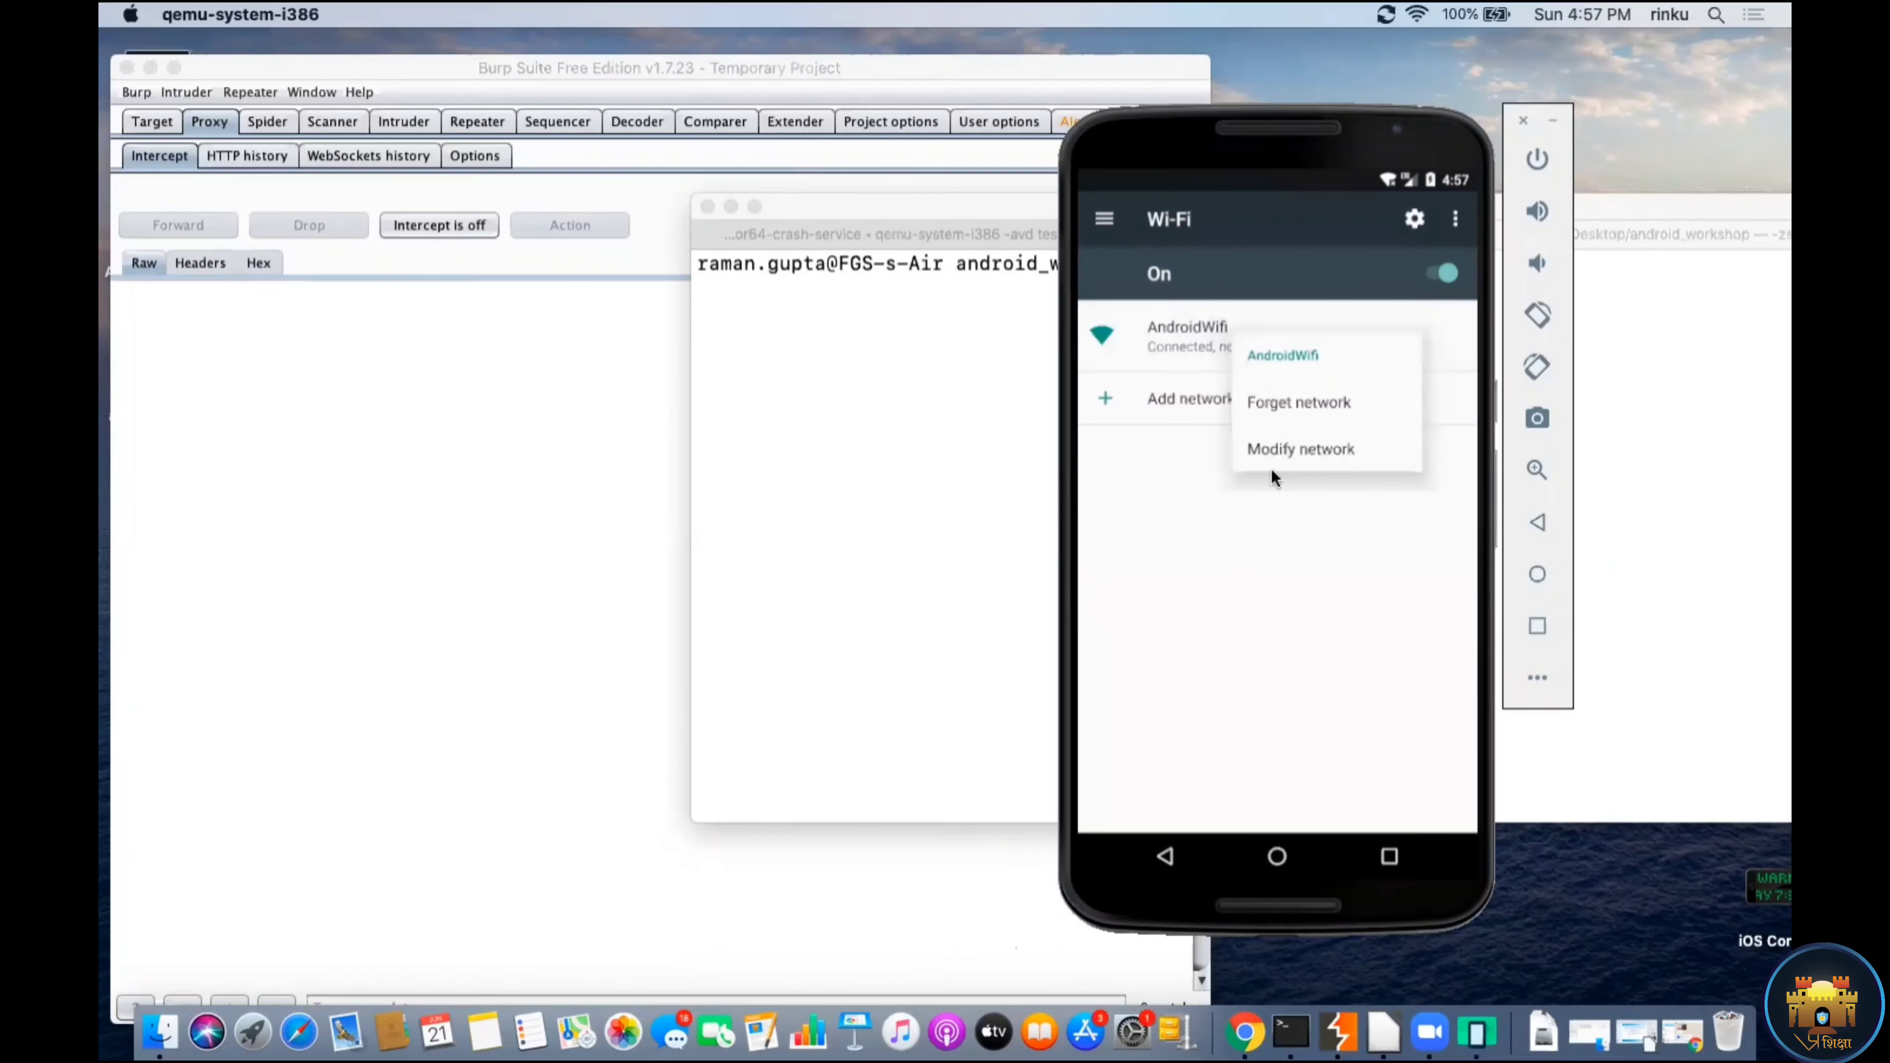
left_click(1275, 444)
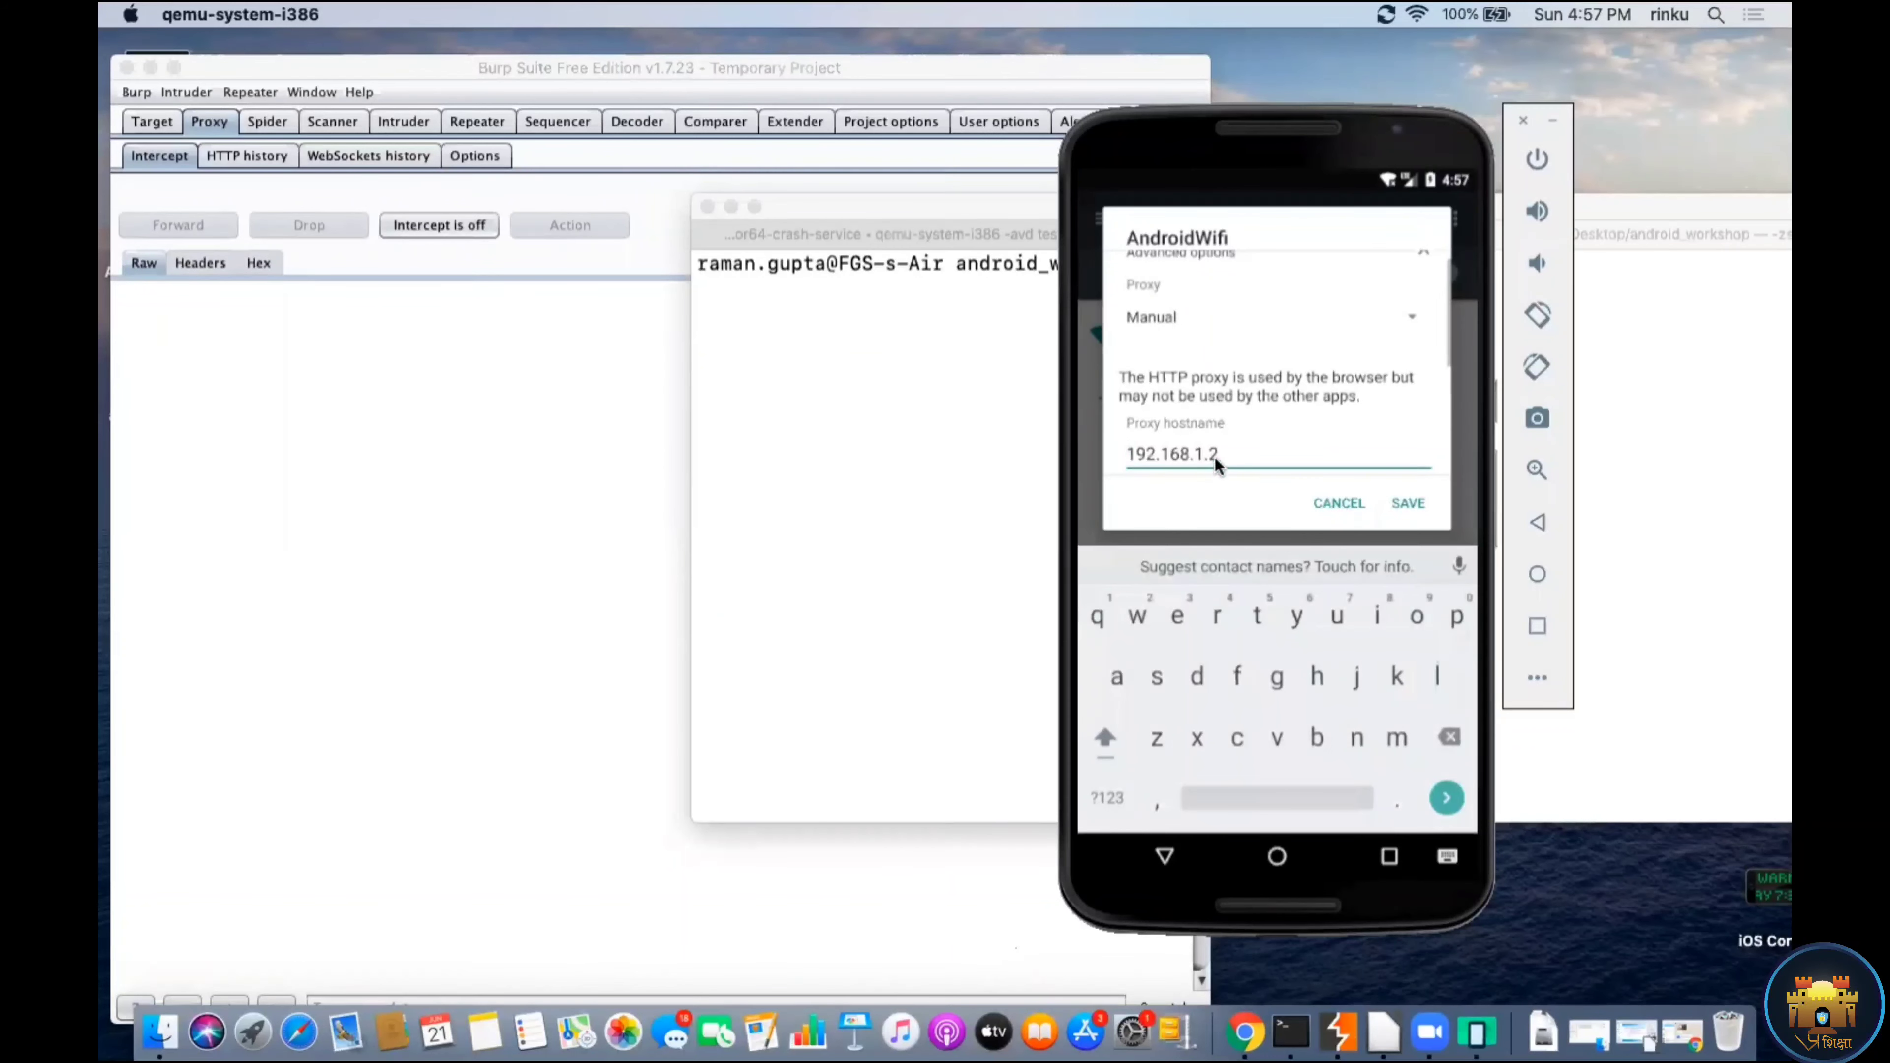
left_click(1218, 451)
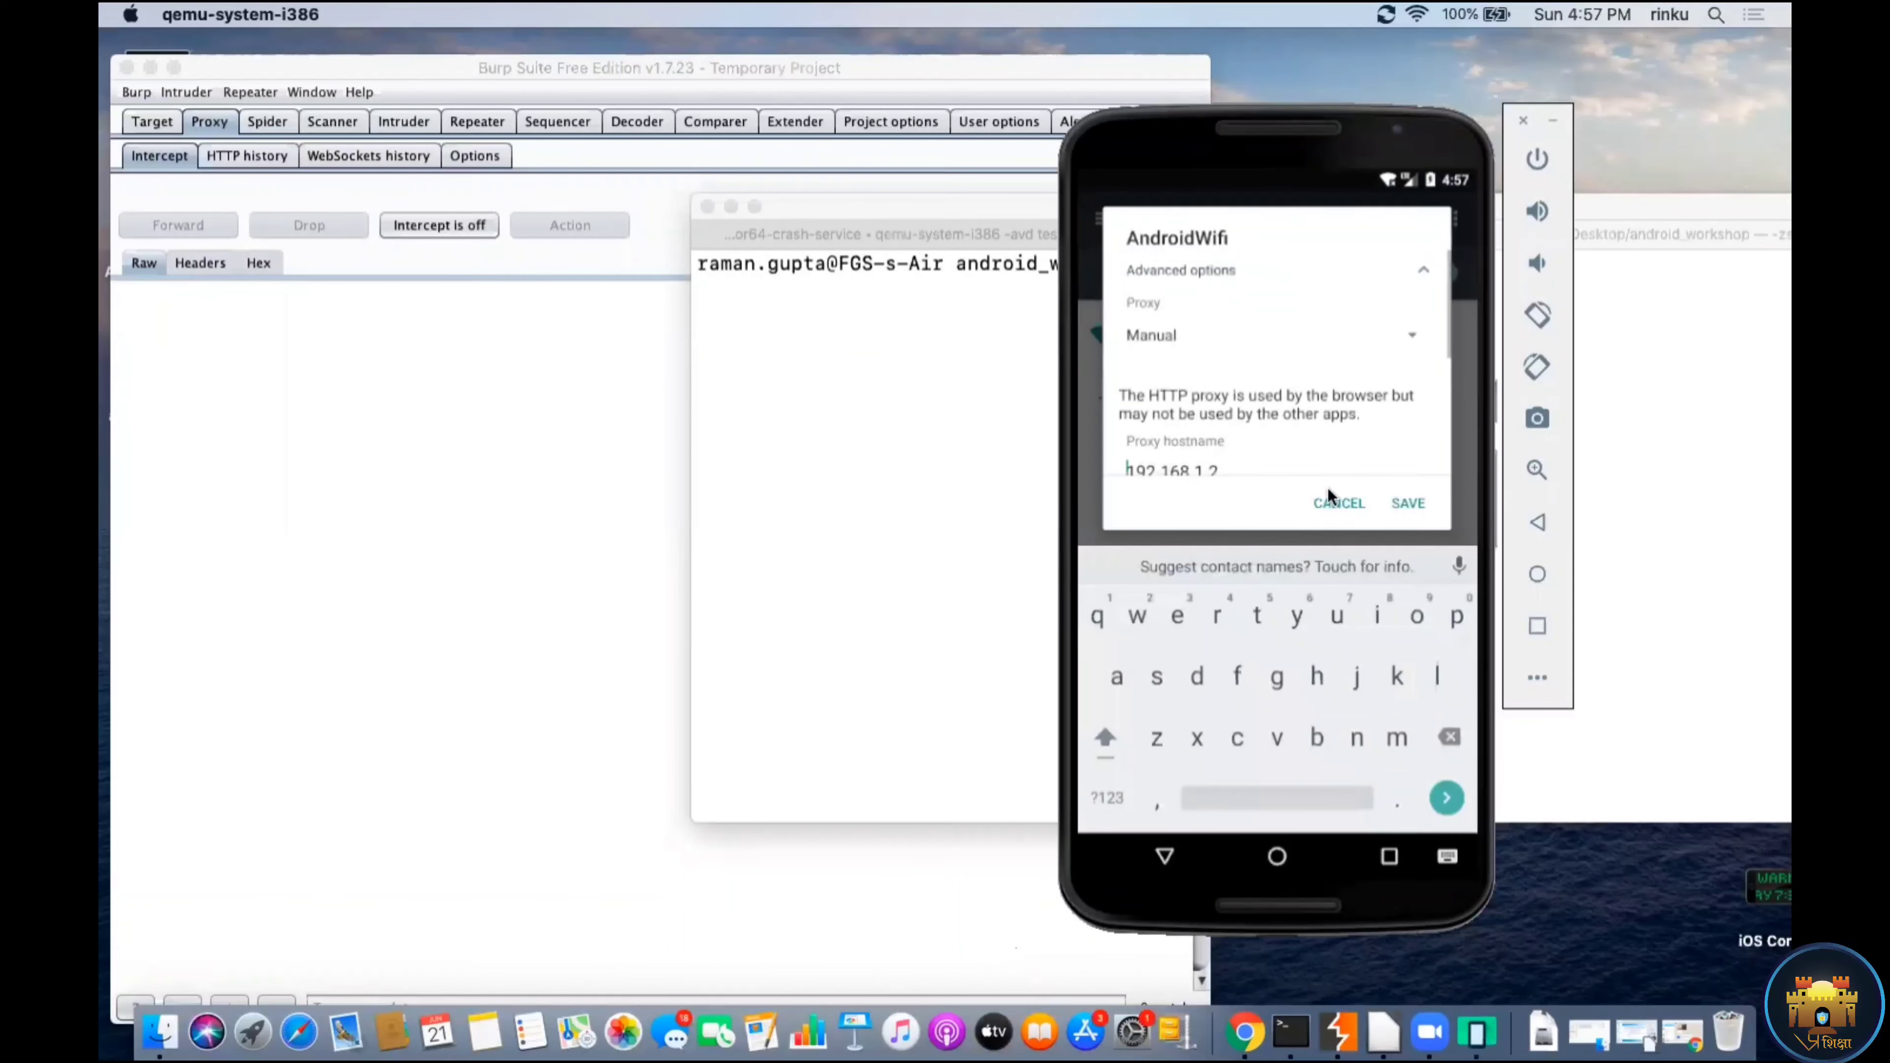
left_click(1408, 503)
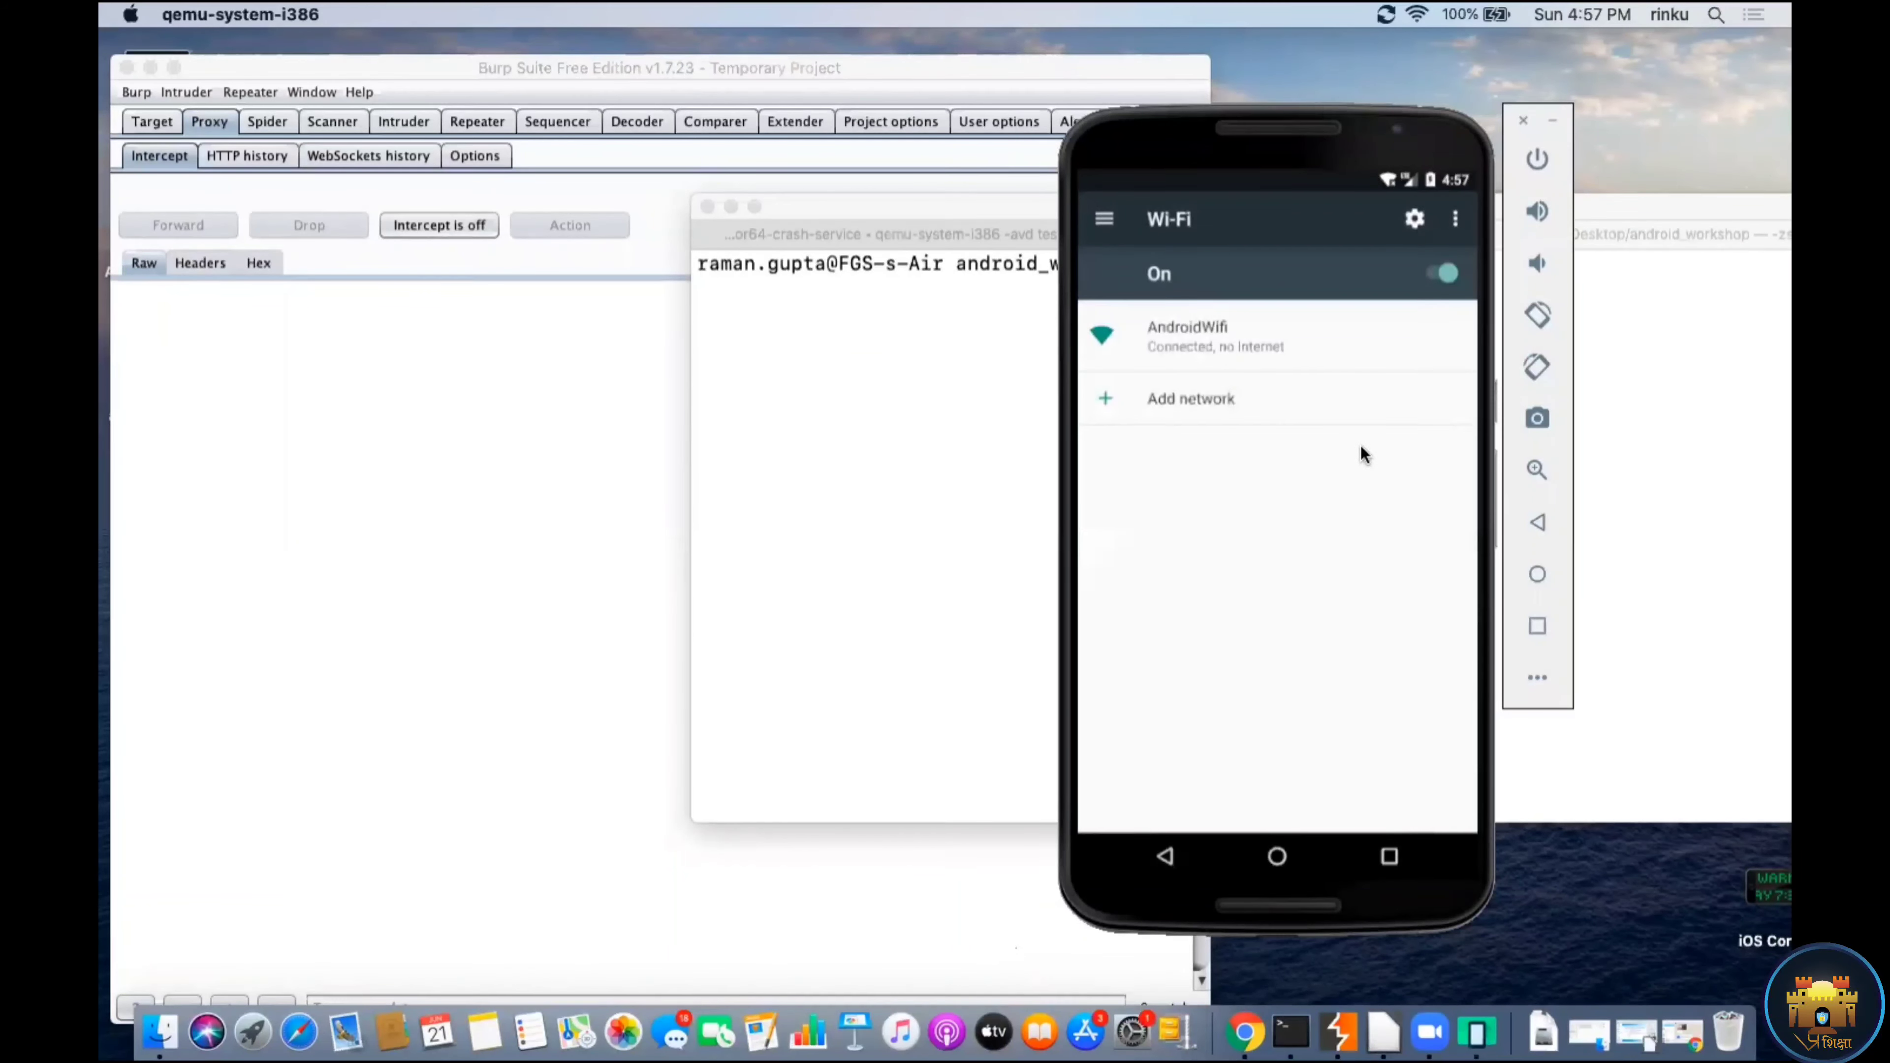
left_click(1429, 273)
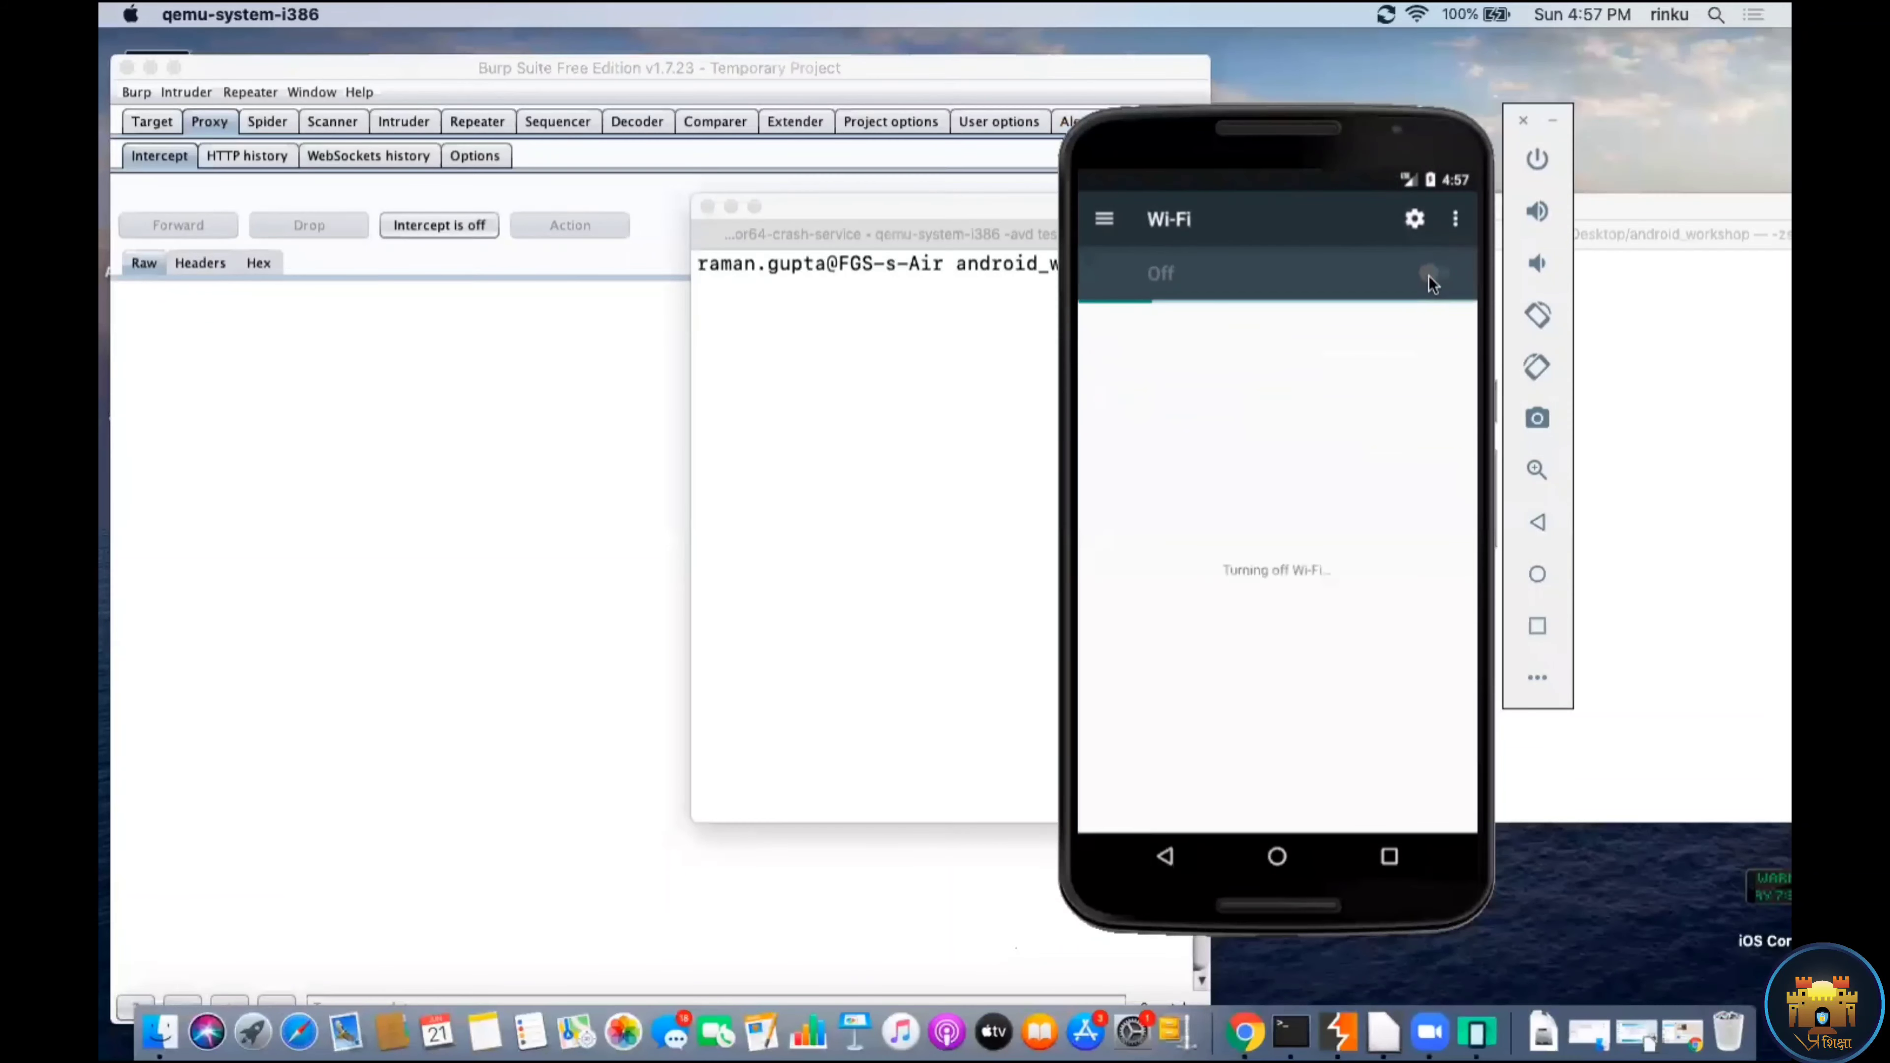
left_click(1440, 275)
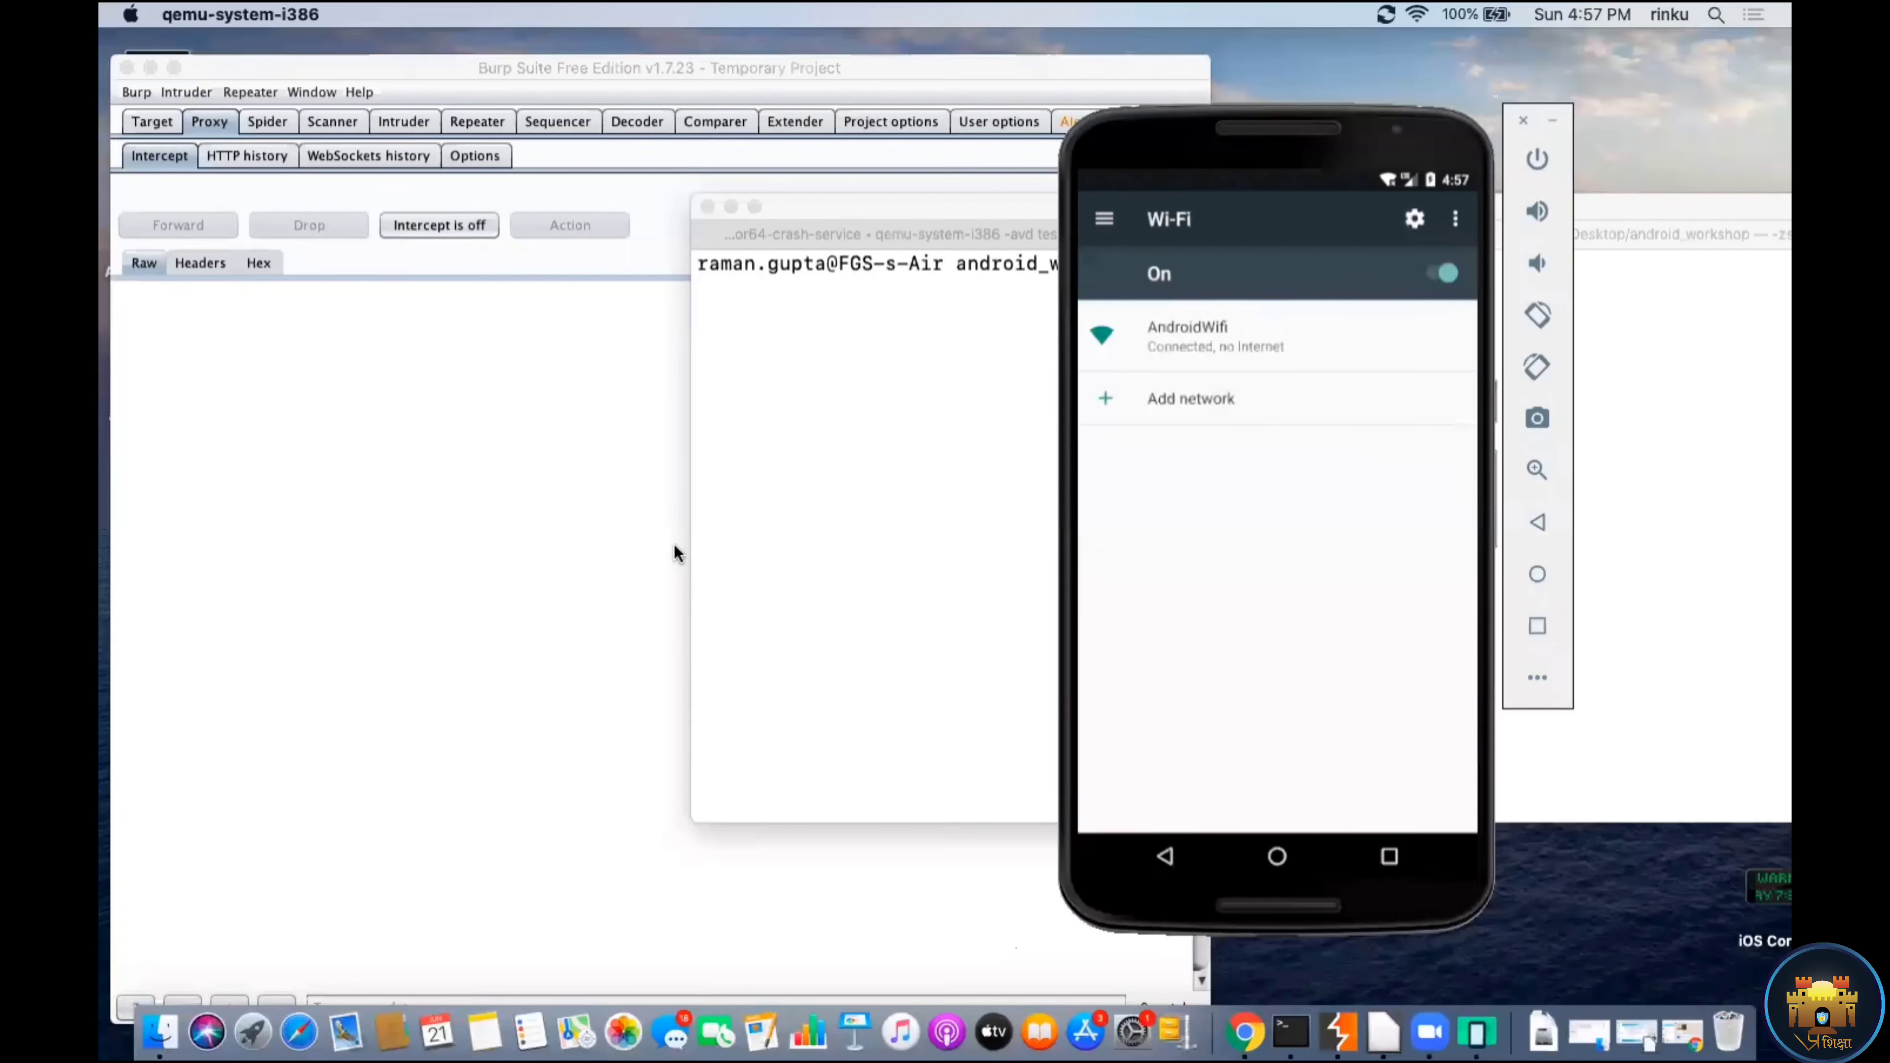
Step: Turn on Burp's proxy interception and open the WebView browser from the emulator's home screen
left_click(437, 226)
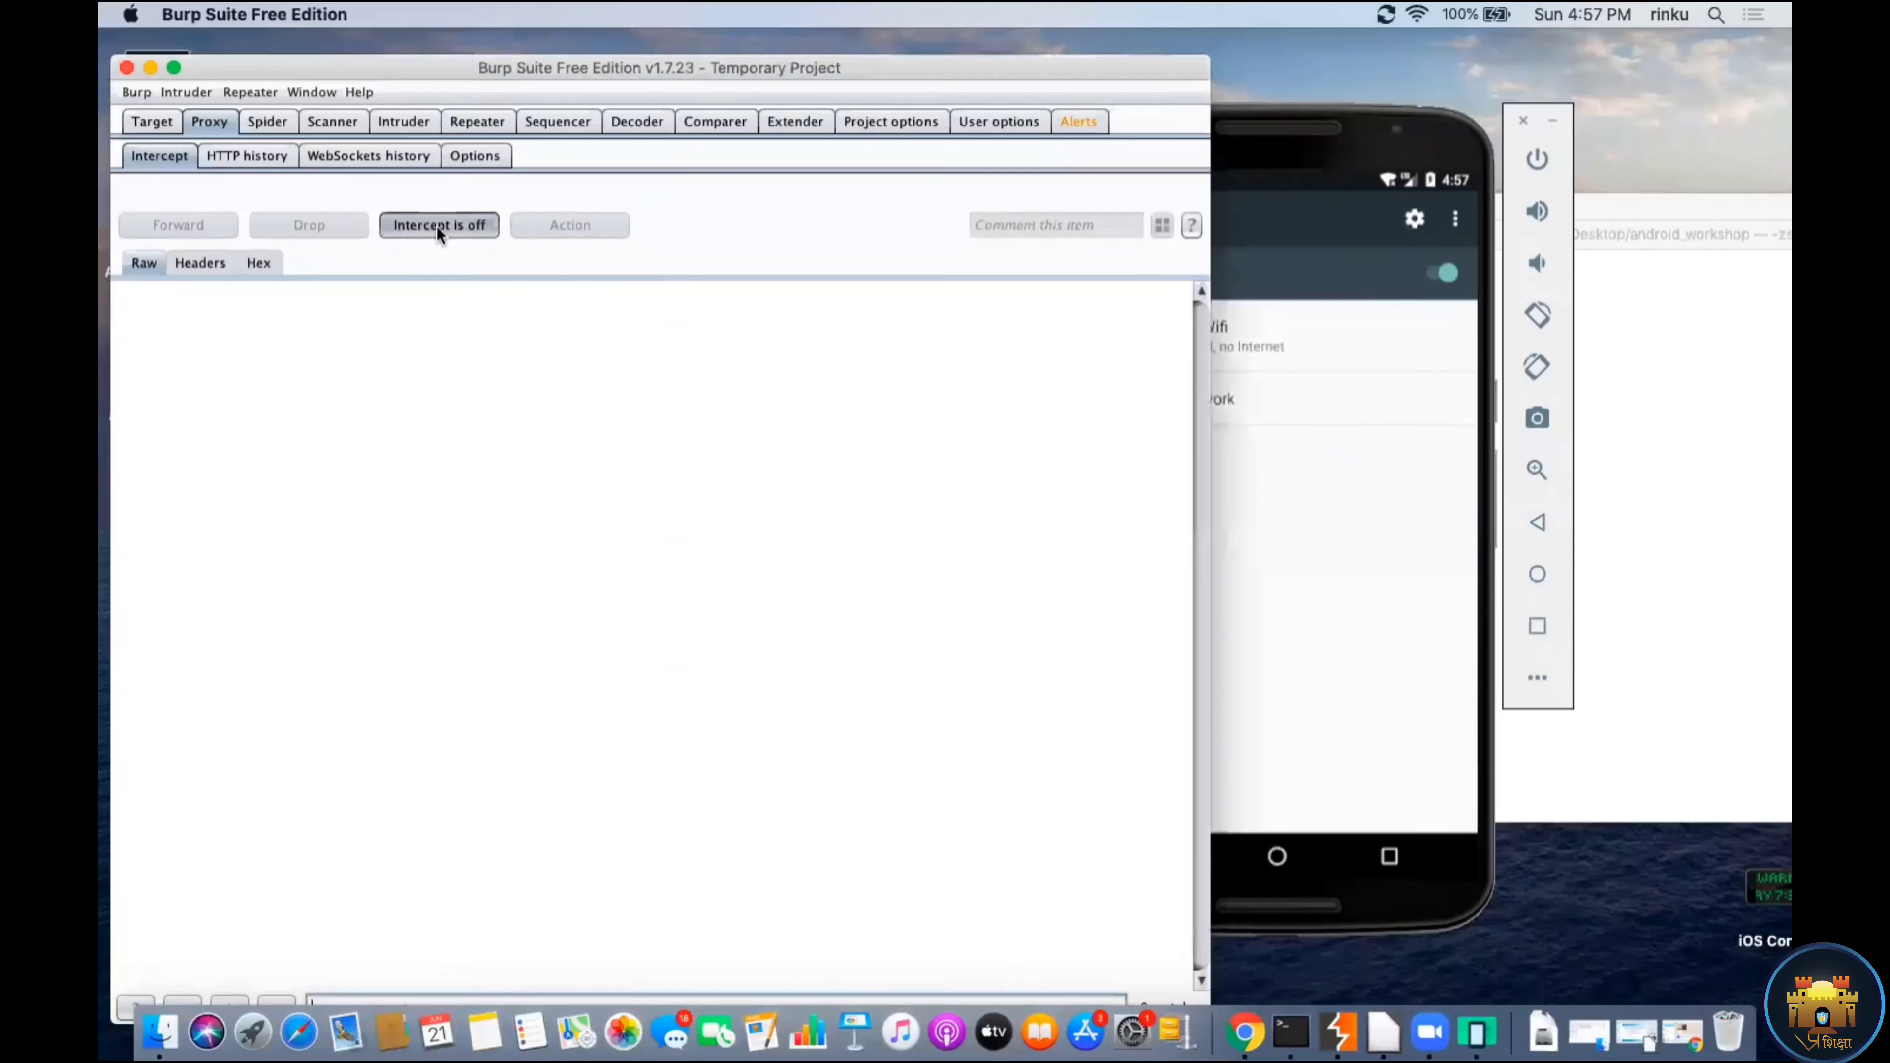
left_click(436, 227)
left_click(1333, 659)
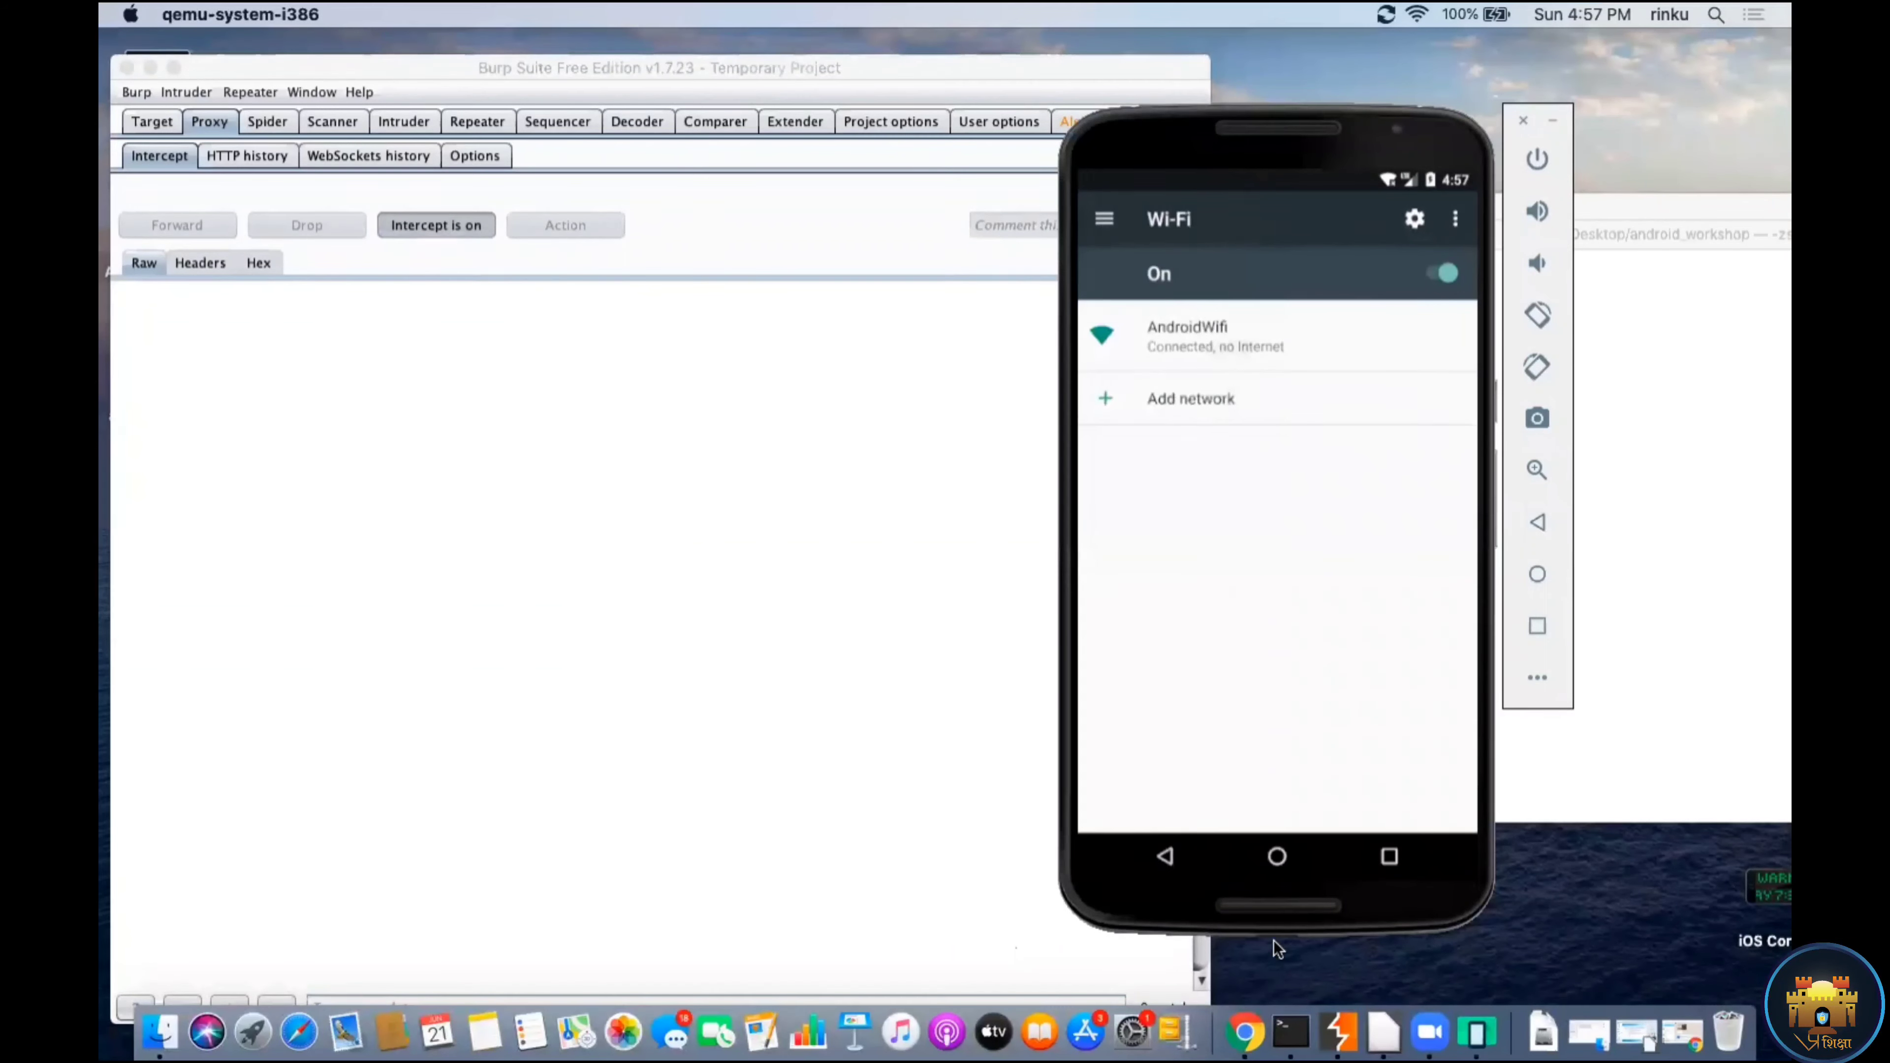
left_click(1277, 858)
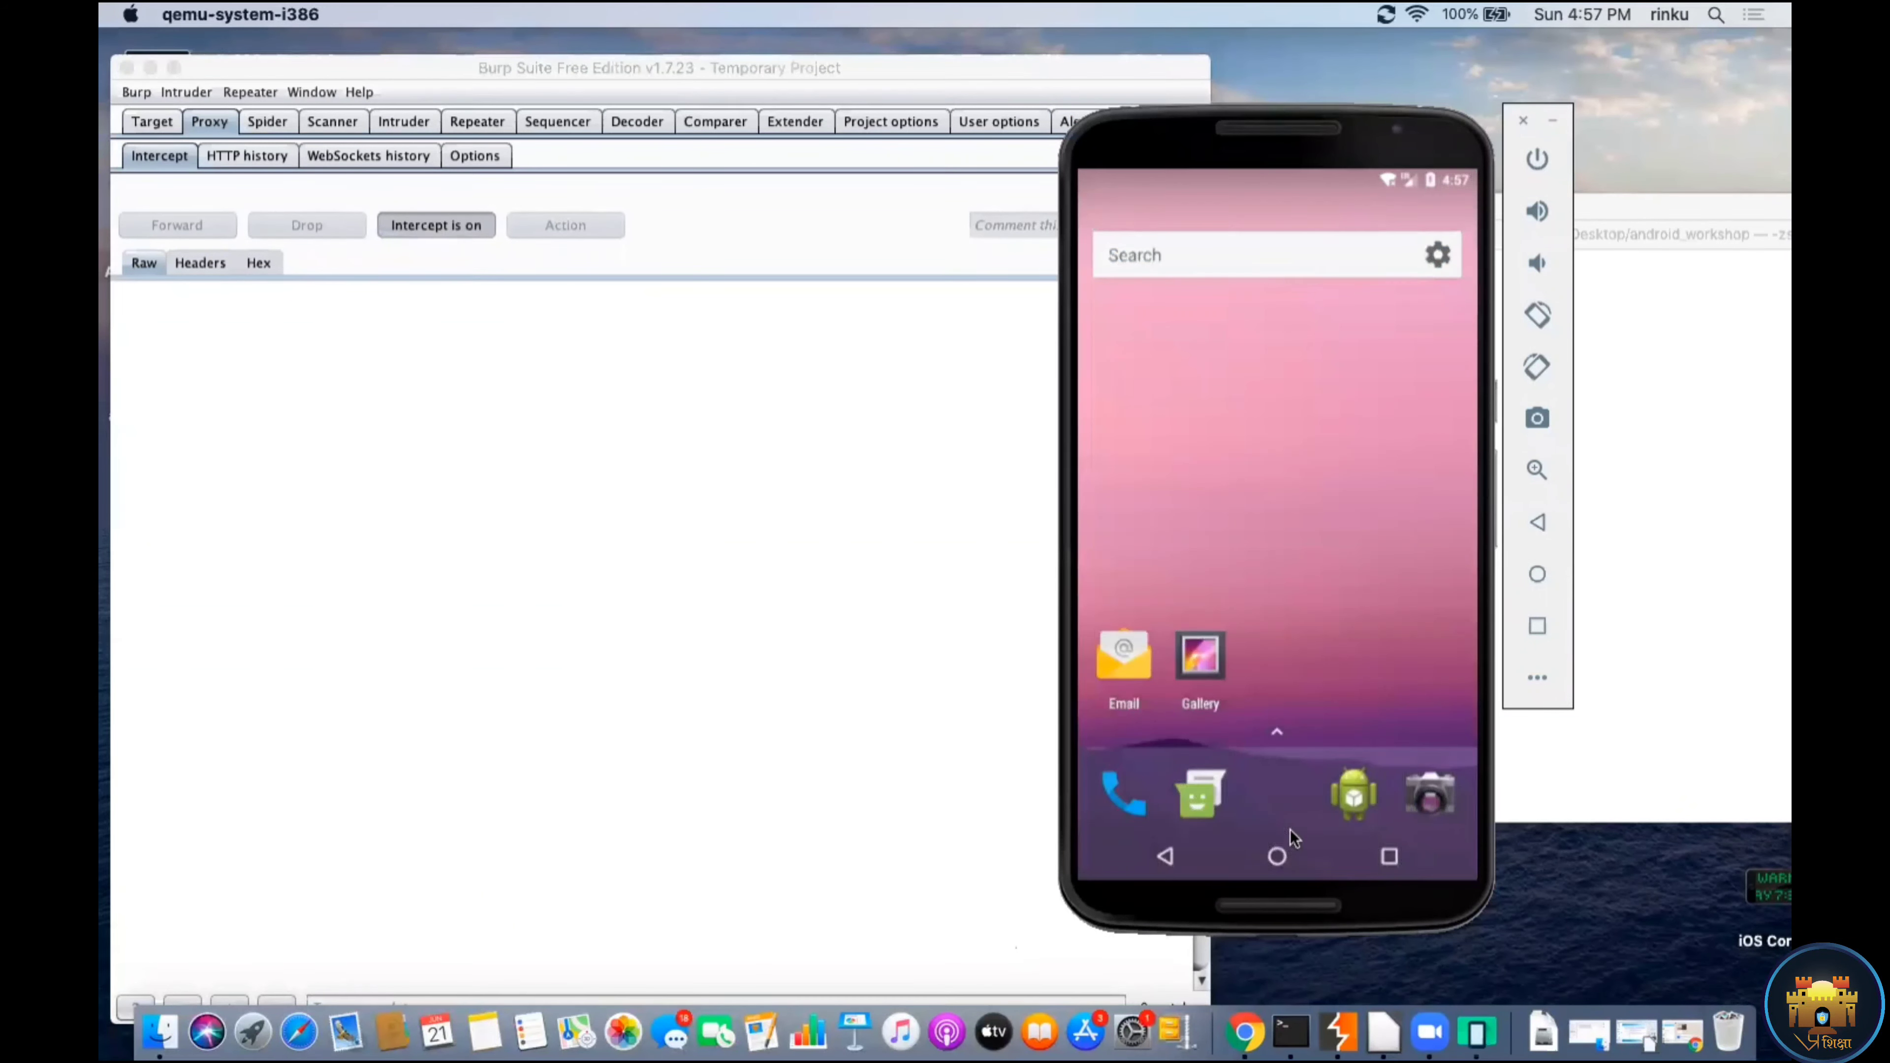
left_click(1356, 793)
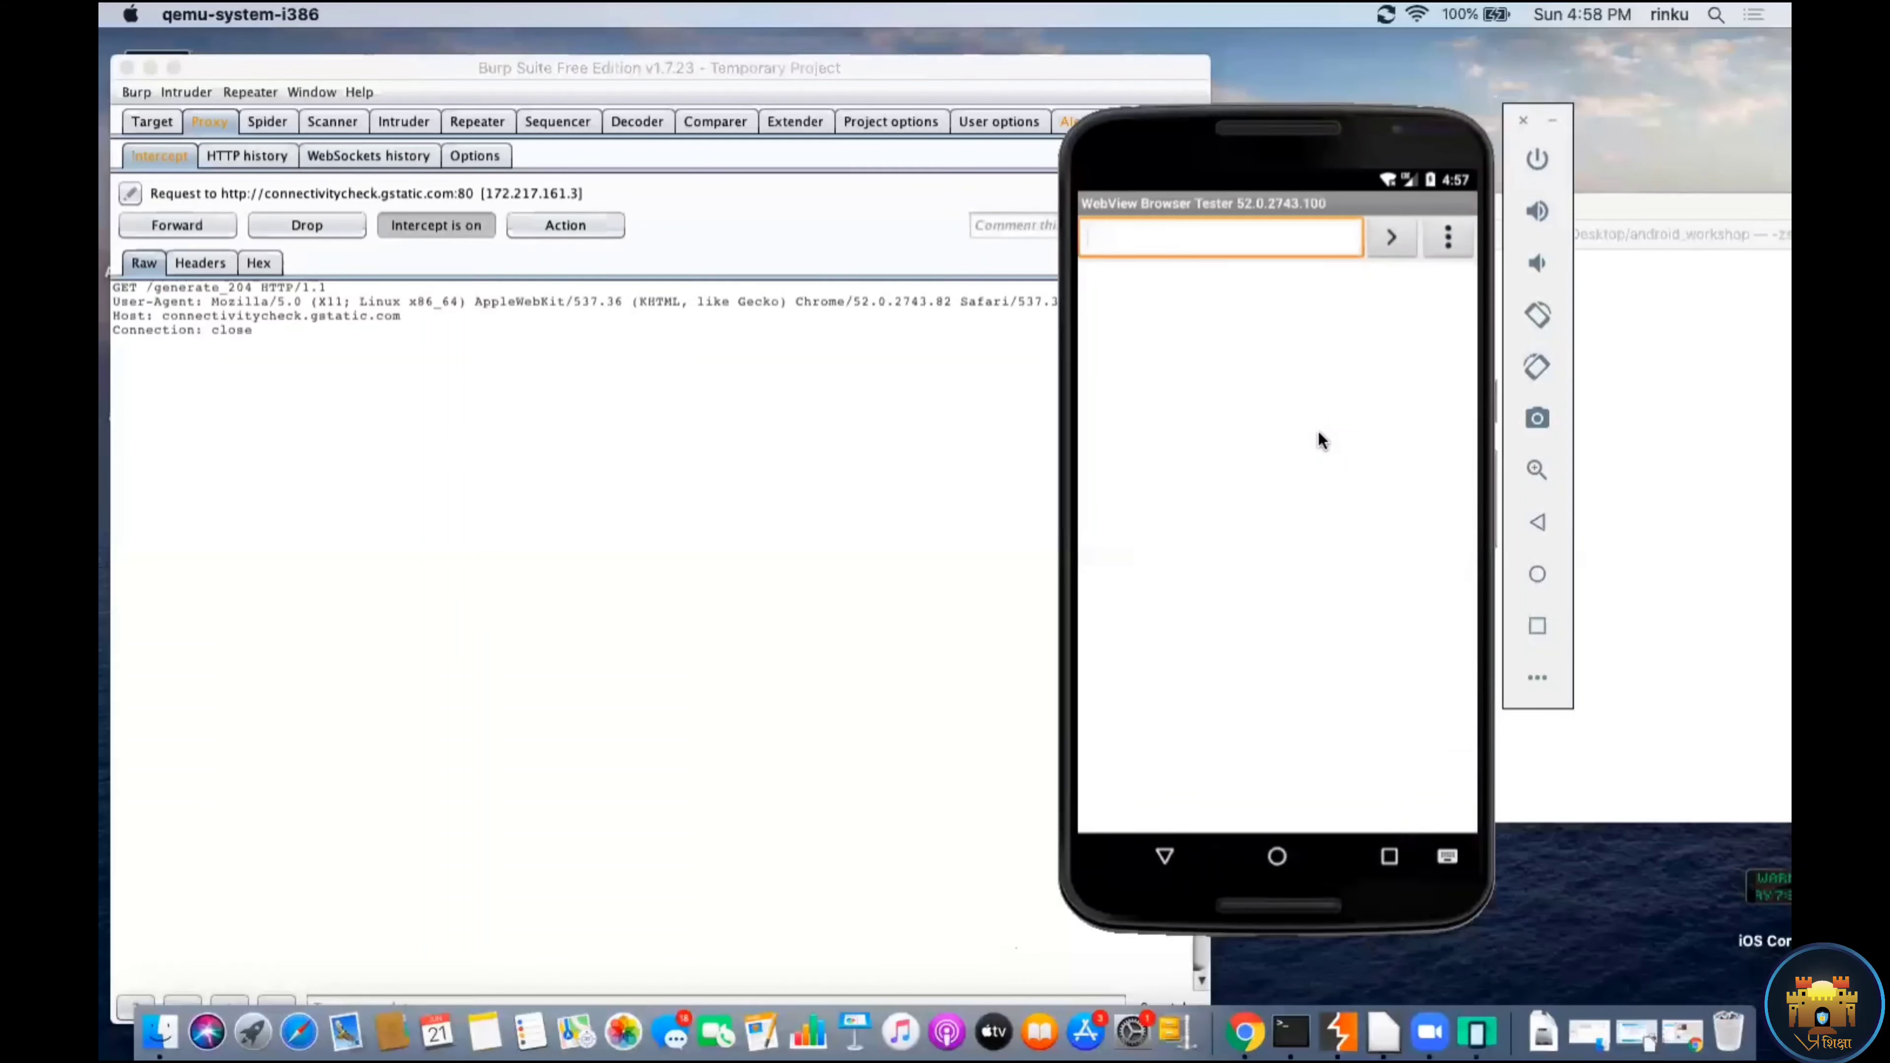
left_click(433, 225)
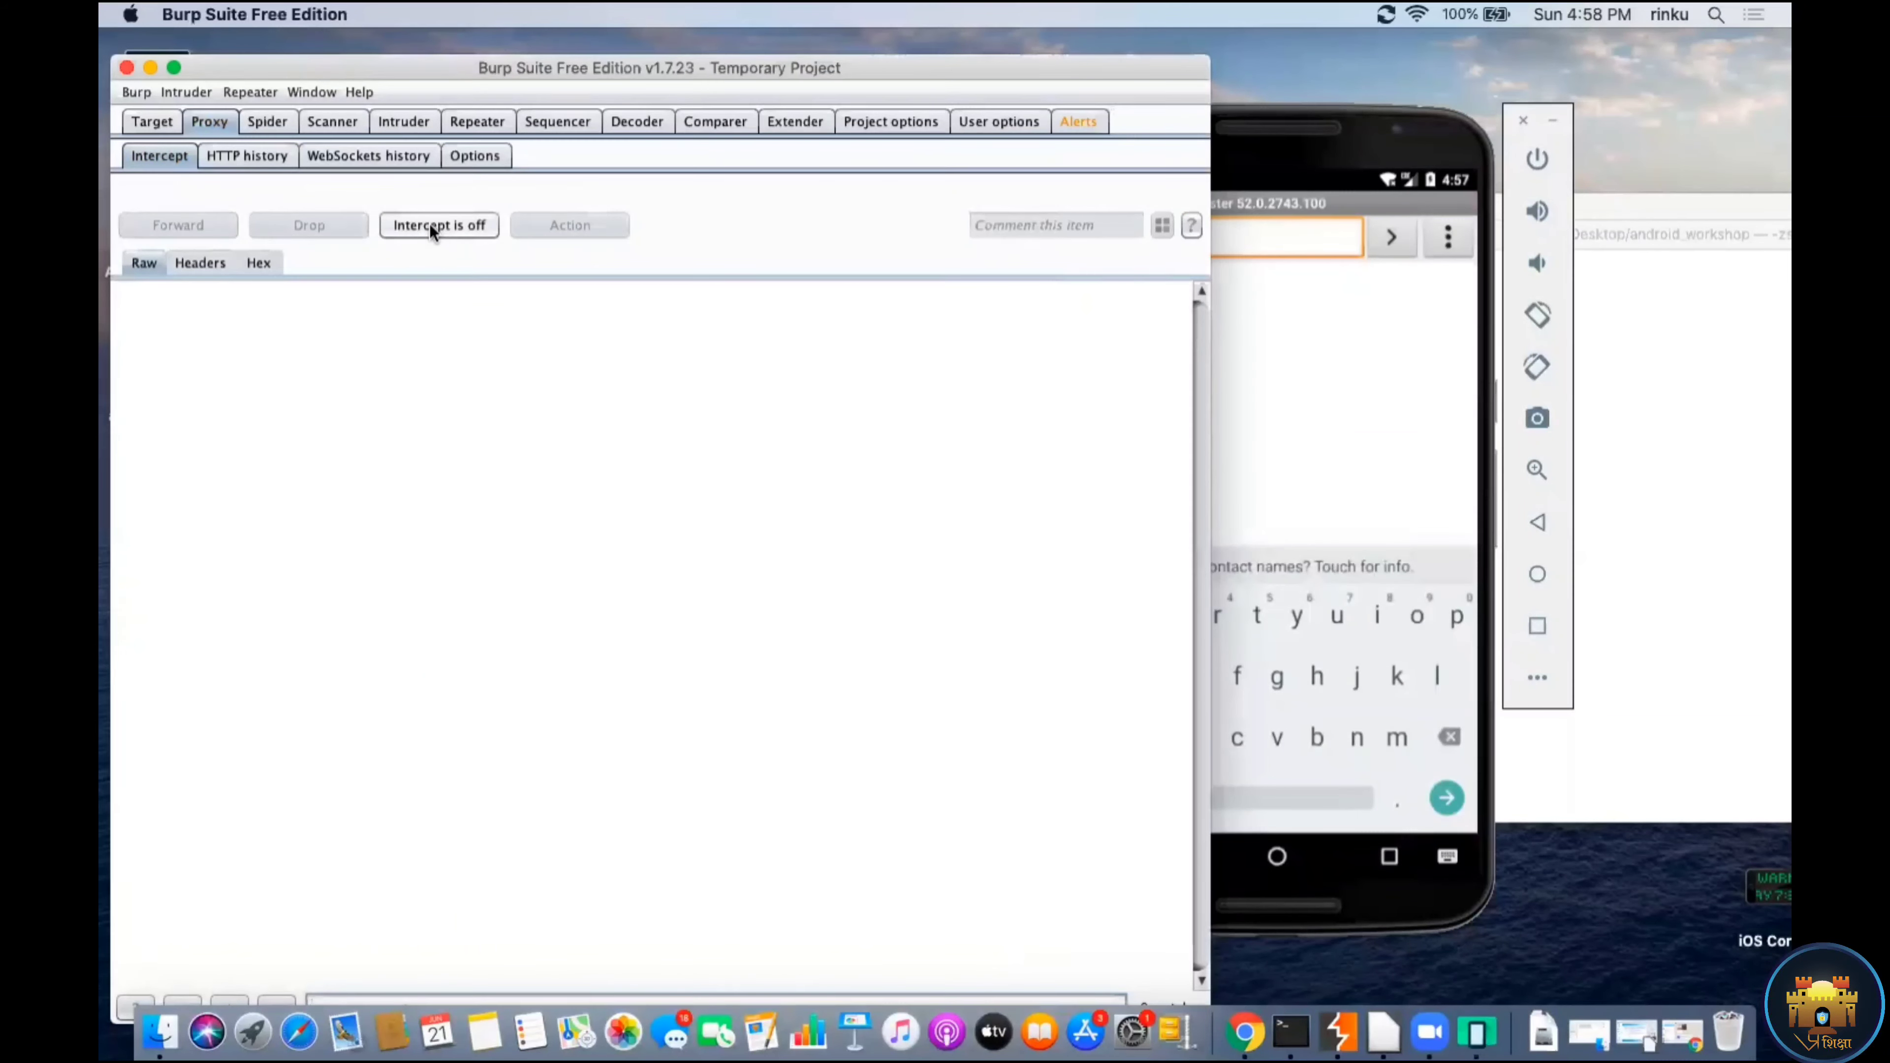
left_click_drag(1434, 136, 1566, 136)
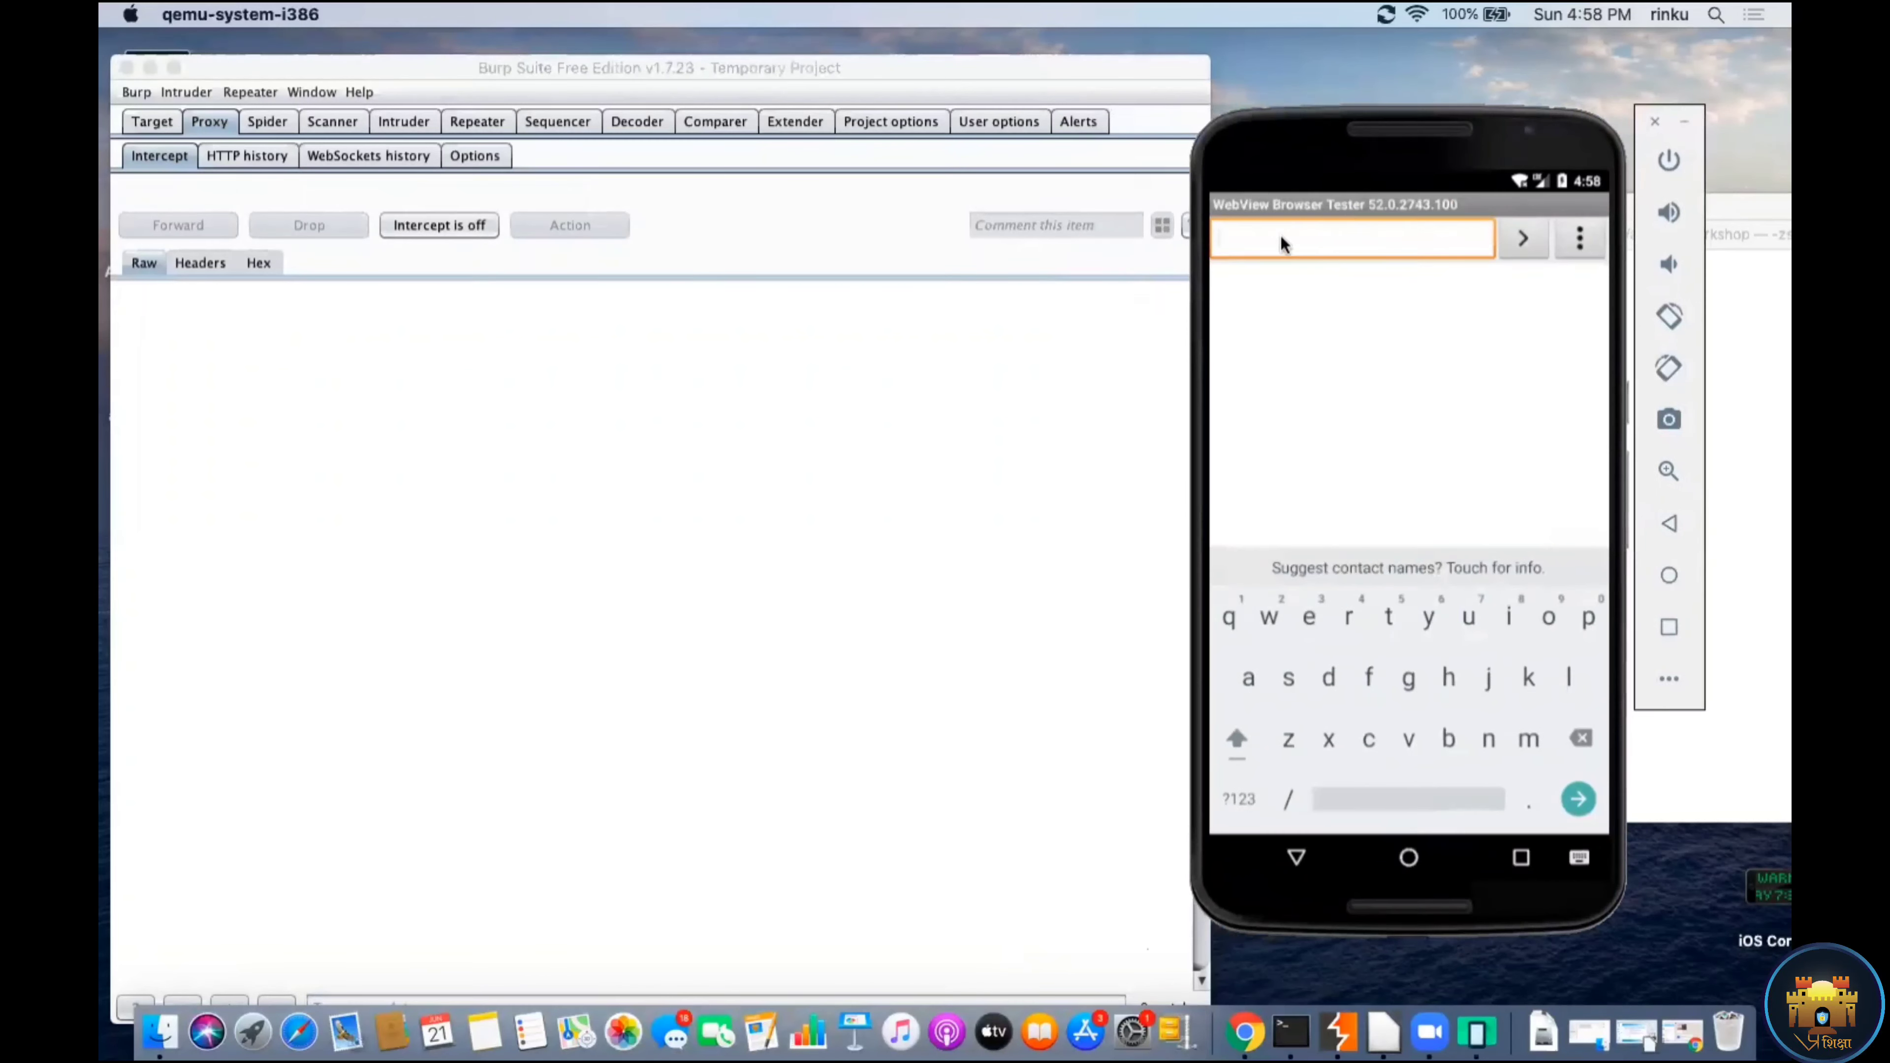
type("http://www.goog")
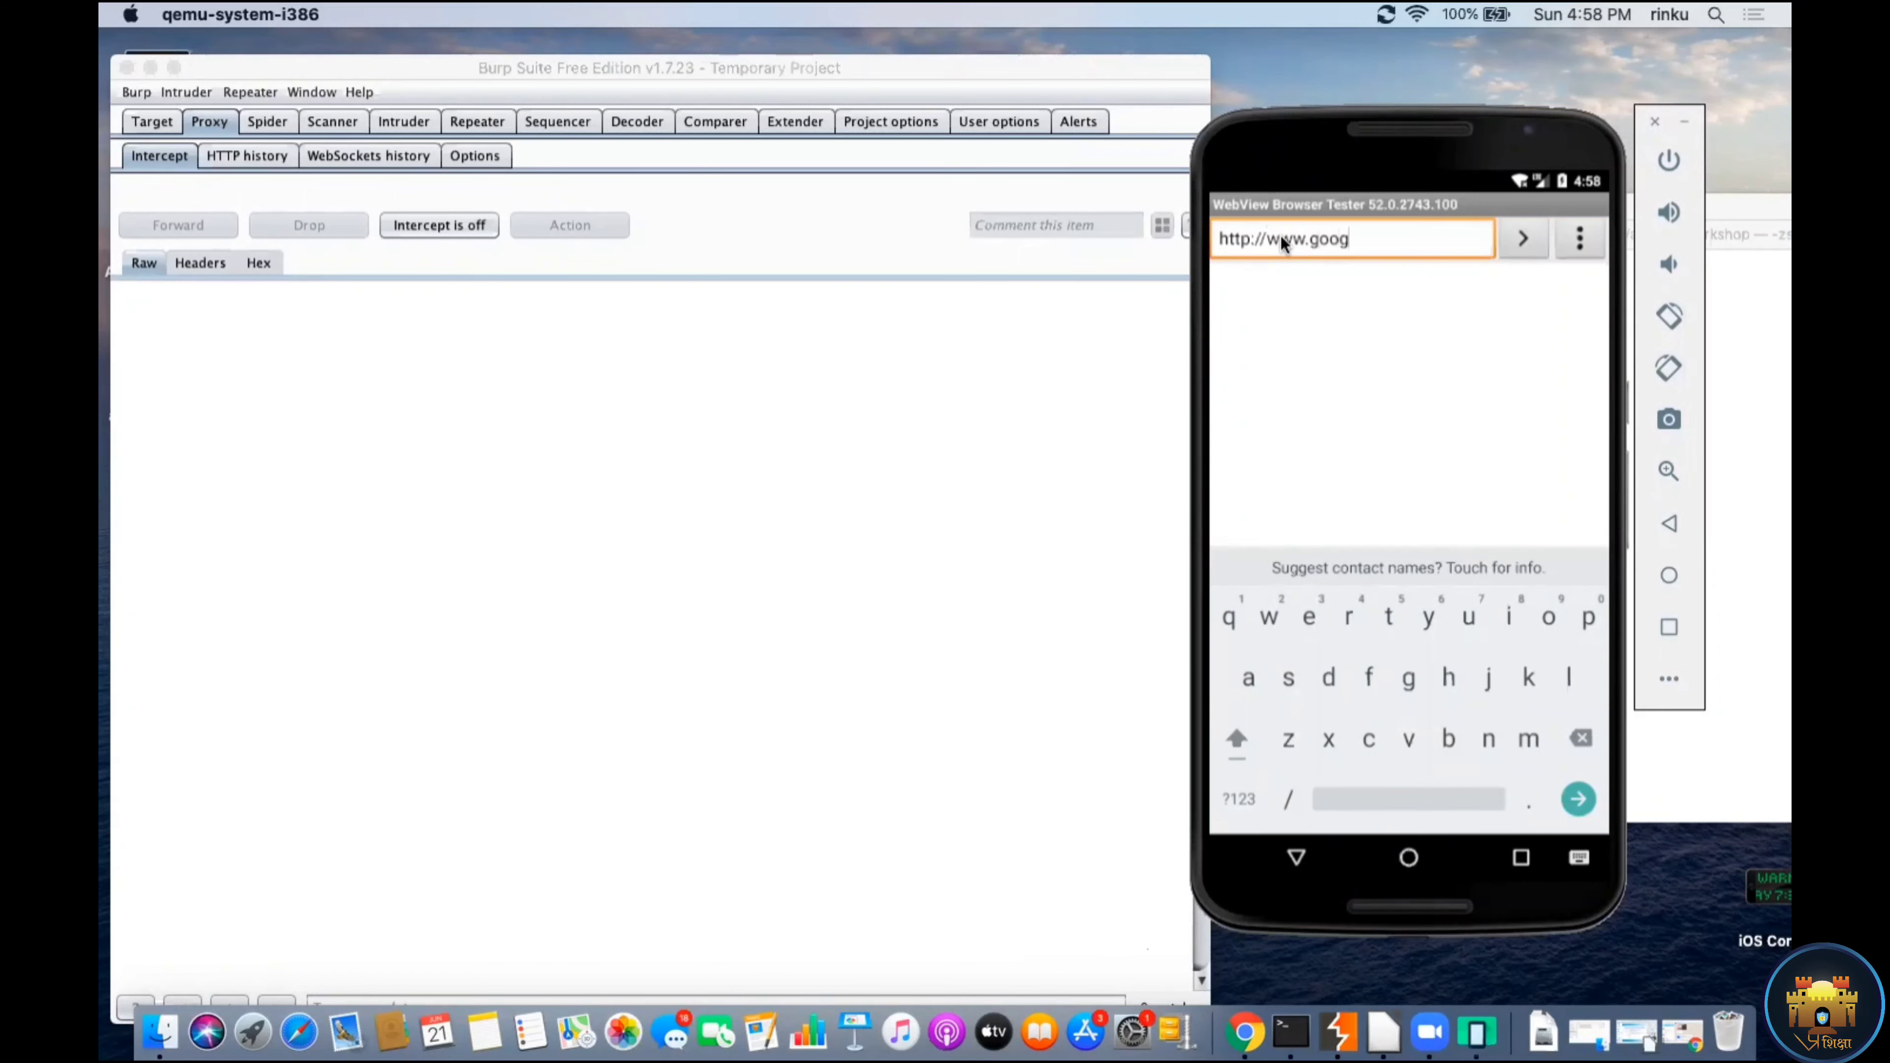
type("le.com")
key("Return")
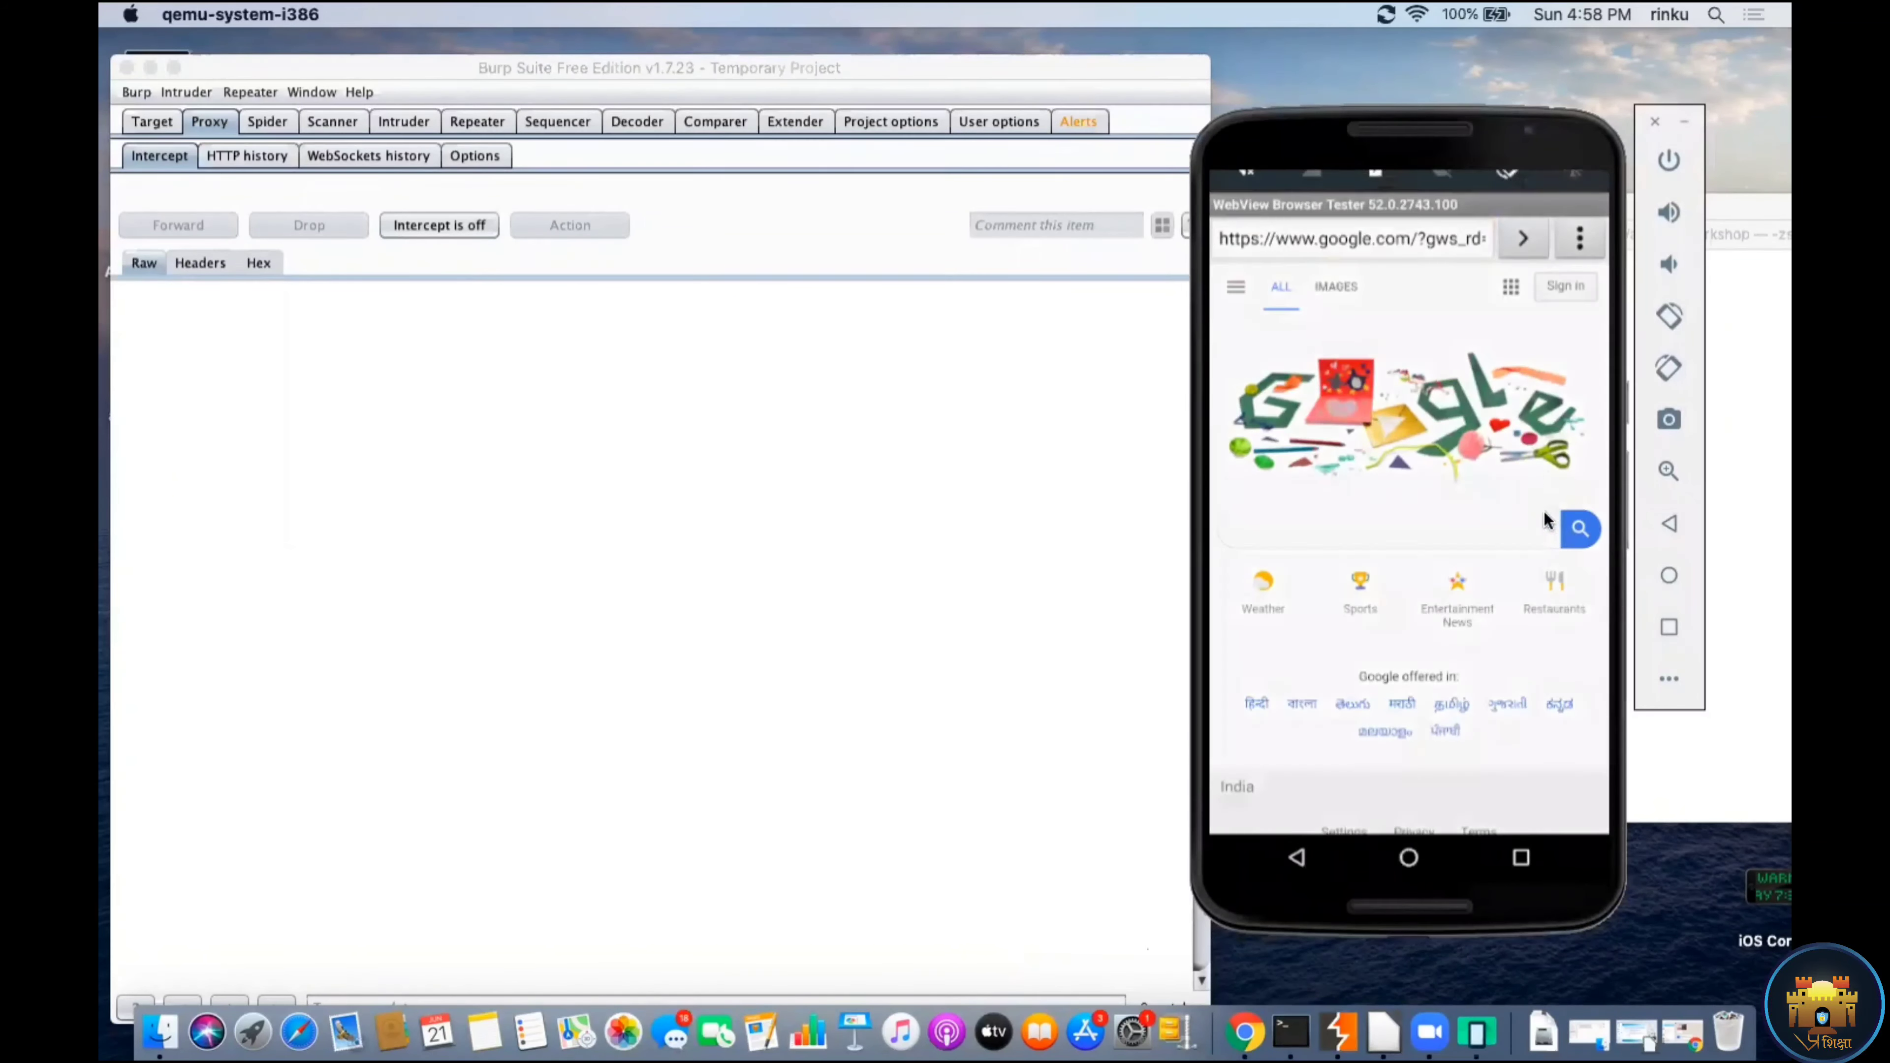
Step: Check the emulator's quick settings, turn its screen off, and close the emulator, saving its current state for quick boot
left_click_drag(1527, 186, 1419, 614)
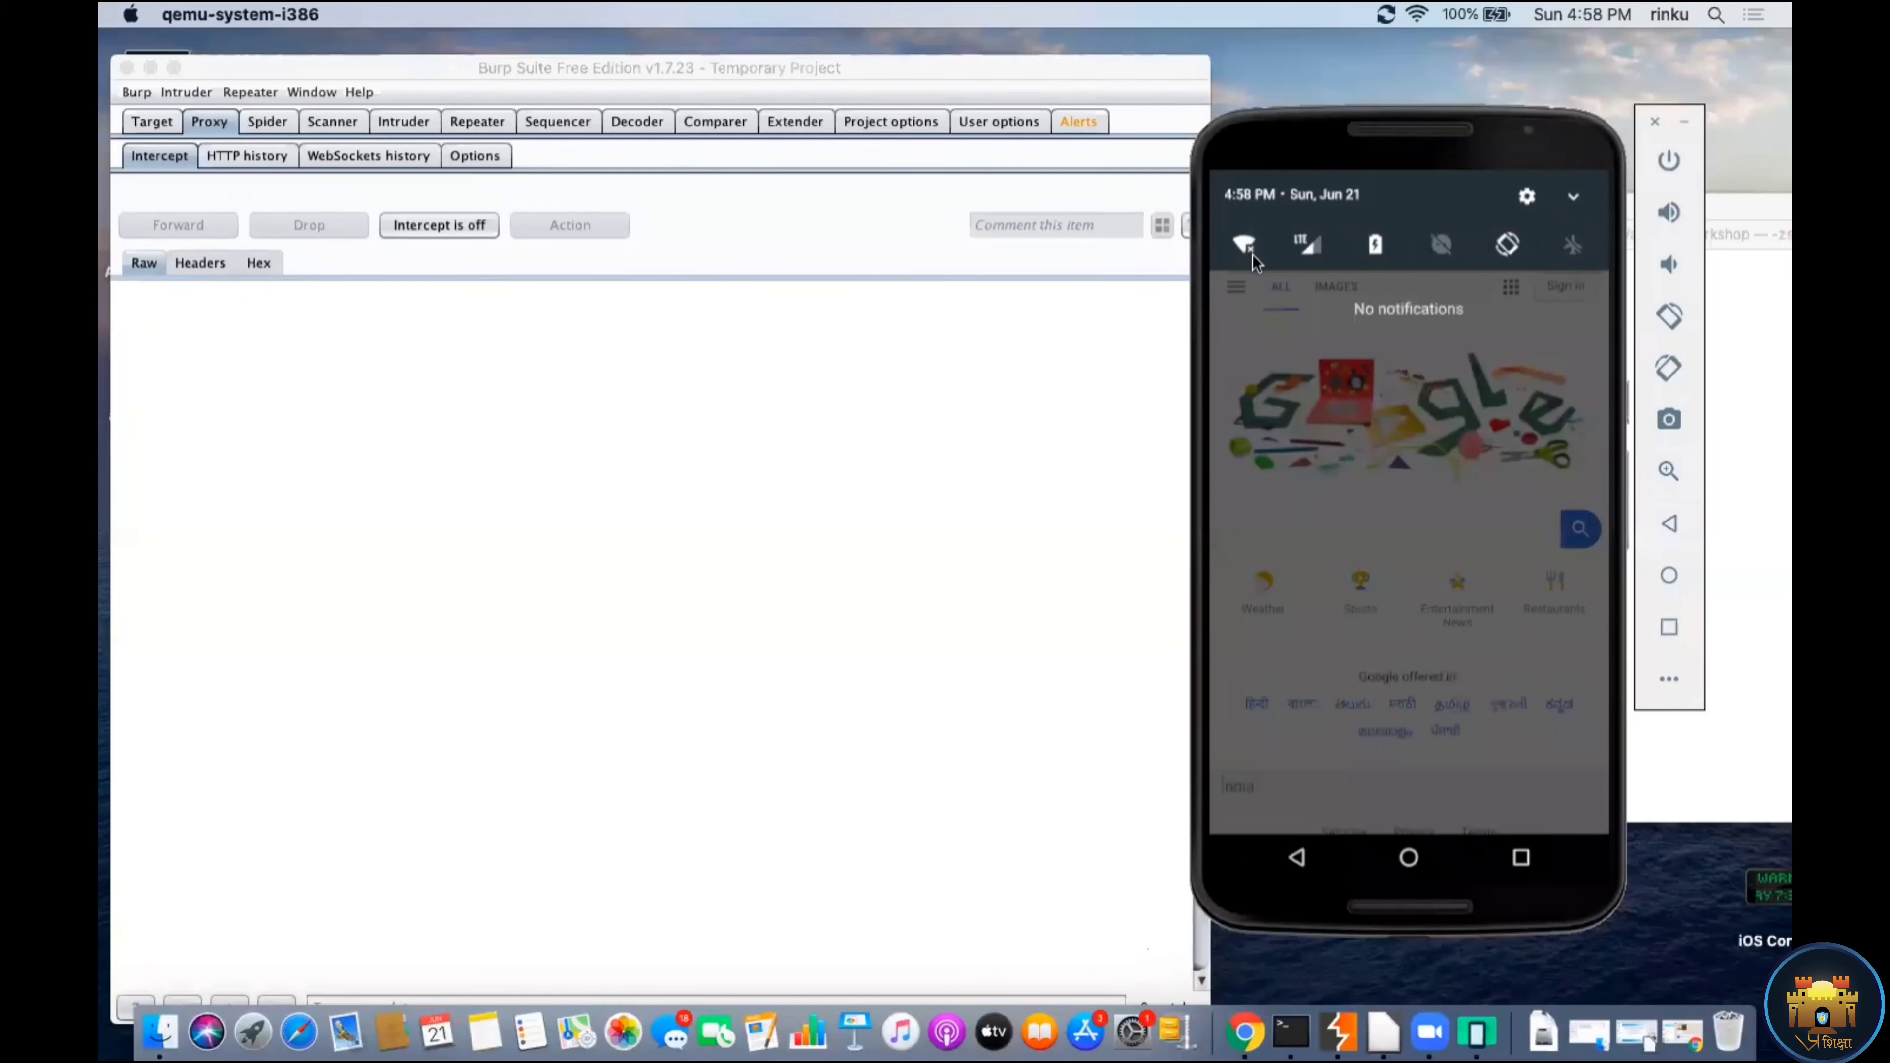
left_click(1670, 162)
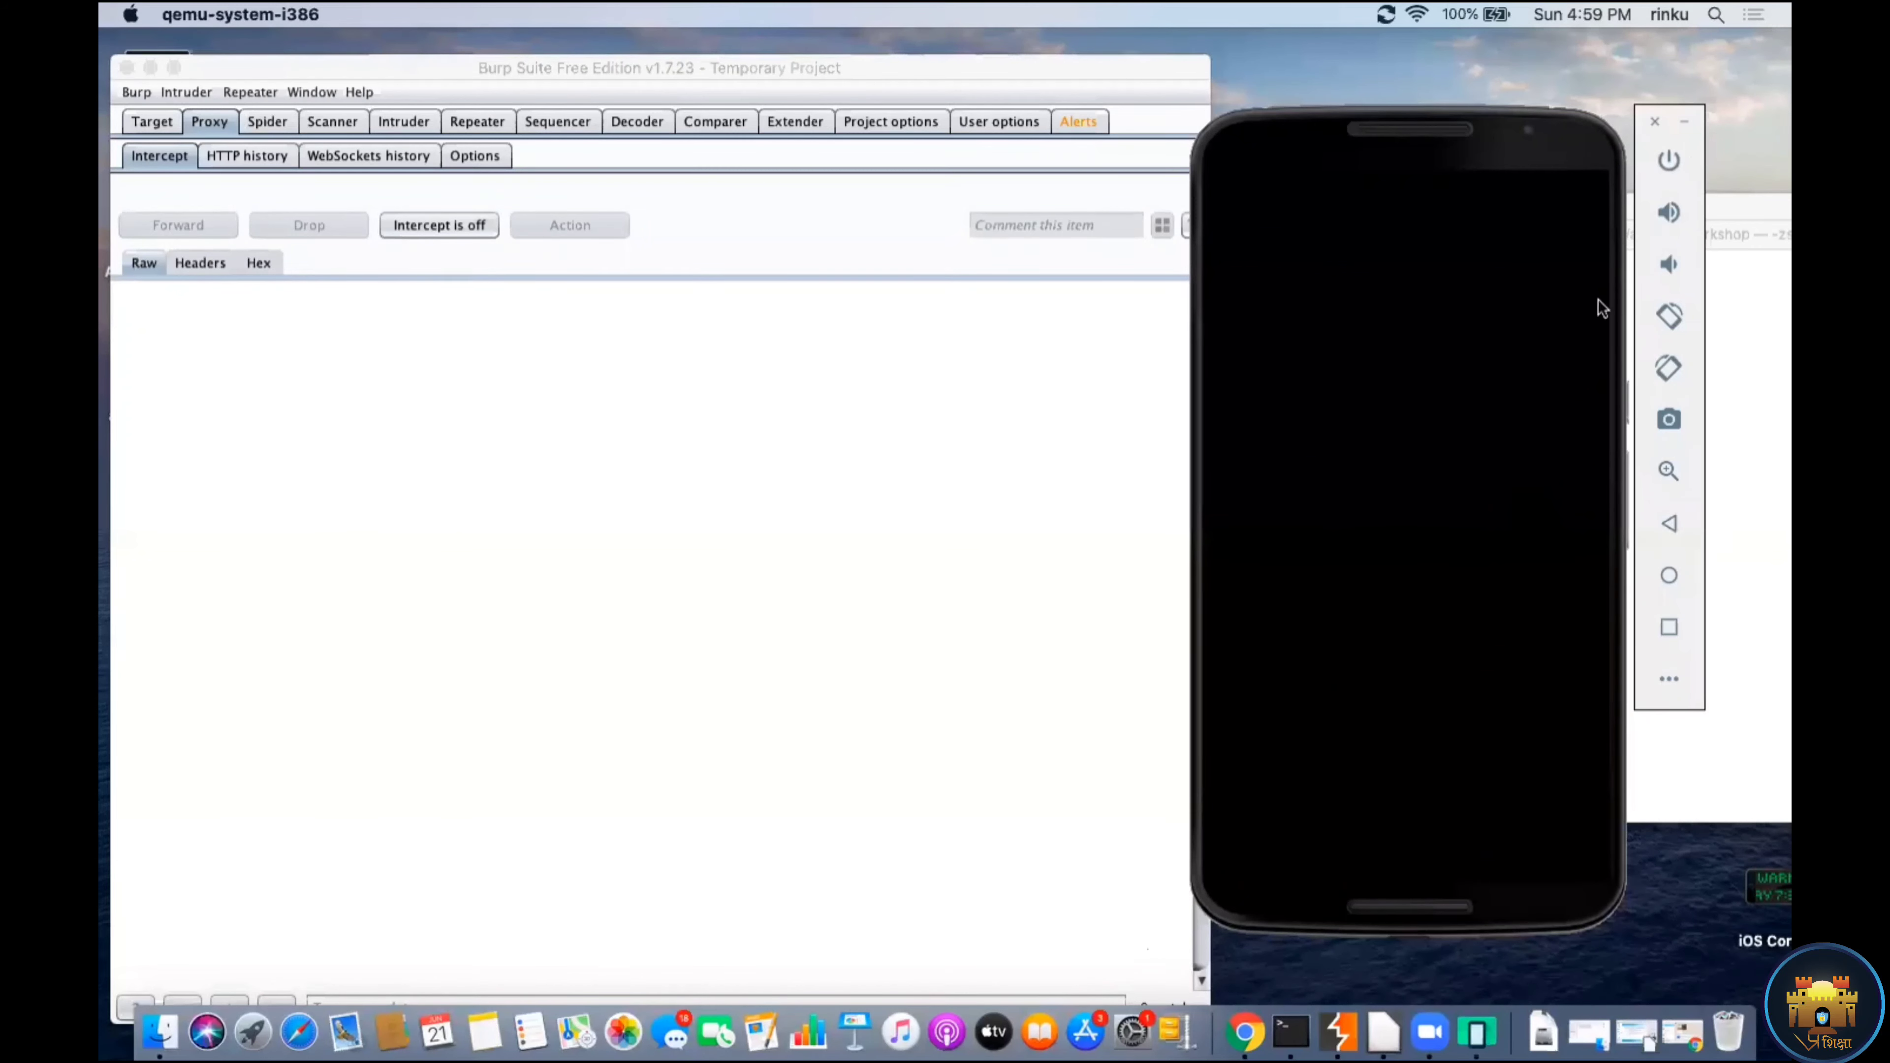
left_click(1656, 122)
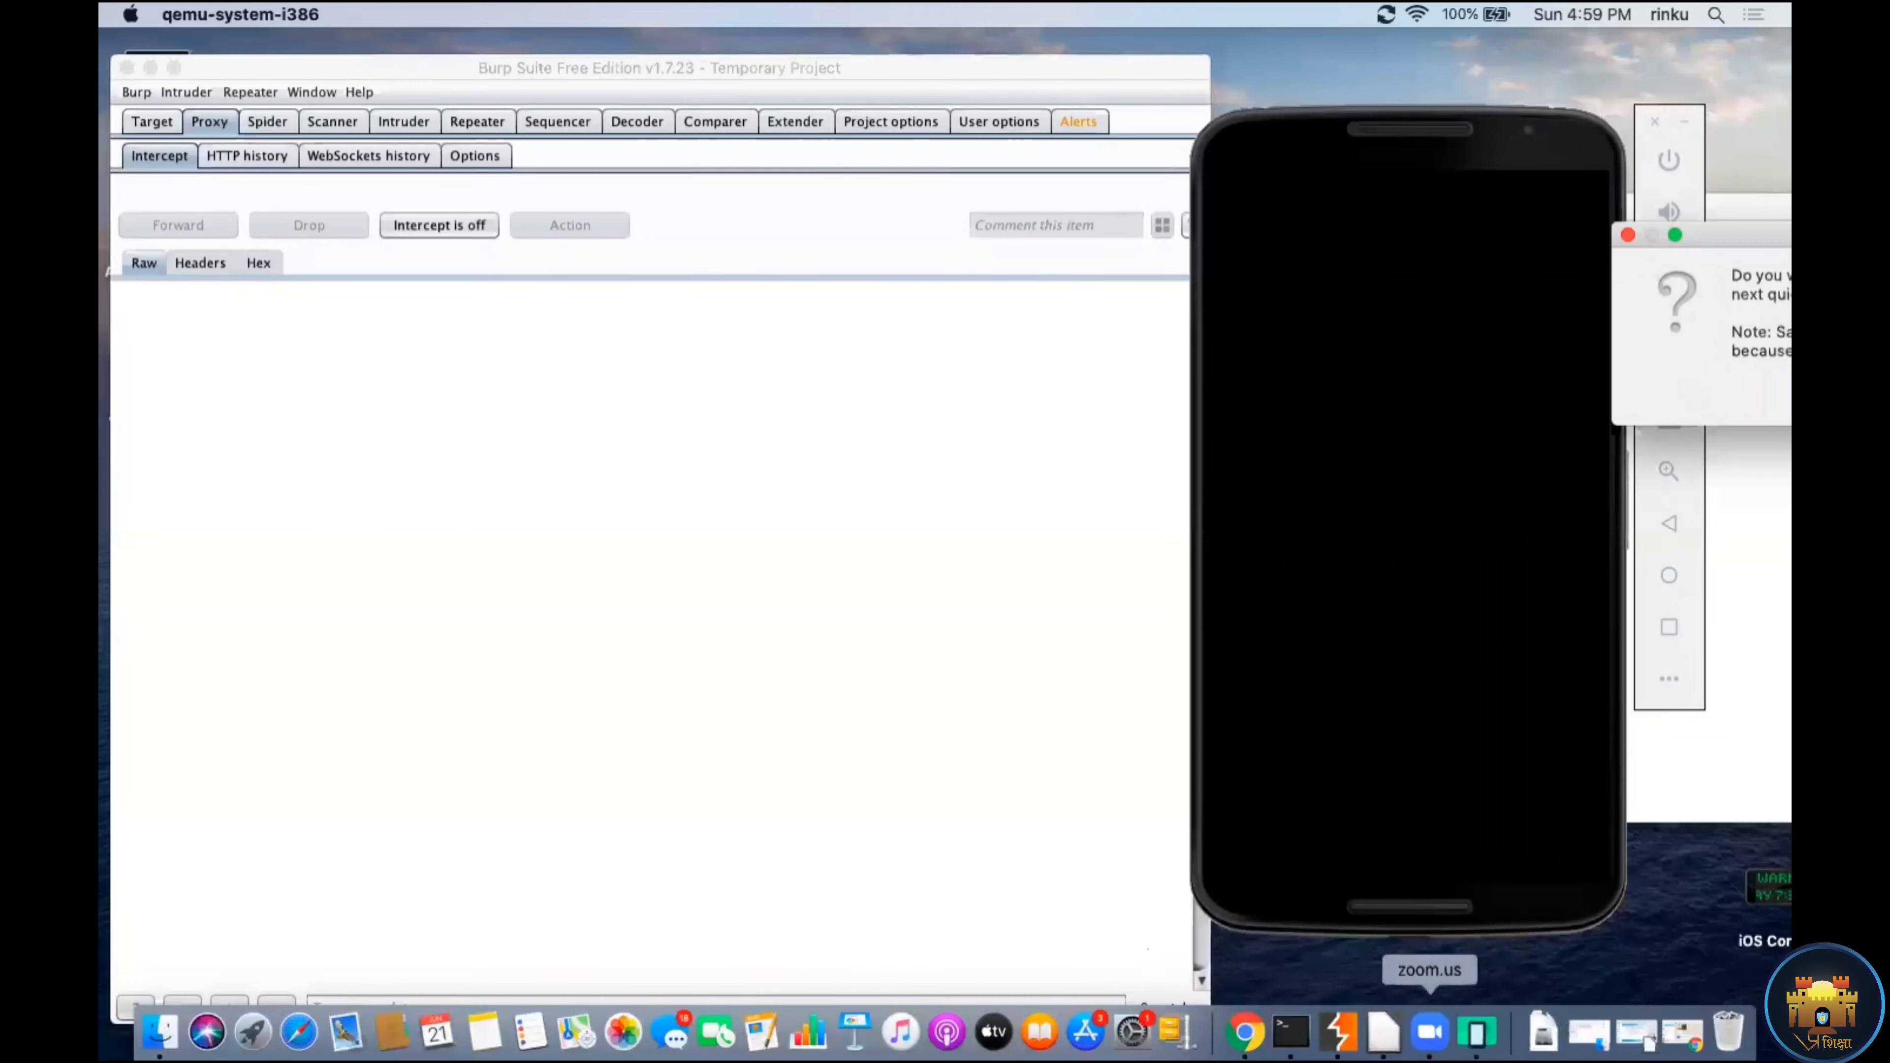
left_click_drag(1747, 241, 1486, 267)
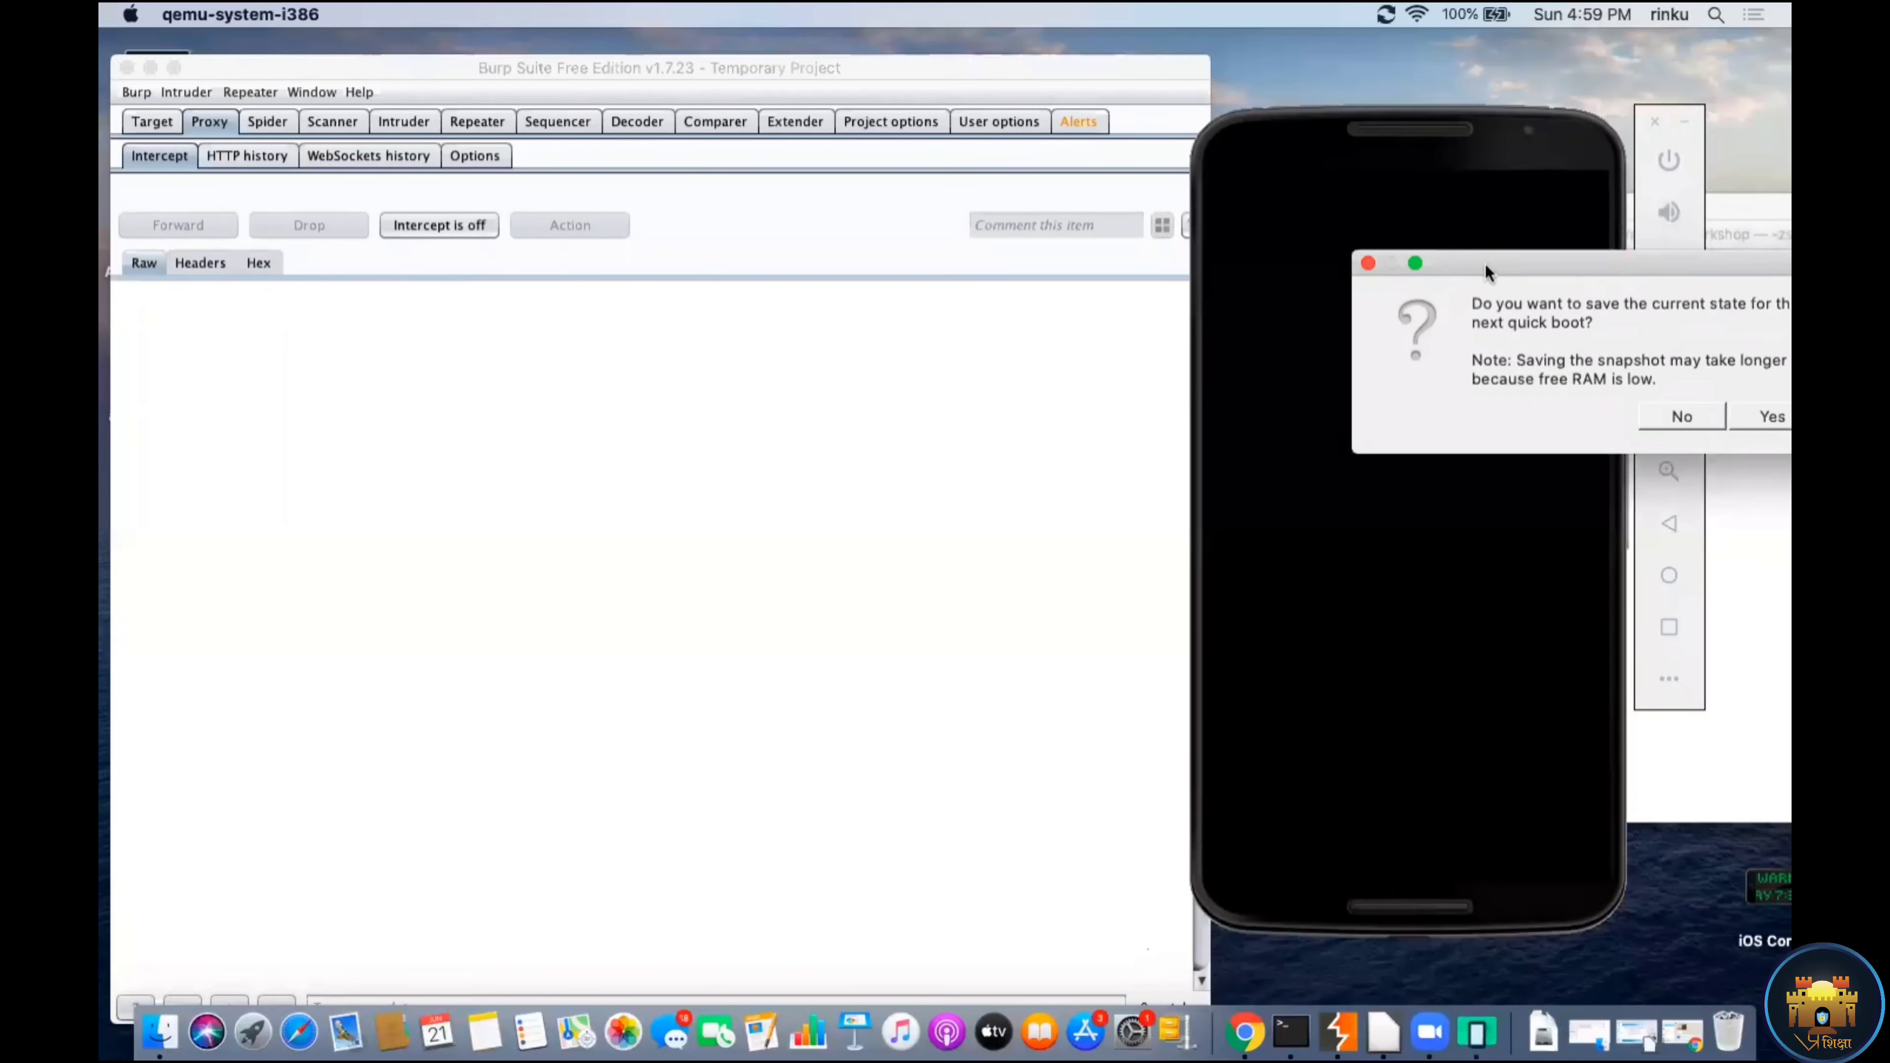
left_click(1775, 415)
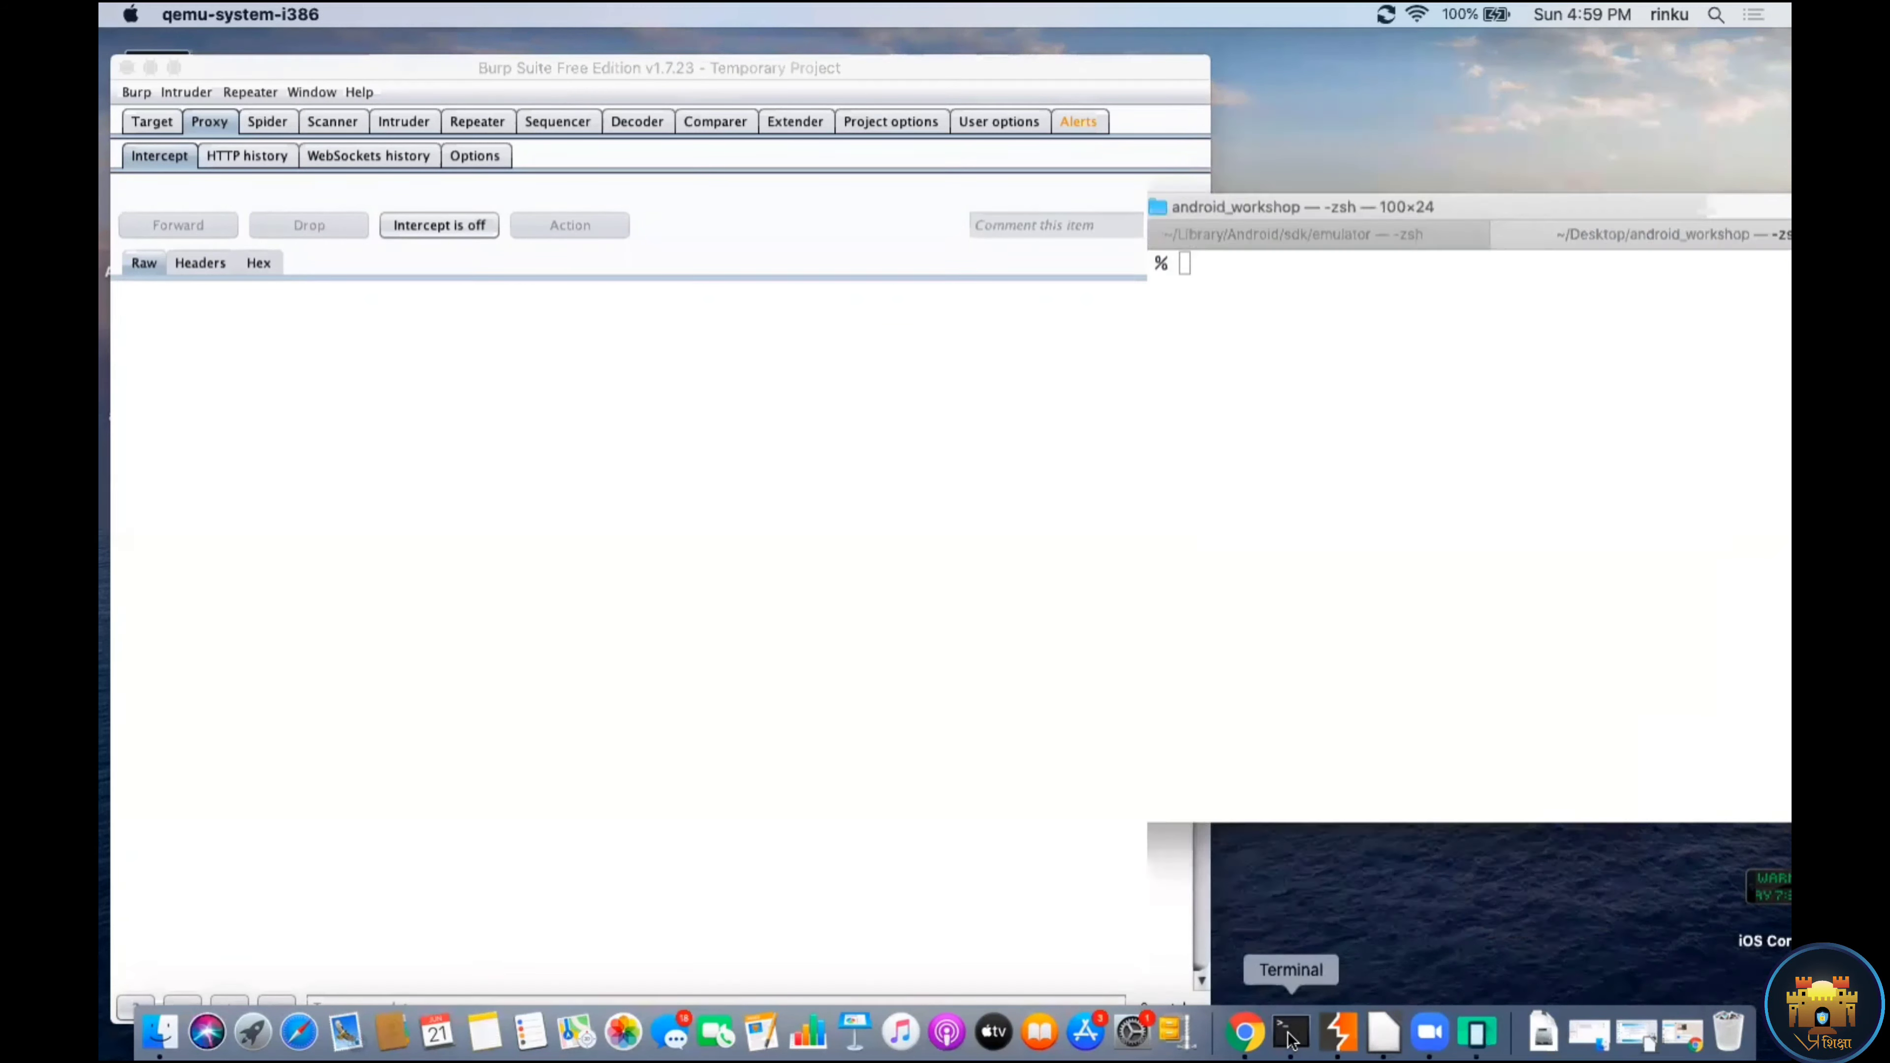
Step: Switch to the emulator folder's Terminal session, run ./emulator -avd test7.1.1 again, and move Terminal to uncover the phone window
left_click(1283, 1038)
left_click(1025, 237)
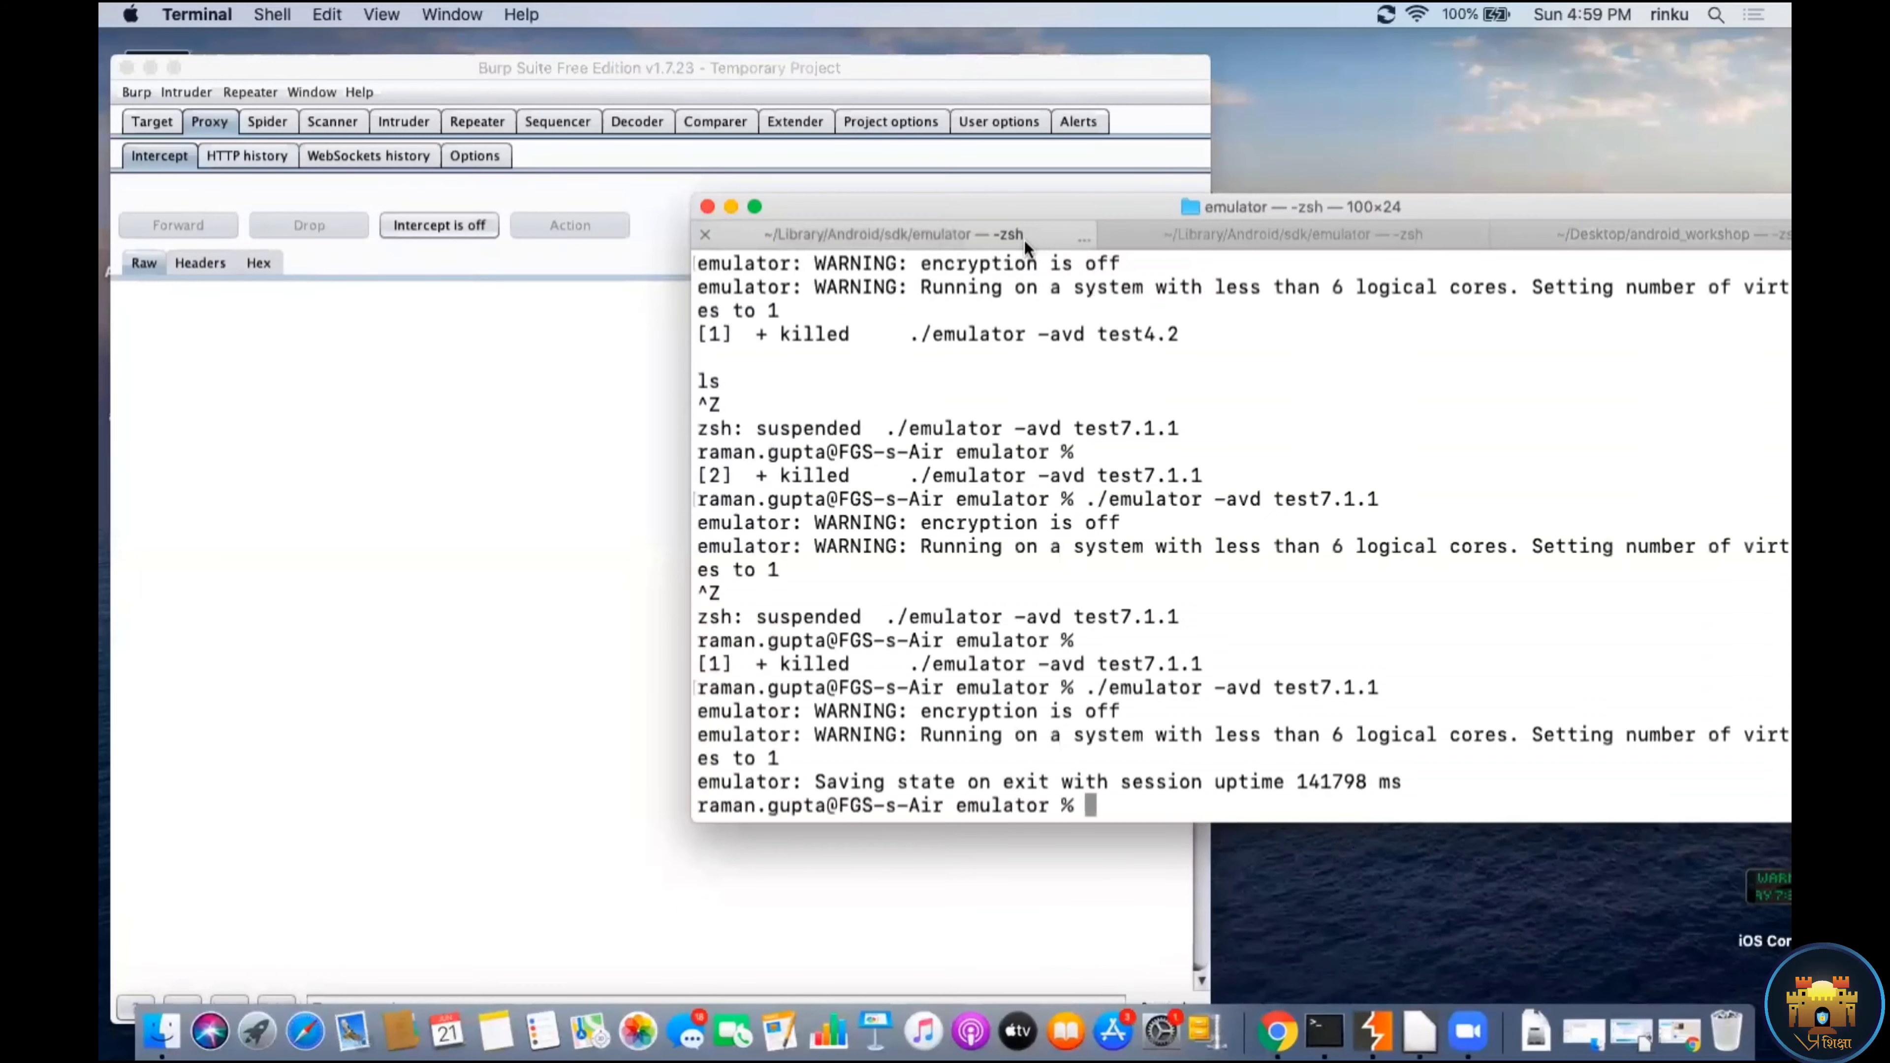
key("Up")
key("Return")
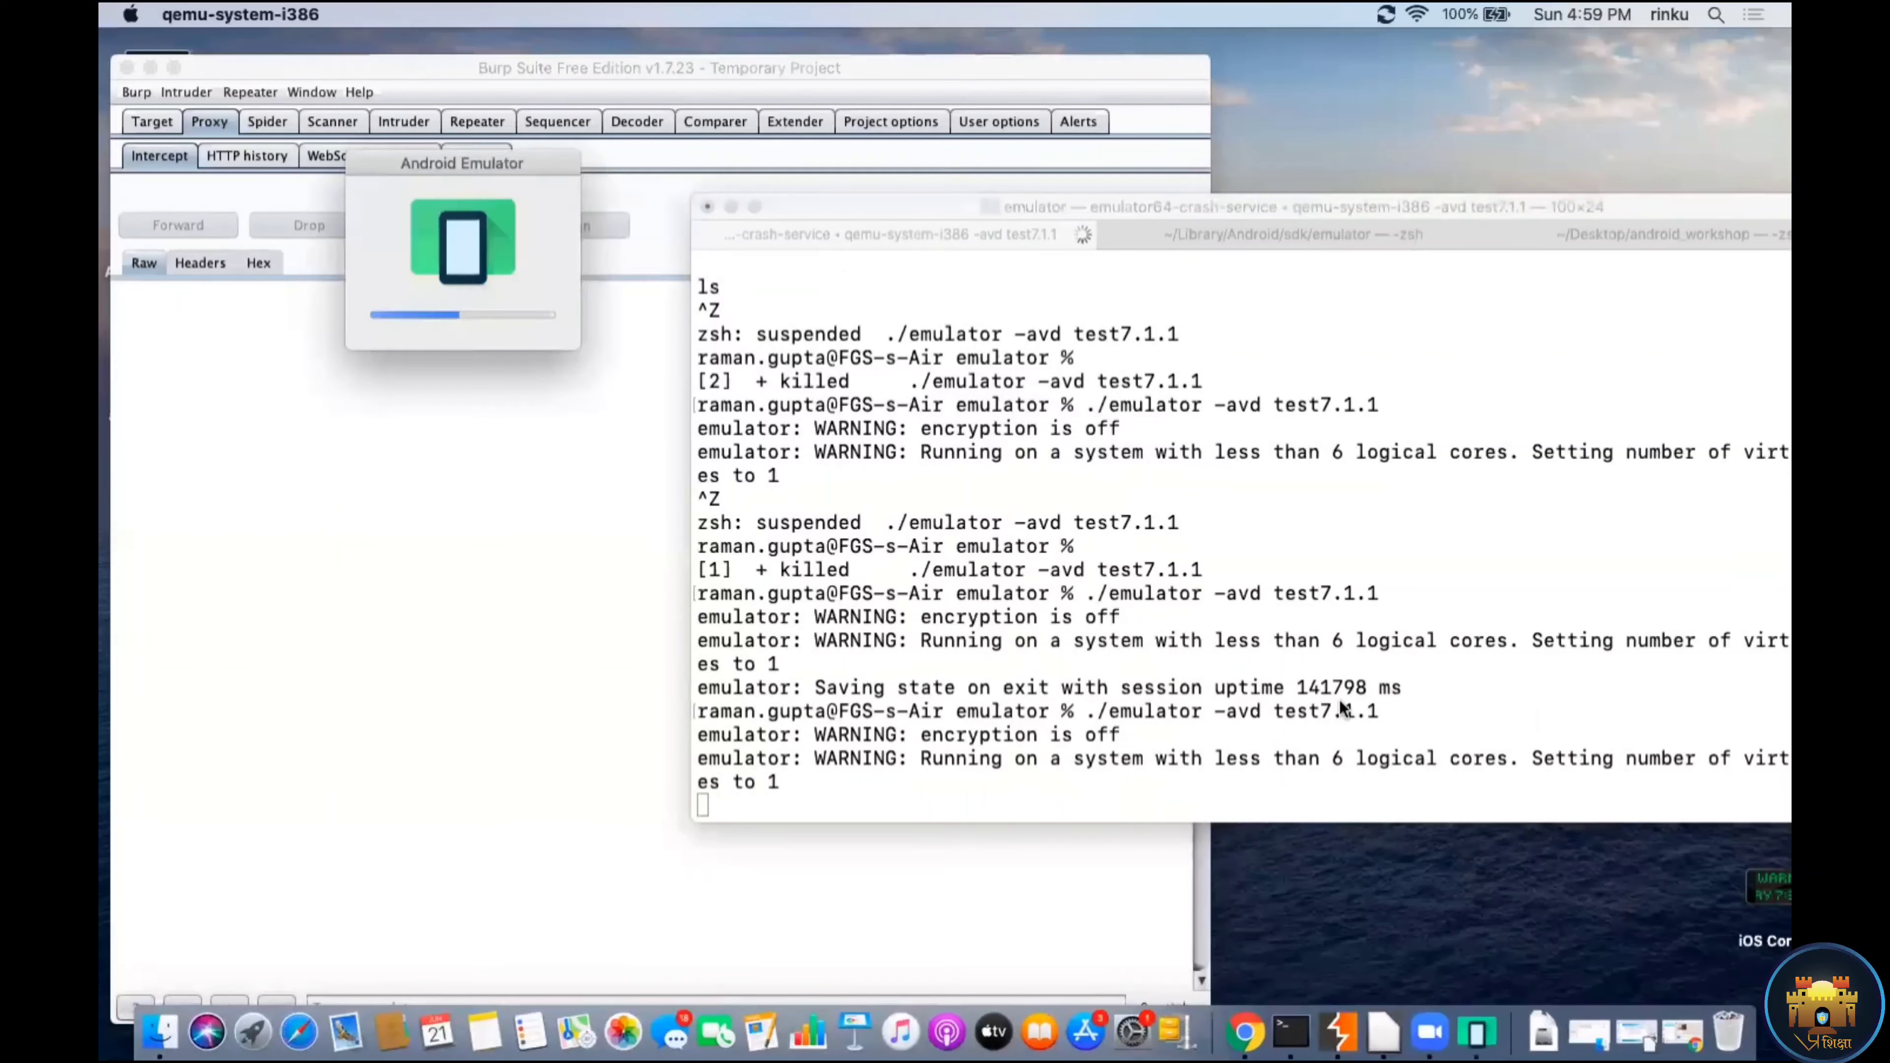
left_click(1005, 725)
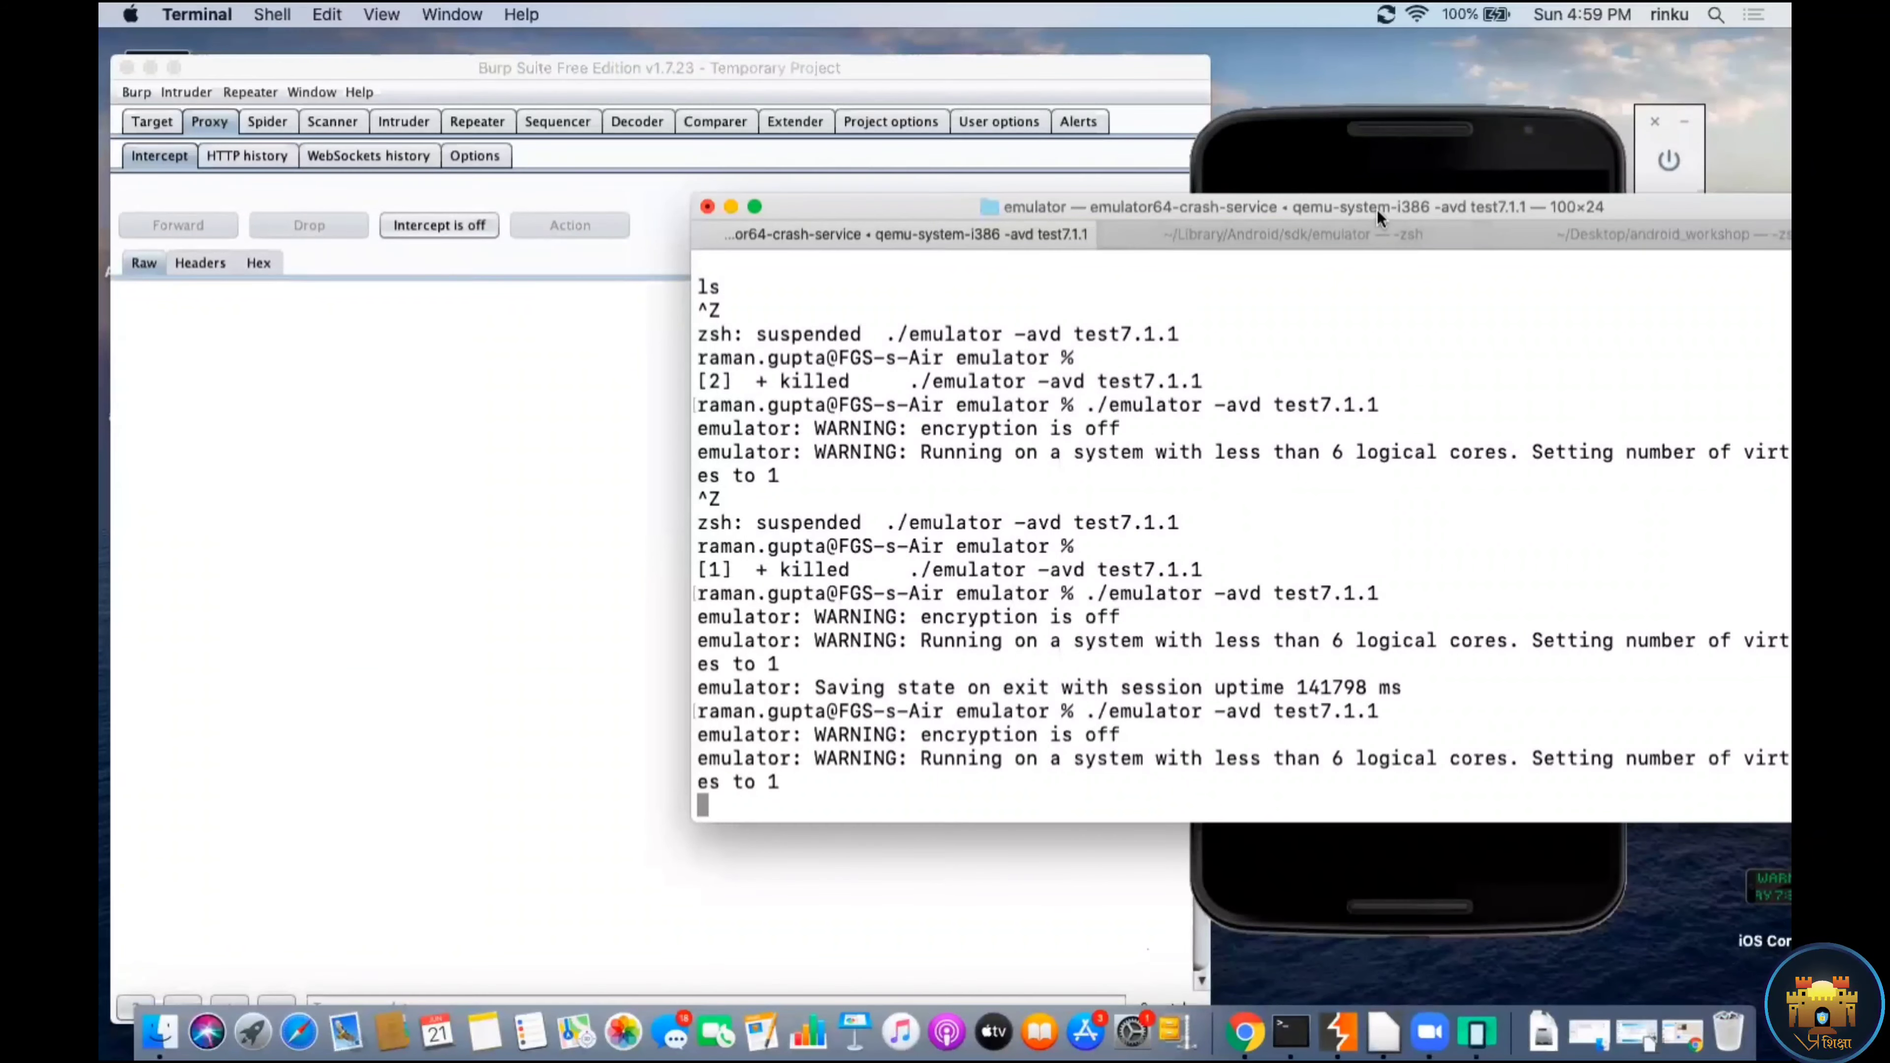
left_click_drag(1377, 216, 1162, 232)
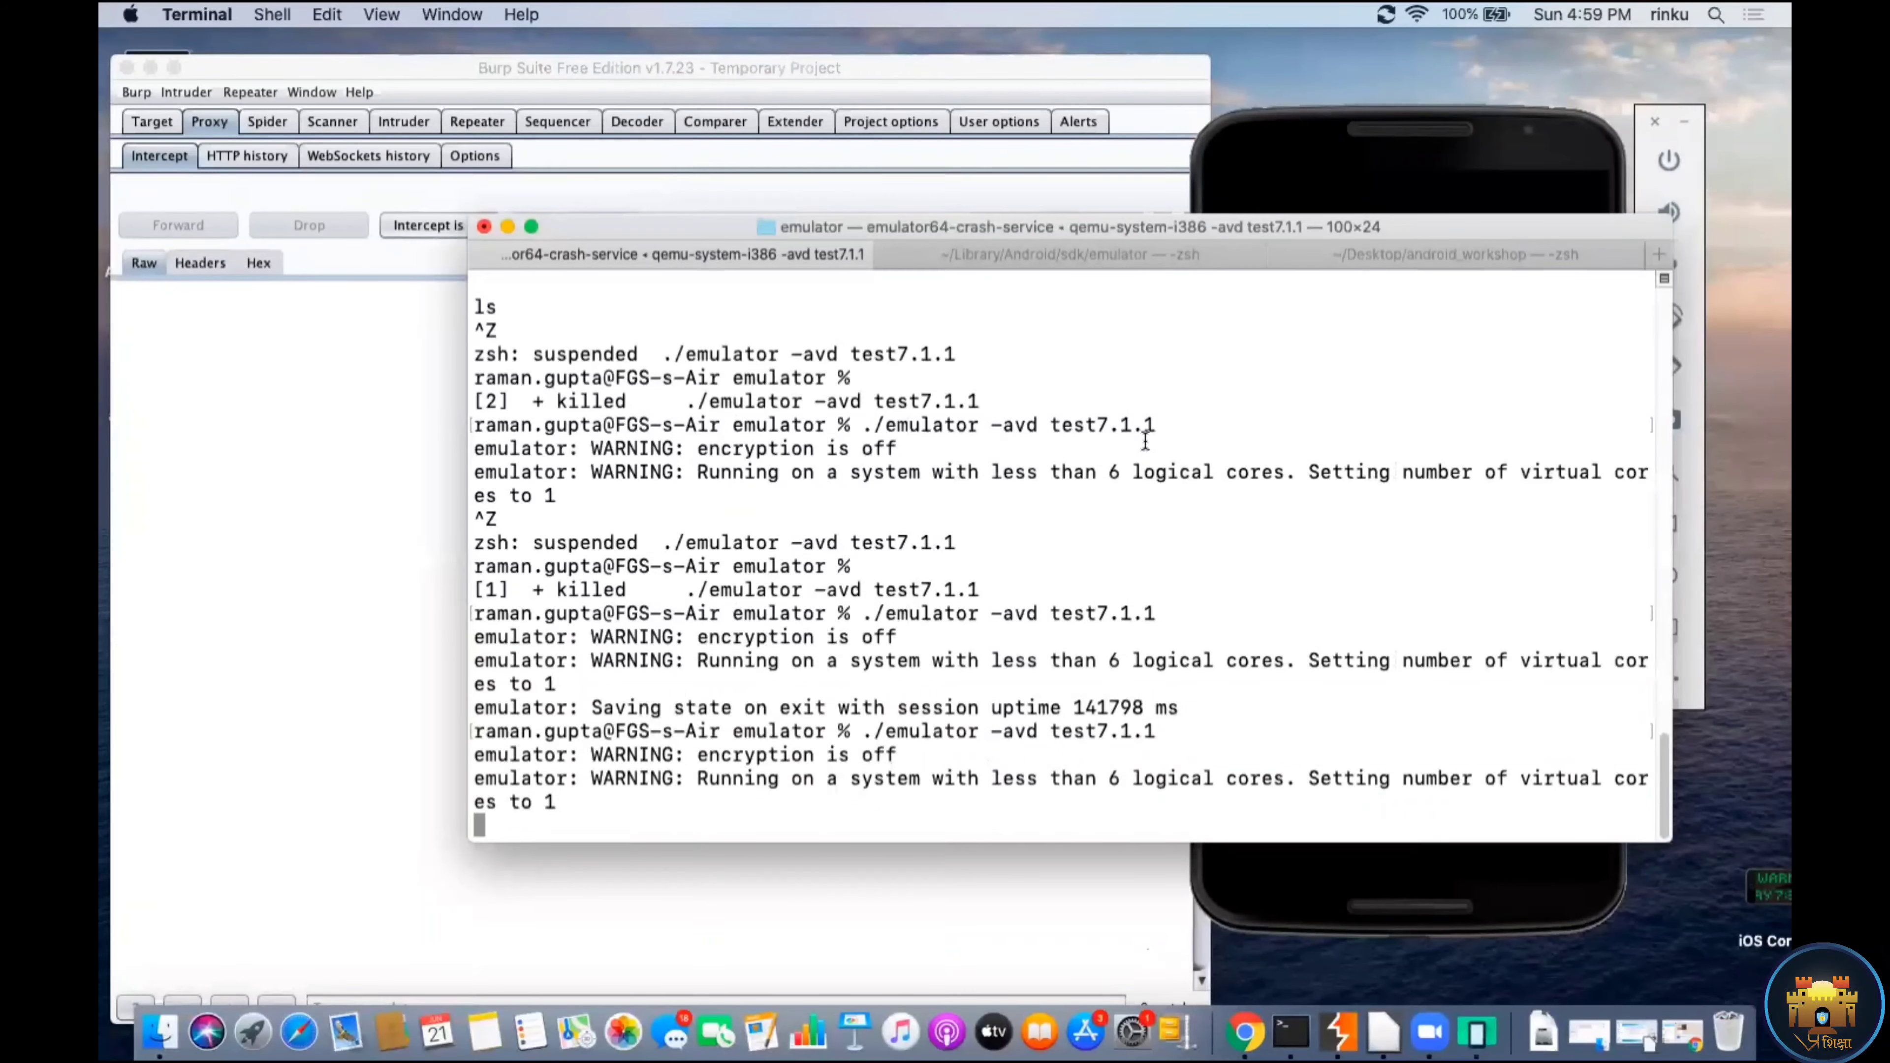
Step: Suspend the running emulator process and try to launch it with ./emulator -avd test7.1.1 -writable-system
key("ctrl+z")
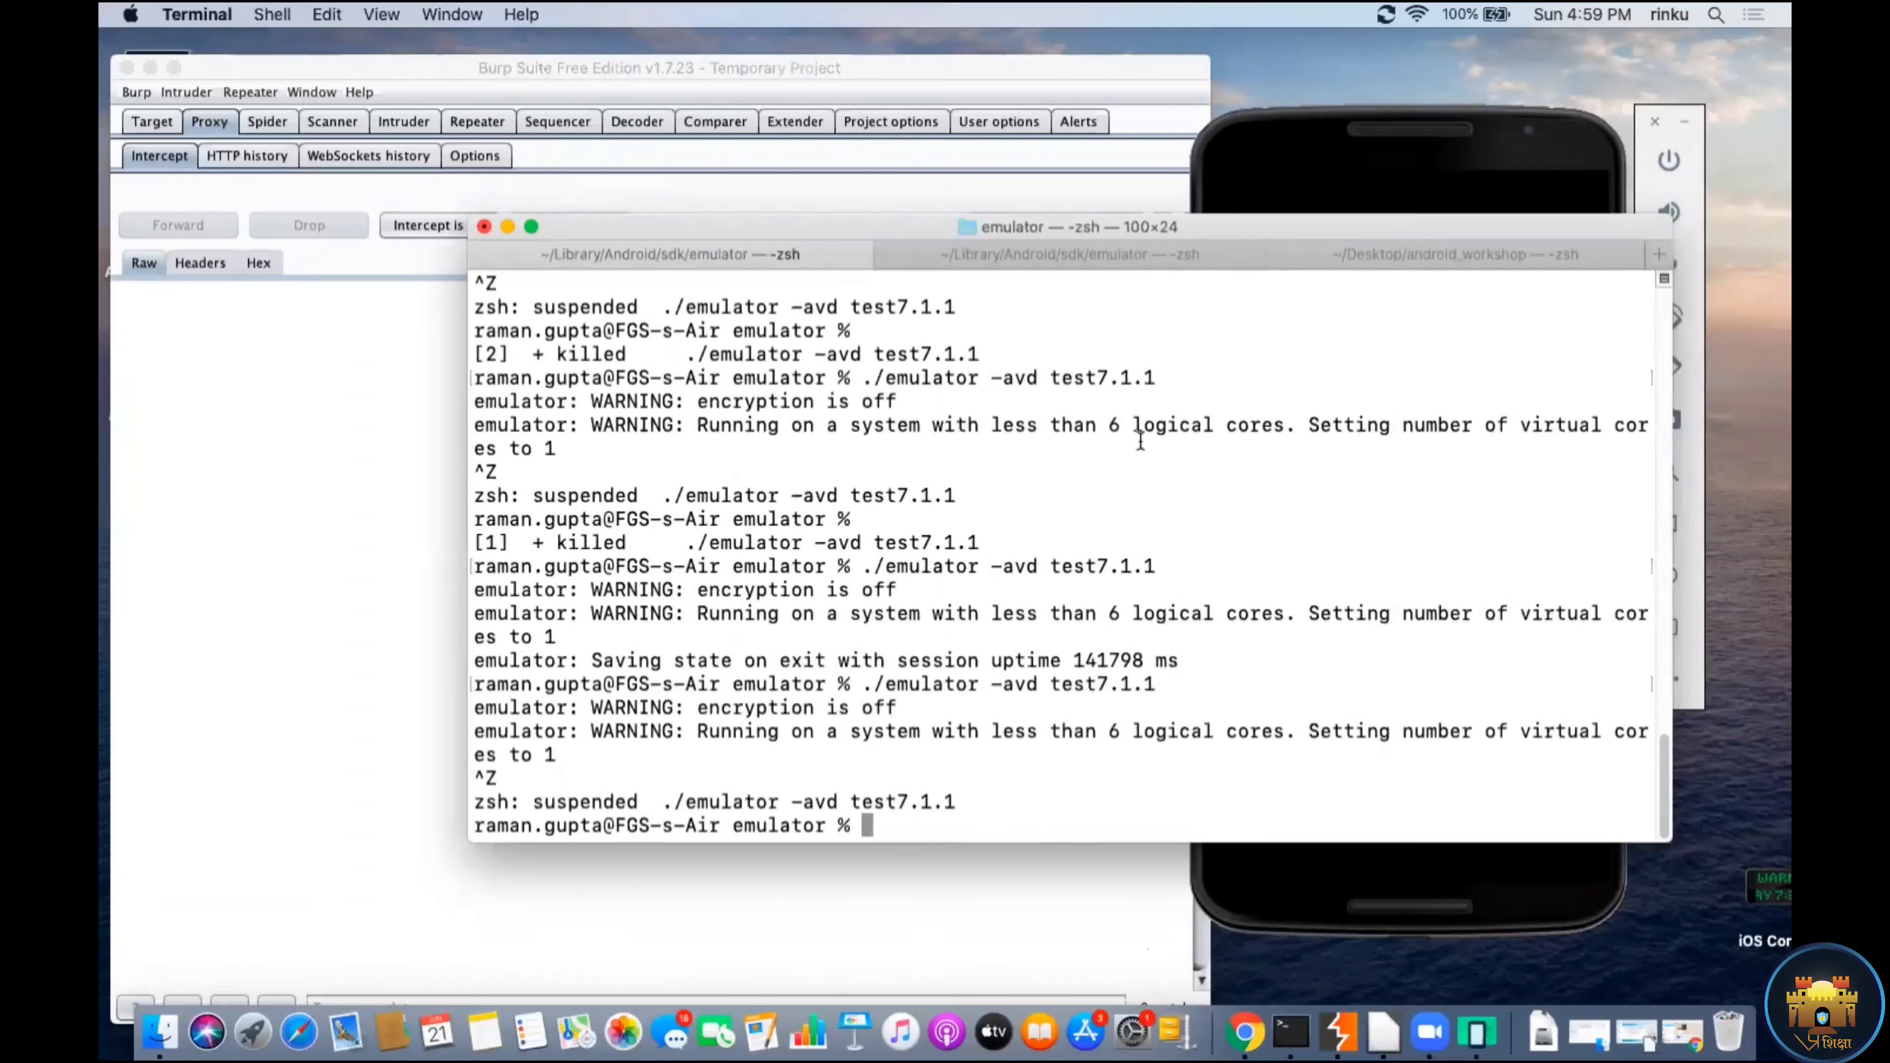
key("Up")
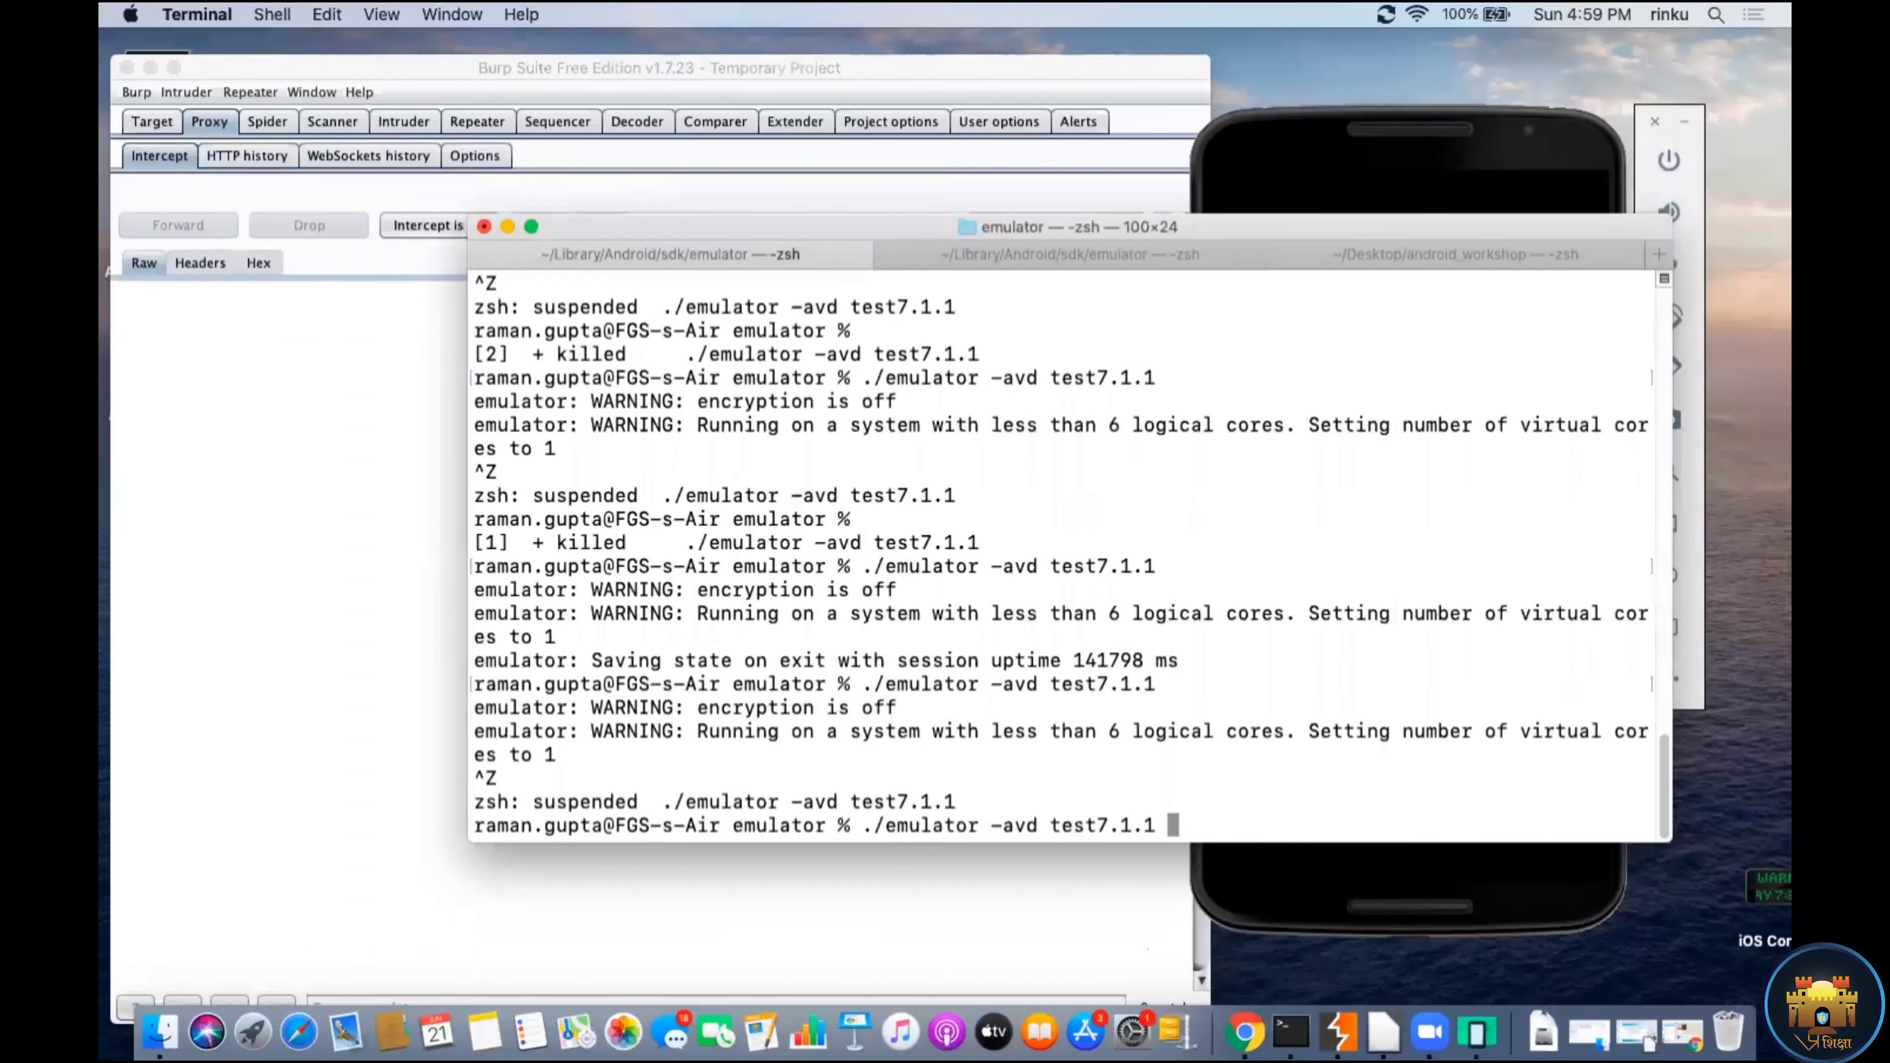
type("-writable-sy")
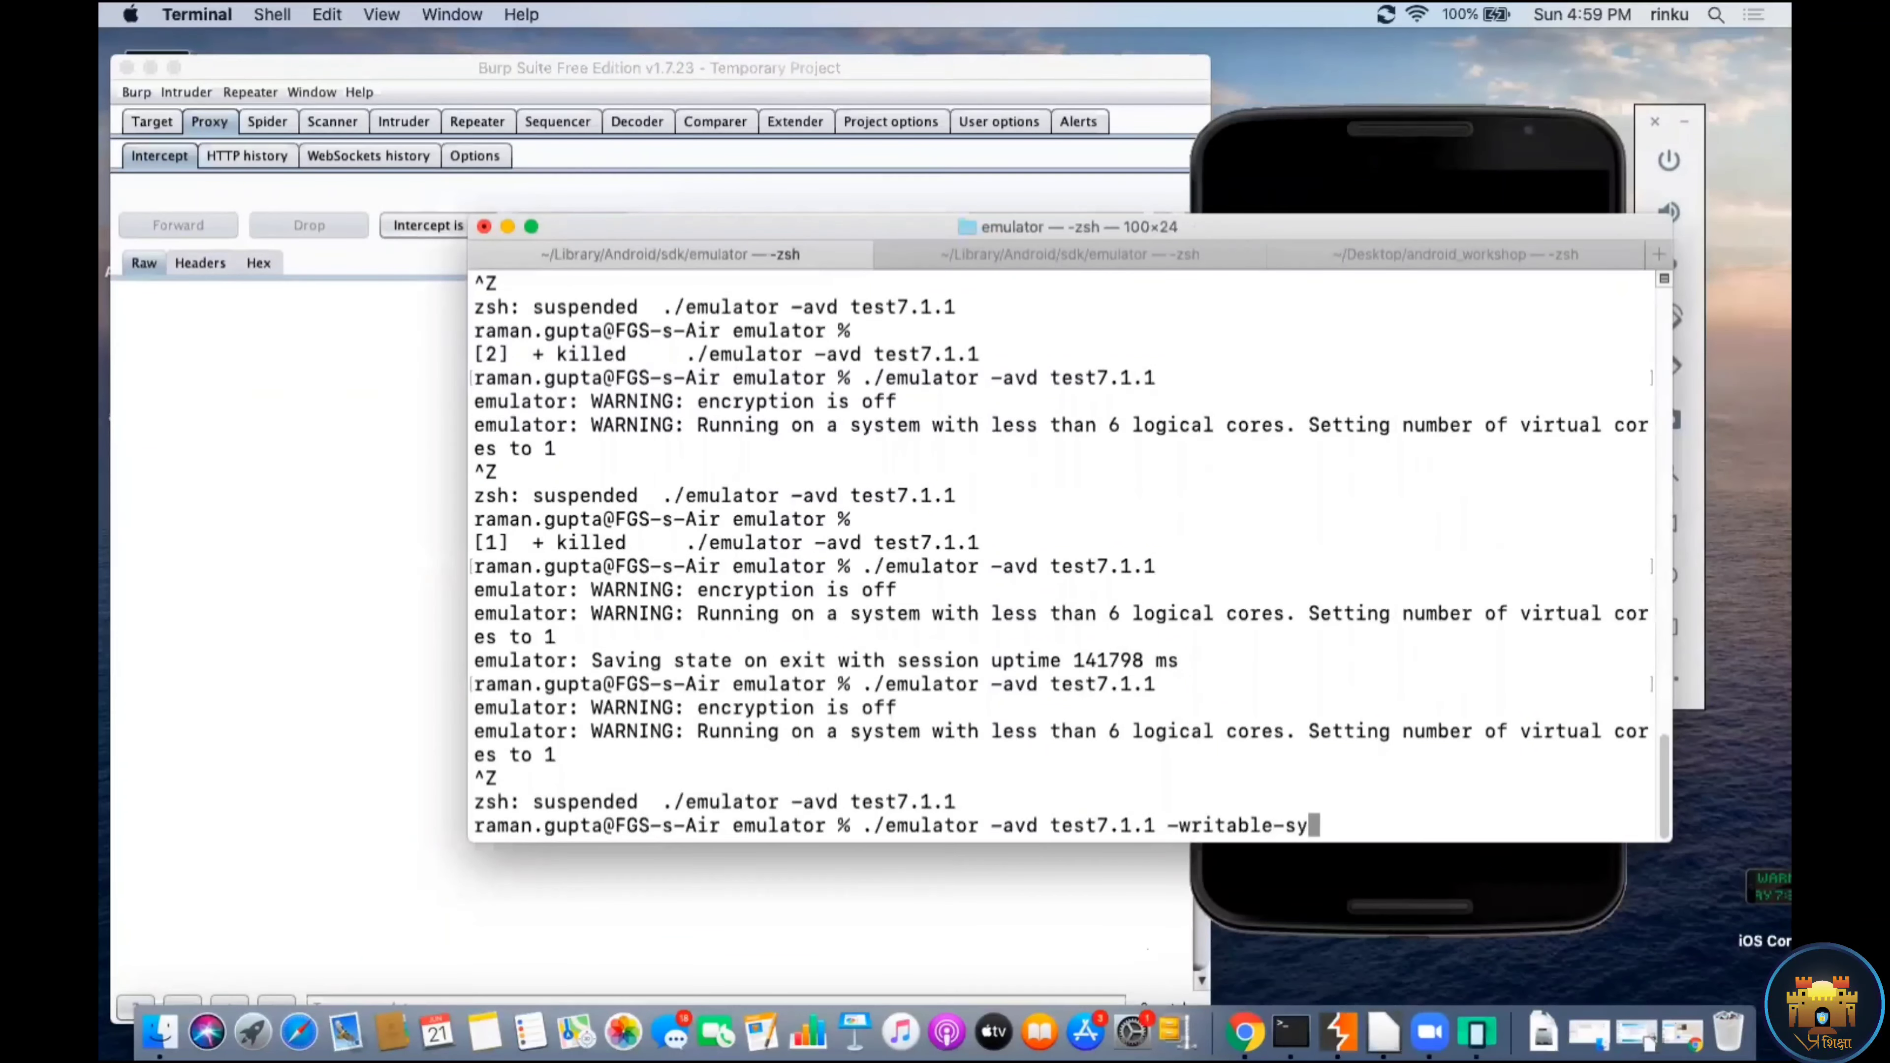
type("stem")
key("Return")
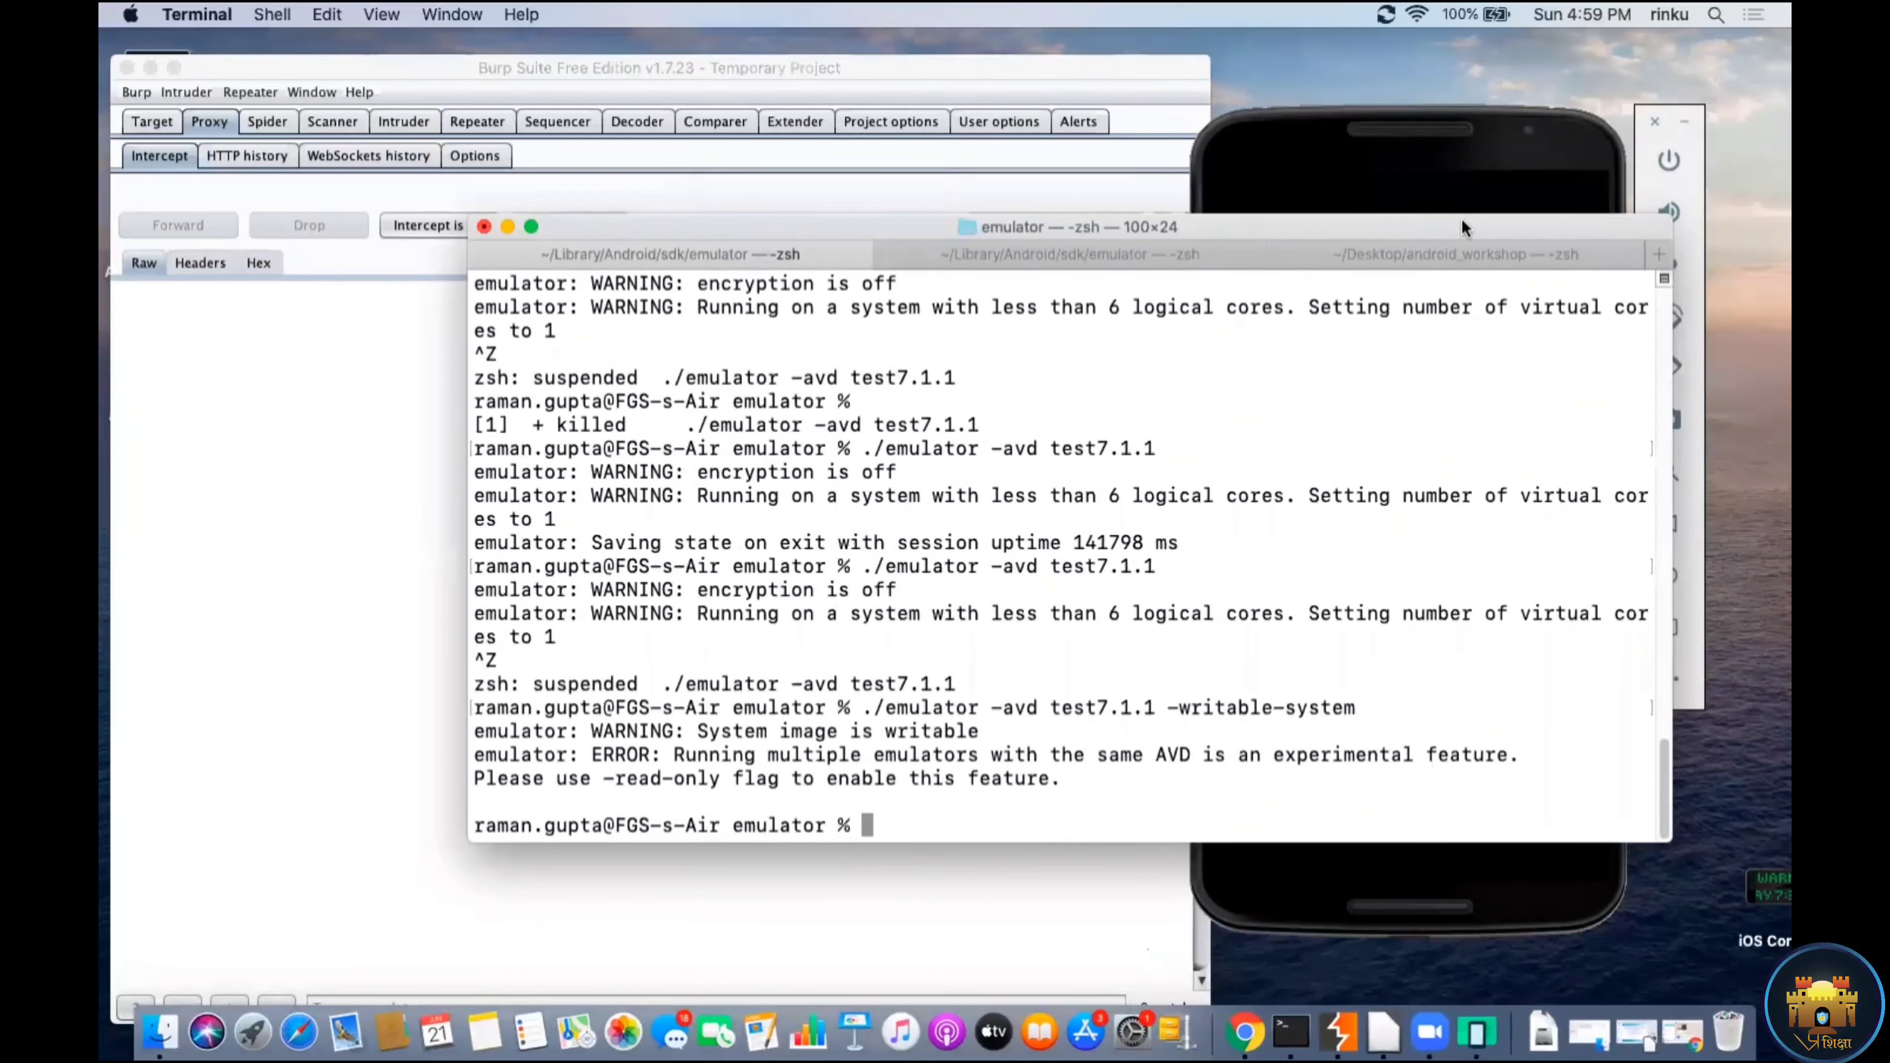
Step: Move Terminal off the phone window and force quit the unresponsive emulator
left_click_drag(1462, 219, 1049, 188)
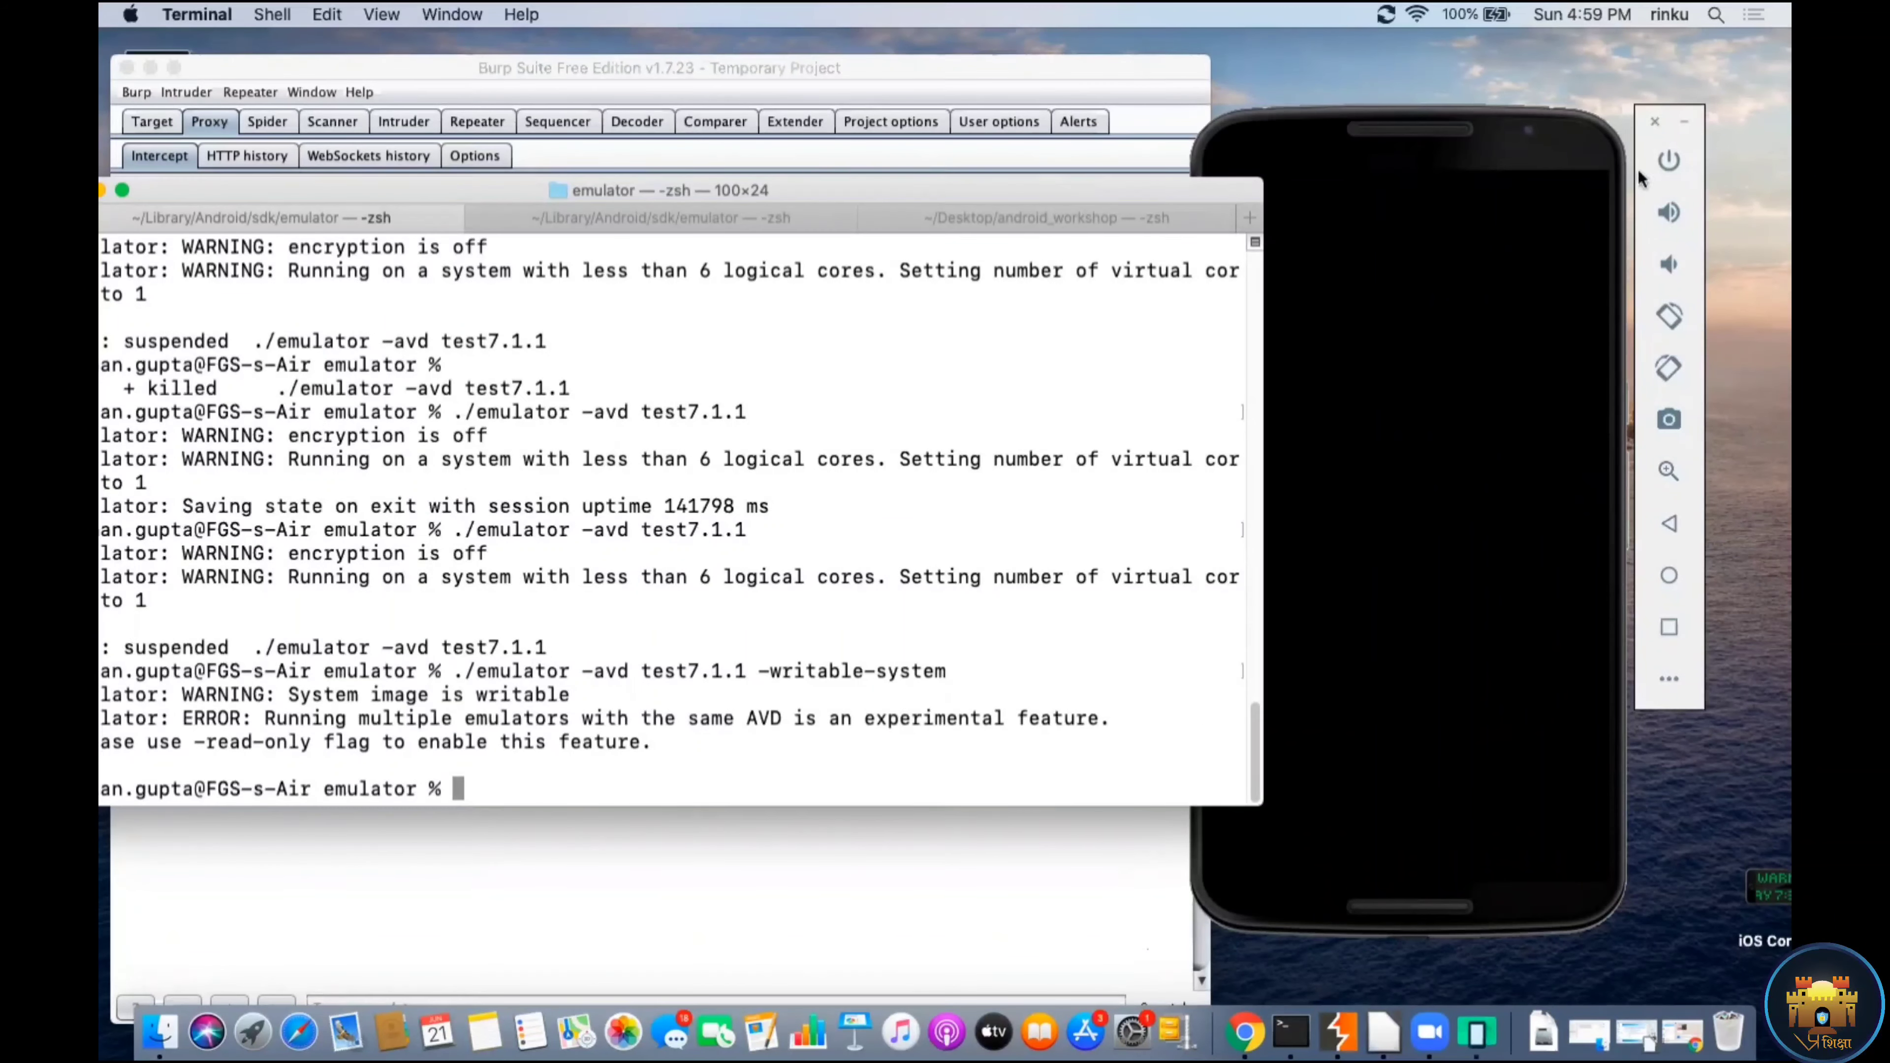
left_click(1477, 1033)
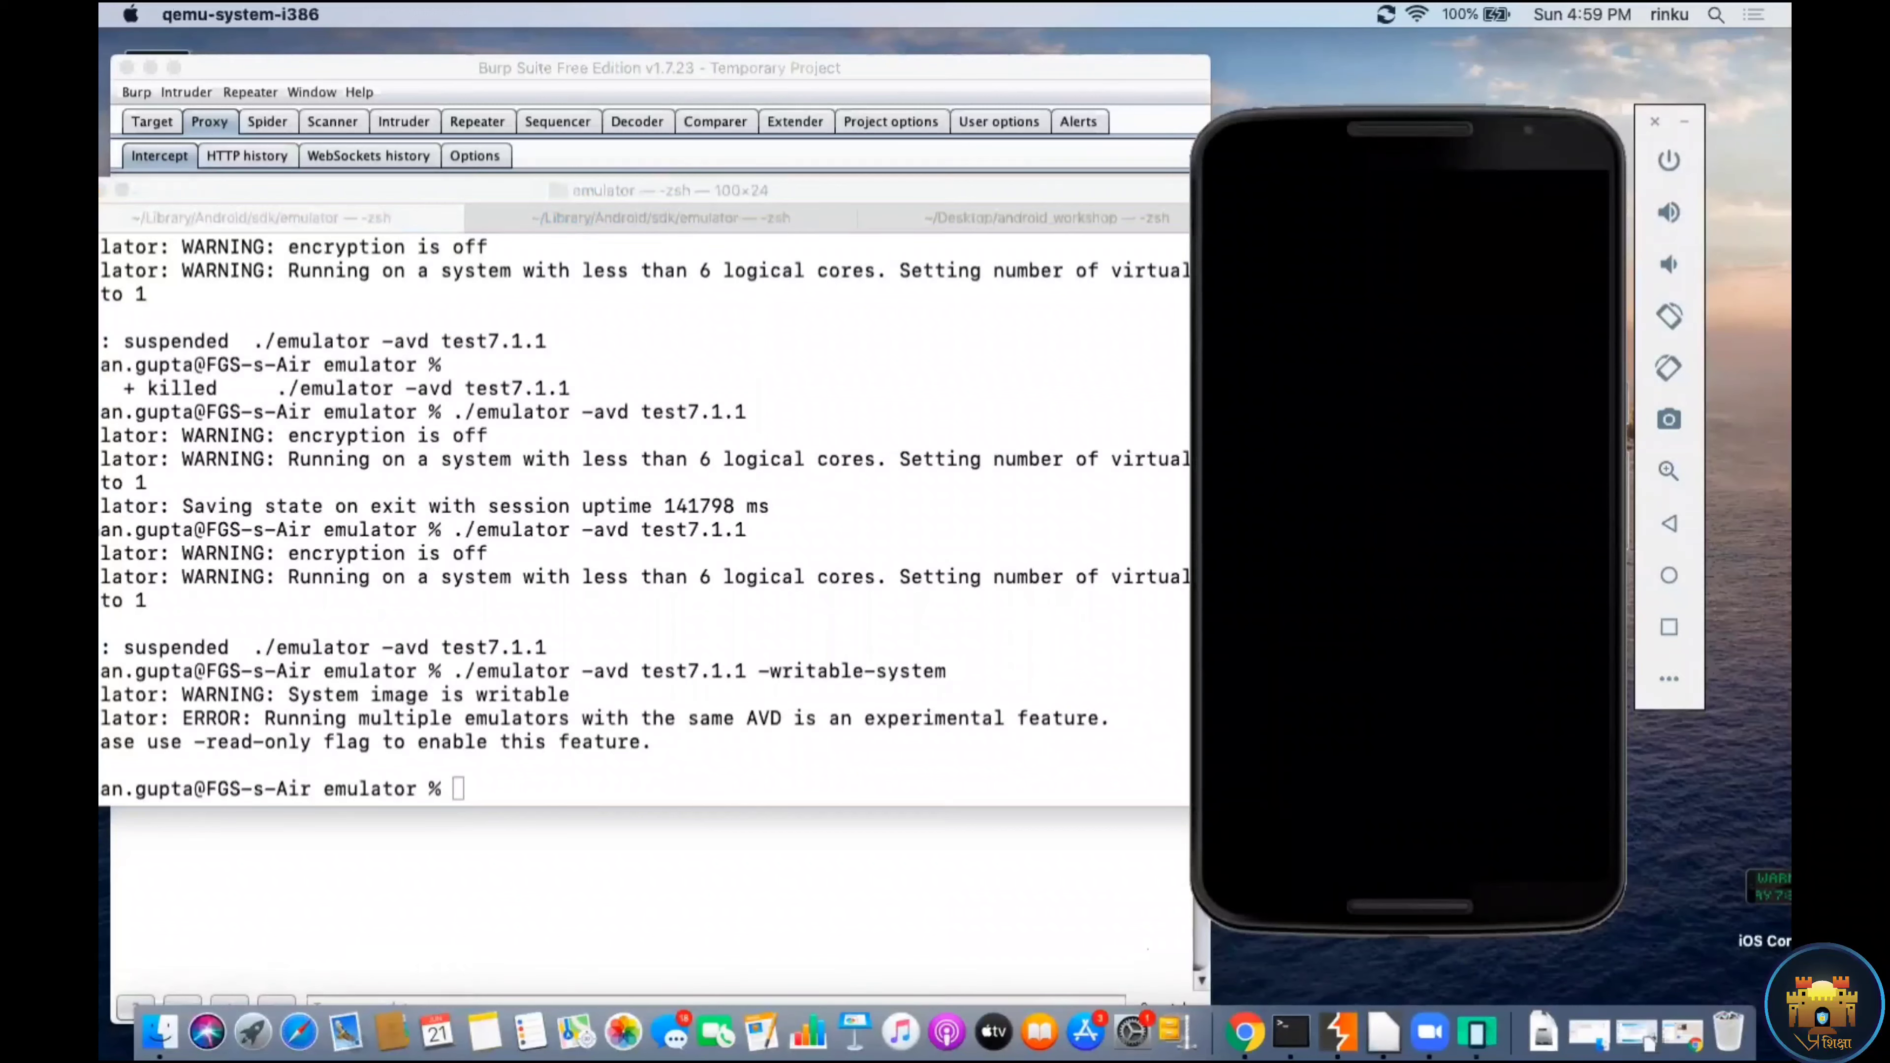
right_click(1479, 1034)
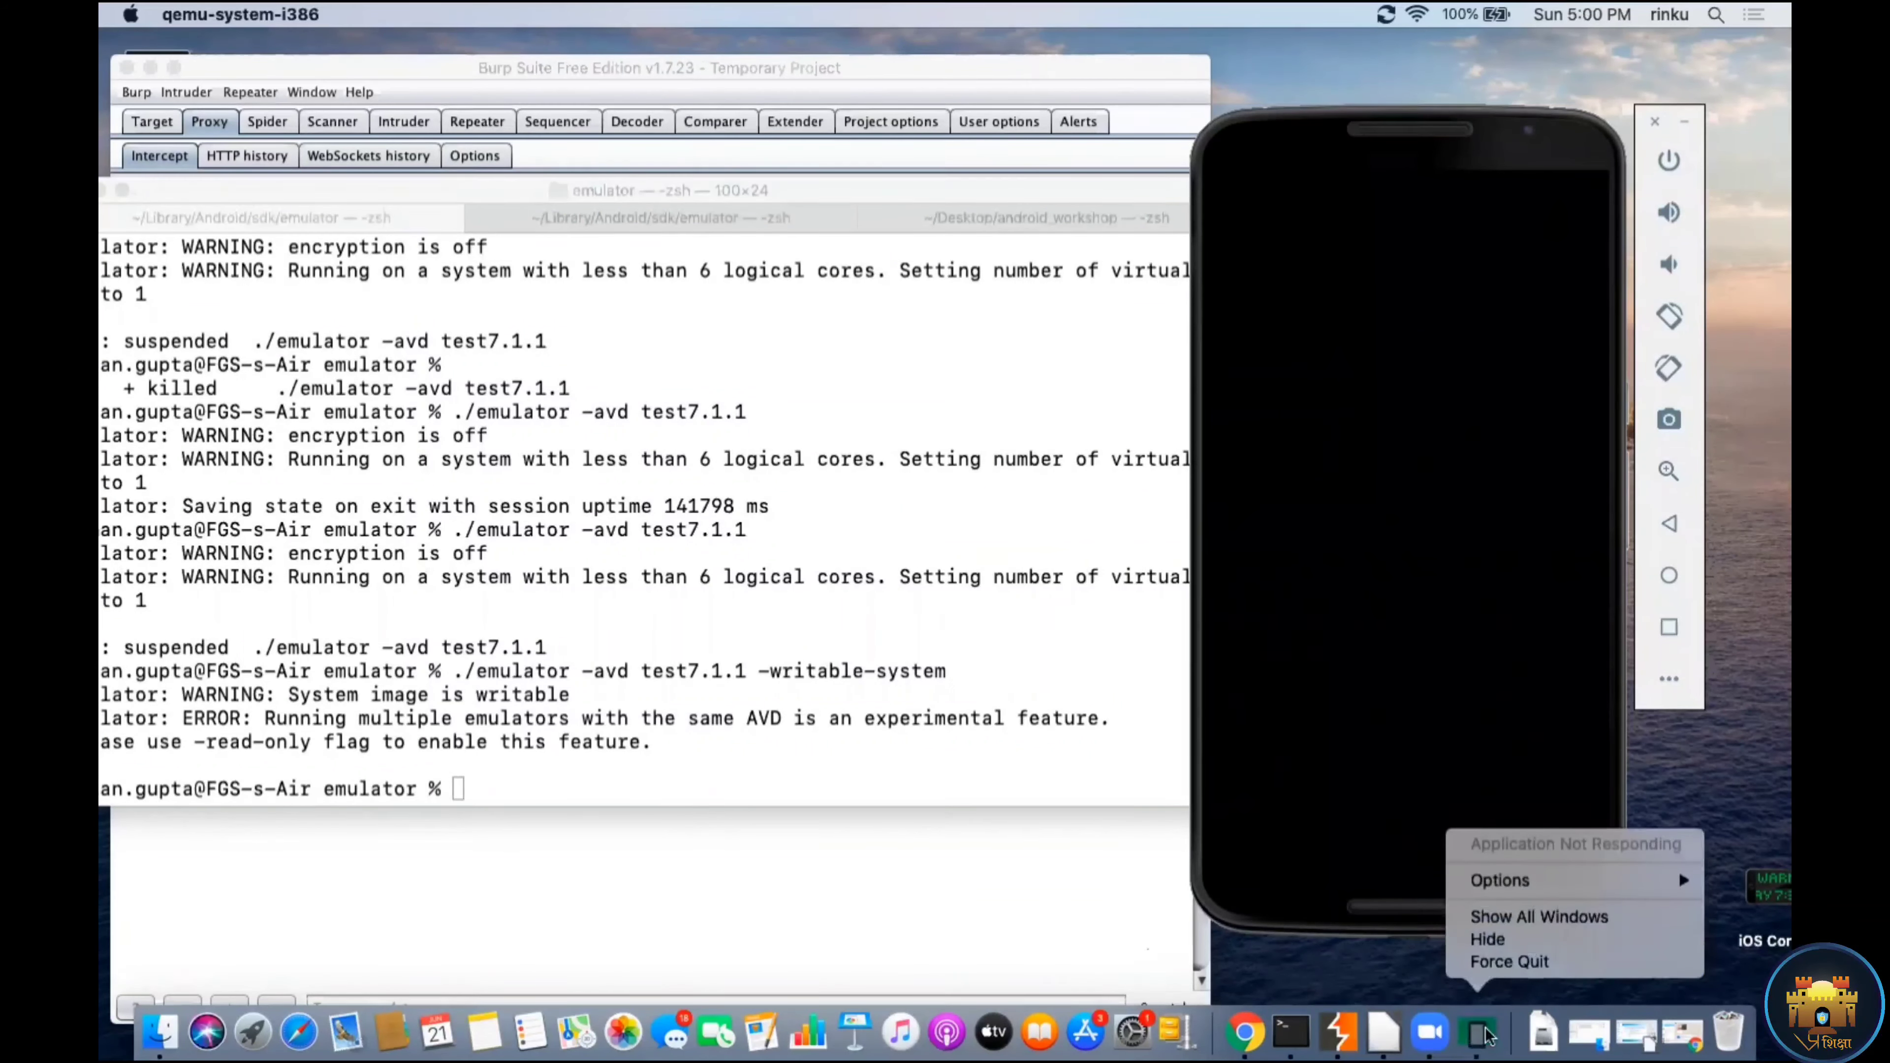
left_click(1506, 965)
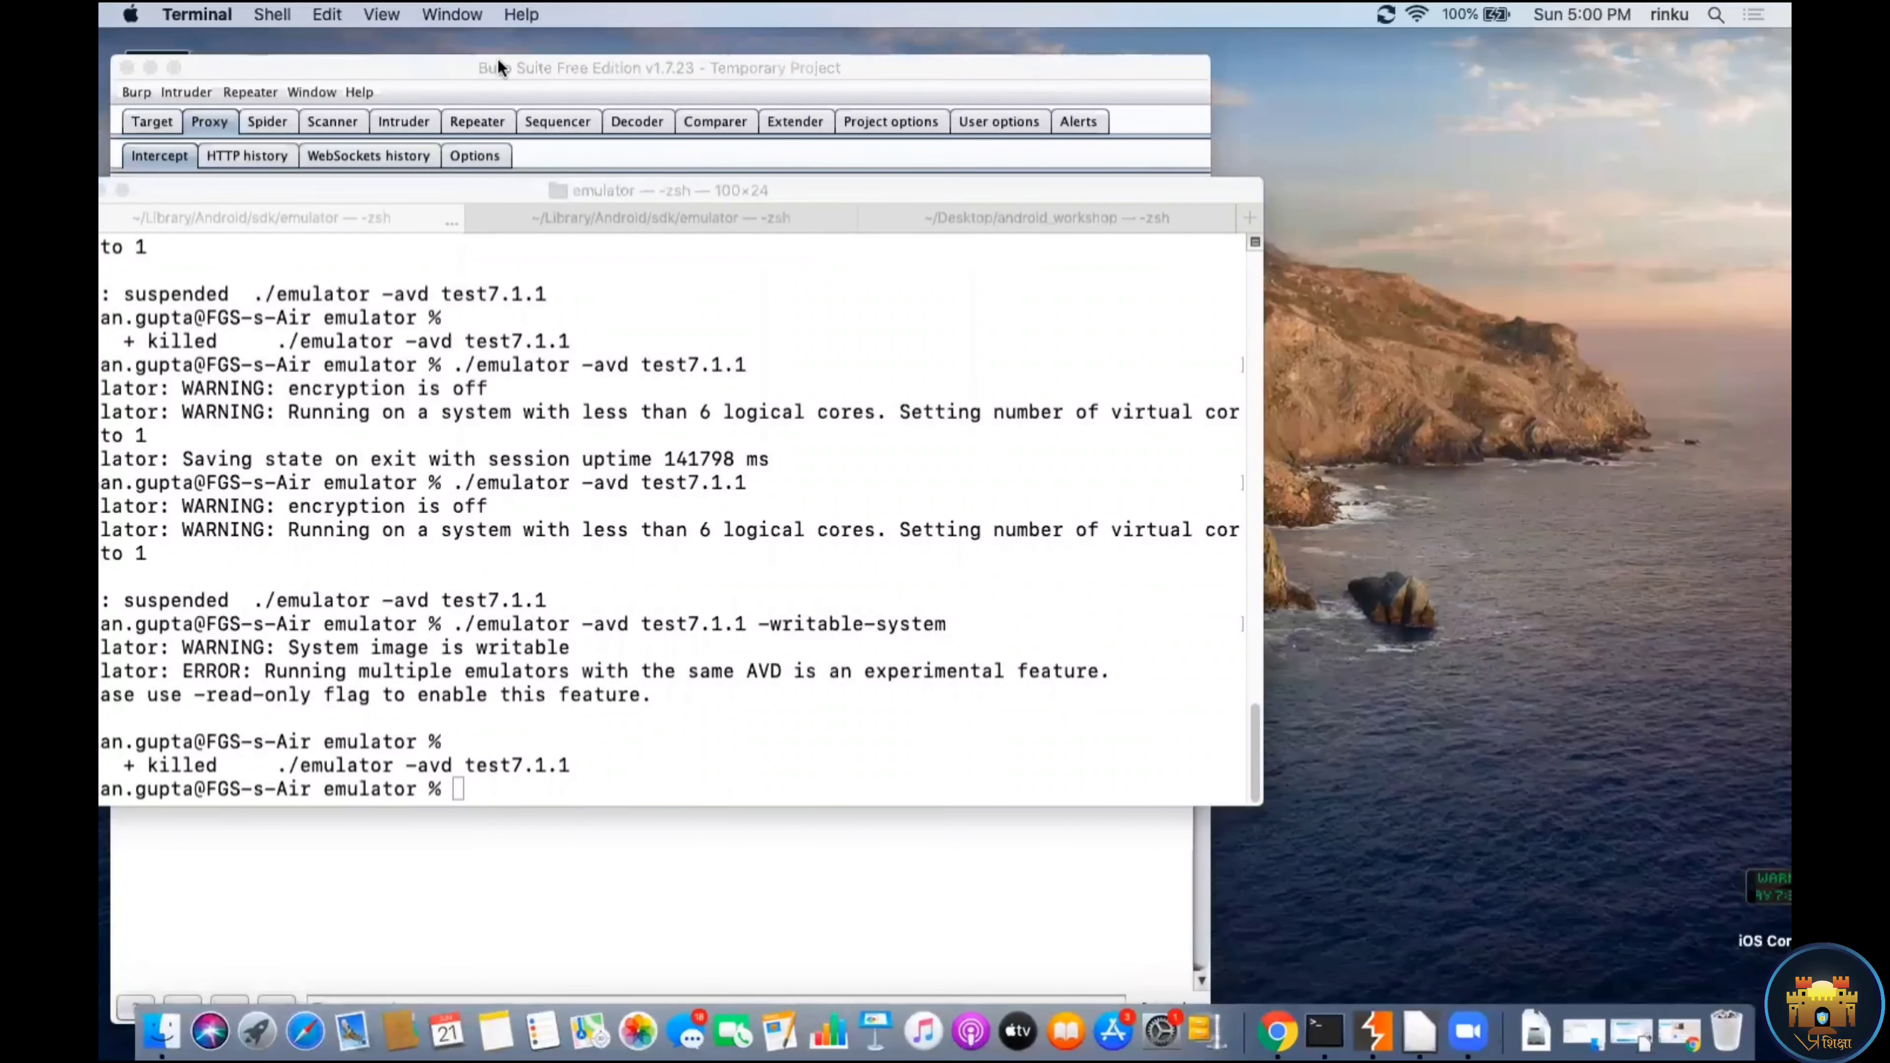
Step: Reposition Terminal and rerun ./emulator -avd test7.1.1 -writable-system in the session that launched the emulator before
left_click(580, 215)
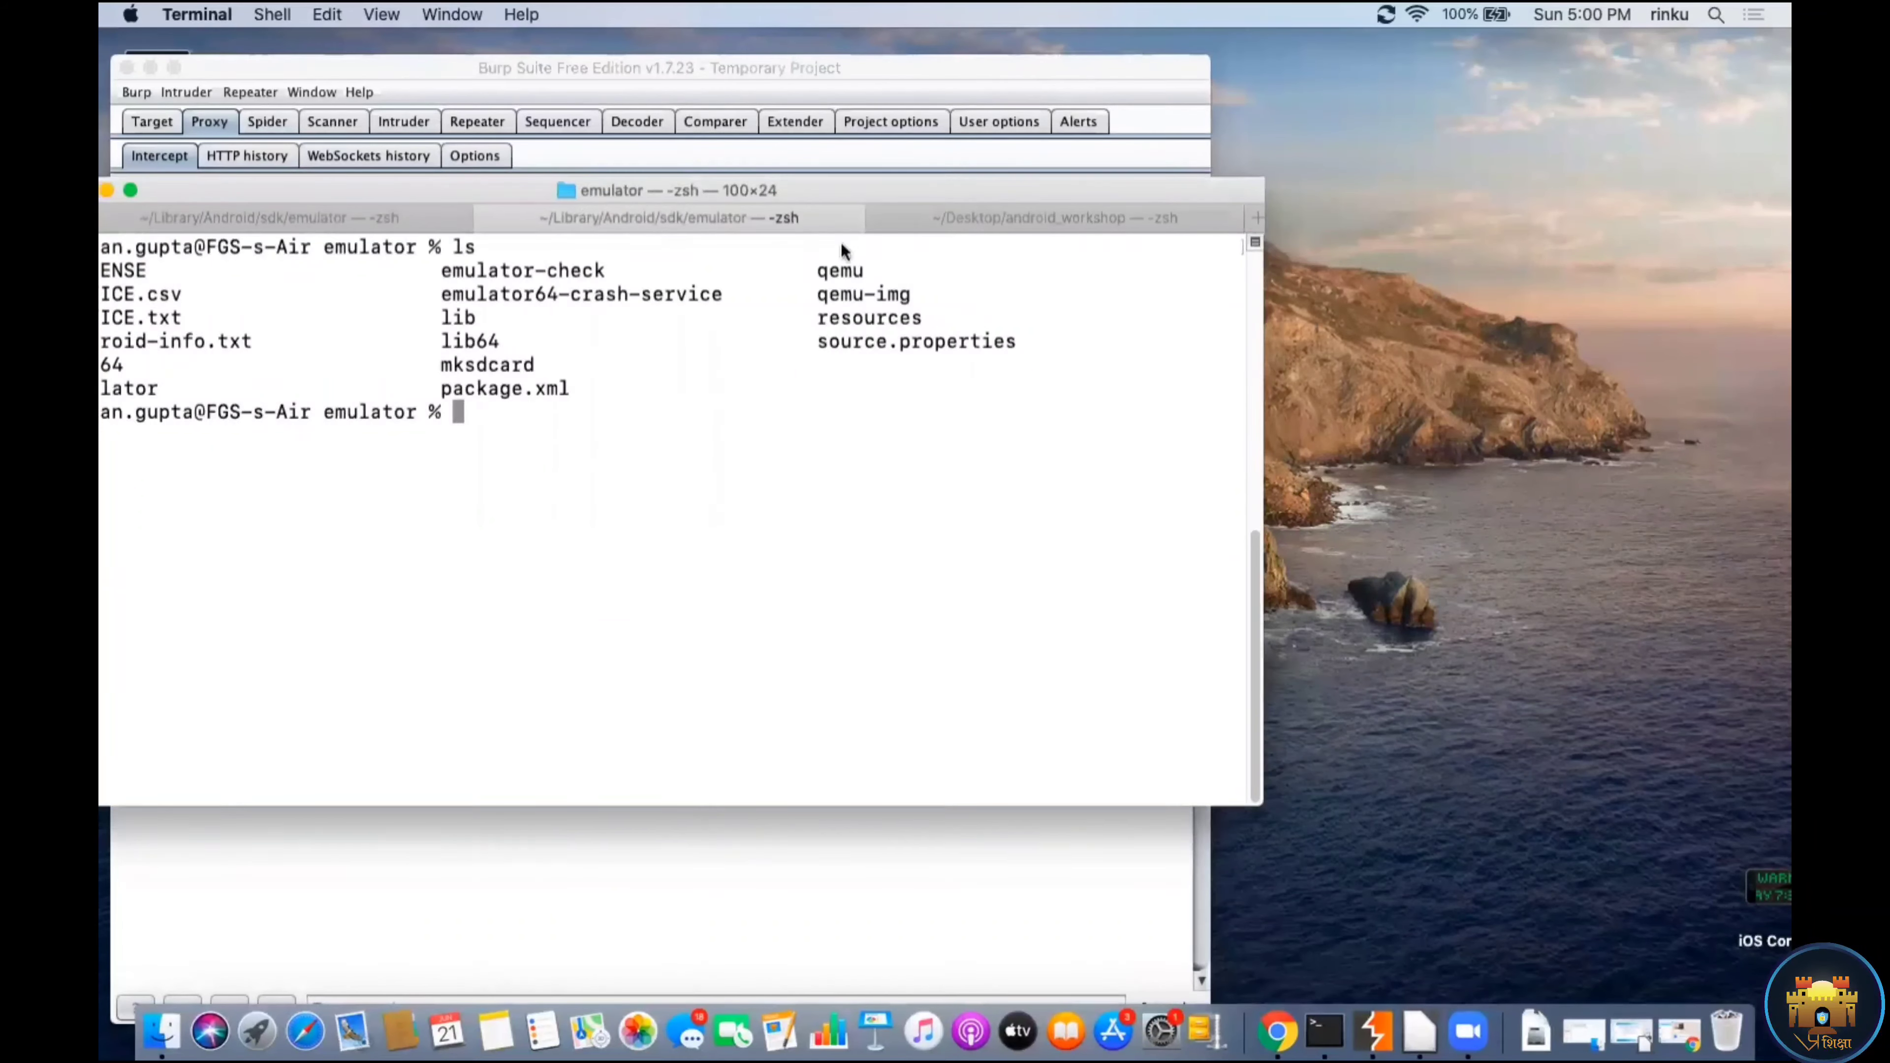
left_click_drag(282, 190, 660, 260)
left_click(660, 289)
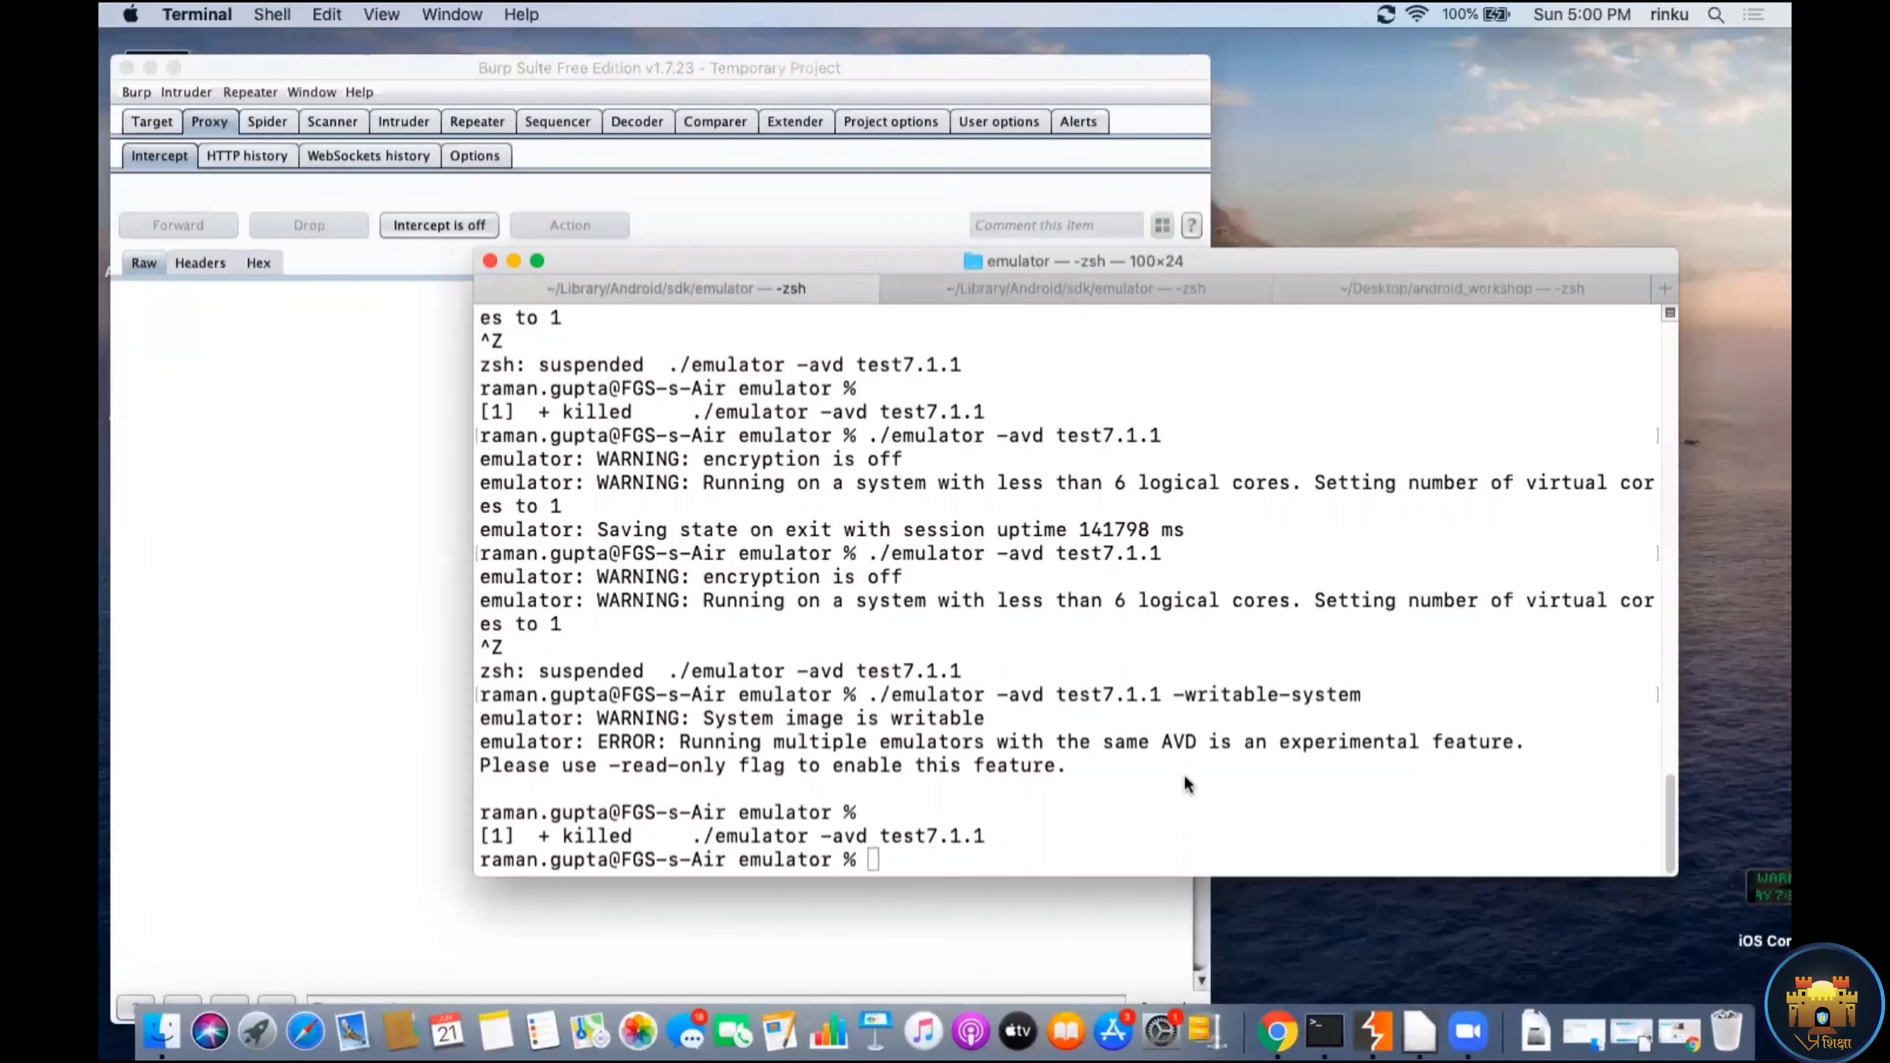
left_click(1080, 778)
key("Up")
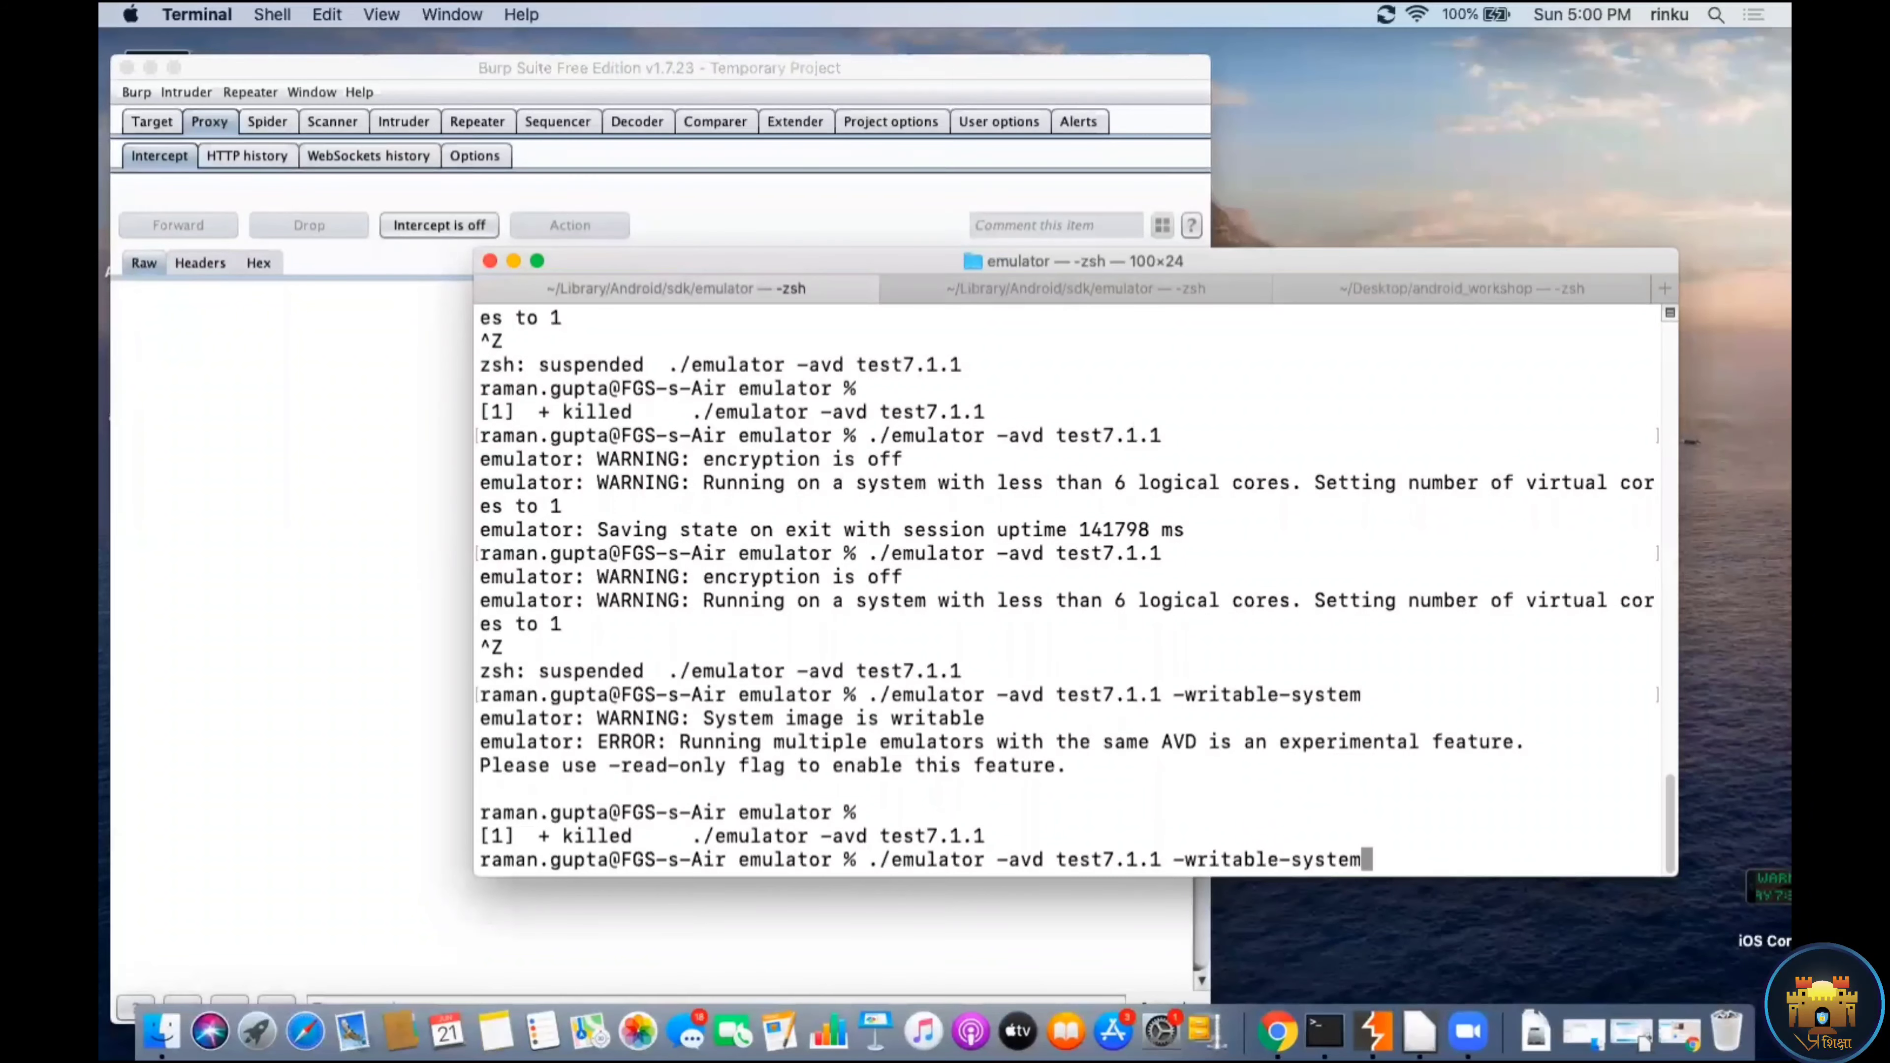
key("Return")
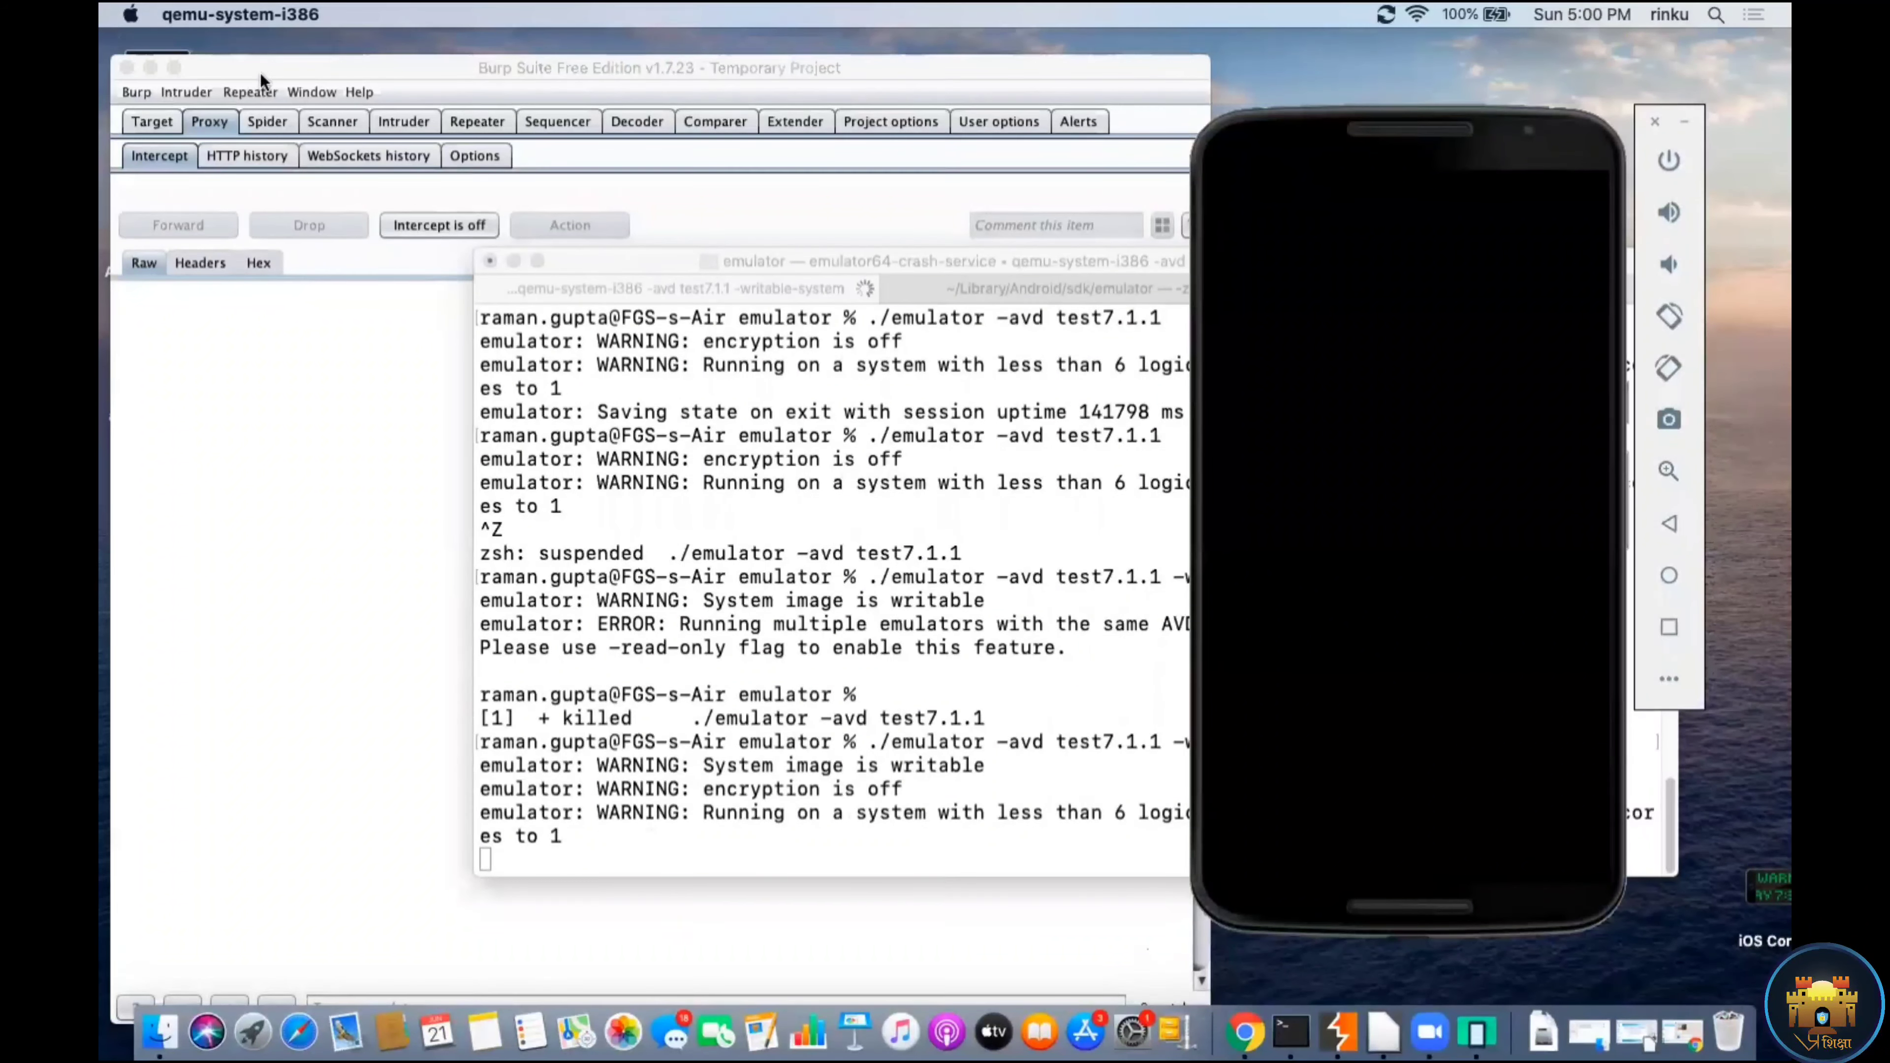
Step: Arrange the Burp and emulator windows side by side, switch Terminal to the android_workshop session, and narrow it to 85 columns beside the phone
left_click_drag(282, 71, 335, 124)
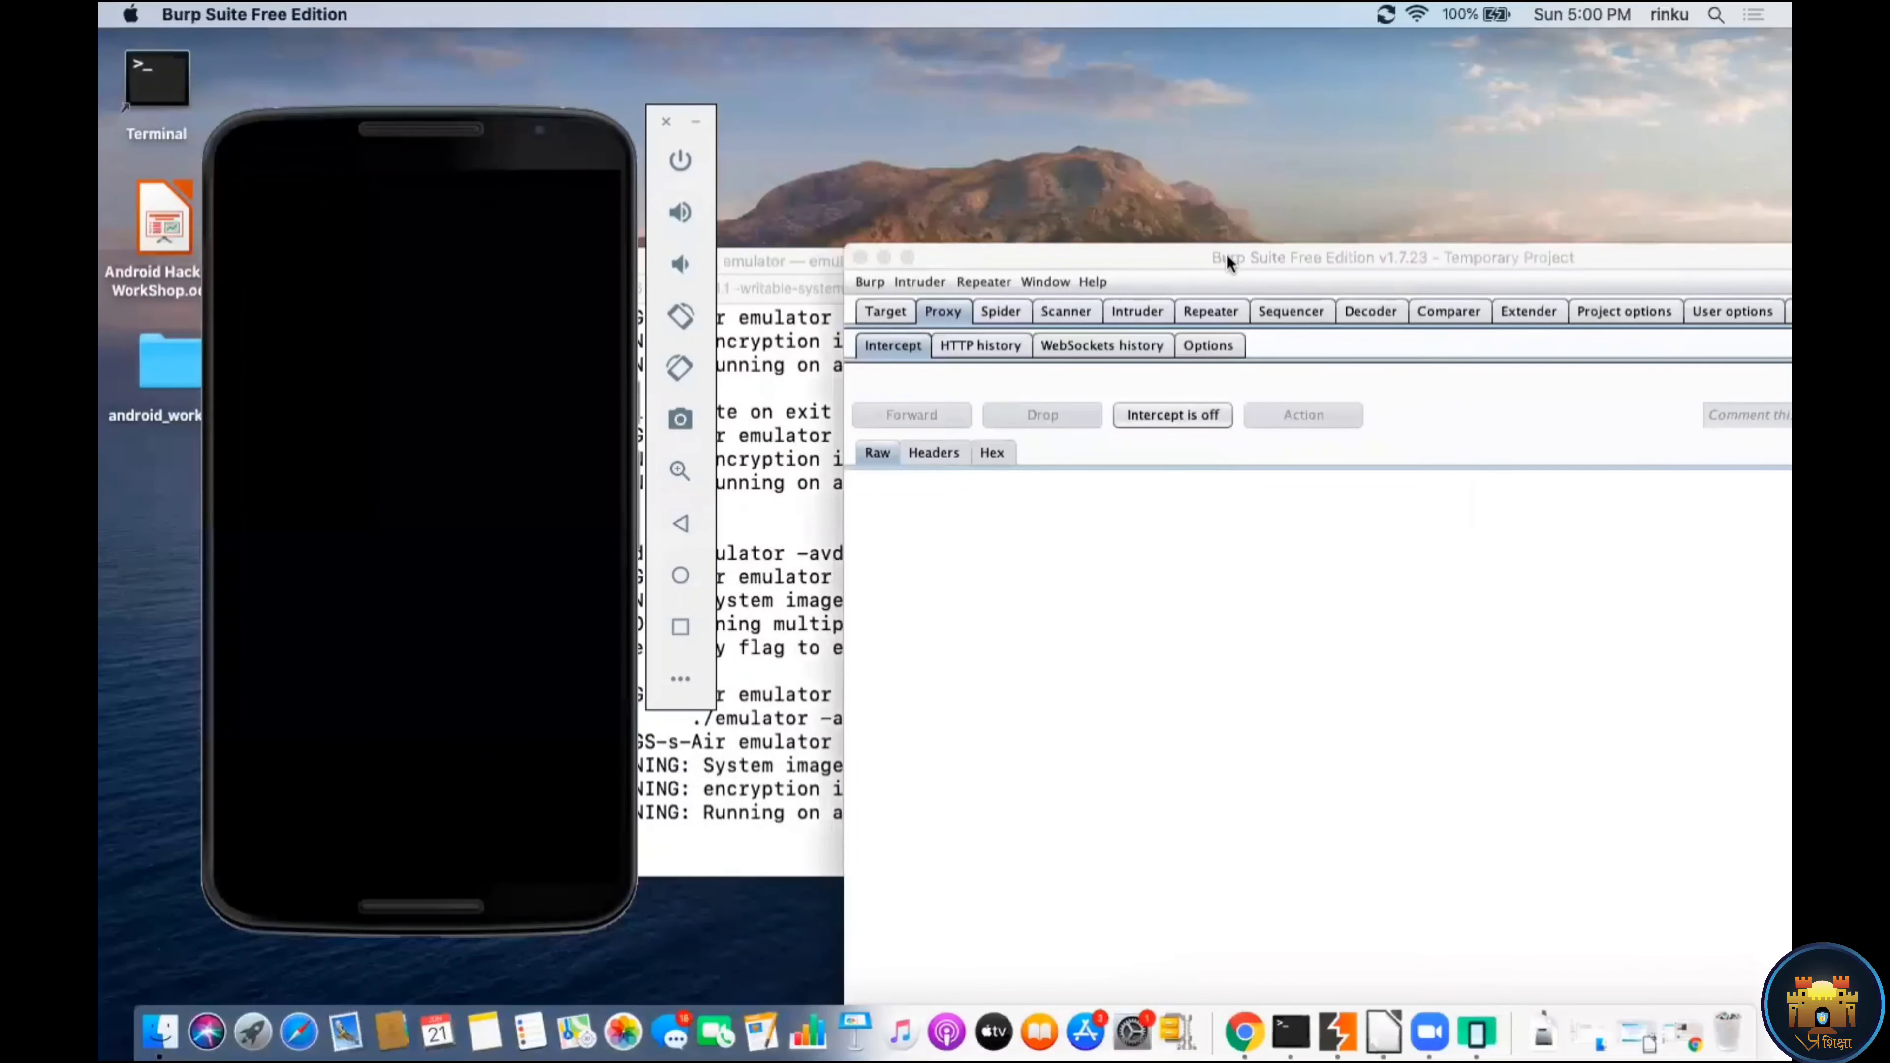
left_click_drag(1226, 252, 1181, 149)
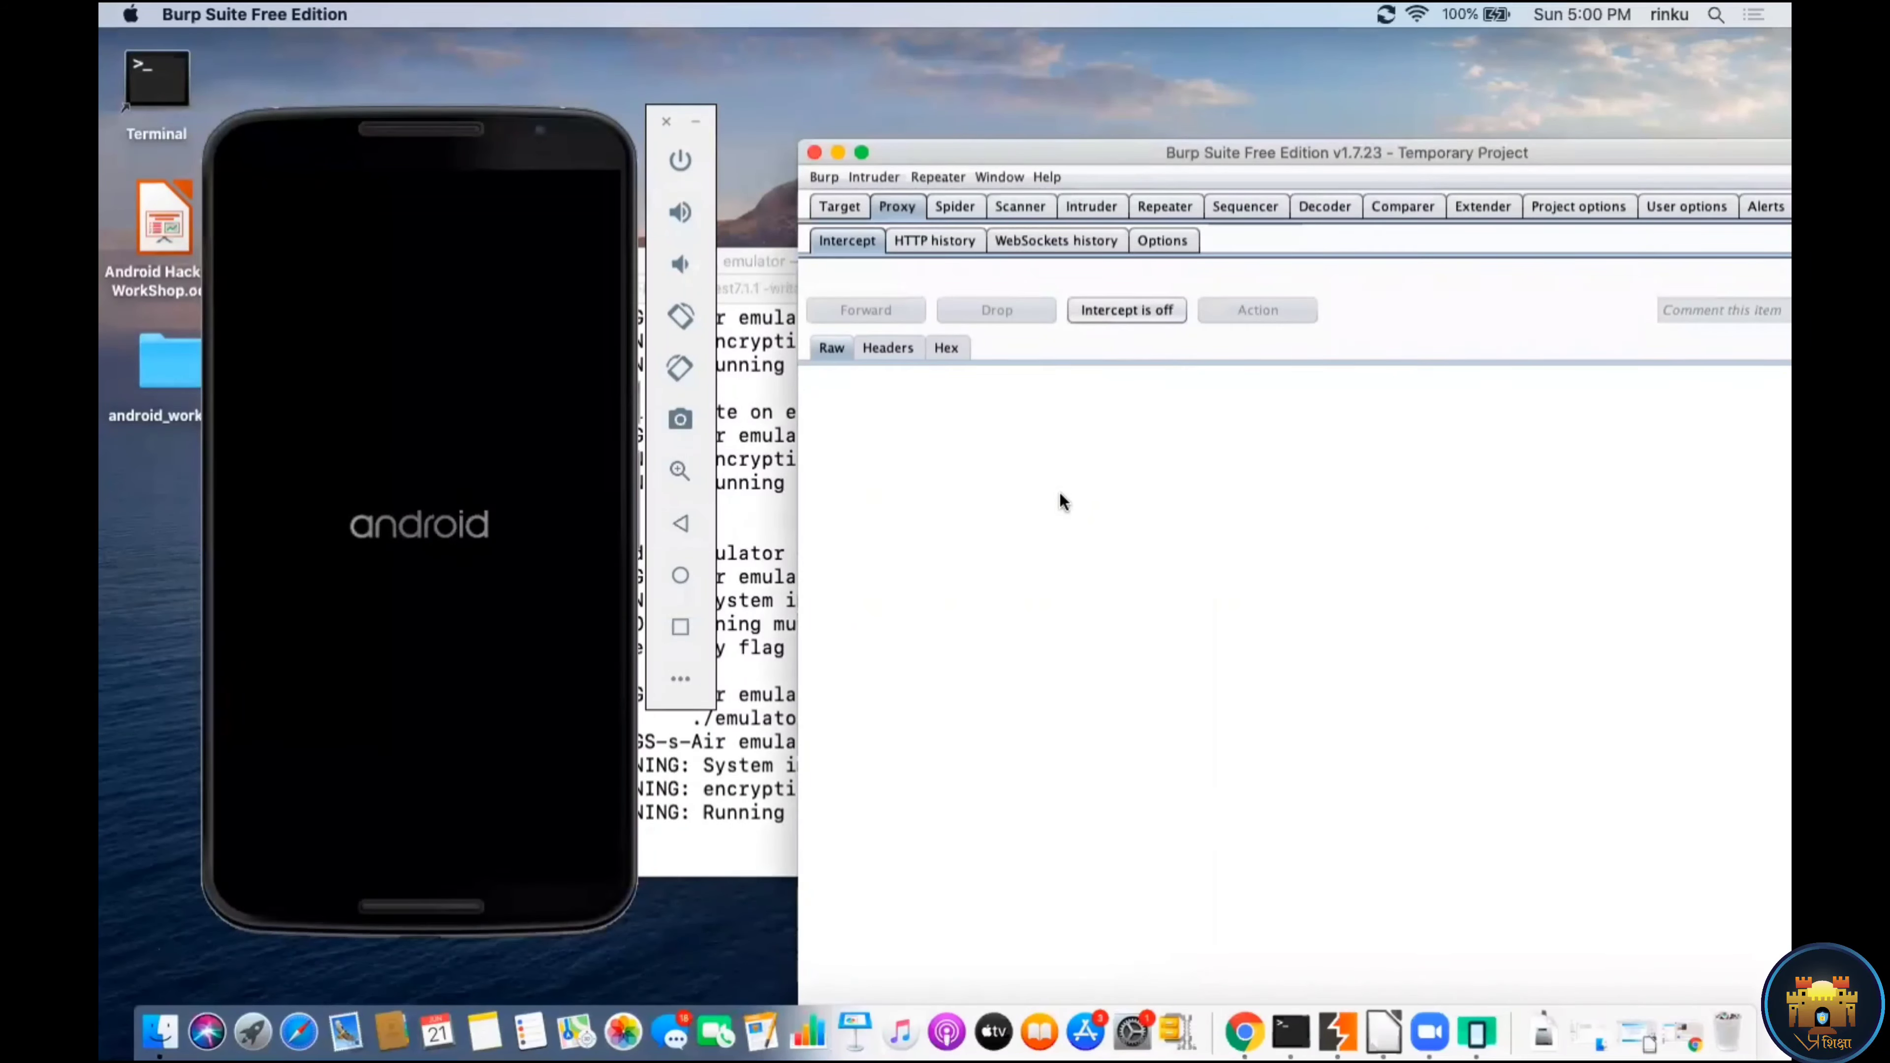
left_click(1291, 1031)
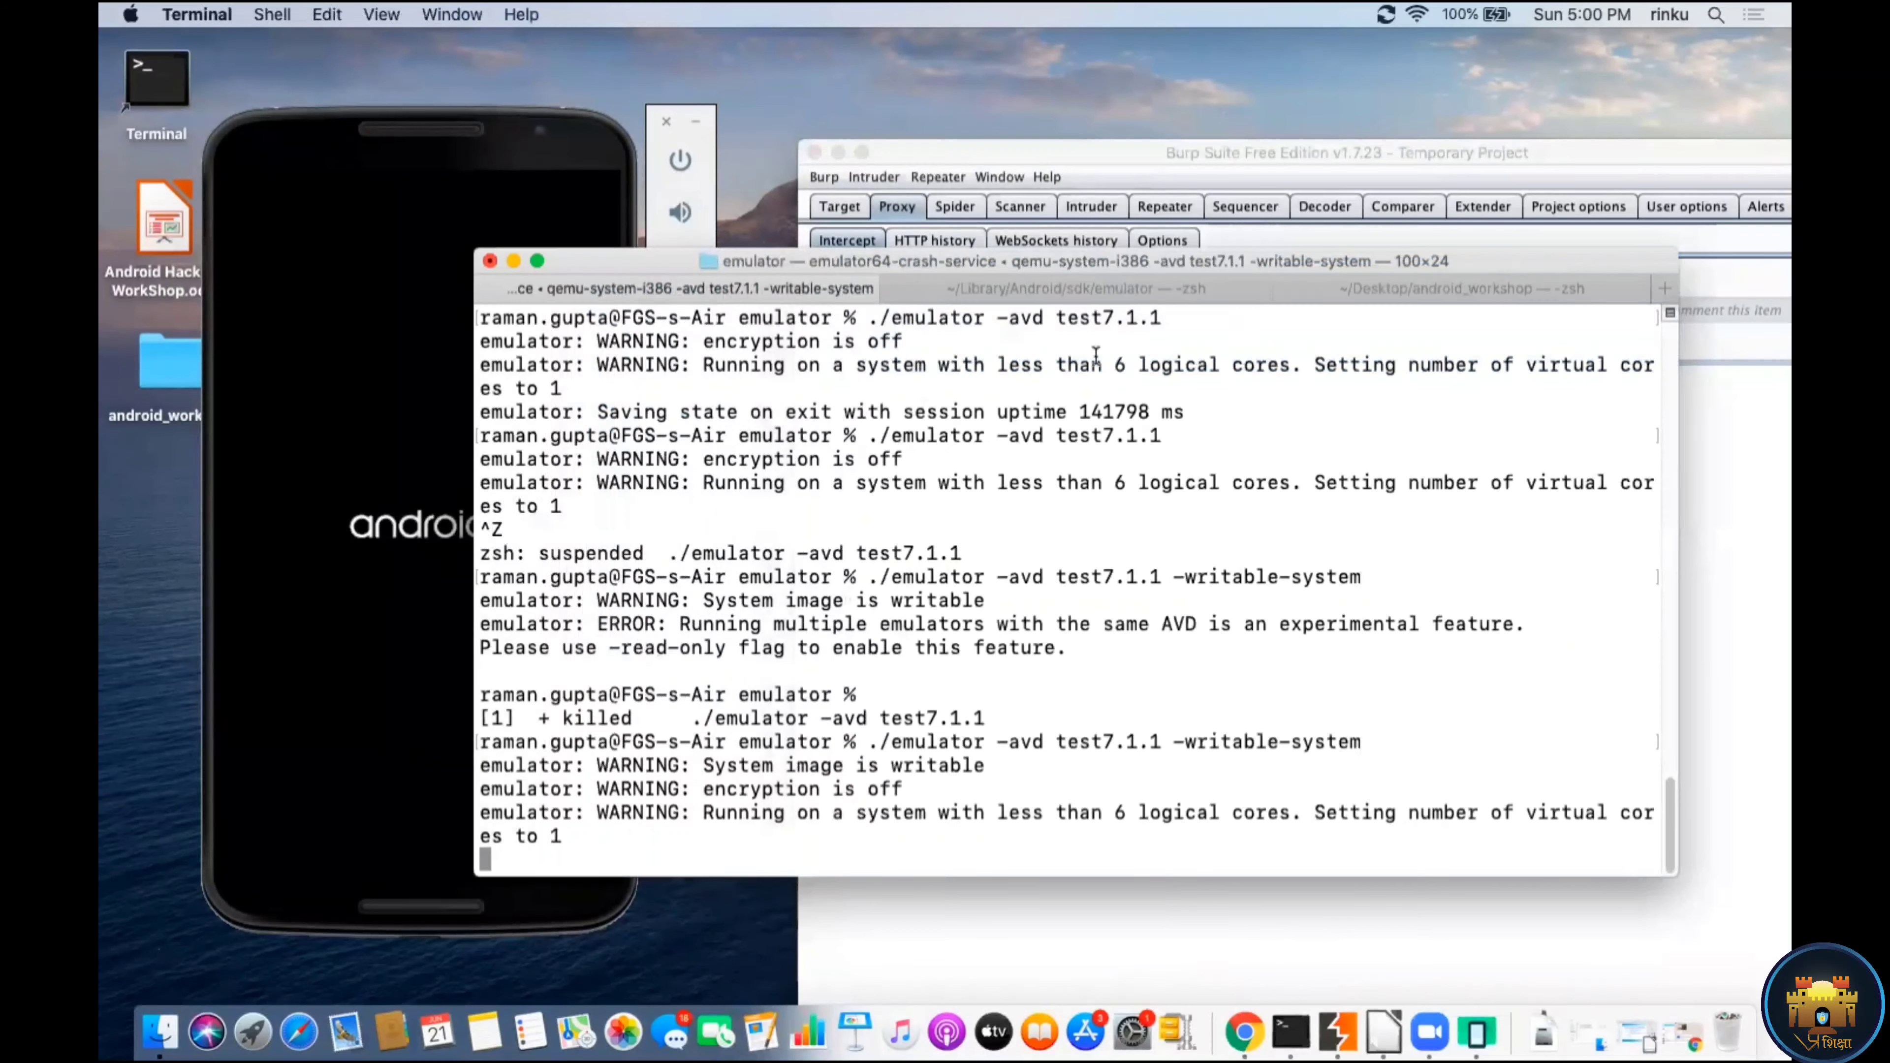
left_click(1361, 287)
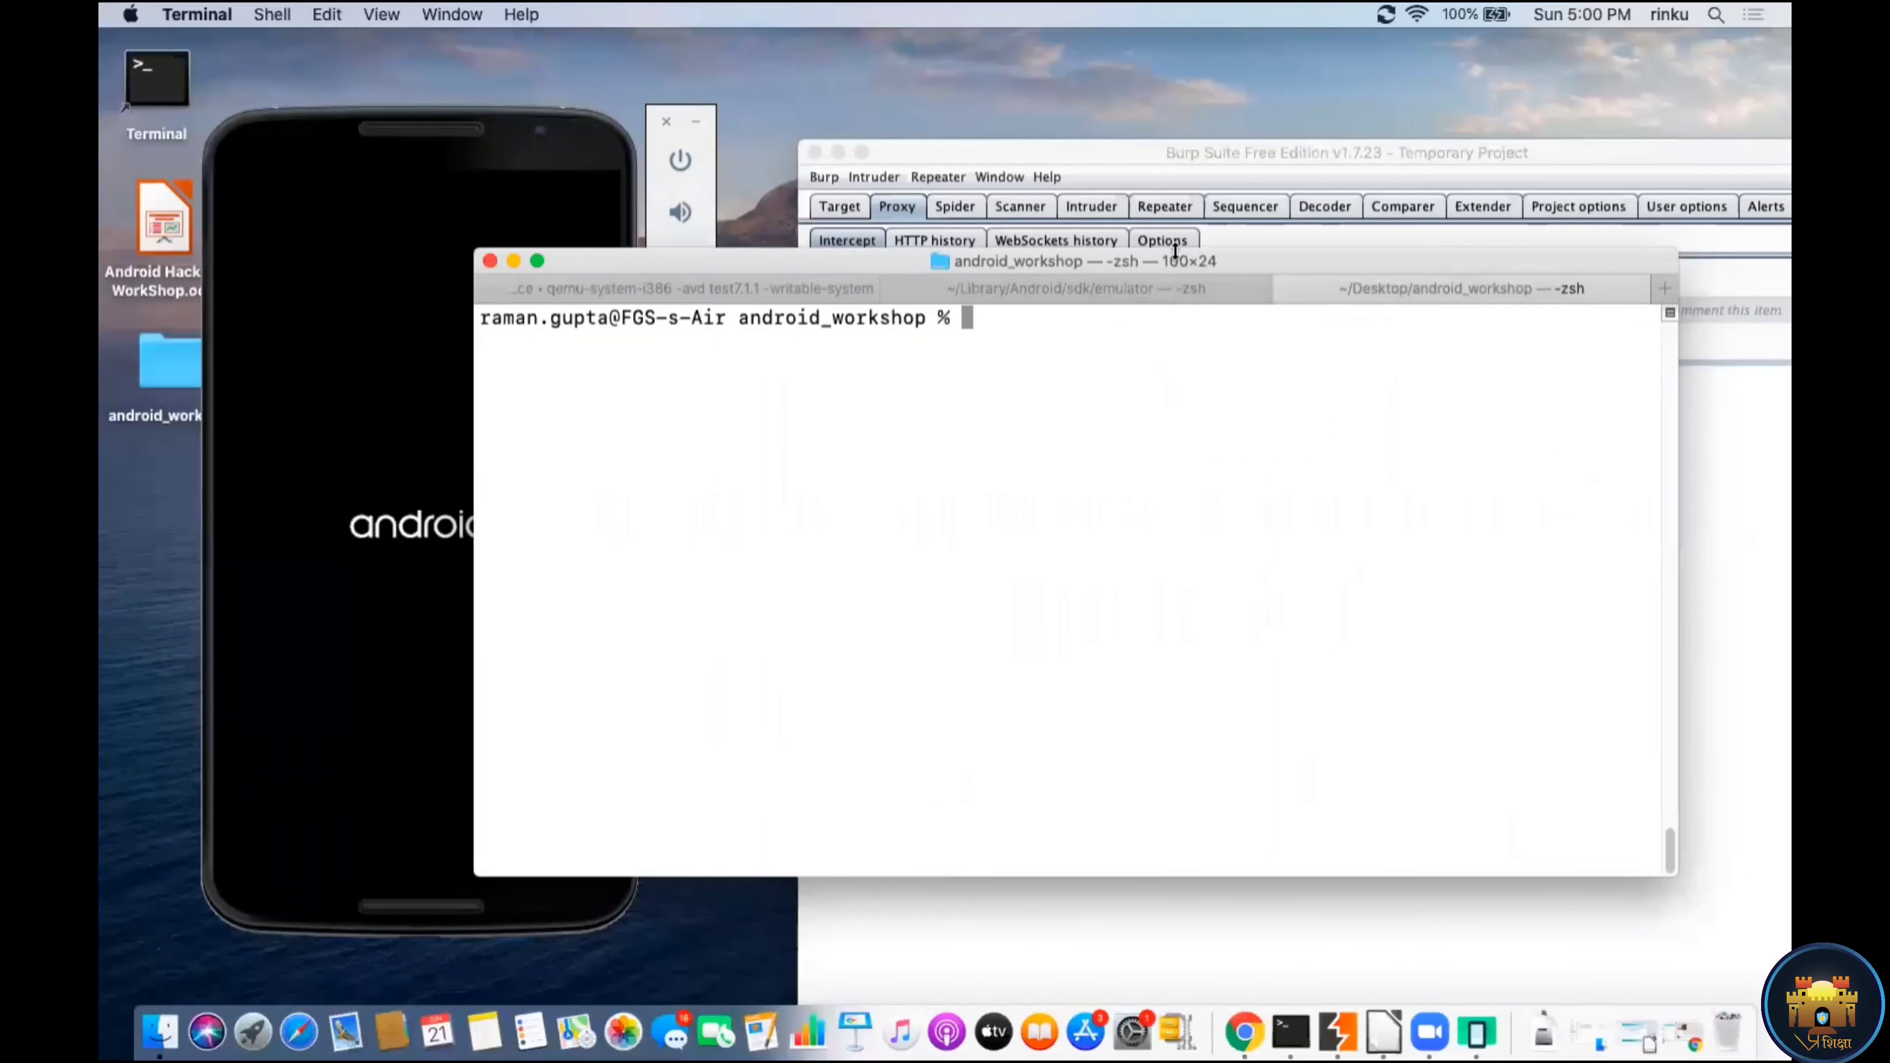
left_click_drag(1176, 255, 1344, 240)
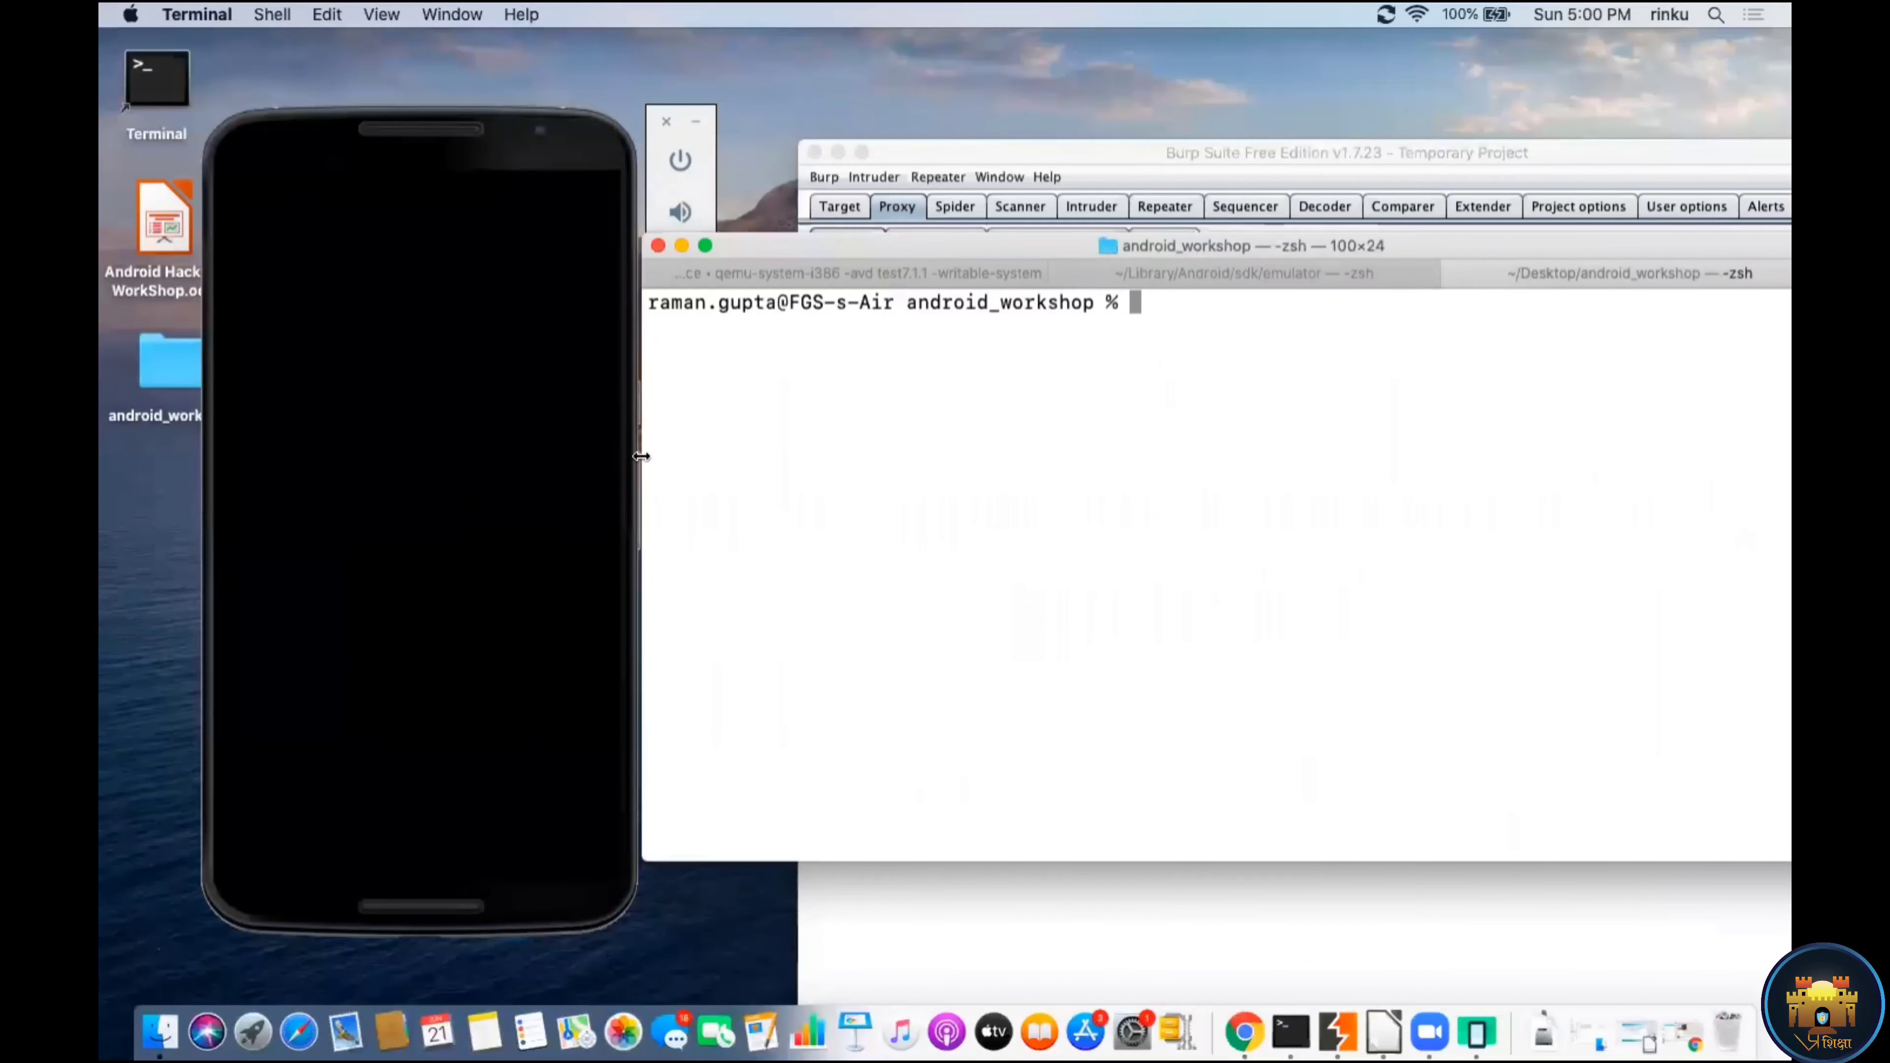
left_click_drag(642, 456, 818, 456)
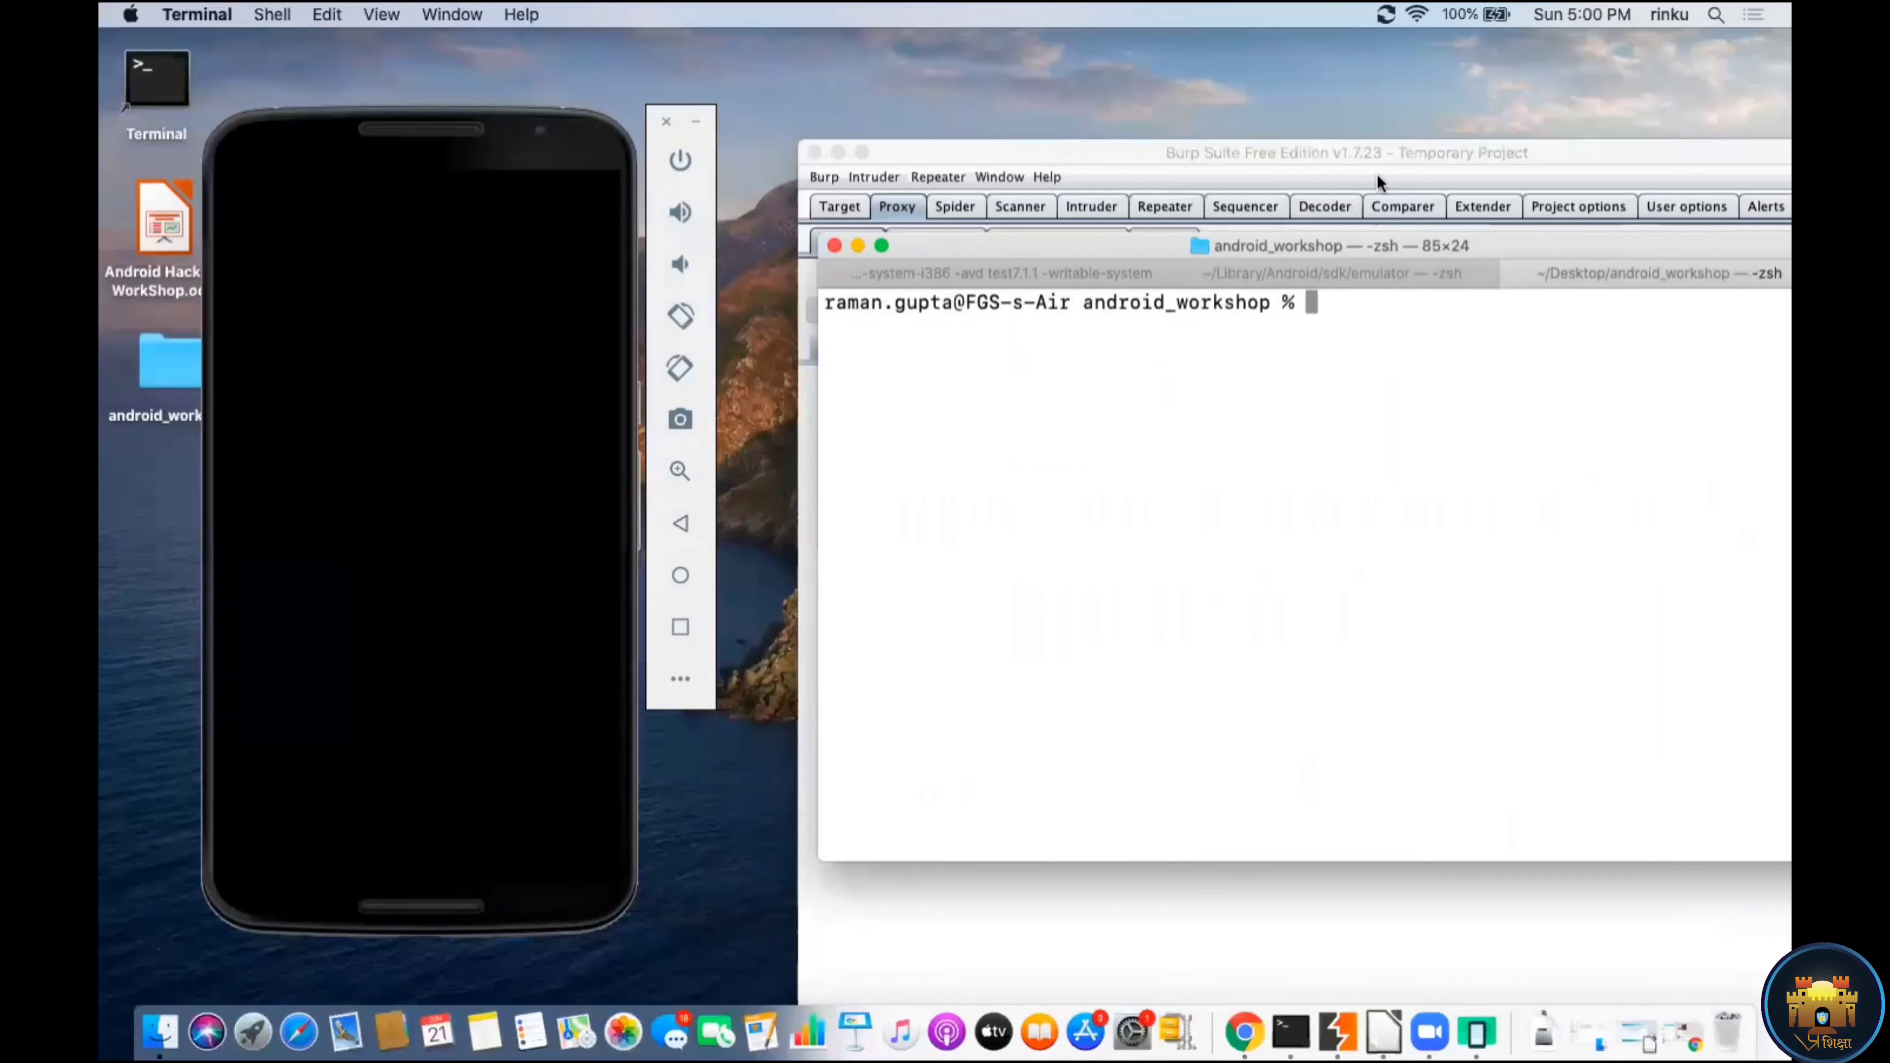
left_click_drag(1376, 158, 1313, 157)
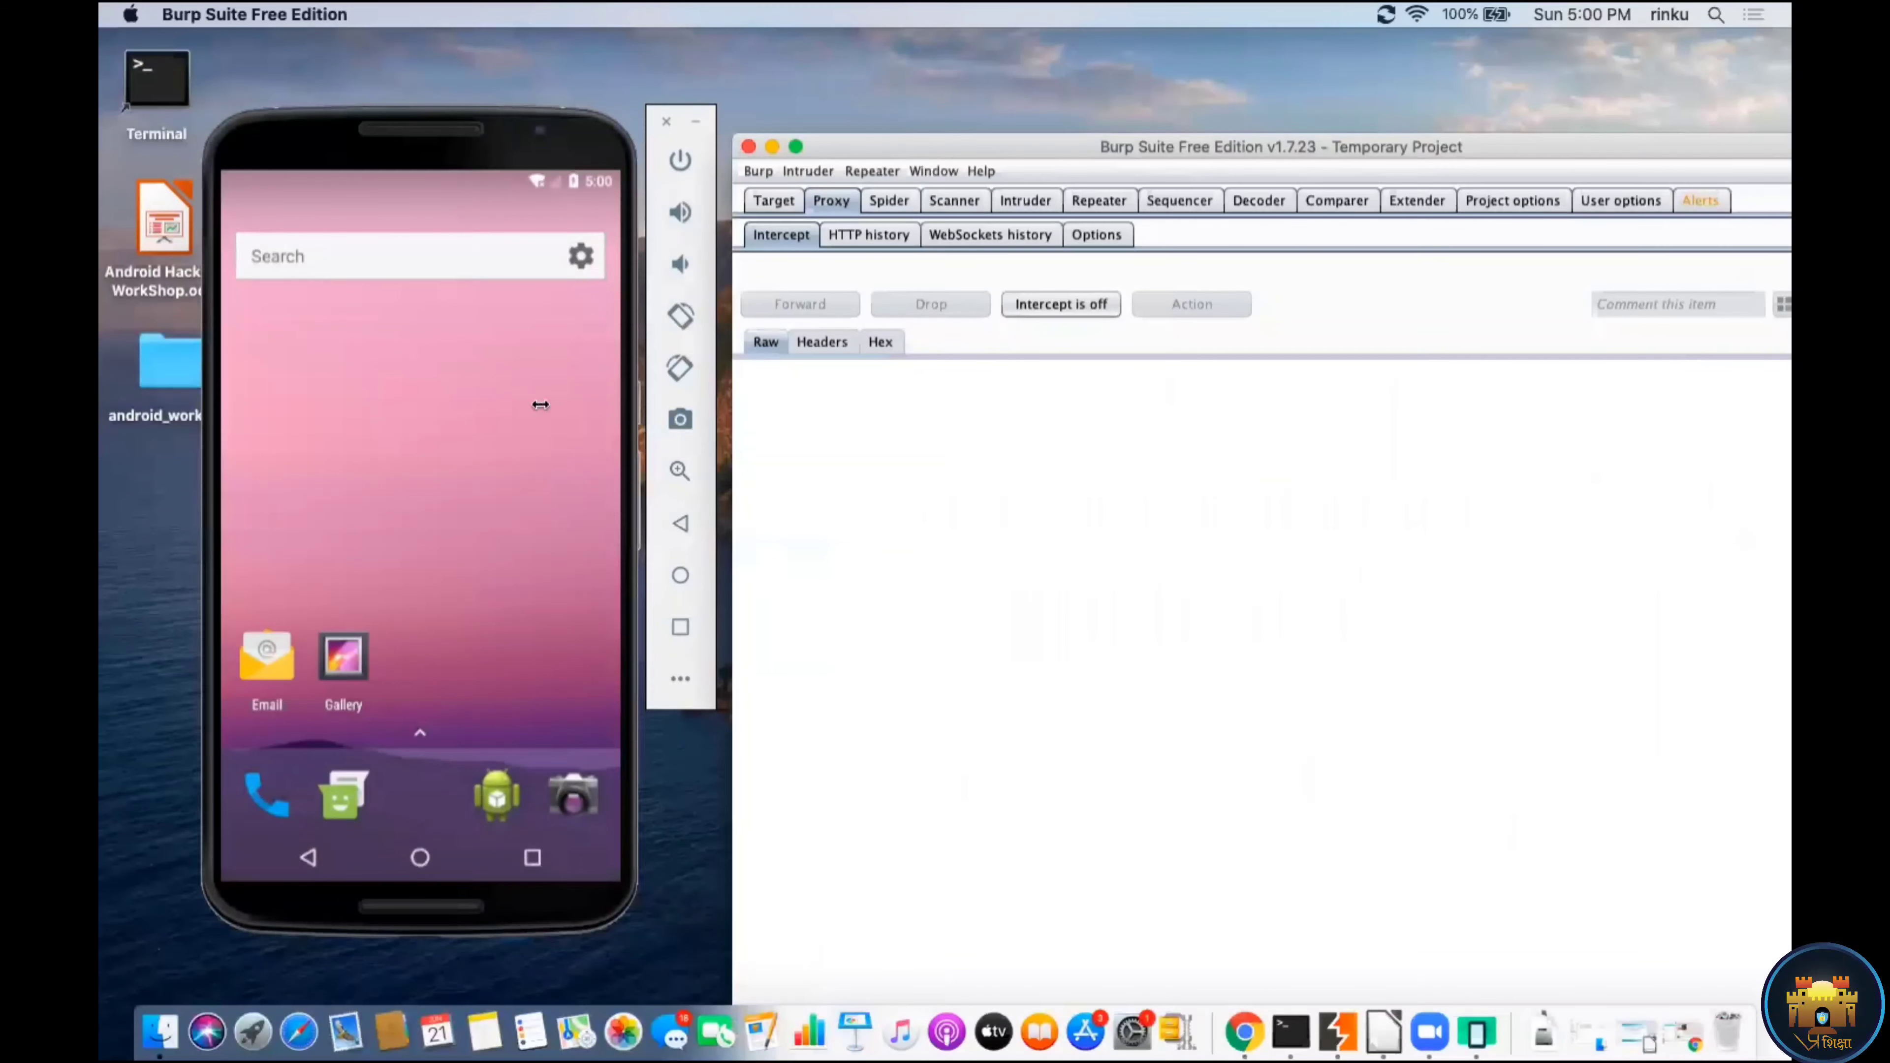
Step: List the android_workshop folder's files in Terminal and restart the emulator's adb daemon with adb root
left_click(1291, 1031)
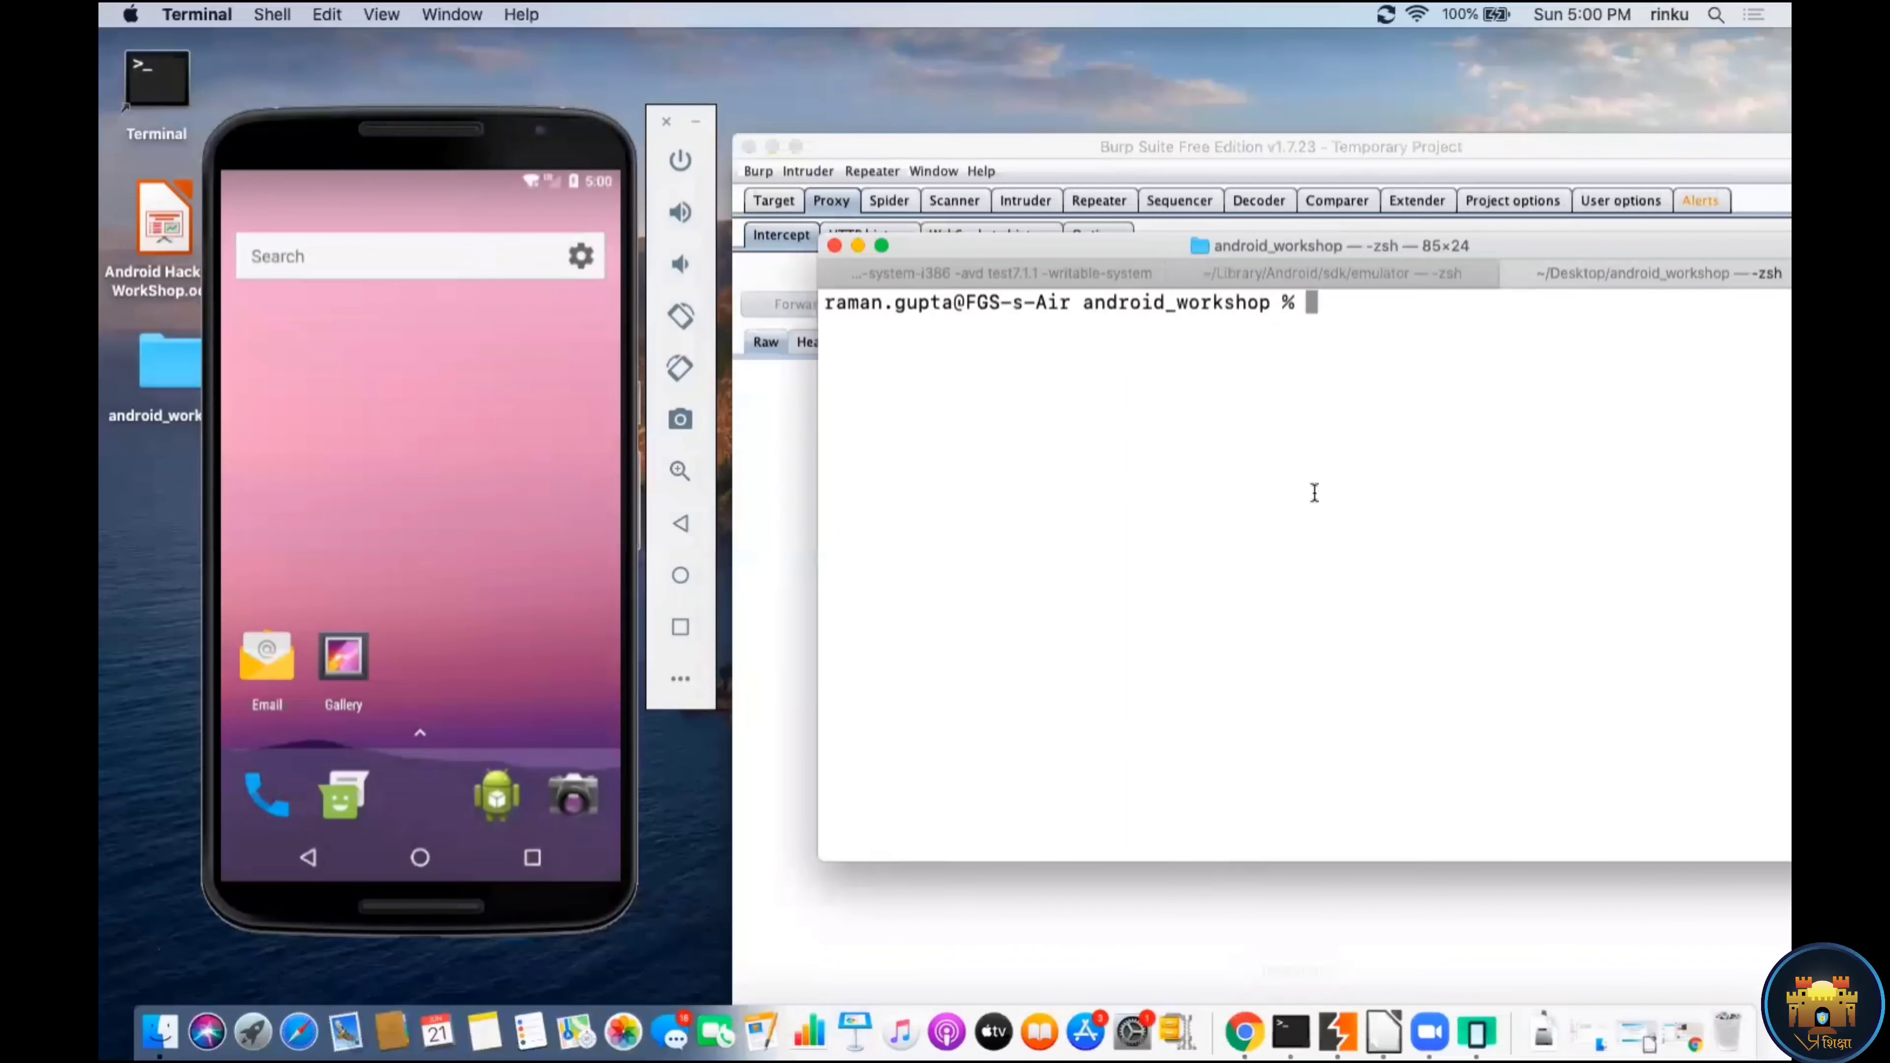
type("ls")
key("Return")
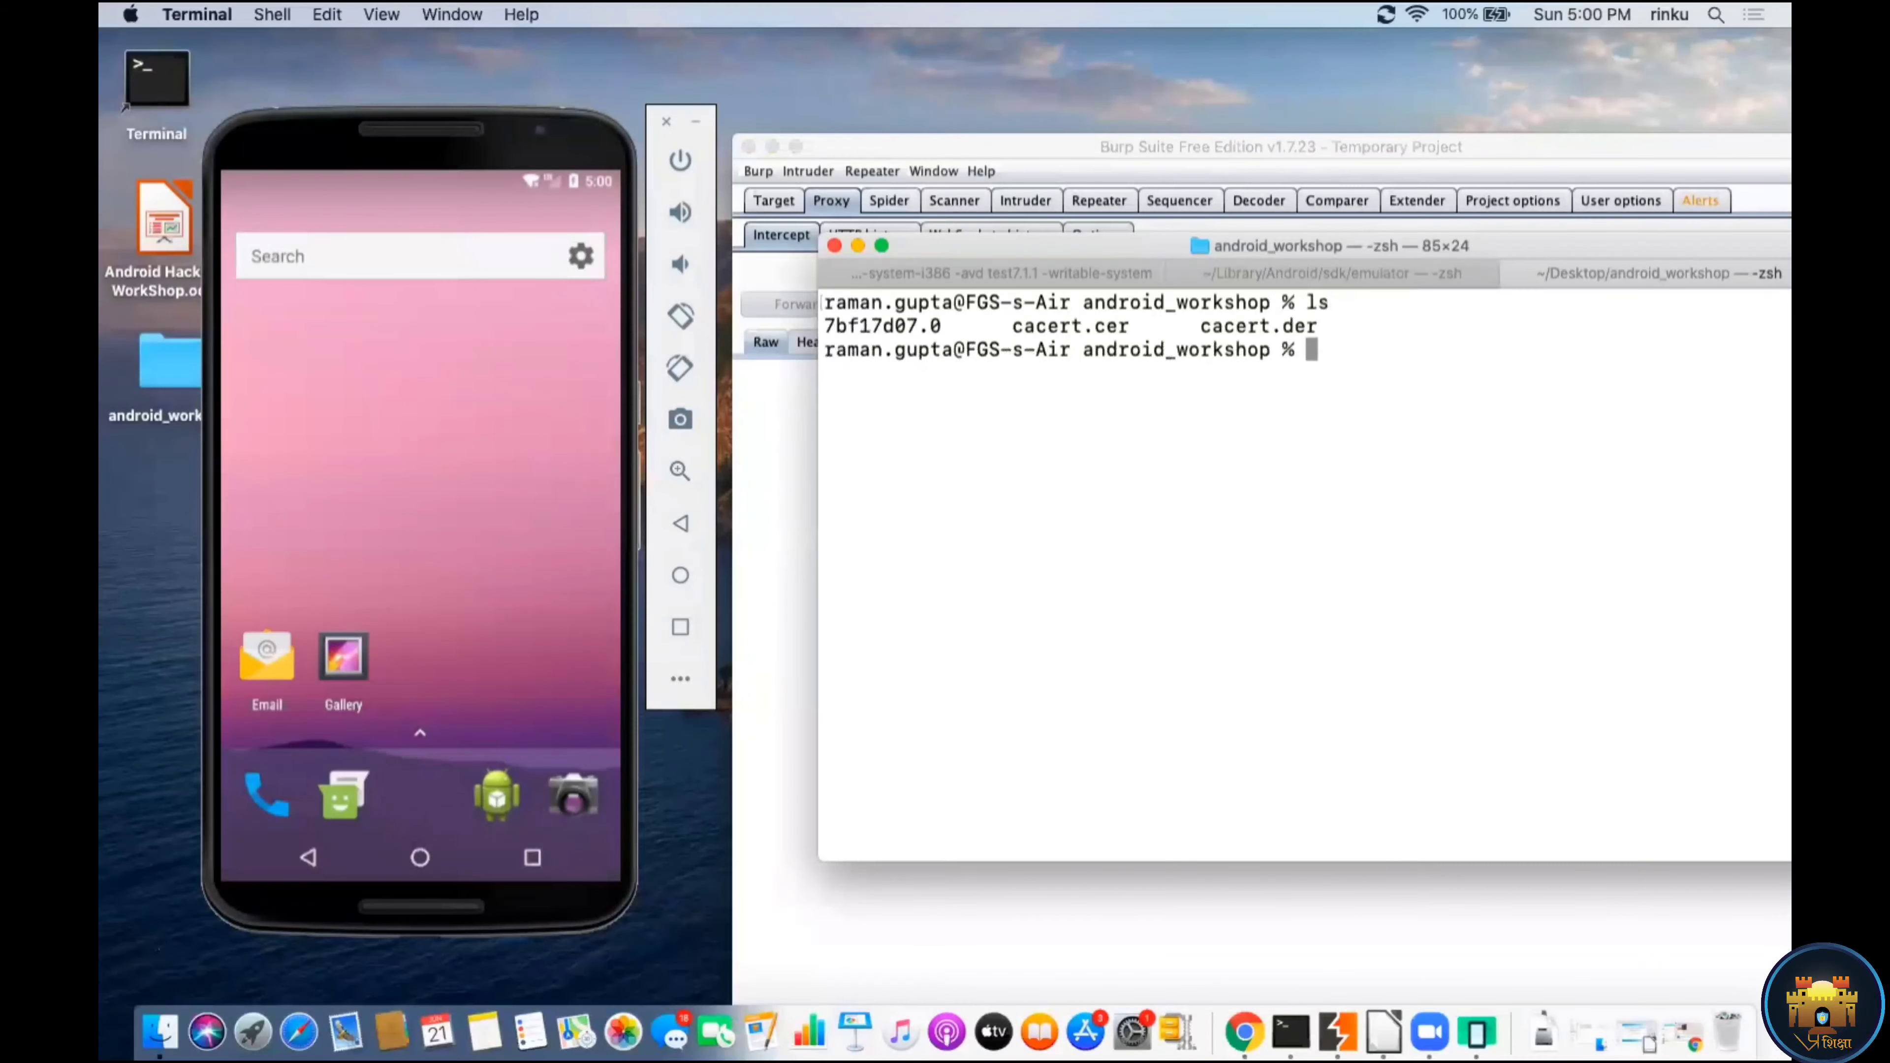
type("adb root")
key("Return")
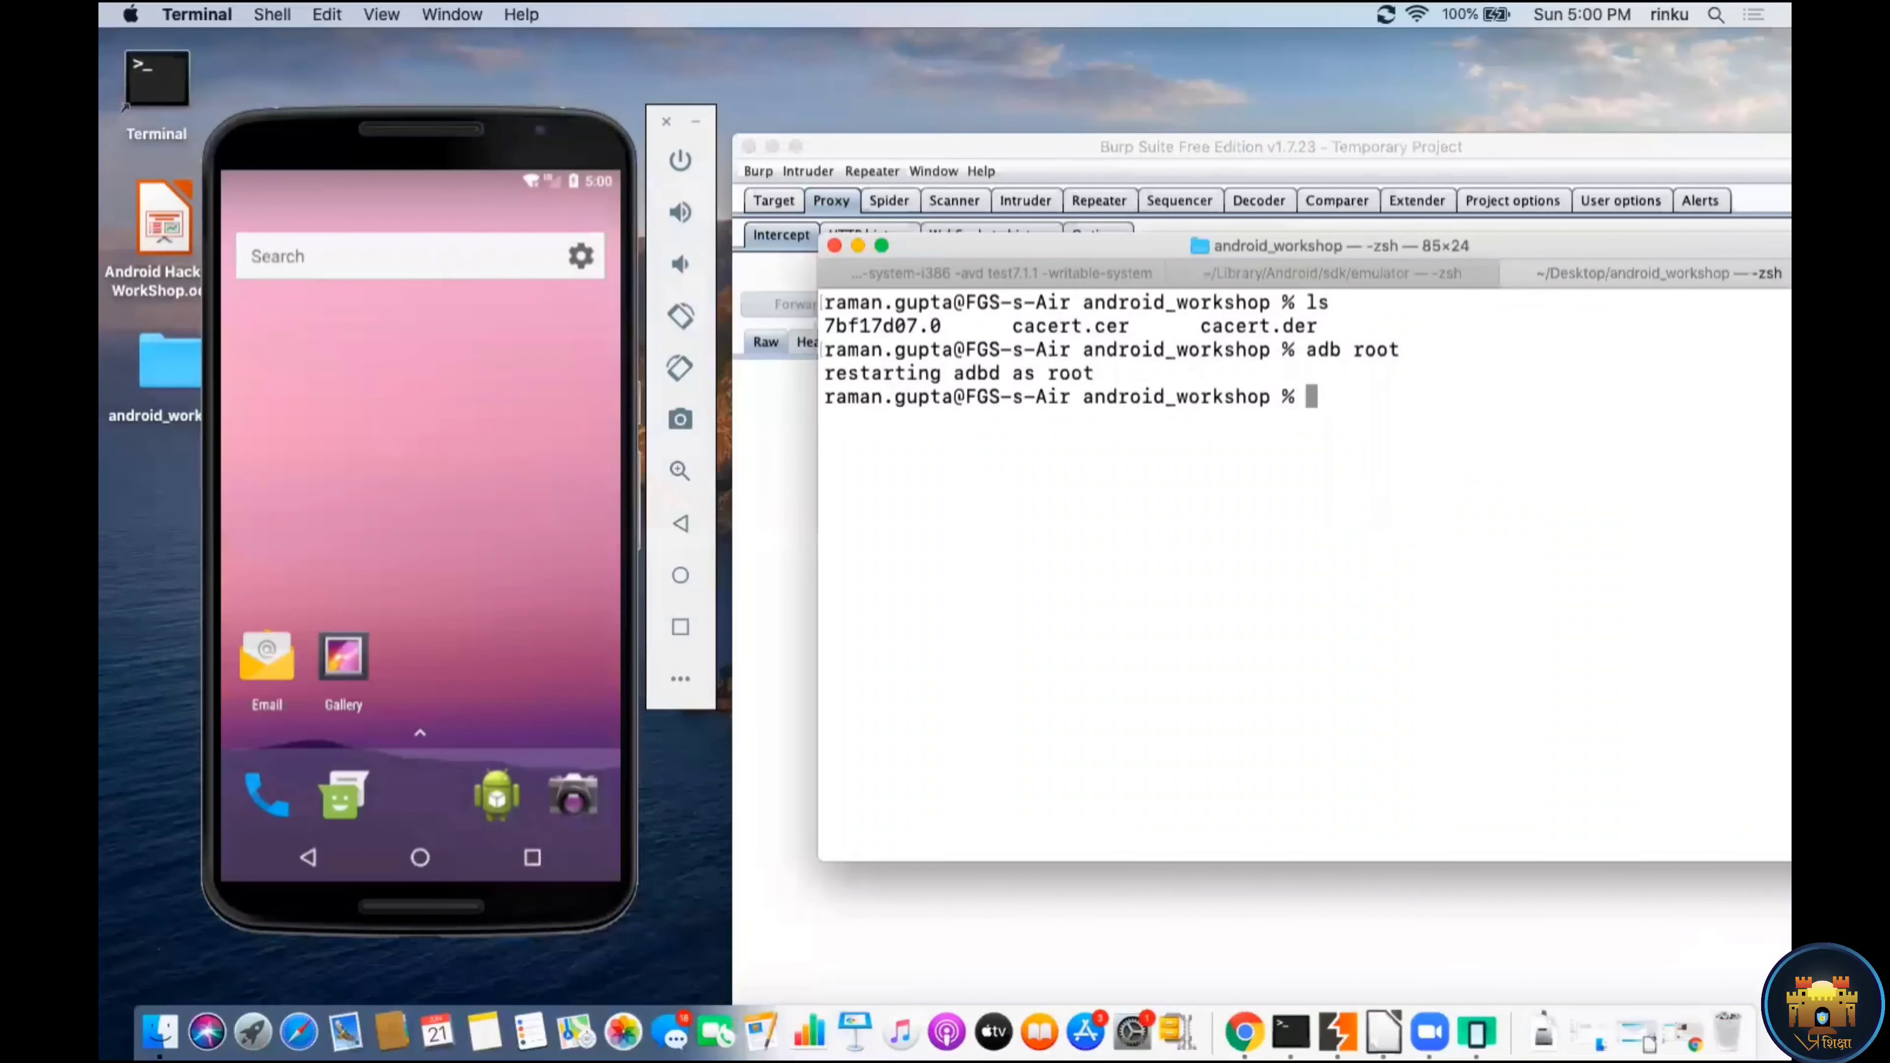
Step: Discard the partly entered adb command and list the android_workshop files again with ls
type("adb")
key("BackSpace")
key("BackSpace")
key("BackSpace")
key("BackSpace")
type("ls")
key("Return")
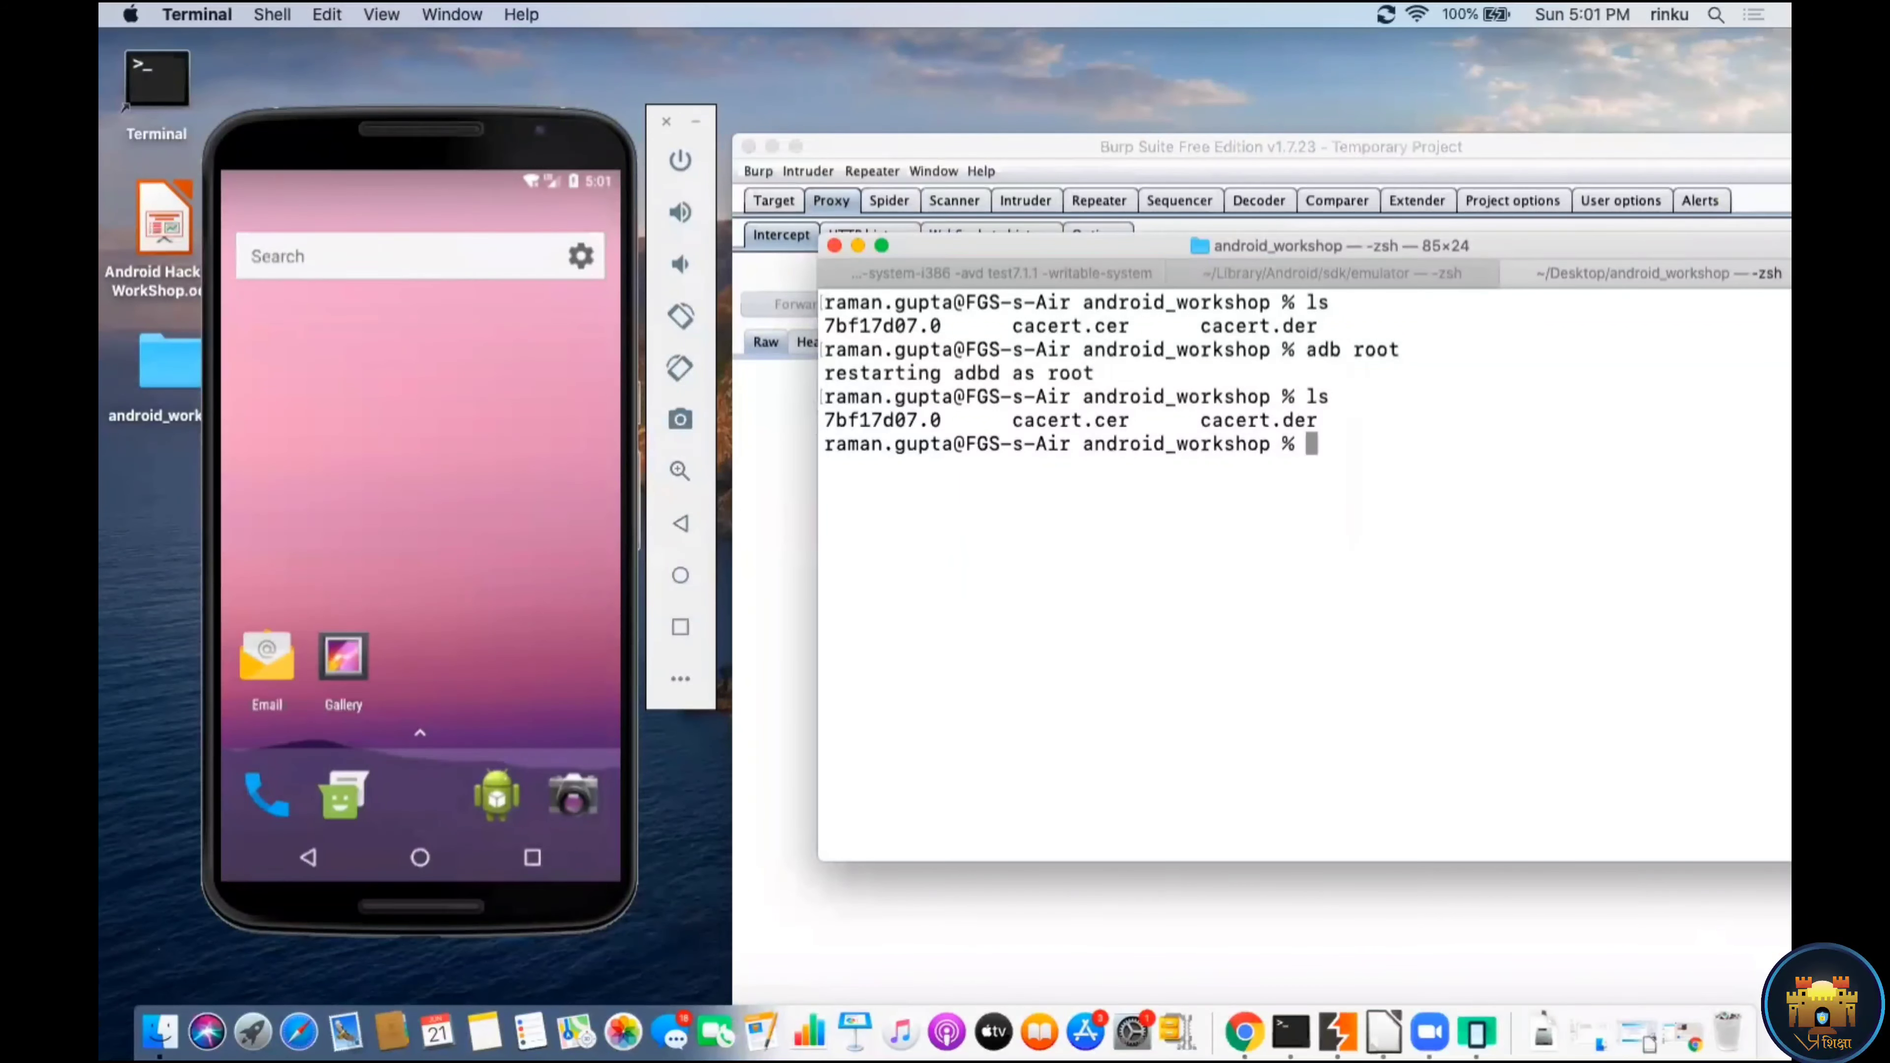
Step: Try to push the certificate 7bf17d07.0 to /system/etc/security/cacerts/ with adb push
type("adb push 7b")
key("Tab")
type("/")
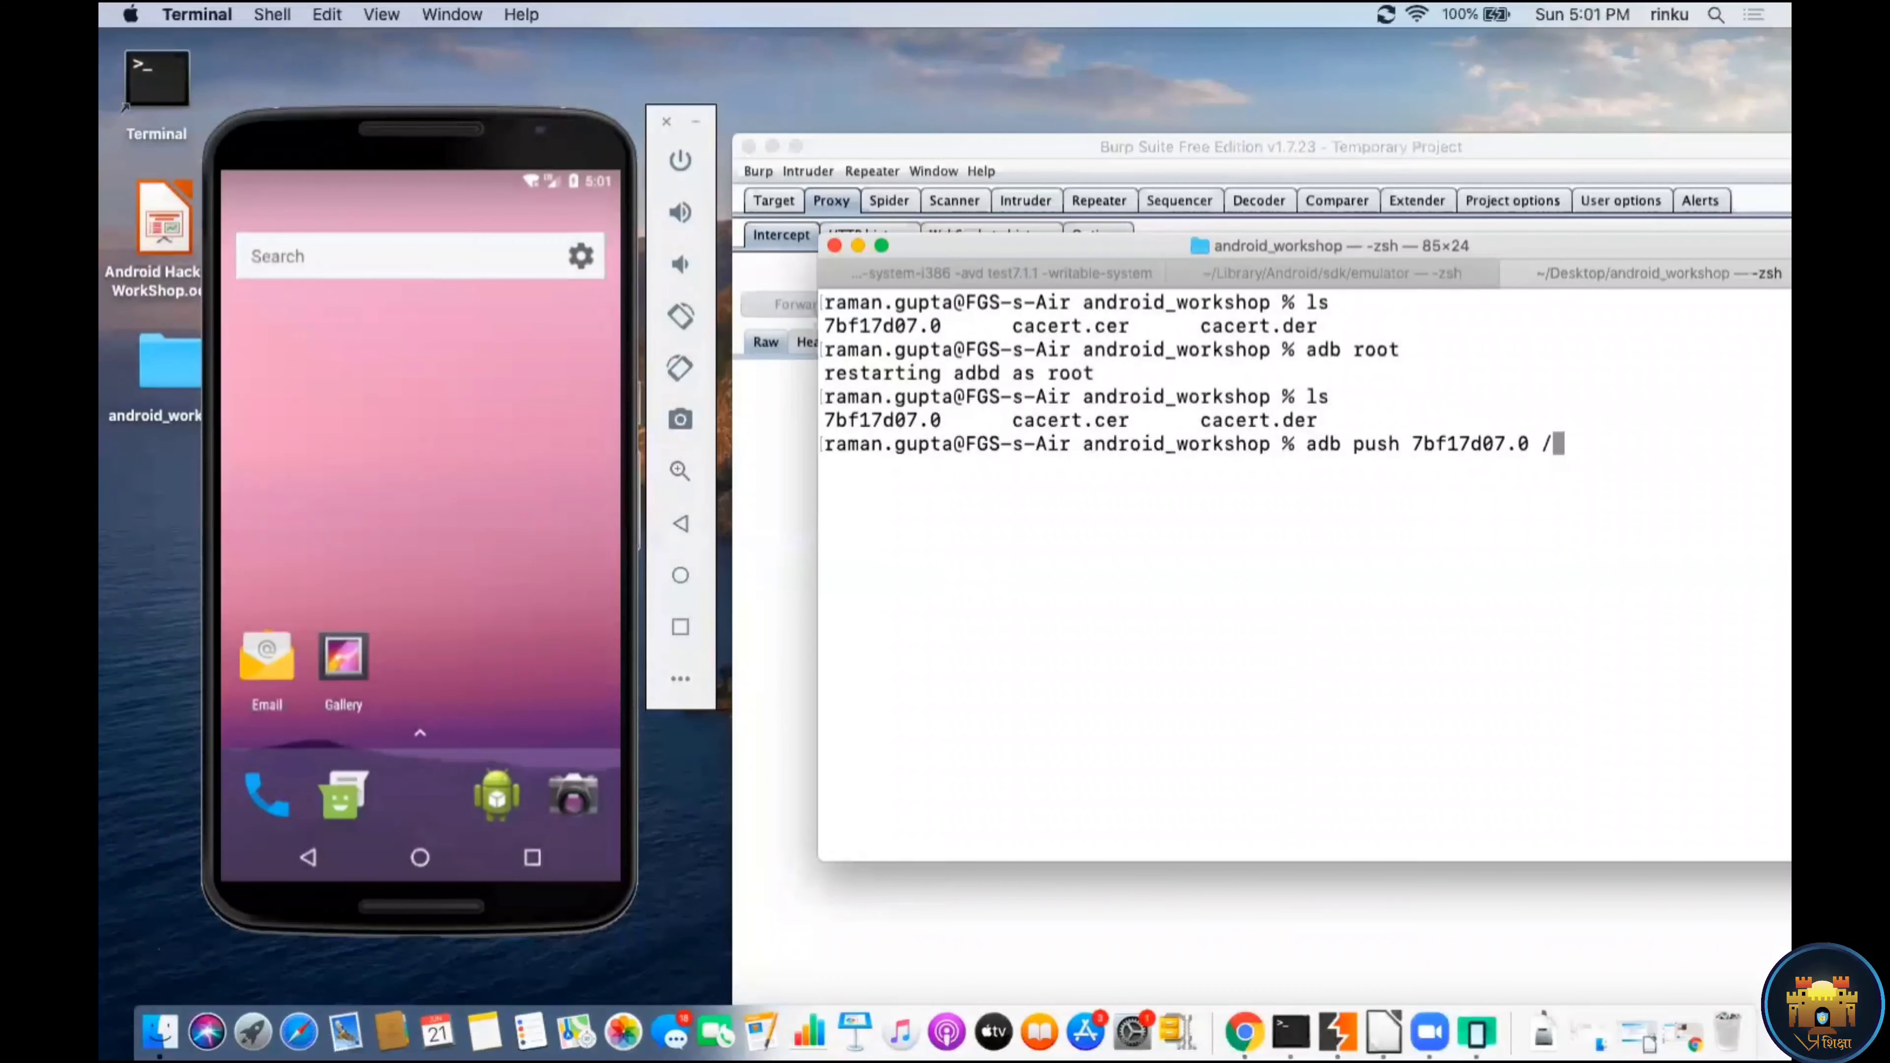
type("system/etc")
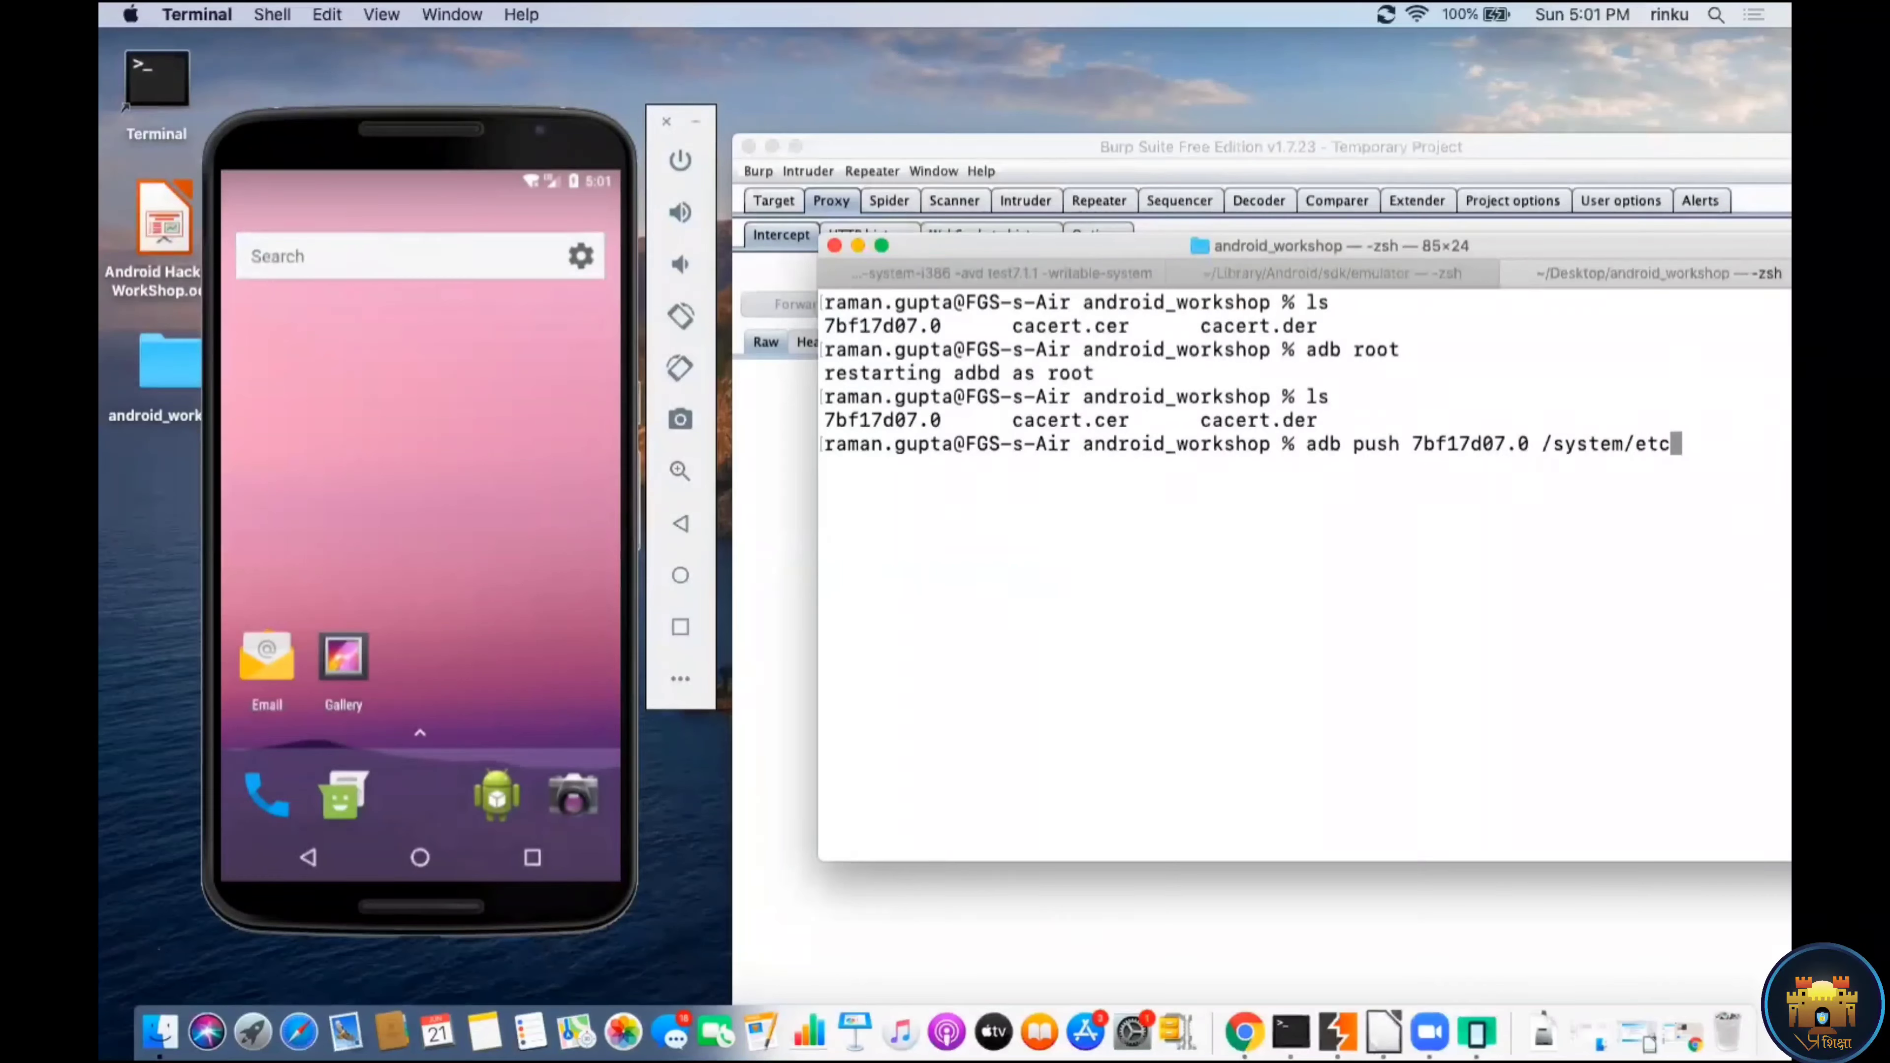
type("/security/")
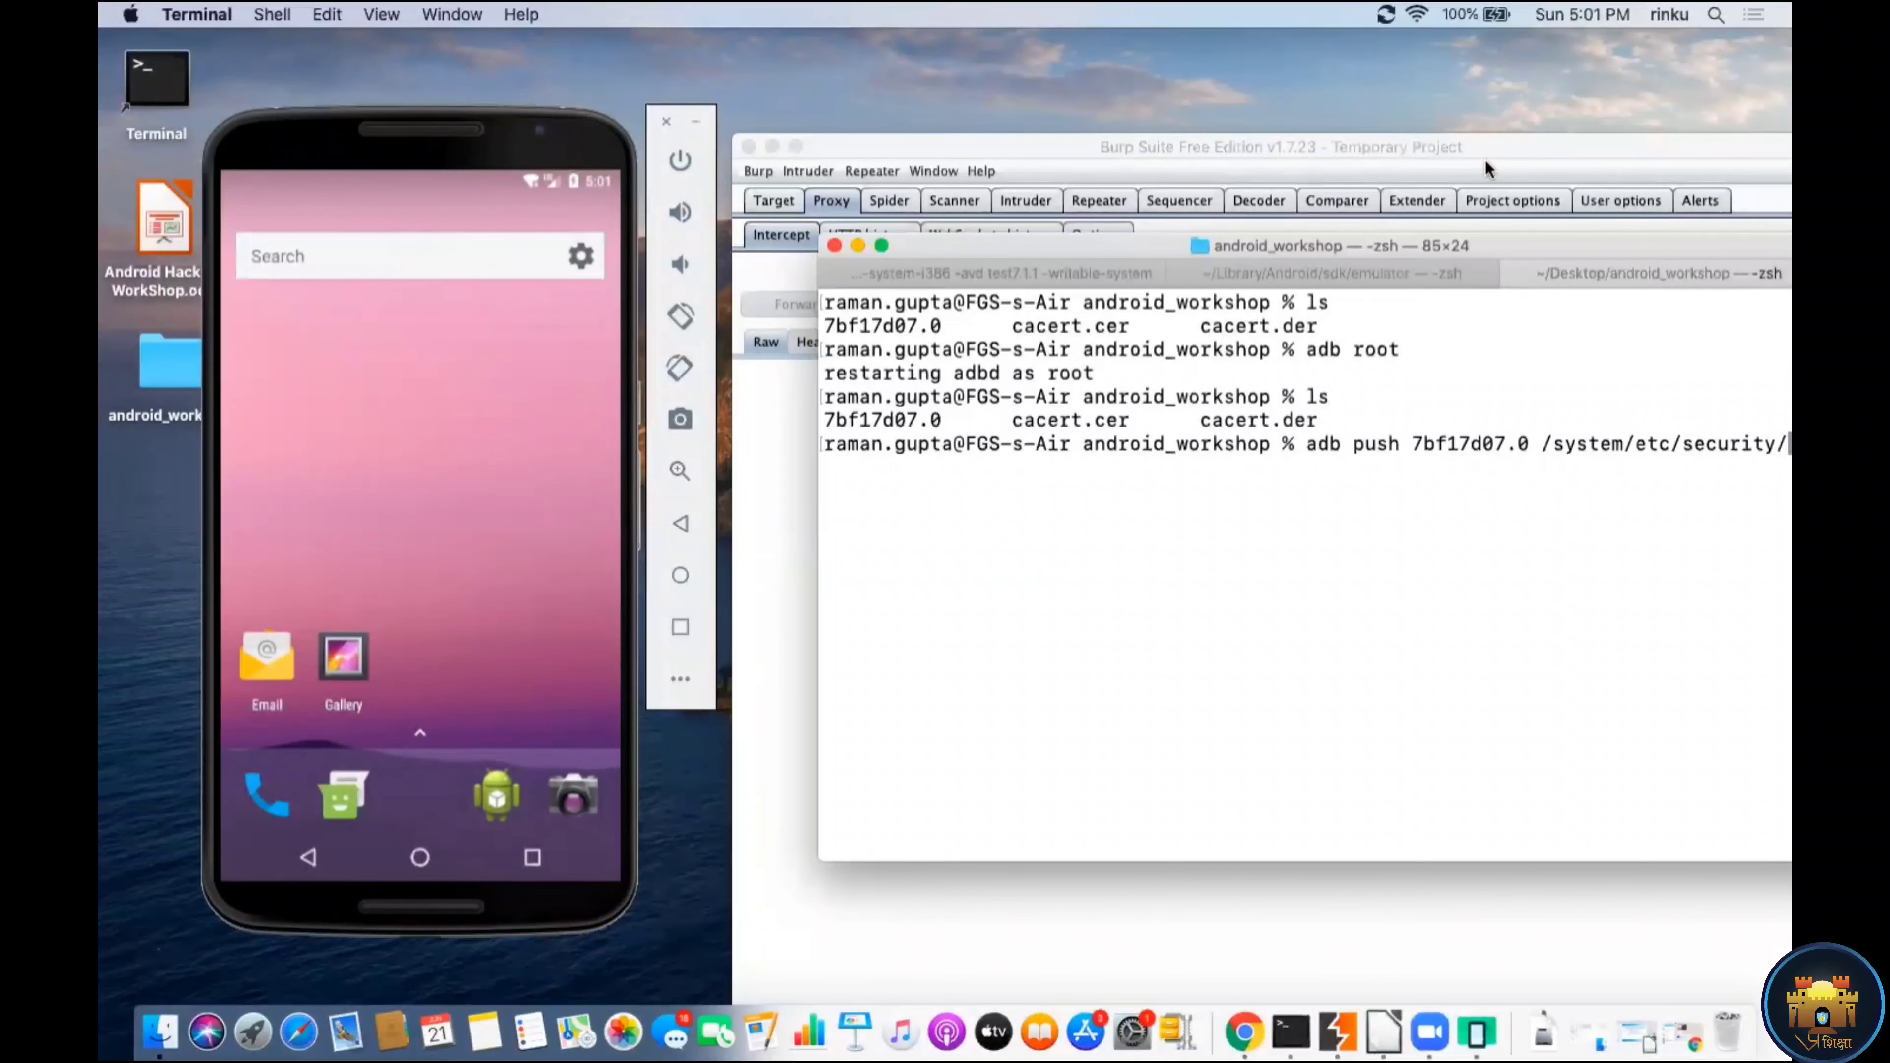
left_click_drag(1470, 238, 1202, 254)
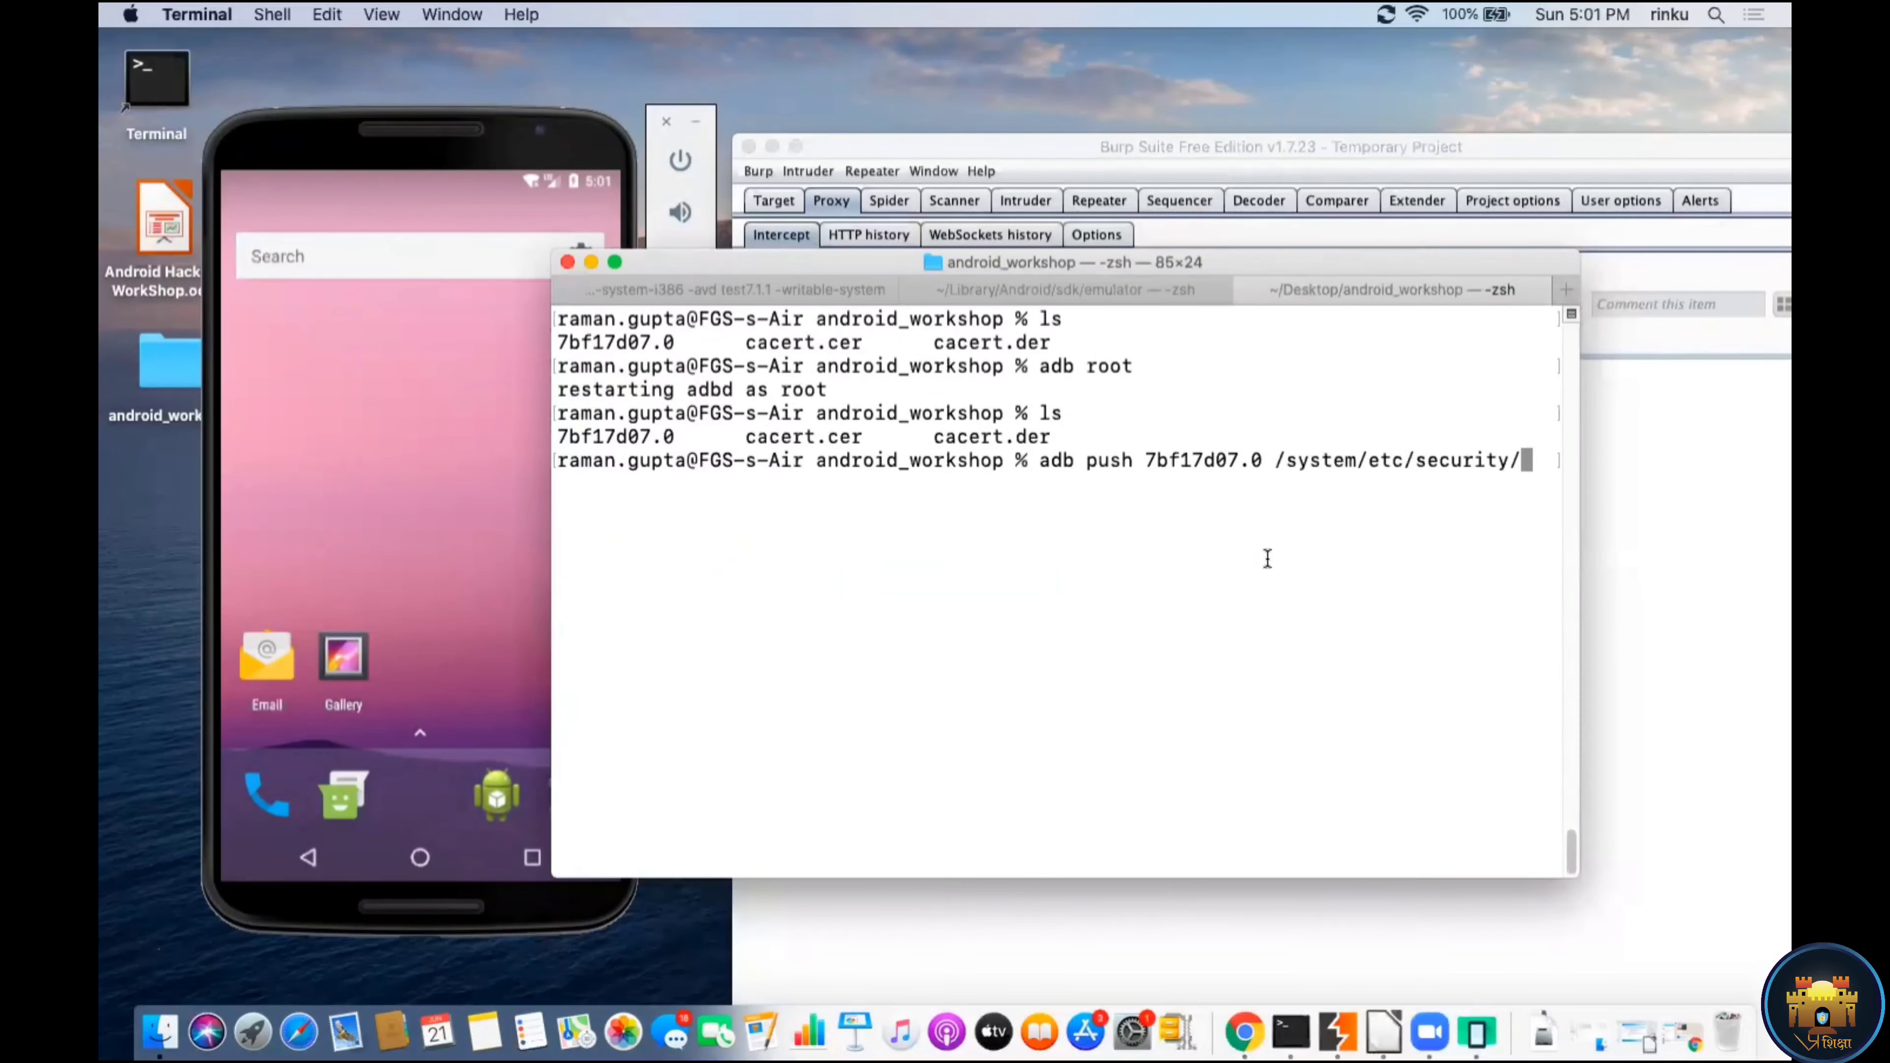
type("cacerts/")
key("Return")
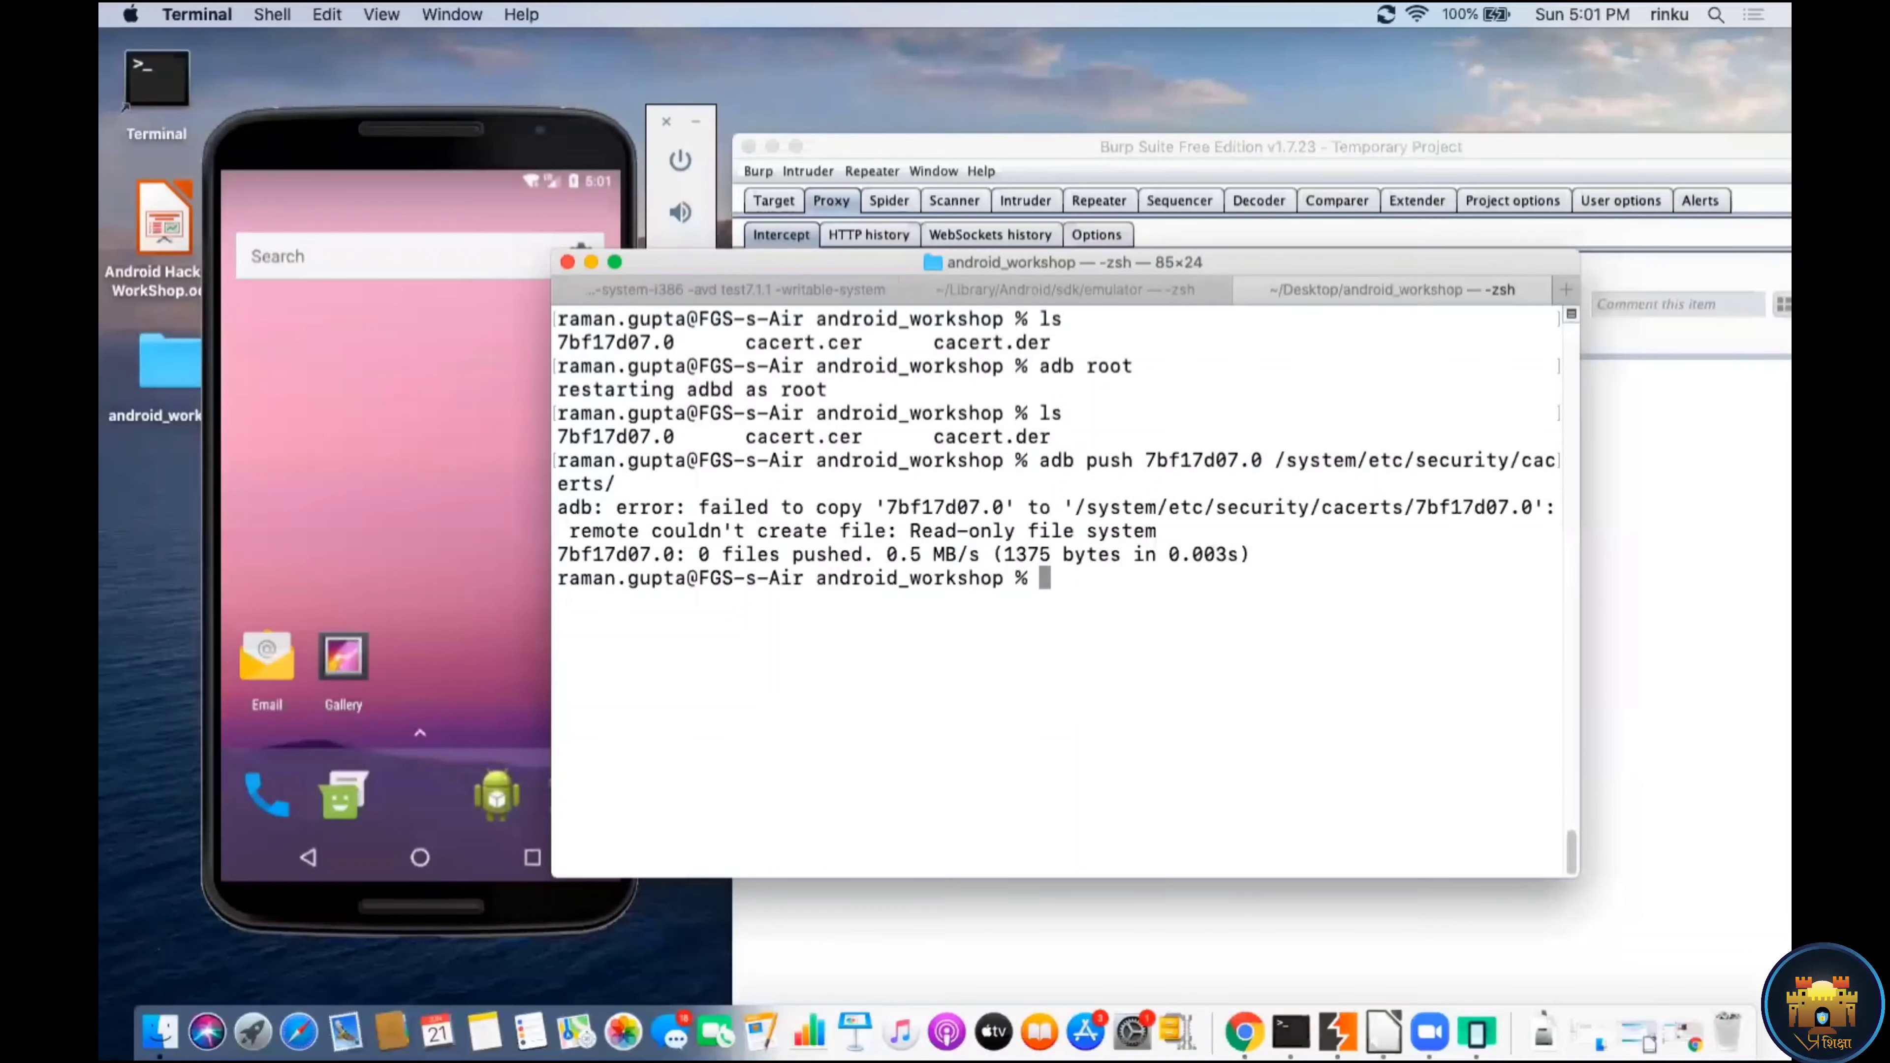
Step: Run adb remount to make the system partition writable and rerun the adb push of 7bf17d07.0 to /system/etc/security/cacerts/
type("adb remount")
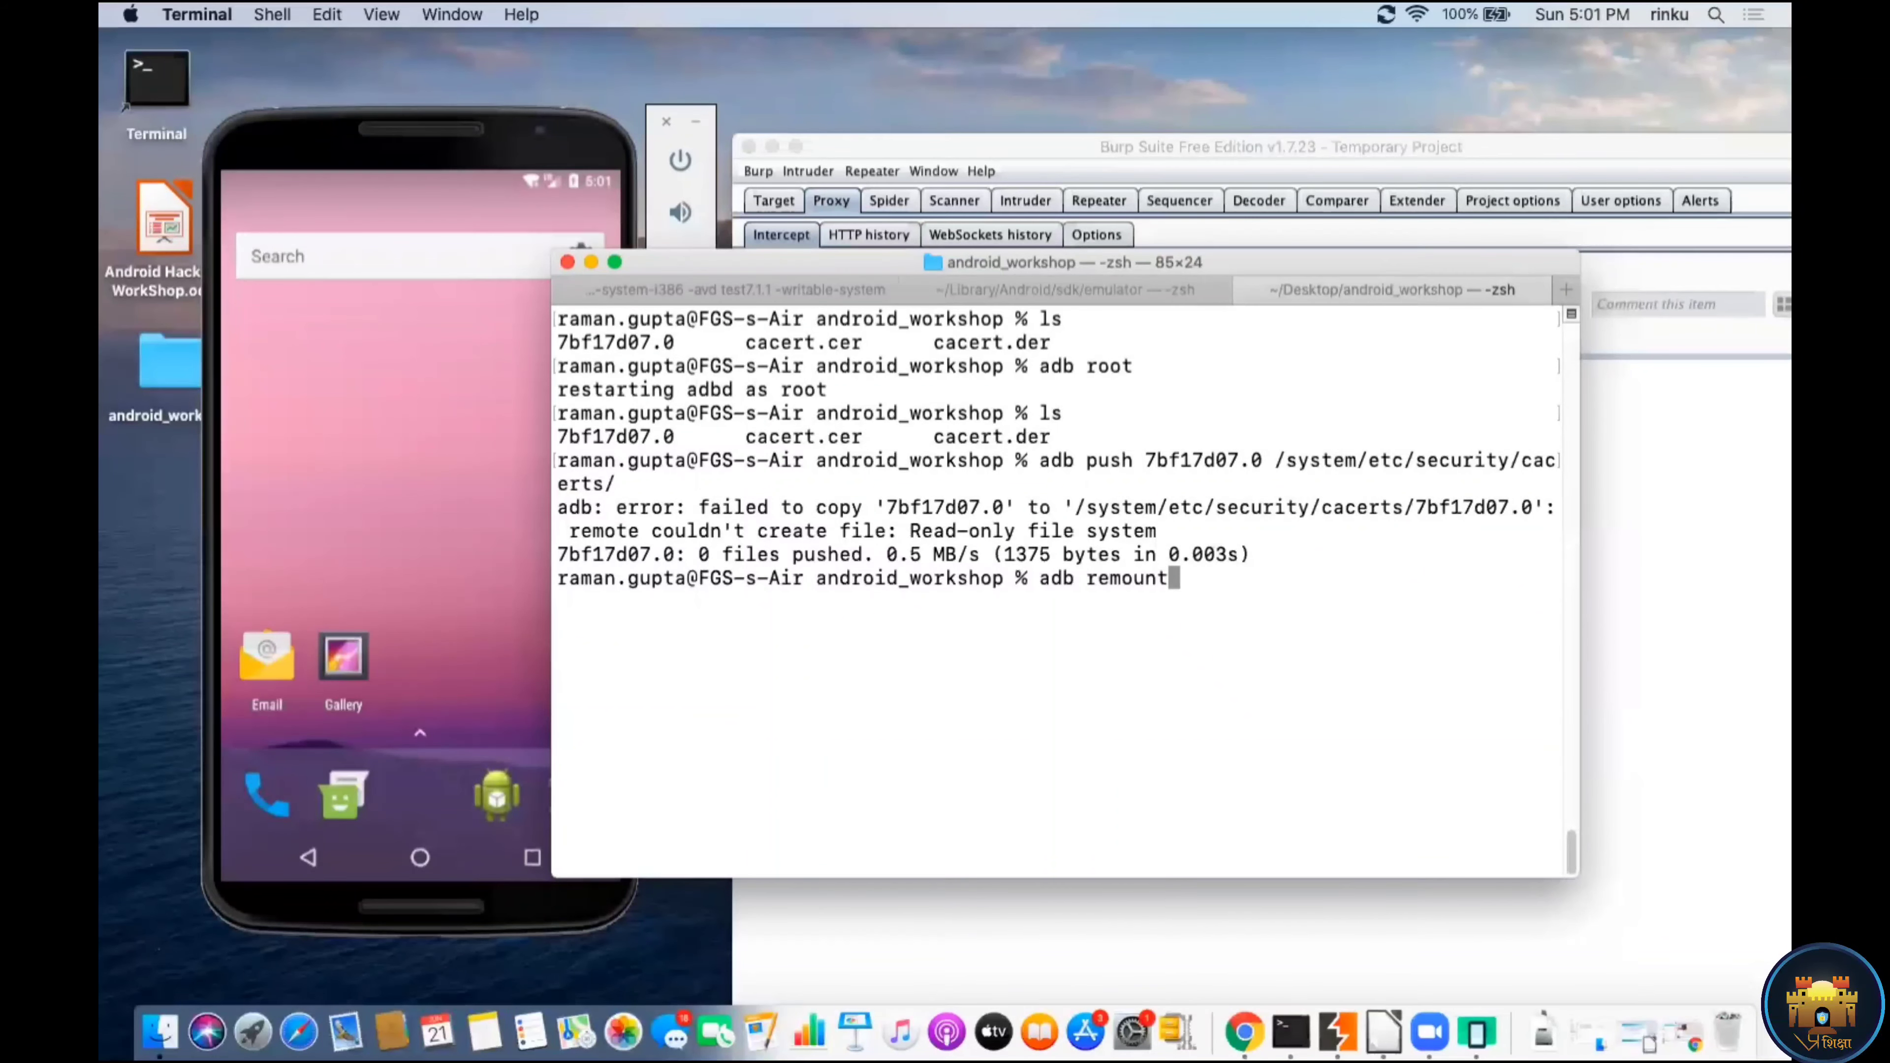
key("Return")
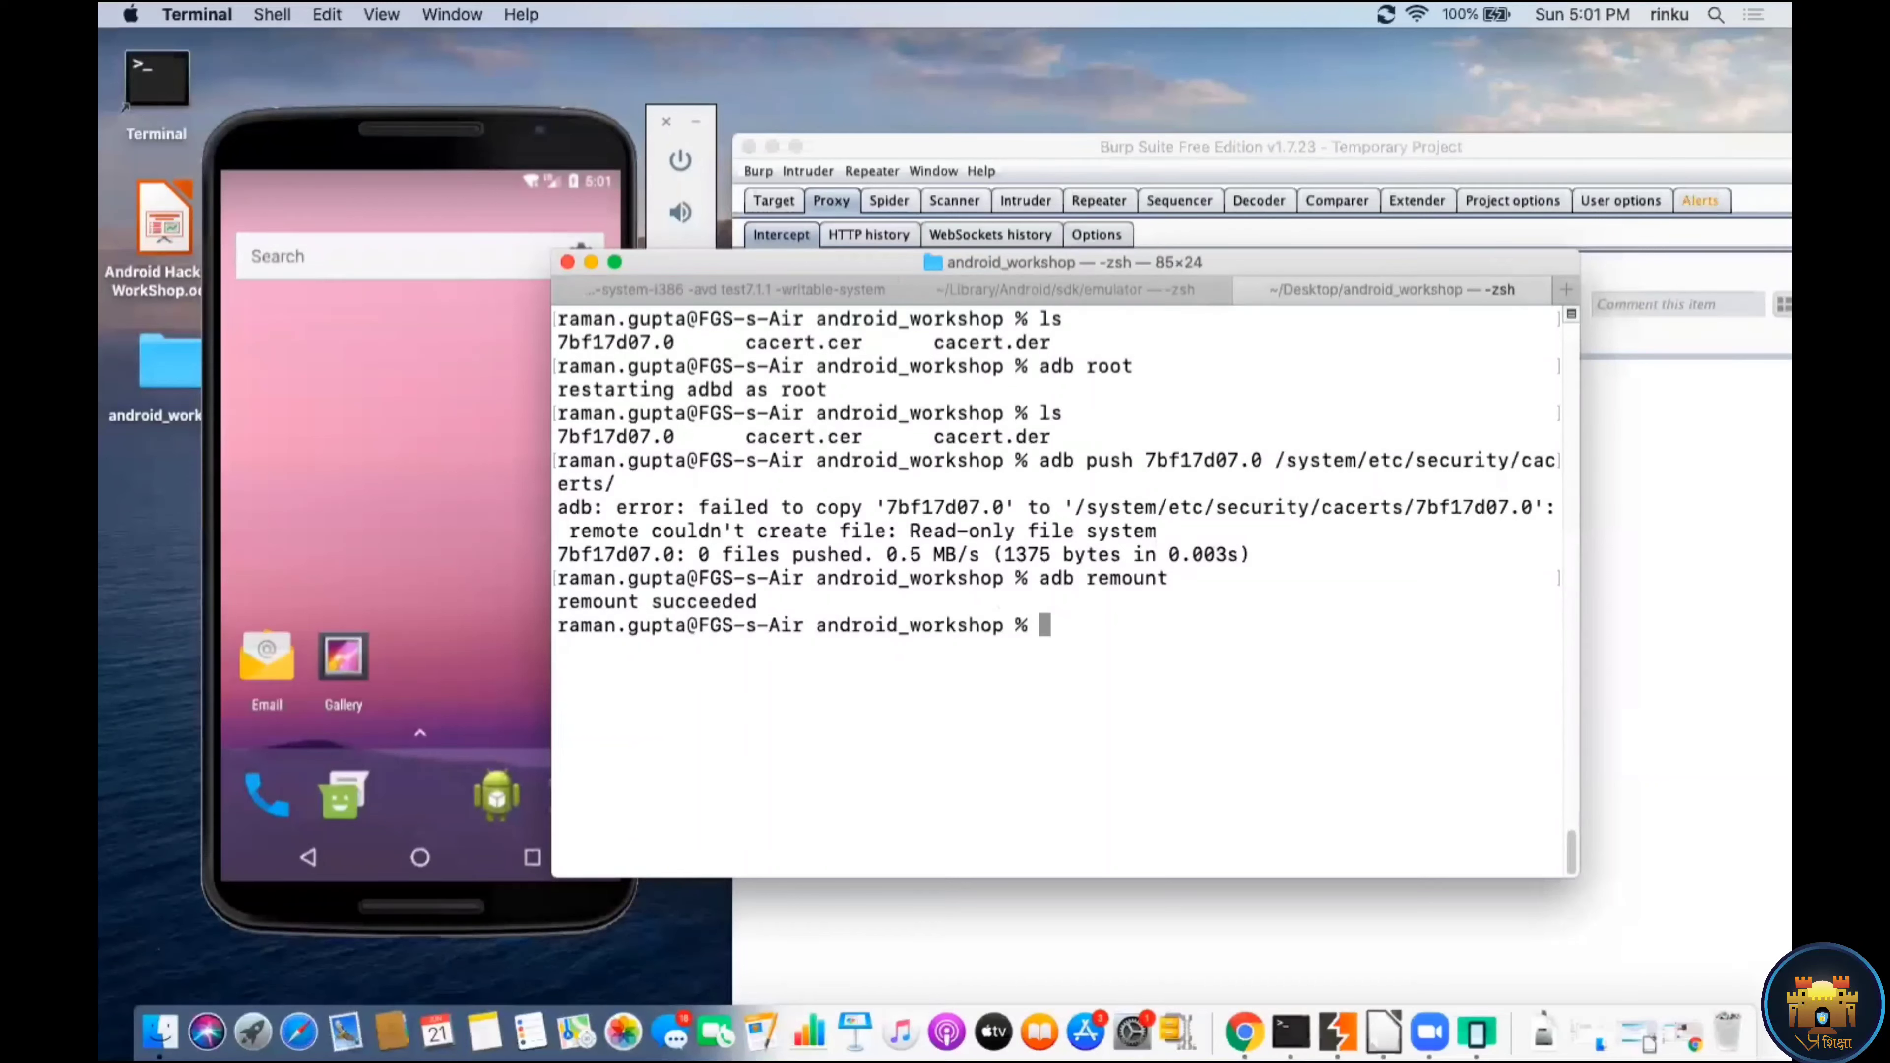
key("Up")
key("Up")
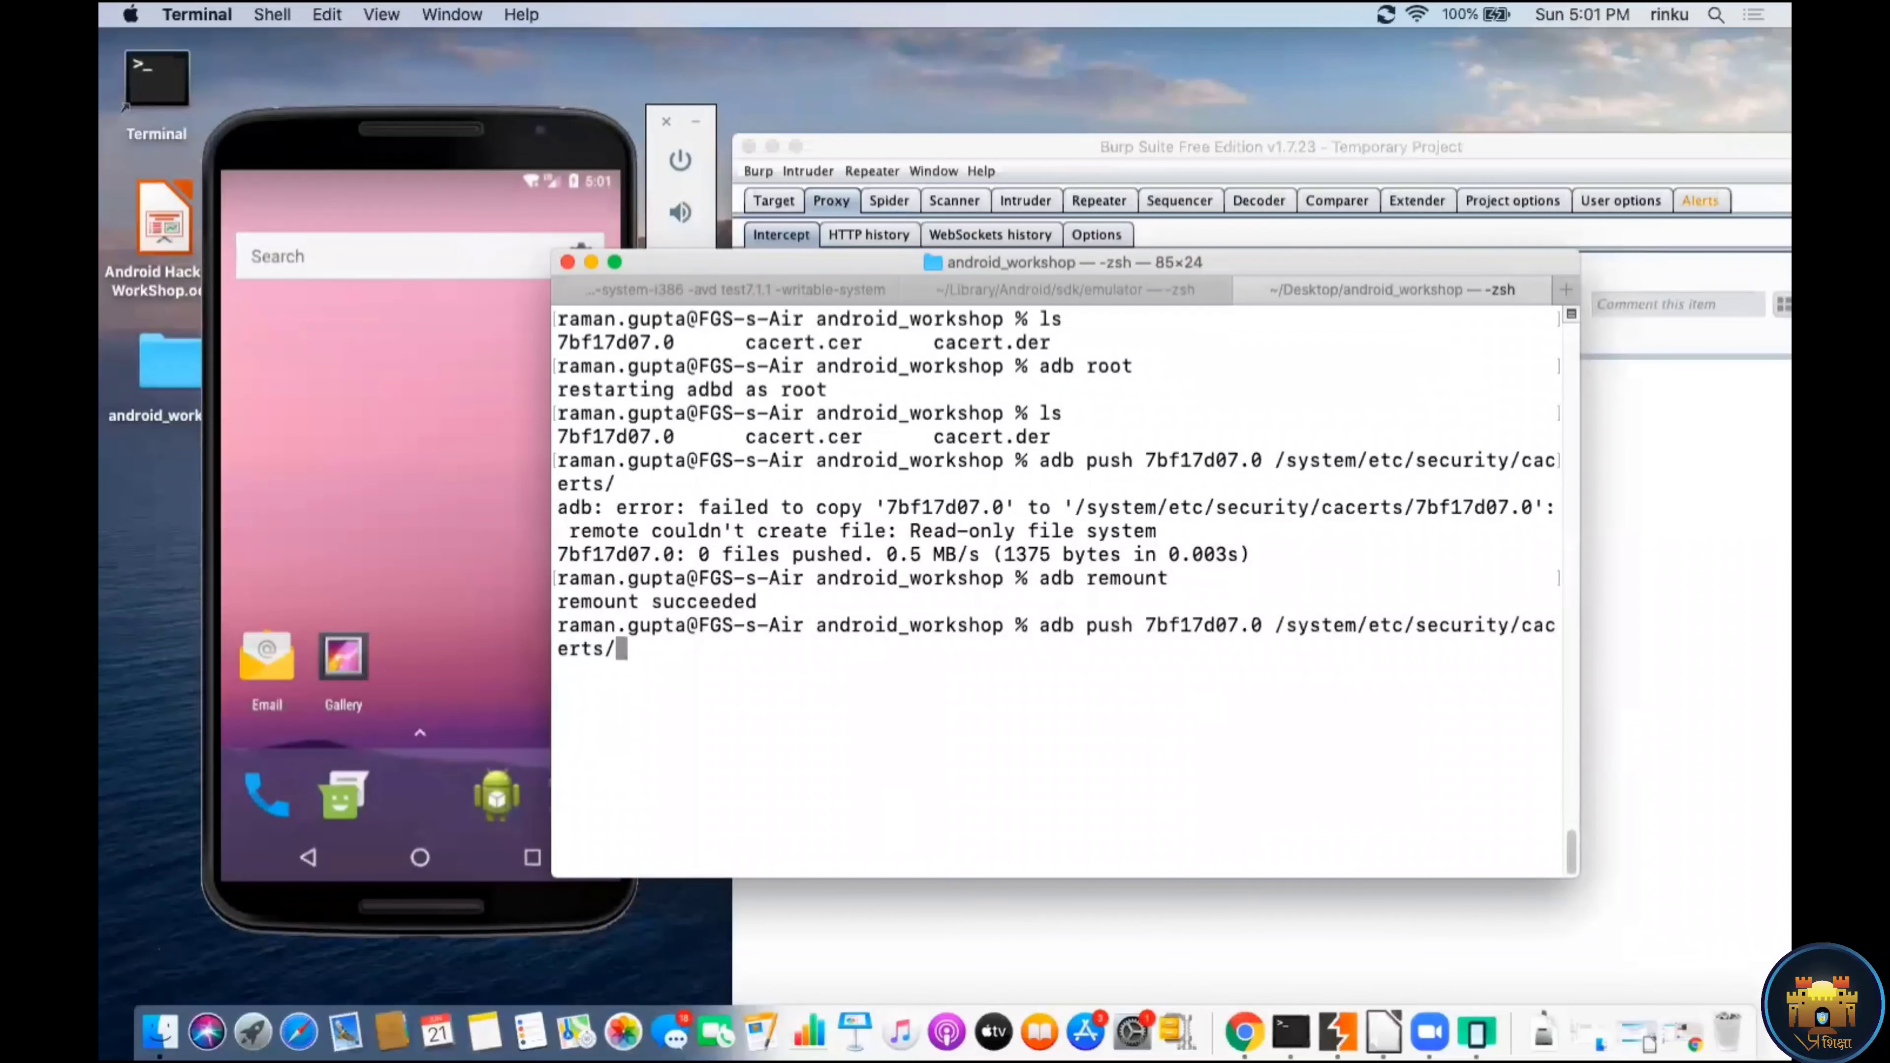
key("Return")
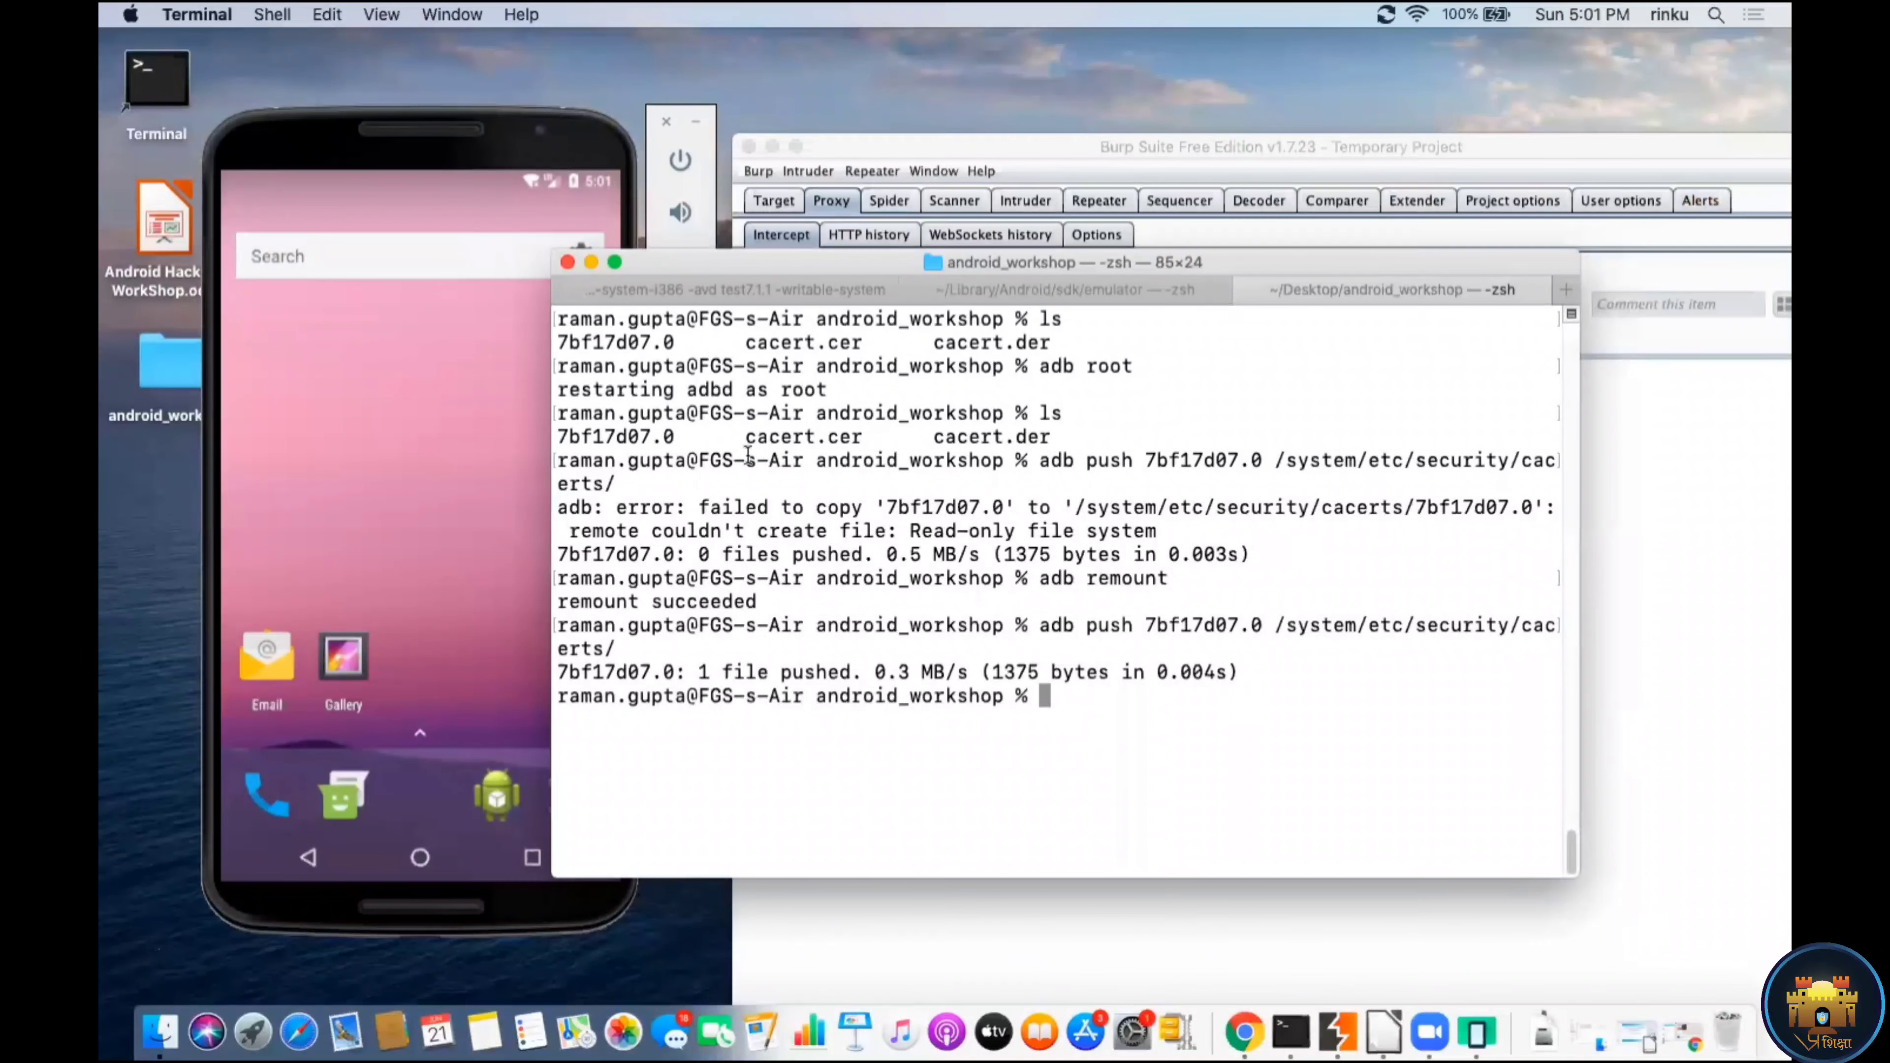
Step: Copy the certificate file name 7bf17d07.0 from the file listing and start a shell on the emulator with adb shell
left_click_drag(675, 437, 562, 439)
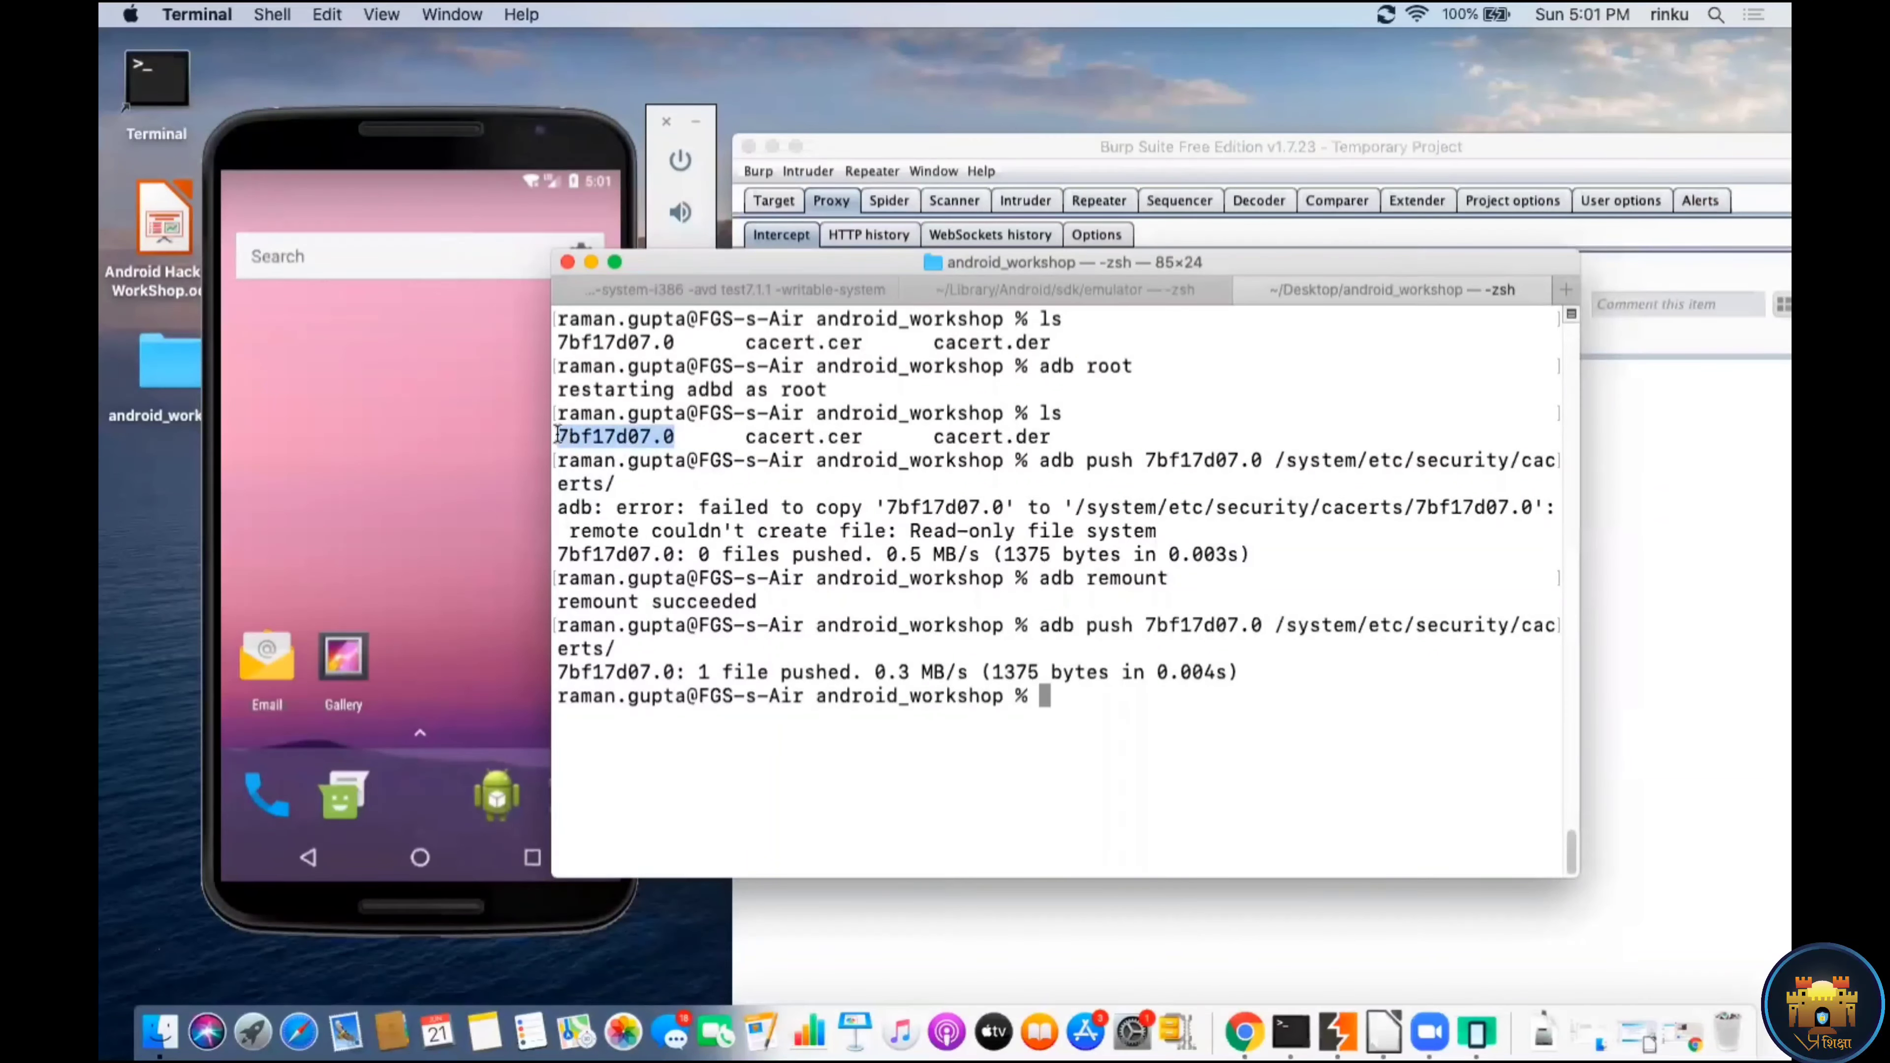
right_click(575, 432)
left_click(672, 558)
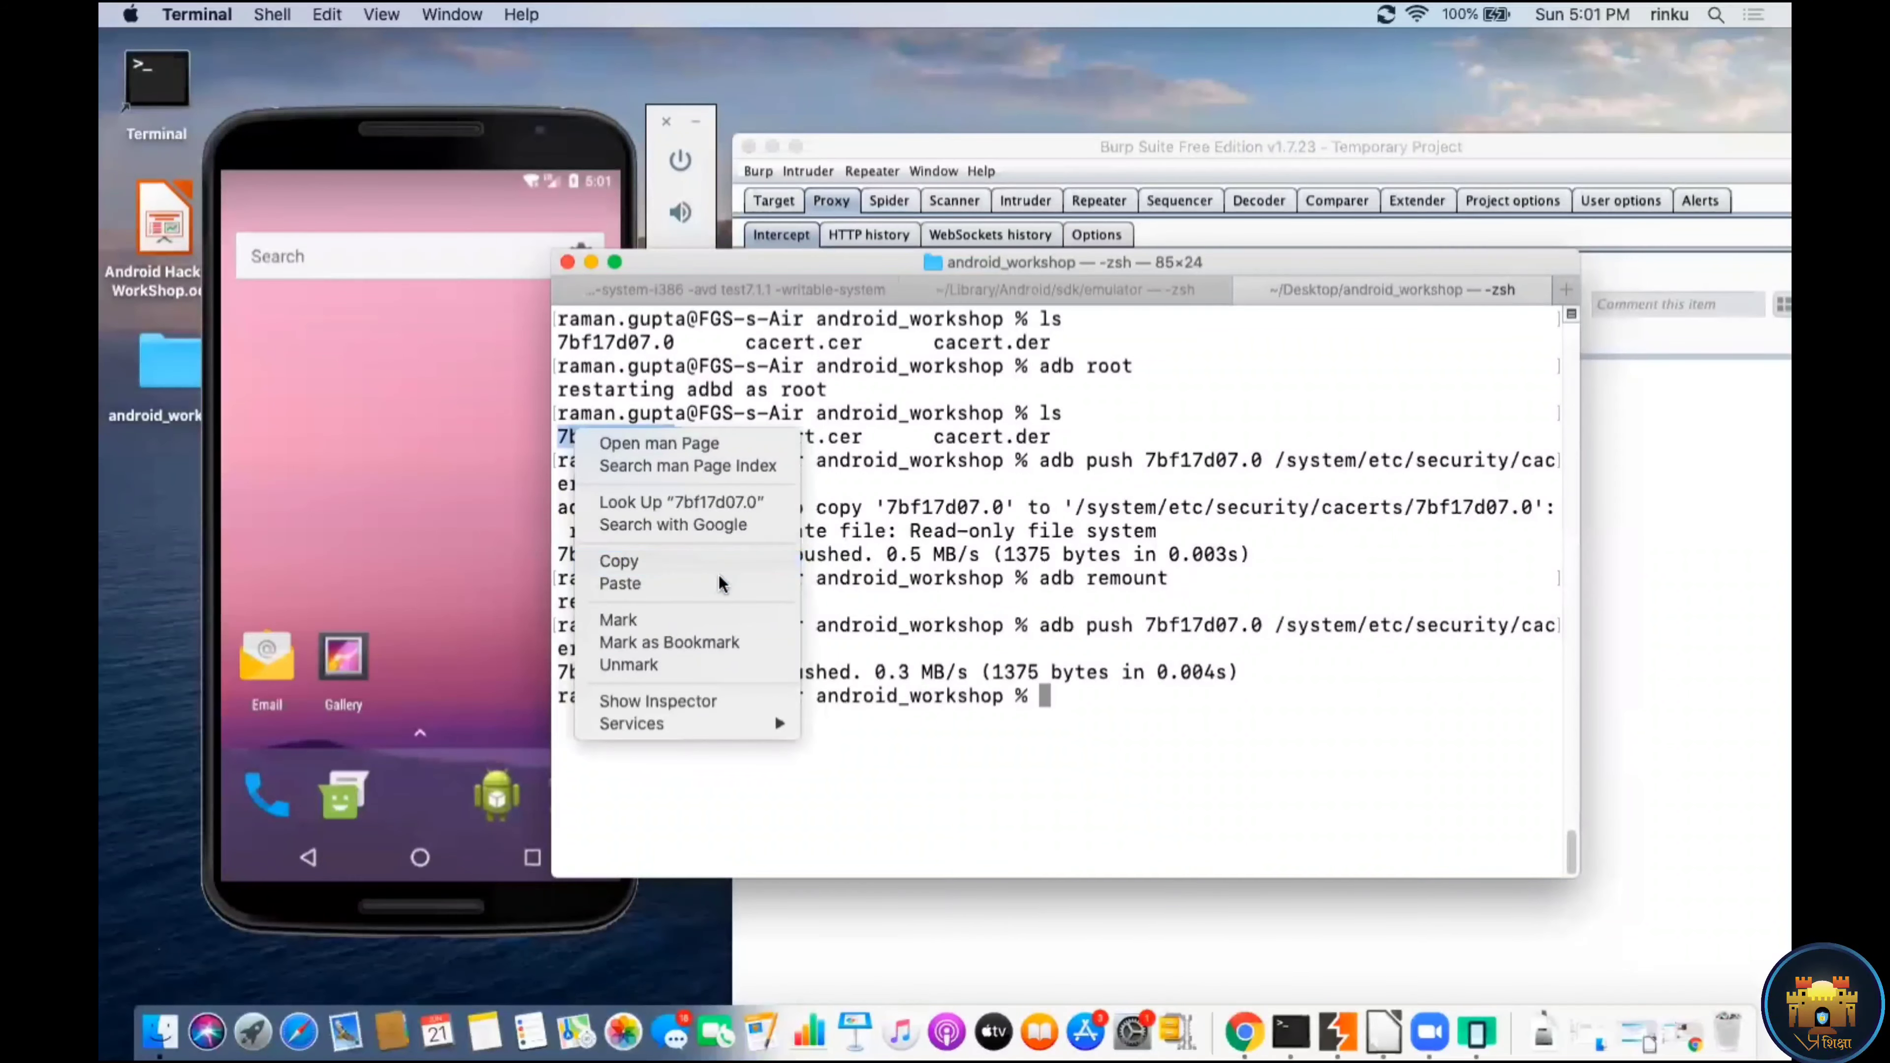
left_click(1095, 715)
type("adb")
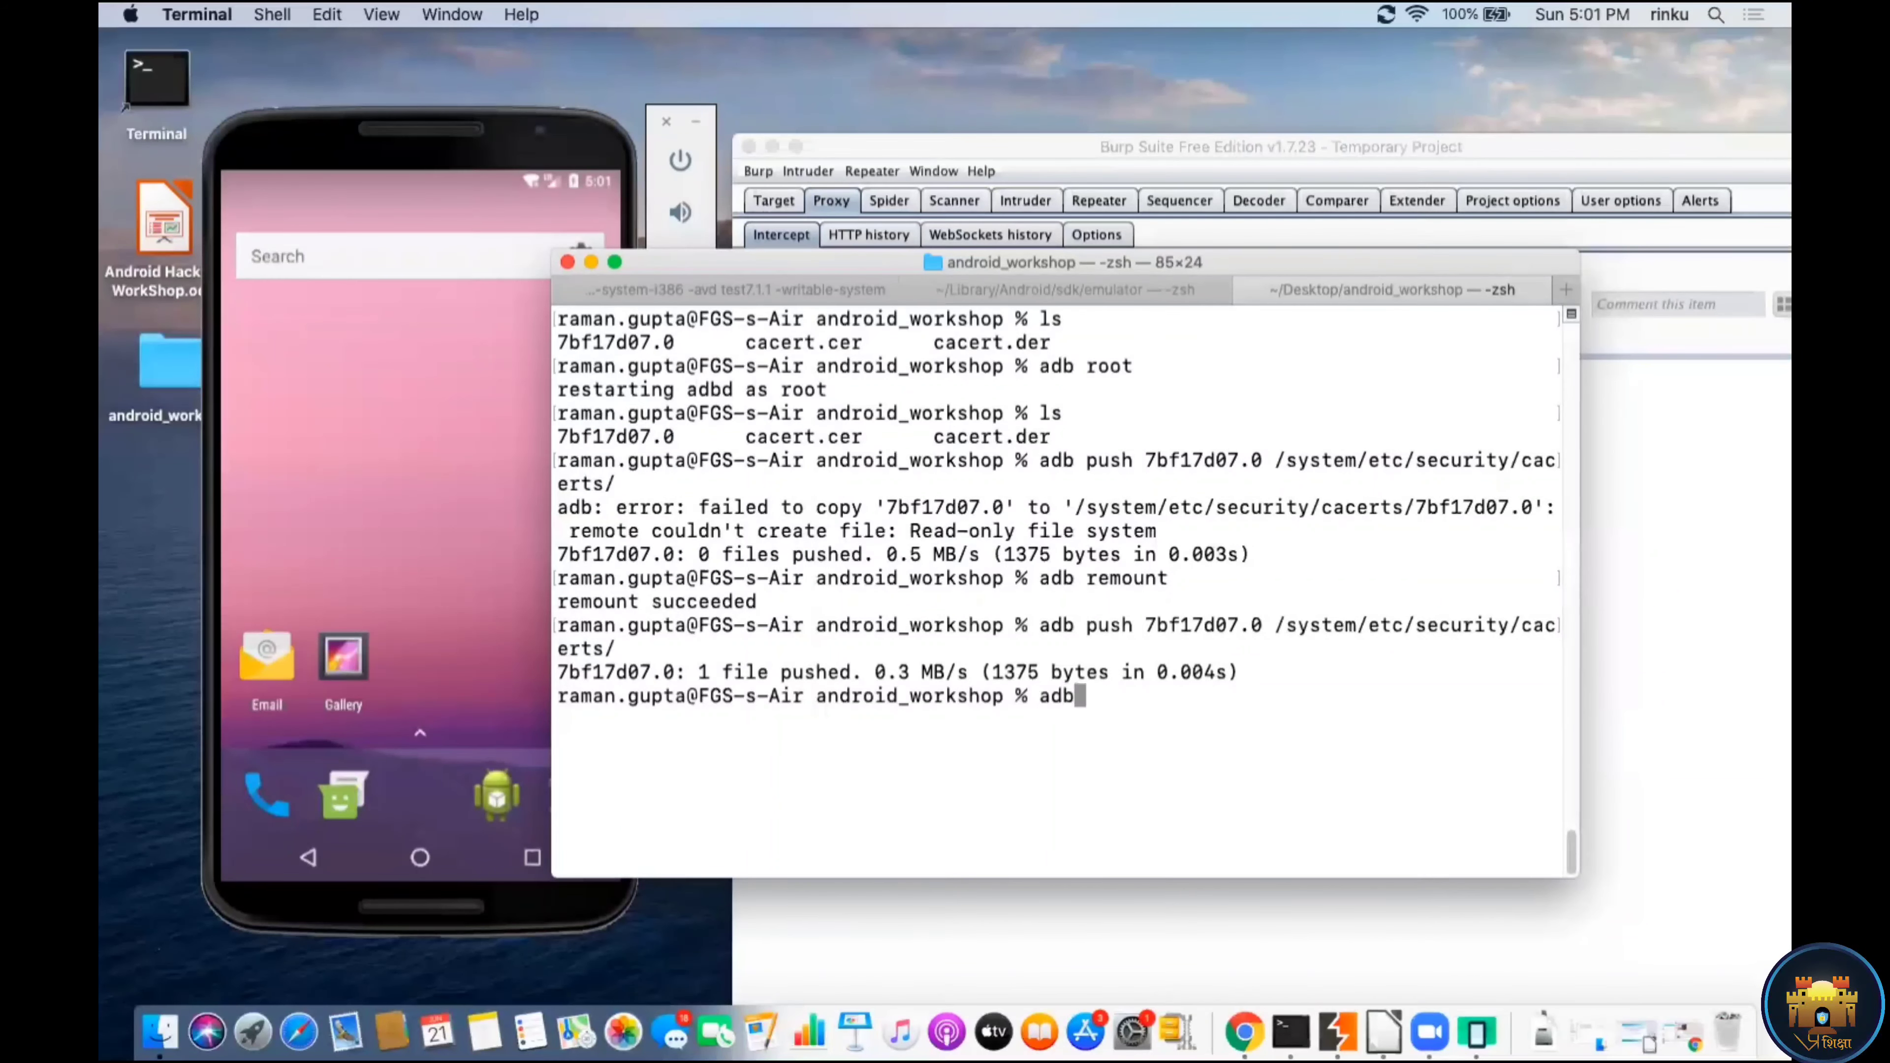
type(" shell")
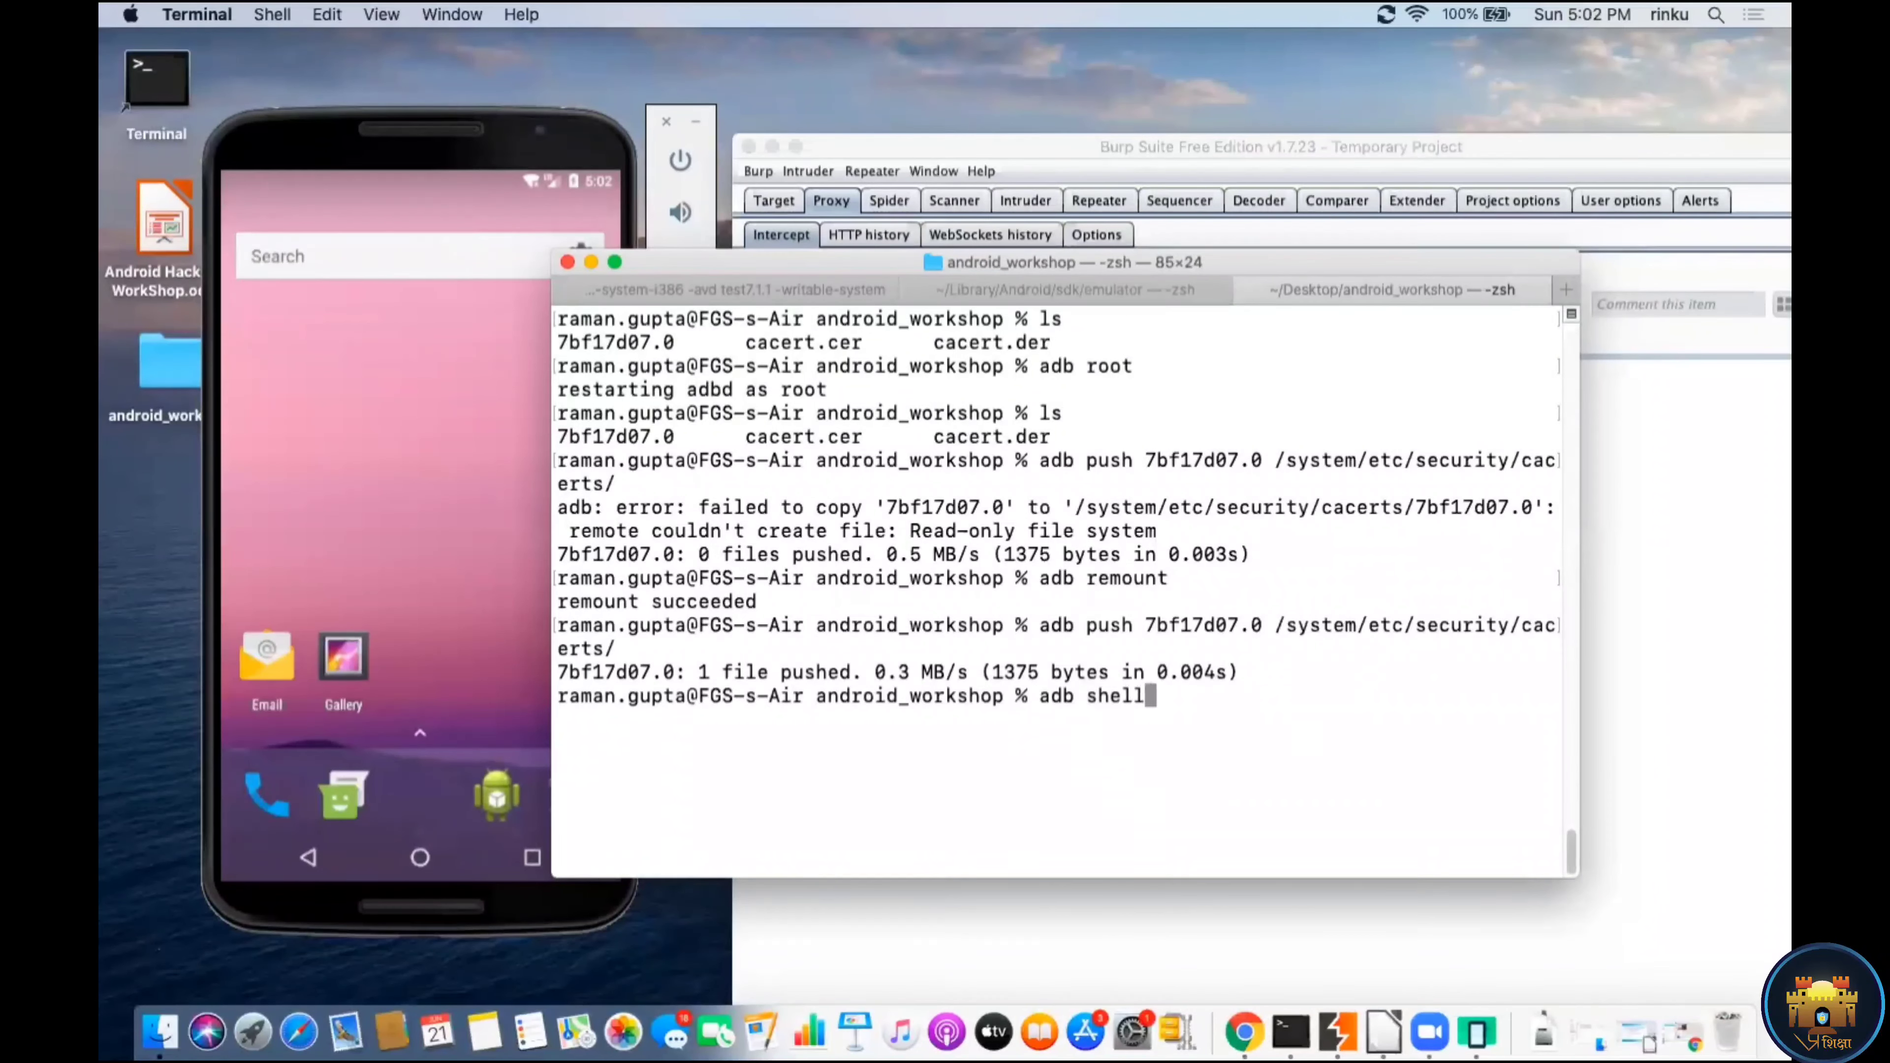
key("Return")
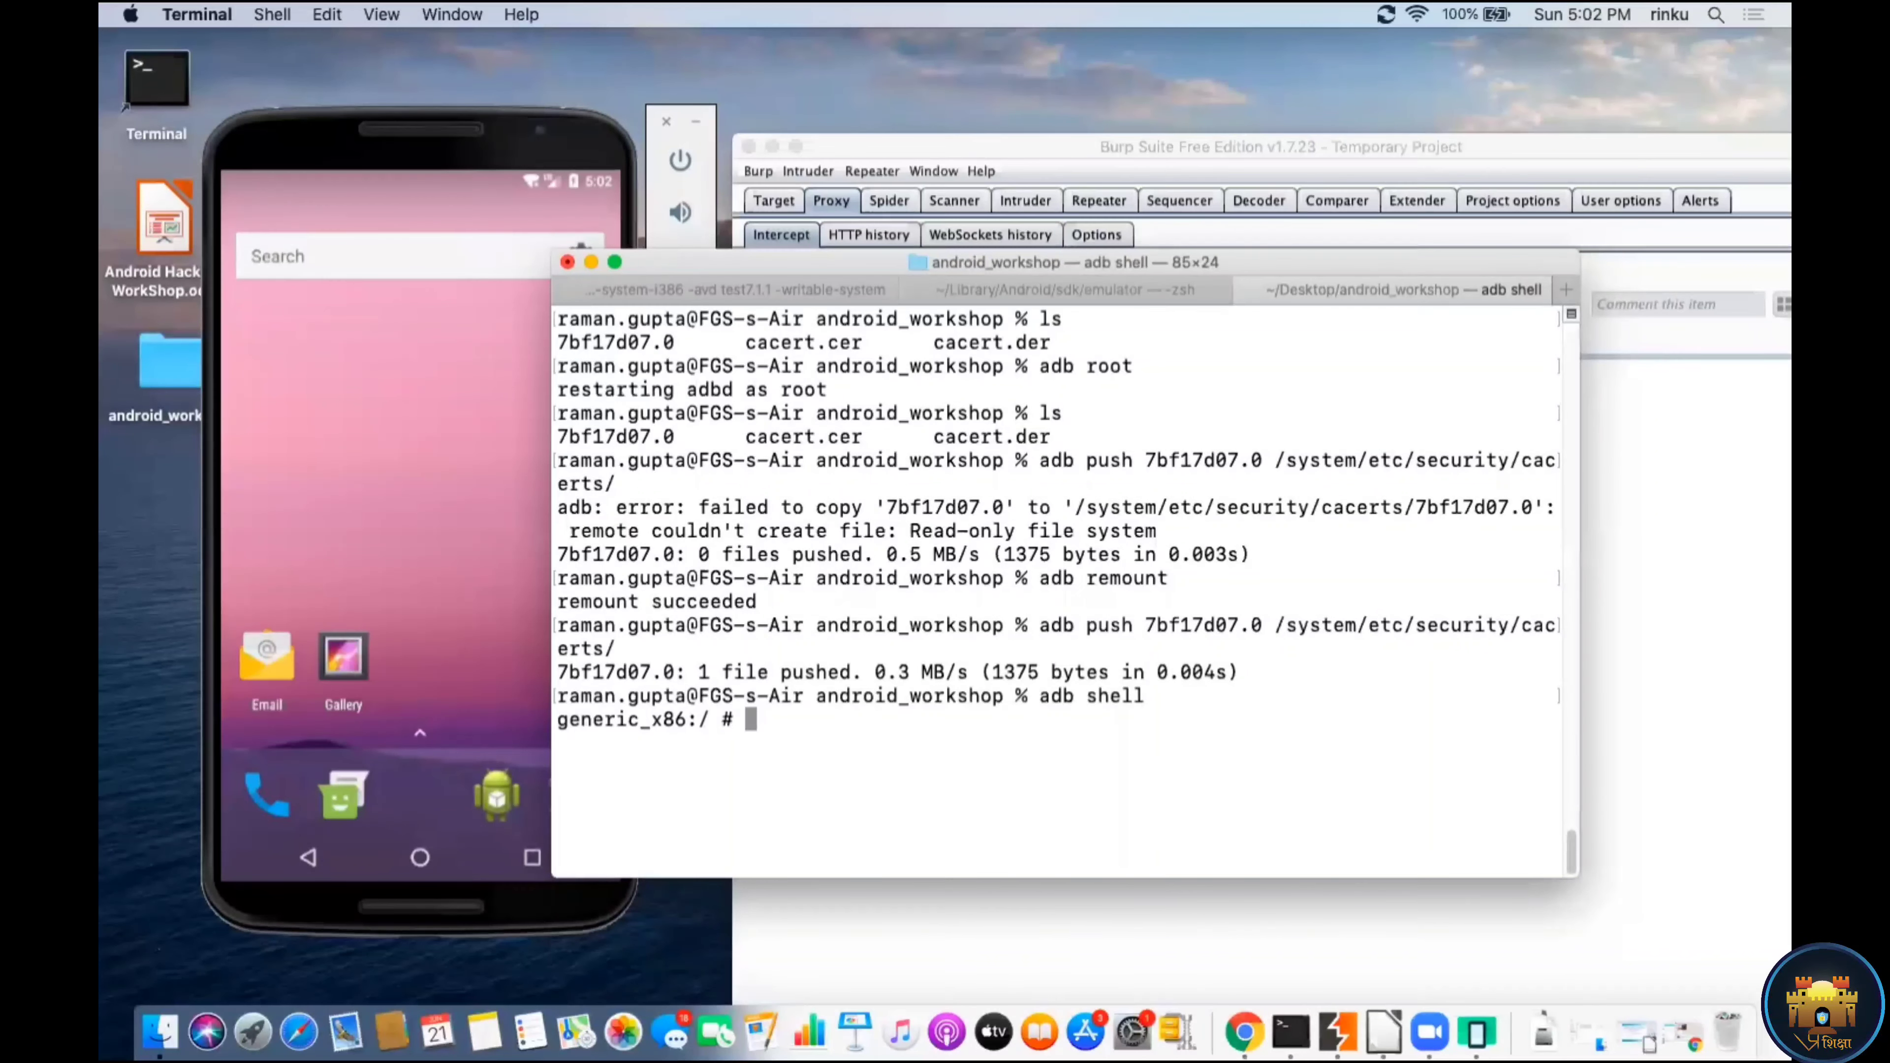
Step: Change to the /system/etc/security/cacerts/ directory in the emulator's shell
type("cd /system/e")
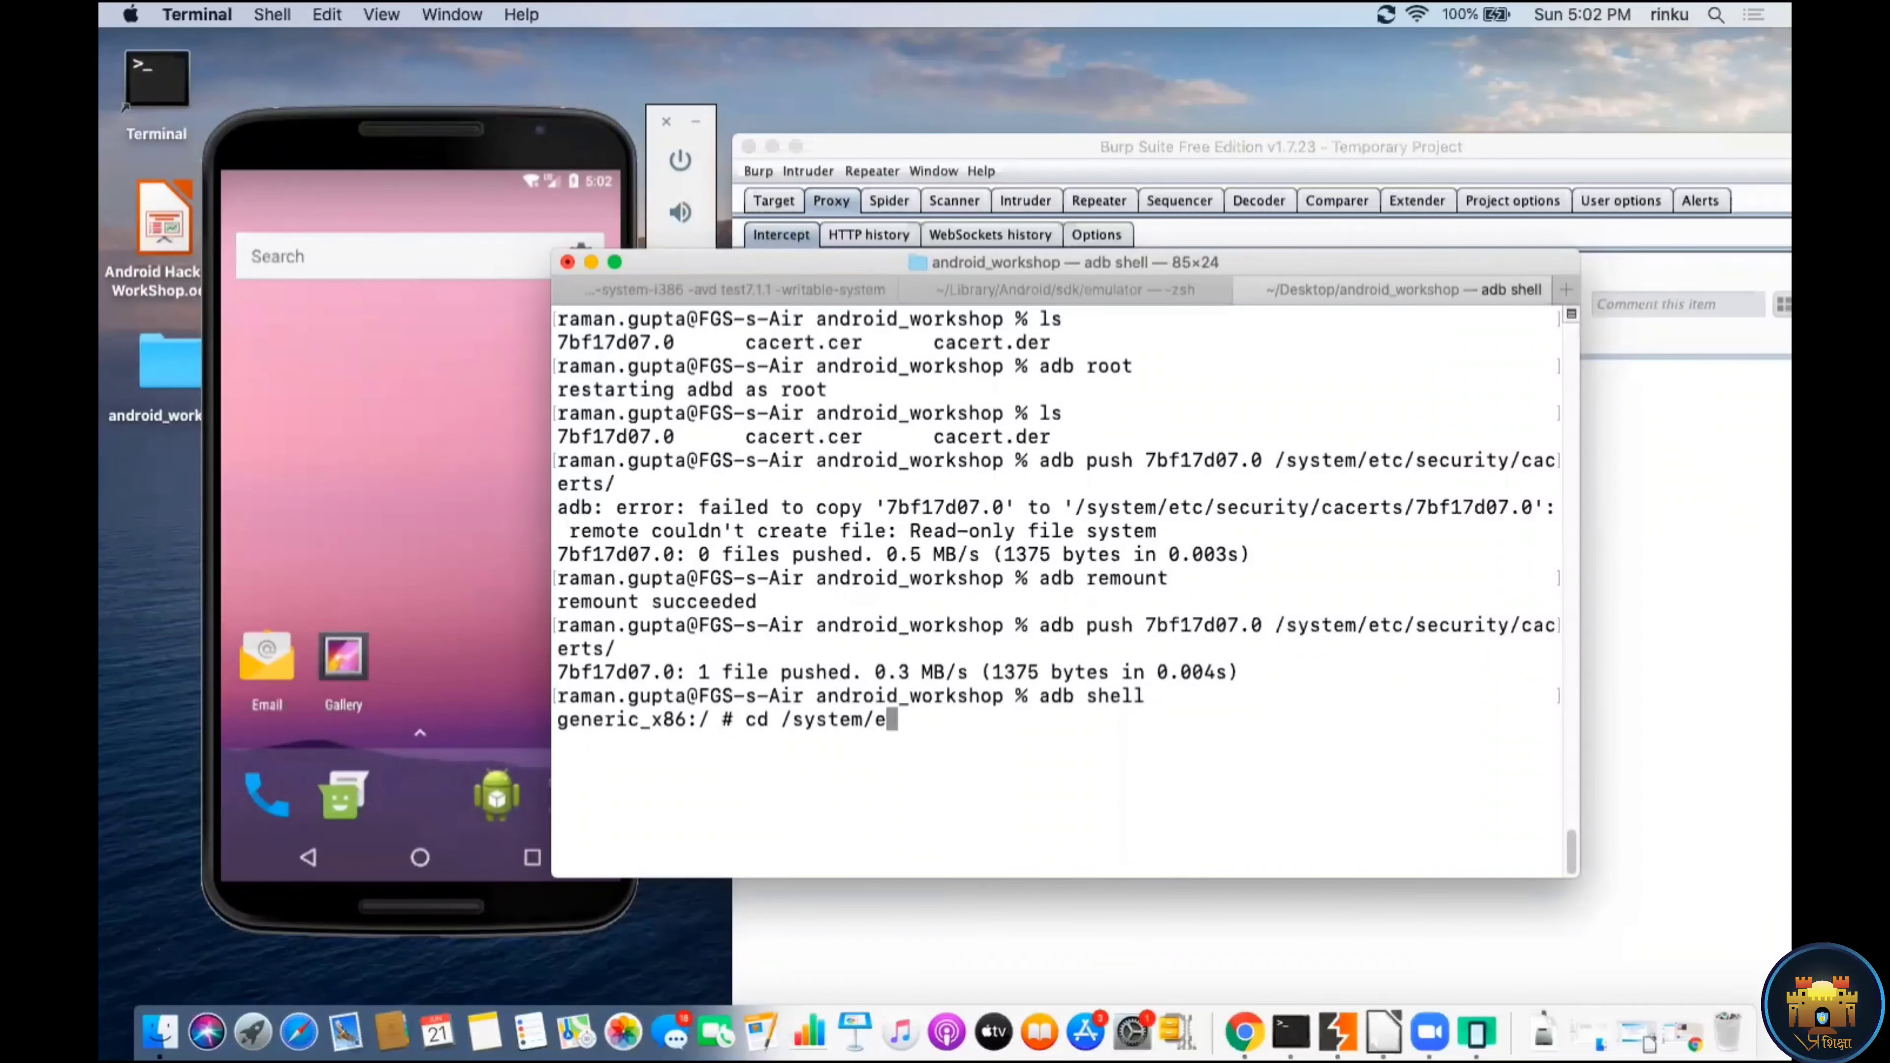
type("tc/sec")
key("Tab")
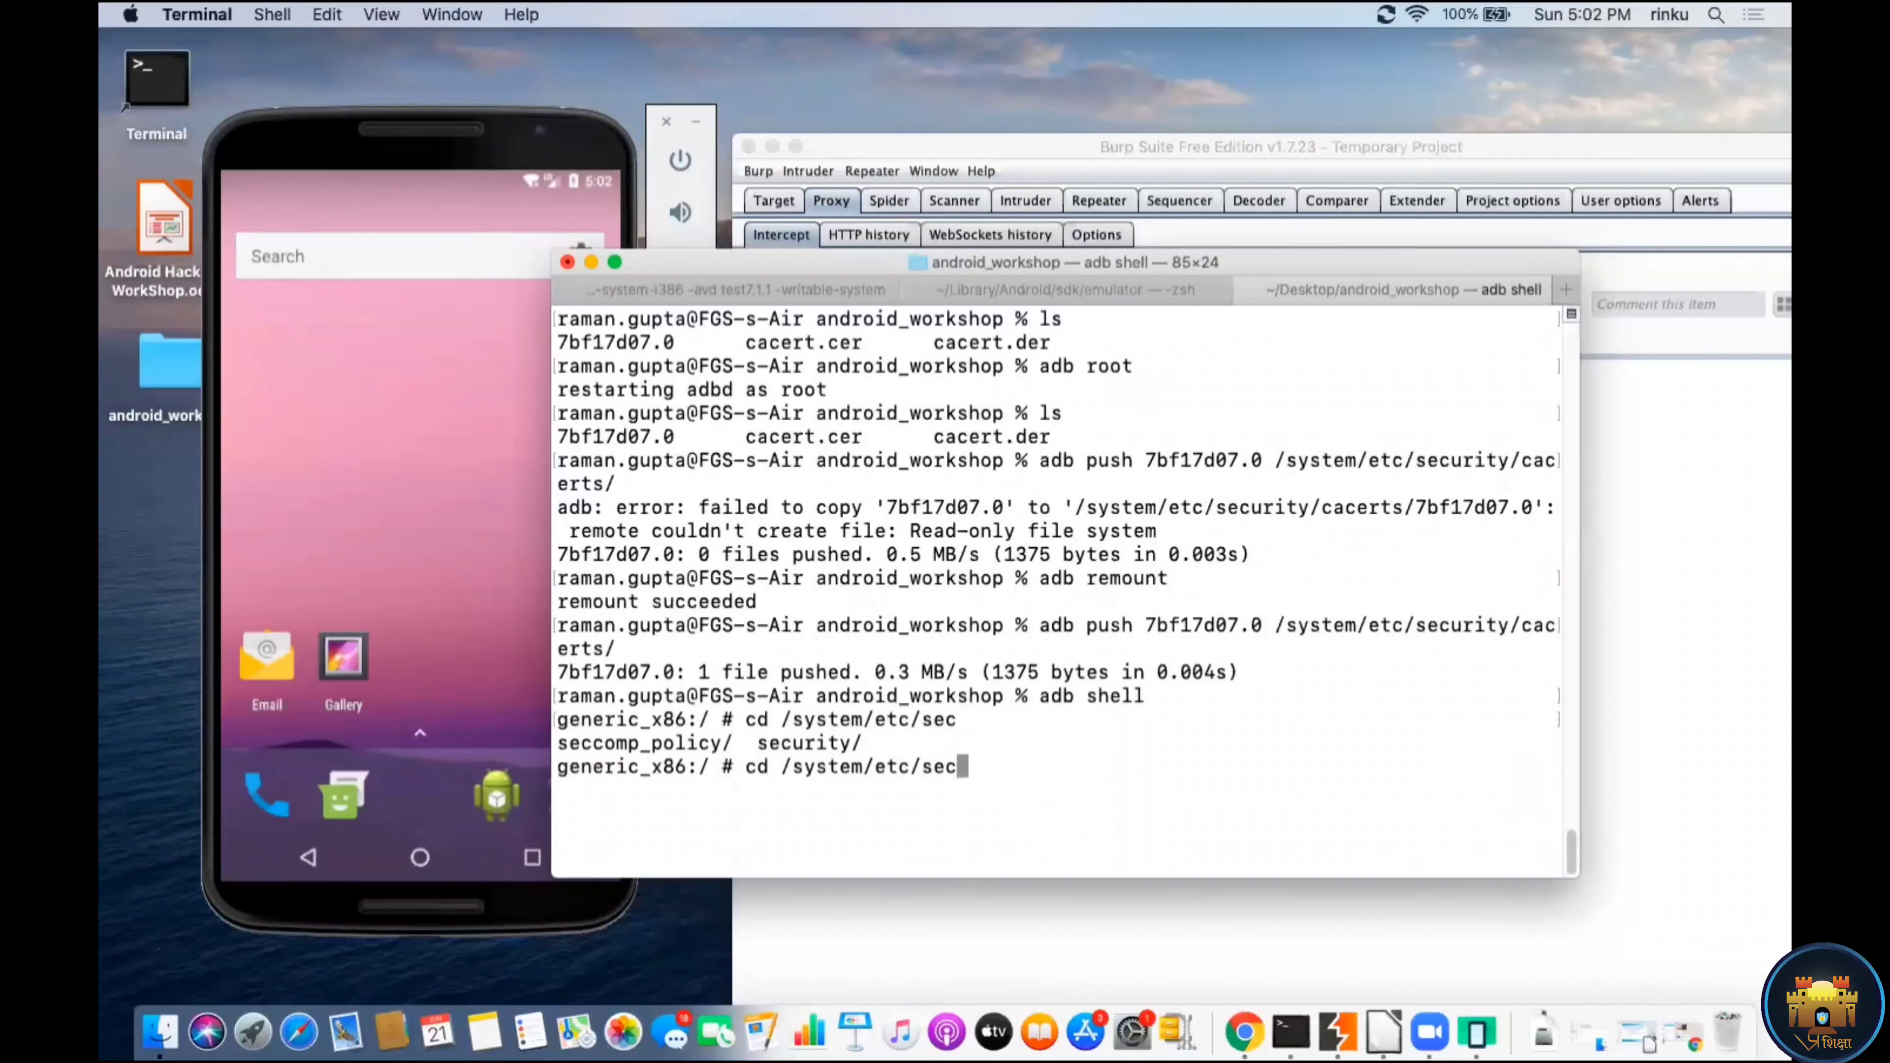
type("ur")
key("Tab")
type("ca")
key("Tab")
key("Return")
Step: Check the cacerts directory for the pushed certificate with ls | grep 7bf17d07.0
type("ls ")
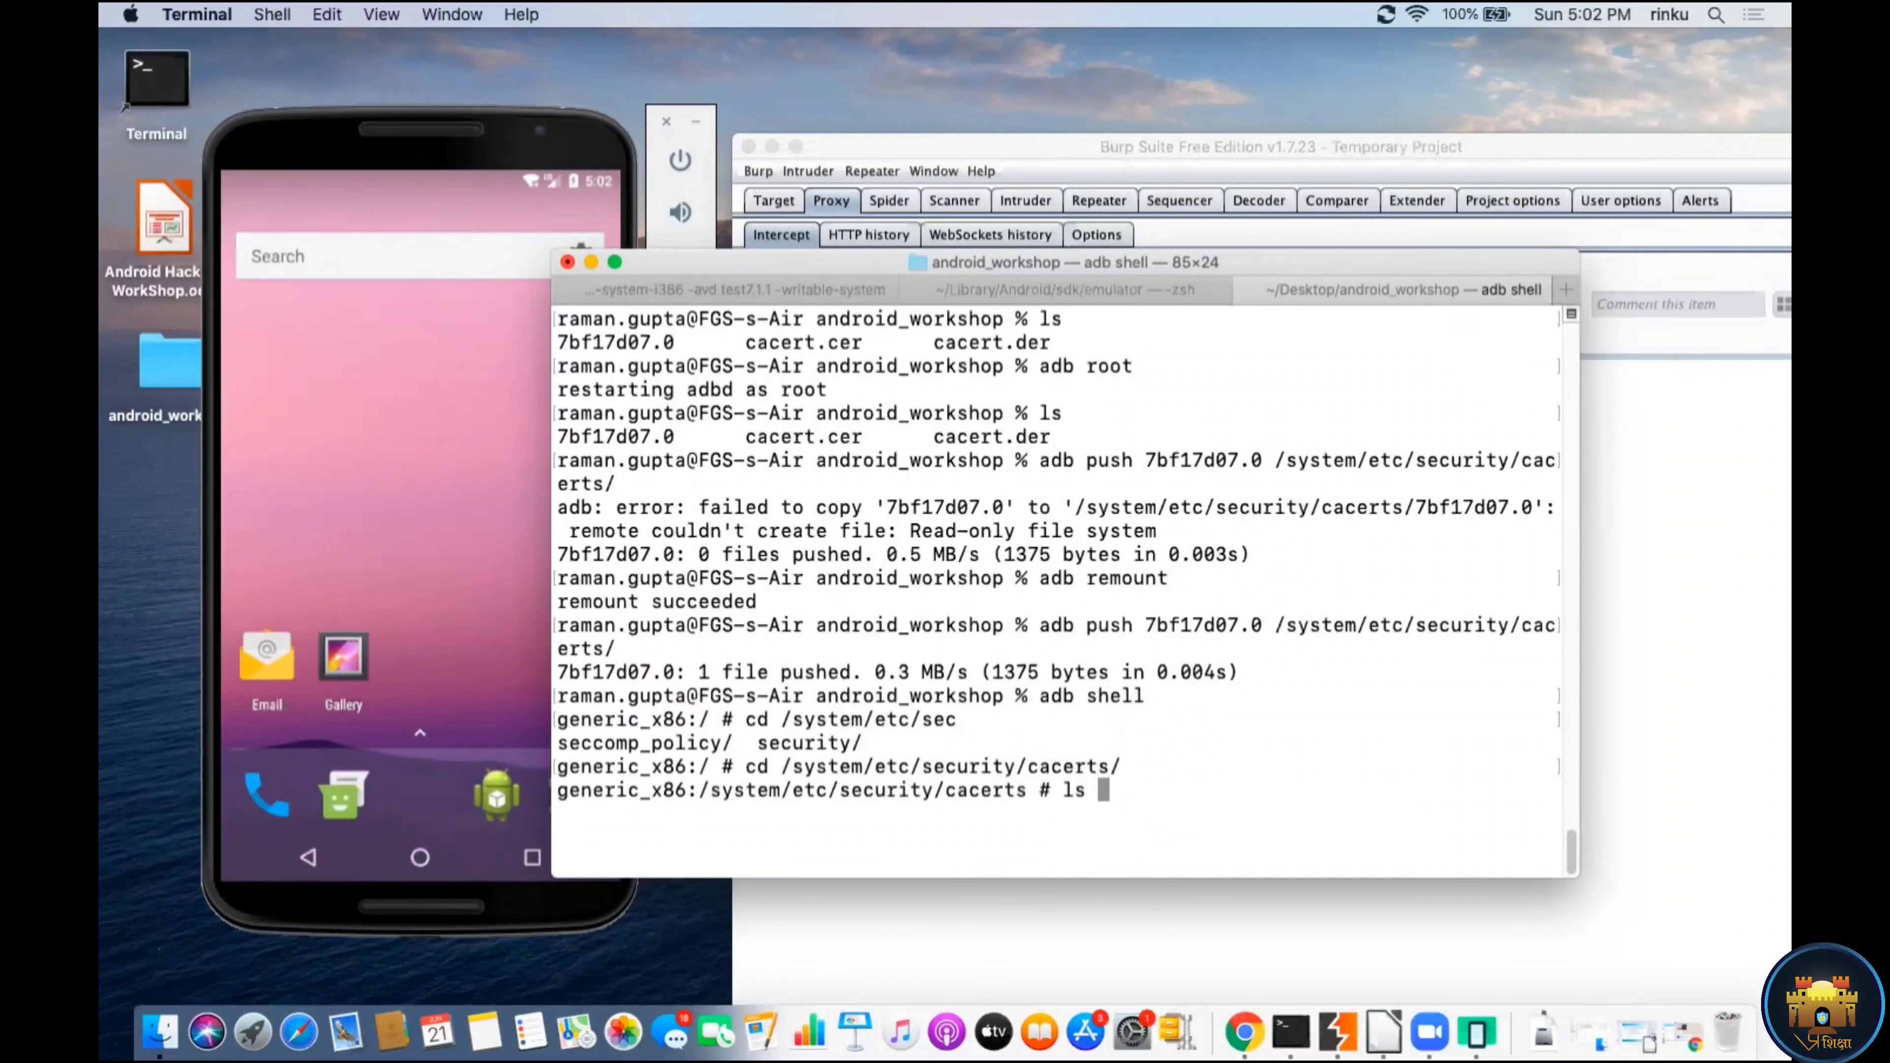
type("| grep")
right_click(1393, 694)
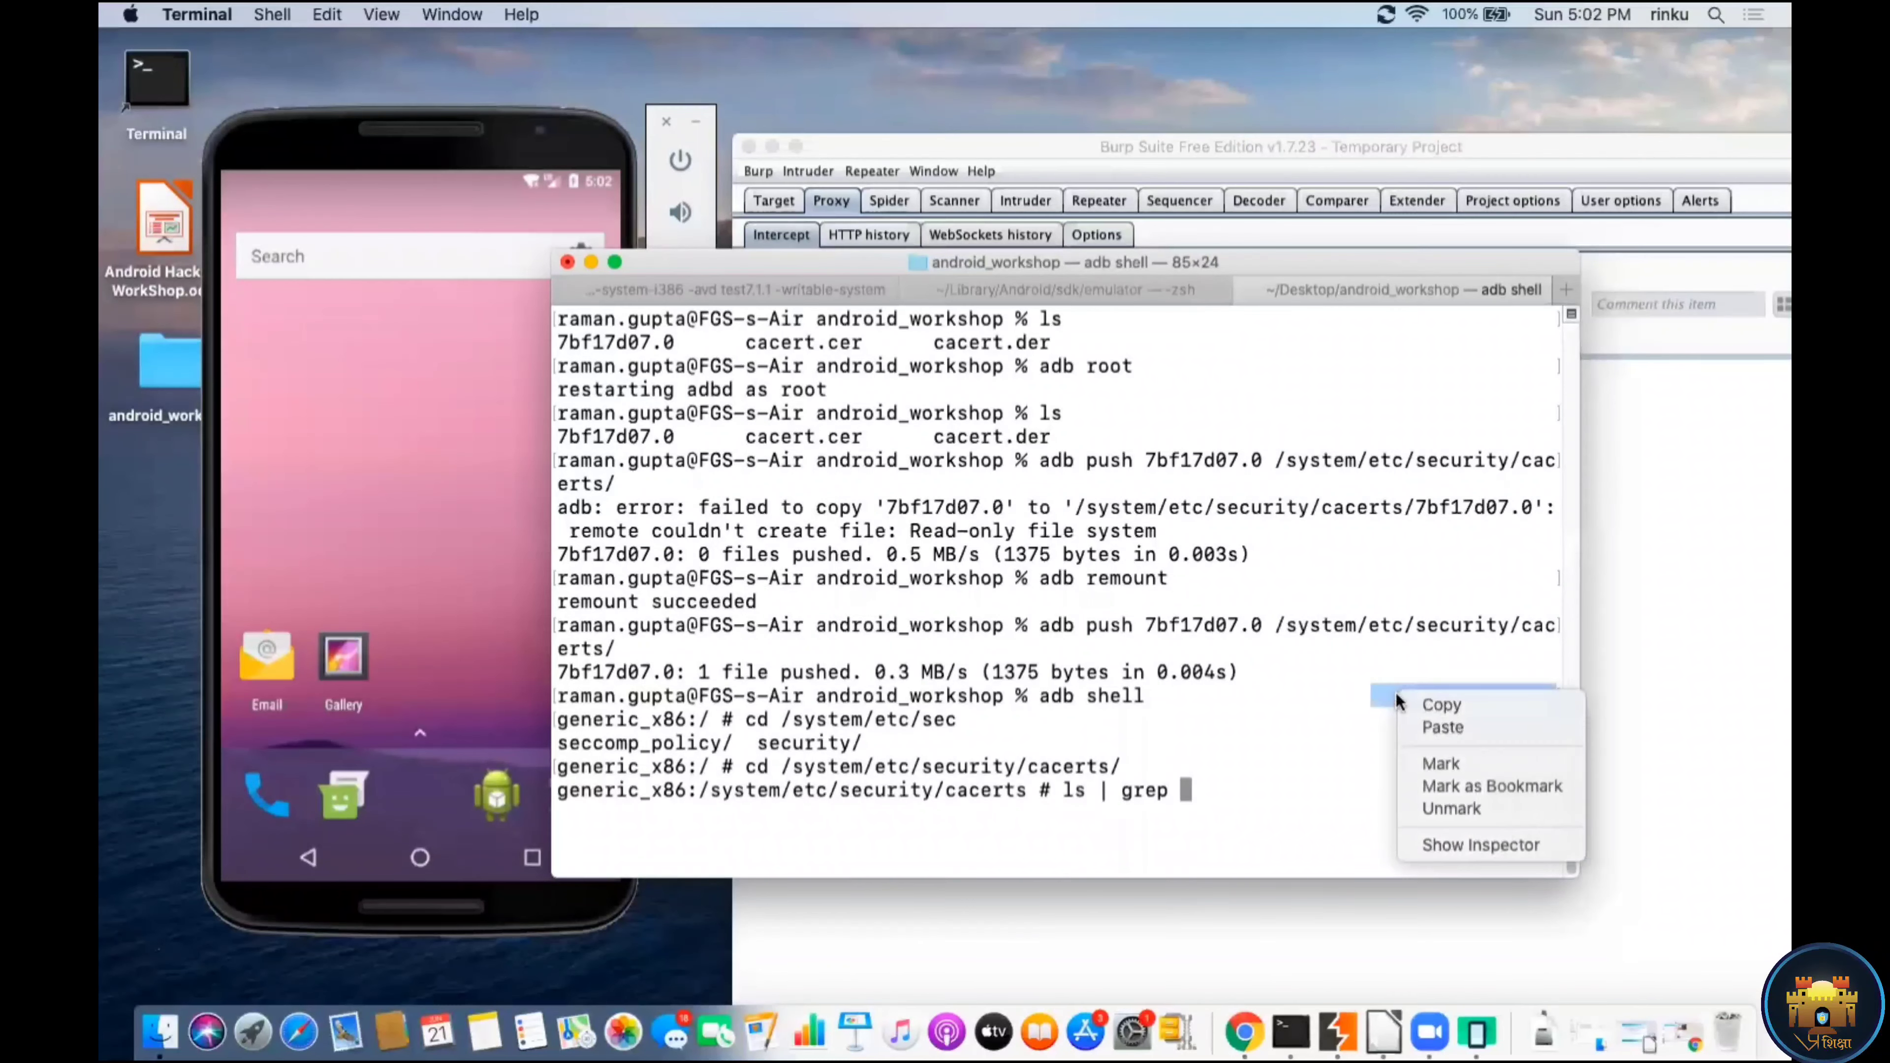
left_click(1434, 728)
key("Return")
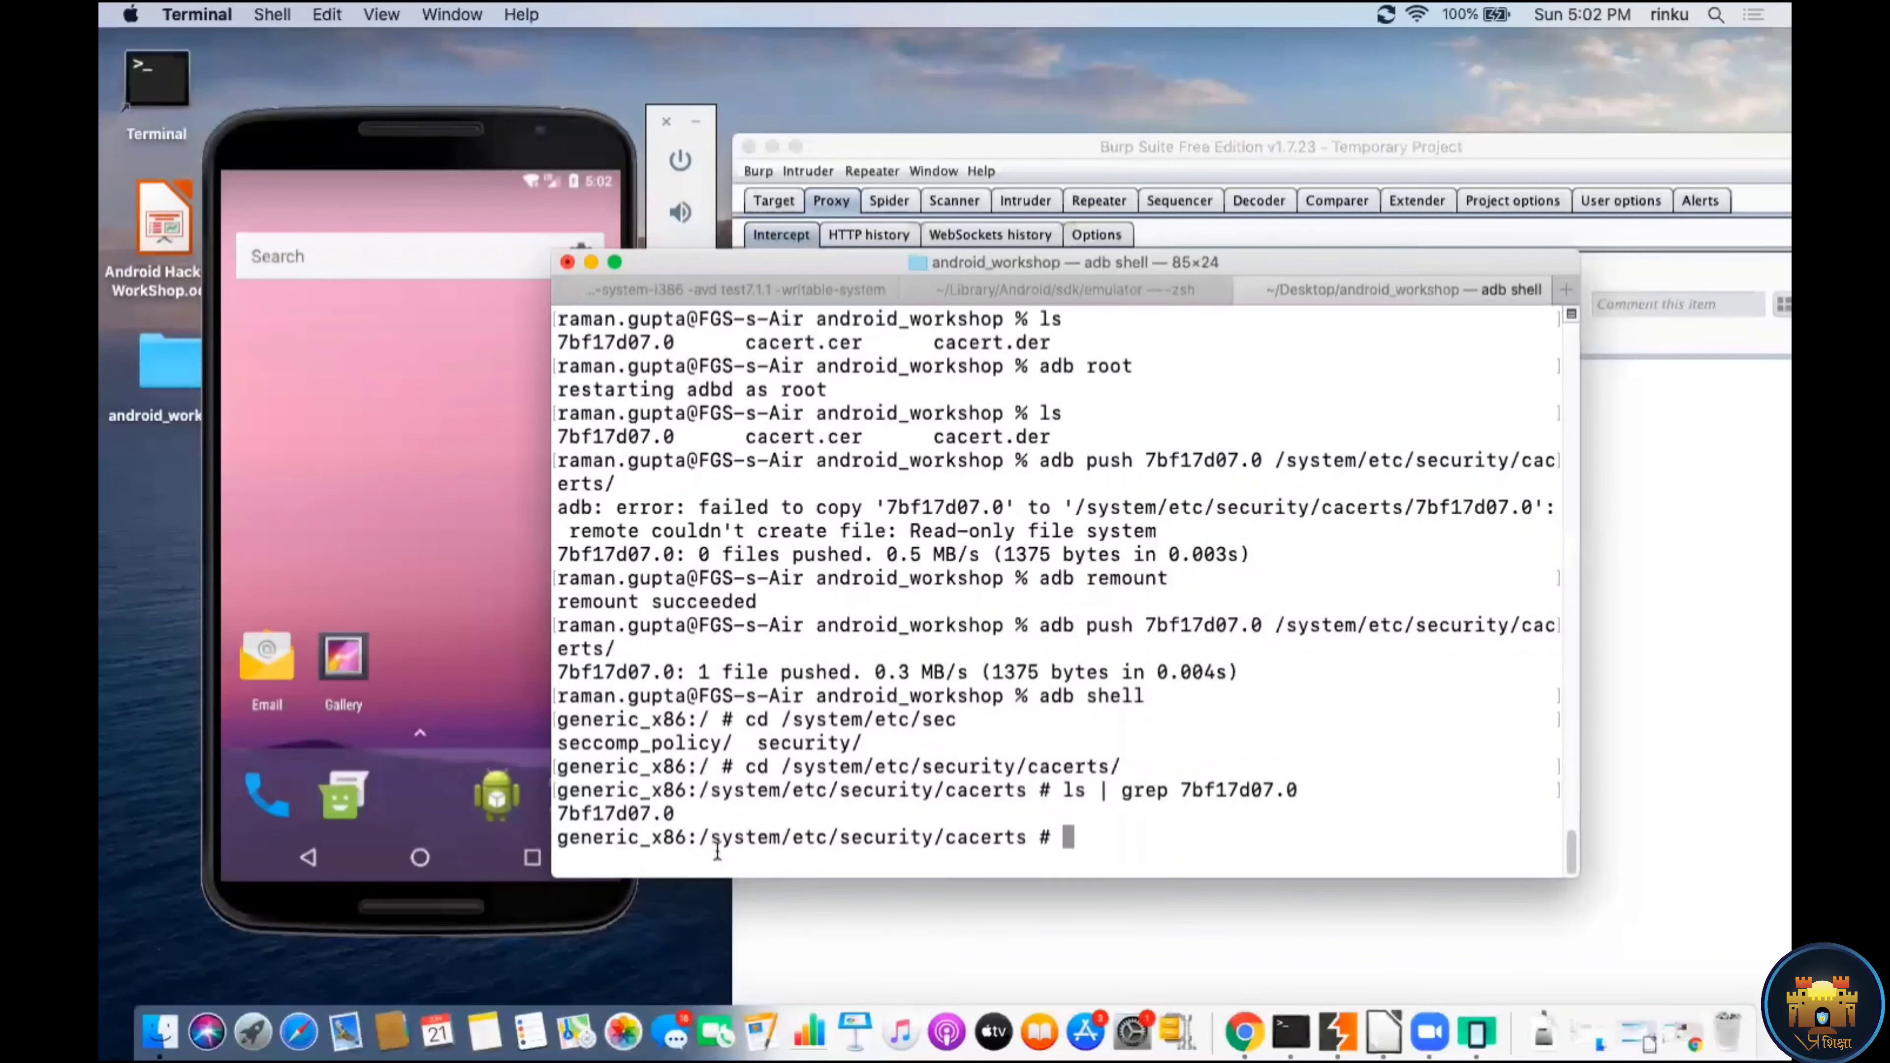
left_click_drag(677, 814, 570, 806)
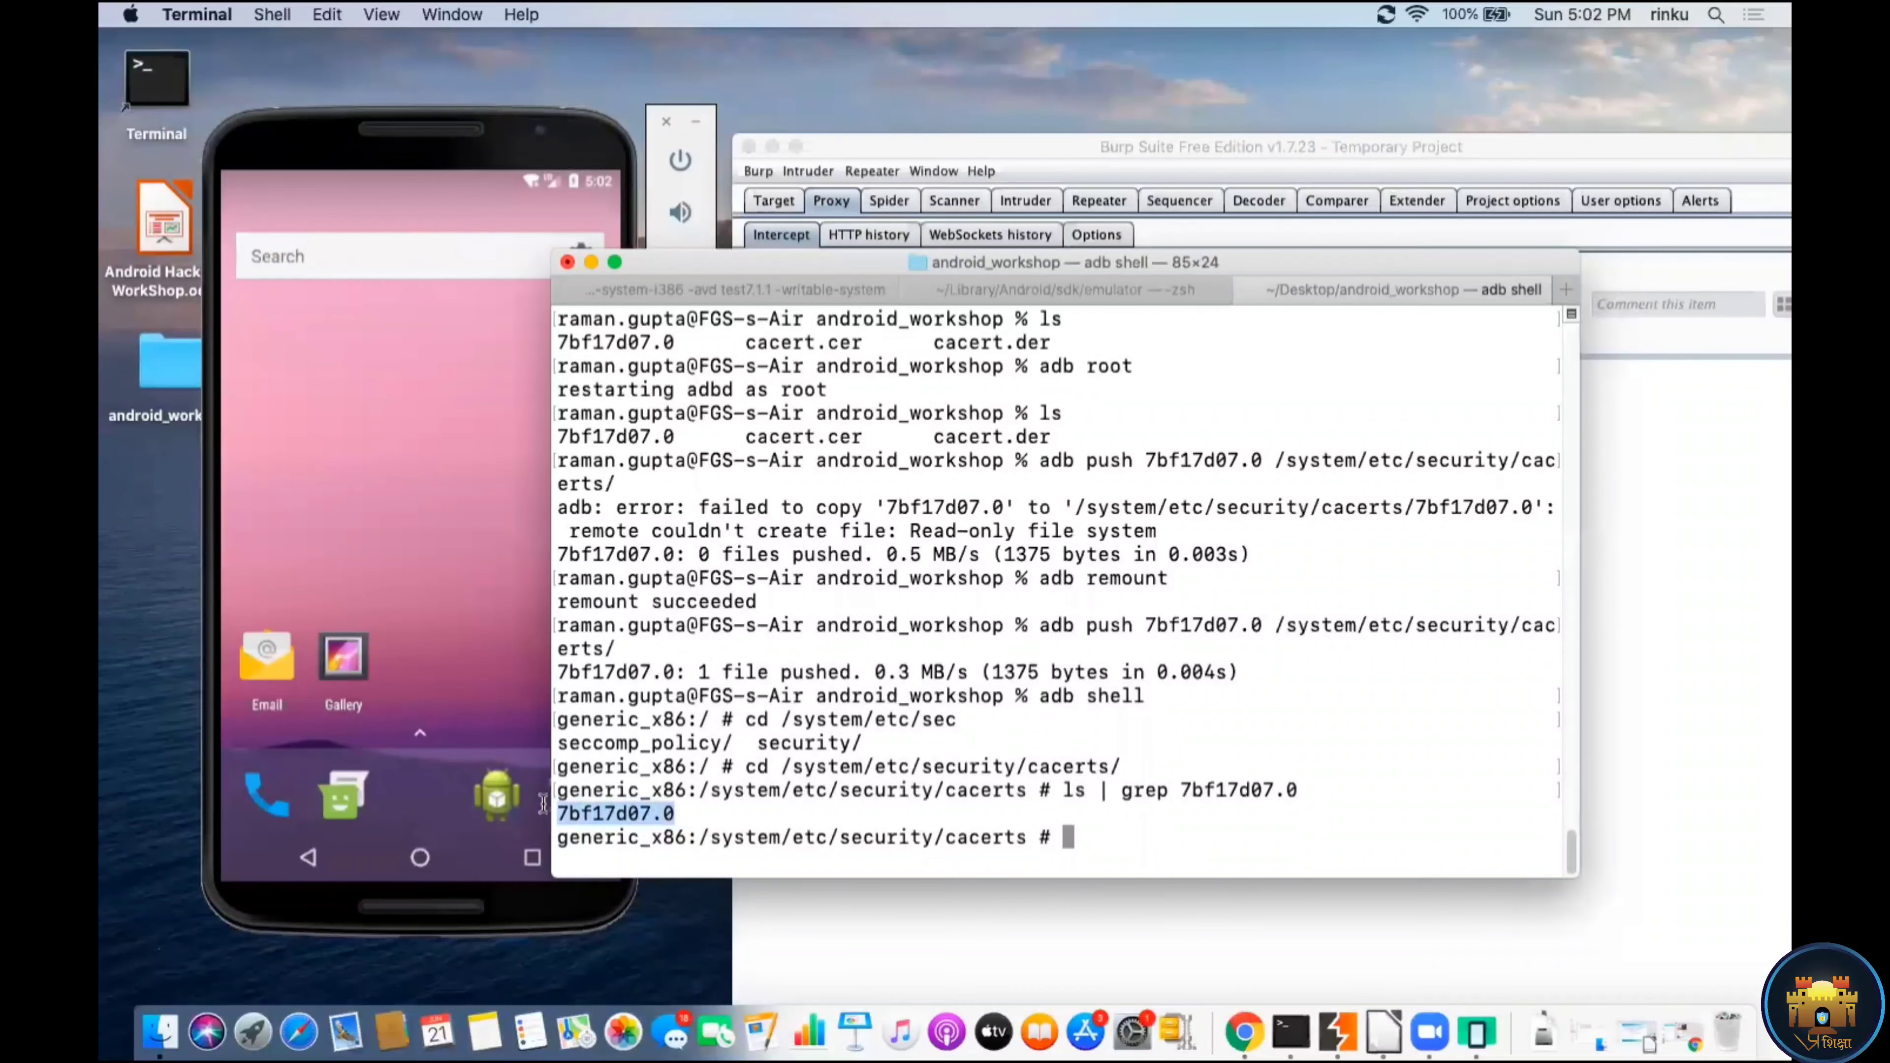
left_click(1190, 838)
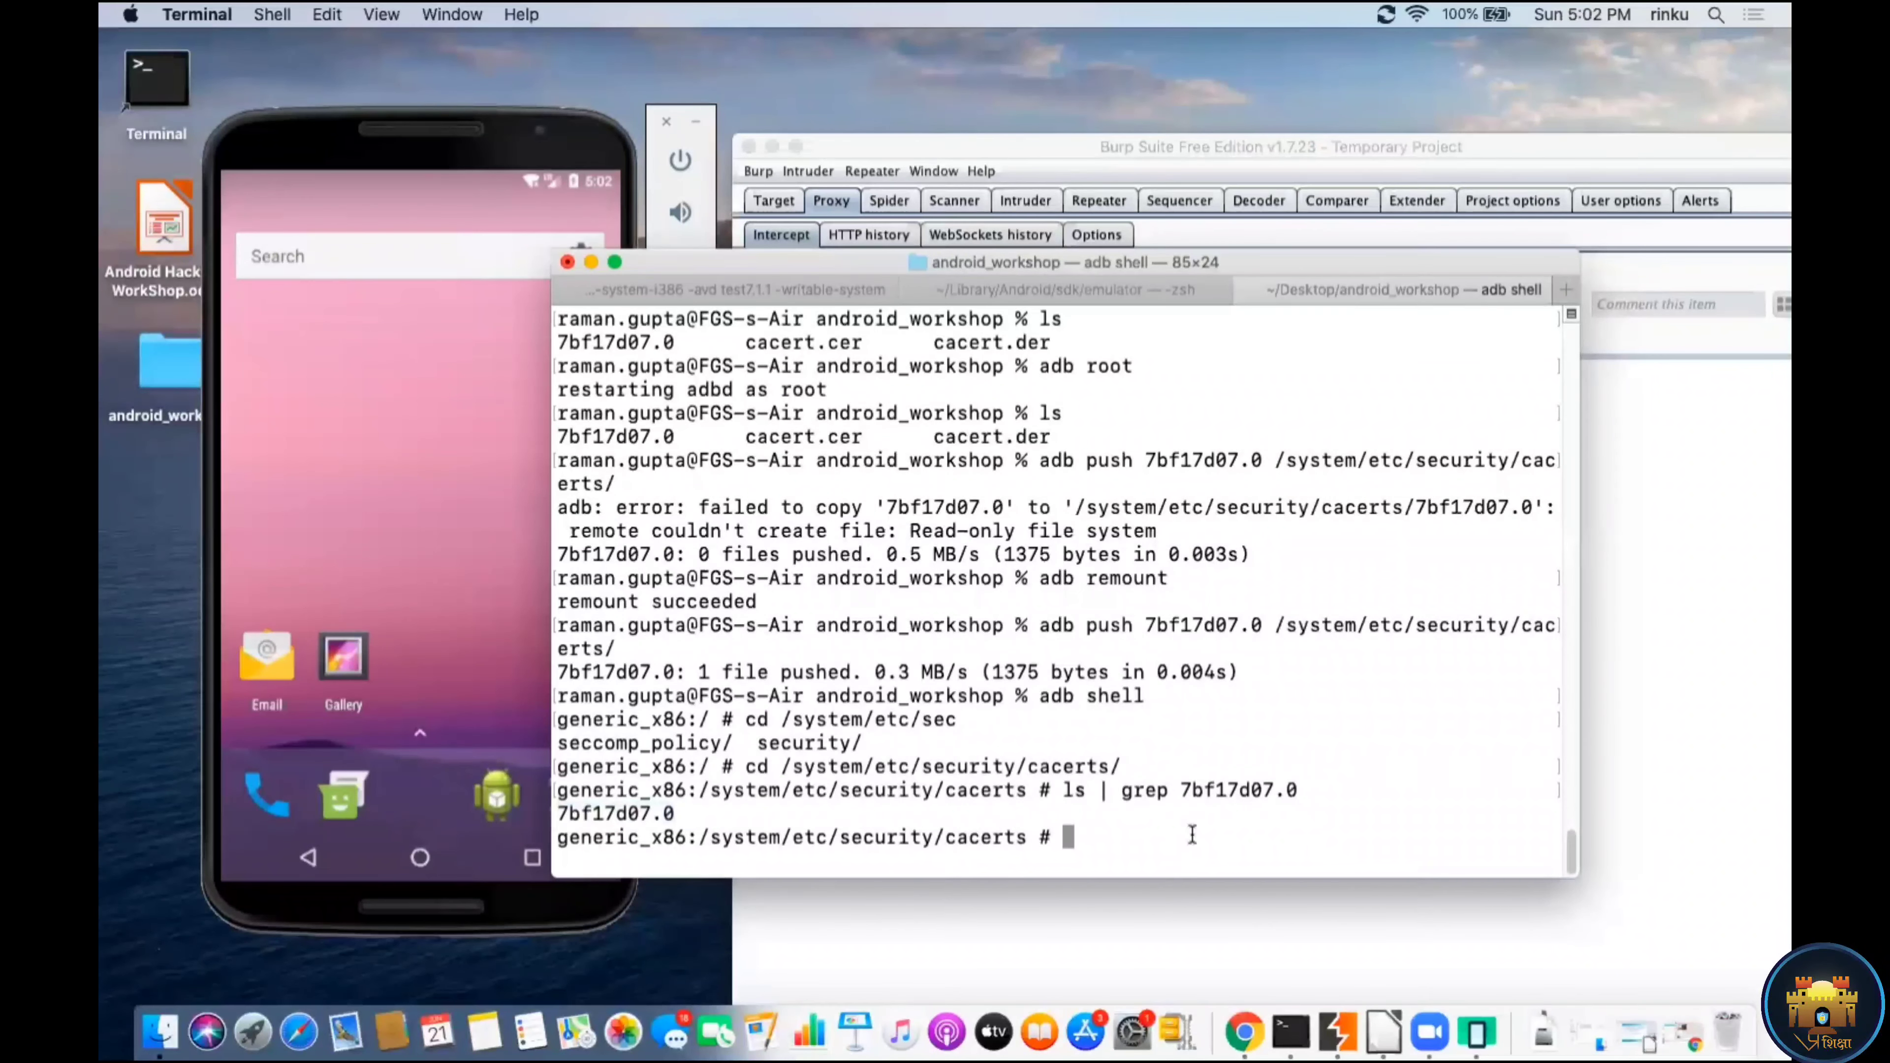
Step: Discard the entered adb text and restart the emulator from its shell with reboot
type("adb")
key("BackSpace")
key("BackSpace")
key("BackSpace")
key("BackSpace")
type("reboot")
key("Return")
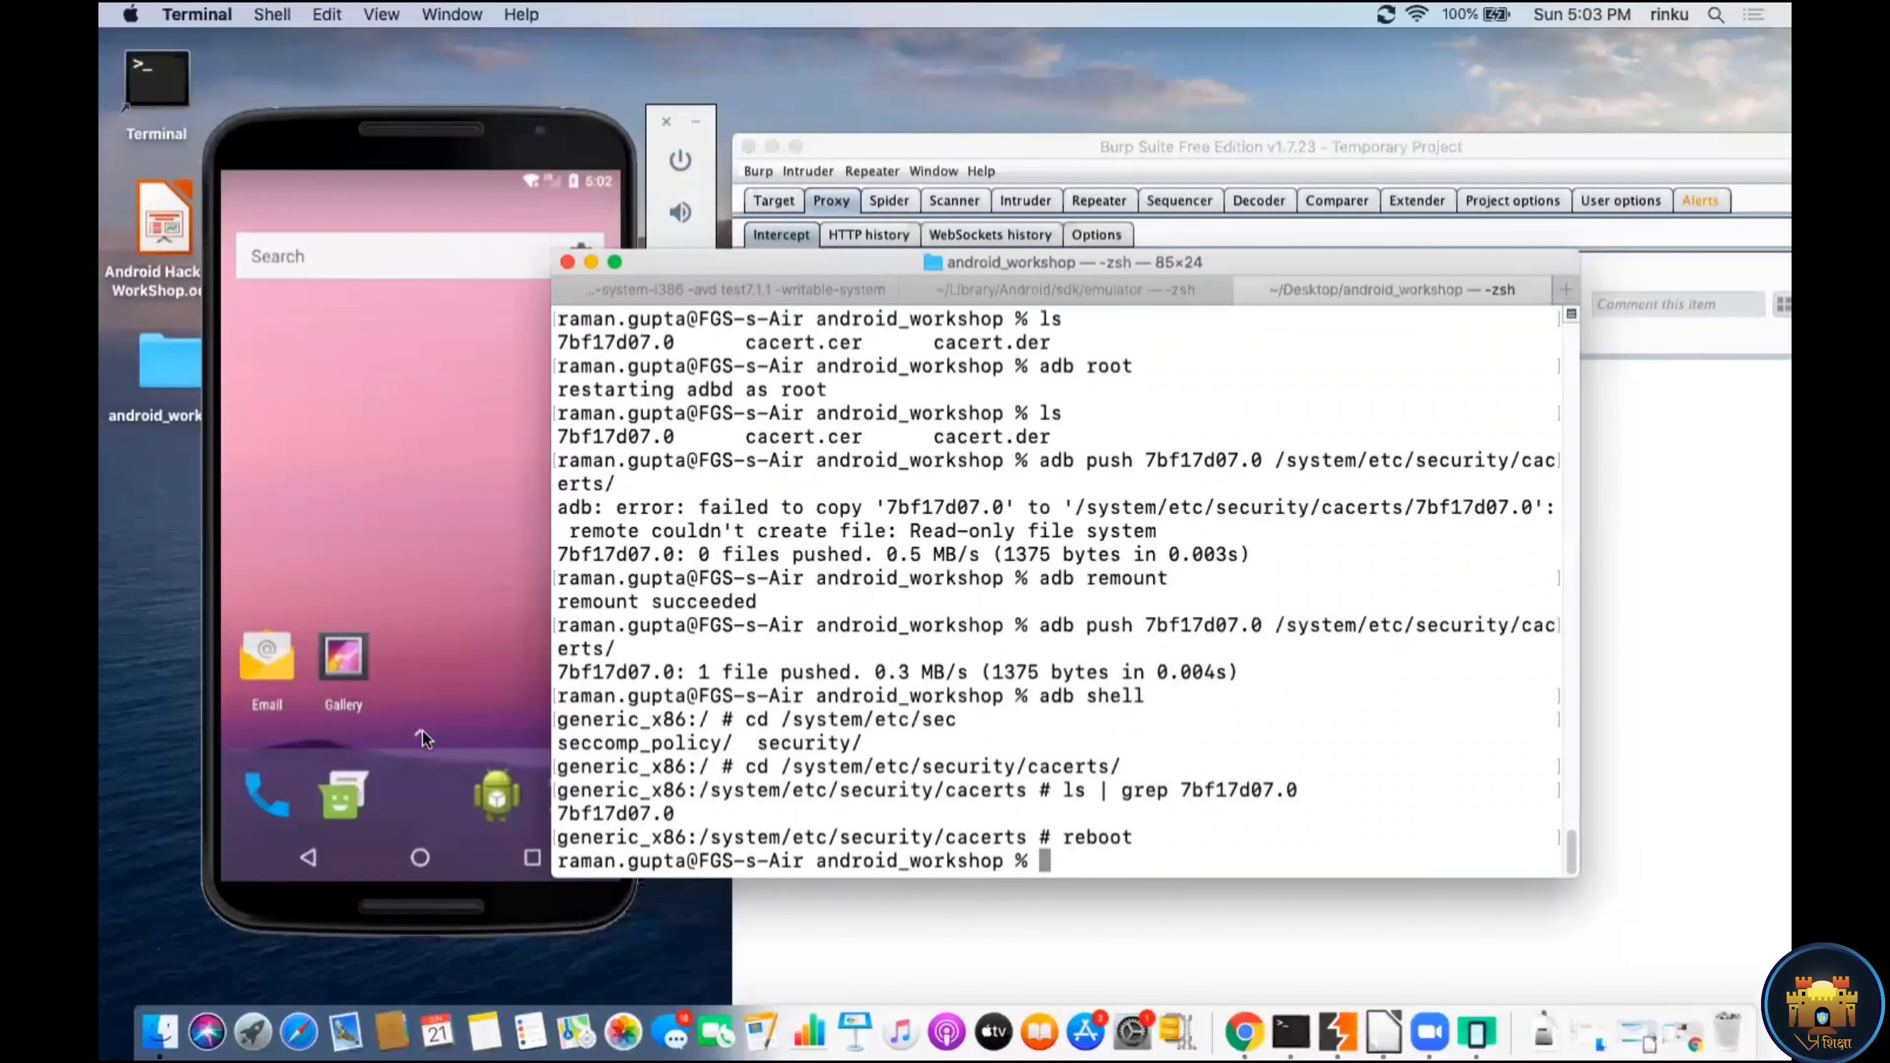
Step: Open the emulator's Settings app from the app drawer and go to the Security settings
left_click(424, 740)
left_click_drag(409, 819, 432, 536)
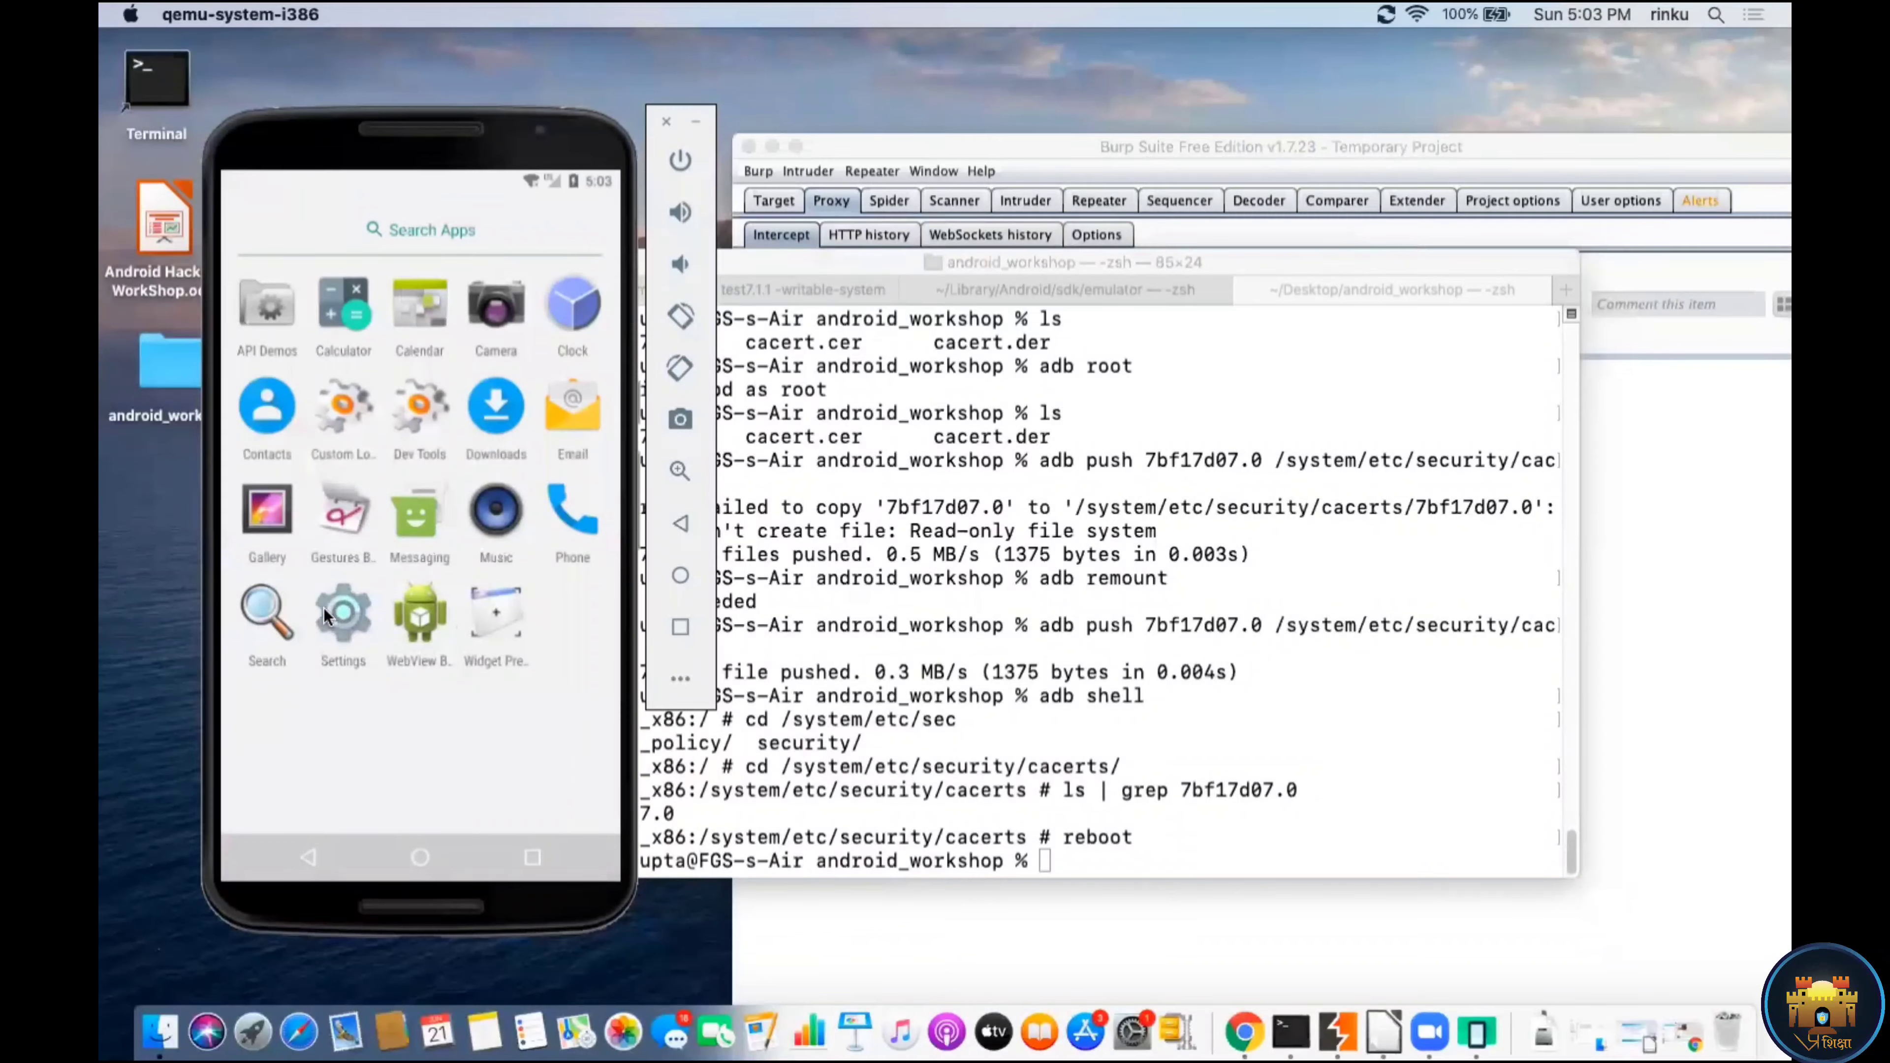
left_click(324, 608)
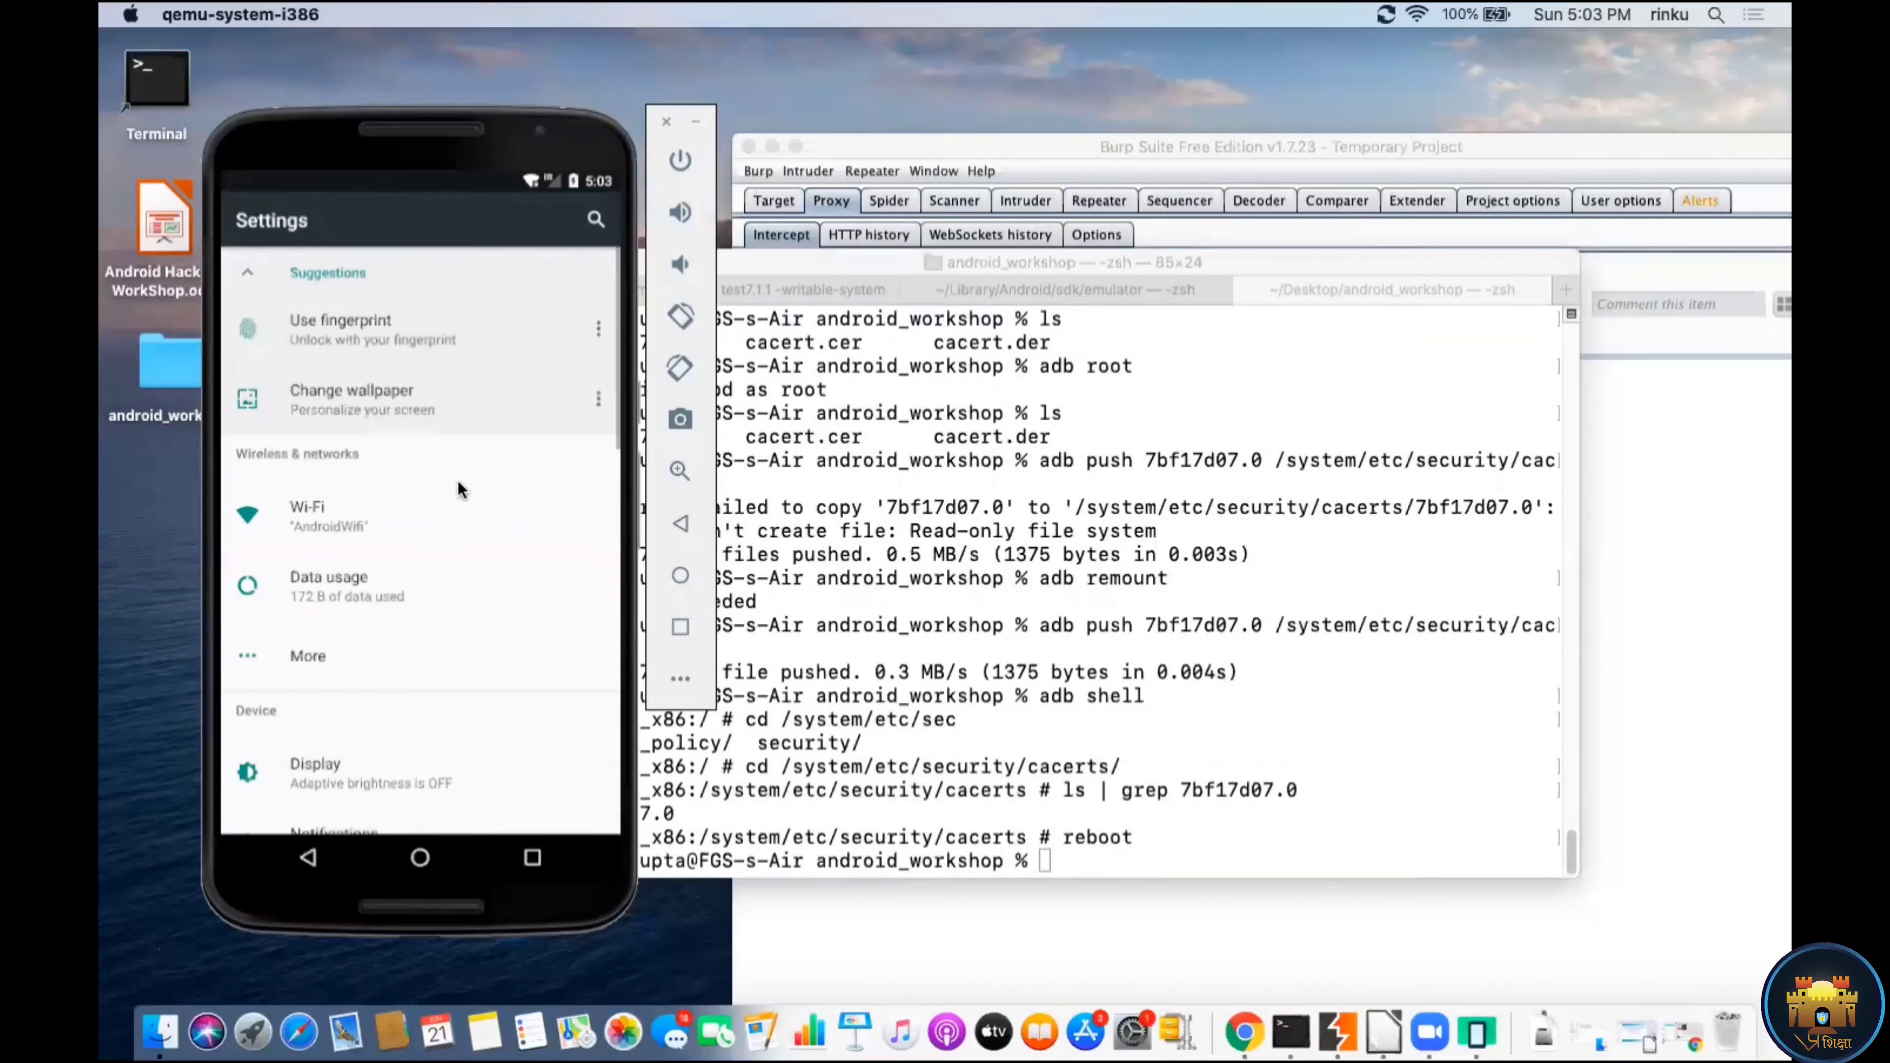
scroll(456, 497, "down", 1)
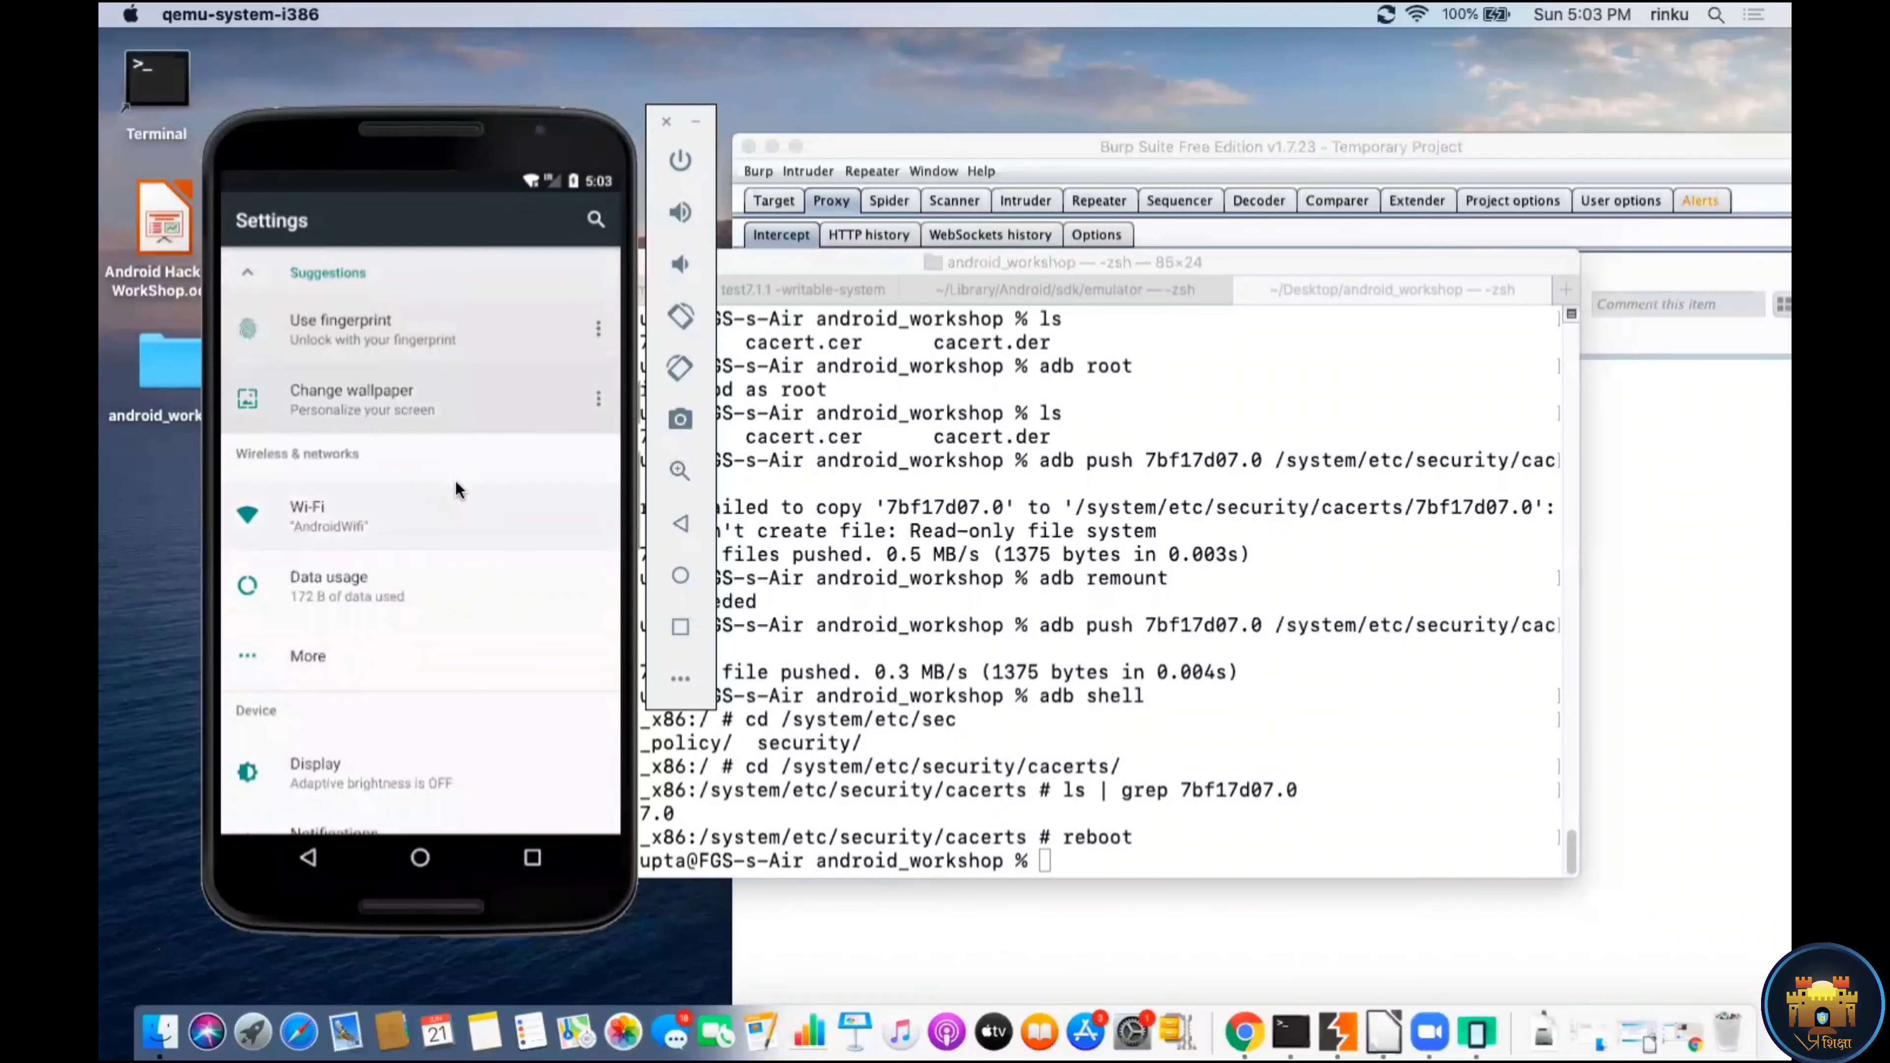
scroll(456, 488, "down", 10)
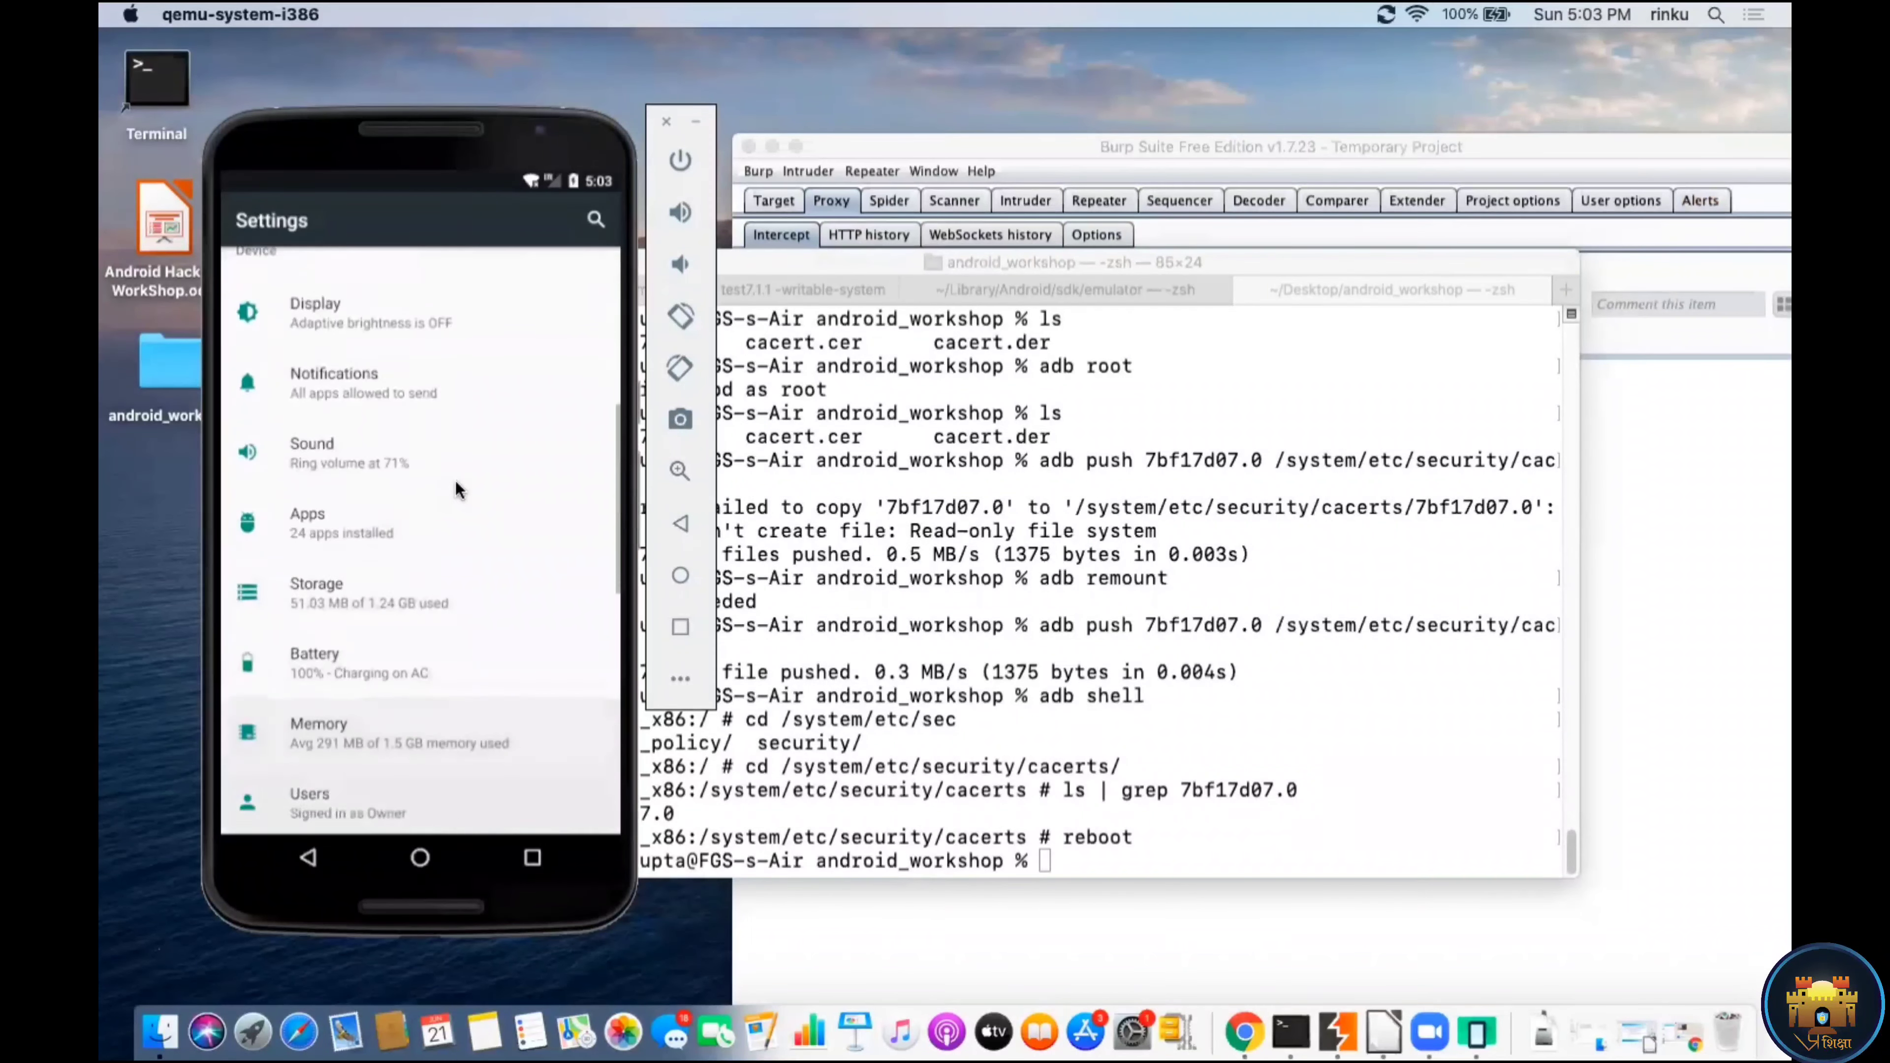
scroll(459, 489, "down", 3)
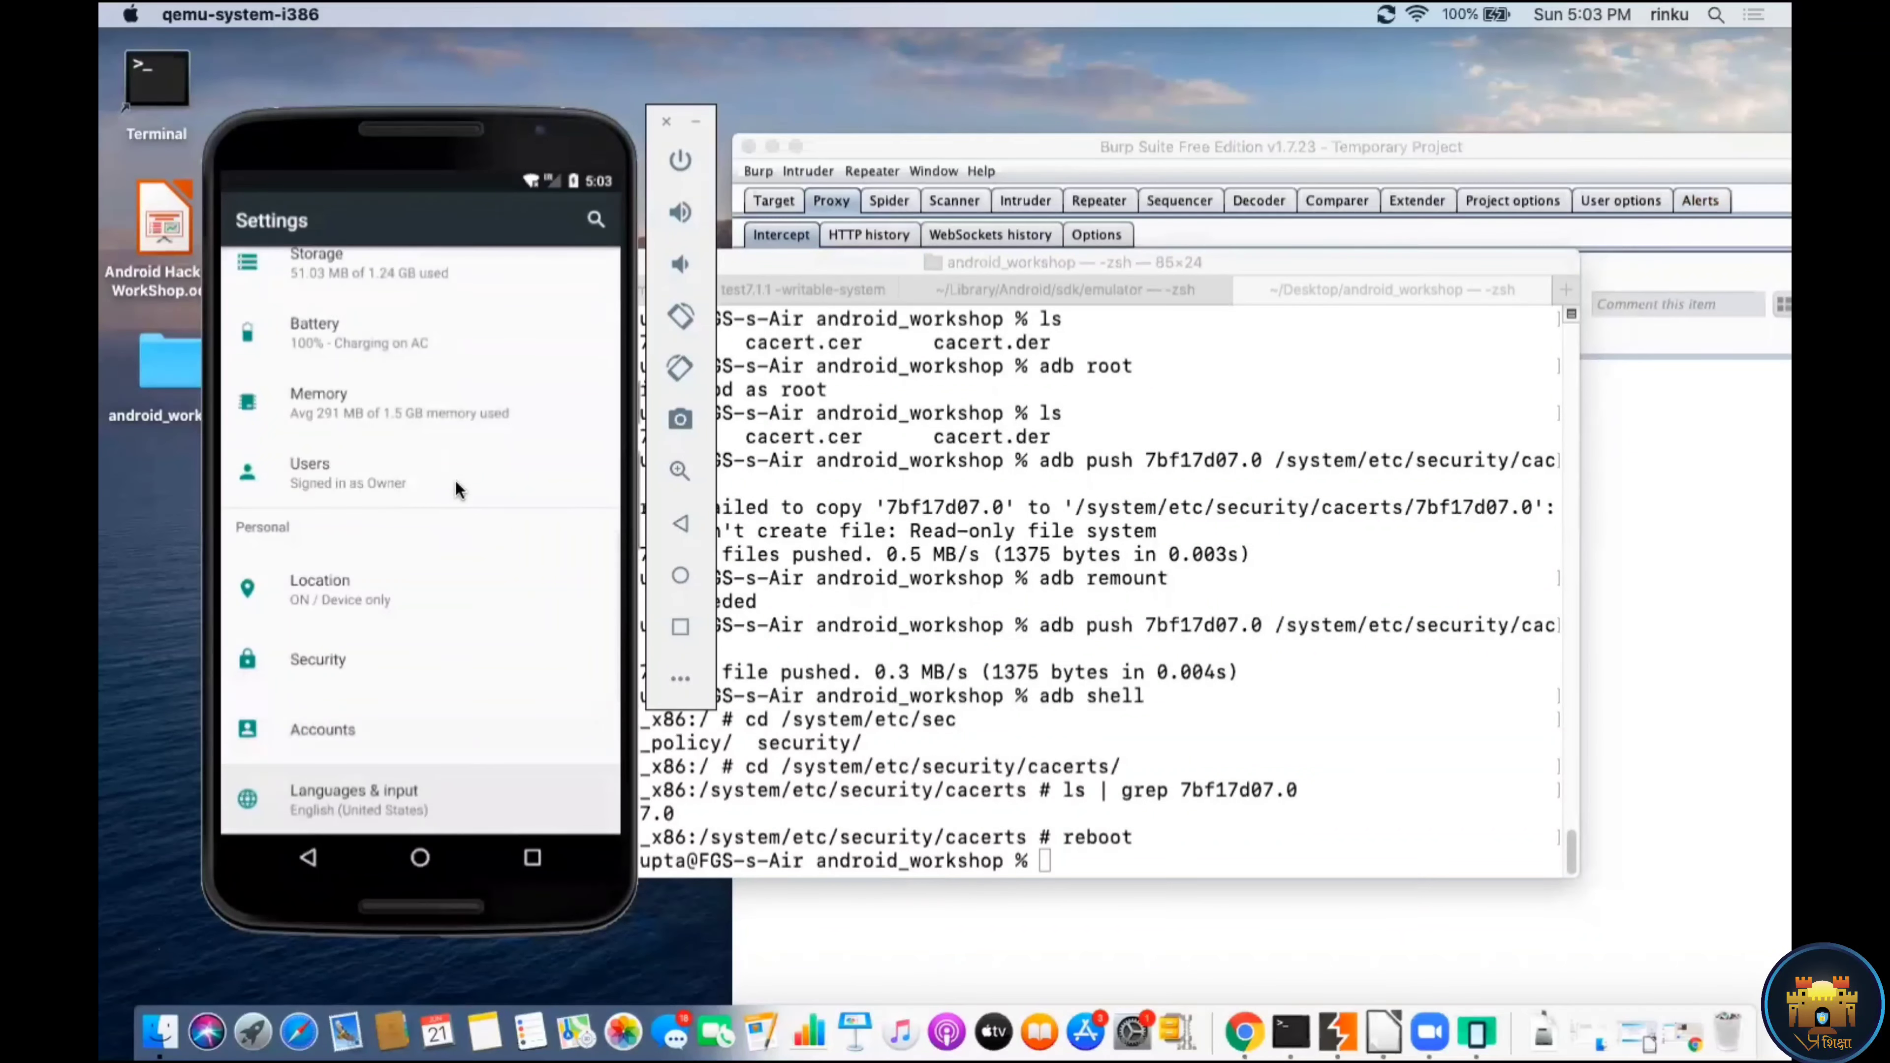
key("Return")
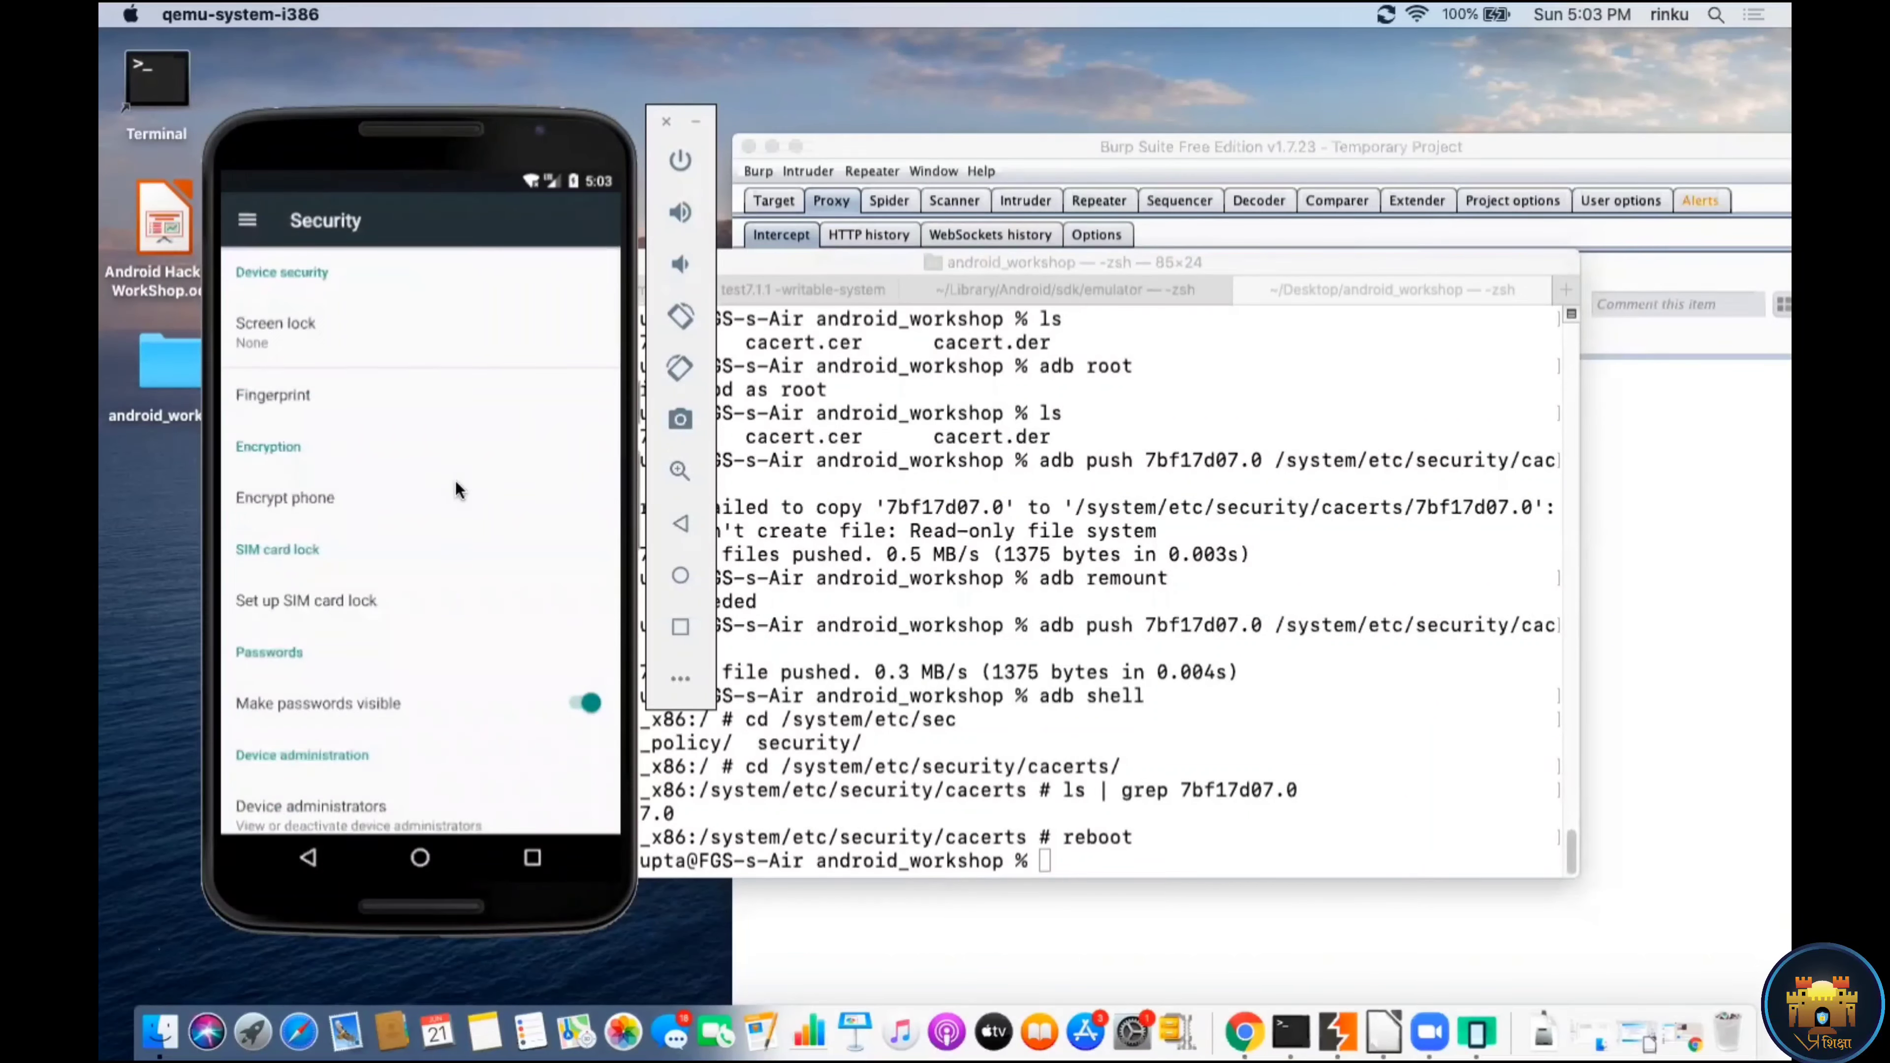
Step: Open Trusted credentials under Credential storage and view the user certificates, returning to the system list
scroll(456, 482, "down", 7)
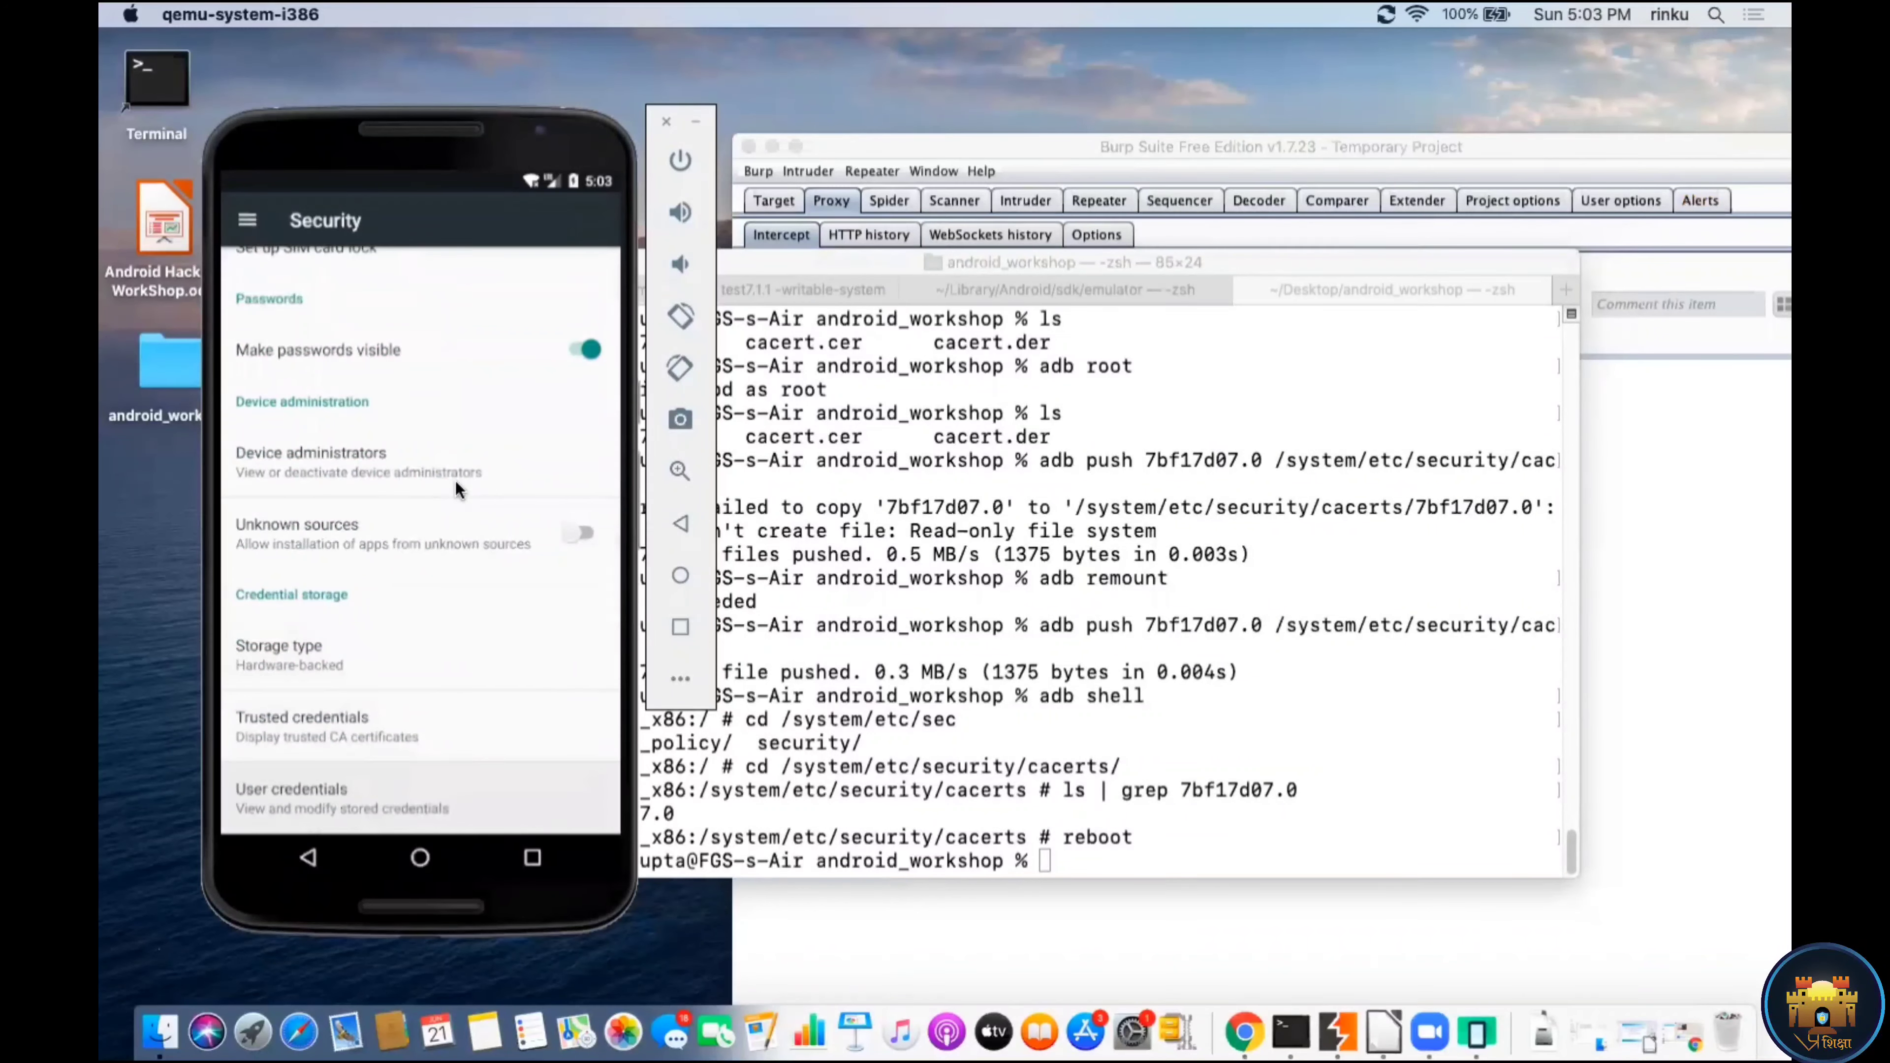
scroll(454, 481, "down", 2)
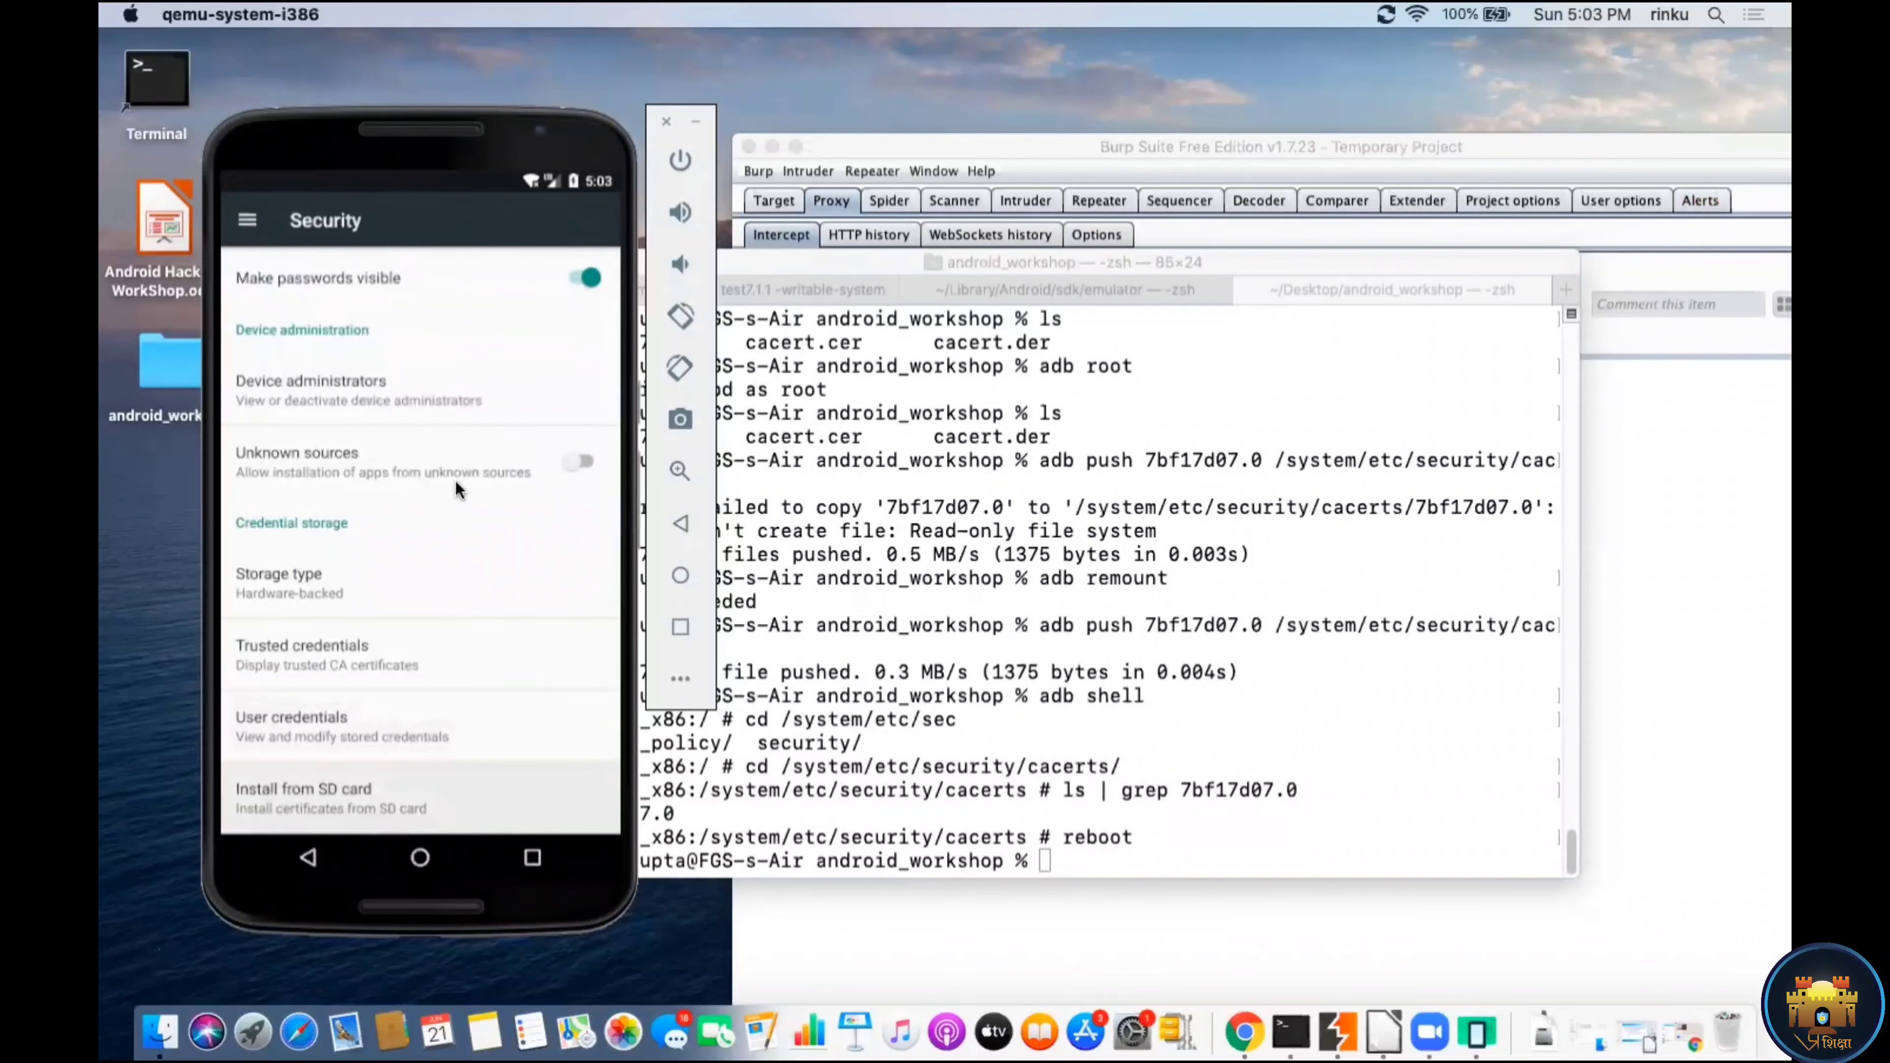
left_click(324, 659)
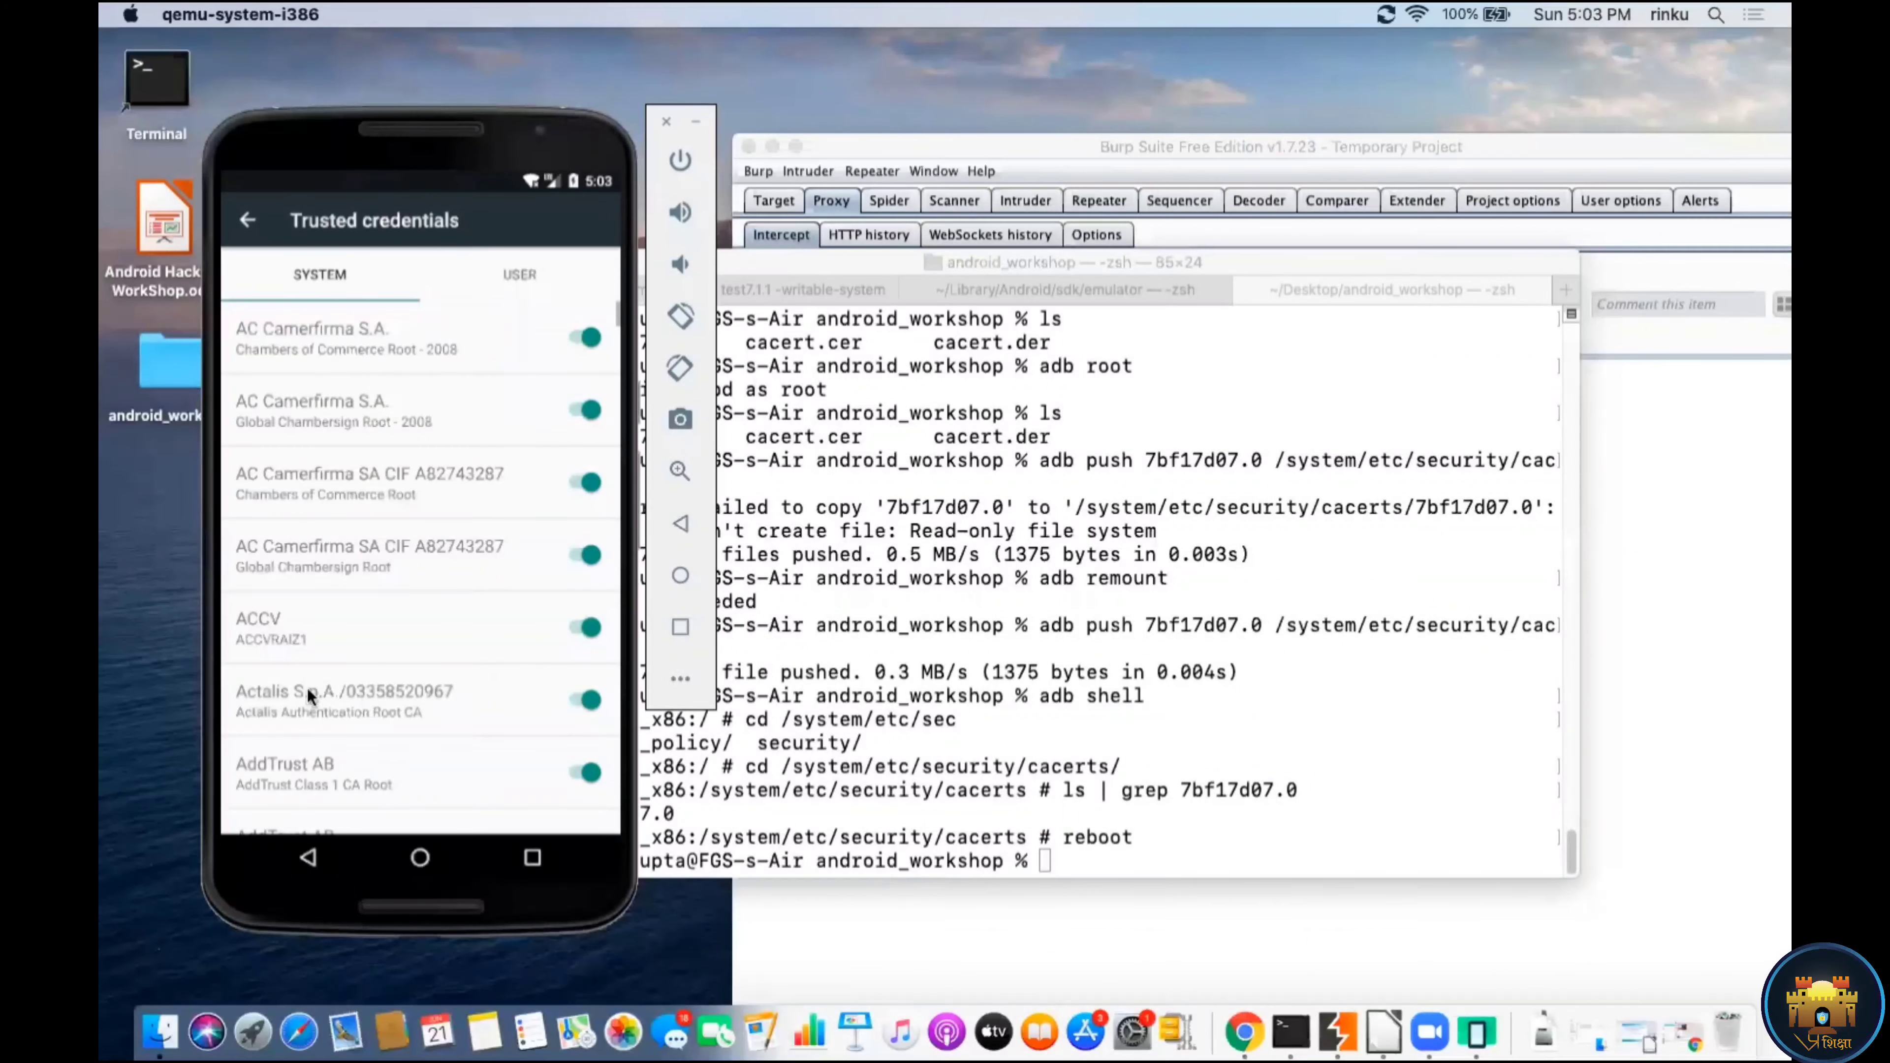
left_click(495, 277)
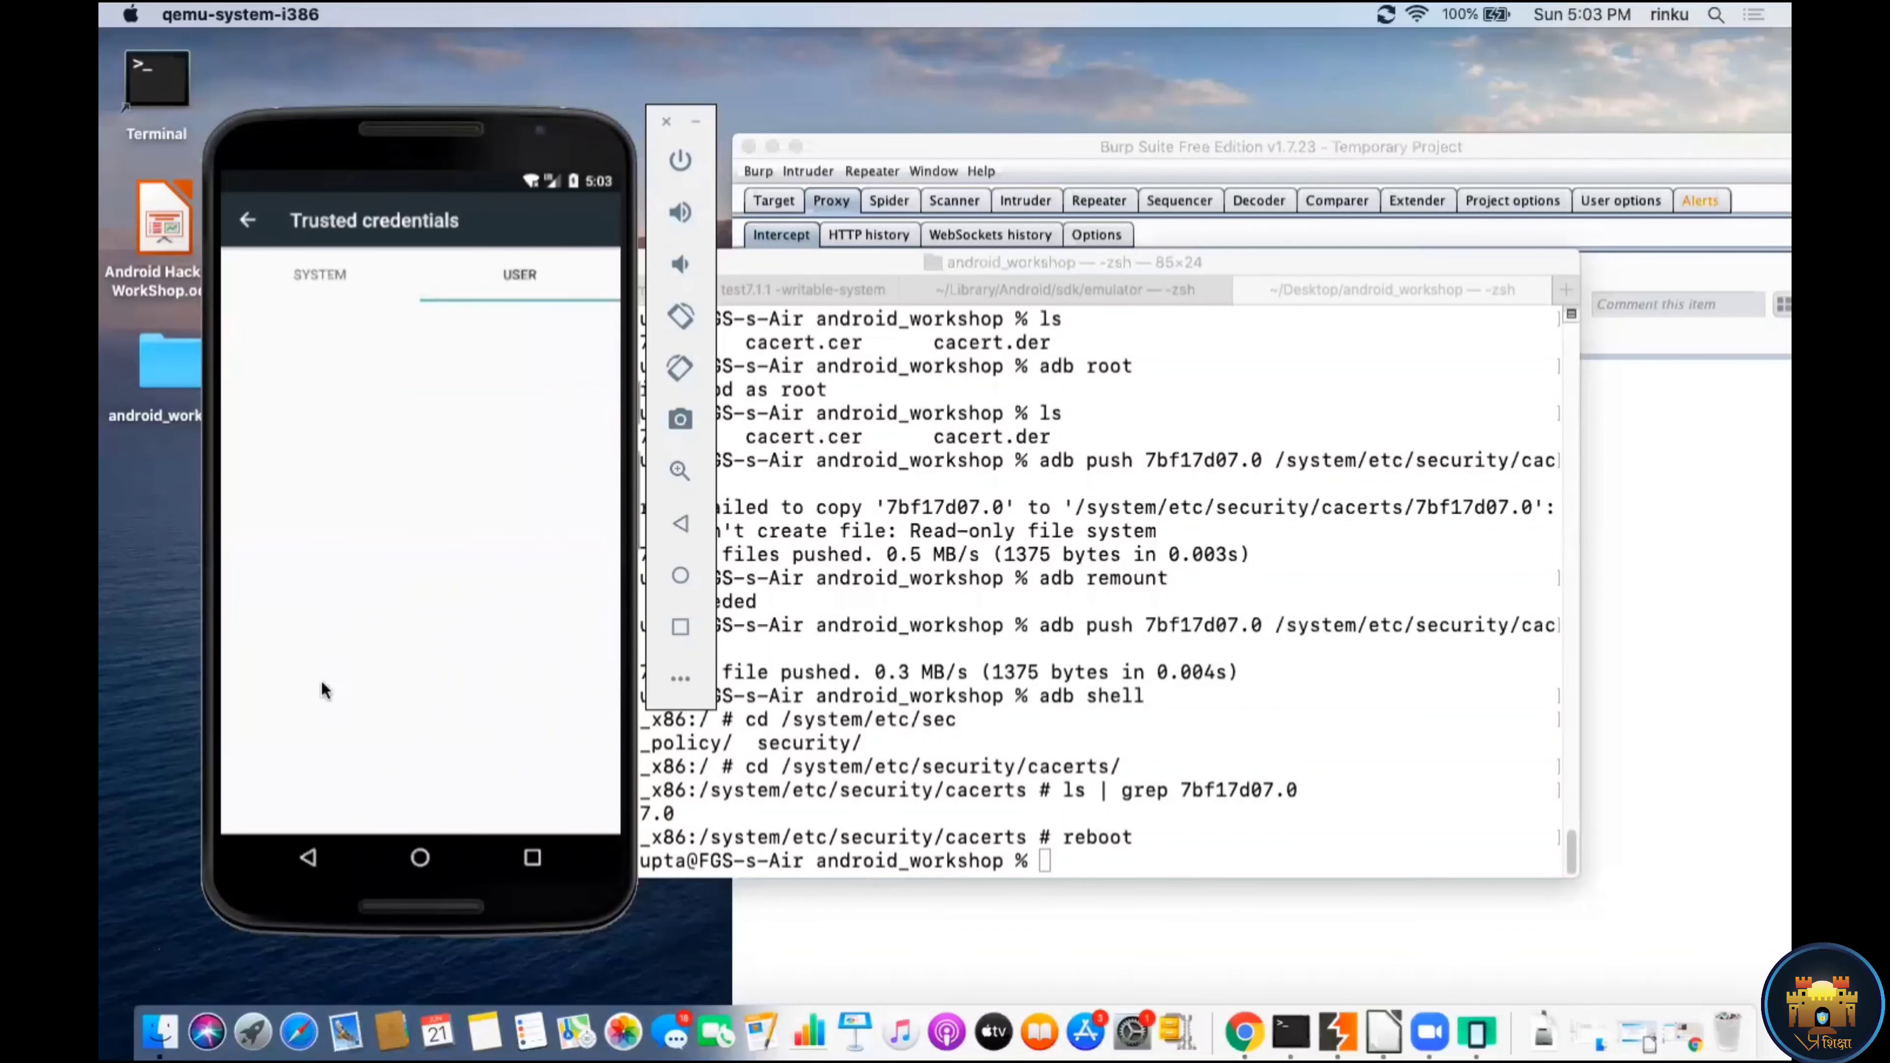
left_click(338, 276)
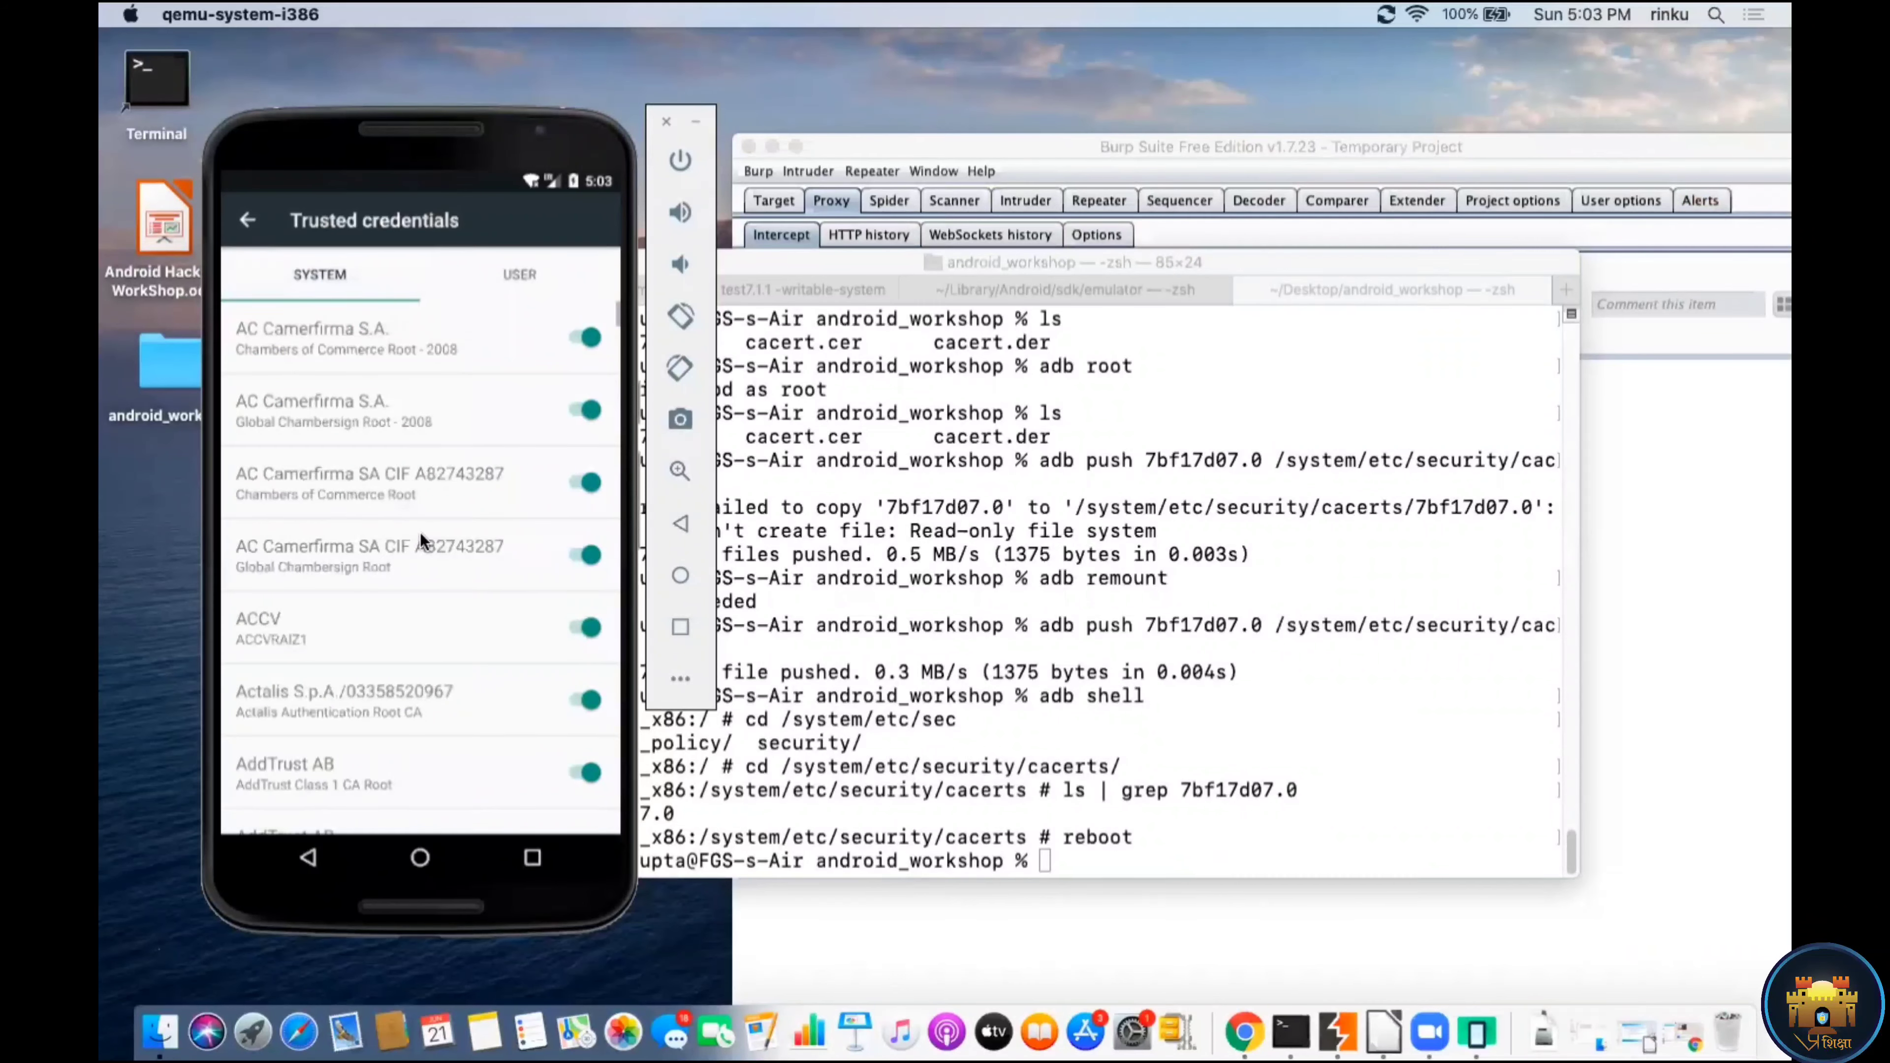
Step: Look through the system trusted credentials for the PortSwigger CA, open its certificate details and close them
scroll(419, 532, "down", 10)
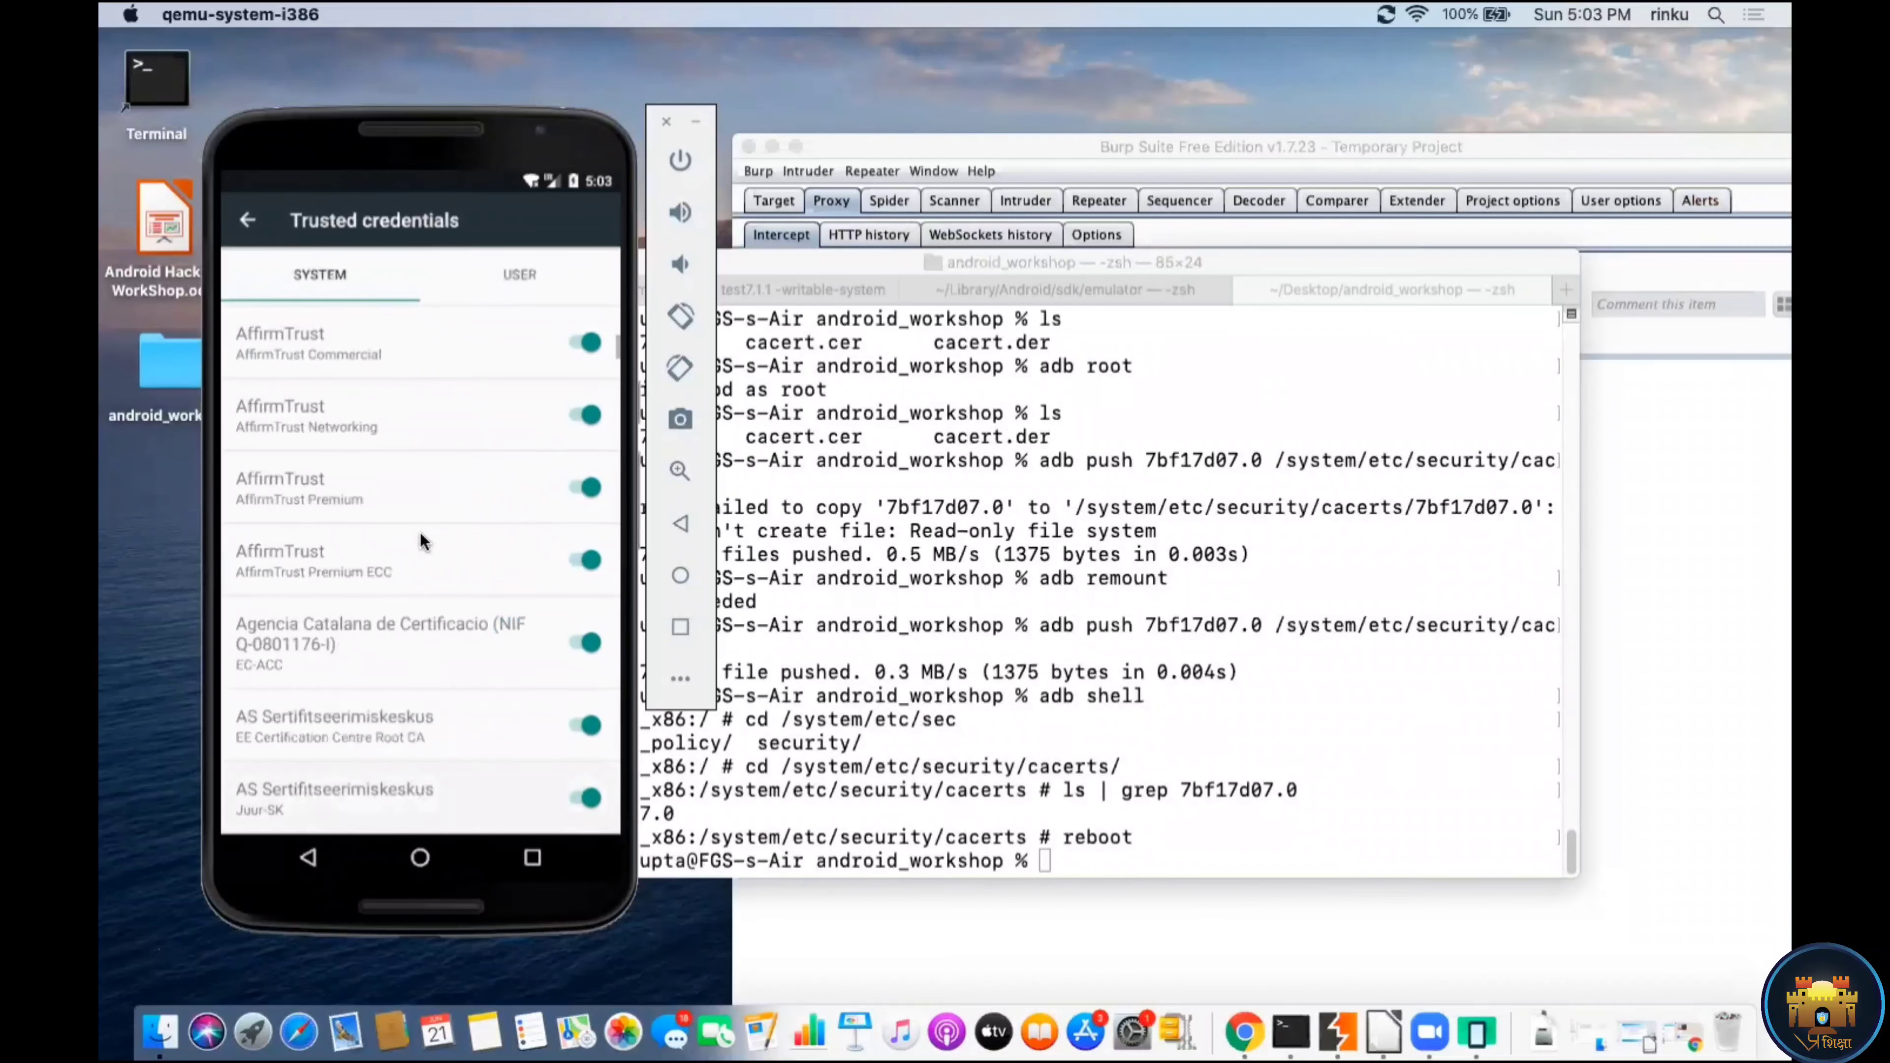
scroll(420, 532, "down", 10)
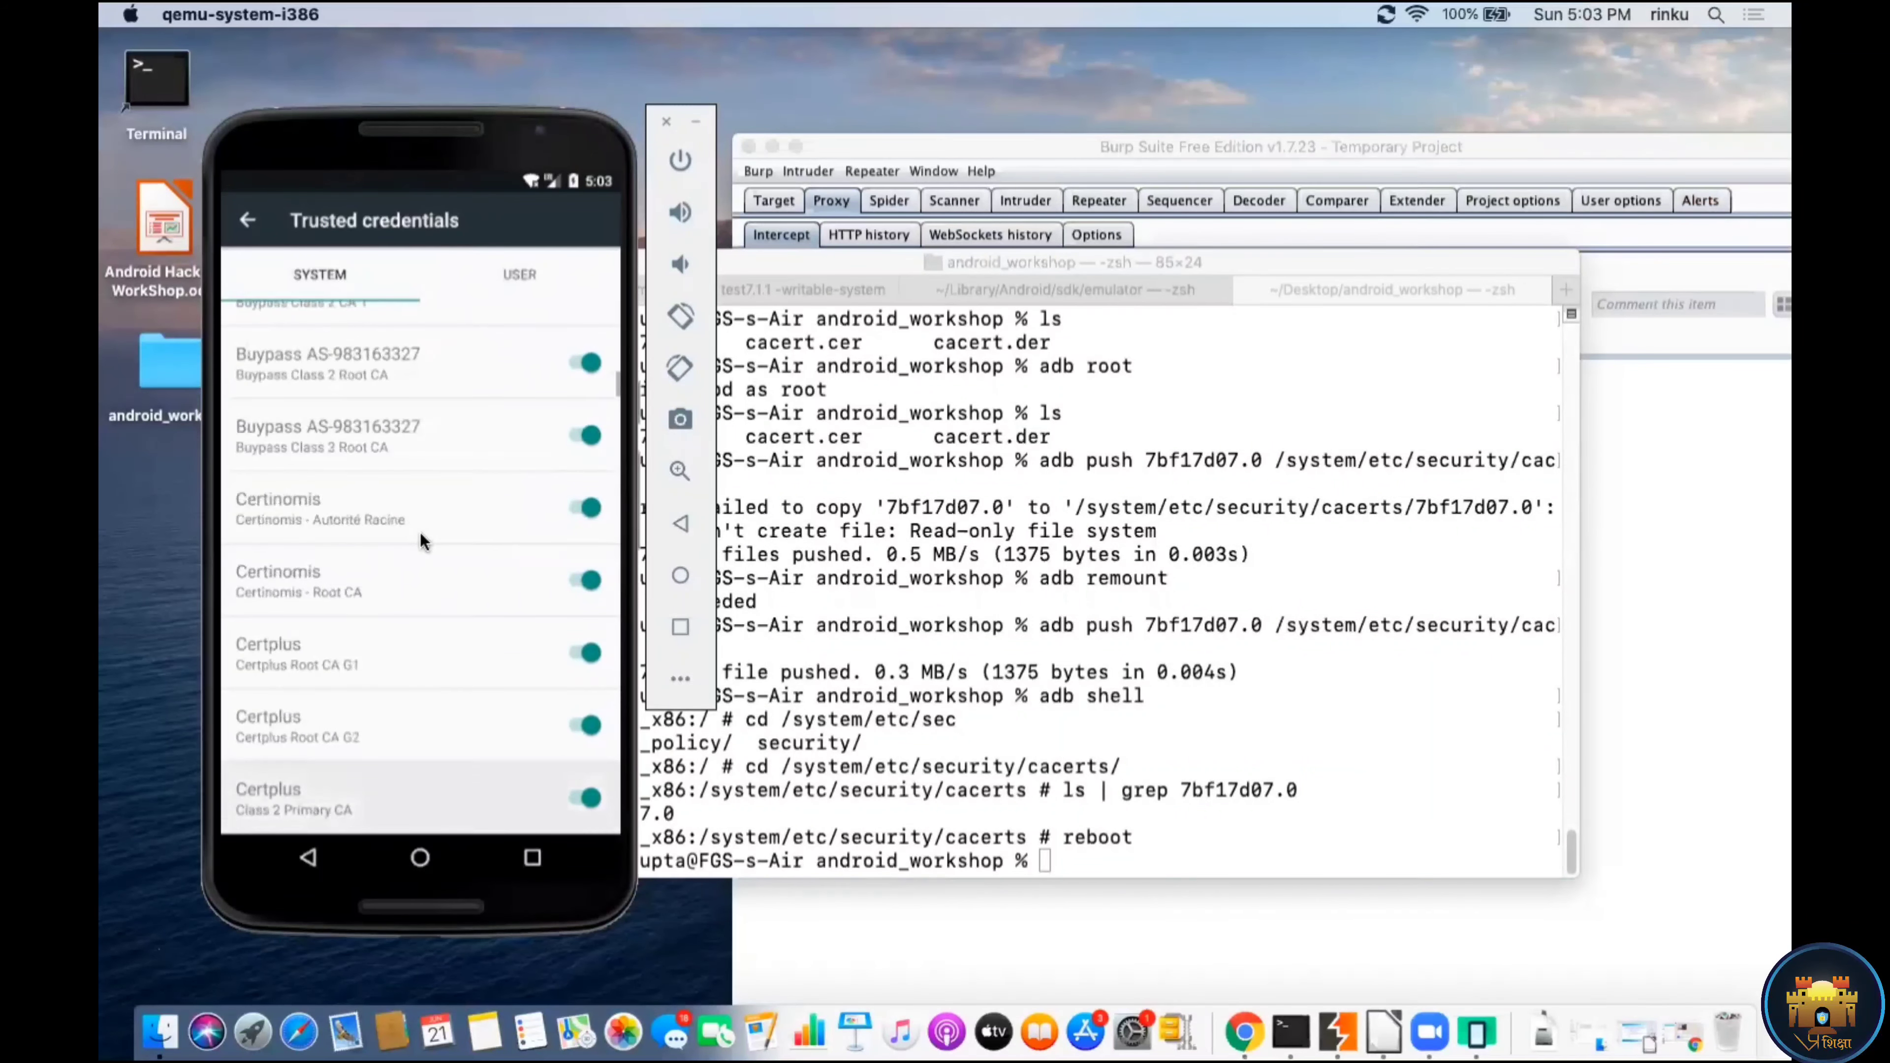
scroll(420, 540, "down", 10)
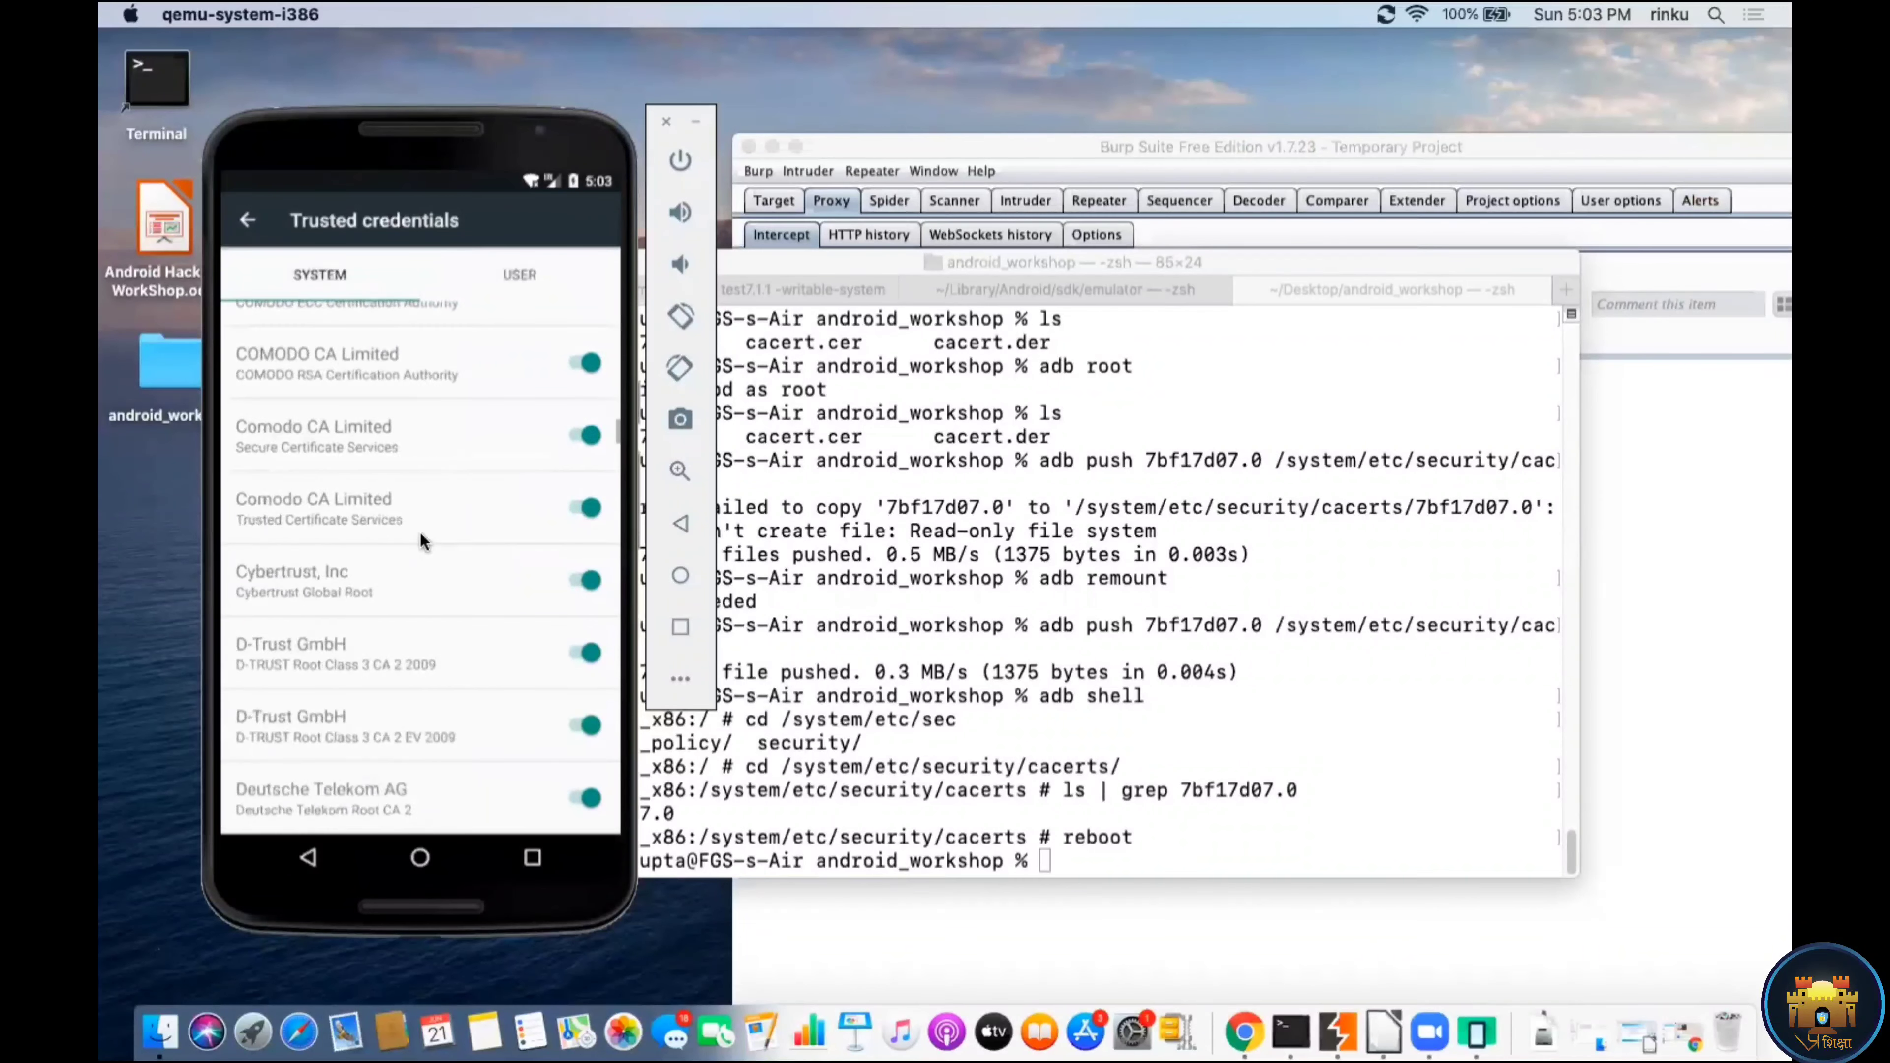
scroll(421, 534, "down", 10)
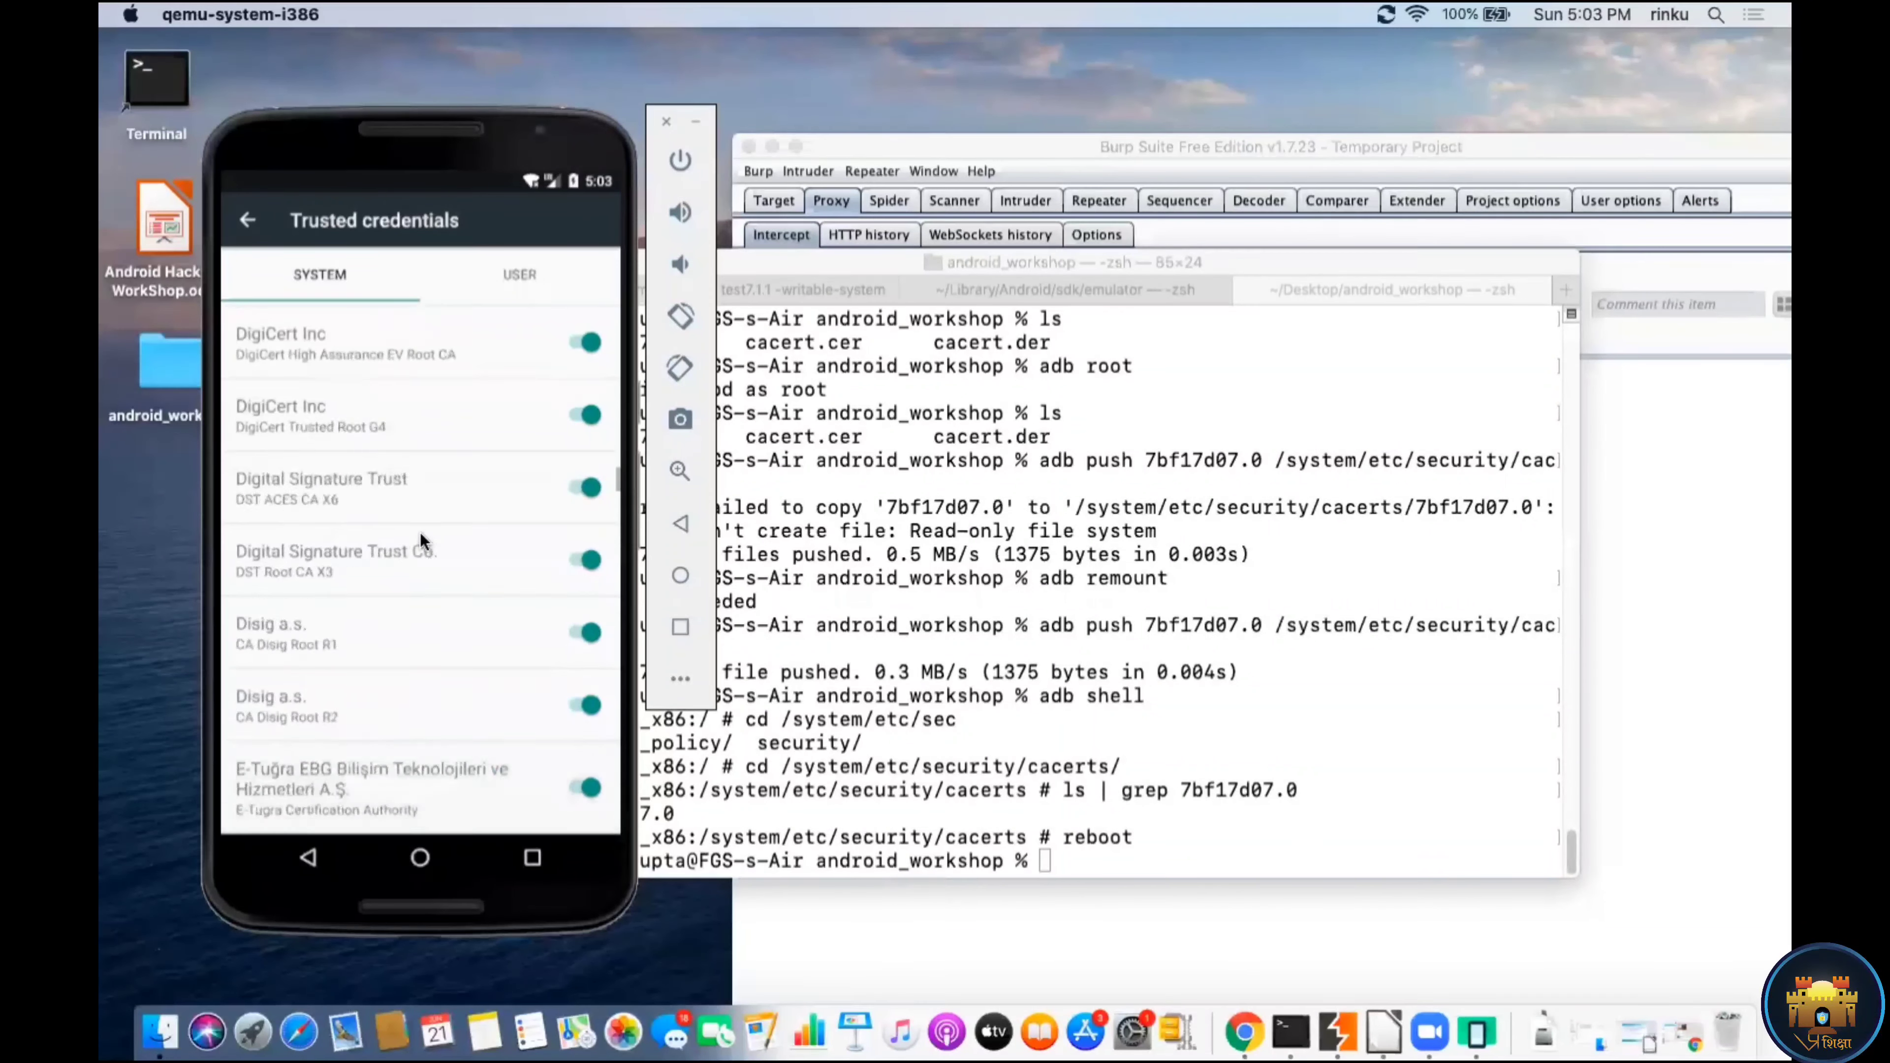
scroll(420, 541, "down", 10)
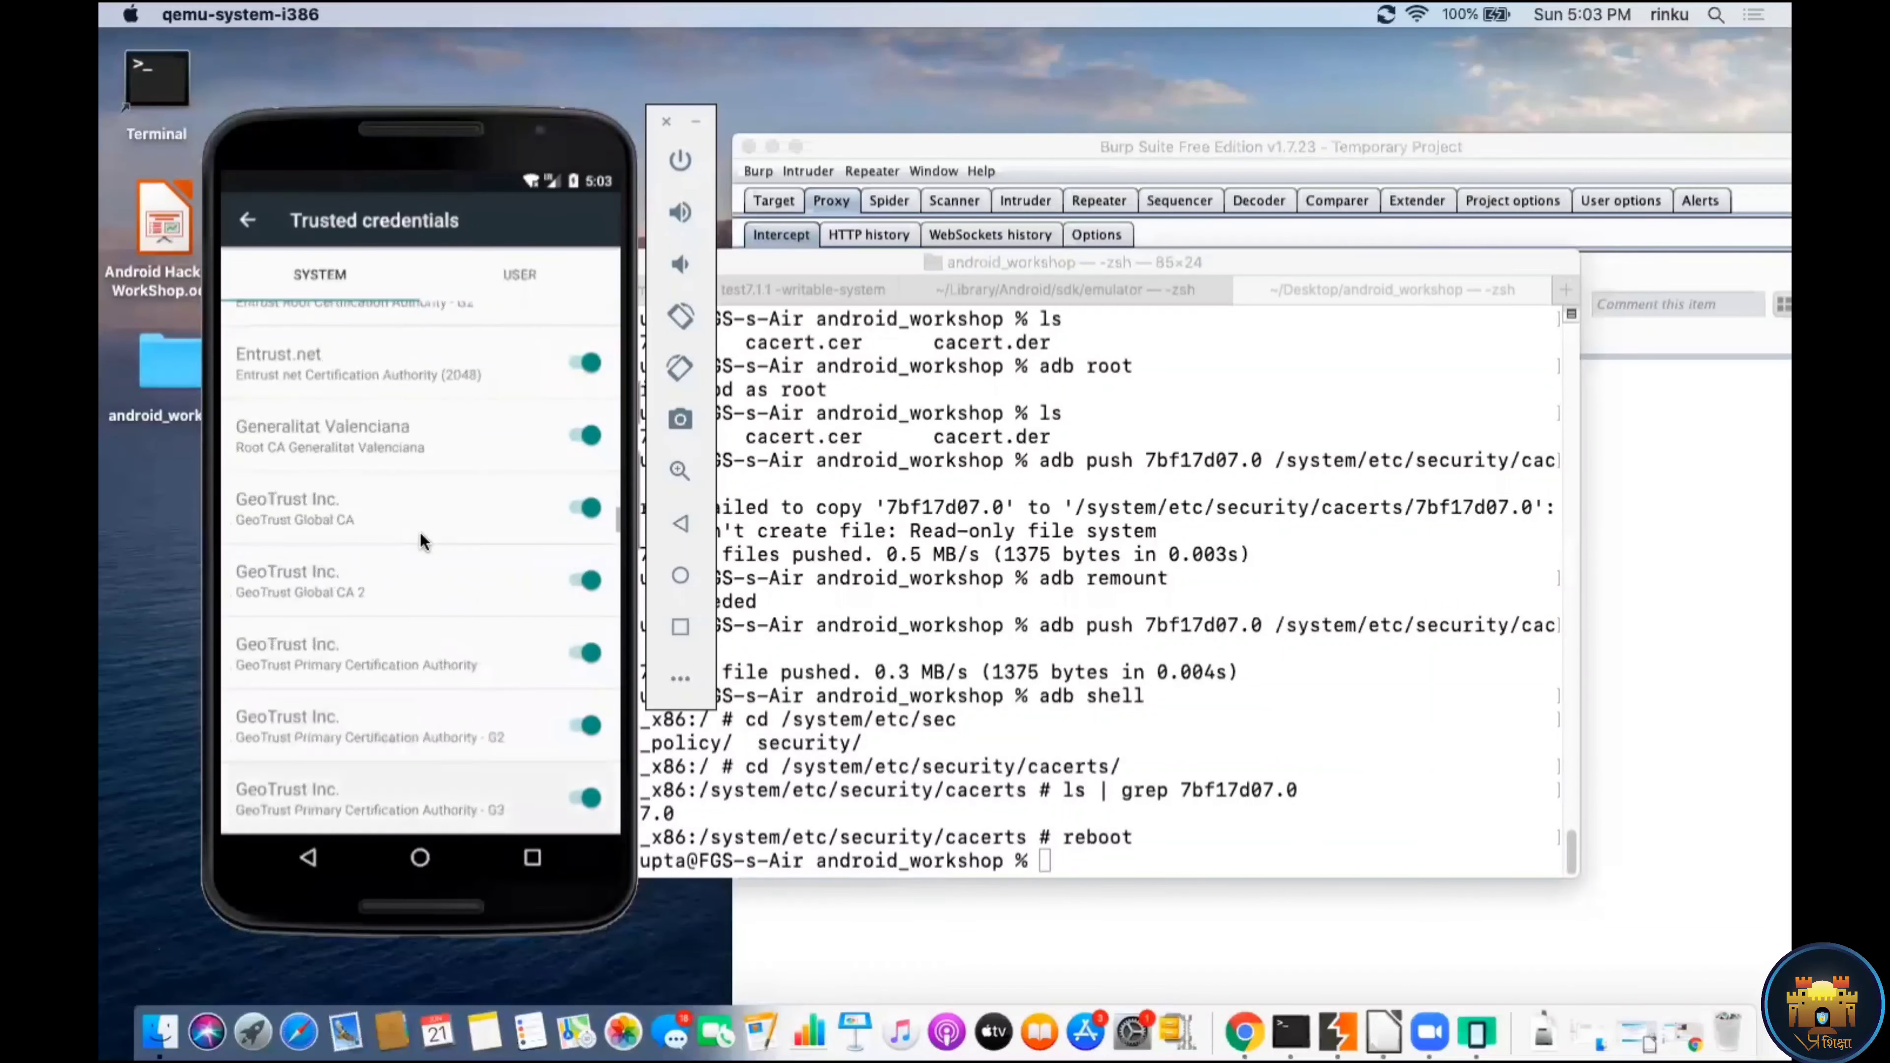
scroll(419, 541, "down", 10)
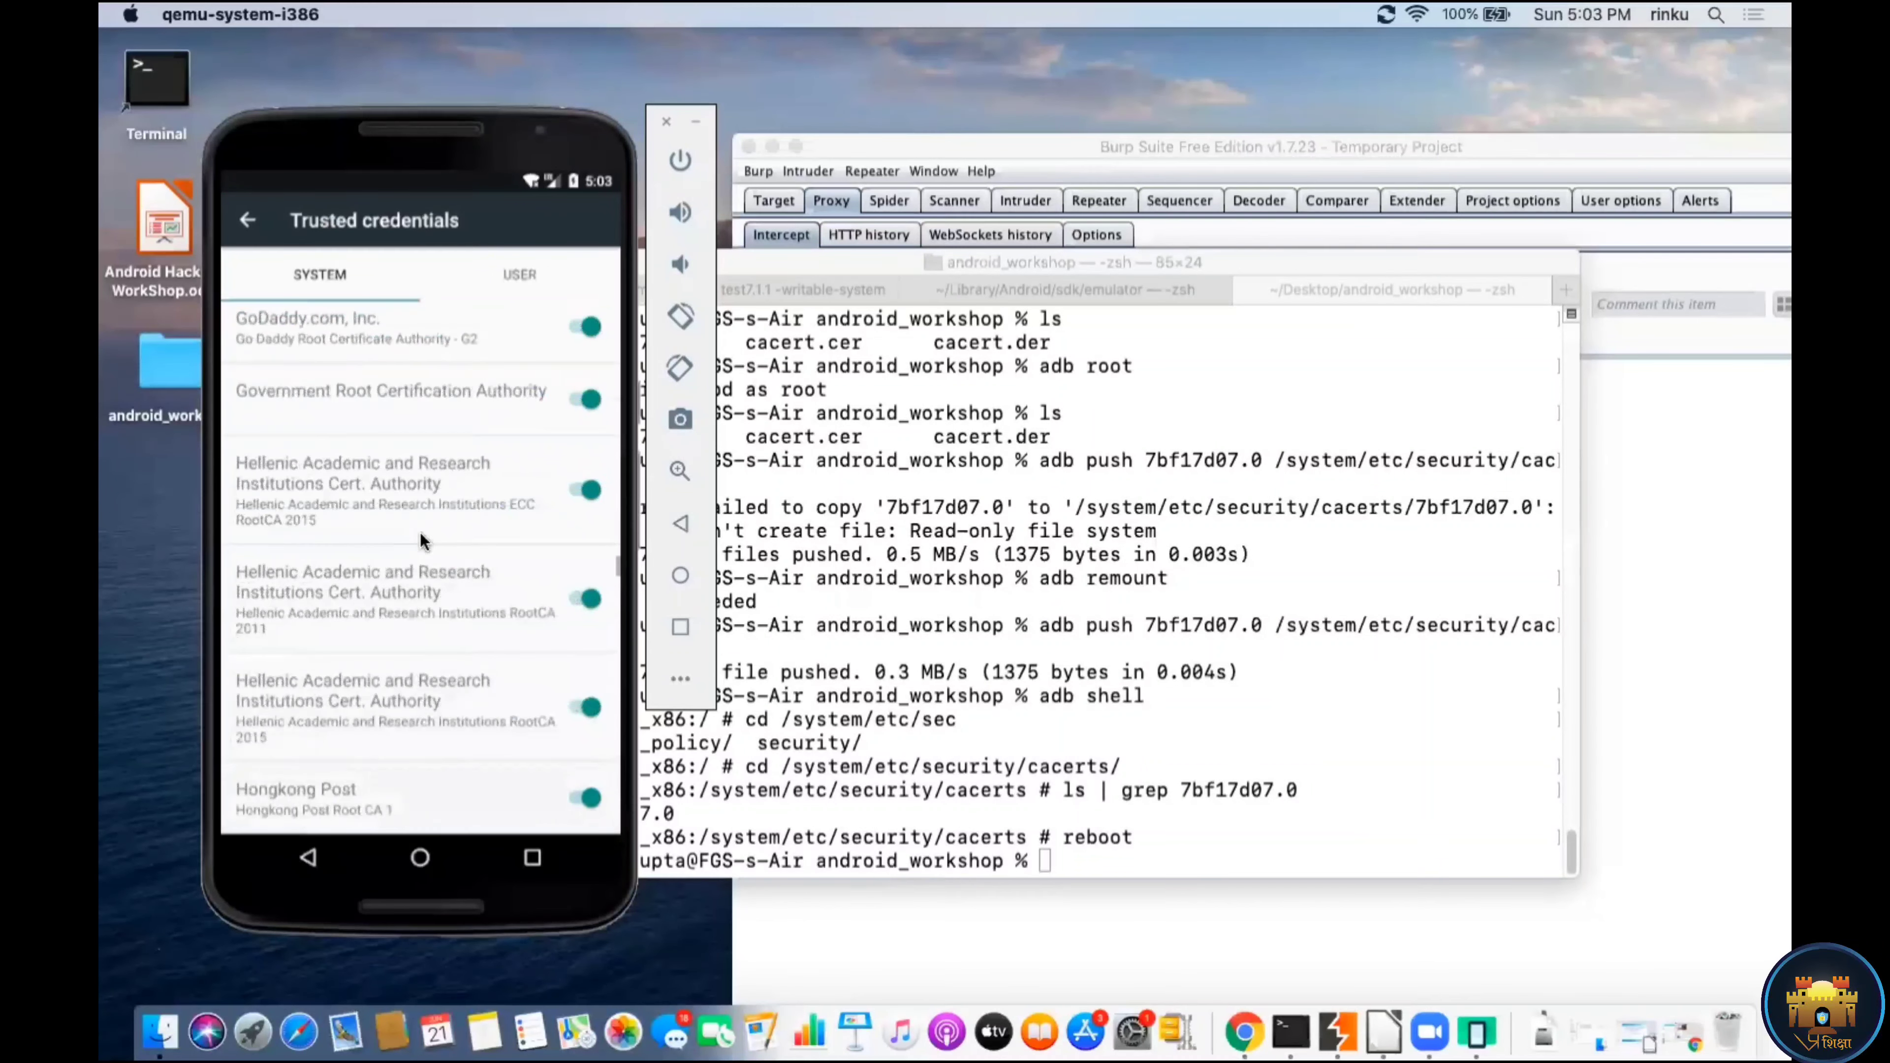
scroll(420, 540, "down", 10)
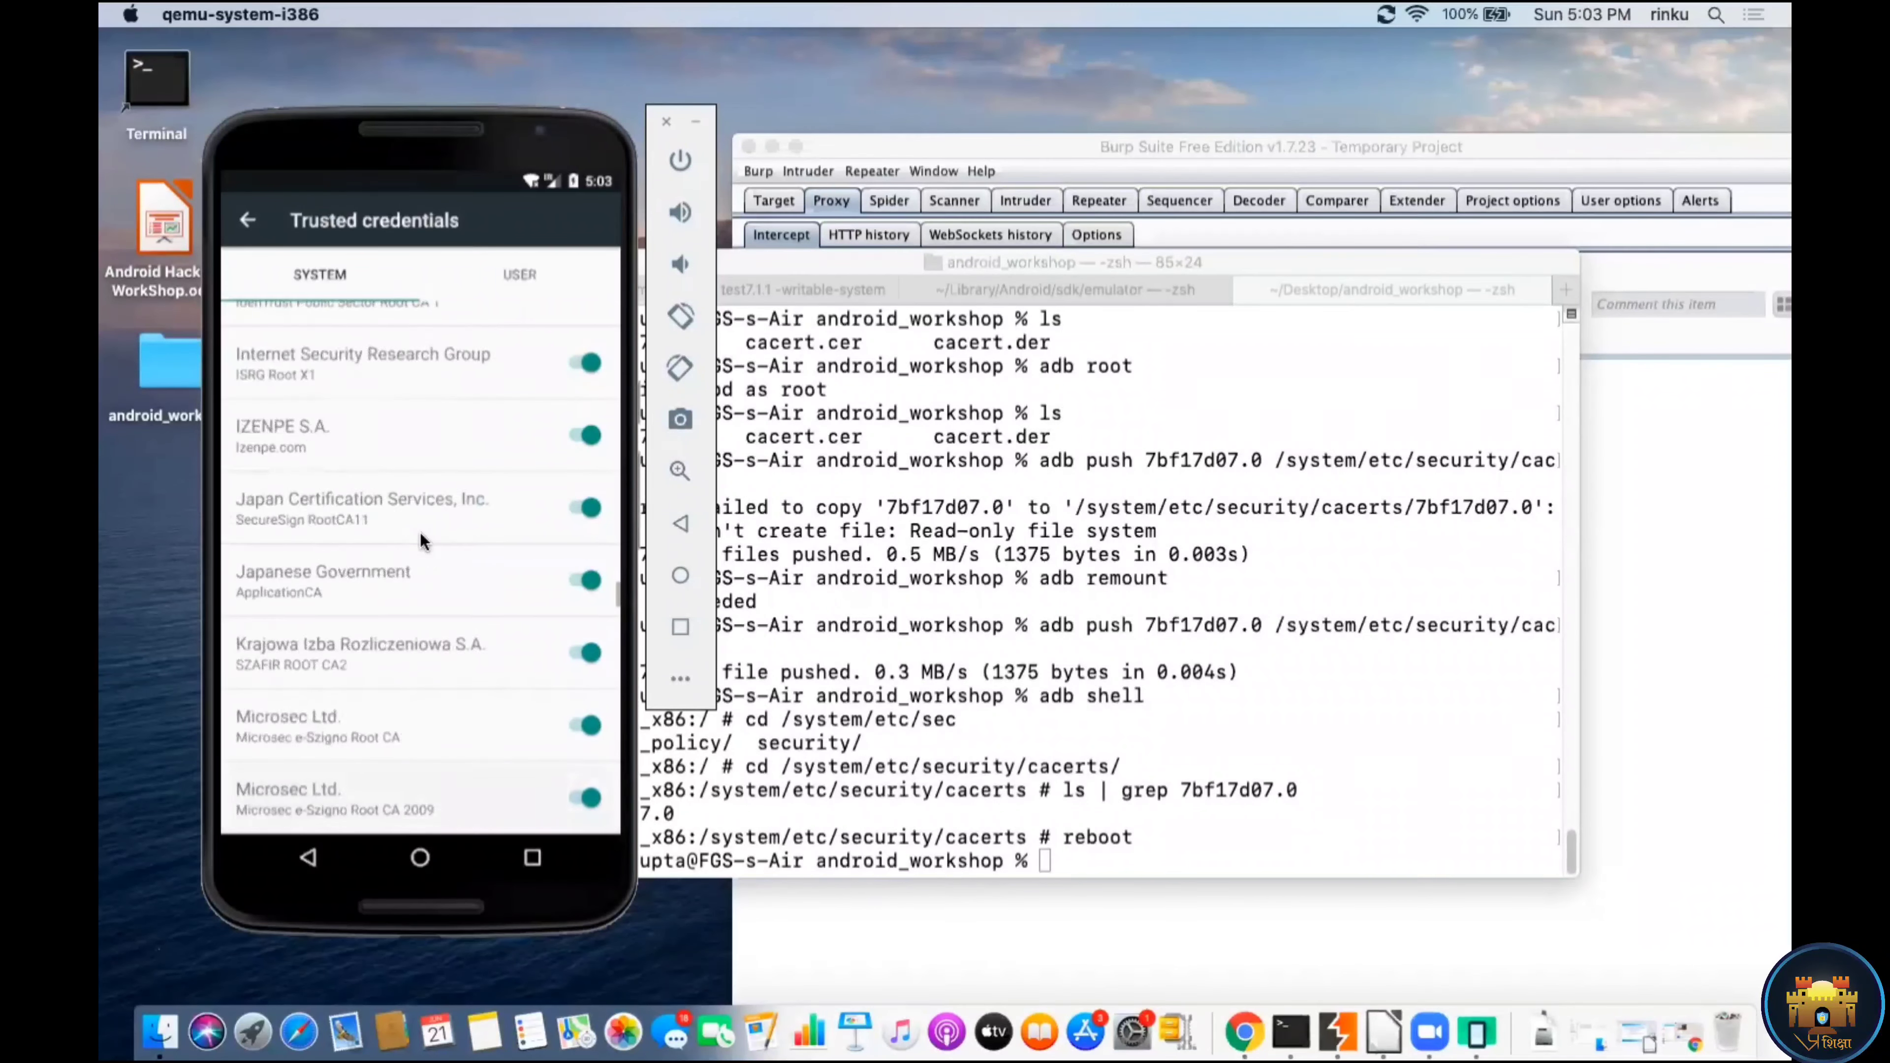
scroll(420, 536, "down", 5)
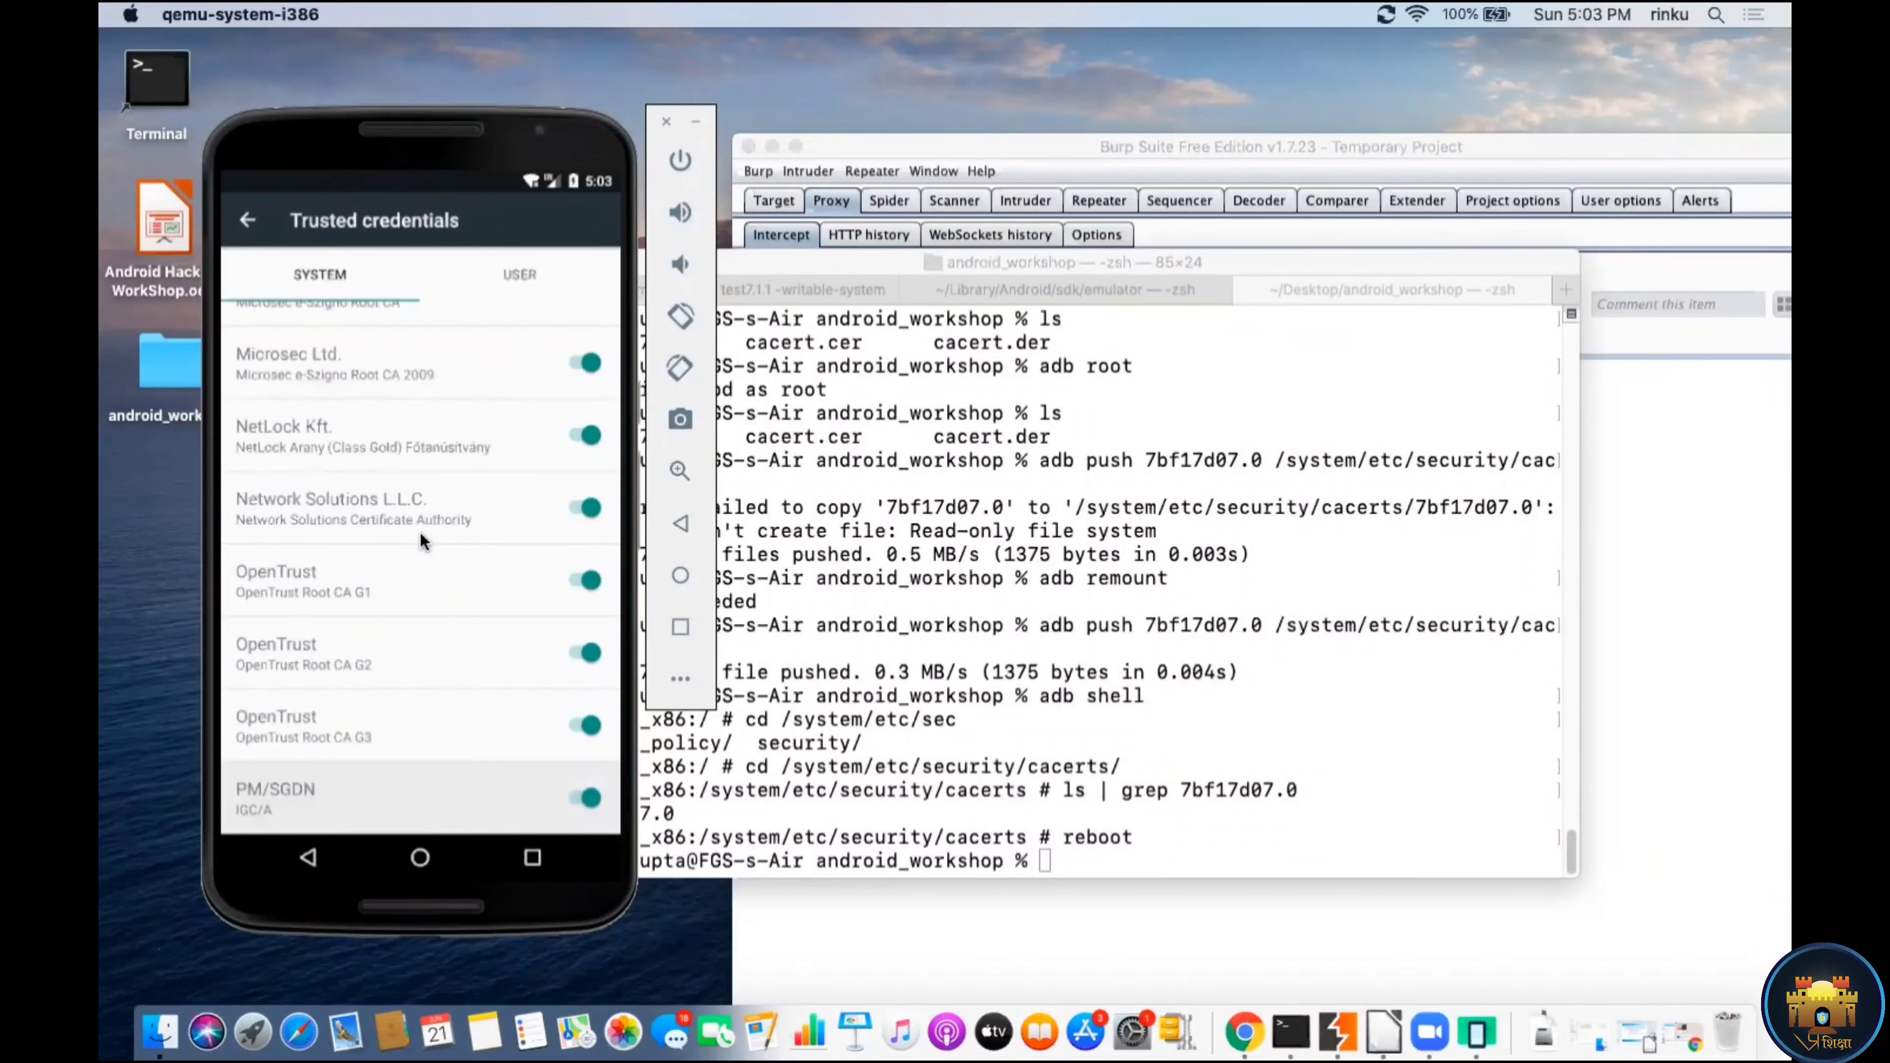
scroll(419, 535, "down", 1)
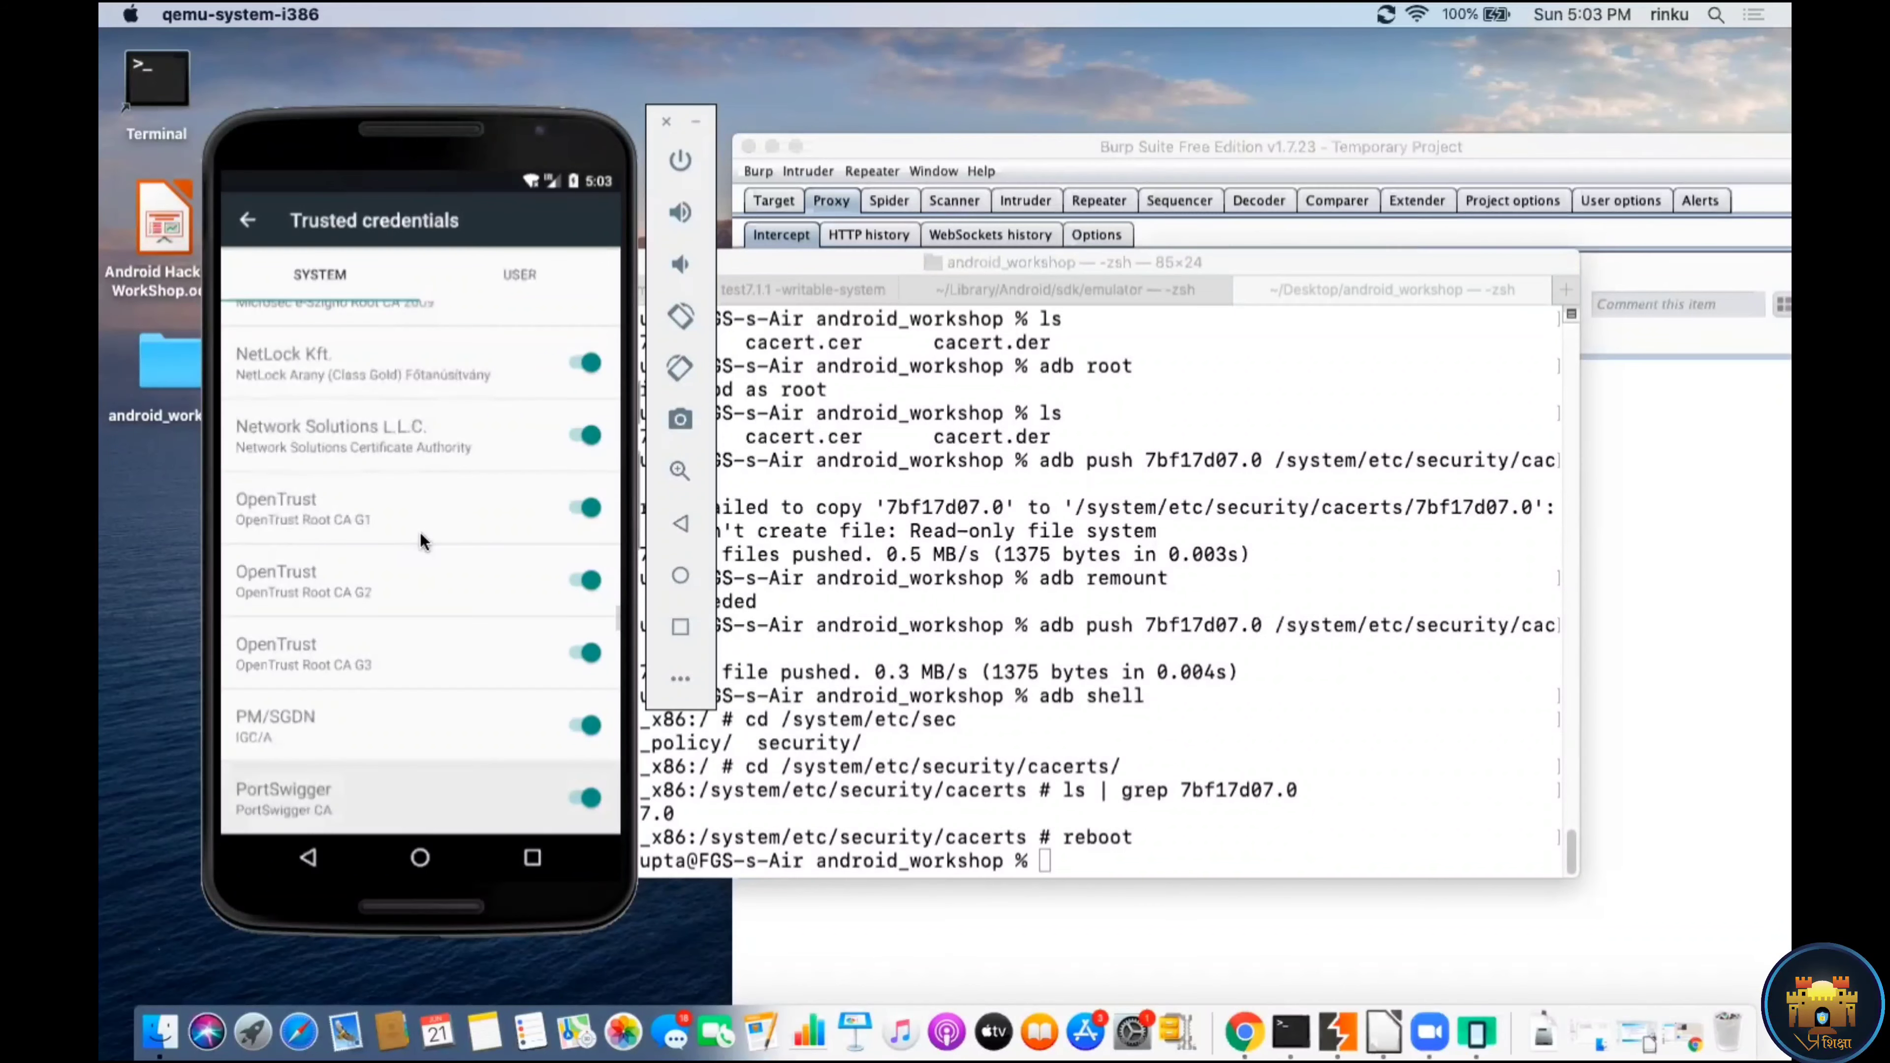
left_click(293, 784)
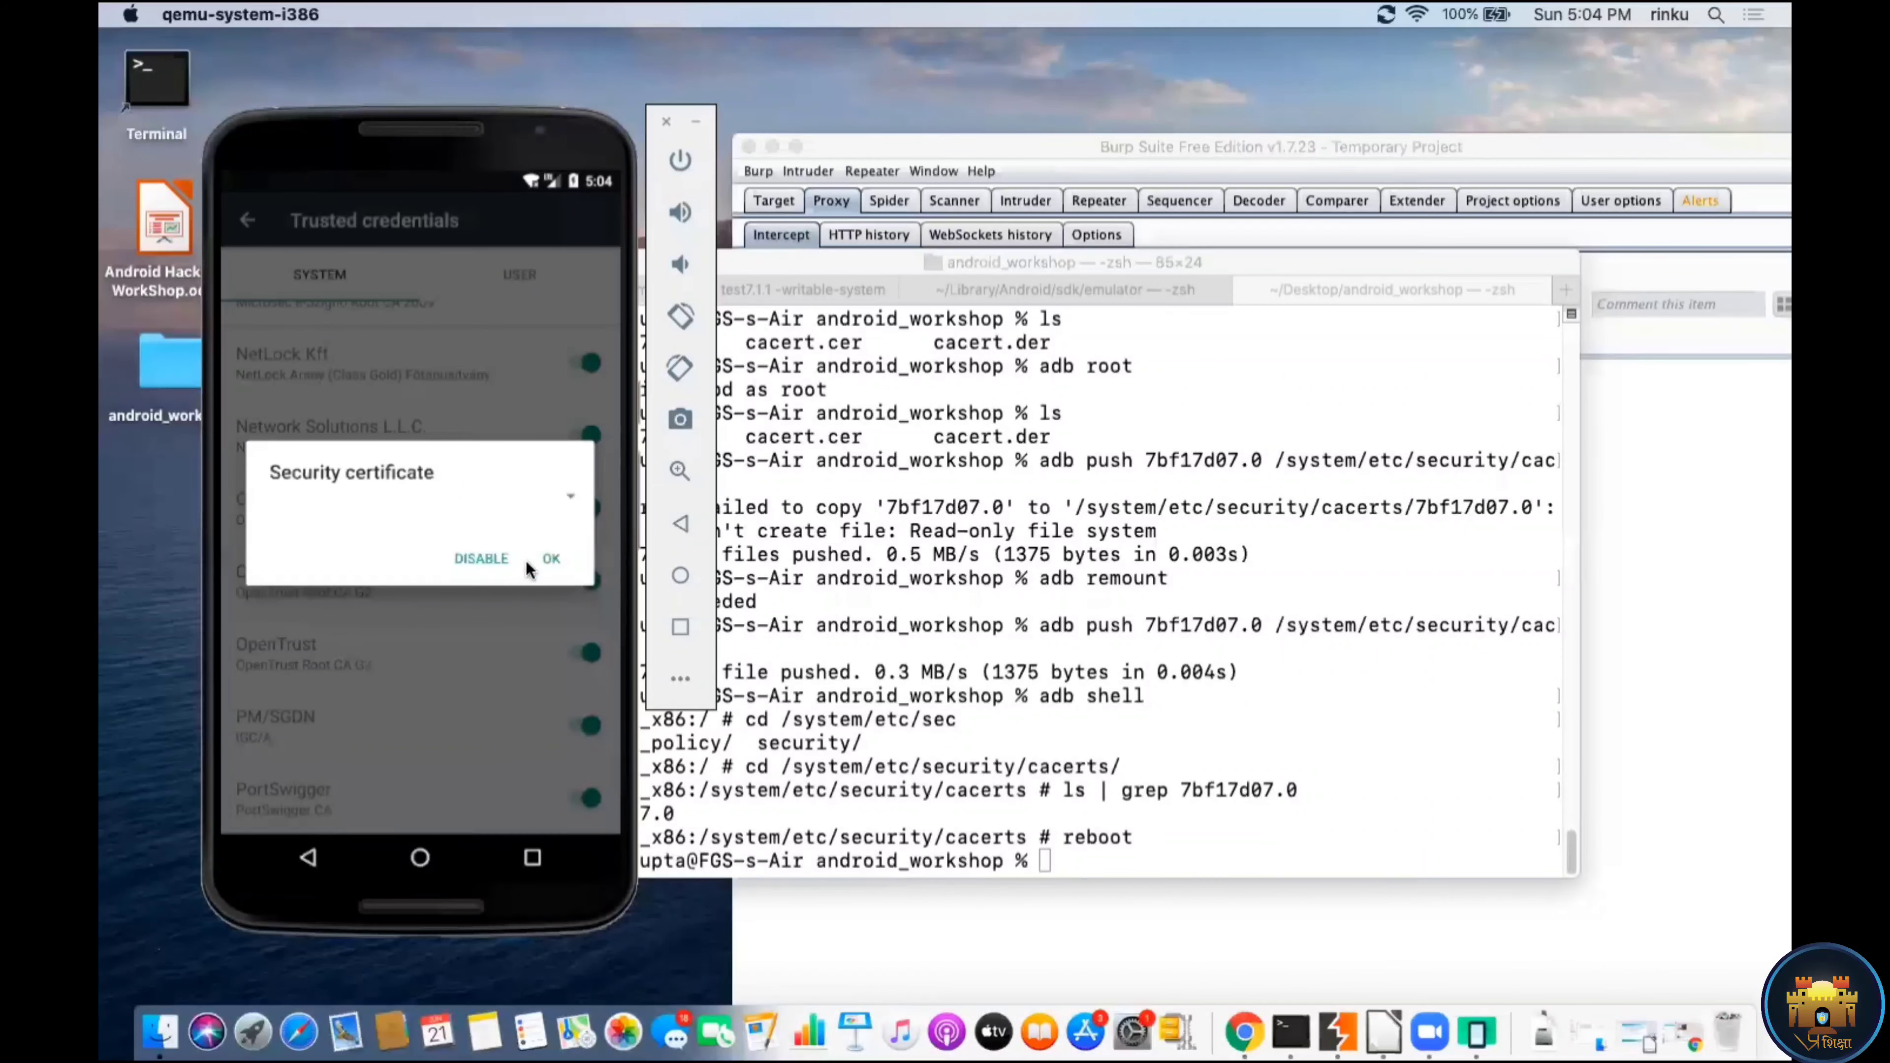
left_click(552, 558)
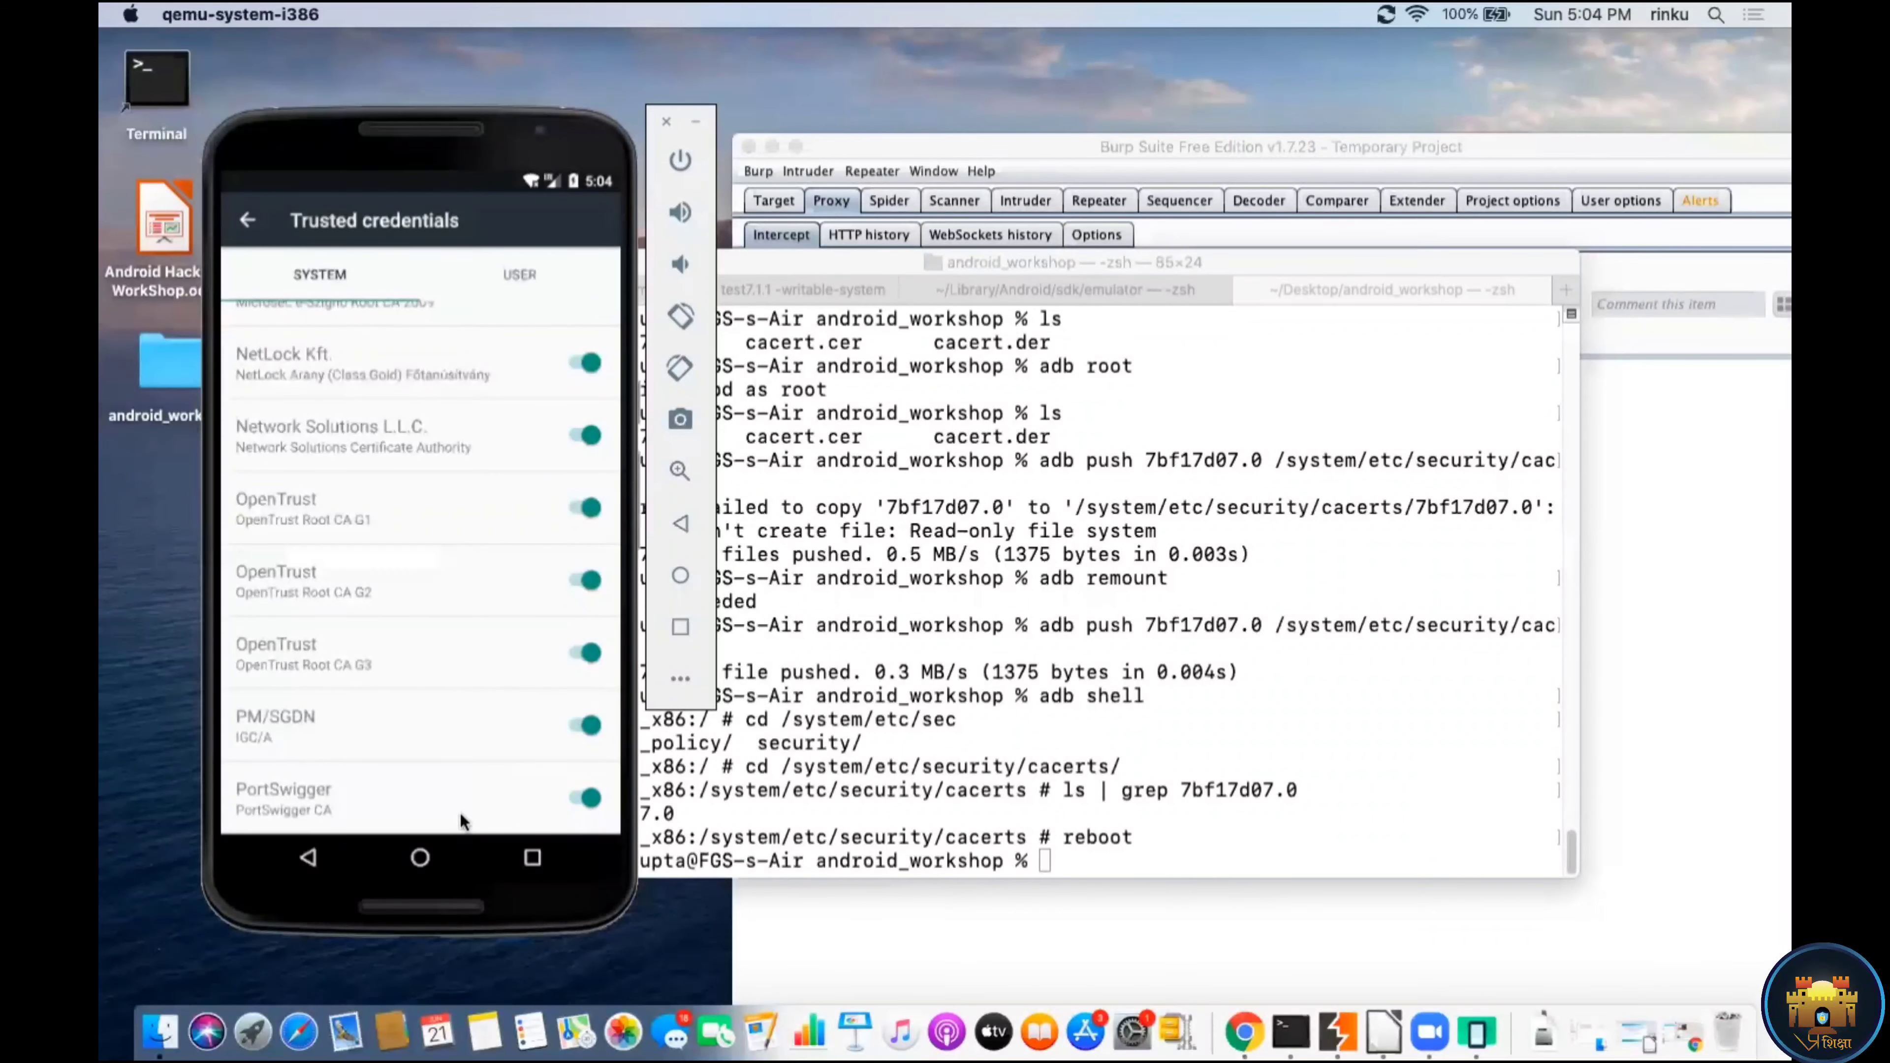
Step: Open the certificate details from the PortSwigger CA row in the system credentials list and dismiss them
left_click(577, 795)
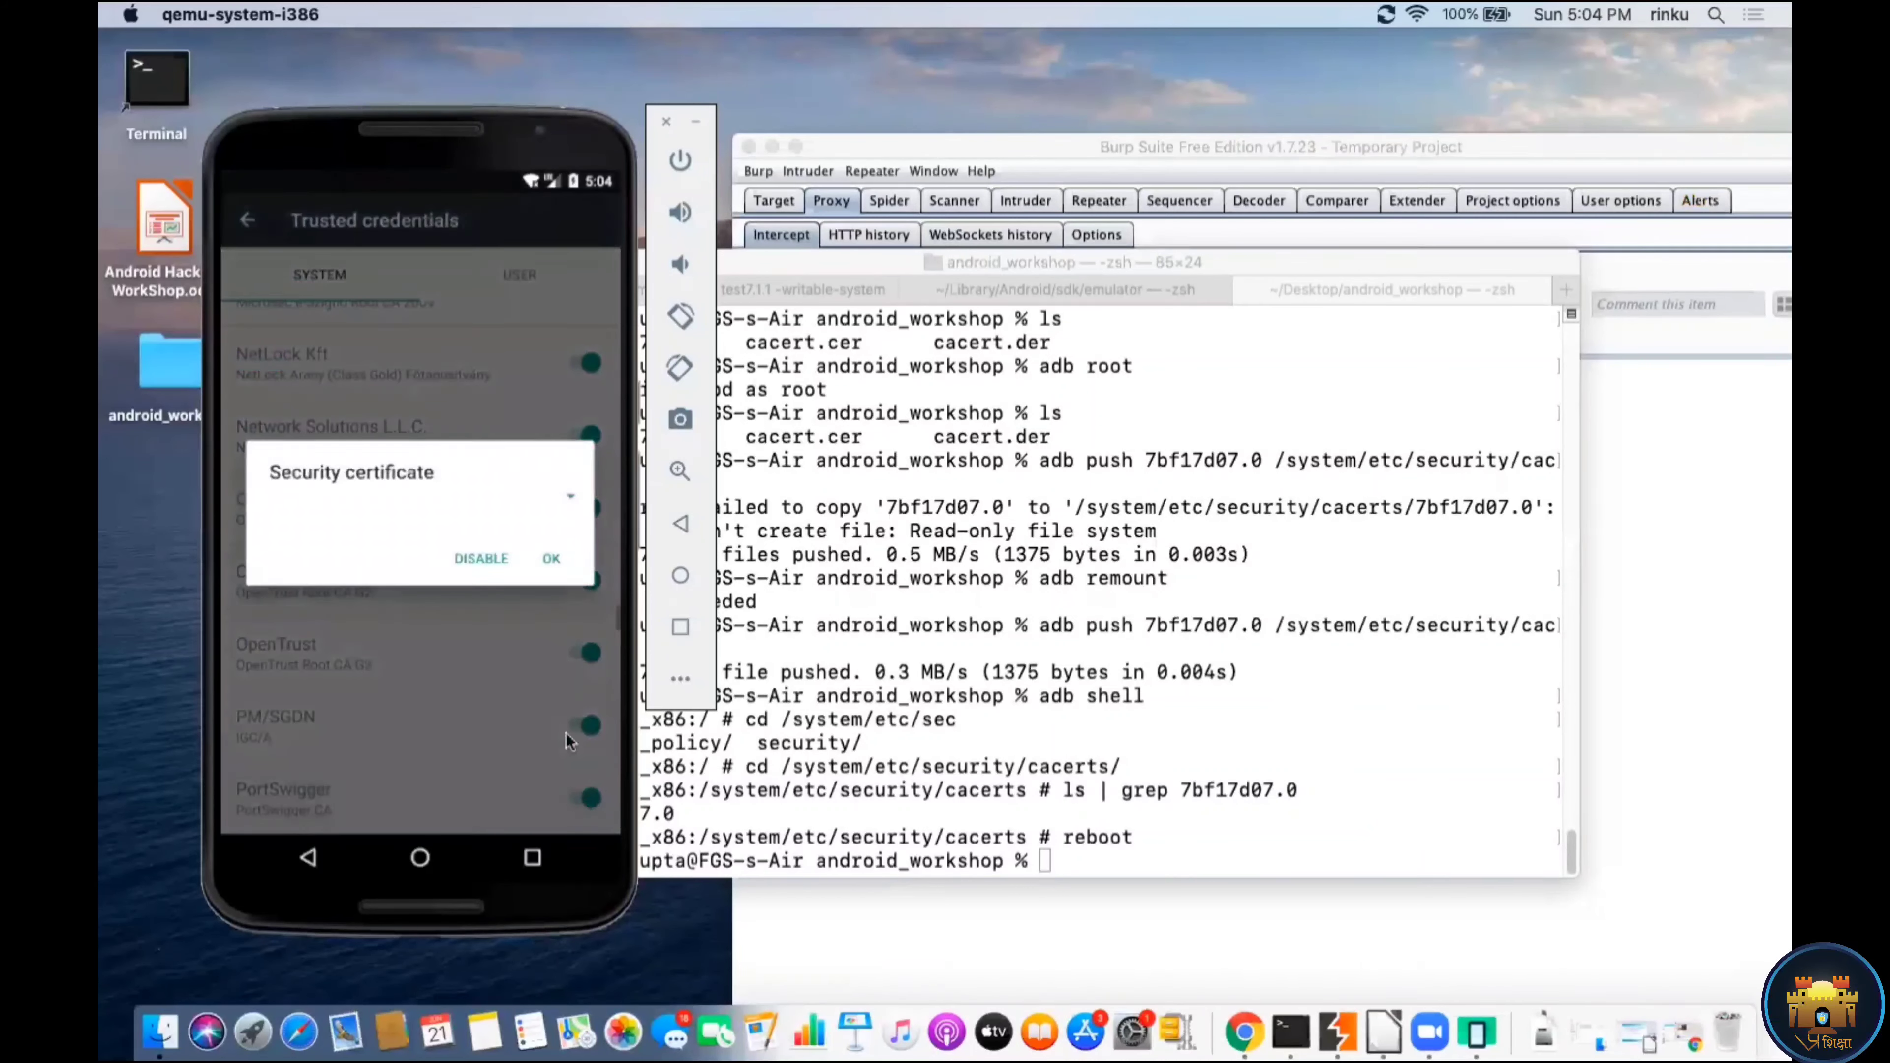
left_click(549, 559)
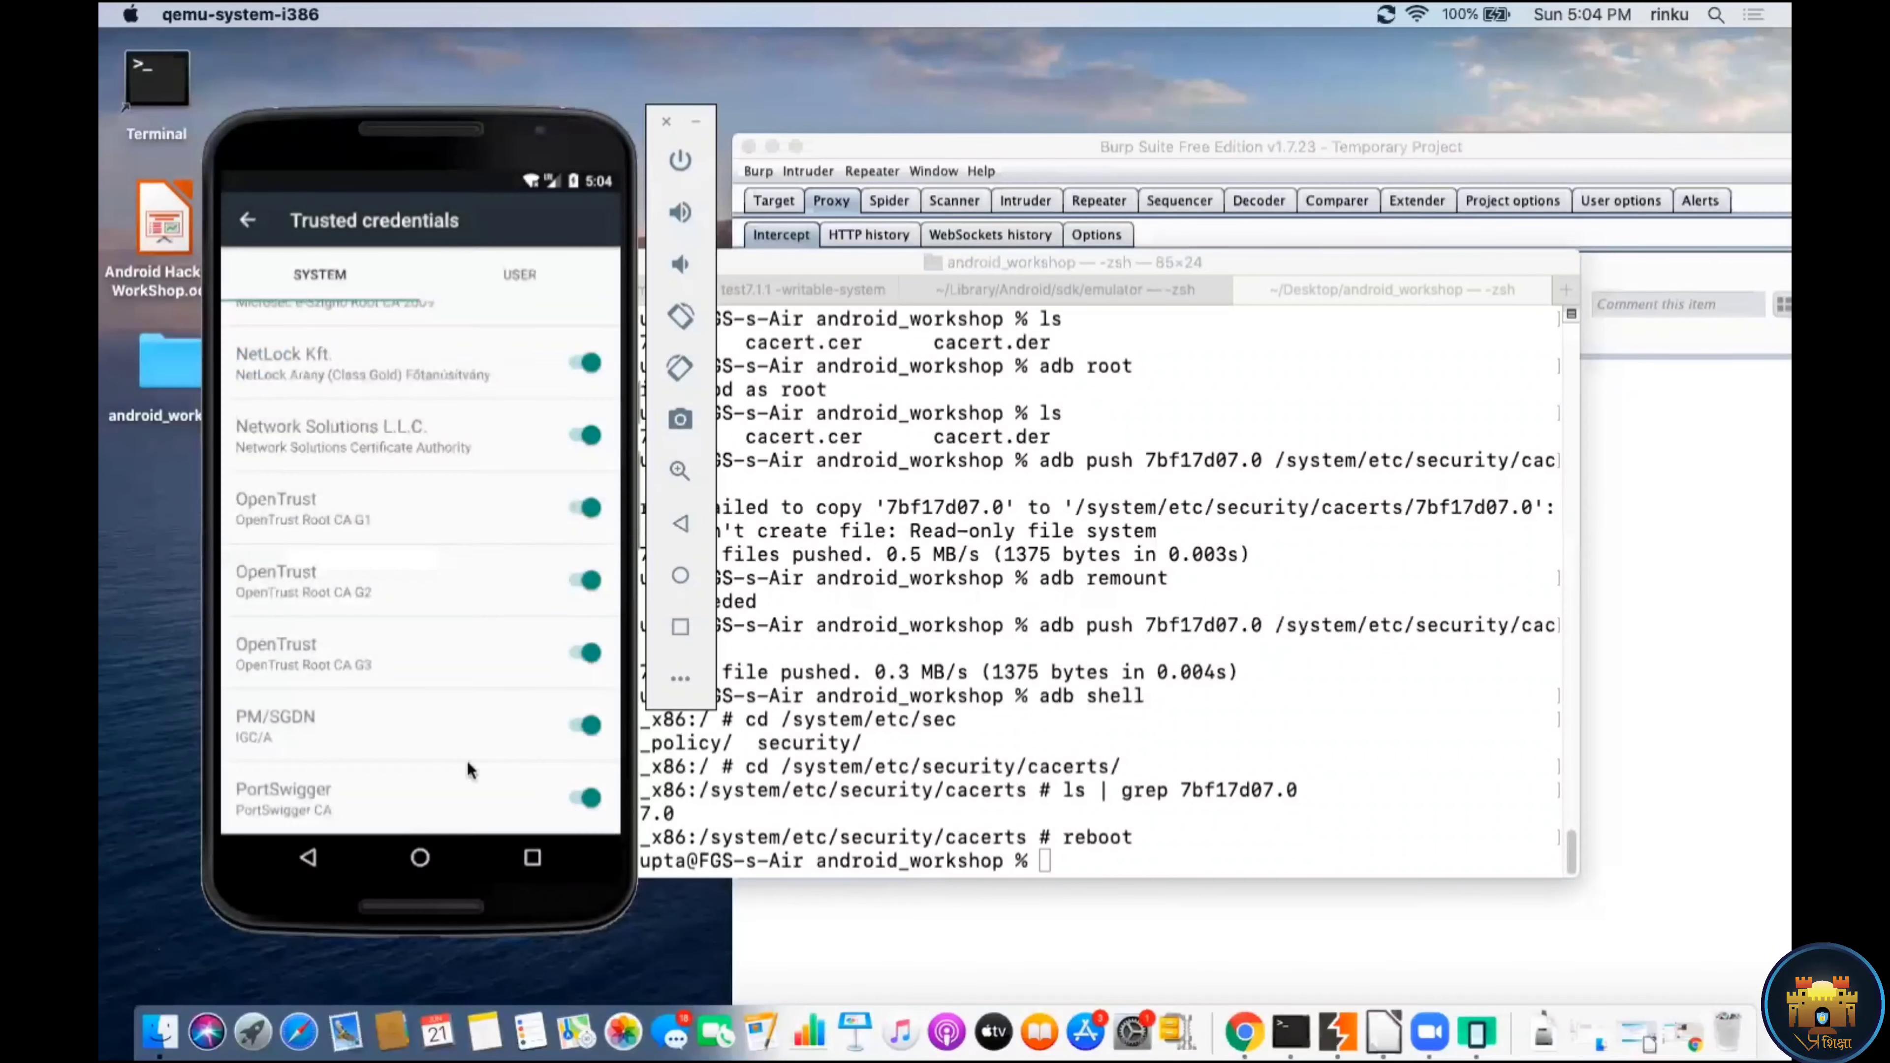
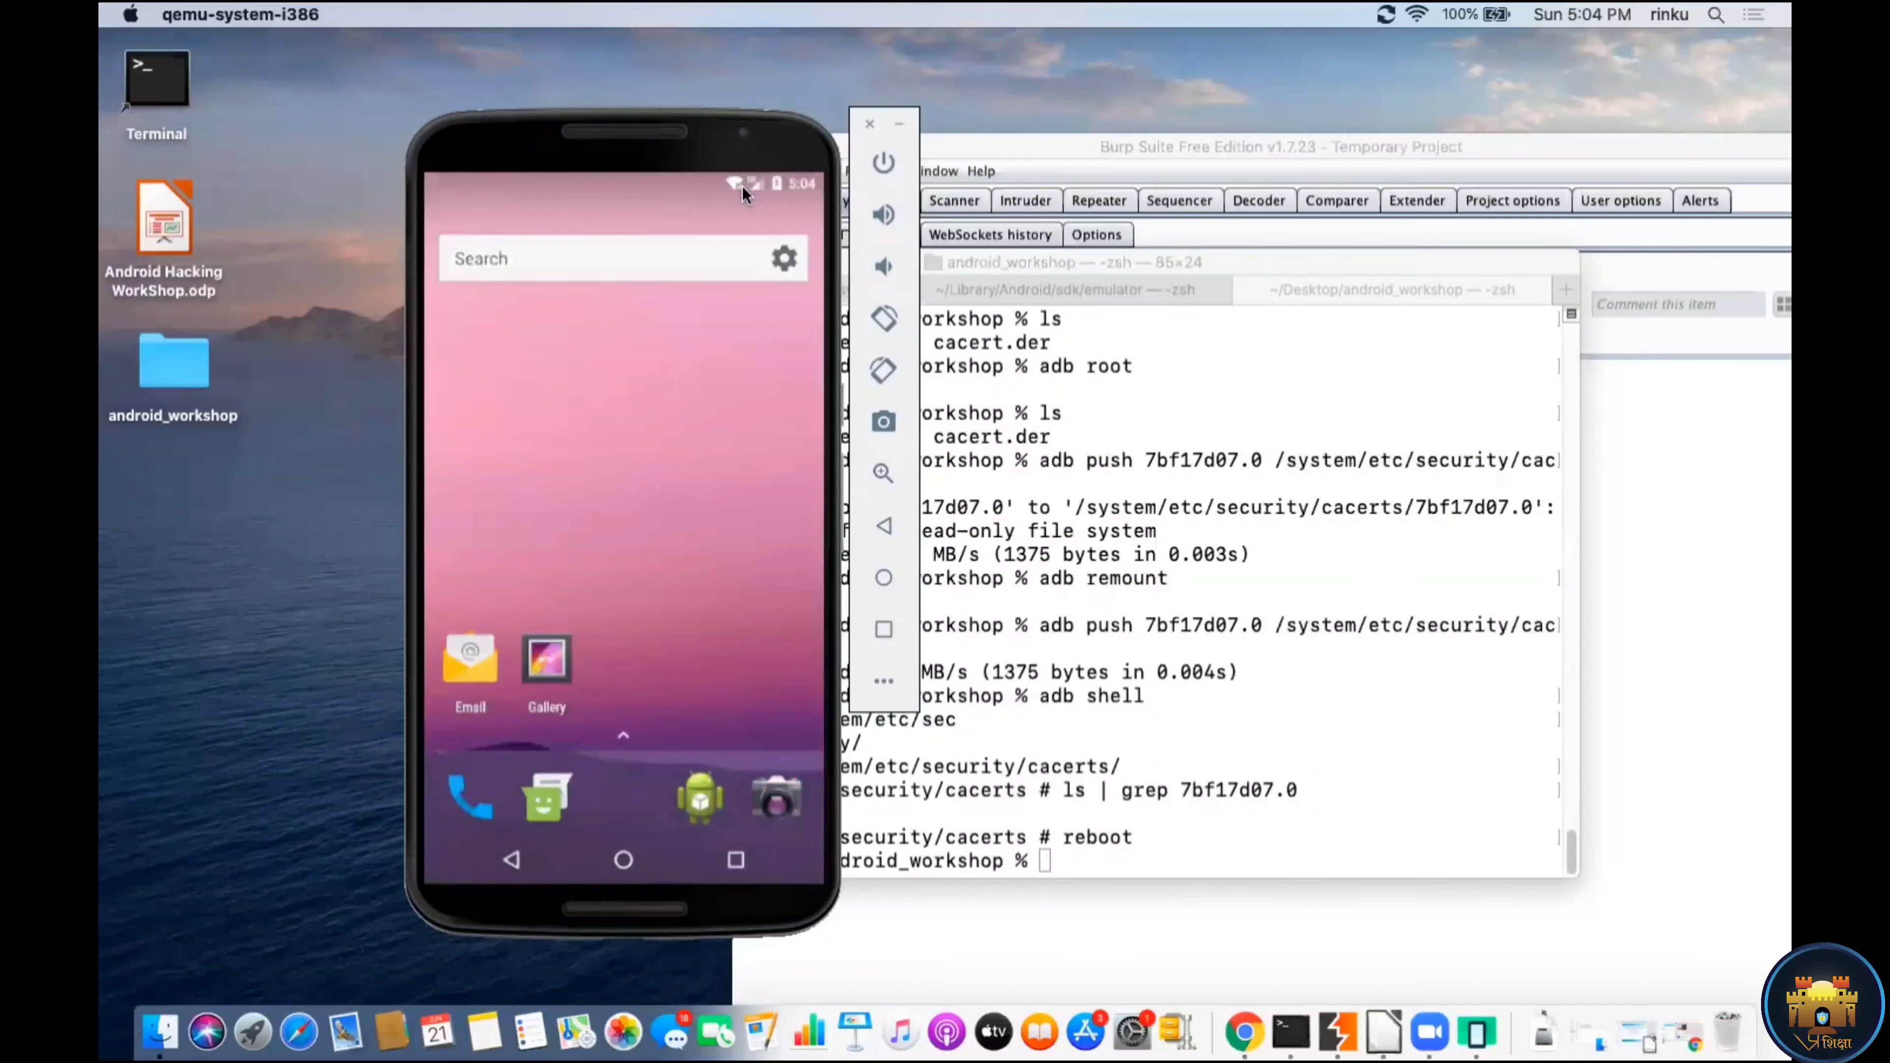
Step: Pull down the emulator's notification shade, then switch to Burp Suite and turn proxy interception on
left_click_drag(742, 186, 507, 171)
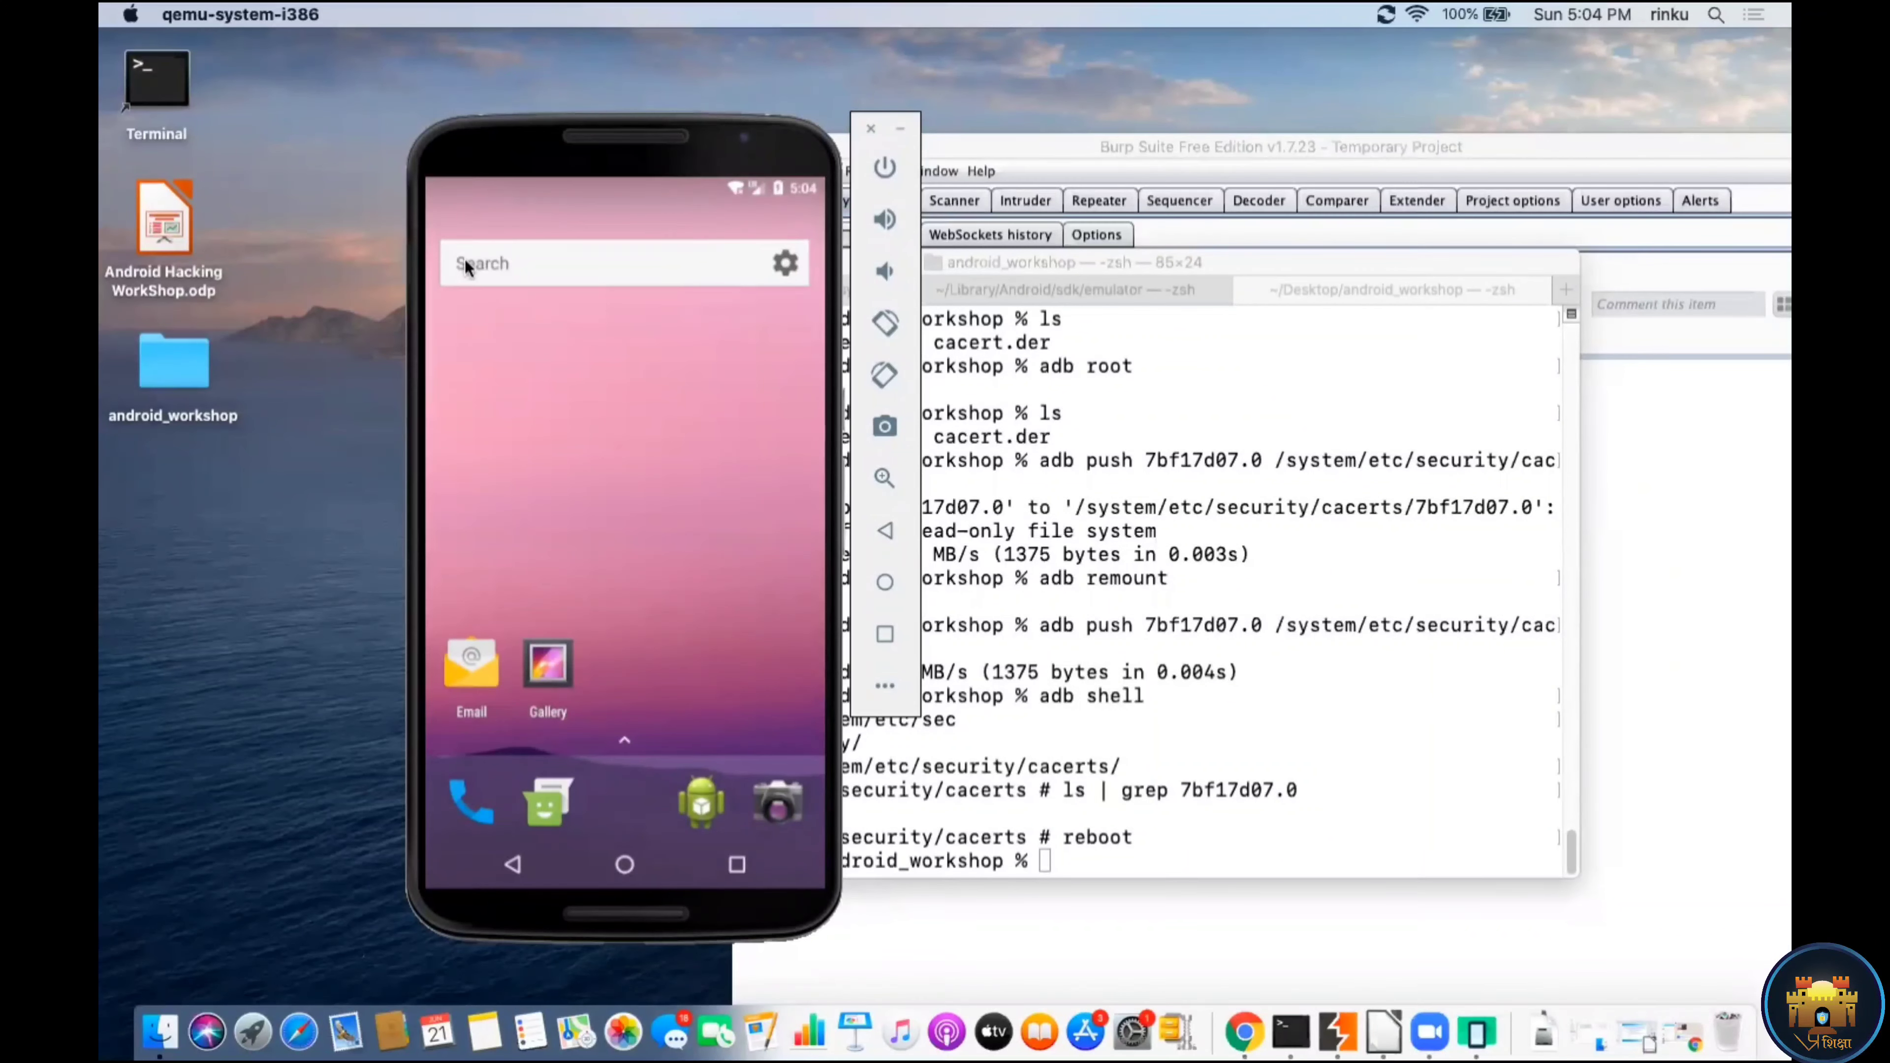
left_click_drag(465, 259, 477, 297)
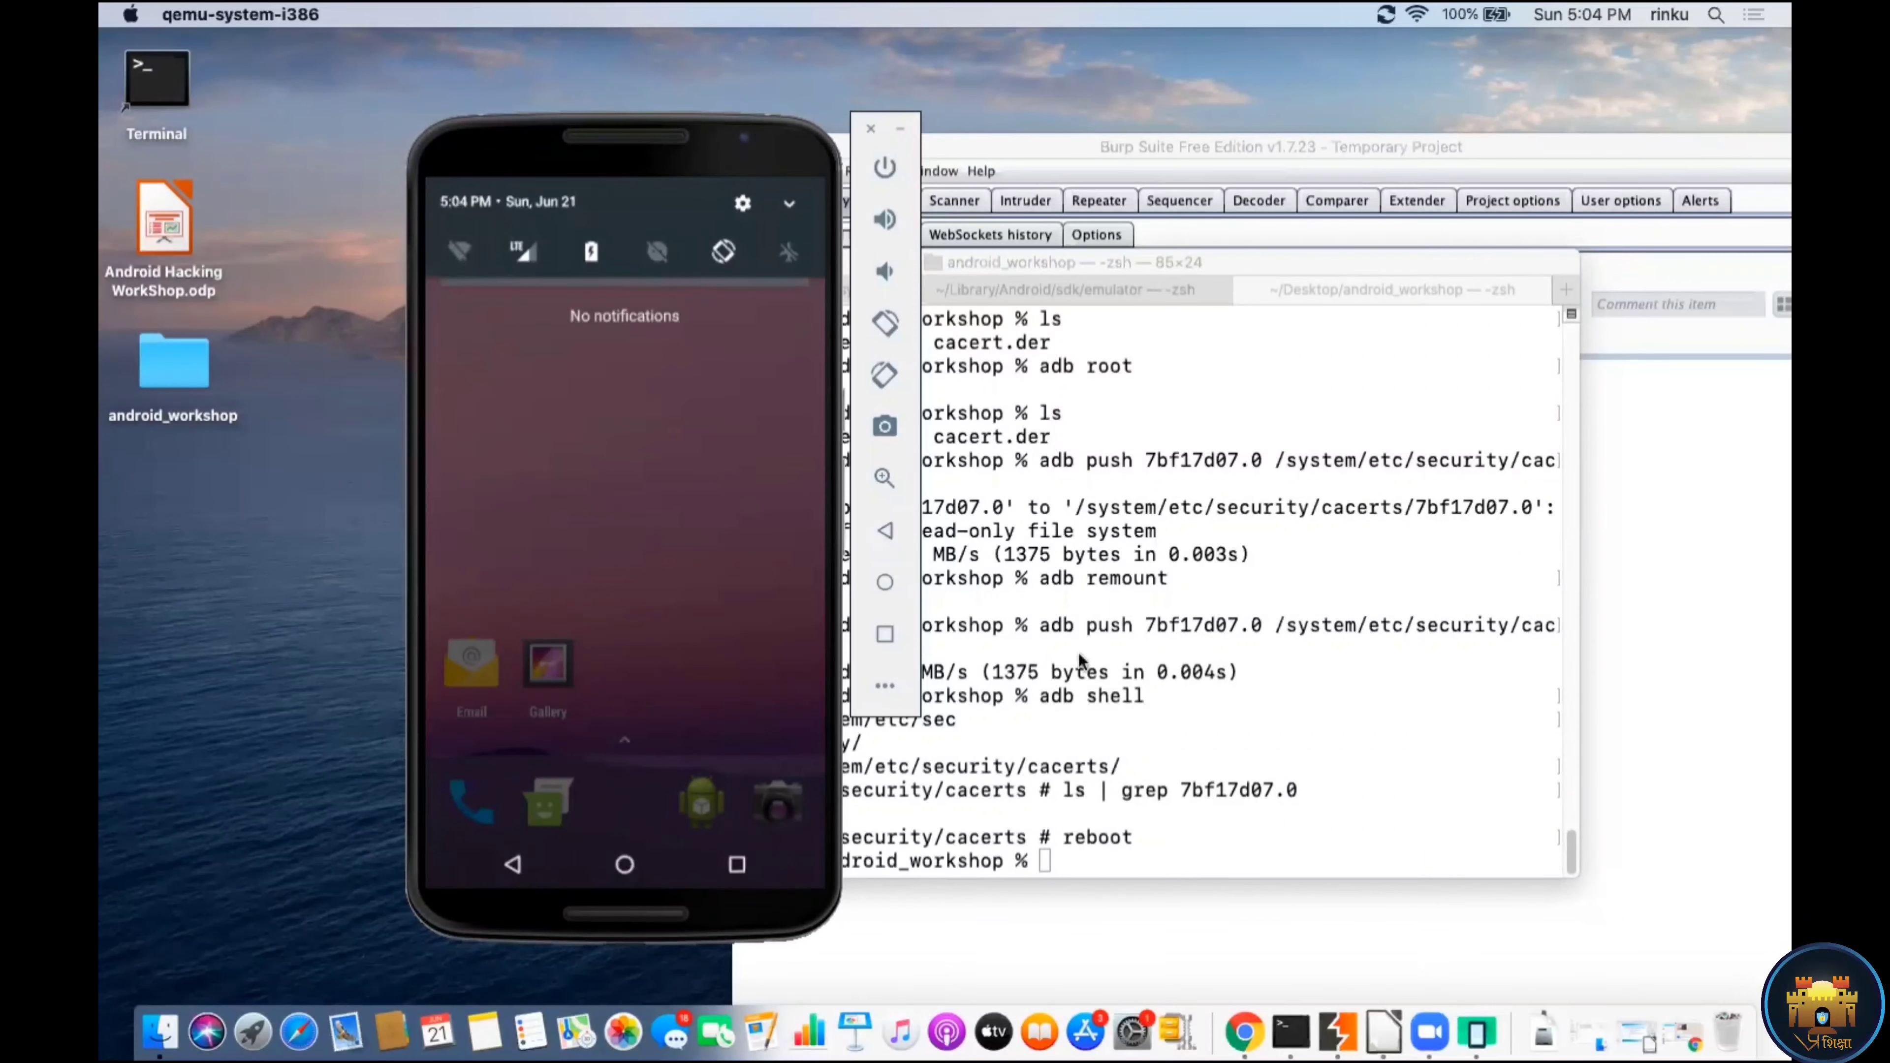
left_click(1337, 1032)
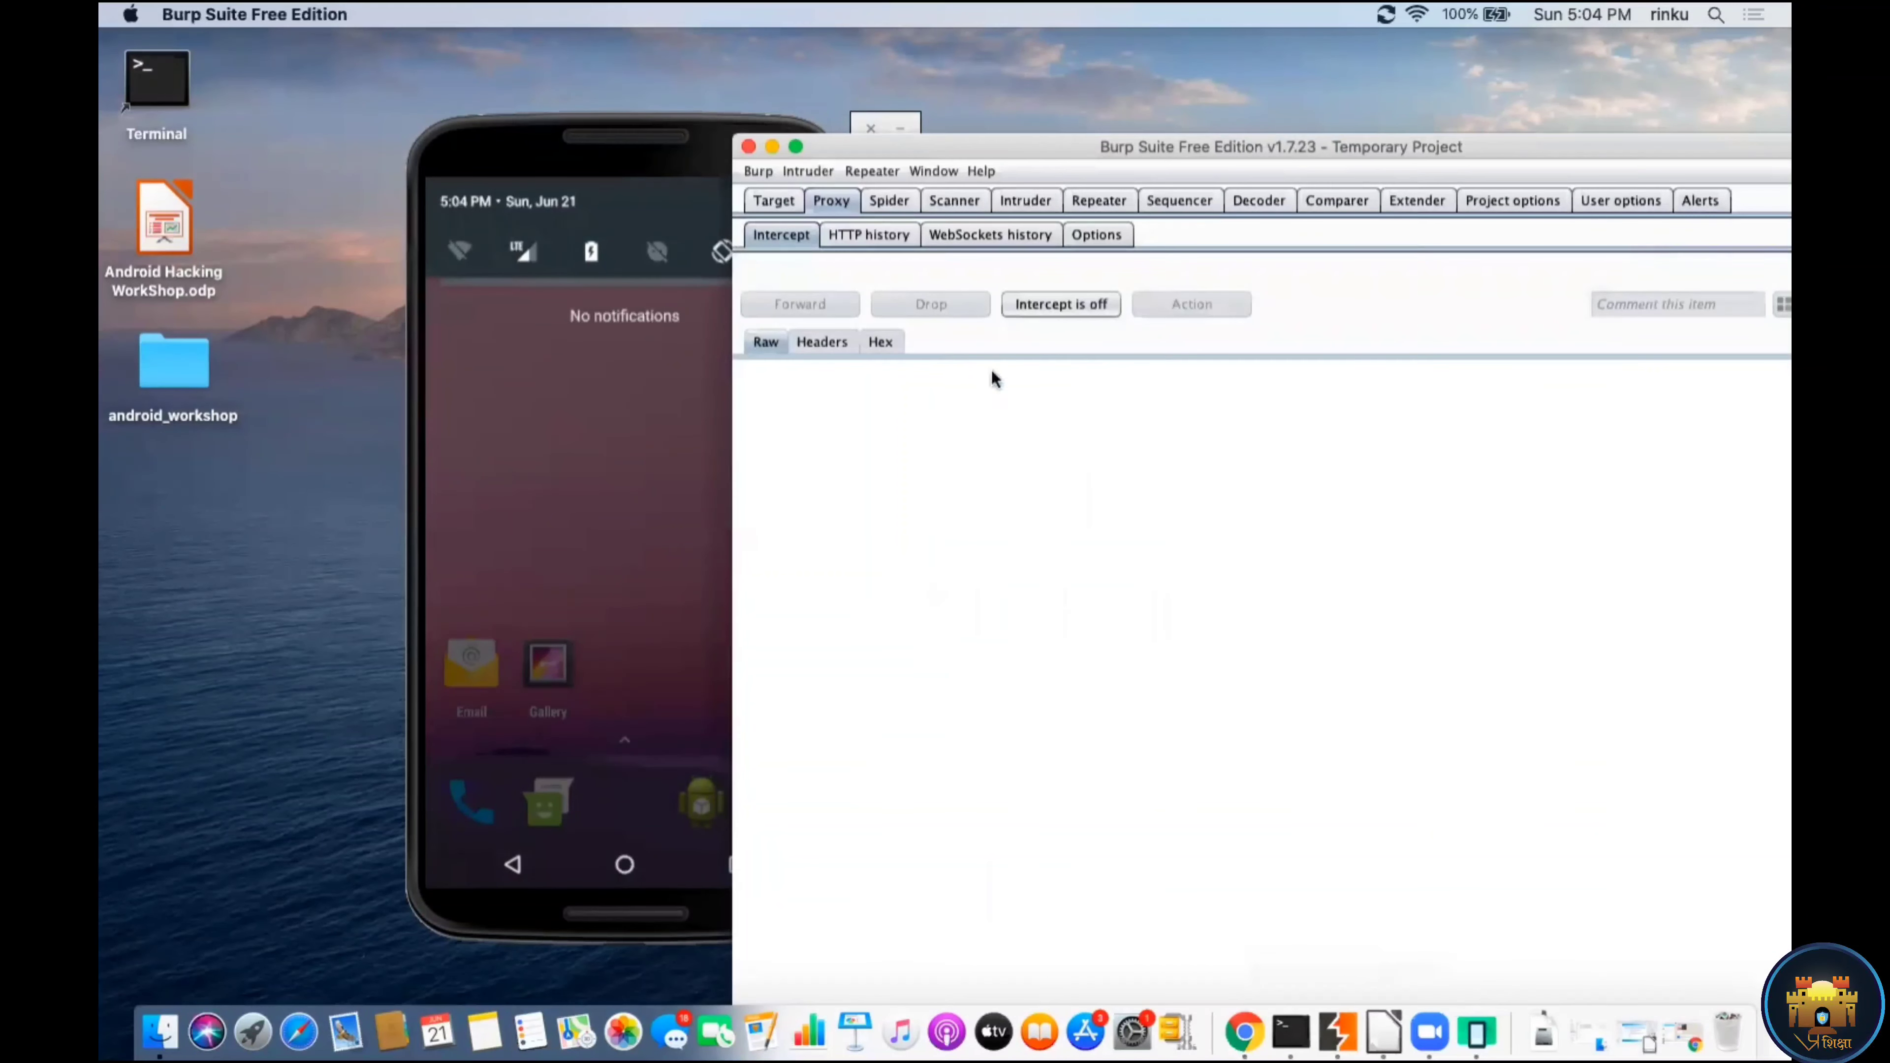
left_click(1060, 306)
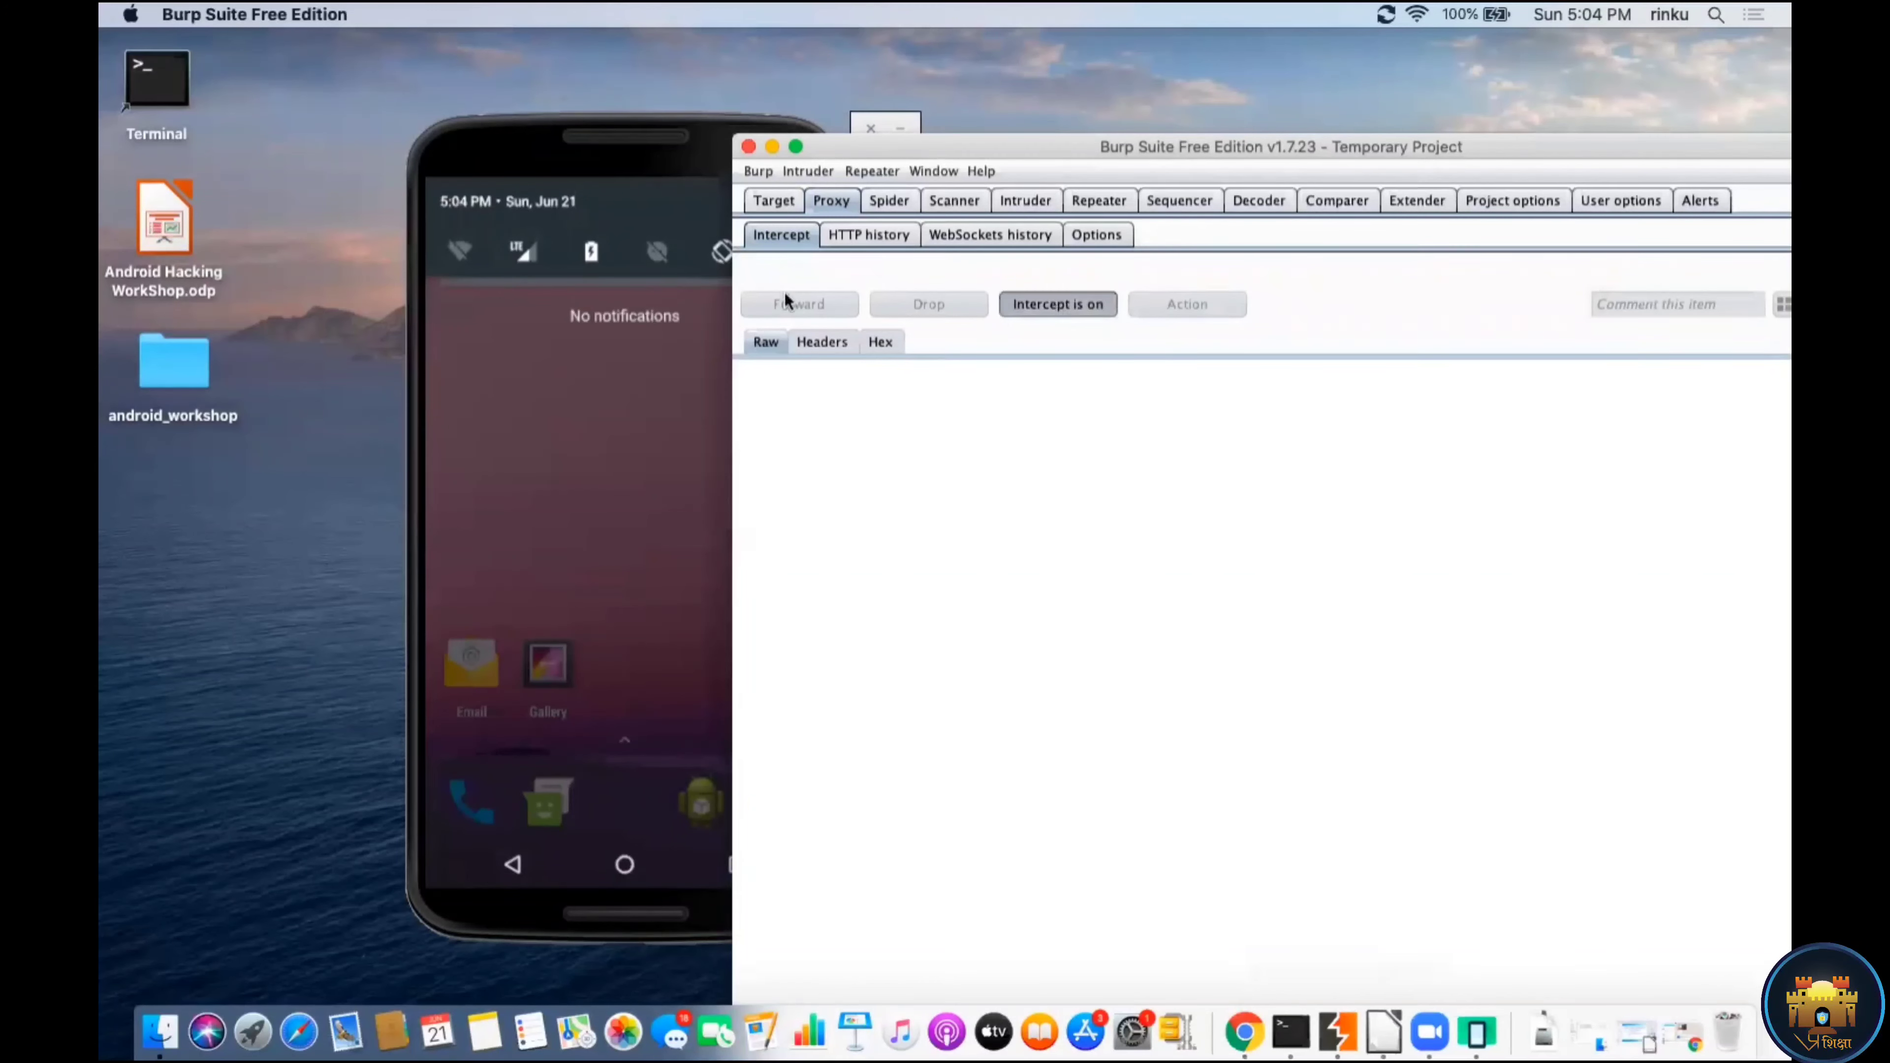
Step: Move the emulator away from the Burp window and turn on its Wi-Fi in the quick settings
left_click(633, 147)
left_click_drag(633, 147, 495, 143)
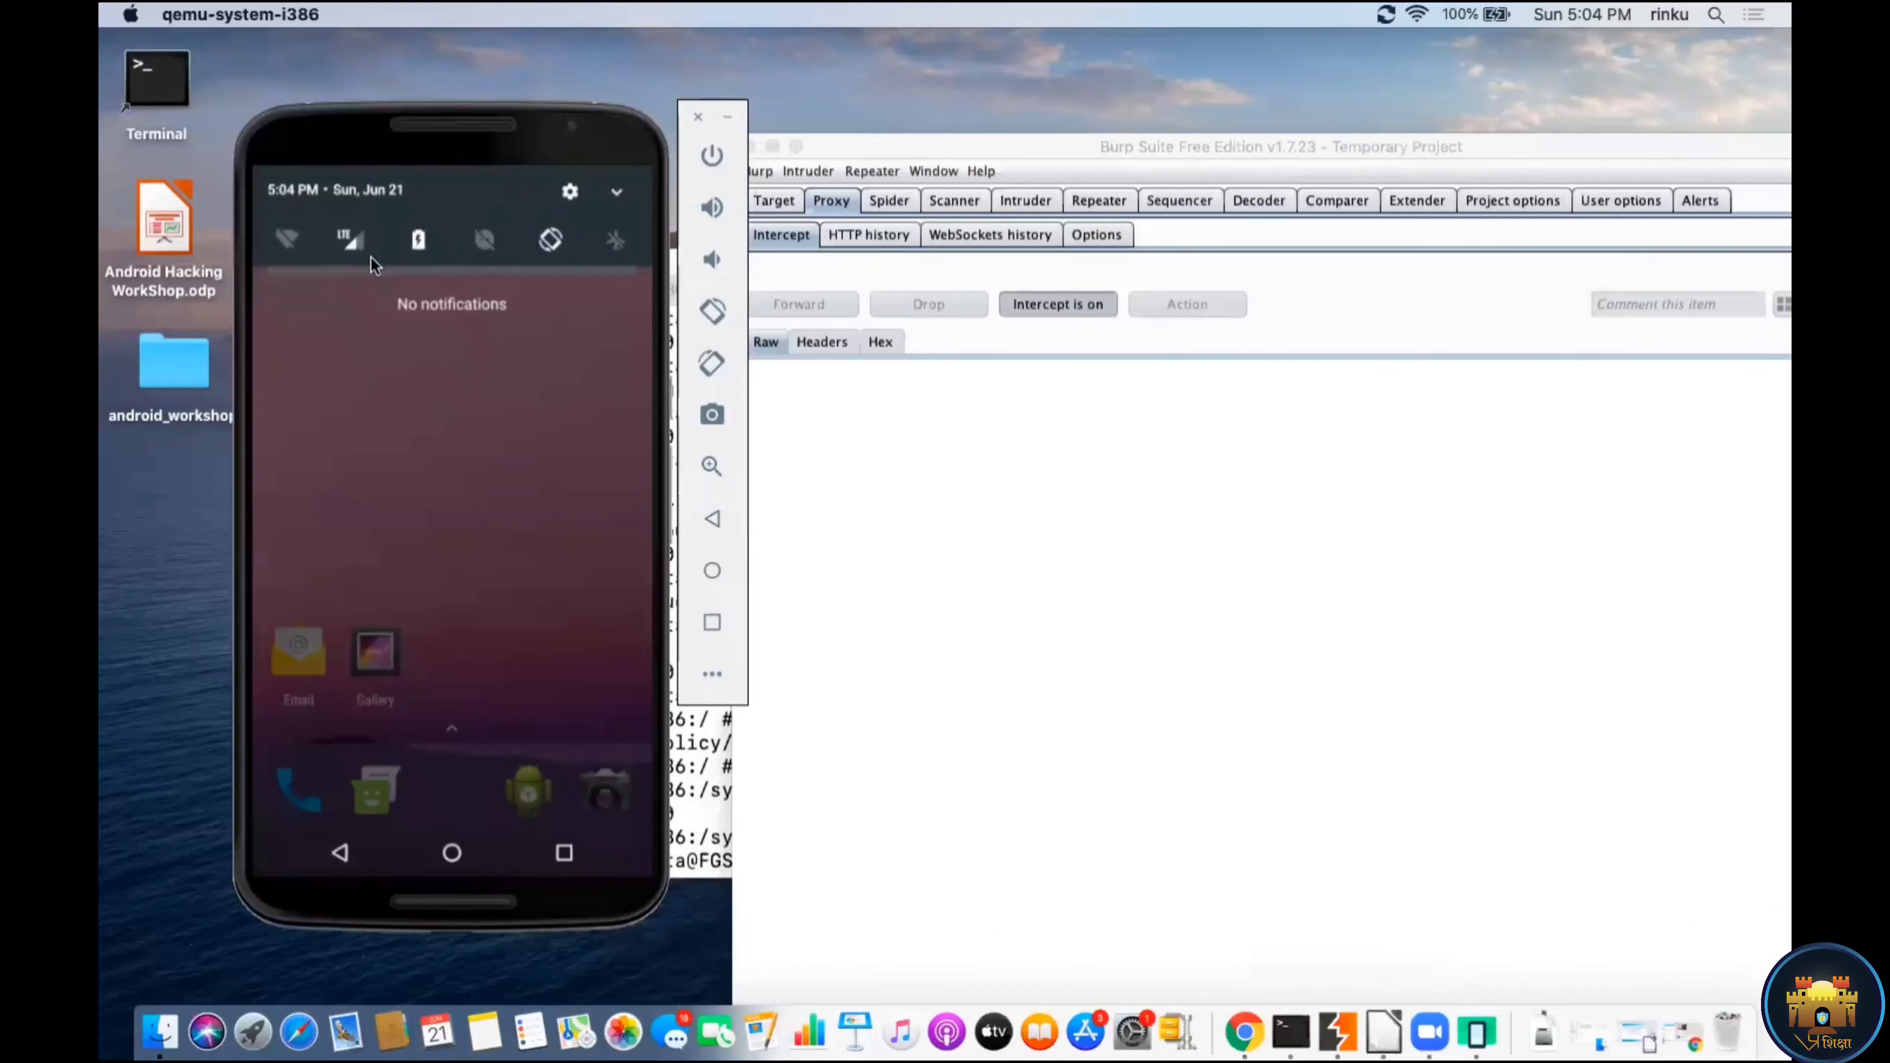
left_click(304, 238)
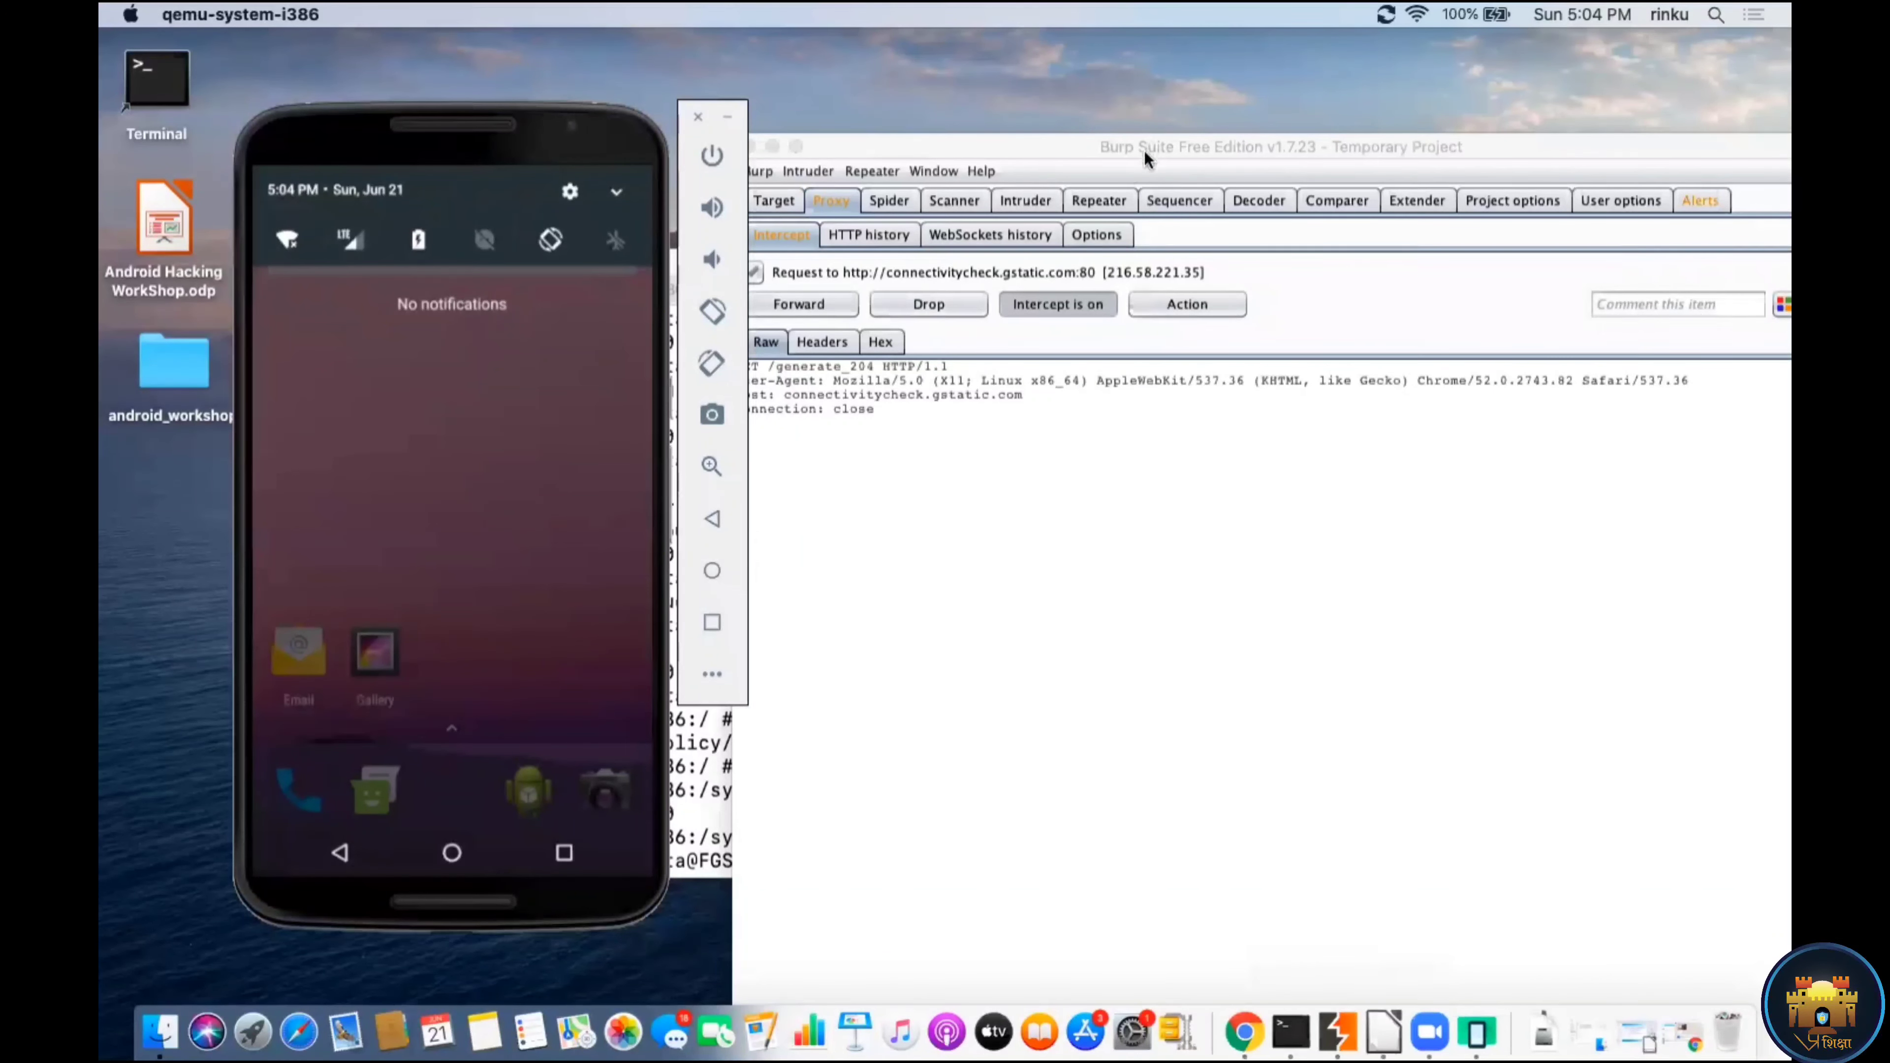
Step: Turn proxy interception off in Burp and switch the emulator's Wi-Fi off and back on
left_click_drag(1149, 143, 1200, 139)
left_click(1084, 302)
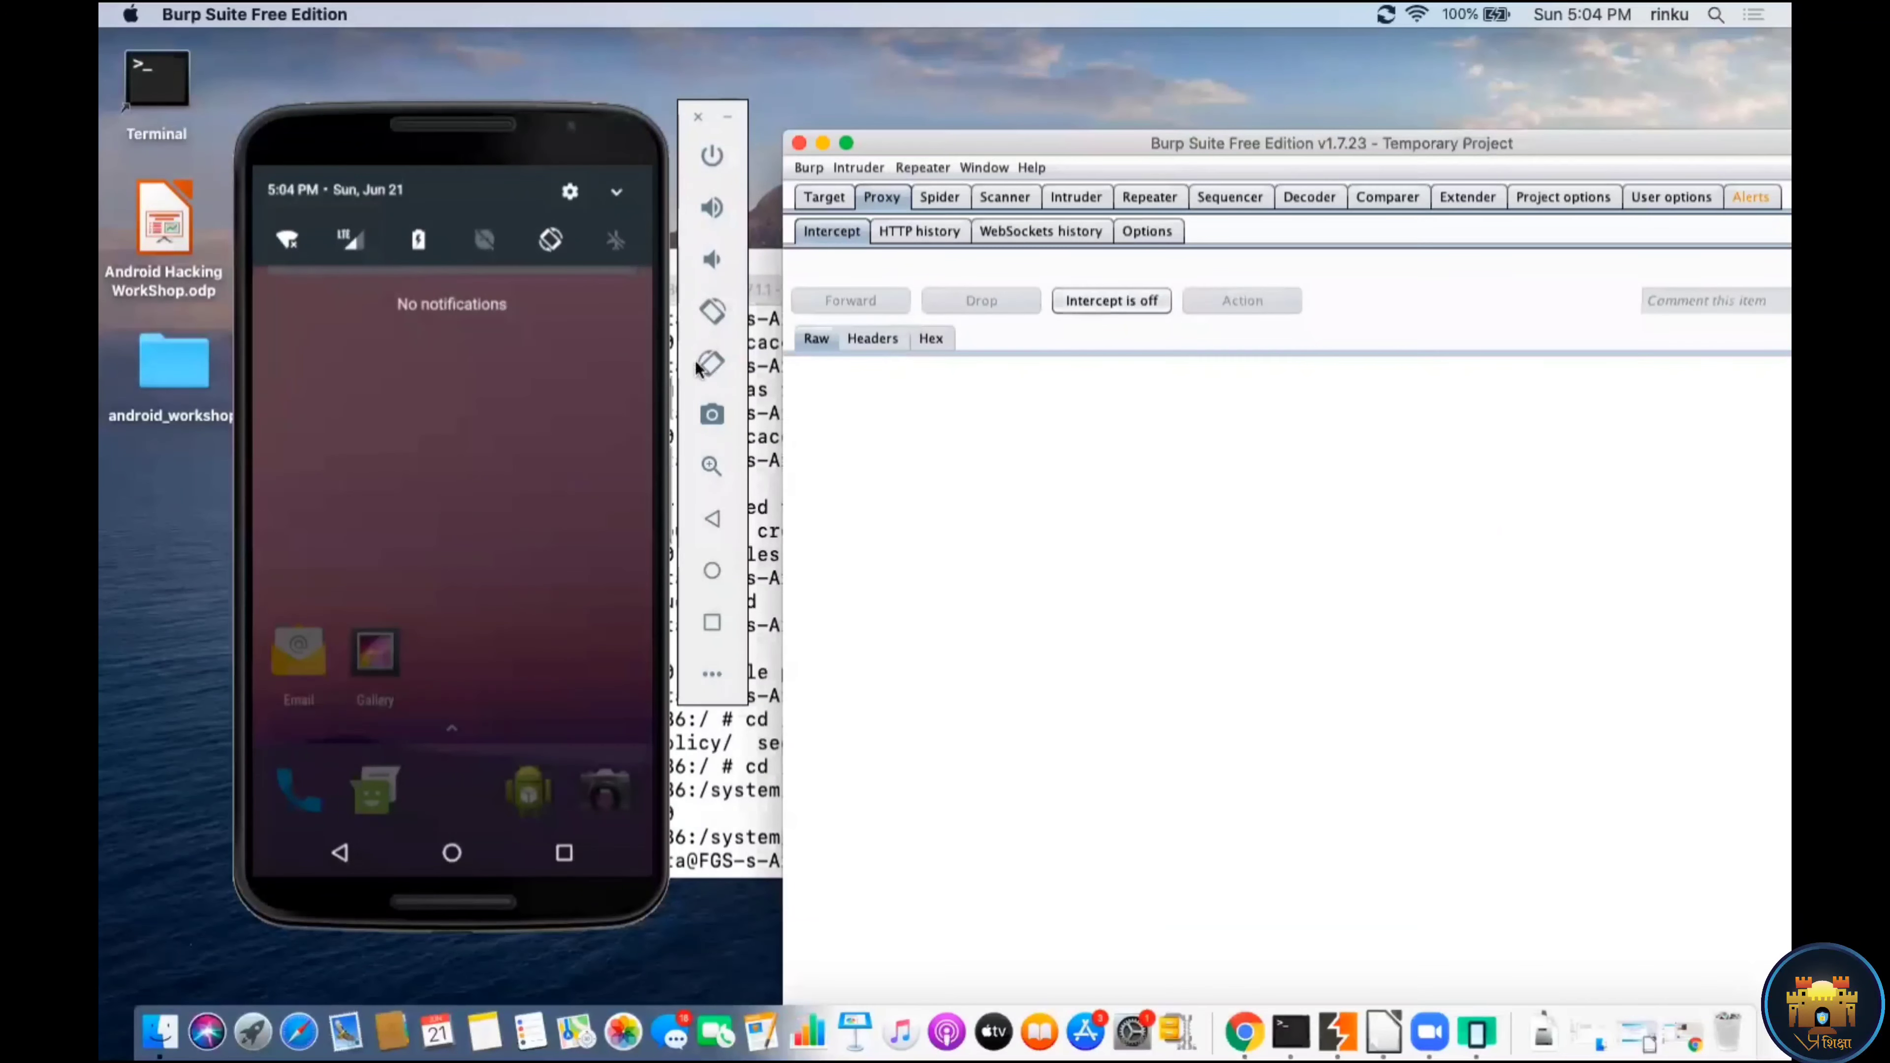
left_click(288, 242)
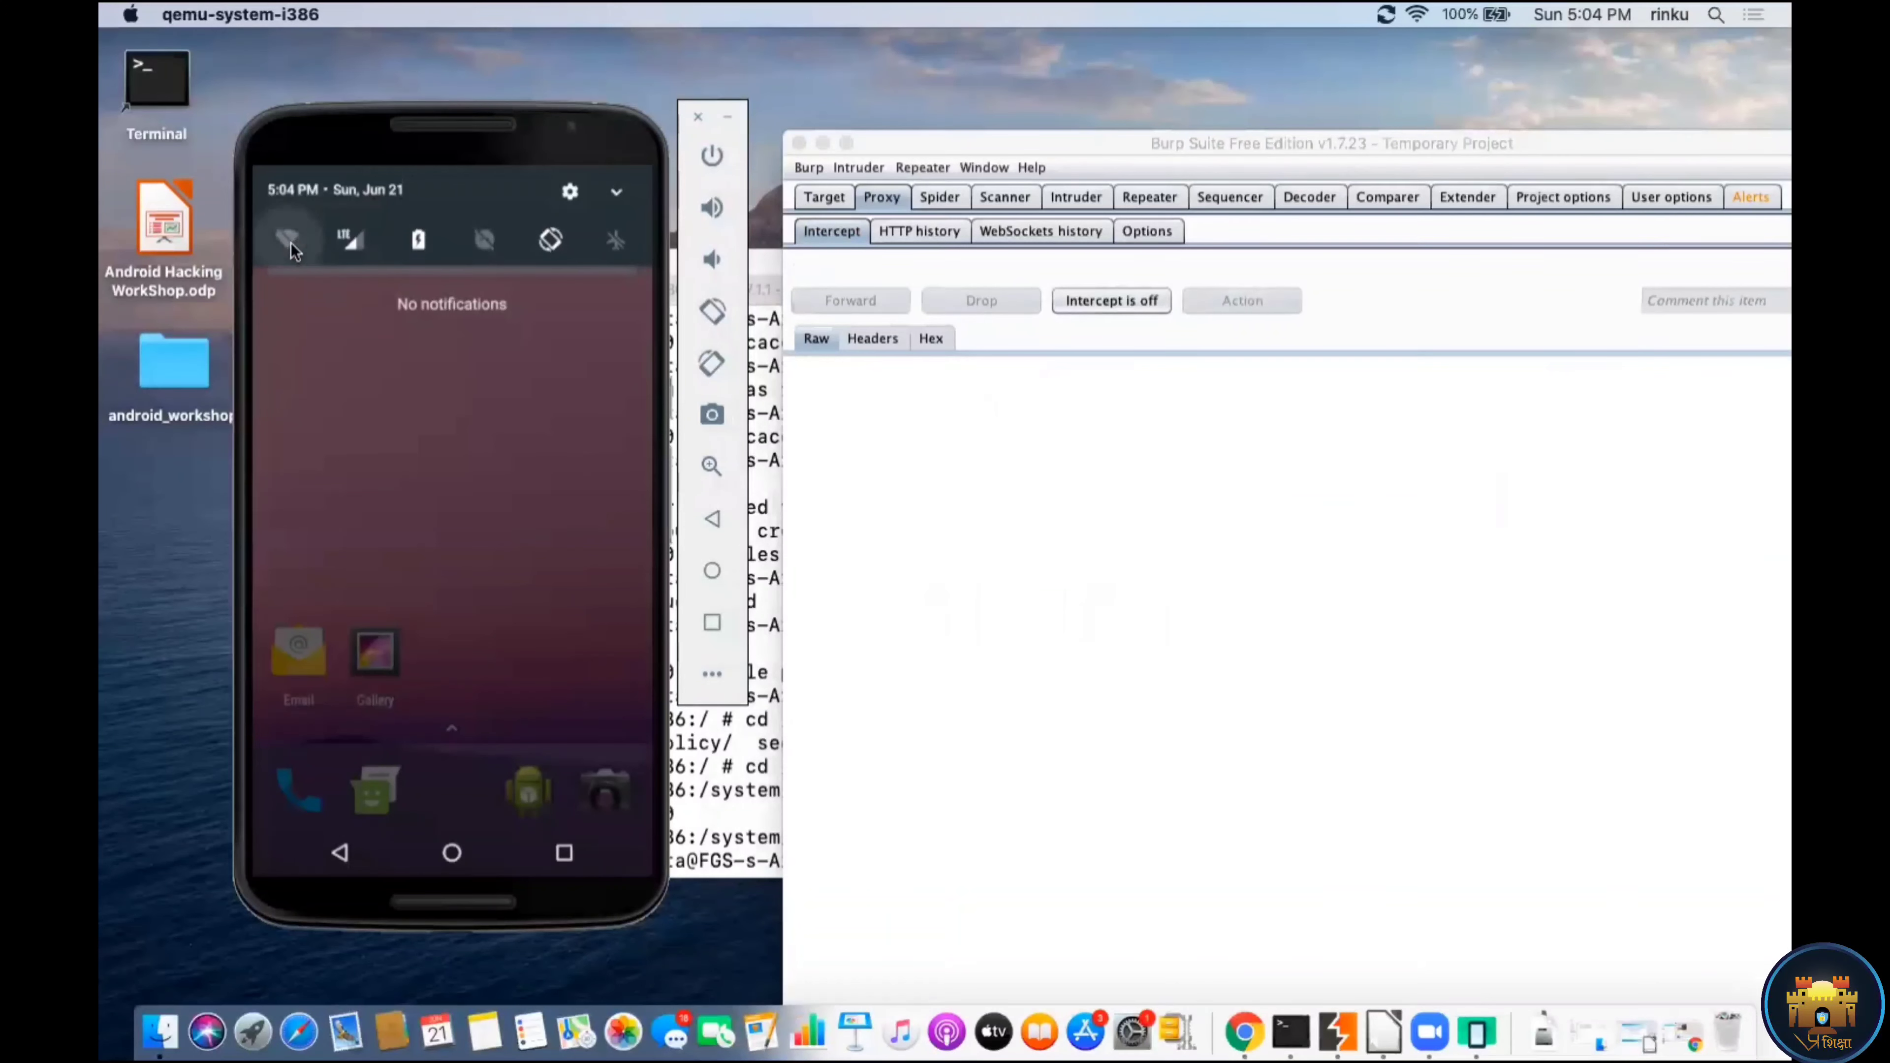
left_click(291, 242)
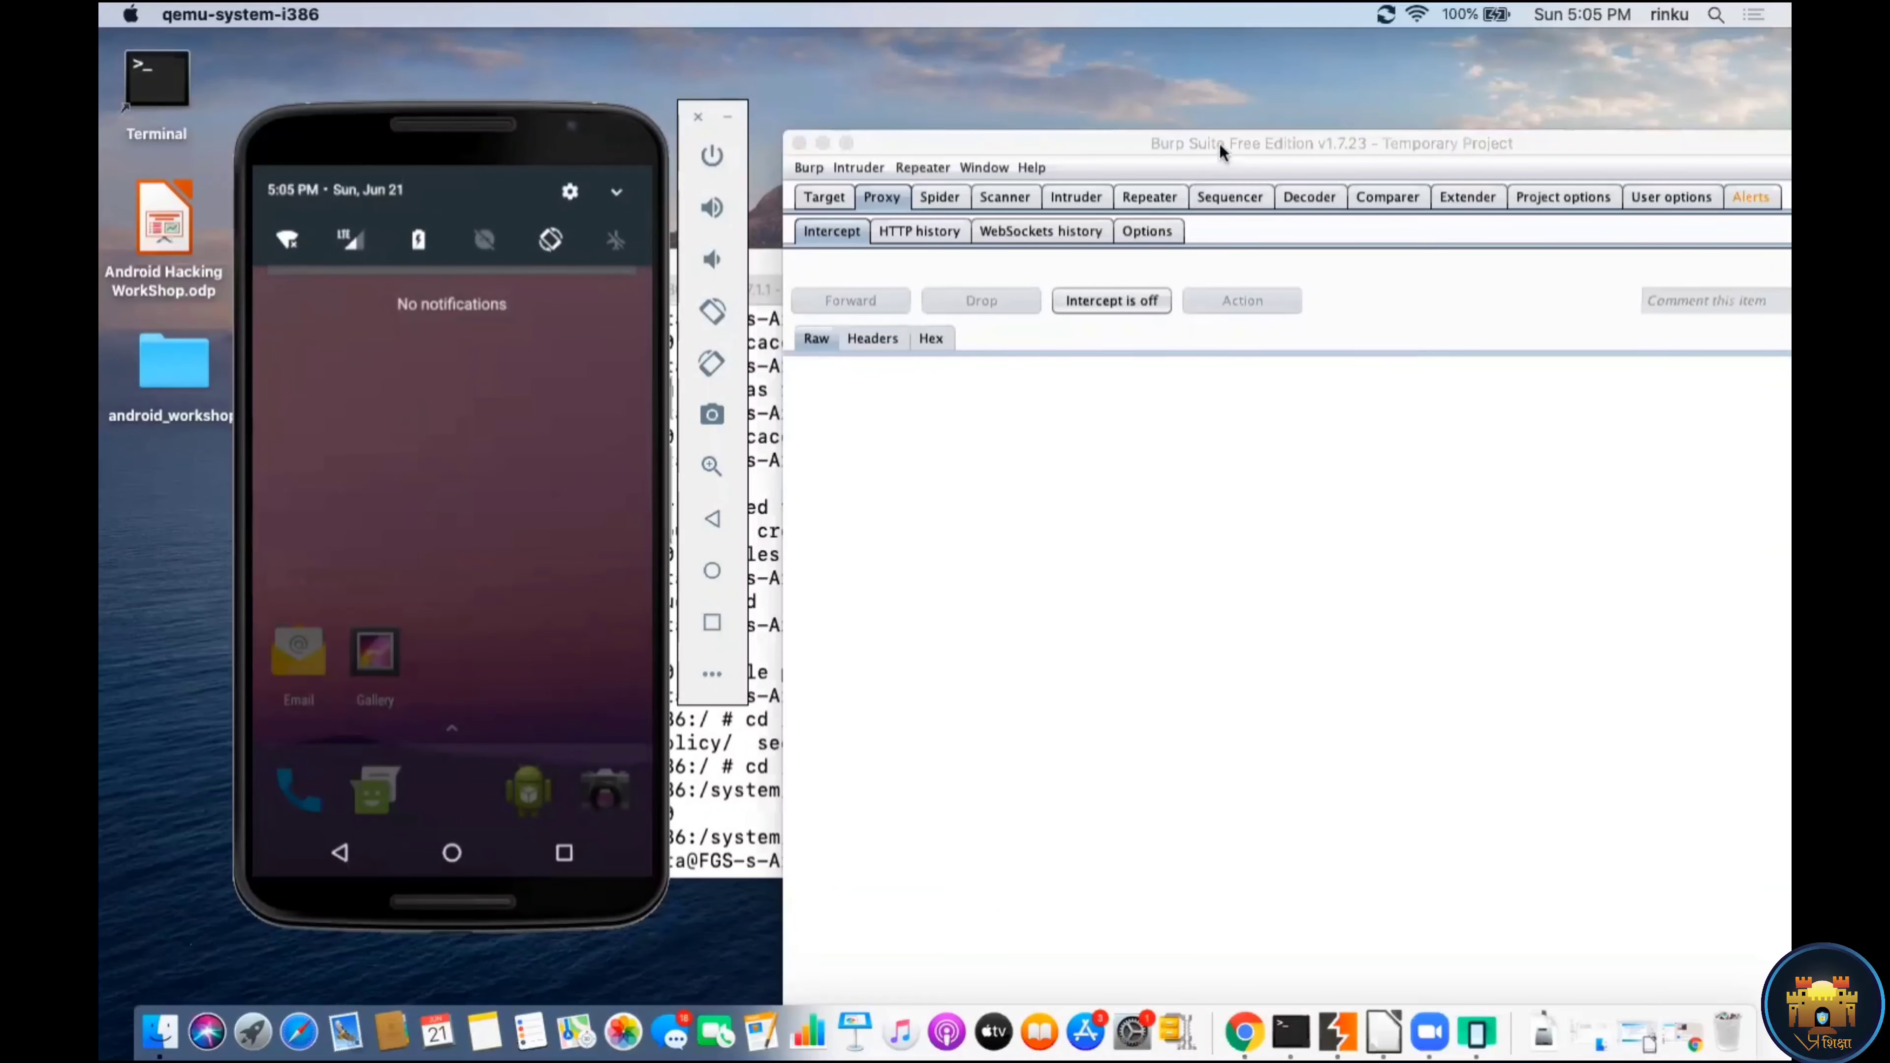
Step: Move the Burp window fully into view beside the emulator and close the emulator's notification shade
left_click_drag(1206, 141, 1086, 99)
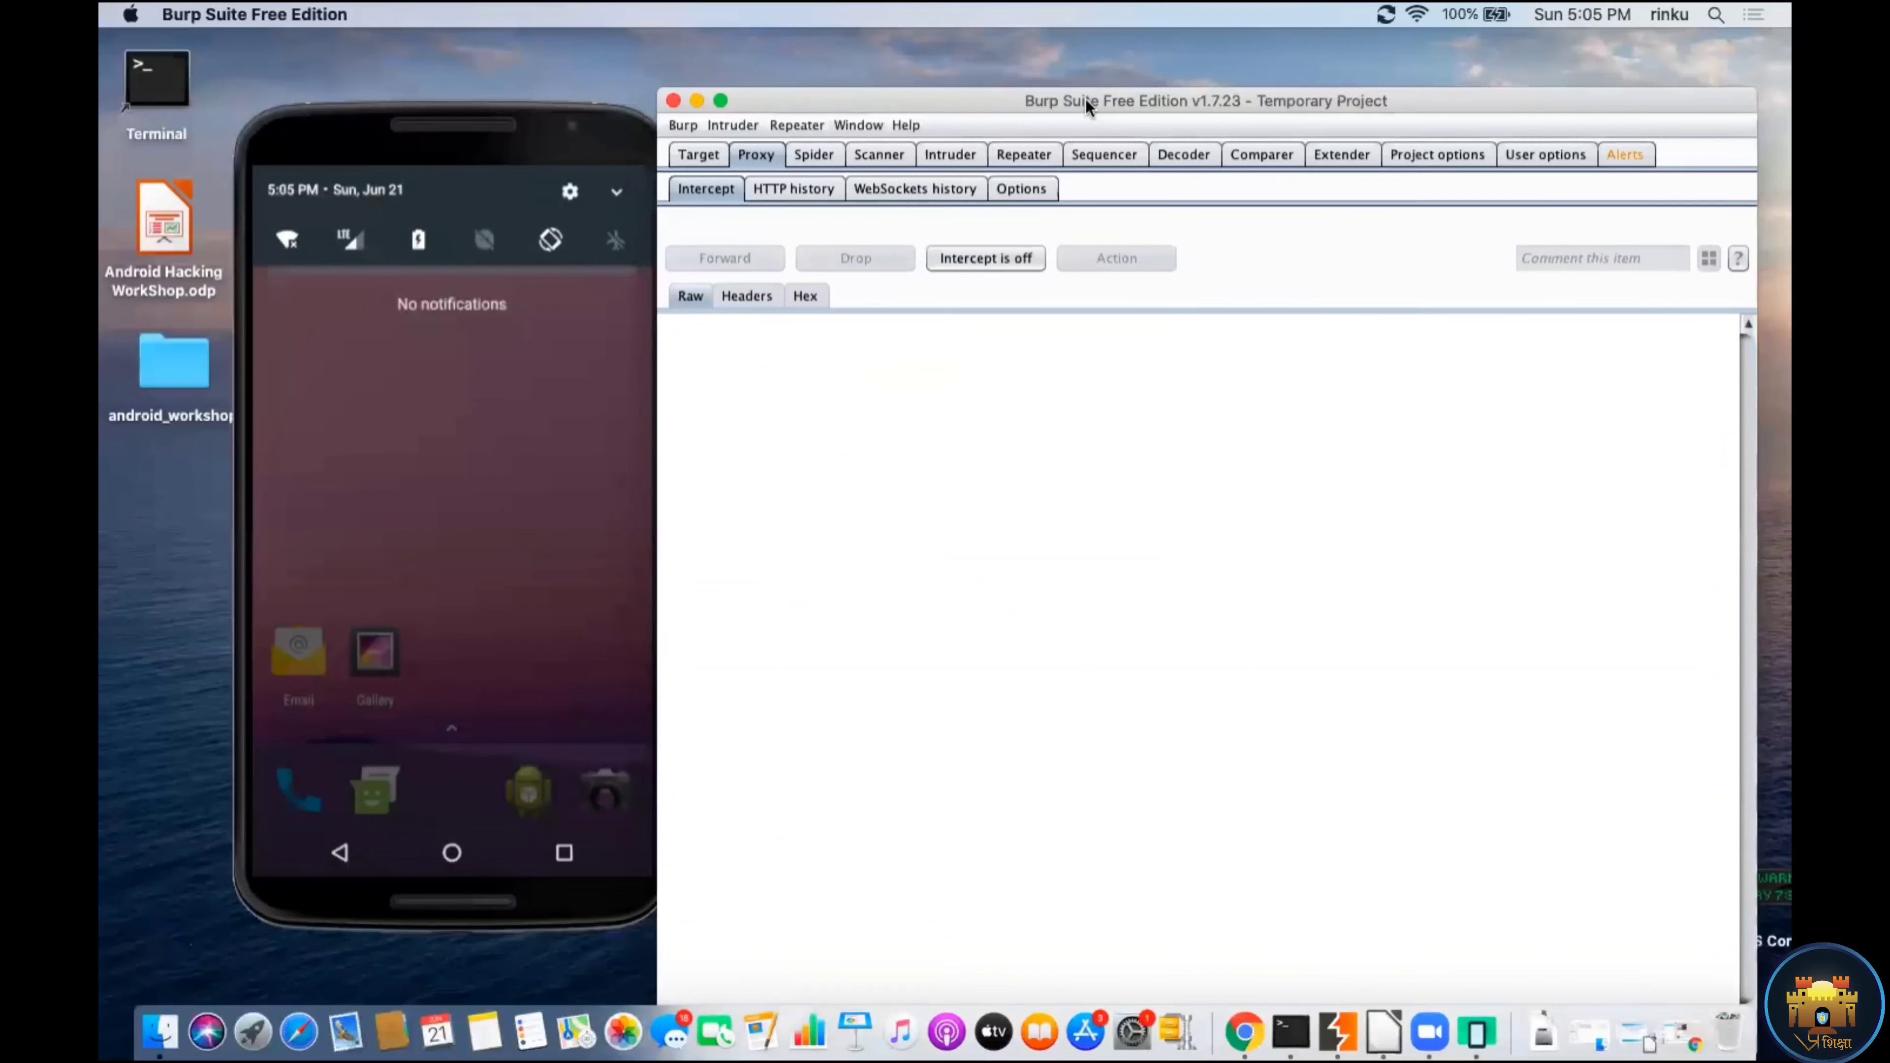
left_click(554, 601)
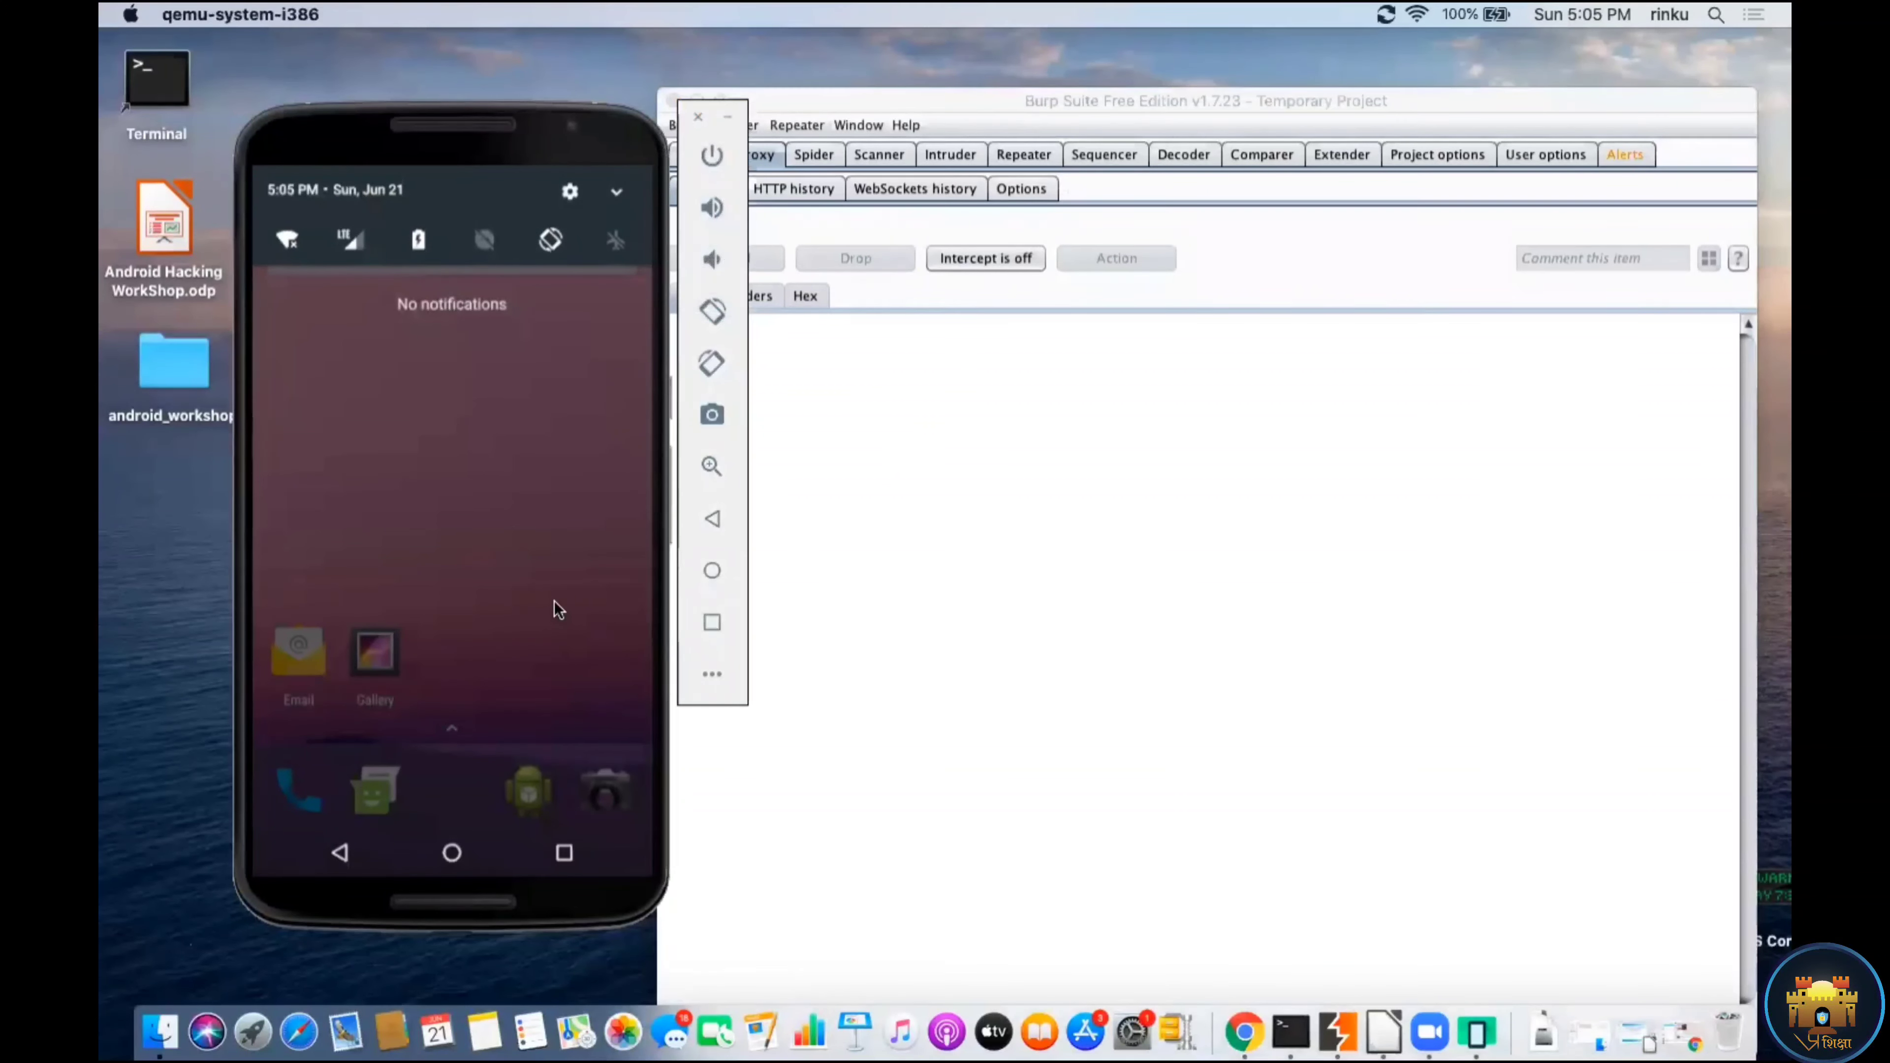
left_click(537, 783)
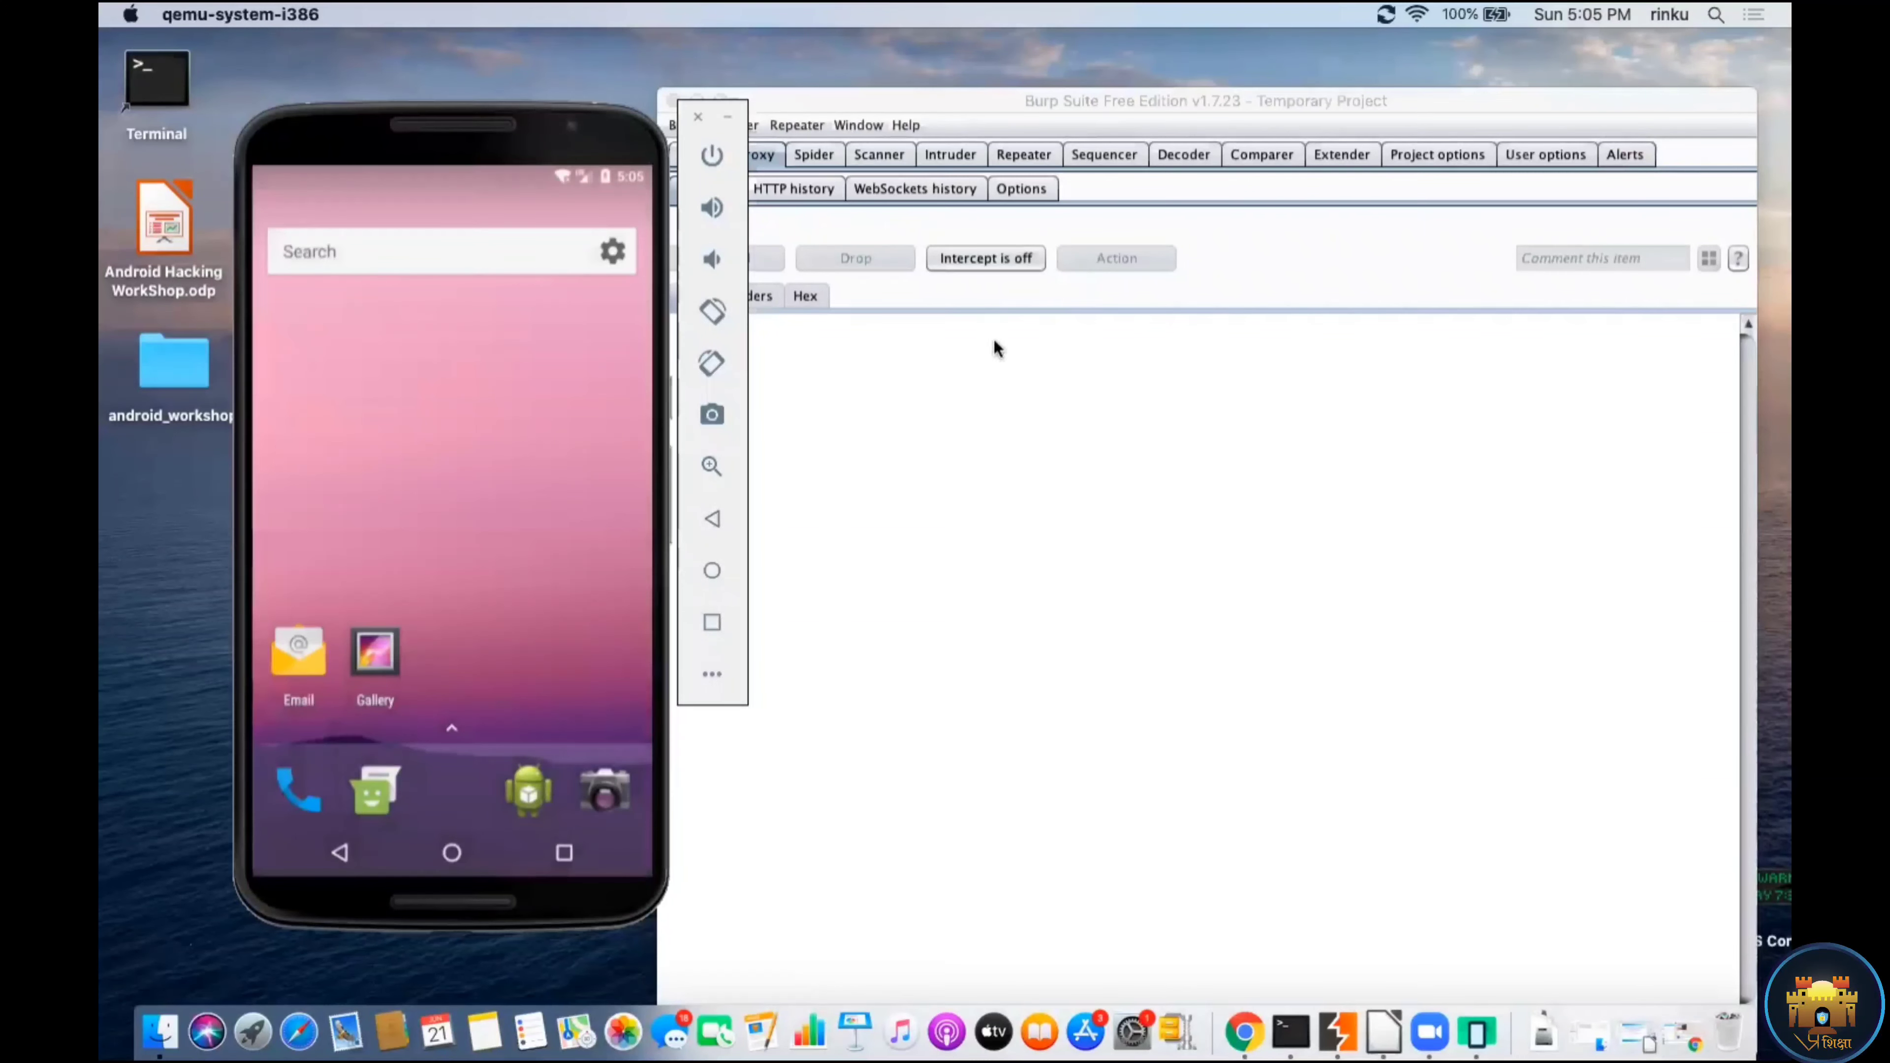
Step: Turn Burp's proxy interception back on and open WebView Browser Tester in the emulator
left_click(983, 257)
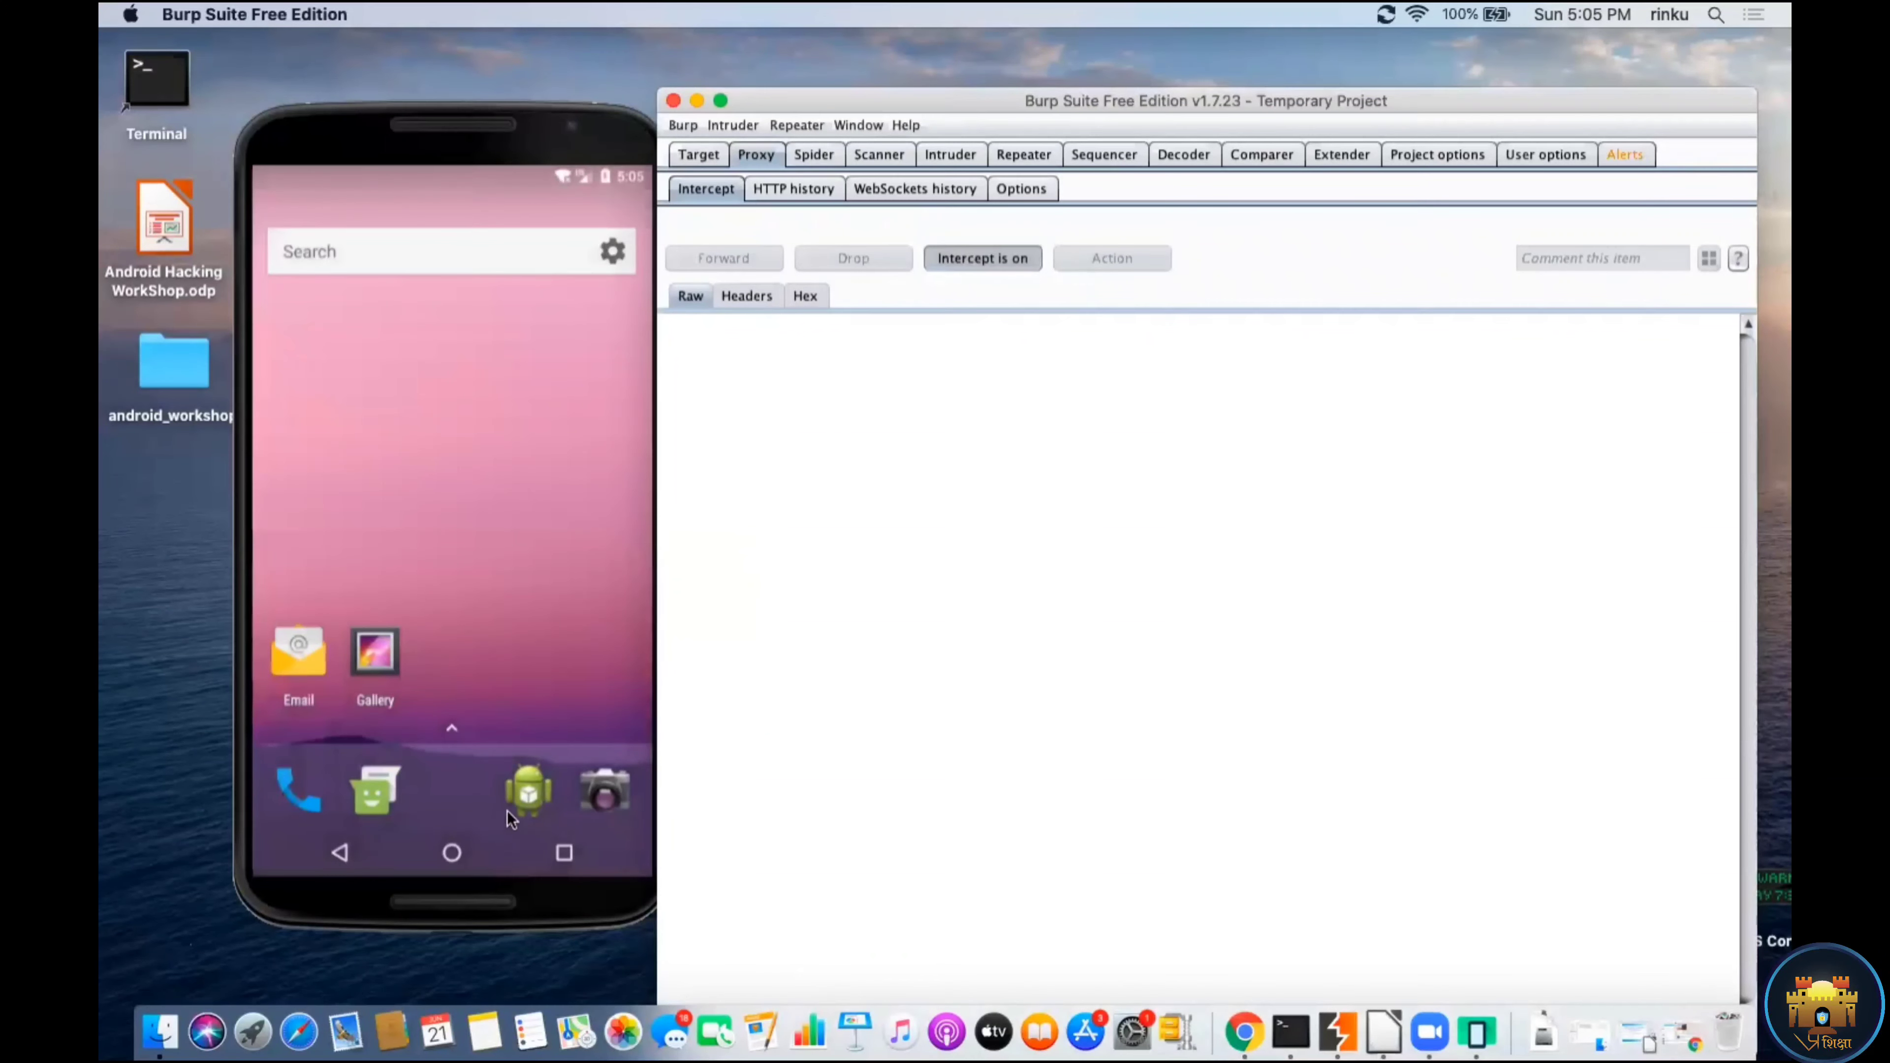
left_click(531, 796)
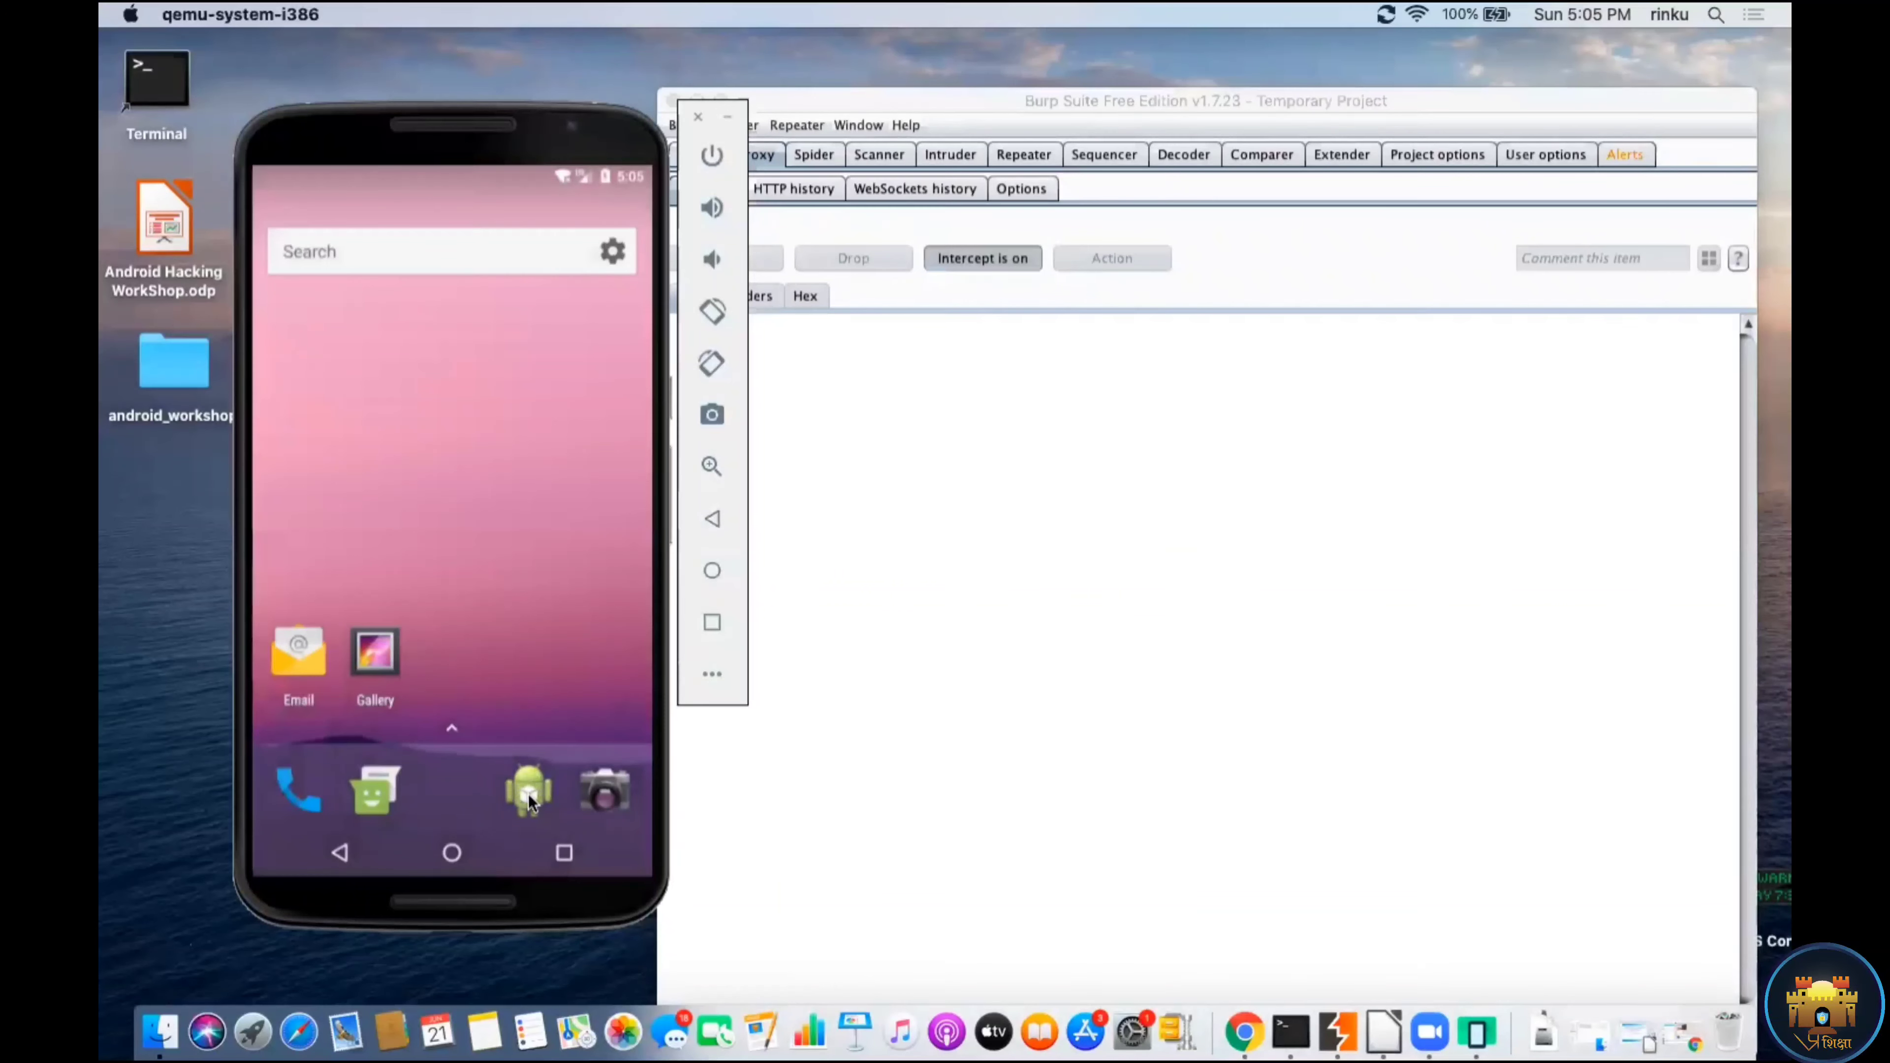
left_click(528, 791)
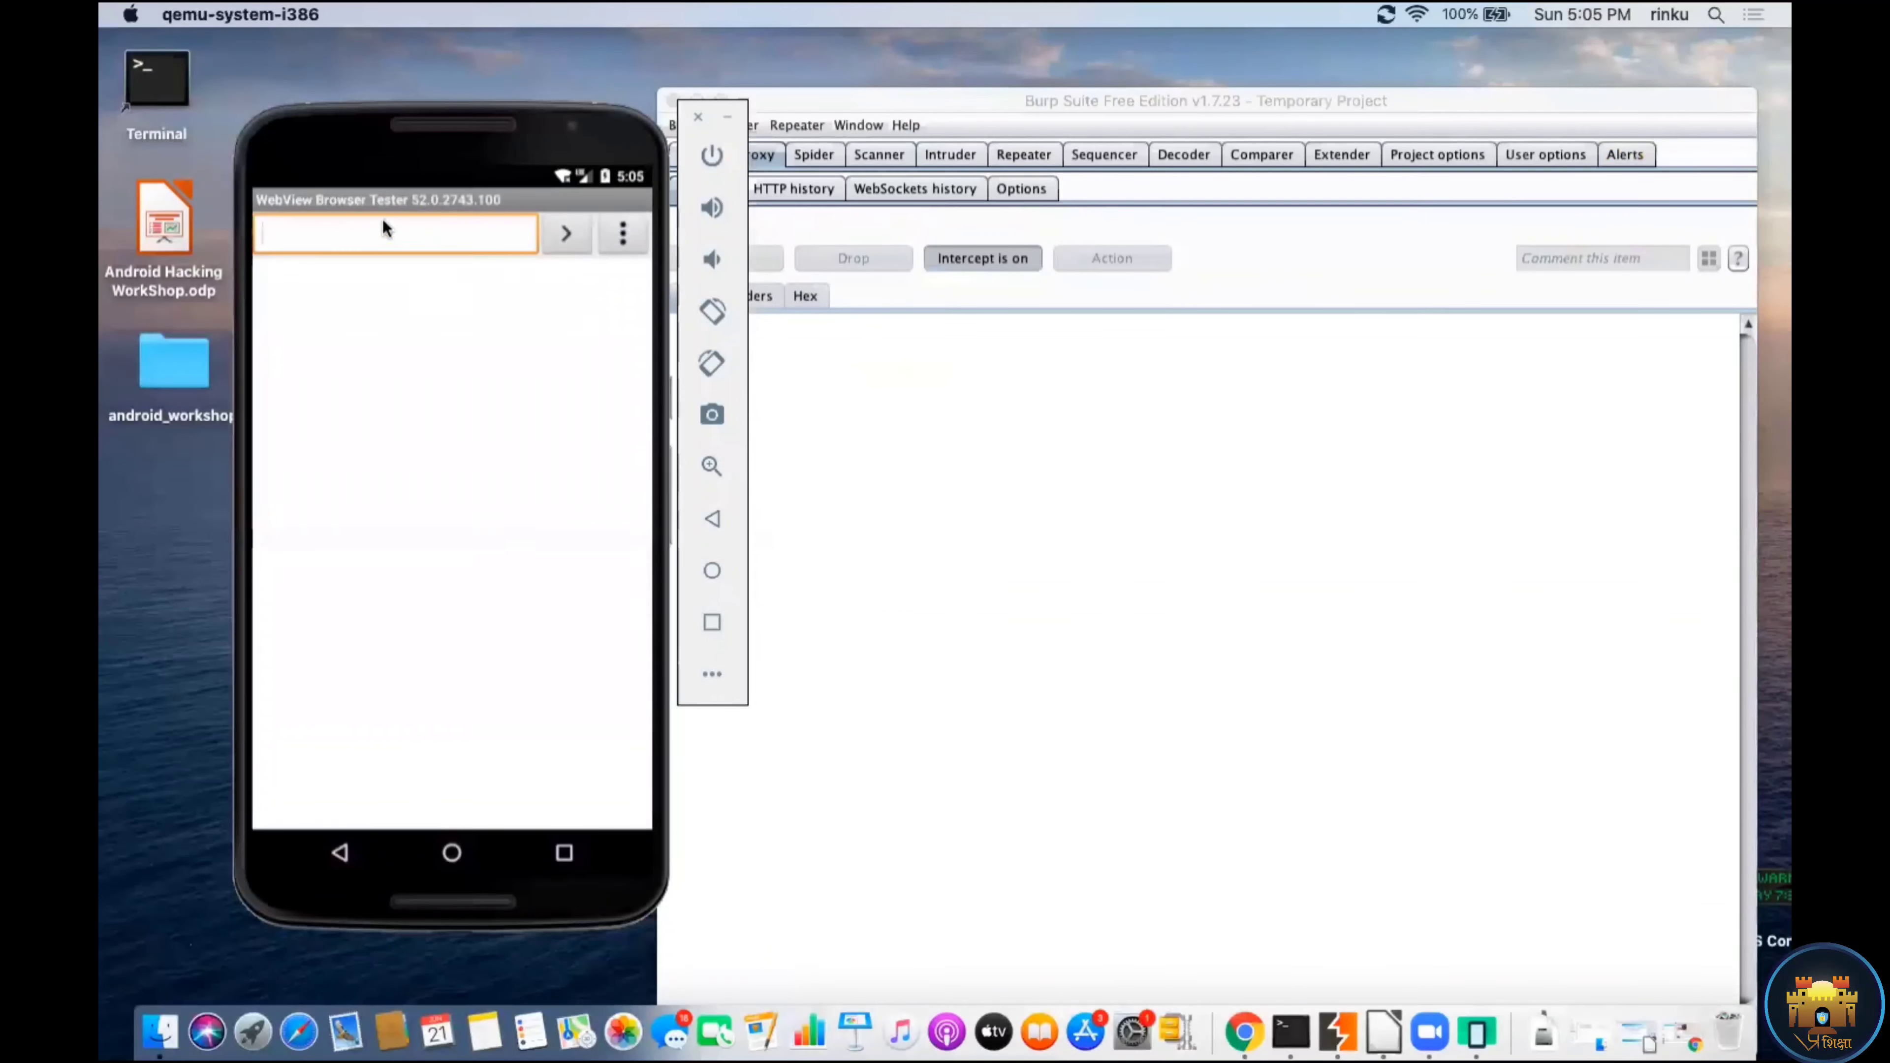
left_click(384, 225)
type("htt")
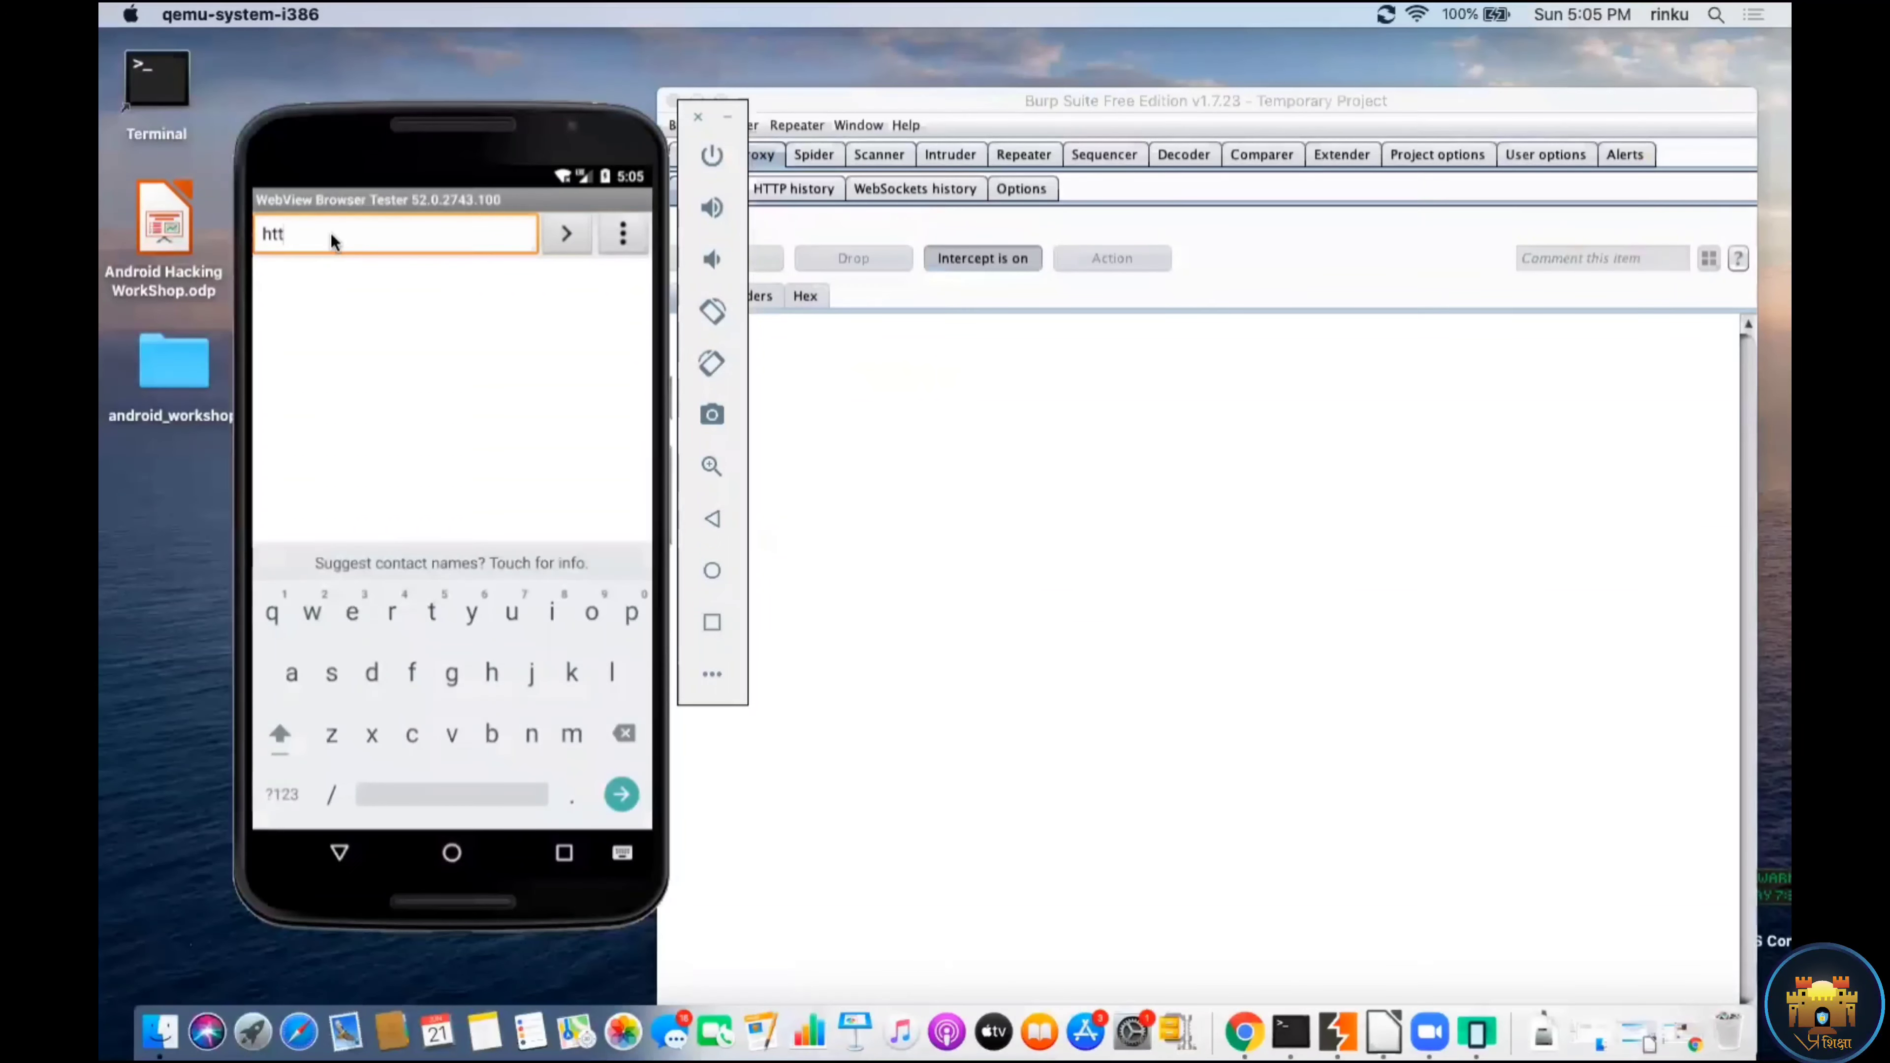
type("p://www")
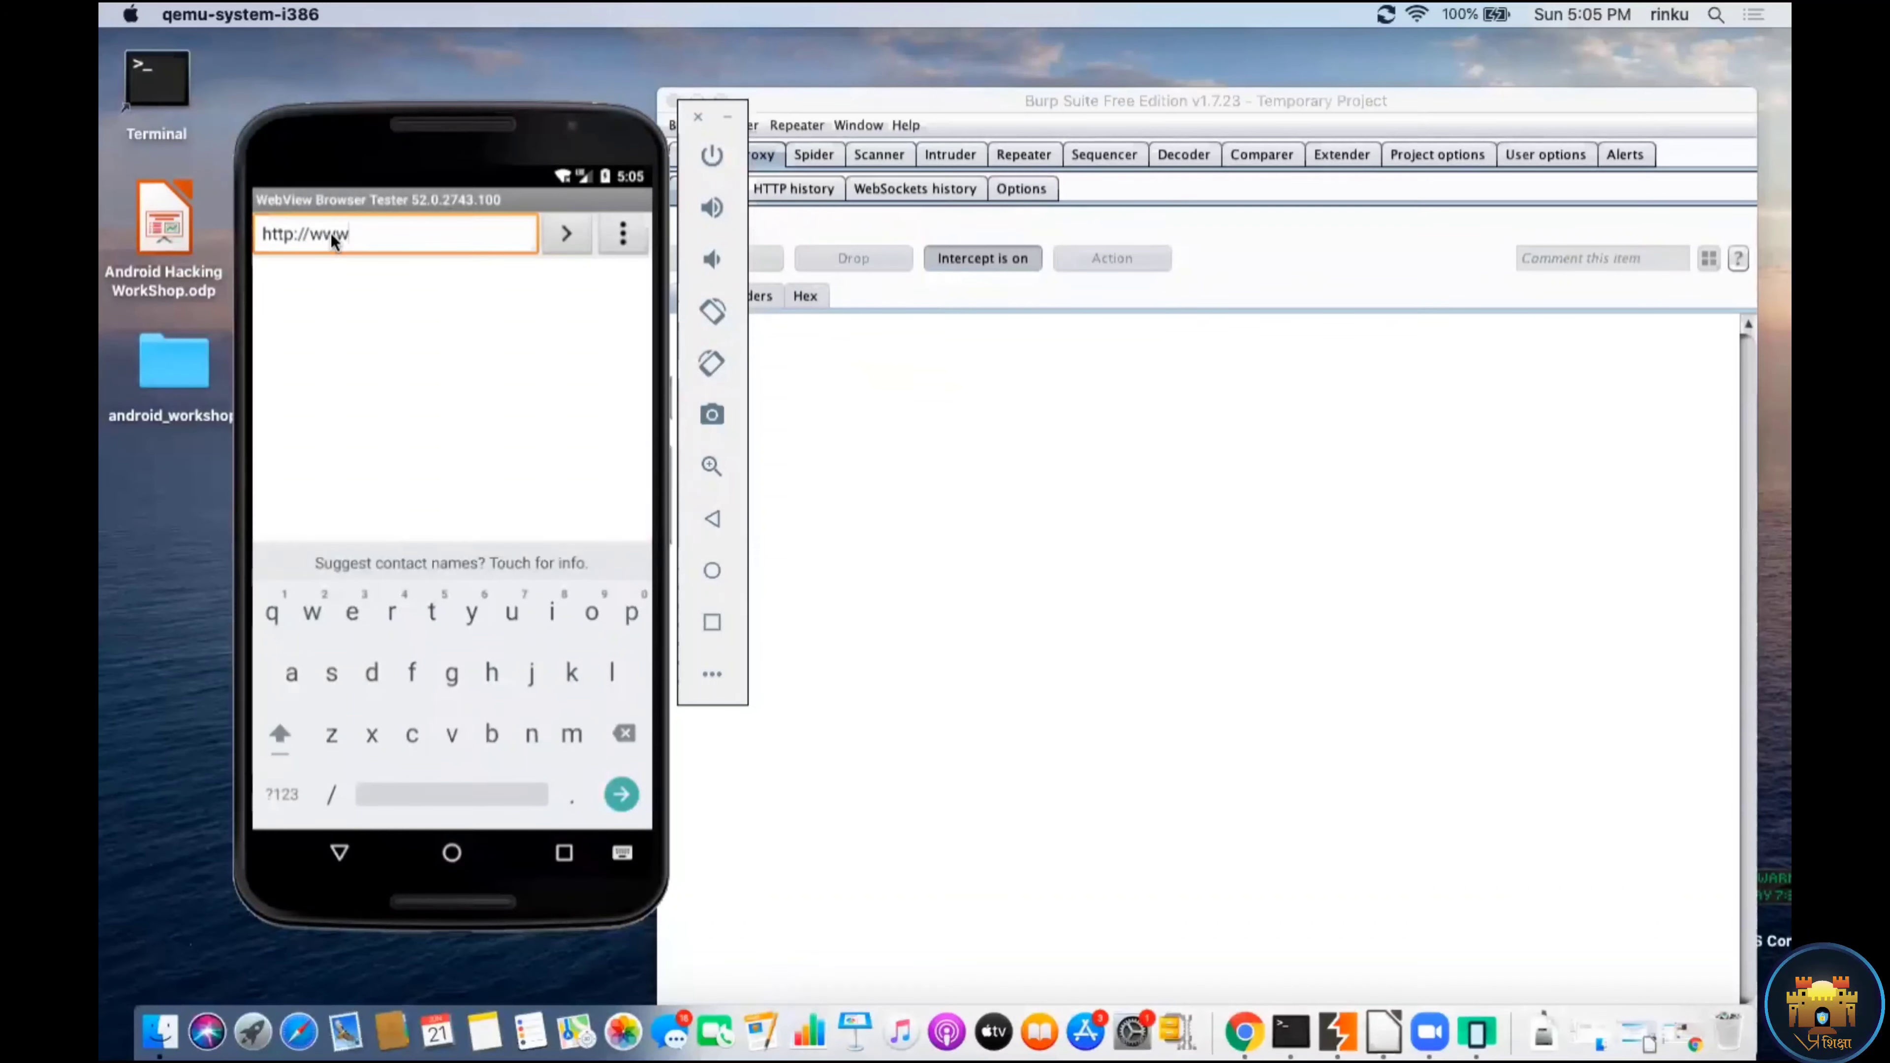
type(".google.com")
key("Return")
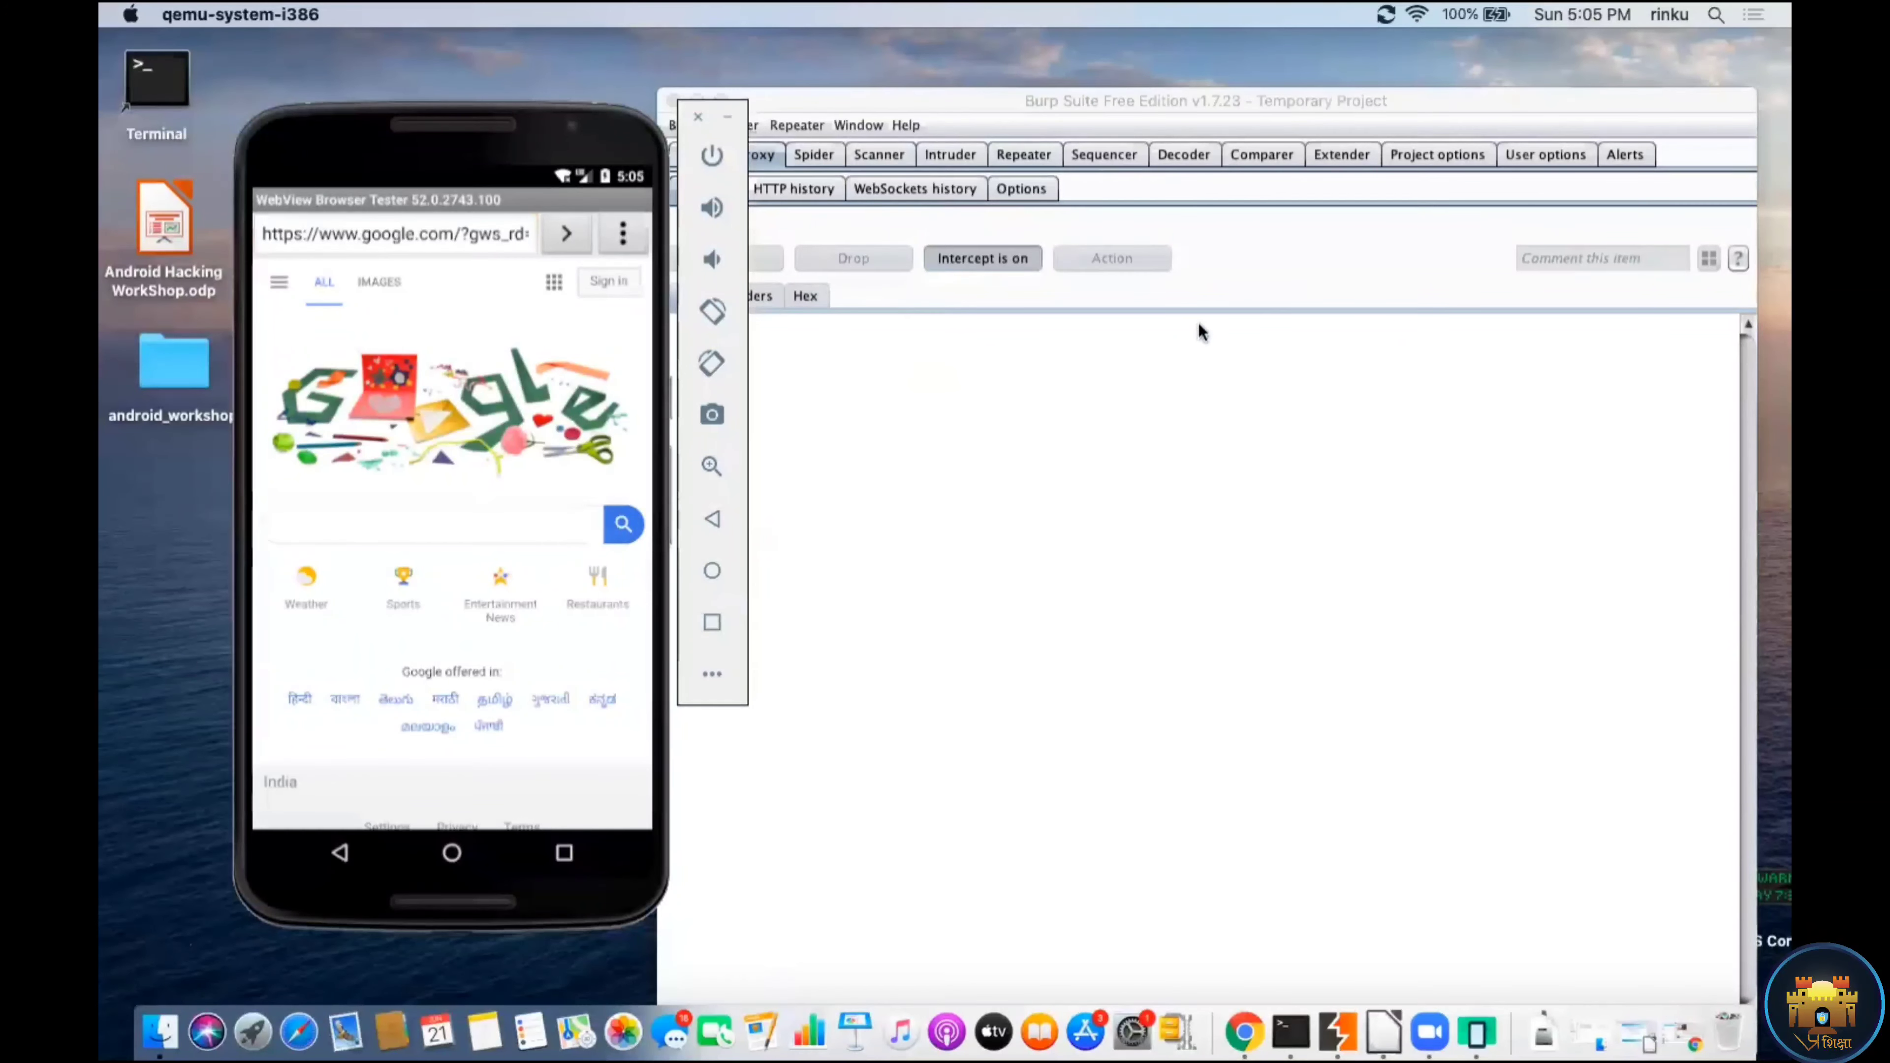
left_click(1245, 344)
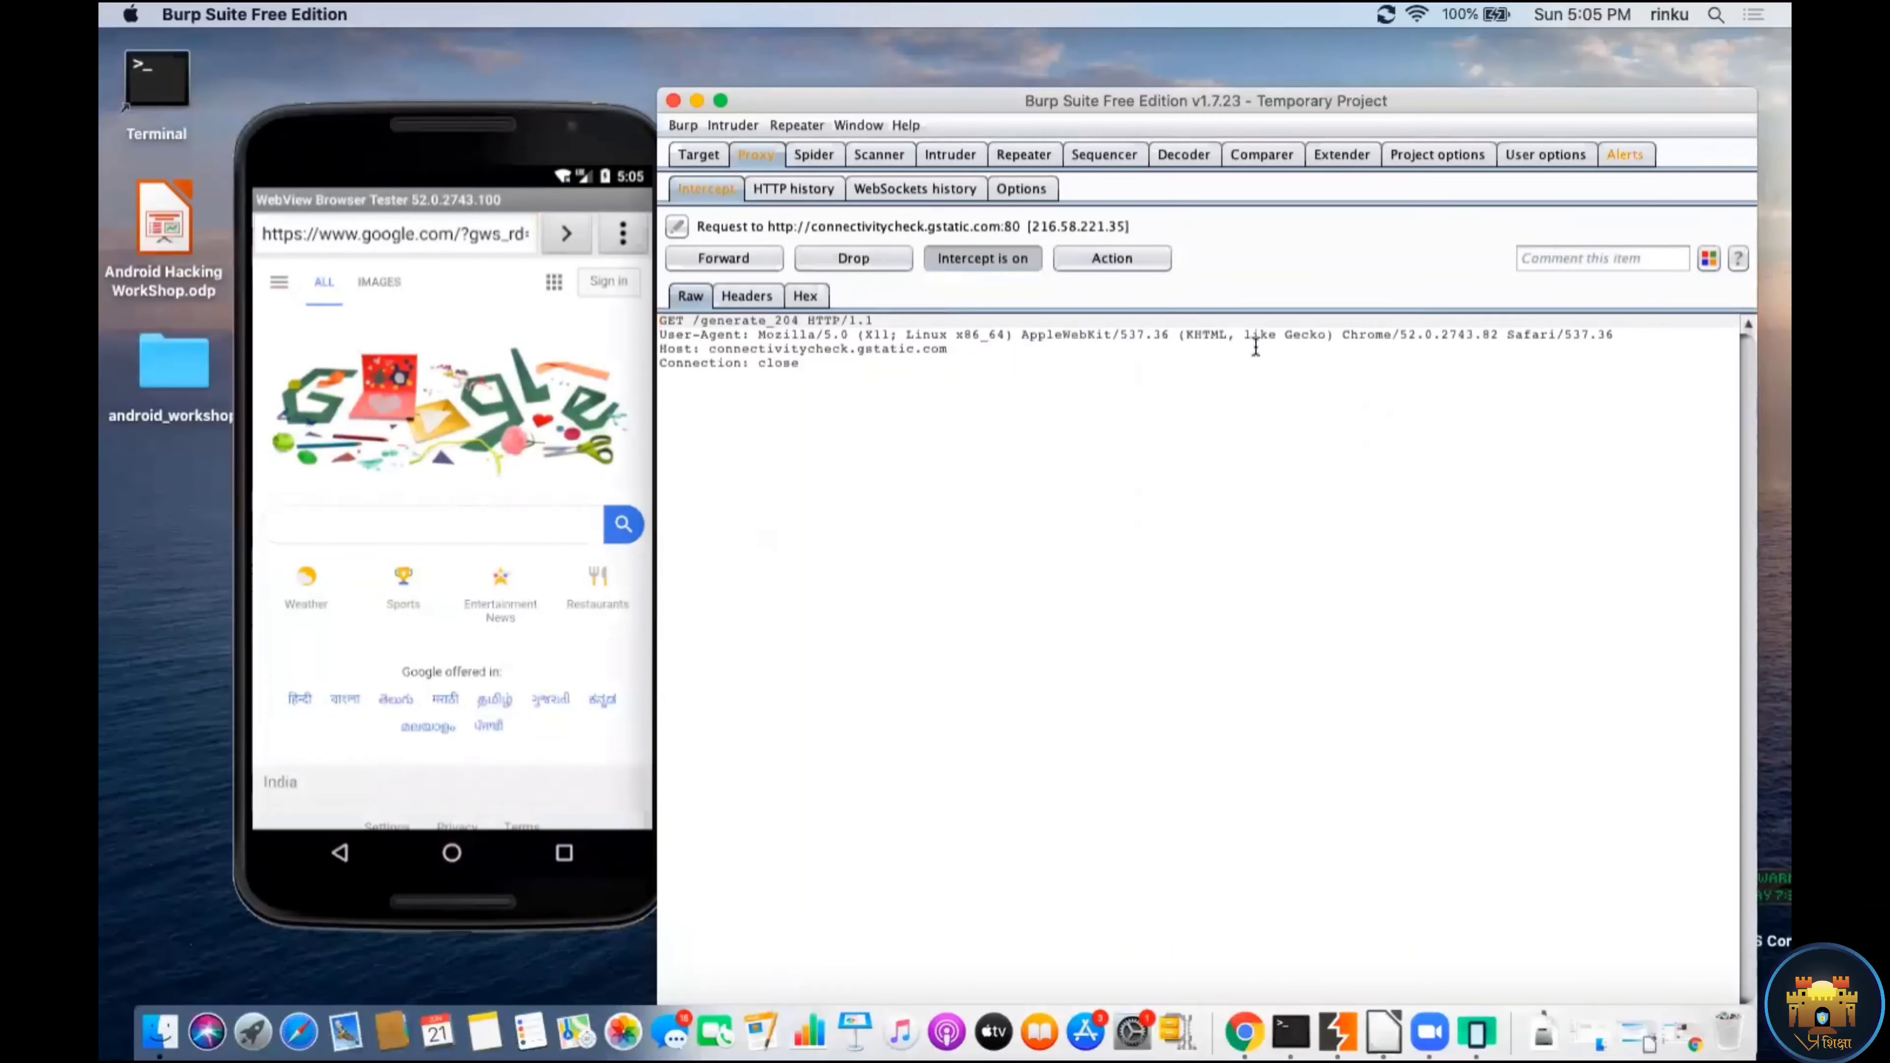